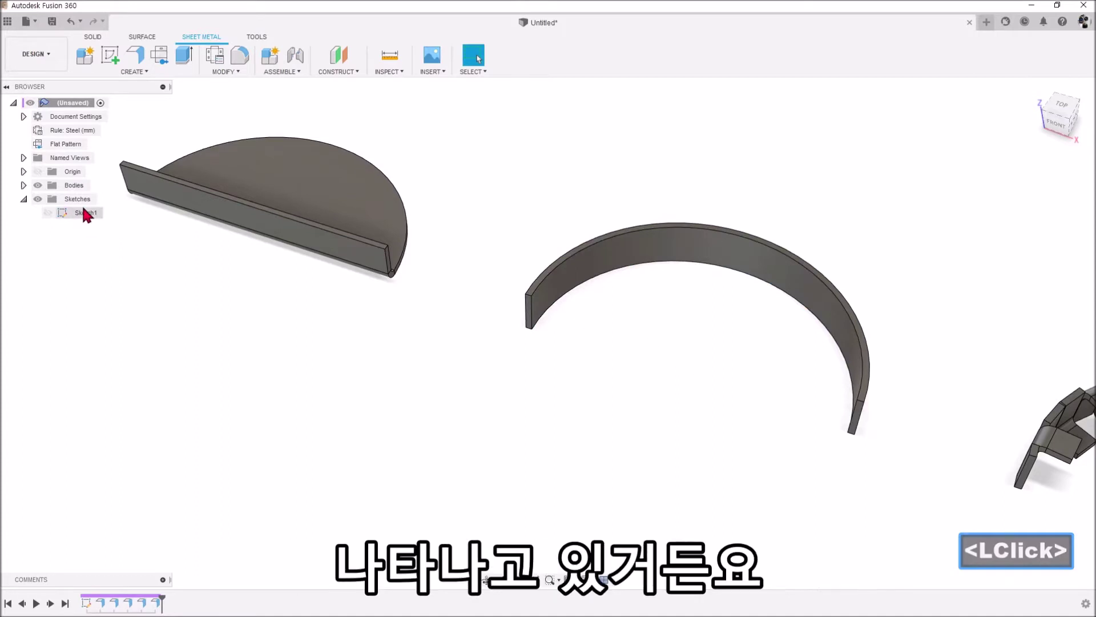
Delete the existing flat pattern from the design.
left_click(68, 145)
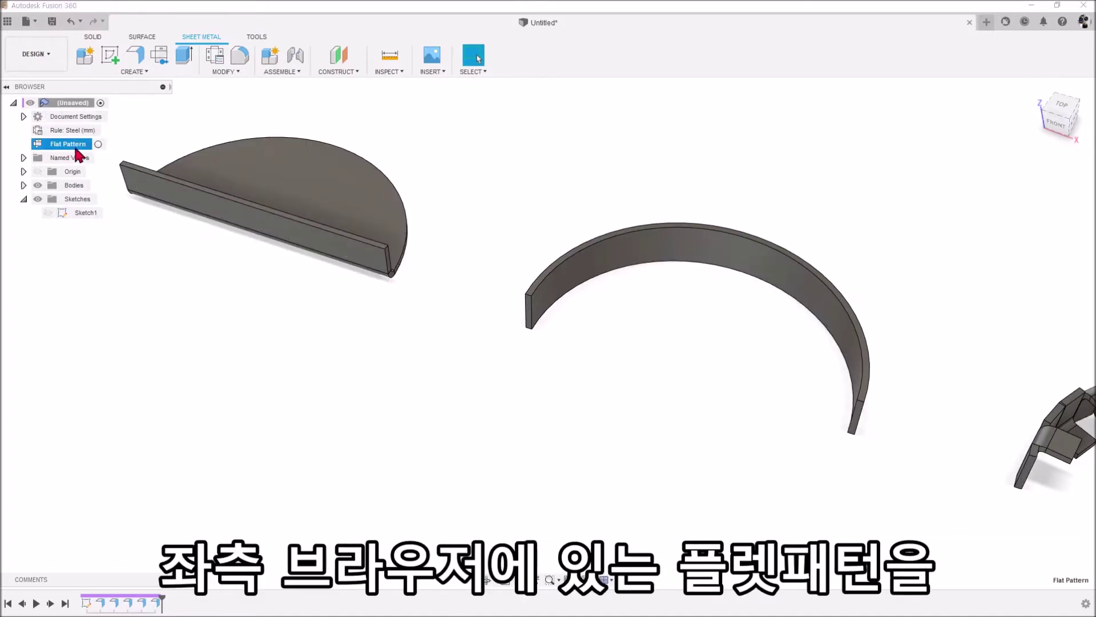
right_click(76, 148)
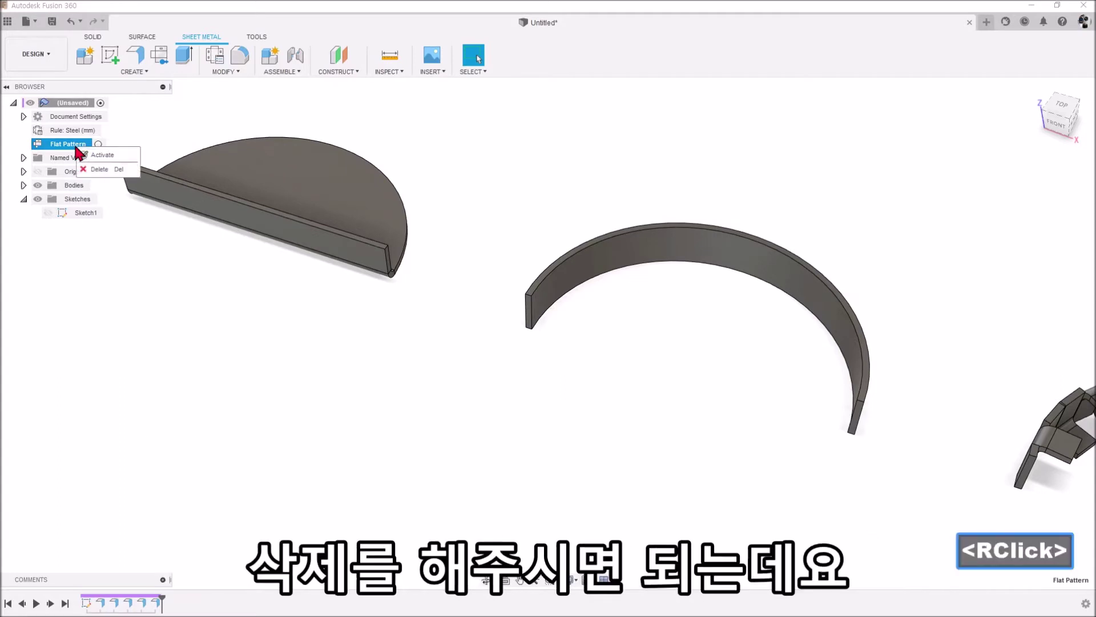
left_click(99, 170)
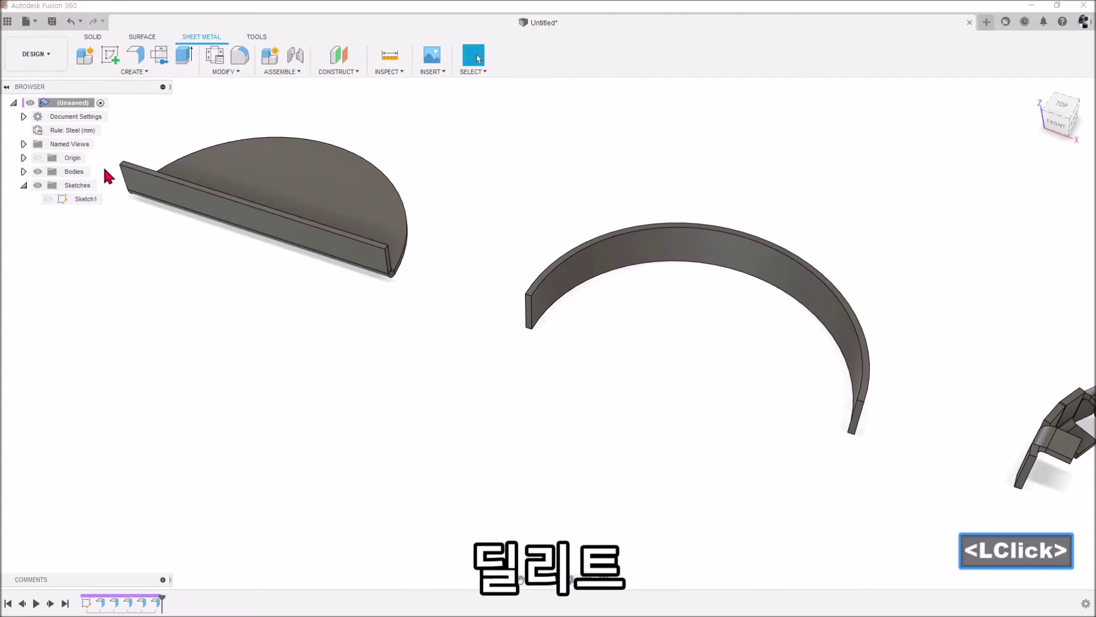
Create a flat pattern of the smooth curved flange with its inner face as the stationary face, and return to the folded model.
left_click(163, 61)
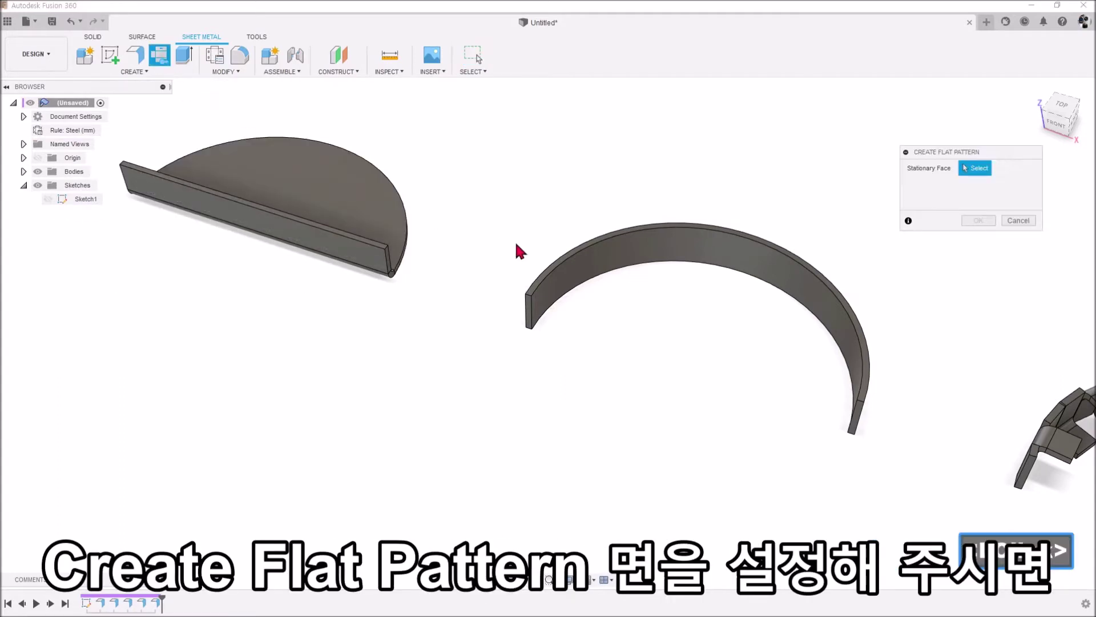
left_click(651, 247)
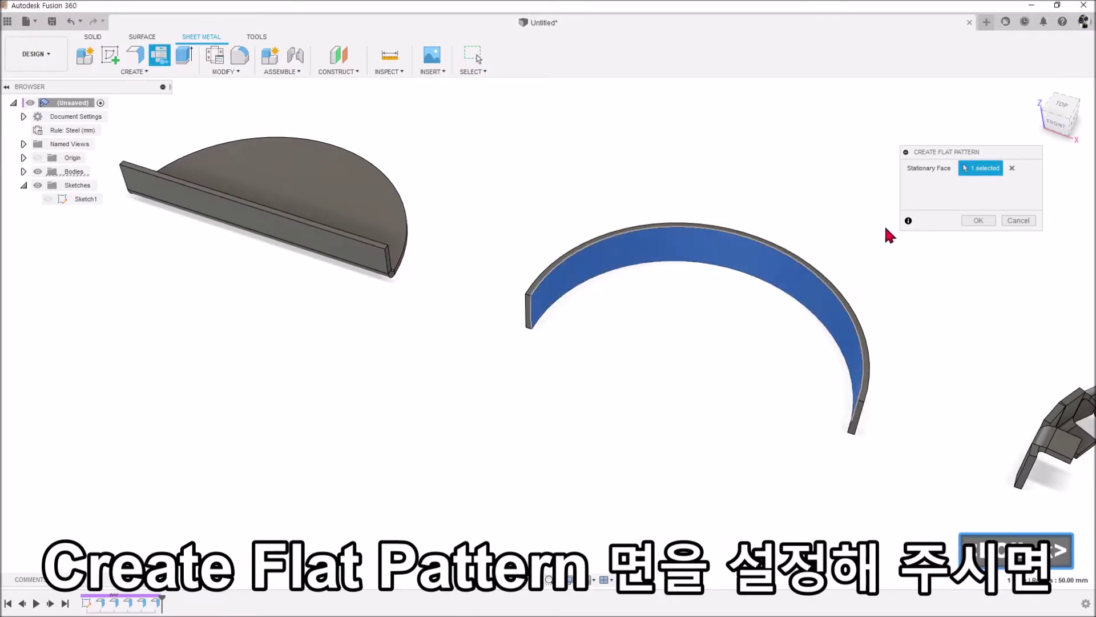
left_click(978, 220)
scroll(702, 209, "down", 1)
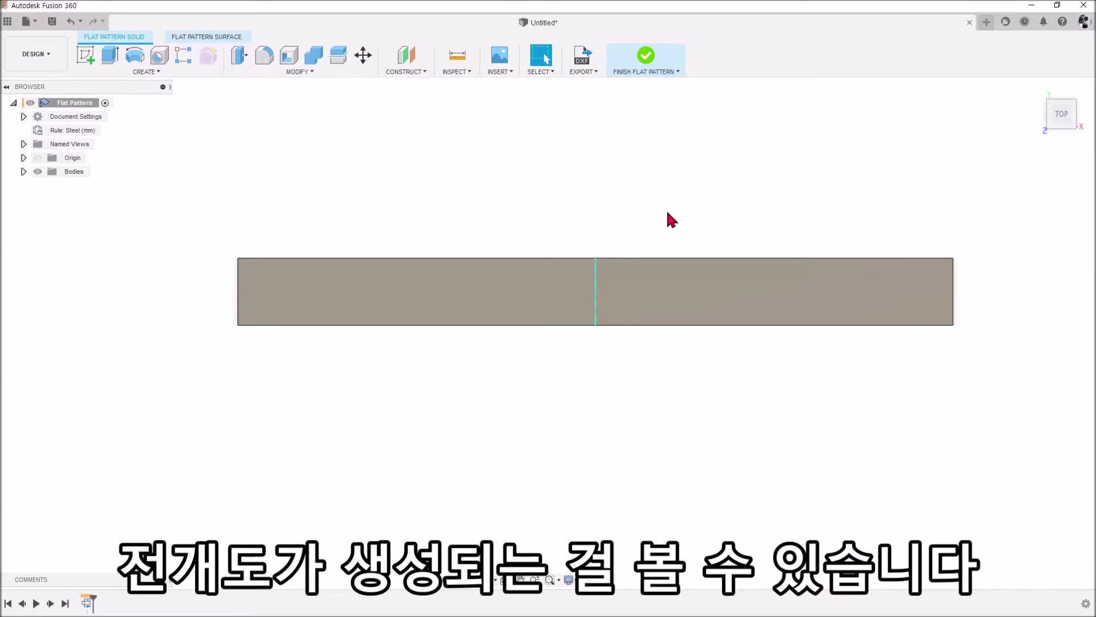
left_click(651, 60)
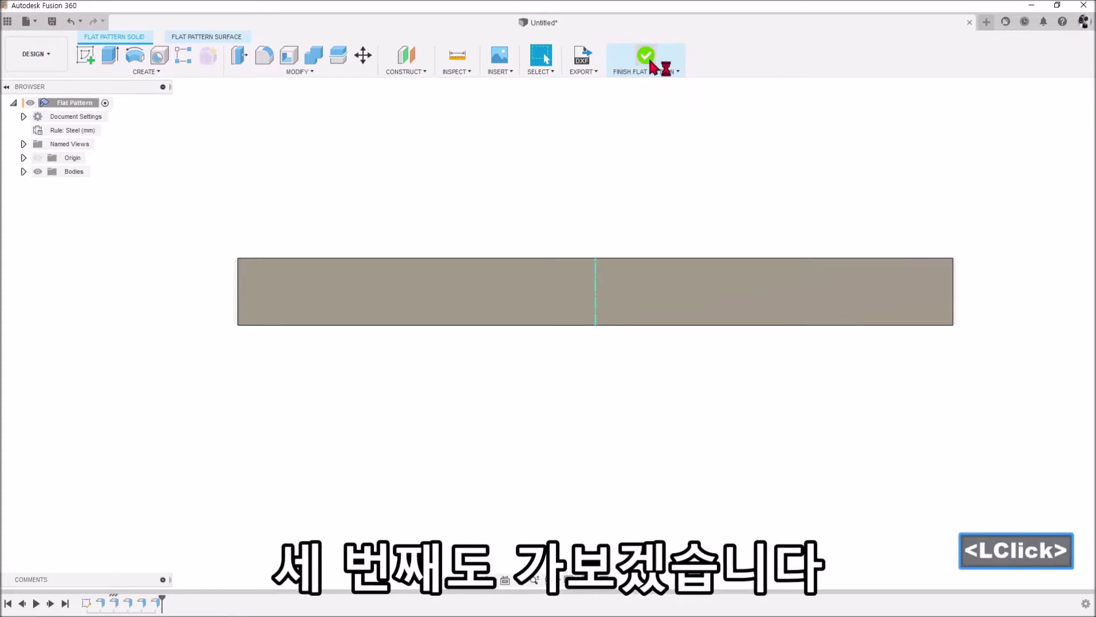
Replace the flat pattern with one of the segmented flange, using the inner face of its tabbed end segment as the stationary face.
right_click(64, 144)
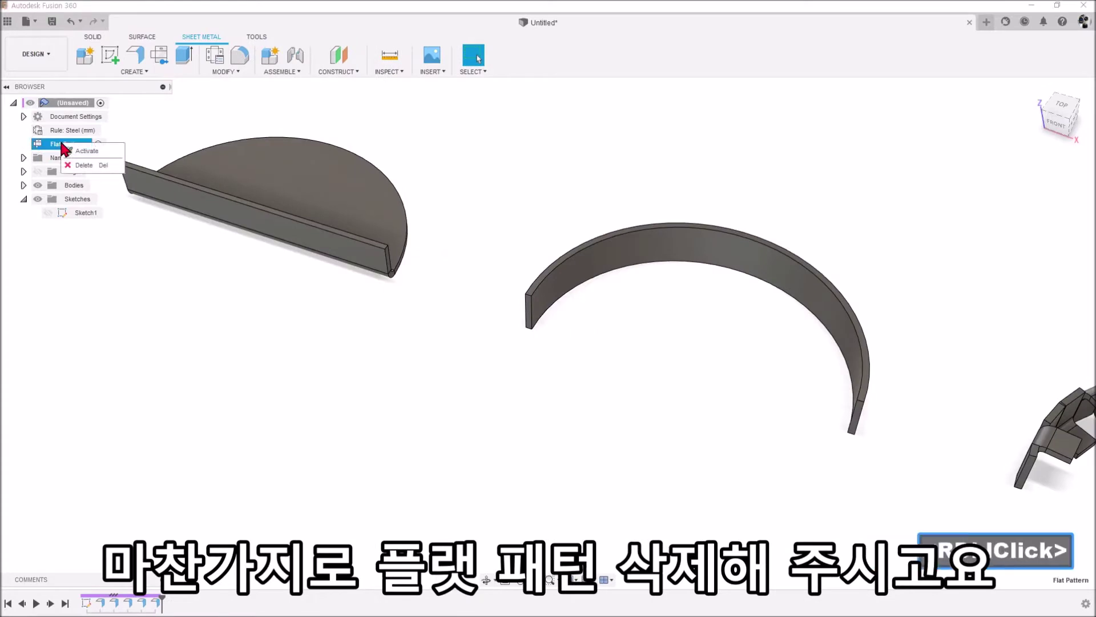
left_click(82, 165)
left_click(158, 55)
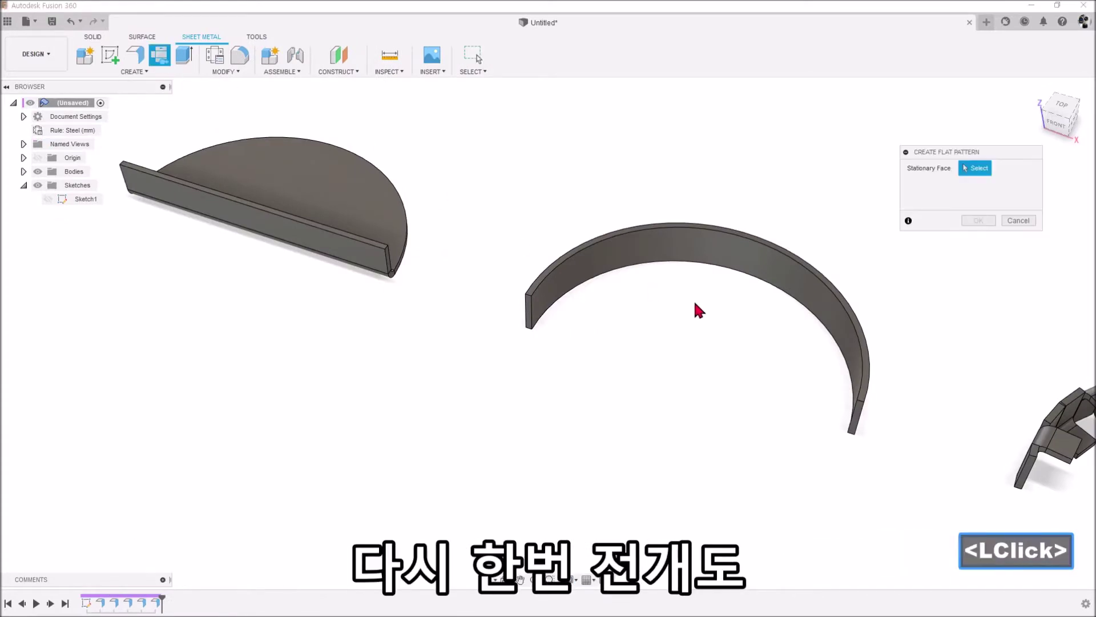
middle_click_drag(693, 299, 531, 302)
scroll(649, 350, "up", 5)
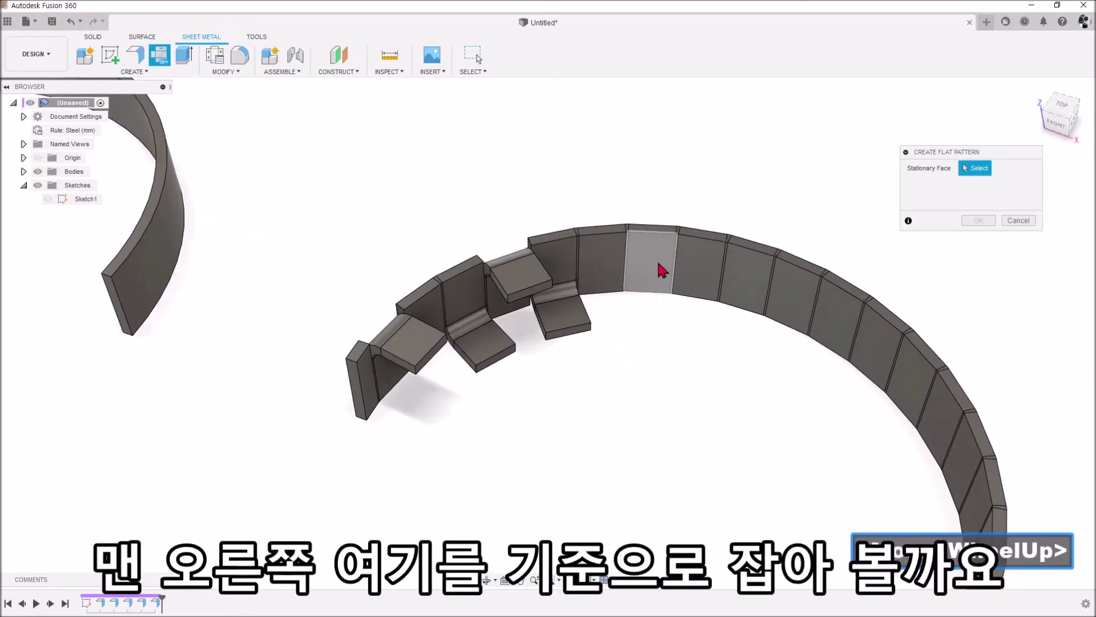
left_click(370, 386)
left_click(978, 221)
scroll(615, 341, "down", 3)
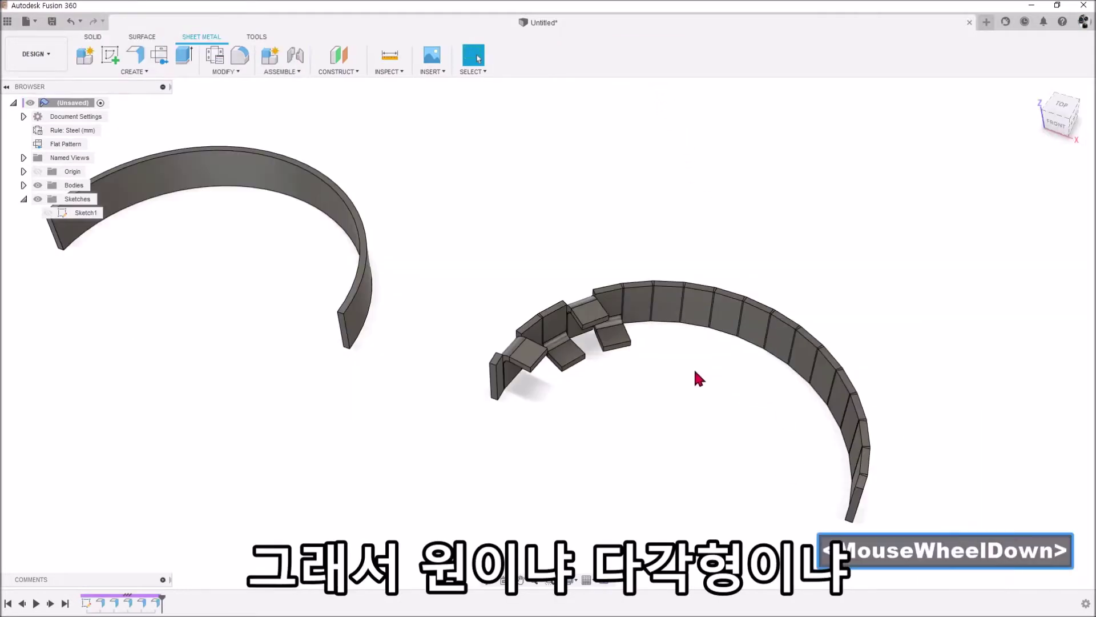
middle_click_drag(697, 380, 722, 298, "shift")
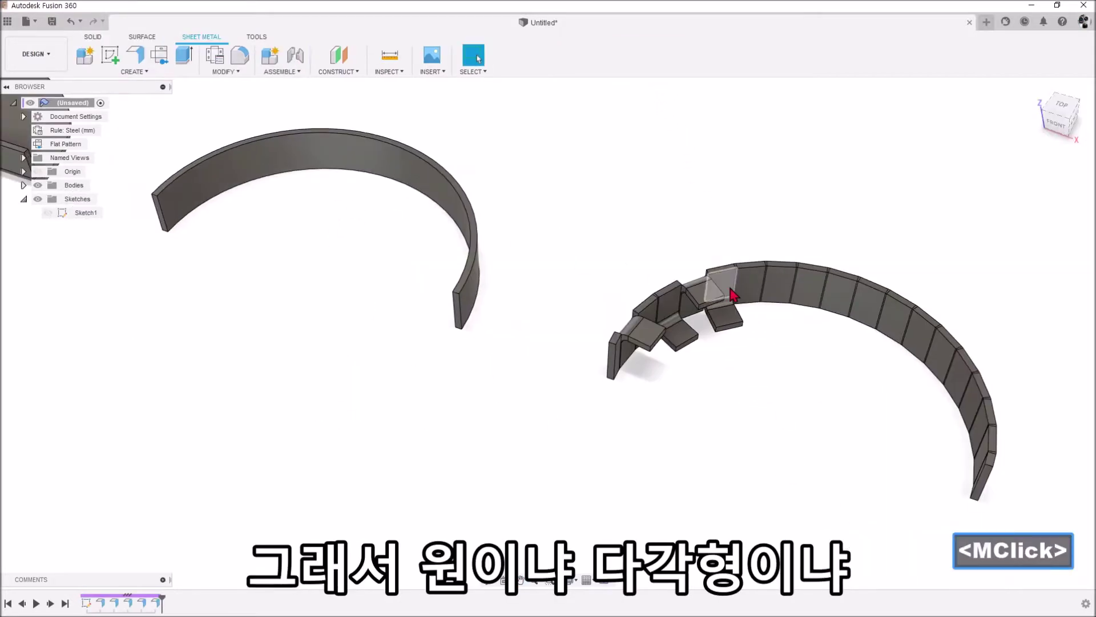
scroll(364, 353, "down", 2)
middle_click_drag(363, 353, 479, 373)
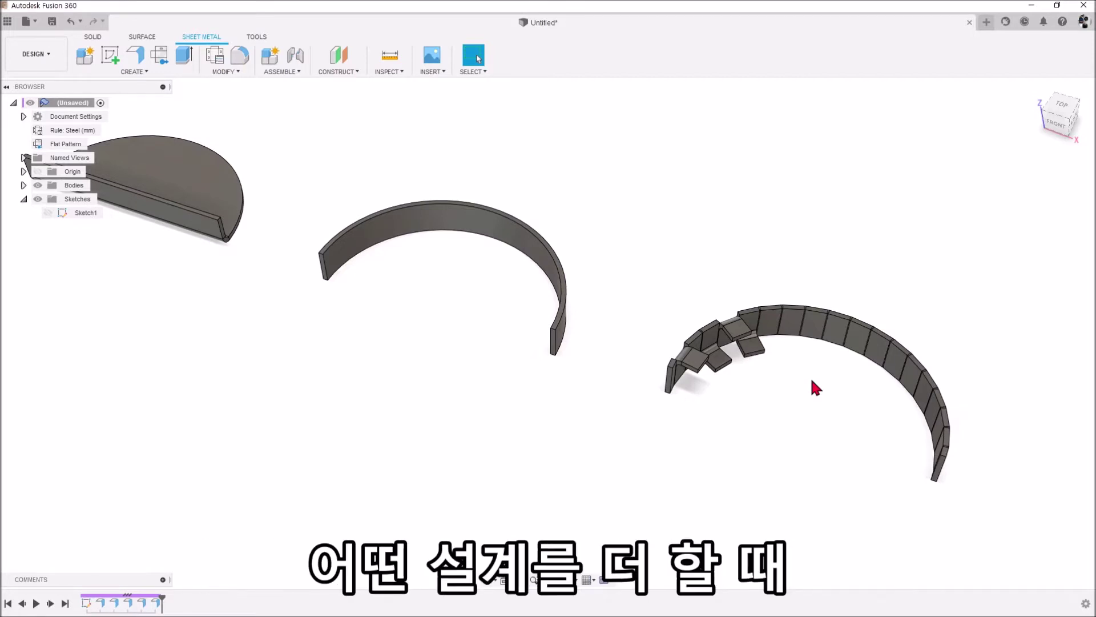
scroll(414, 240, "up", 3)
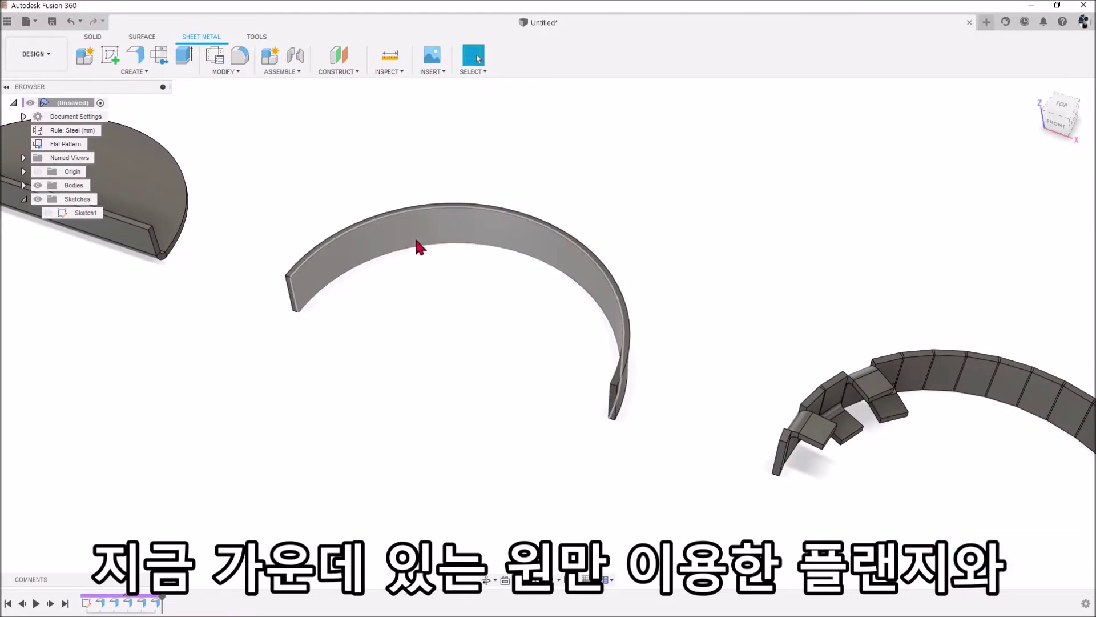
middle_click_drag(1073, 490, 844, 401)
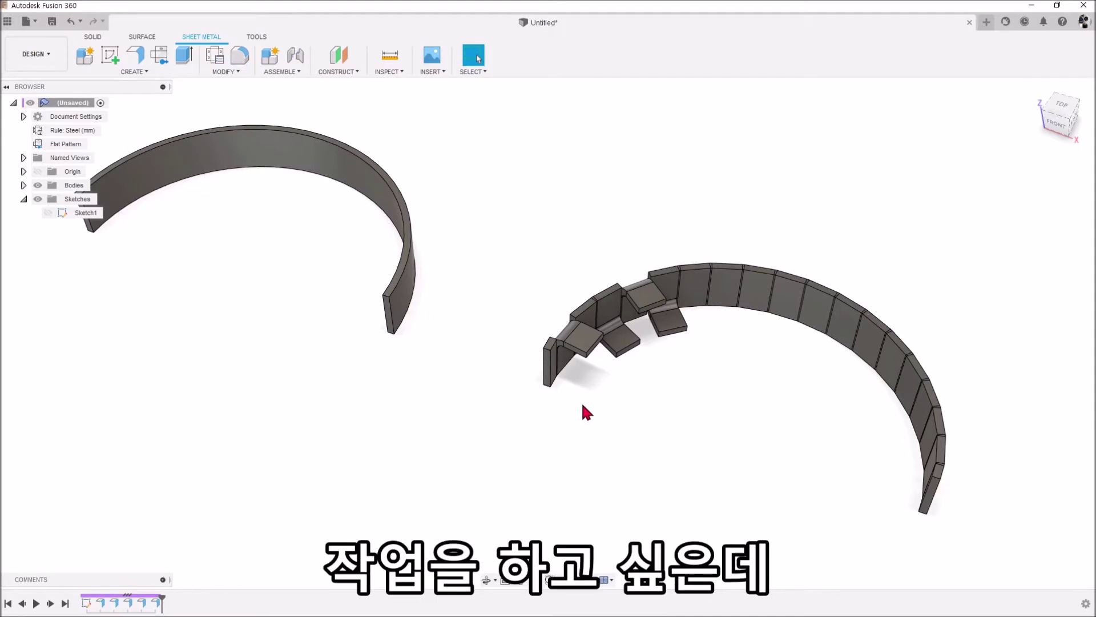
middle_click_drag(582, 401, 648, 424)
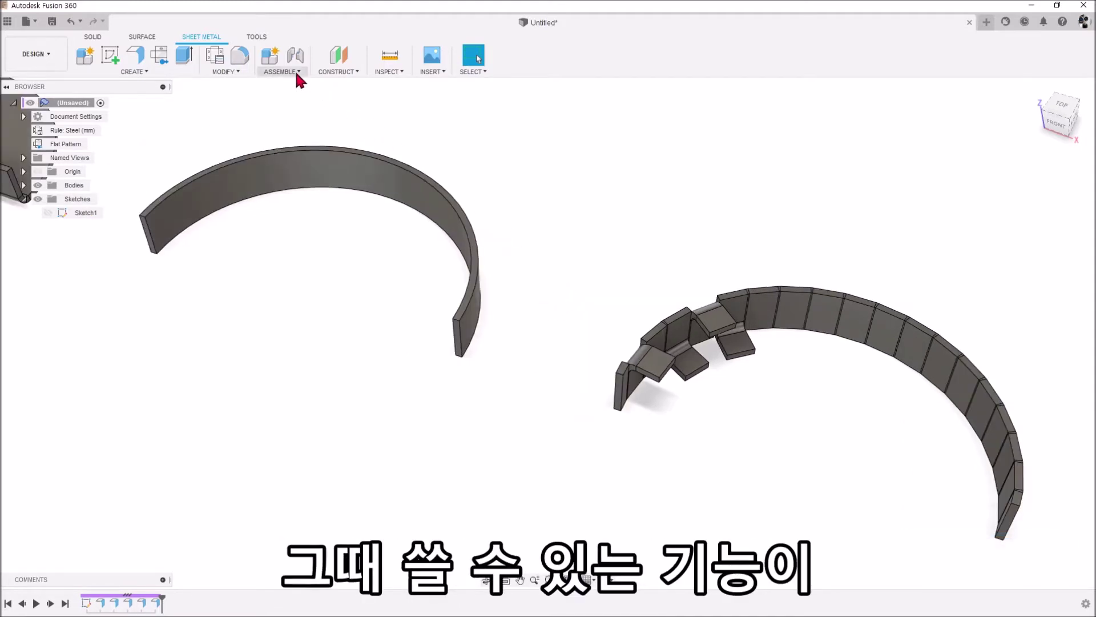
Start an Unfold on the segmented flange with the inner face of a middle segment as the stationary entity.
left_click(240, 71)
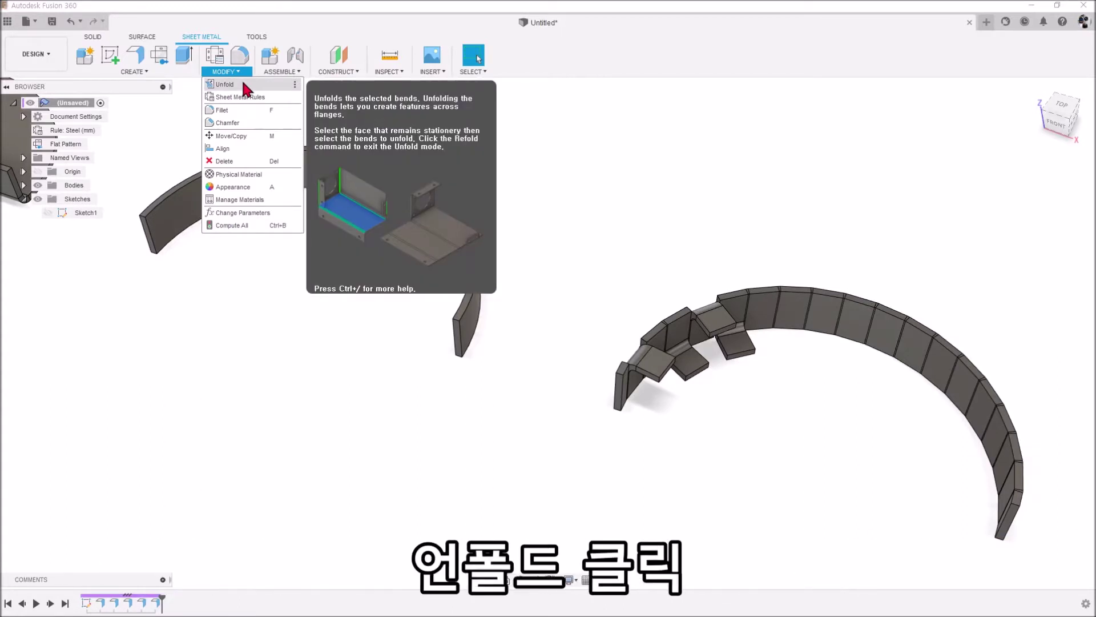
left_click(243, 84)
scroll(163, 235, "up", 3)
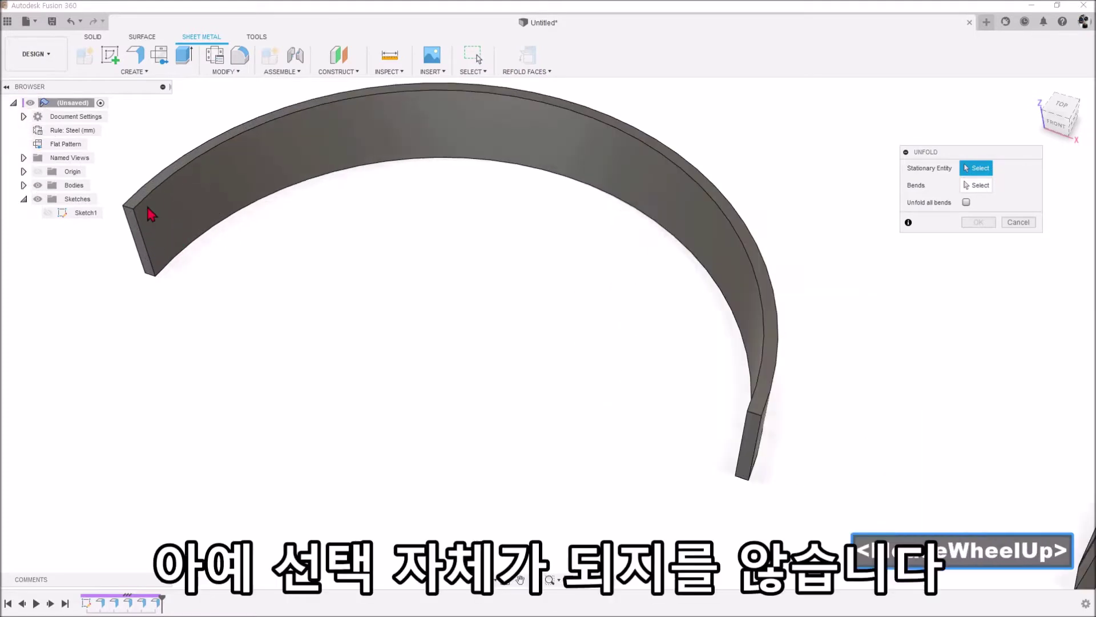
scroll(234, 194, "down", 3)
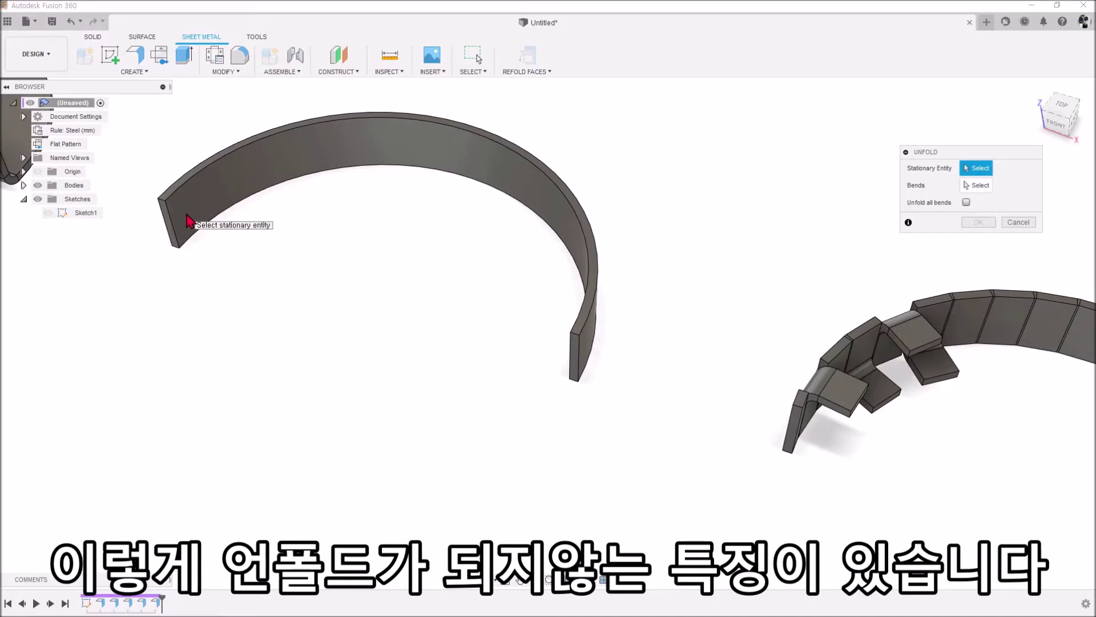
middle_click_drag(881, 465, 624, 409)
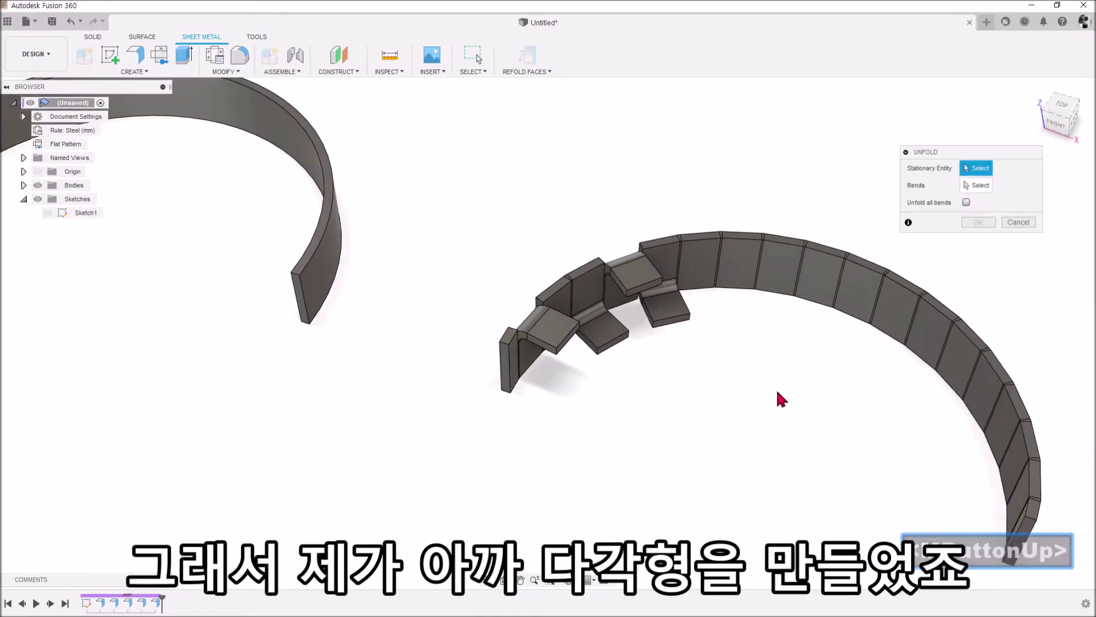
scroll(721, 380, "up", 5)
middle_click(692, 337)
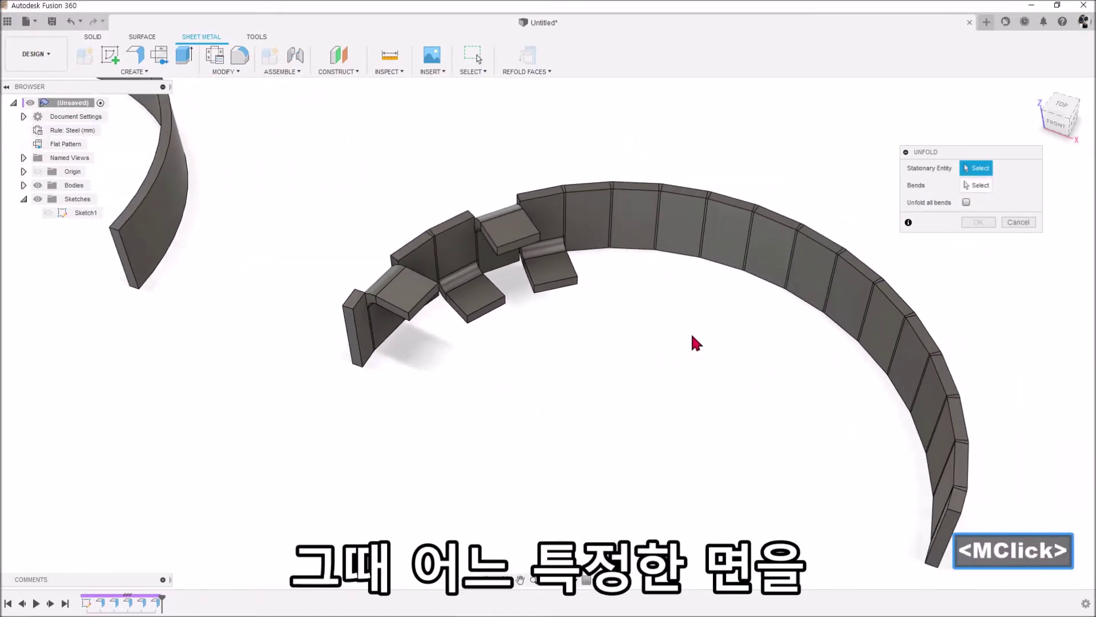
left_click(767, 260)
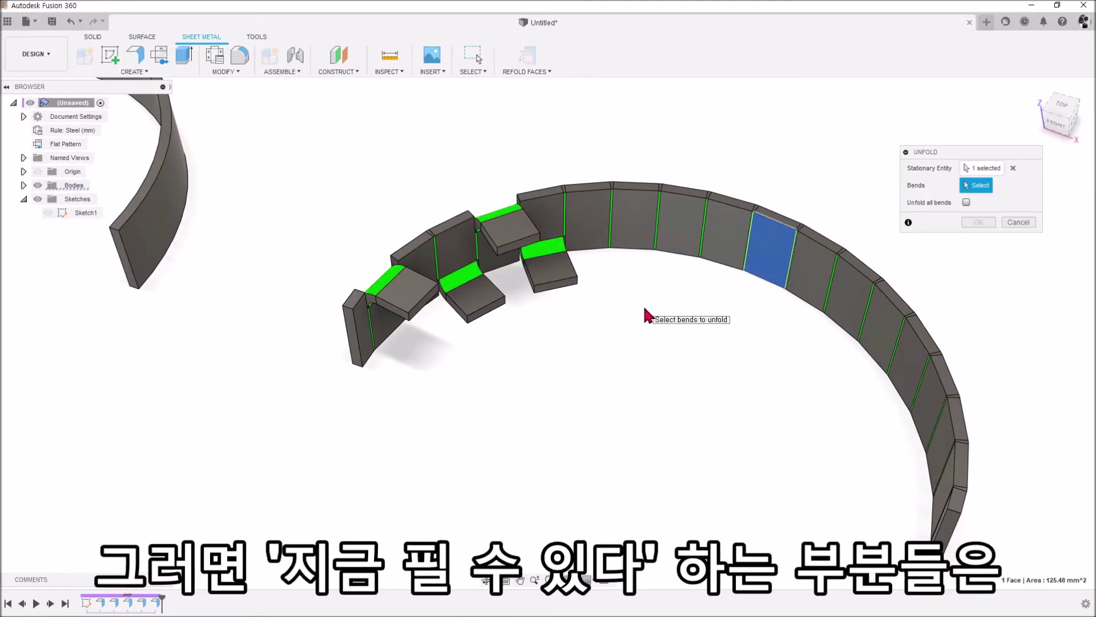
Try unfolding all bends of the segmented flange at once, and clear the bend selection again.
middle_click_drag(699, 391, 896, 264, "shift")
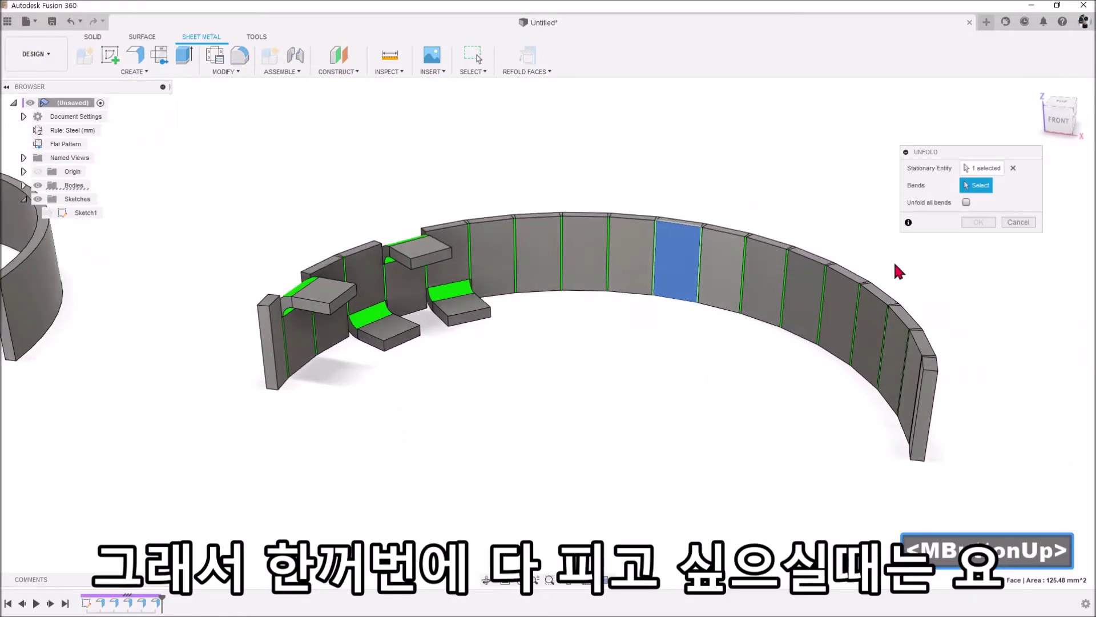
left_click(965, 204)
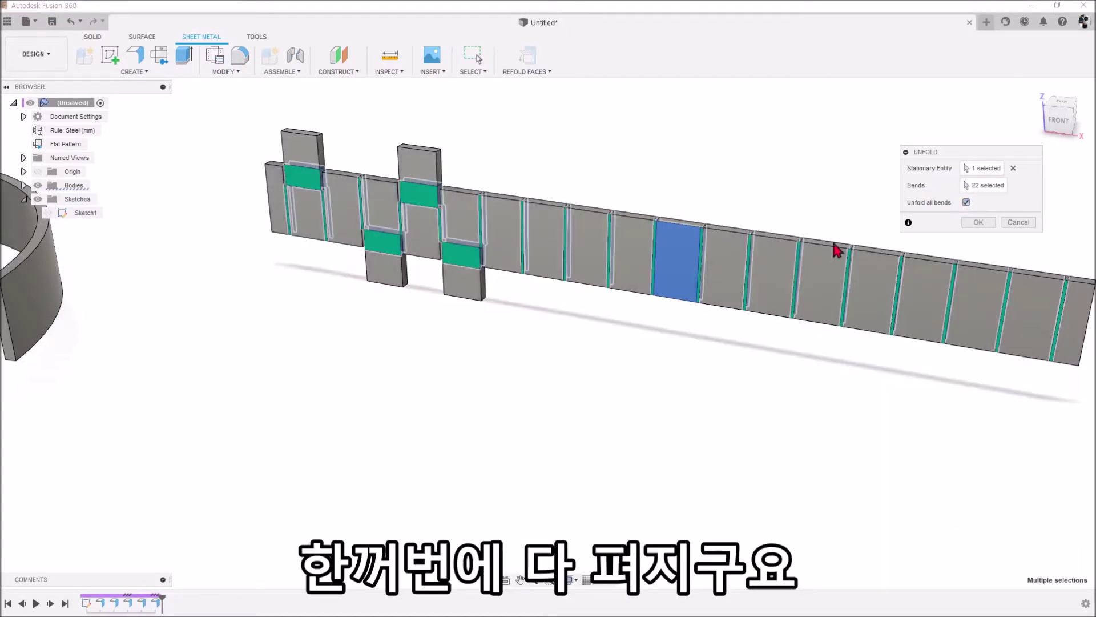
left_click(966, 202)
scroll(964, 210, "down", 2)
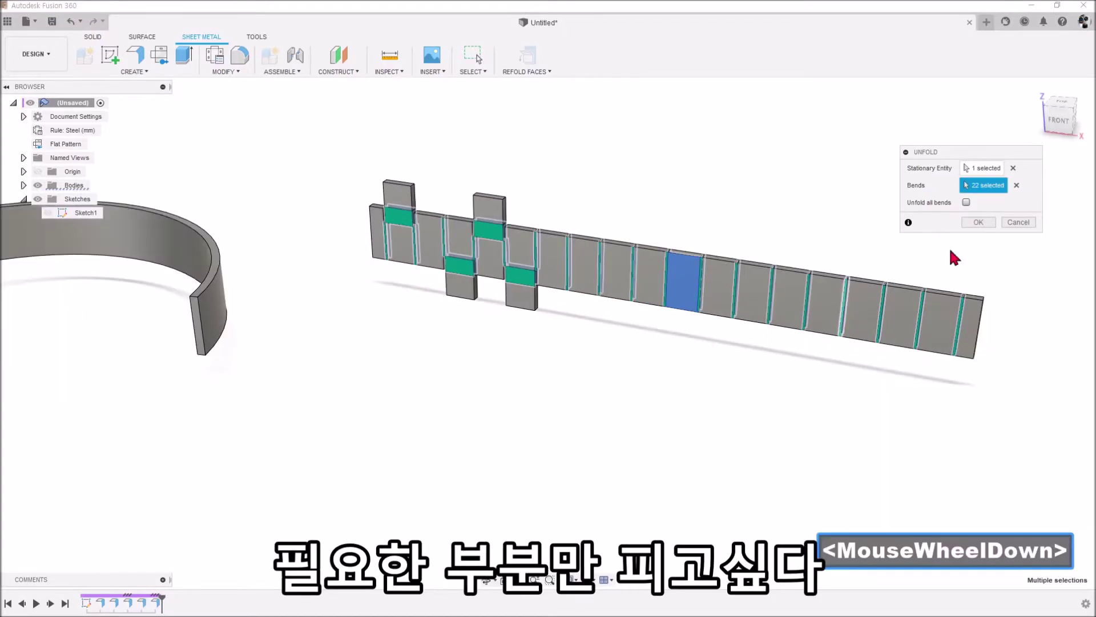
left_click(1016, 185)
Try unfolding only individual bends on both sides of the stationary segment.
scroll(743, 312, "up", 3)
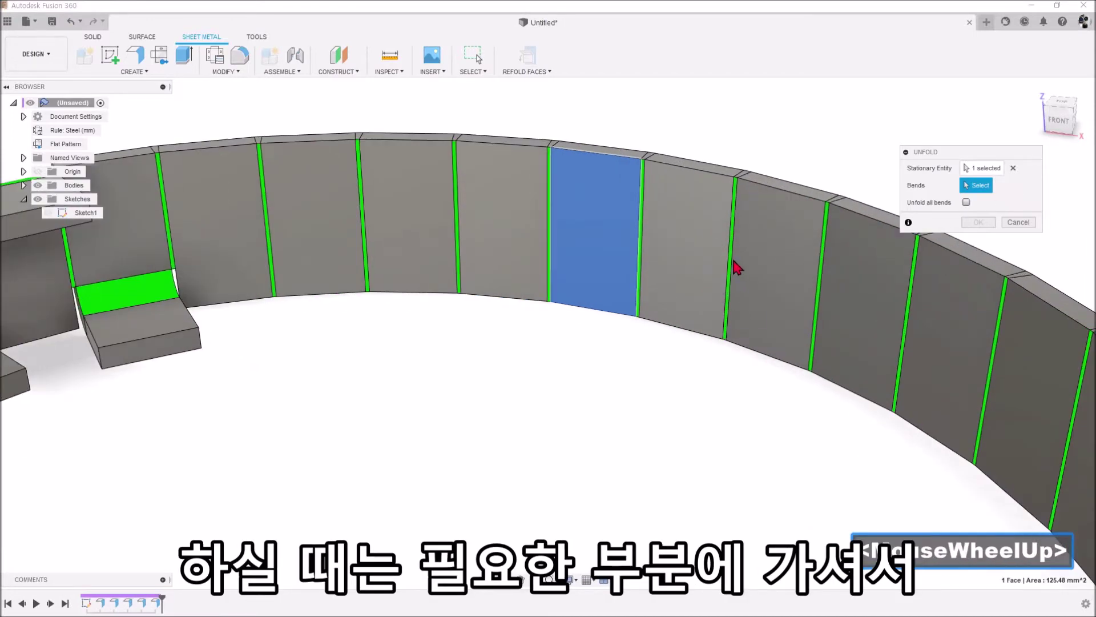
left_click(736, 199)
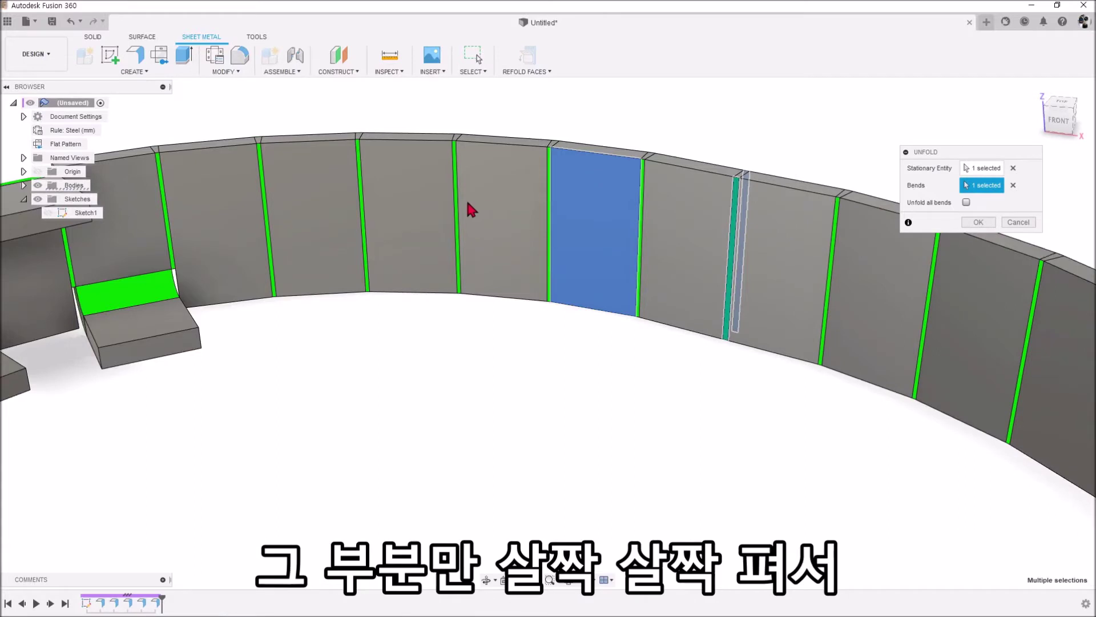
left_click(460, 202)
scroll(528, 284, "down", 3)
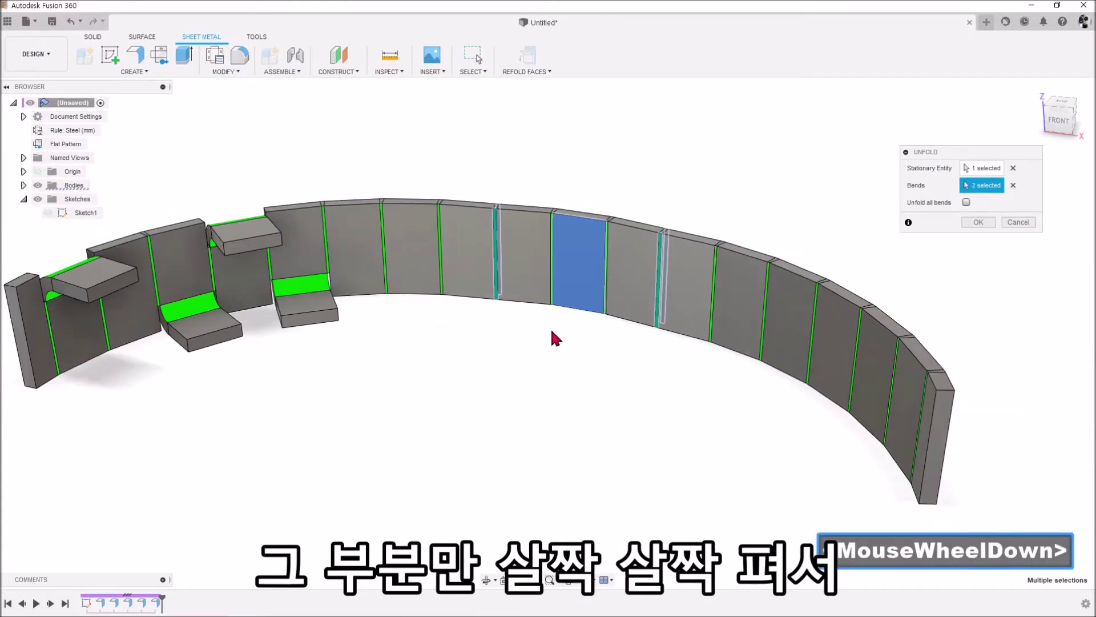
left_click(388, 260)
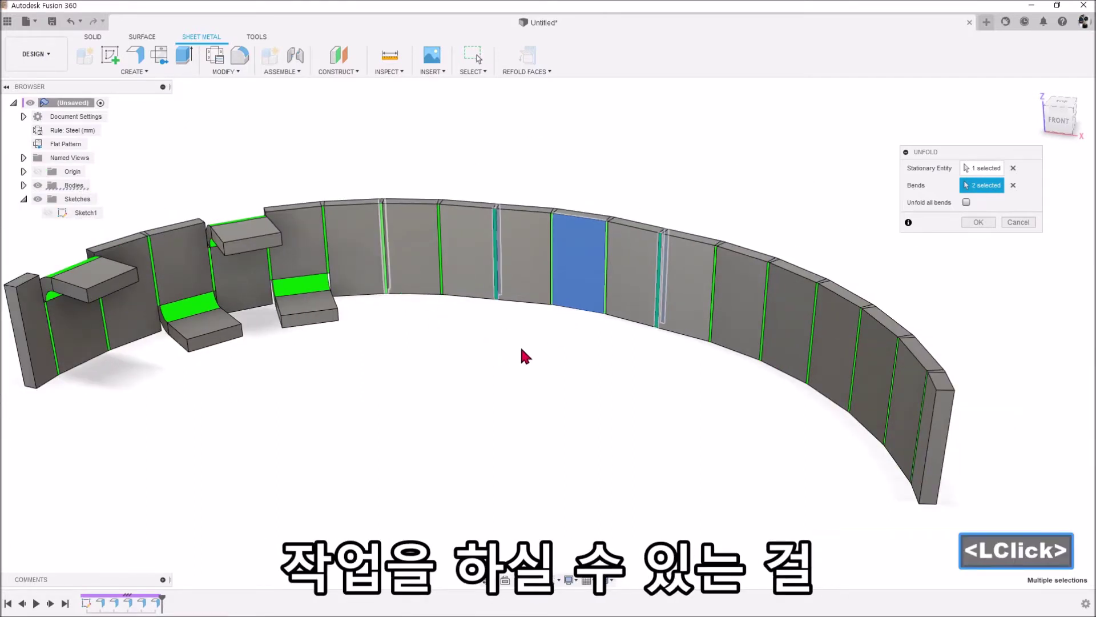
Unfold all bends of the segmented flange into a flat strip.
left_click(979, 223)
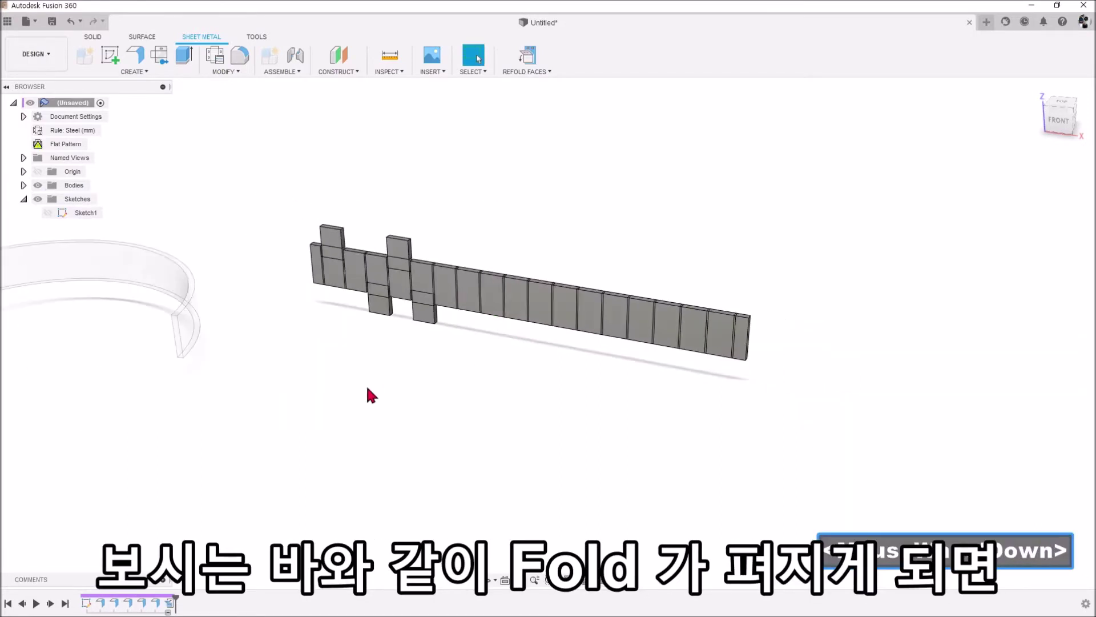
middle_click_drag(368, 392, 612, 390)
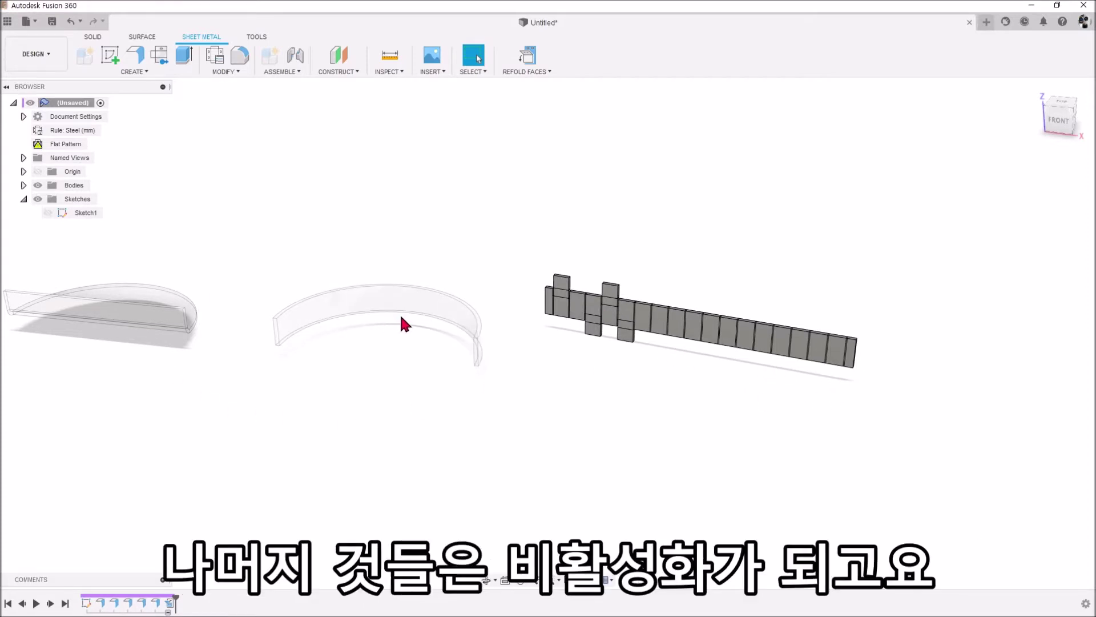
scroll(816, 340, "up", 3)
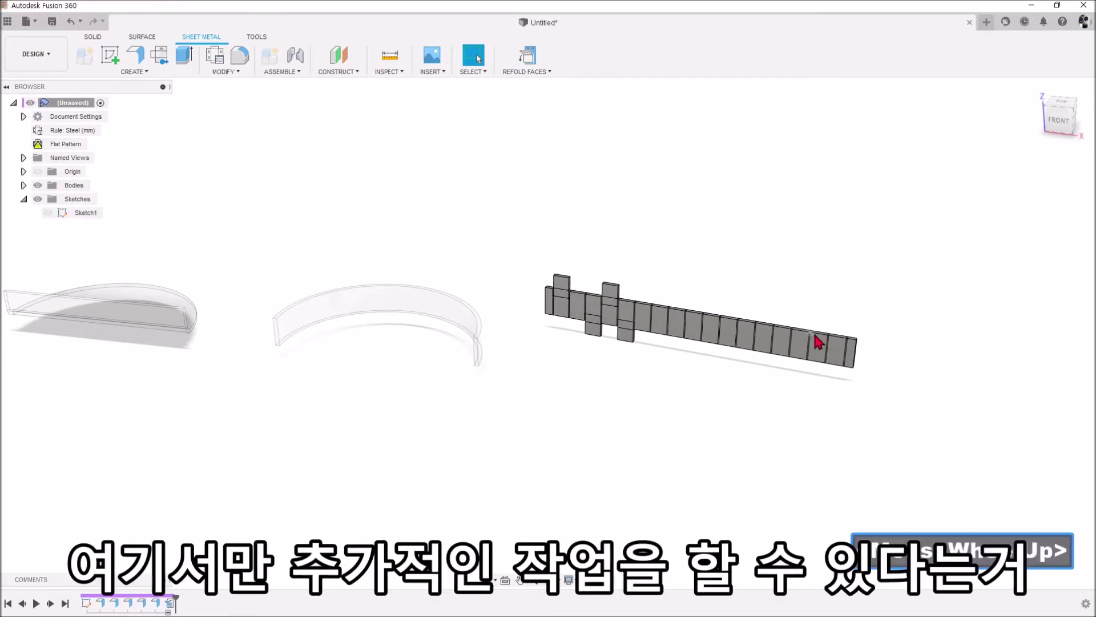
Create a sketch on the front face of the unfolded strip, on a plain segment beyond the tabs.
left_click(1054, 124)
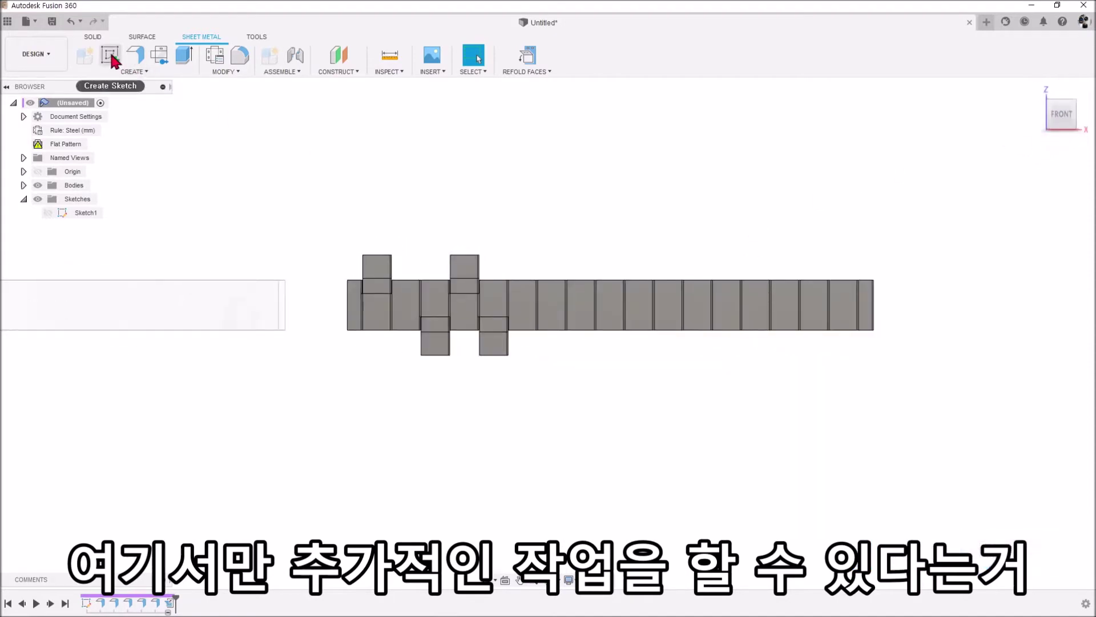
left_click(112, 55)
left_click(566, 305)
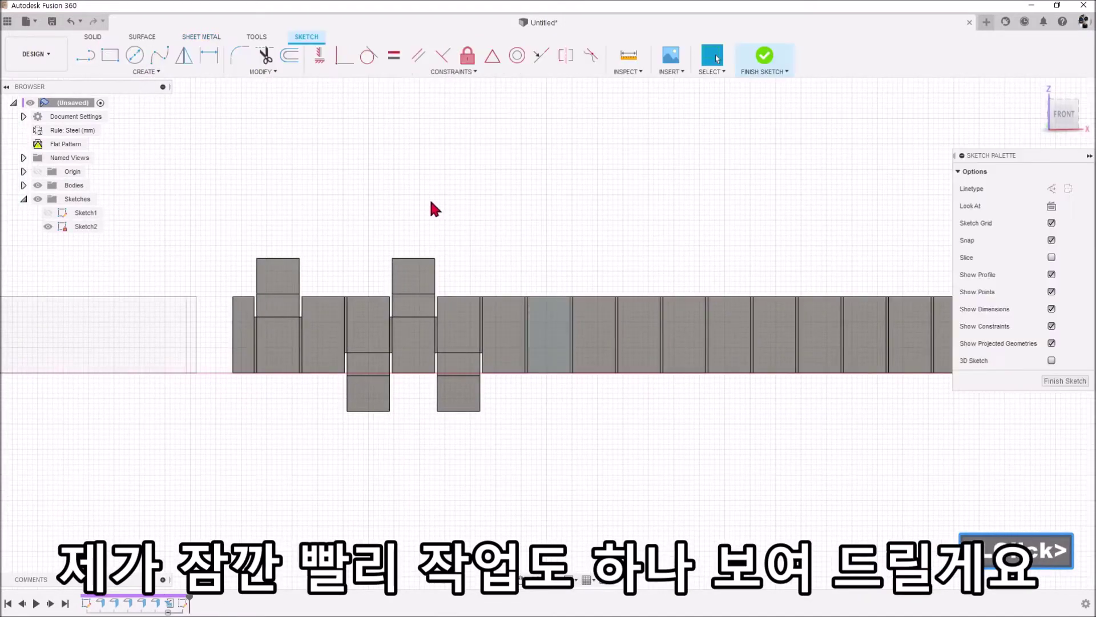
left_click(110, 55)
scroll(634, 392, "up", 2)
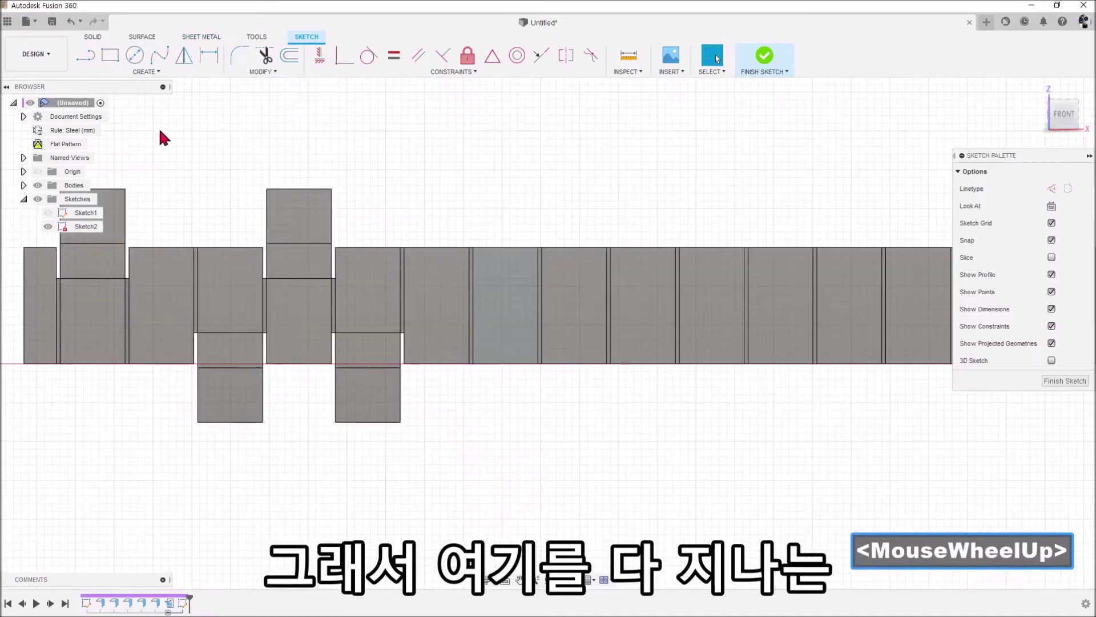
Sketch a long, thin rectangle across the plain segments of the unfolded strip, between the last tab and the far end, and finish the sketch.
left_click(110, 56)
left_click(441, 296)
middle_click_drag(680, 301, 747, 342)
left_click(893, 343)
left_click(764, 56)
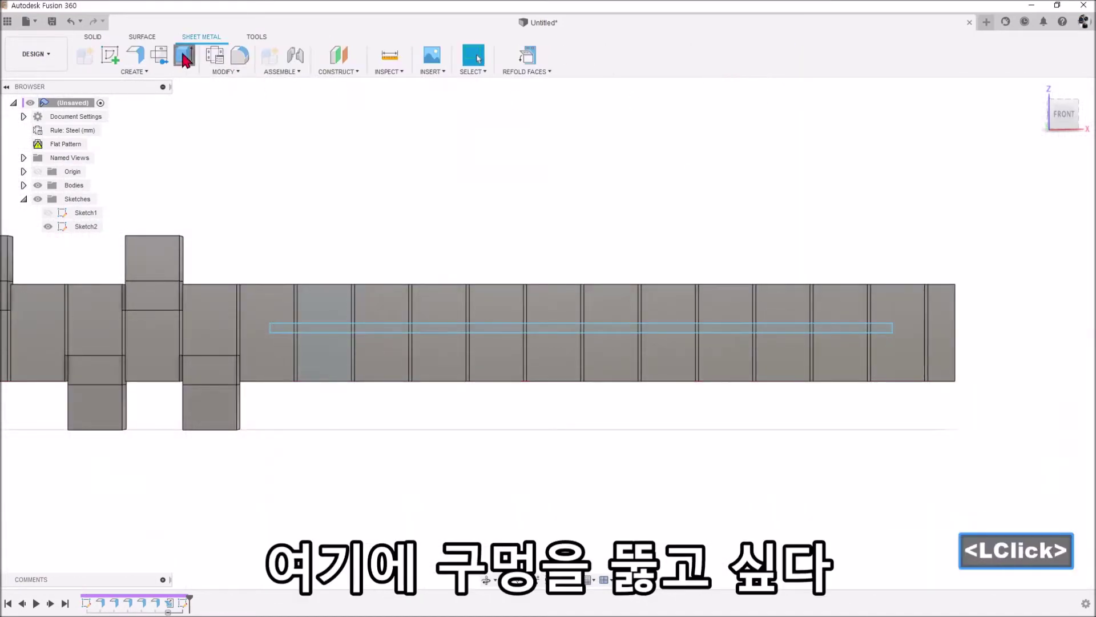
Extrude all profiles of the thin rectangle into the unfolded strip to cut a continuous slot across its bends.
left_click(185, 57)
left_click(287, 328)
left_click(324, 333)
left_click(357, 326)
scroll(751, 205, "up", 3)
middle_click_drag(653, 269, 573, 282, "shift")
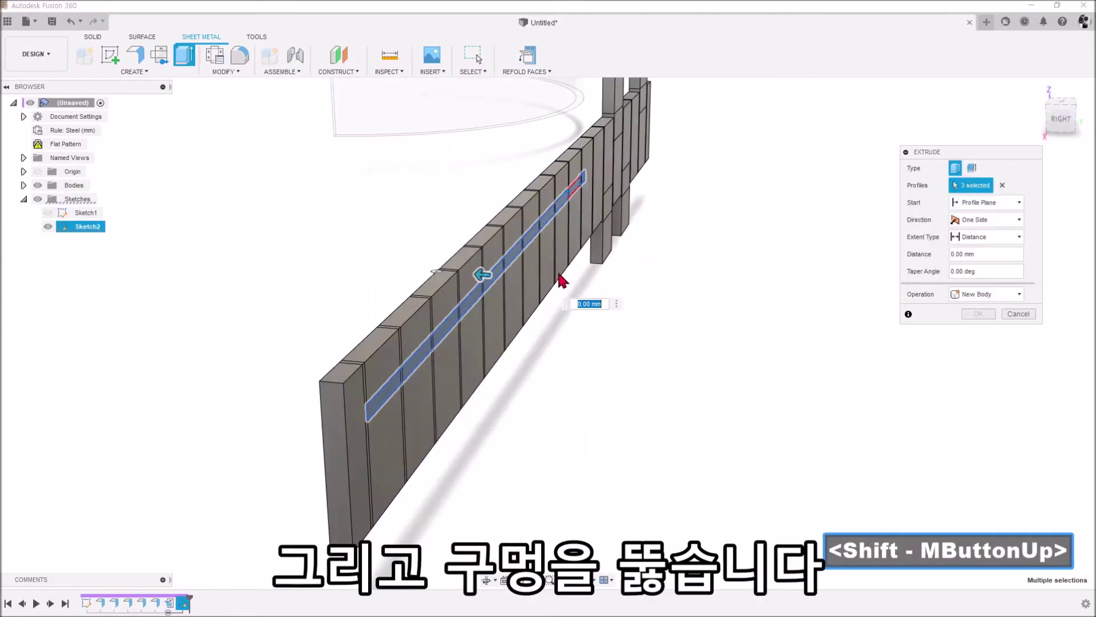
left_click_drag(483, 275, 519, 277)
left_click(979, 331)
middle_click_drag(531, 354, 736, 384, "shift")
scroll(565, 361, "down", 3)
middle_click_drag(565, 361, 644, 381)
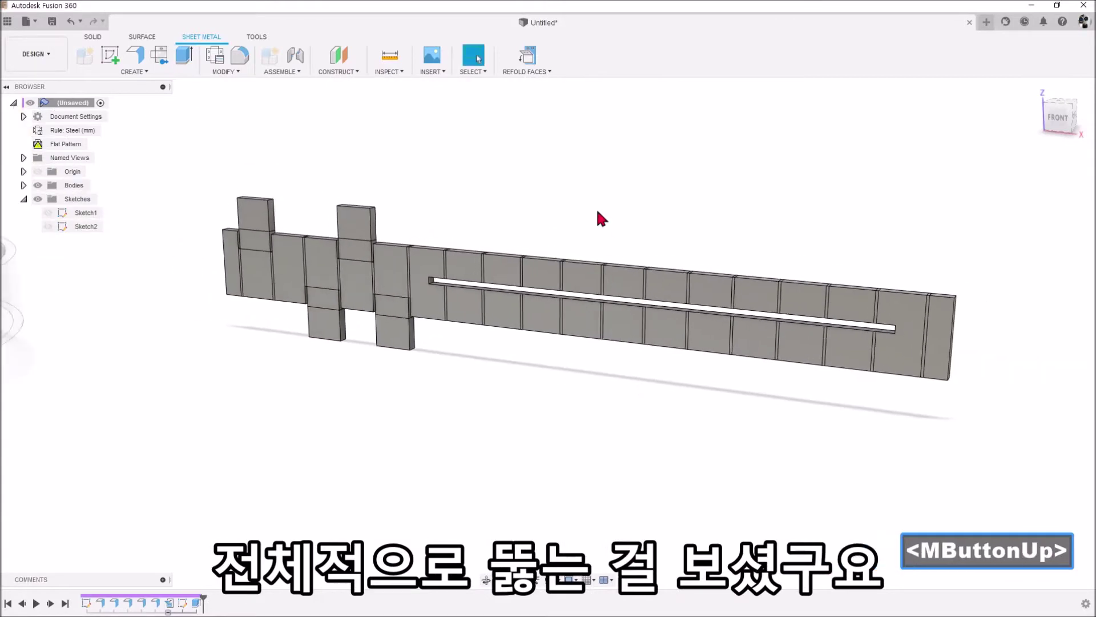
Refold the slotted strip into the curved segmented flange and view all three bodies.
left_click(527, 57)
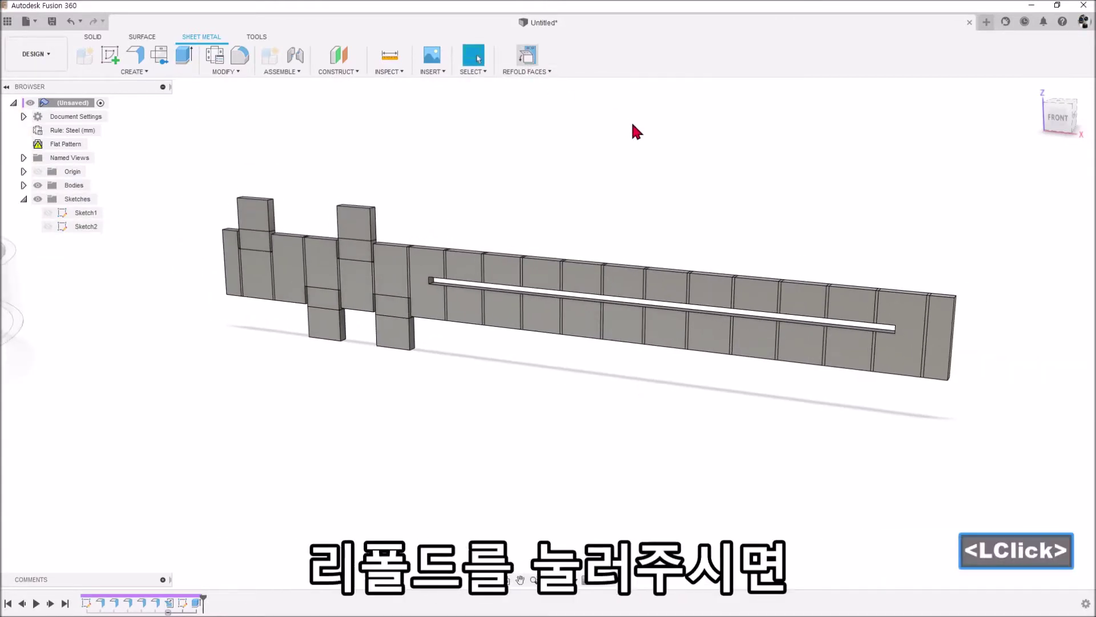
middle_click_drag(567, 90, 653, 294)
scroll(580, 433, "down", 2)
middle_click_drag(580, 433, 626, 411)
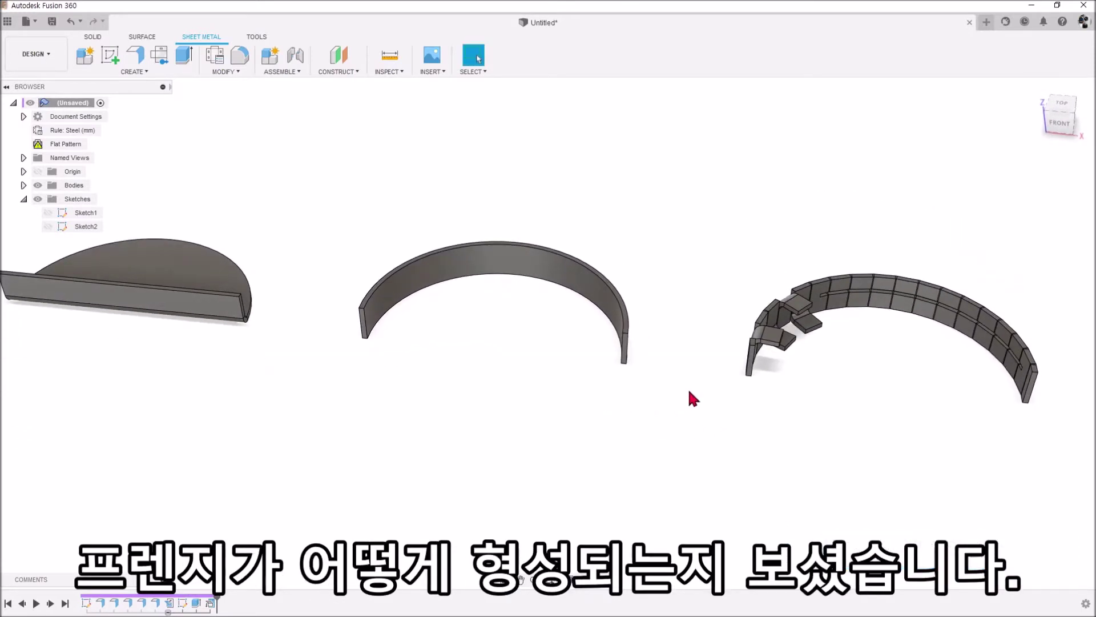
middle_click_drag(646, 400, 661, 404, "shift")
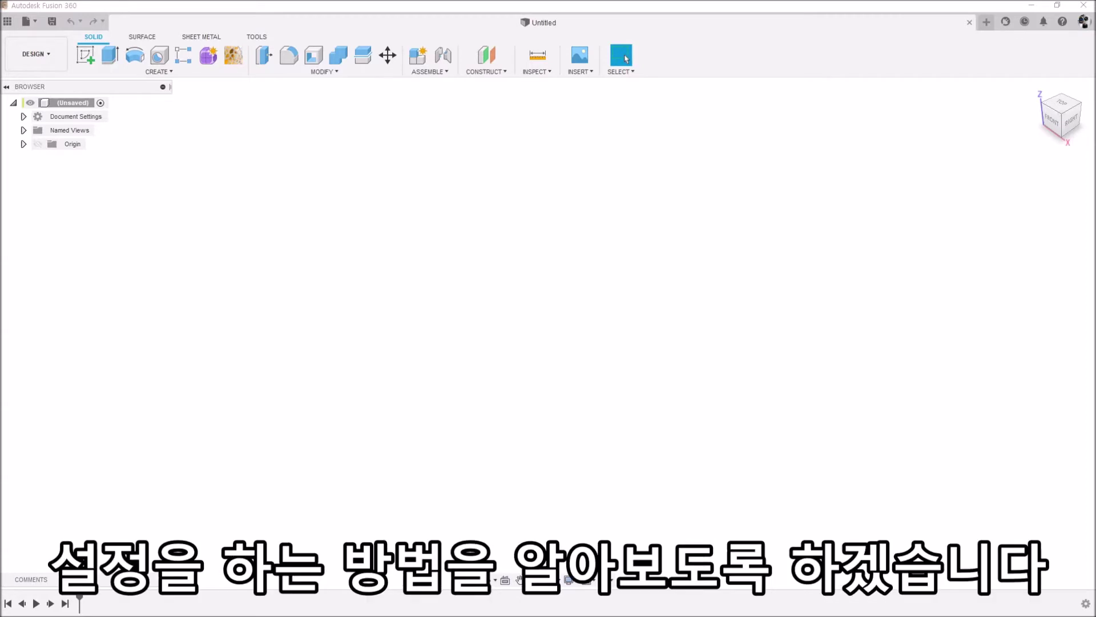
Start a sheet metal sketch on the front plane and draw an L-shaped profile: a vertical line down to the origin and a horizontal line.
left_click(200, 38)
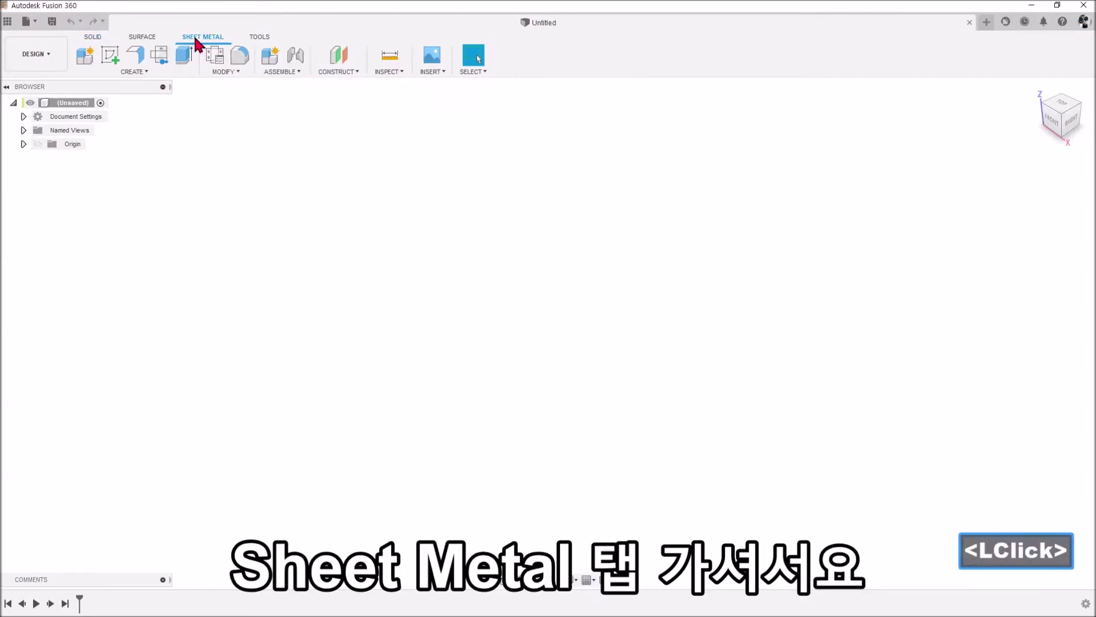
left_click(110, 55)
left_click(588, 317)
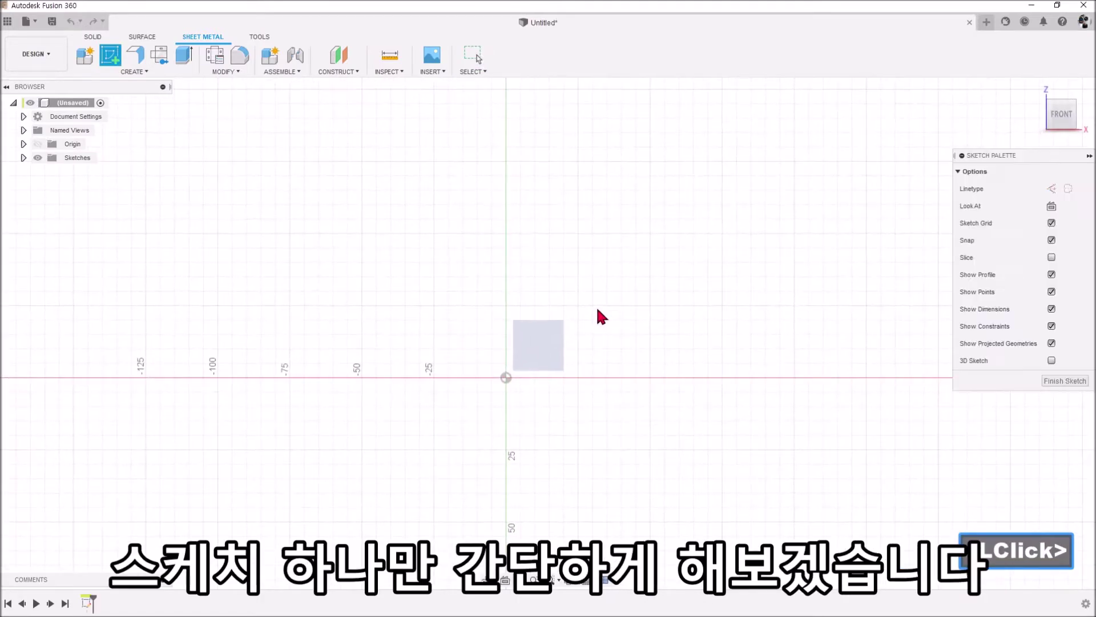
key("l")
left_click(506, 176)
left_click(506, 377)
left_click(717, 377)
key("Escape")
Dimension the horizontal and the vertical line of the L-shaped profile to 100 mm each, and finish the sketch.
key("d")
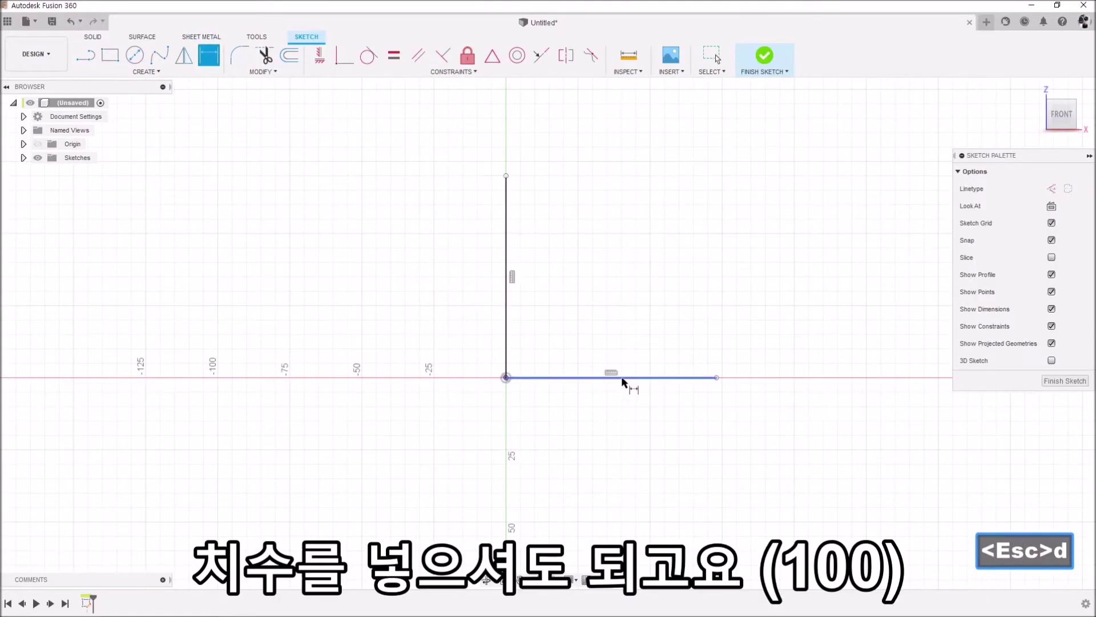
left_click(626, 377)
left_click(629, 411)
type("100")
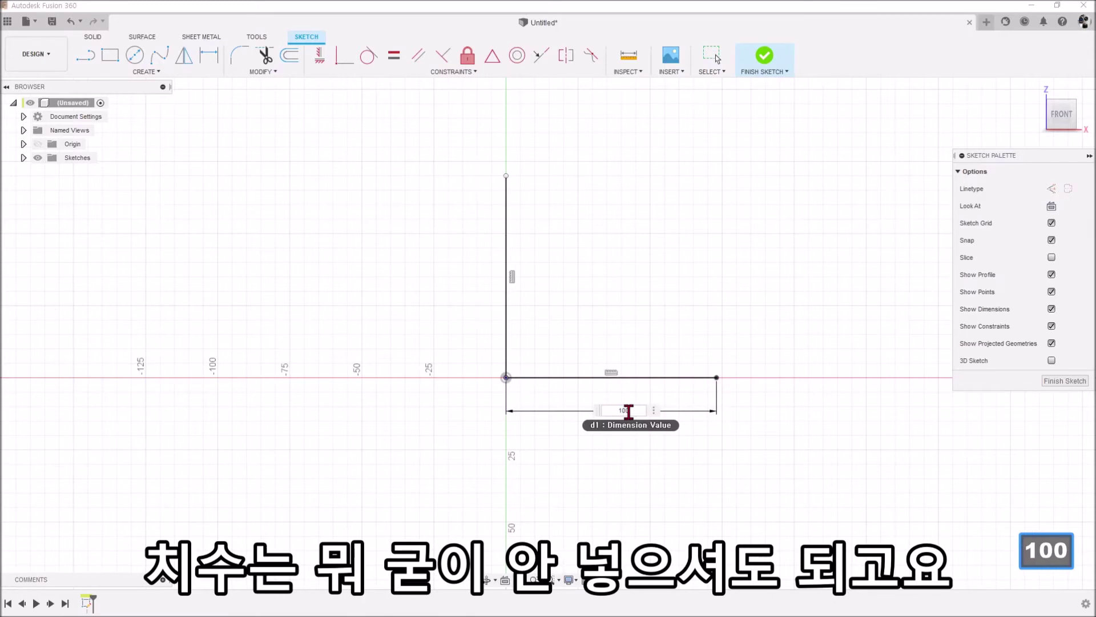
key("Return")
left_click(506, 224)
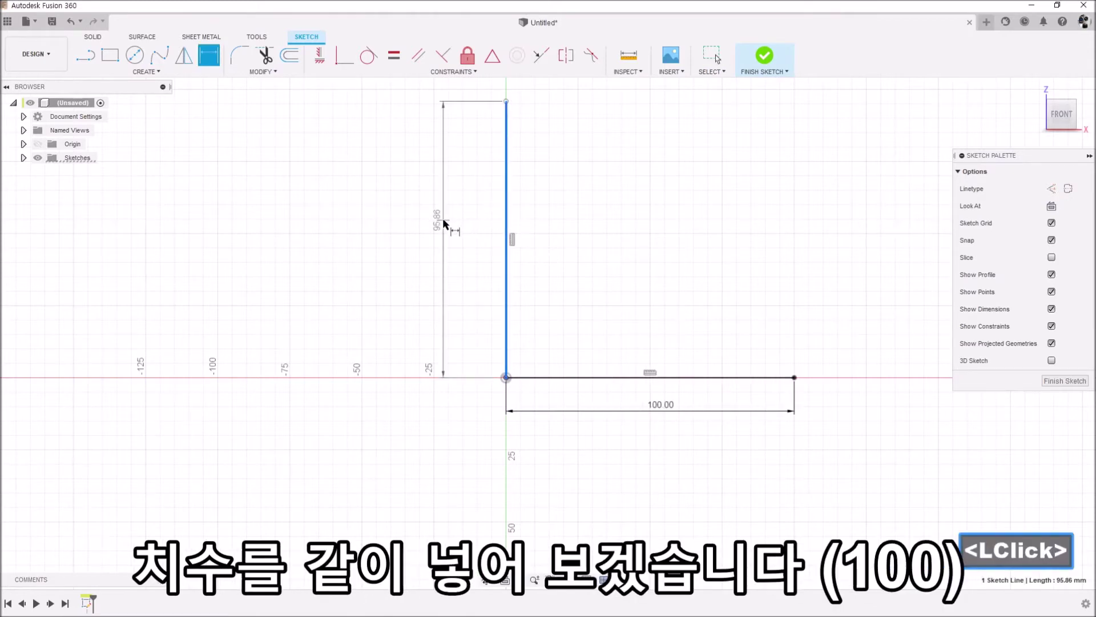
left_click(445, 220)
type("100")
key("Return")
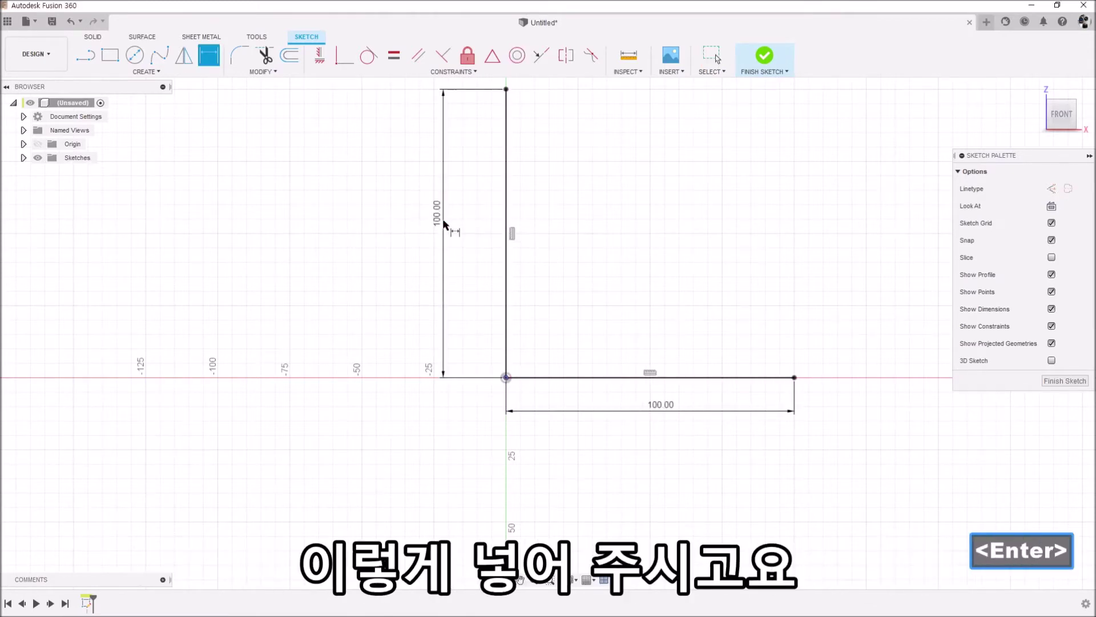
scroll(546, 251, "down", 3)
middle_click(546, 276)
left_click(764, 55)
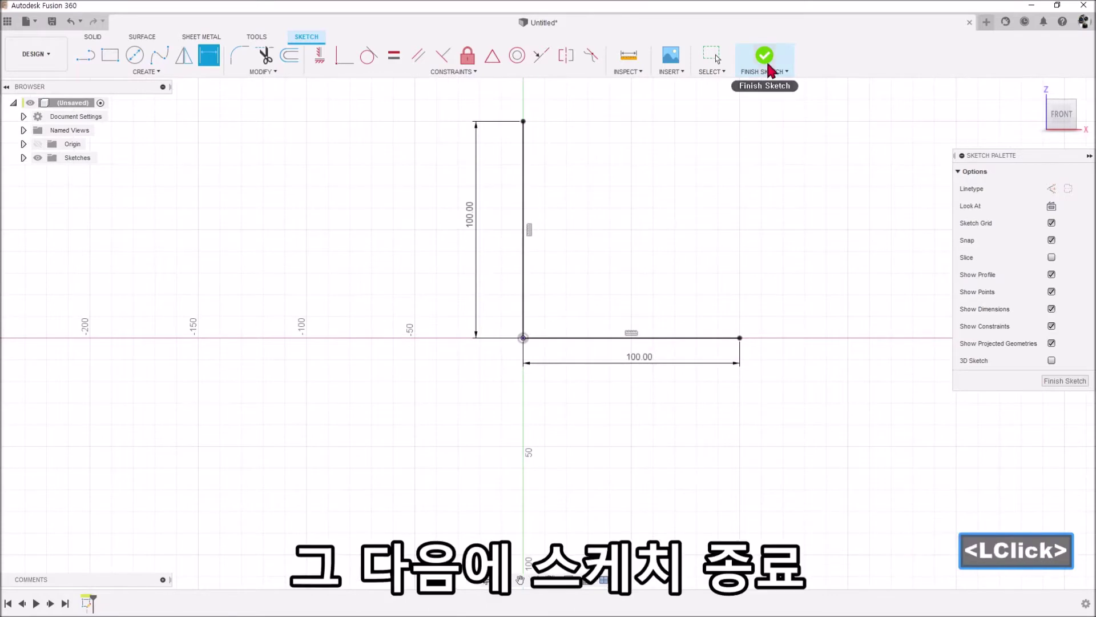
Try a 70 mm flange along both chained lines of the L-shaped profile, and view it from the front.
left_click(145, 73)
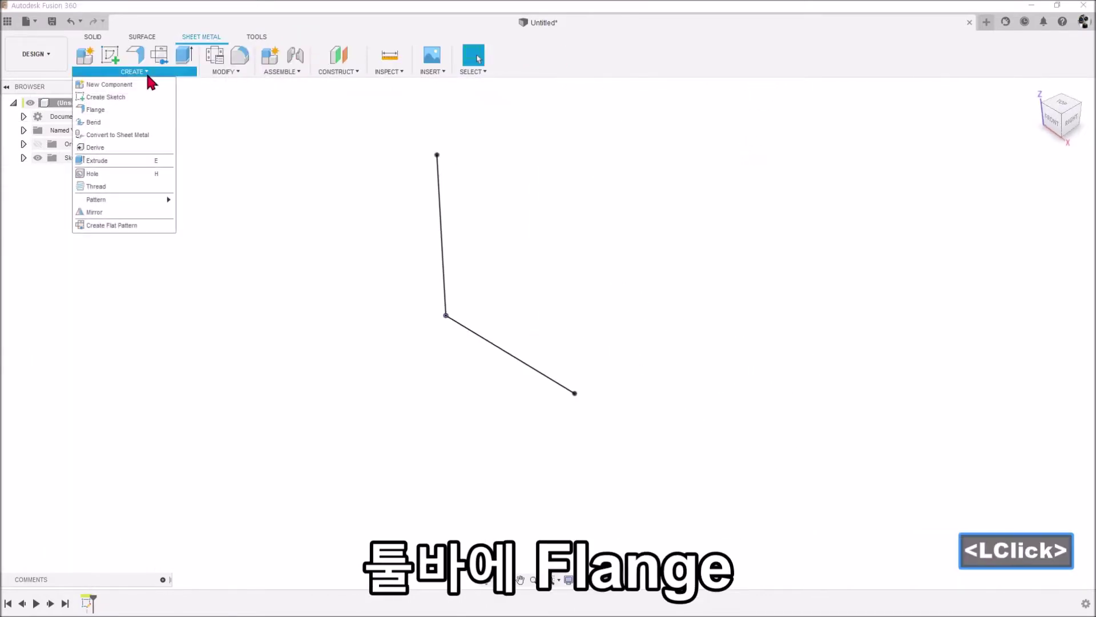
left_click(129, 110)
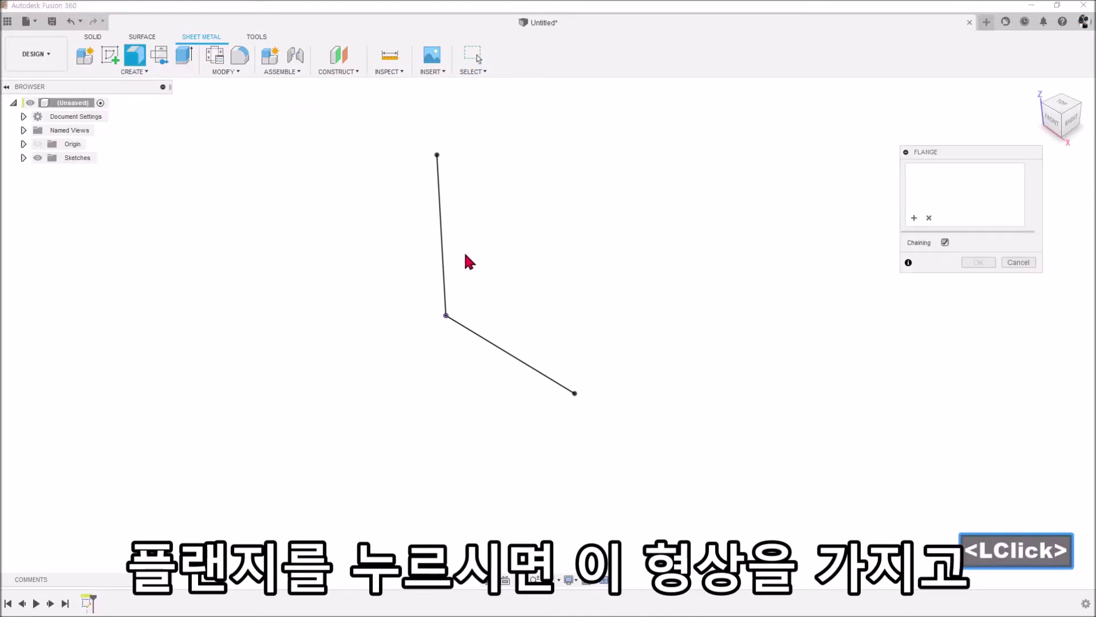
scroll(465, 256, "up", 2)
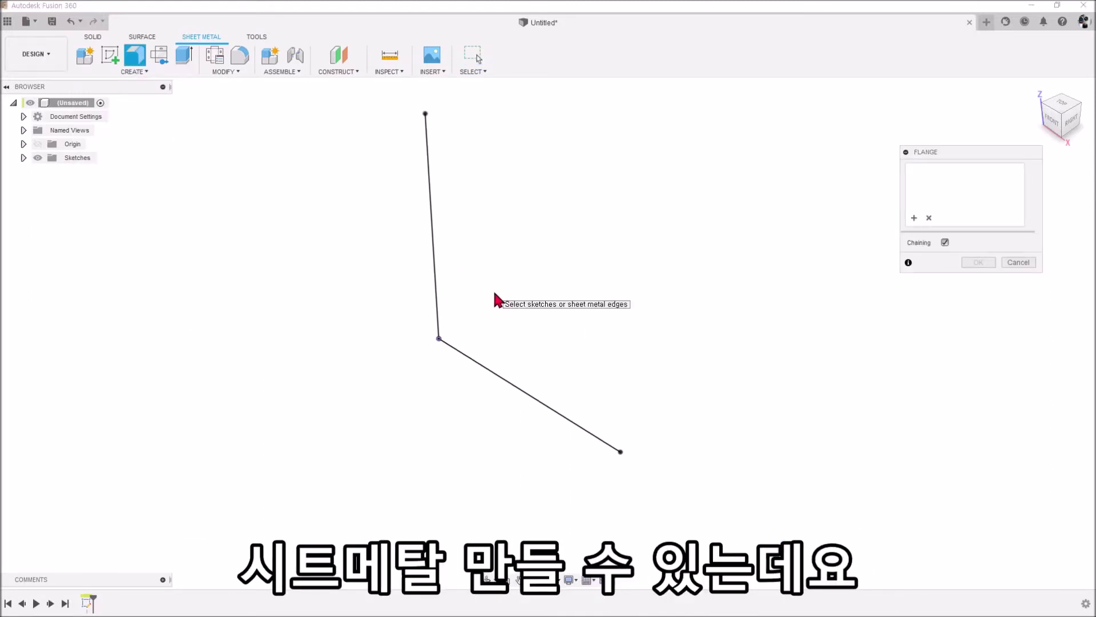
left_click(438, 270)
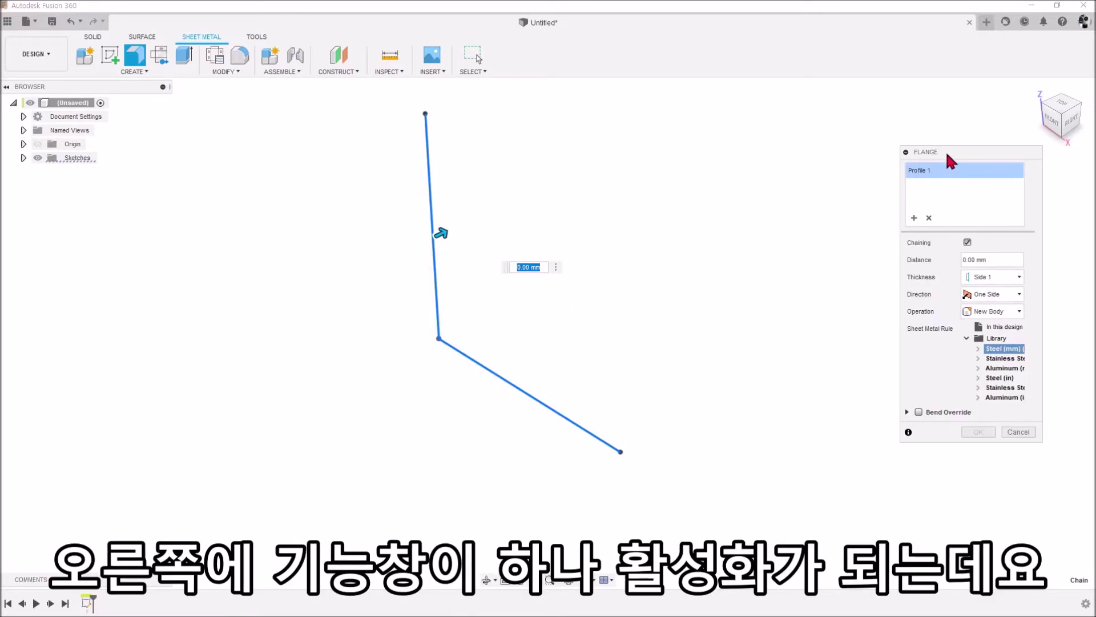
left_click_drag(948, 152, 884, 153)
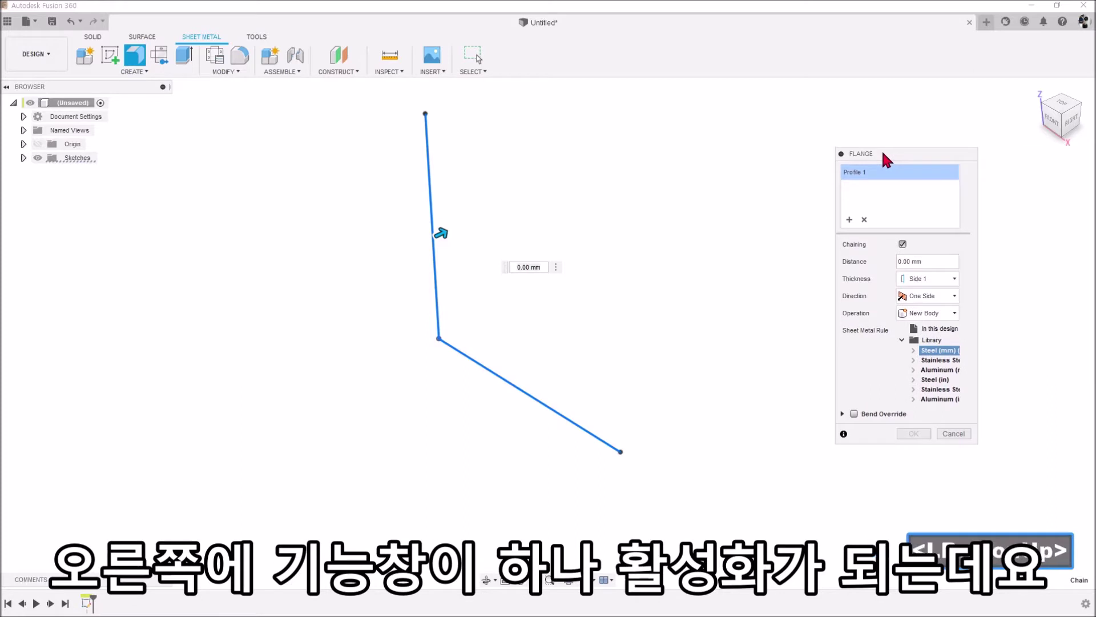
left_click(1053, 124)
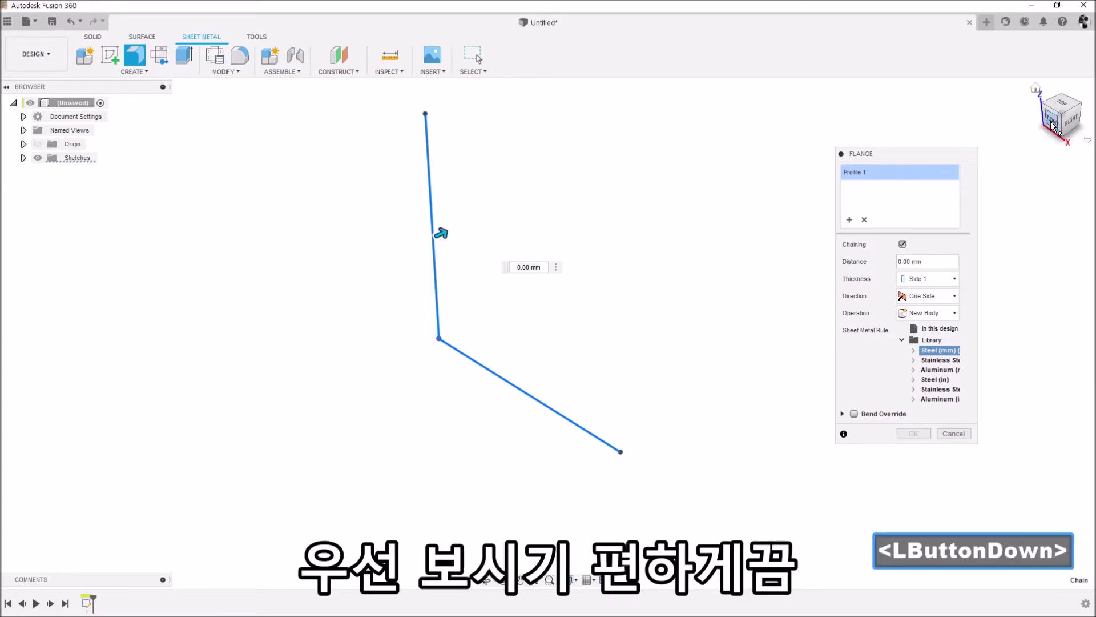
scroll(620, 208, "up", 1)
middle_click_drag(620, 208, 421, 272)
left_click_drag(426, 269, 513, 230)
left_click(1055, 121)
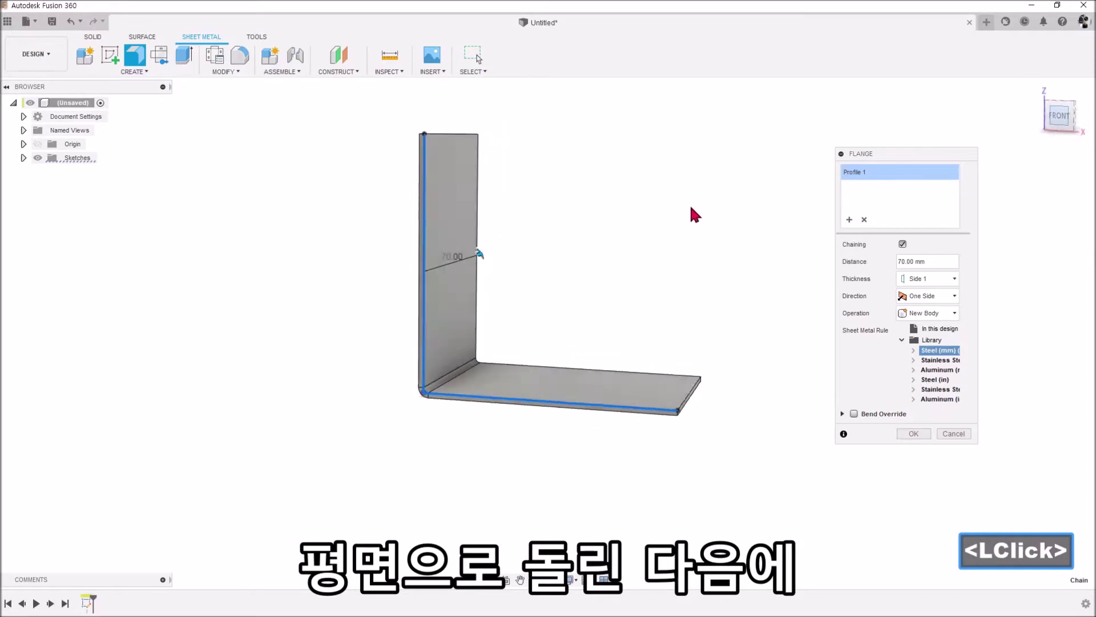
Examine the flange preview's corner bend and the side of the sketch lines on which the sheet thickness lies.
scroll(460, 166, "up", 5)
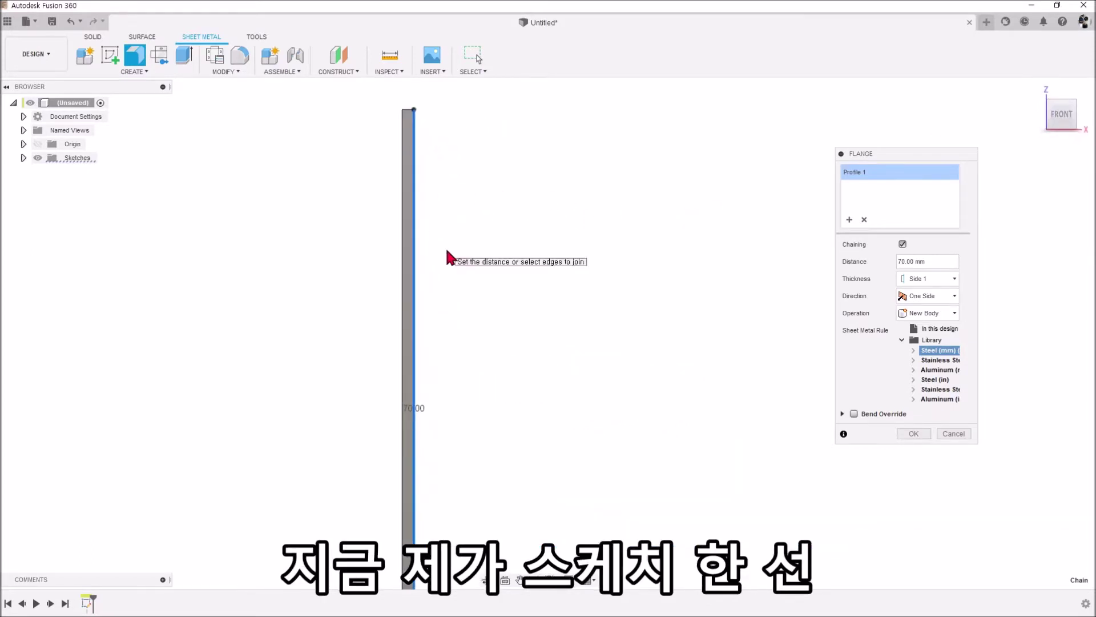
scroll(457, 248, "down", 3)
scroll(389, 149, "up", 3)
scroll(433, 303, "down", 1)
middle_click_drag(535, 484, 523, 386)
middle_click_drag(352, 471, 318, 501)
scroll(366, 531, "up", 5)
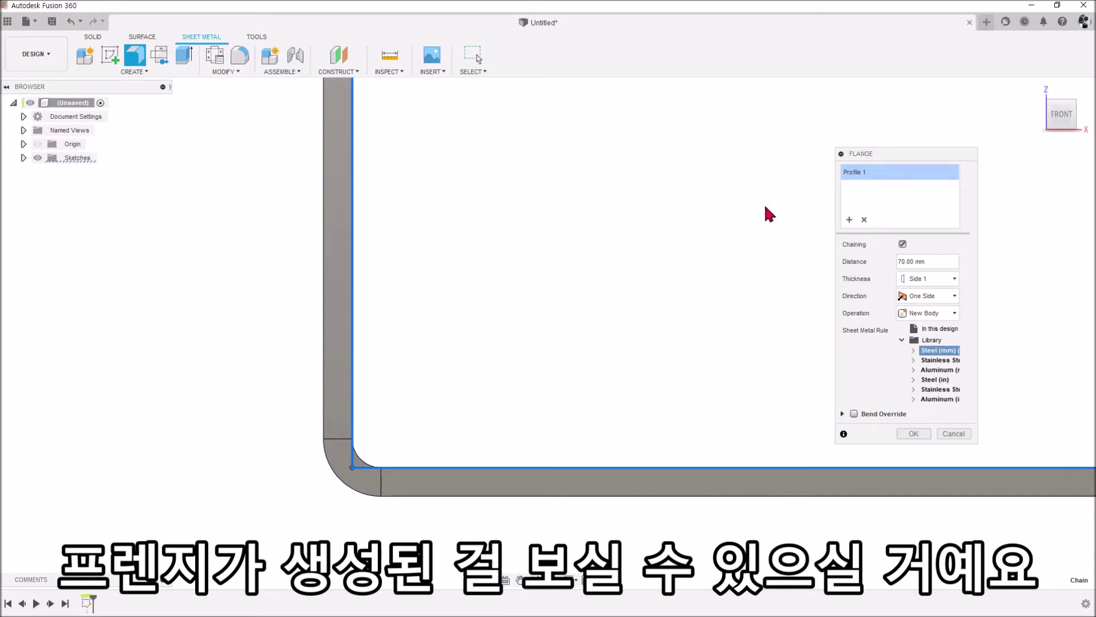
left_click_drag(890, 153, 857, 131)
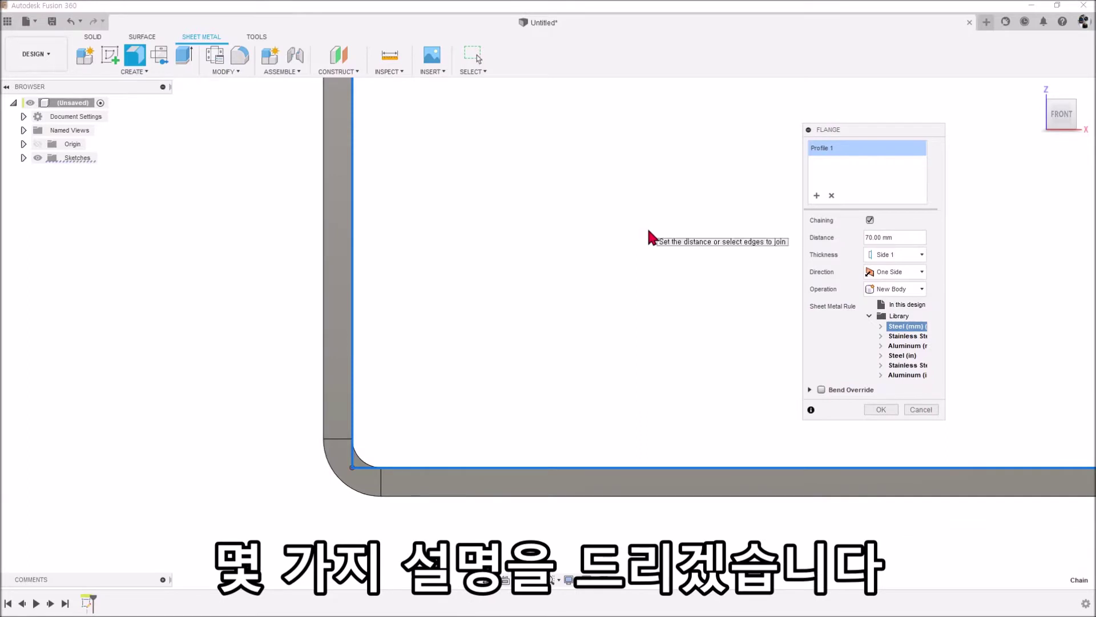
middle_click_drag(650, 237, 626, 255)
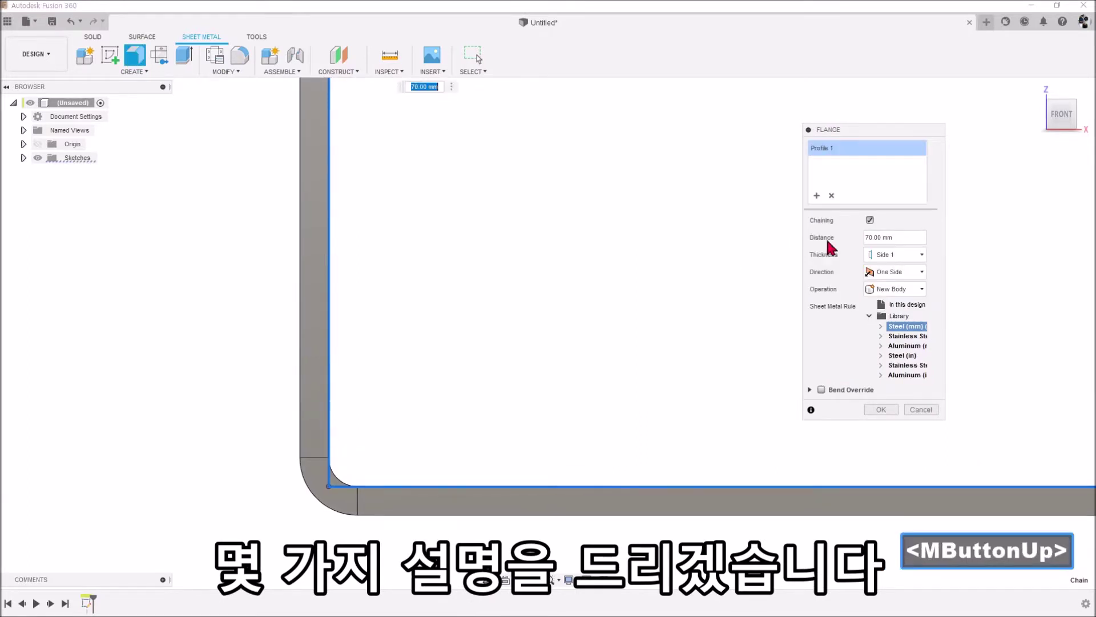
Try the flange without chaining on the vertical line only, add and remove the horizontal line, and cancel the flange.
left_click(870, 221)
scroll(550, 321, "down", 2)
middle_click_drag(516, 440, 759, 266)
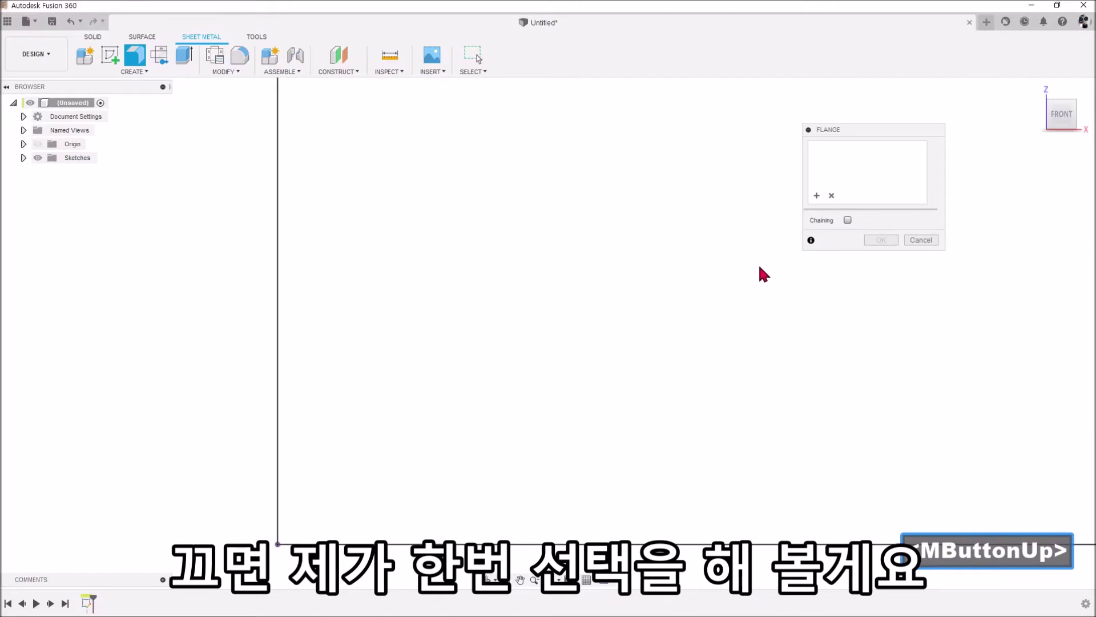
left_click(277, 379)
middle_click_drag(472, 386, 355, 421, "shift")
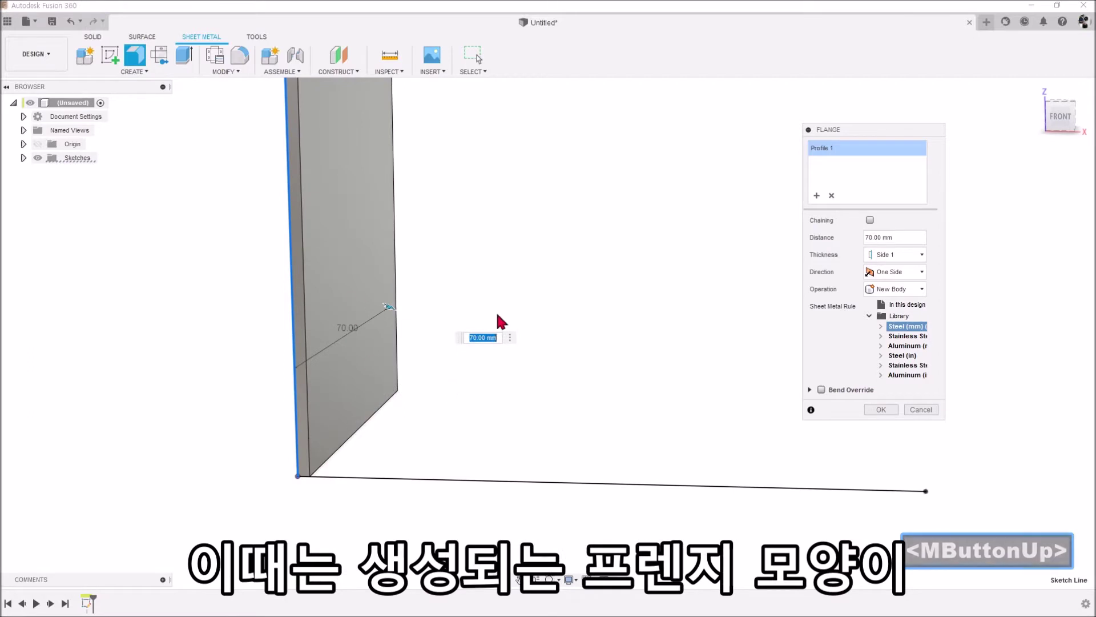
left_click(331, 479)
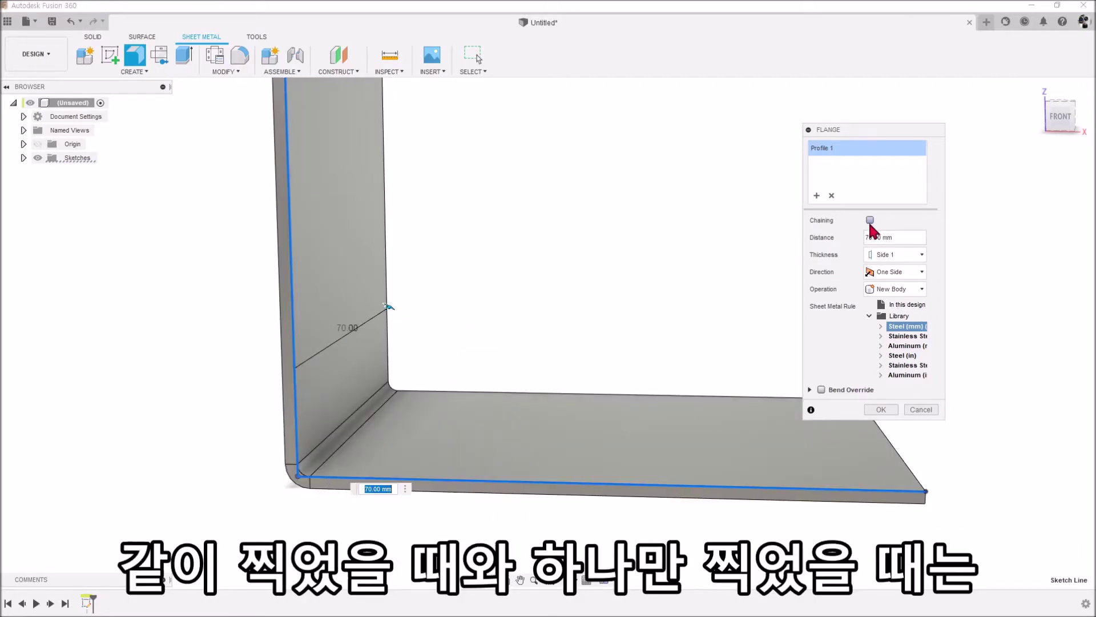
left_click(500, 483, "ctrl")
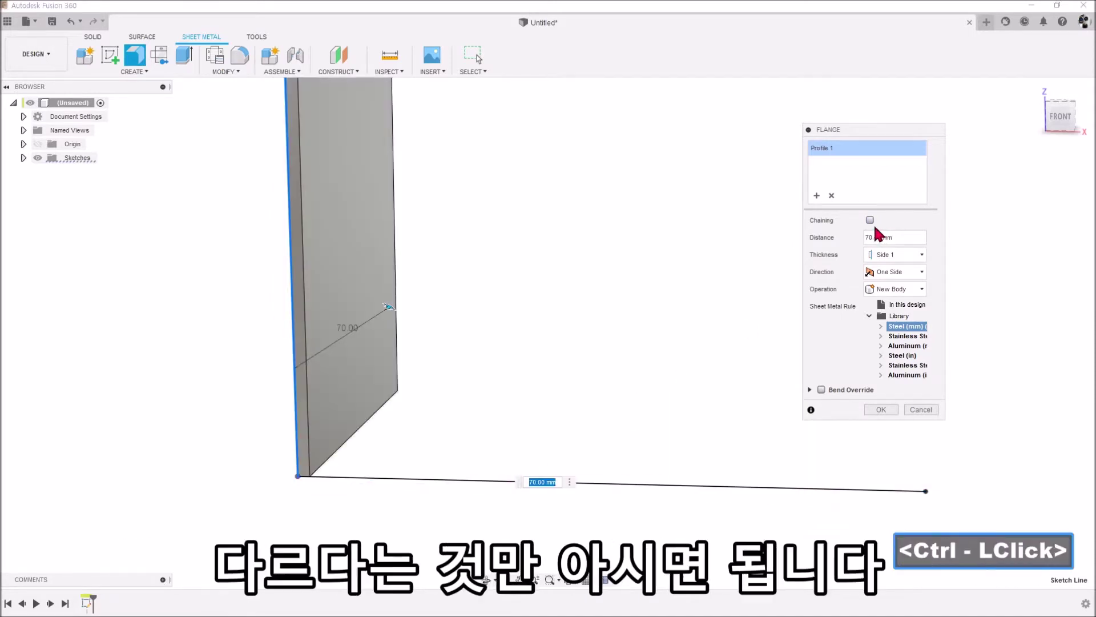
left_click(919, 409)
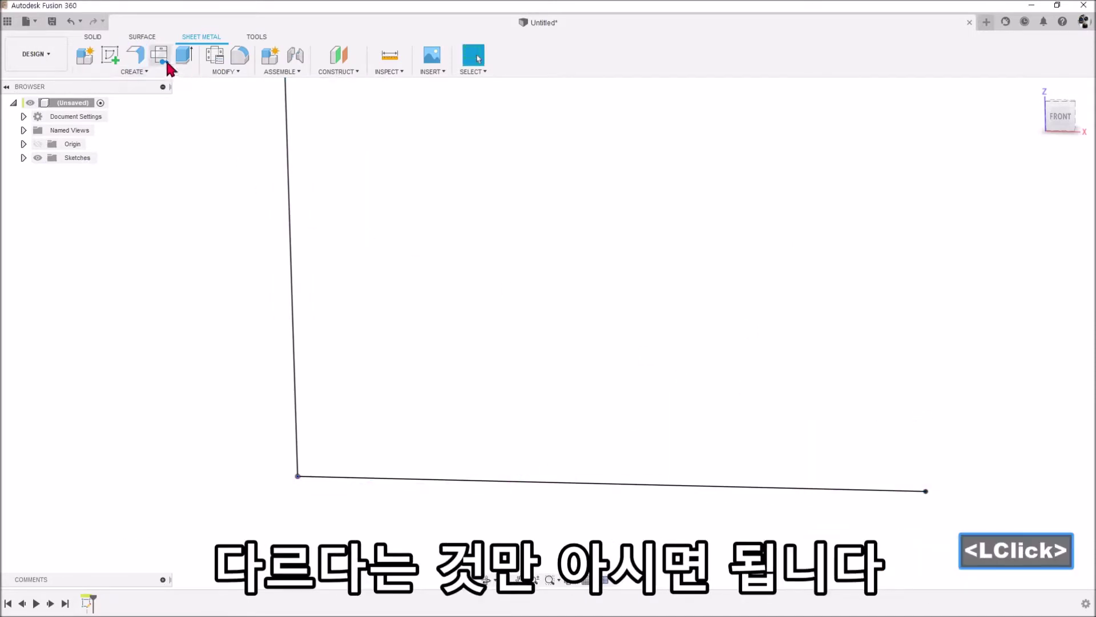
Start a flange along both chained lines of the L-shaped profile with a distance of 112 mm, and examine its Side 1 thickness.
left_click(136, 55)
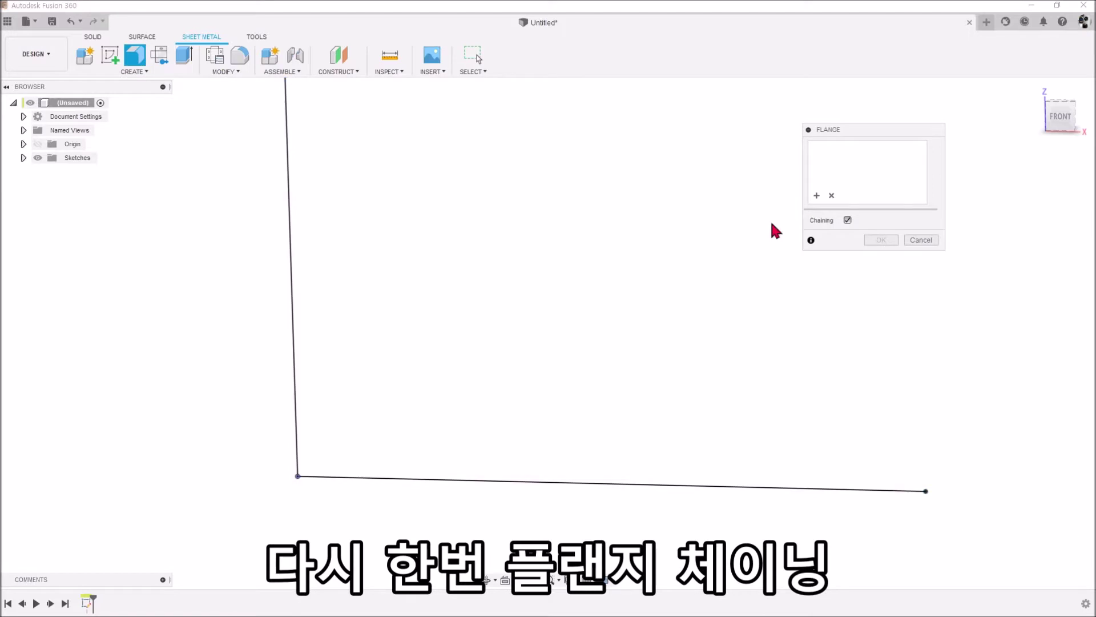
left_click(298, 397)
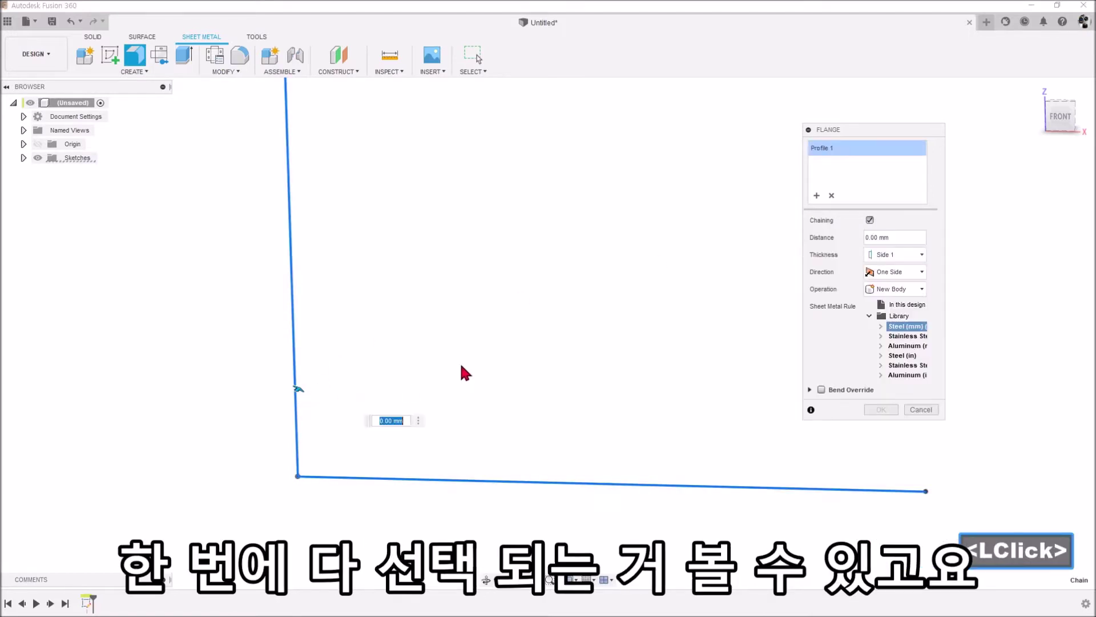
left_click_drag(300, 389, 397, 250)
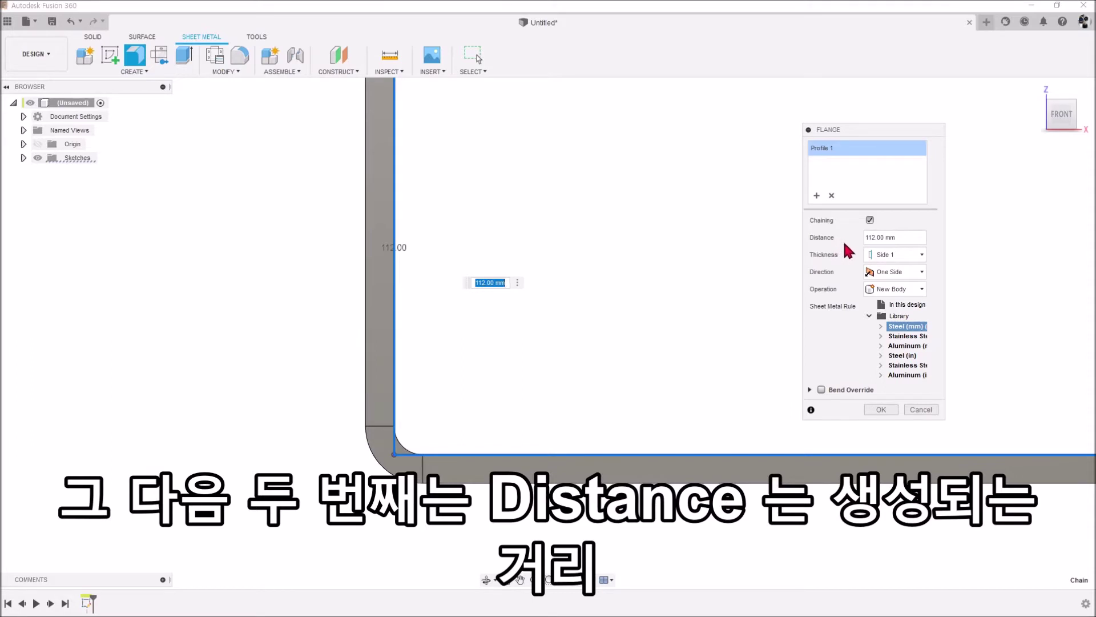
left_click(890, 237)
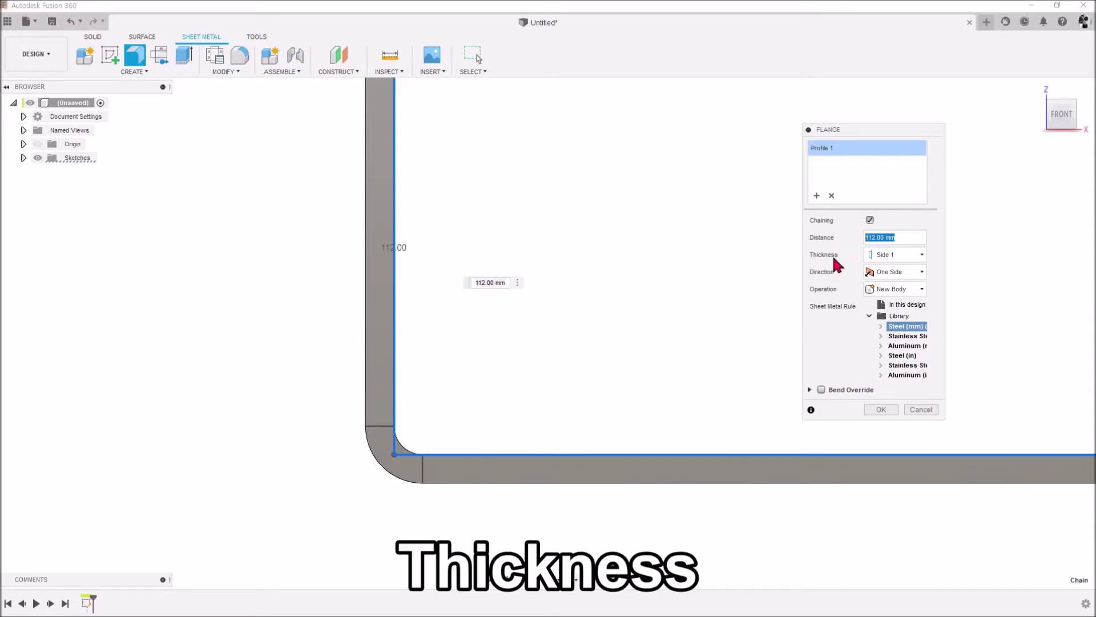
scroll(413, 446, "up", 1)
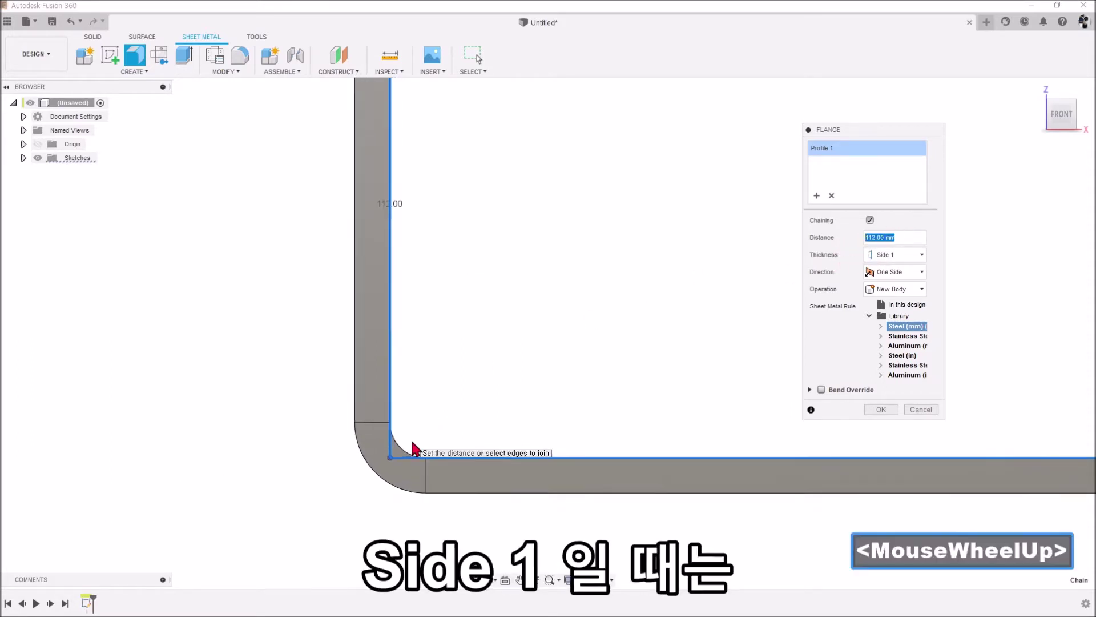
scroll(413, 446, "up", 1)
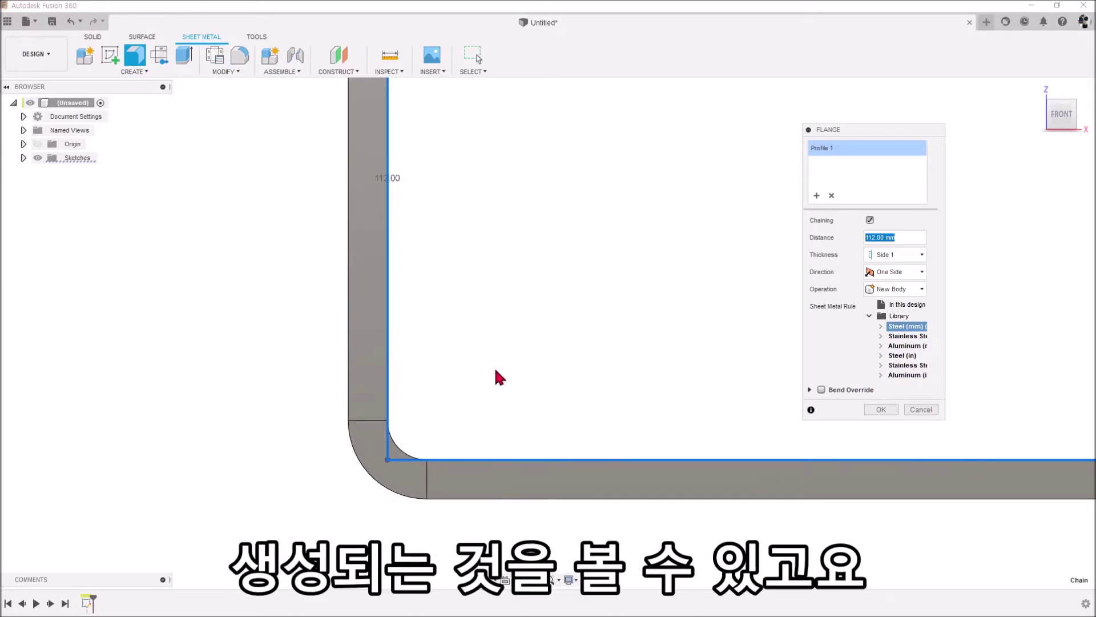
Try the Side 2 thickness option for the flange and inspect the corner bend.
left_click(895, 255)
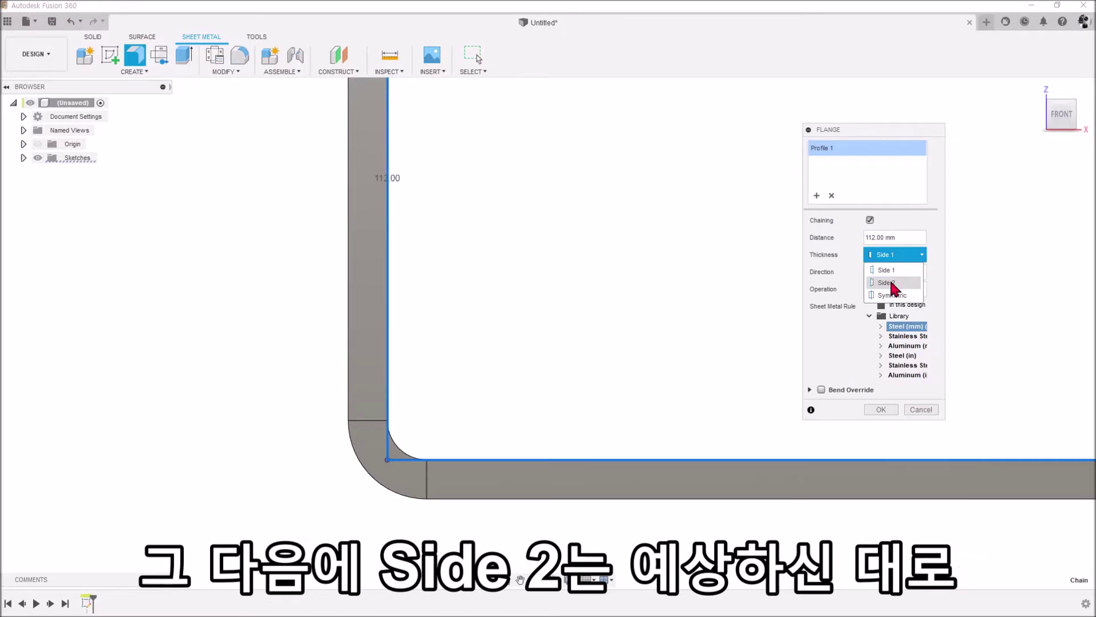
left_click(894, 283)
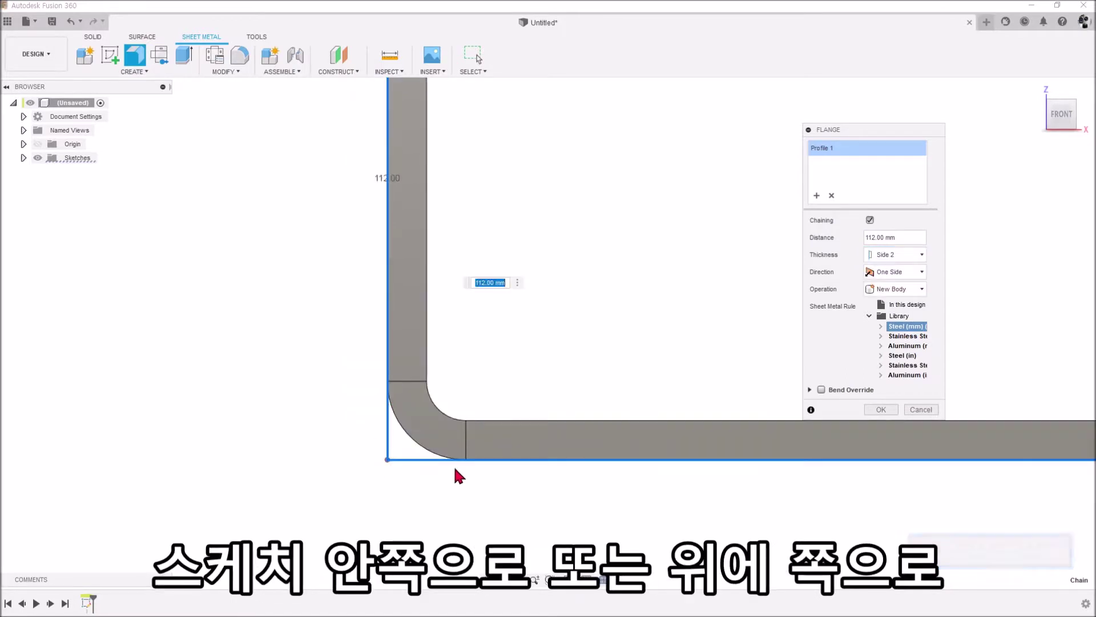
middle_click_drag(641, 322, 588, 354)
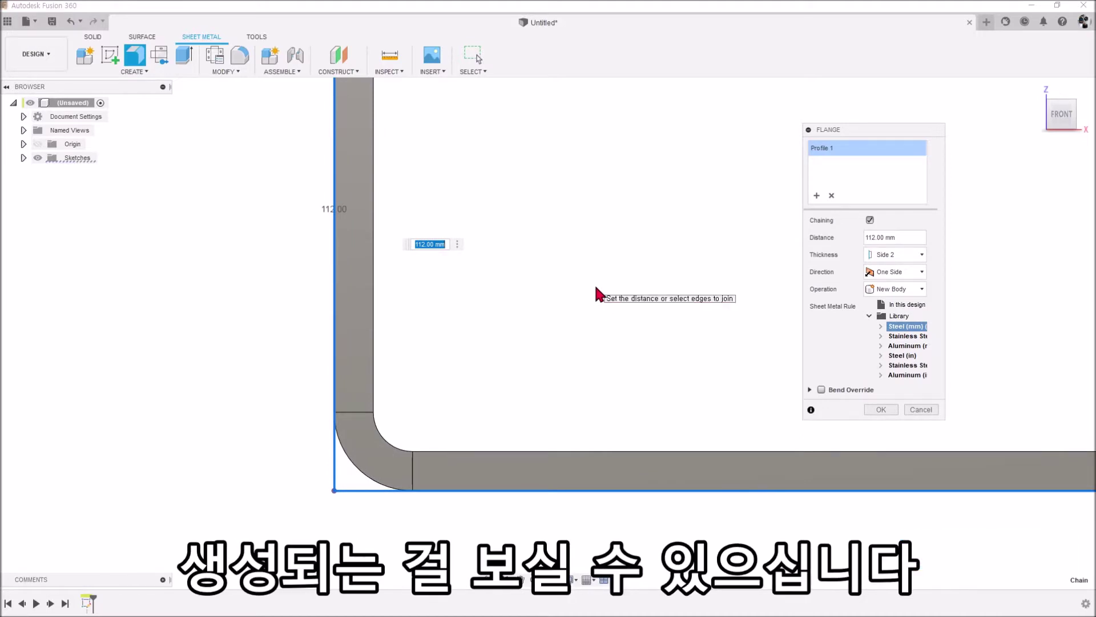
Set the flange thickness to Symmetric about the sketch lines.
left_click(895, 255)
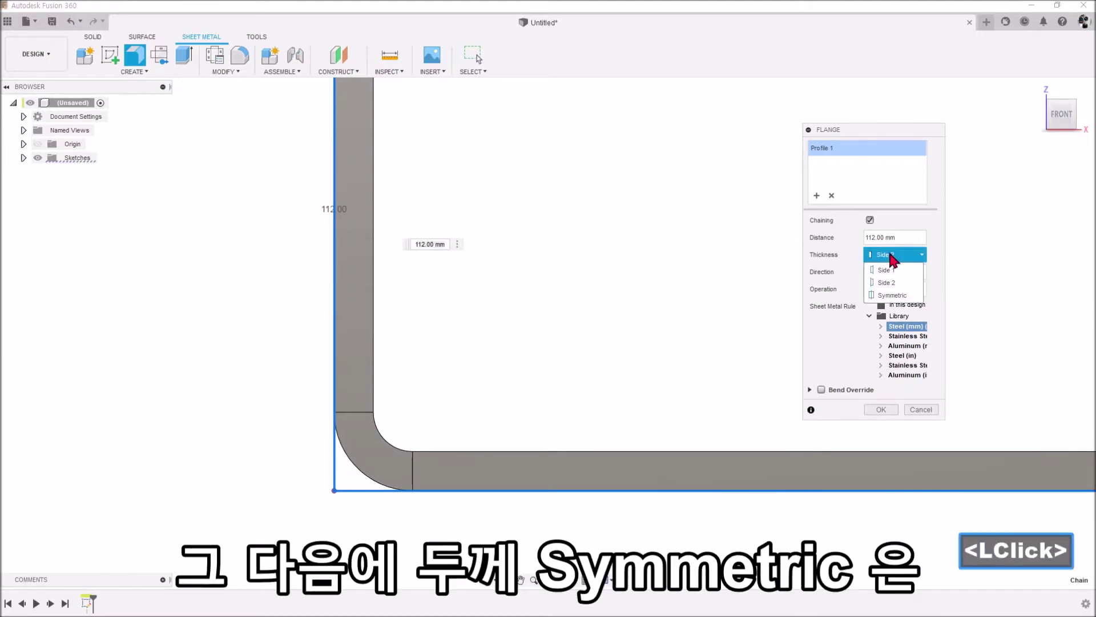
left_click(894, 296)
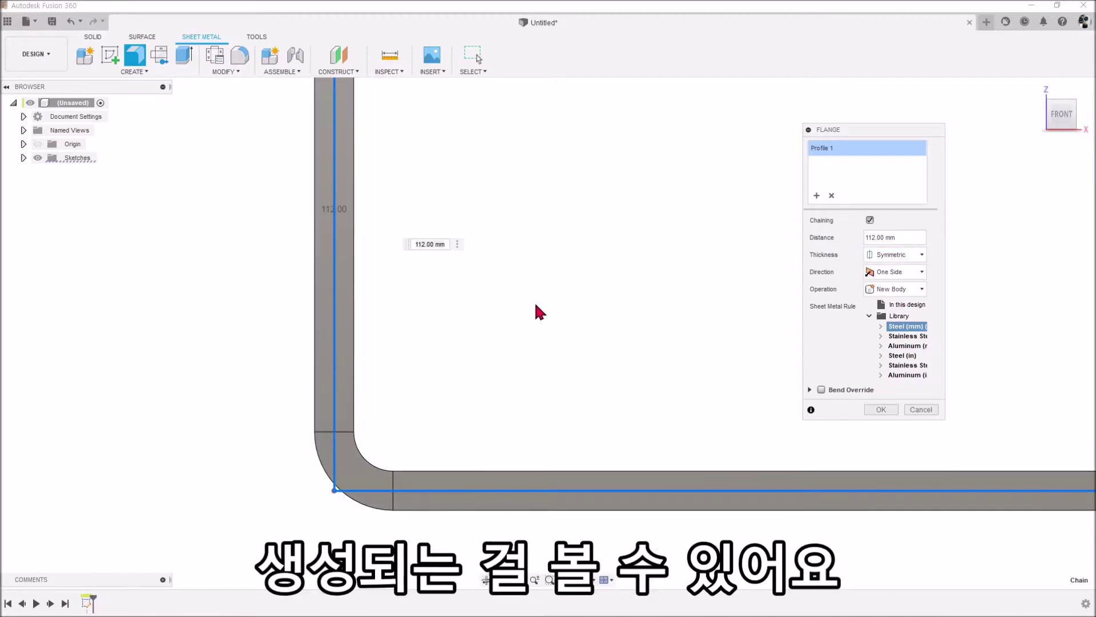
scroll(534, 299, "down", 2)
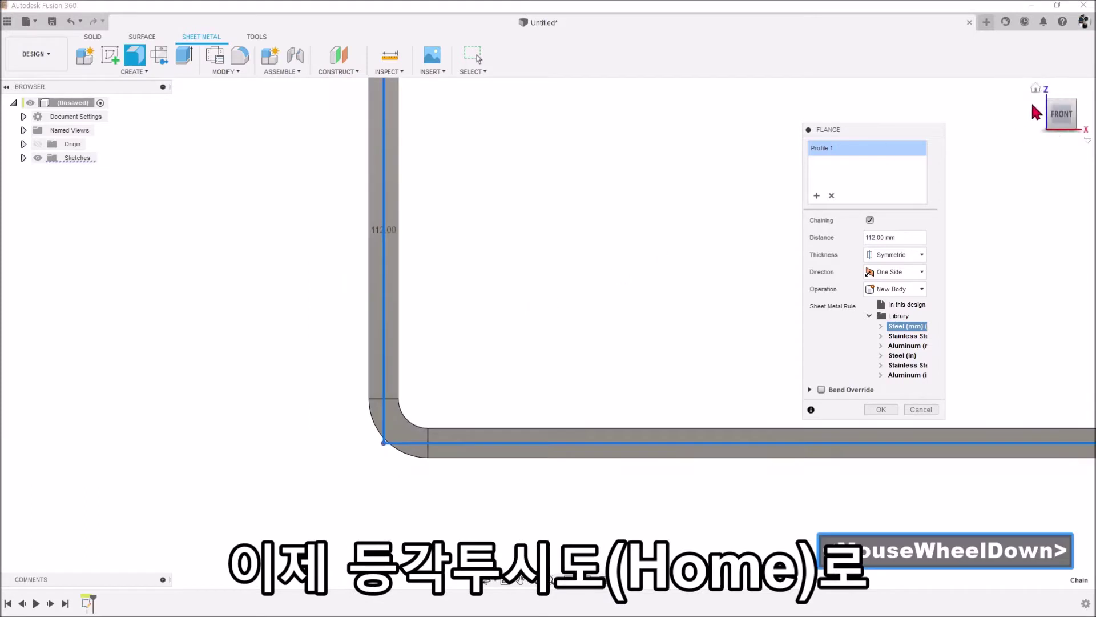
View the flange isometrically and shorten its one-sided distance to 74 mm.
left_click(1036, 88)
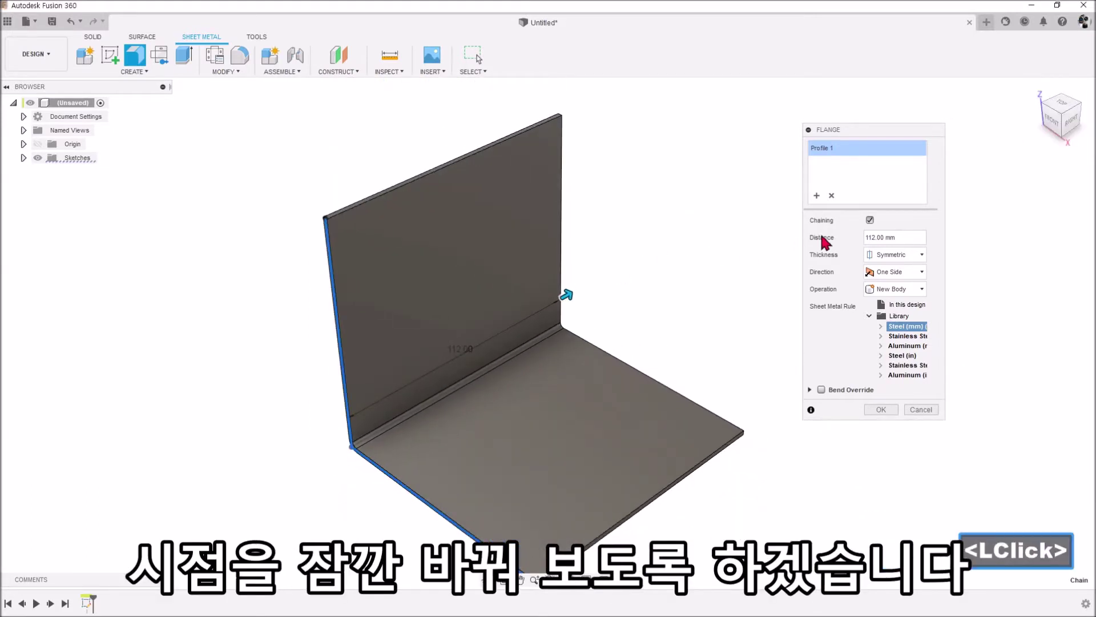
scroll(746, 236, "up", 2)
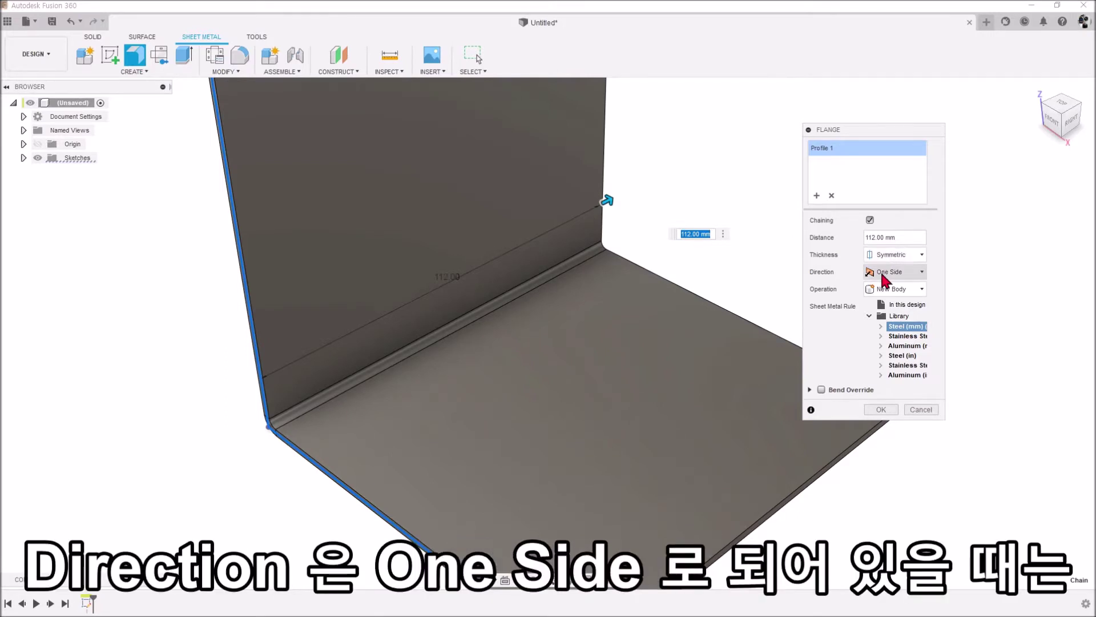
left_click_drag(609, 201, 536, 297)
Try the Two Side direction with a separate distance per side, and settle on a Symmetric direction with a distance of 55 mm.
left_click(894, 272)
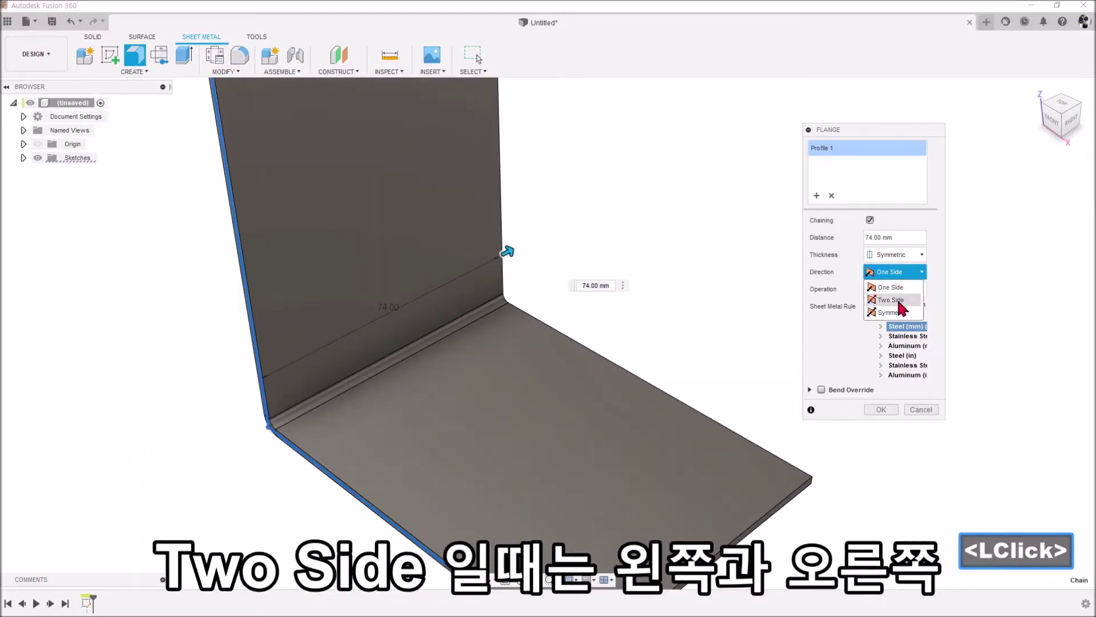
left_click(897, 301)
left_click_drag(506, 250, 144, 455)
left_click_drag(468, 285, 523, 288)
scroll(563, 260, "down", 3)
scroll(562, 260, "down", 1)
left_click(896, 288)
left_click(892, 313)
Enlarge the Flange dialog and examine the Steel (mm) rule's thickness, K factor, gap and bend conditions.
left_click_drag(944, 421, 1053, 458)
left_click_drag(907, 131, 868, 120)
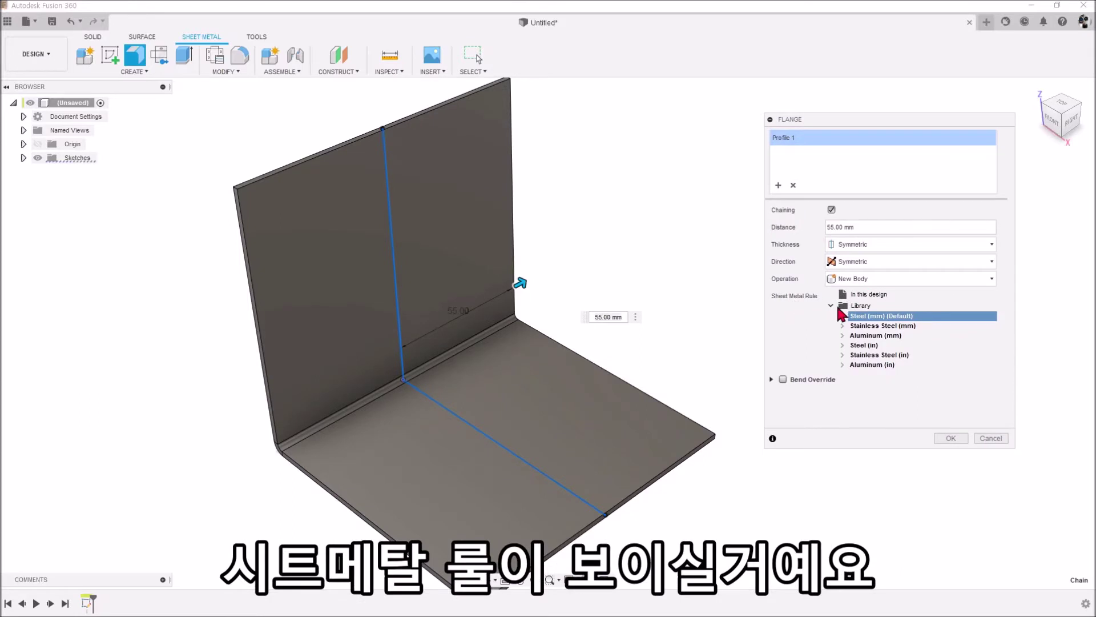
left_click(843, 317)
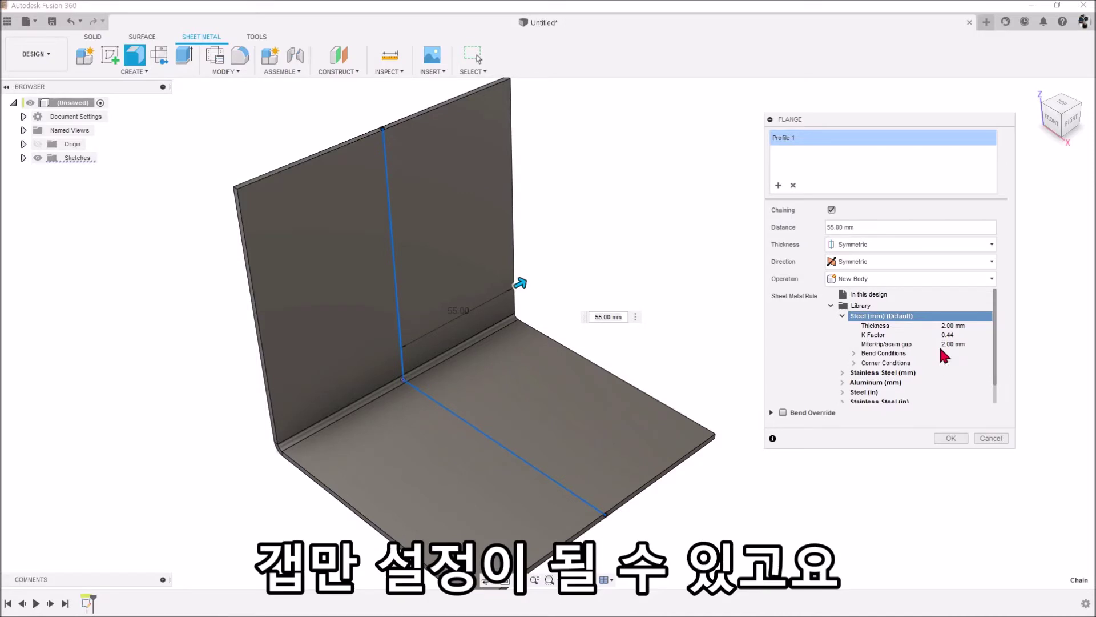
left_click(853, 353)
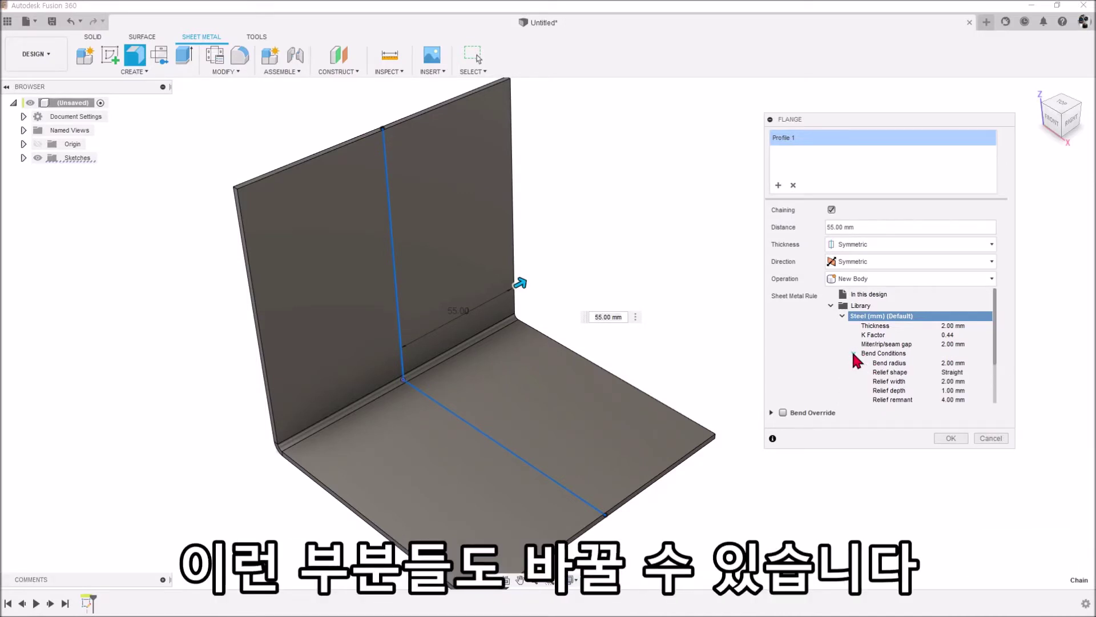
left_click(853, 353)
scroll(892, 326, "down", 1)
left_click_drag(1014, 448, 1059, 498)
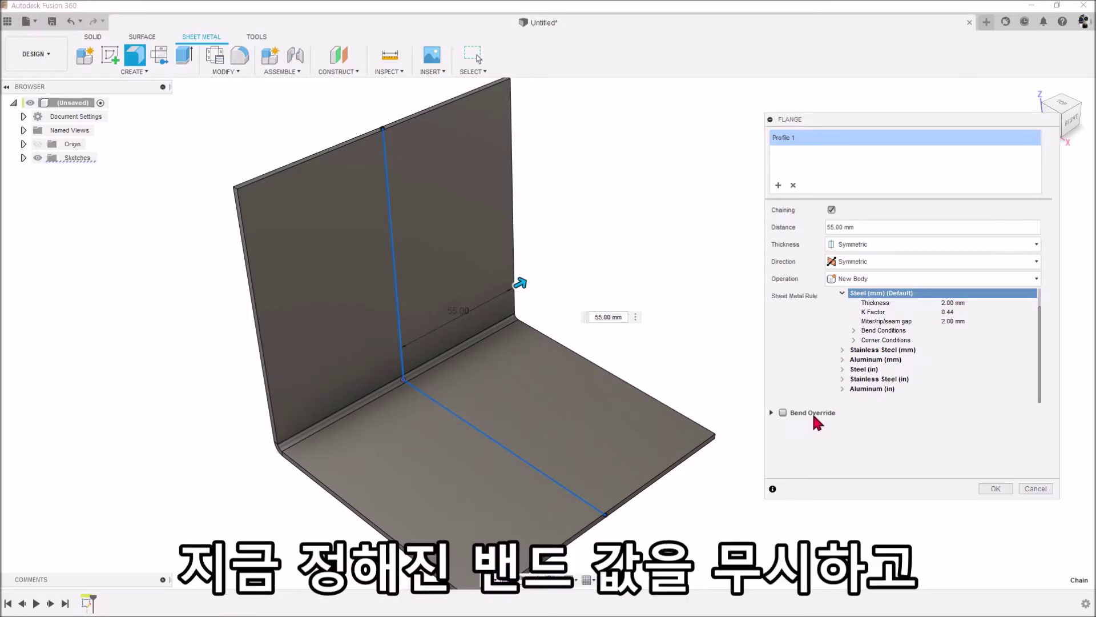
Enable Bend Override with a 2 mm bend radius, compare it with the rule's bend conditions, and create the flange in front view.
left_click(783, 413)
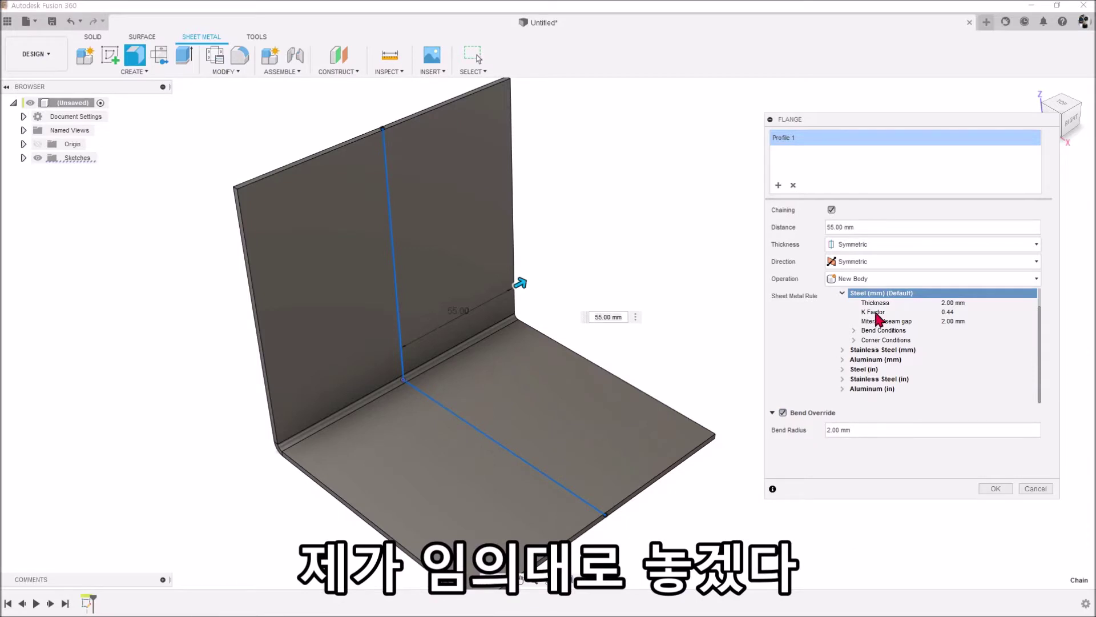
left_click(854, 330)
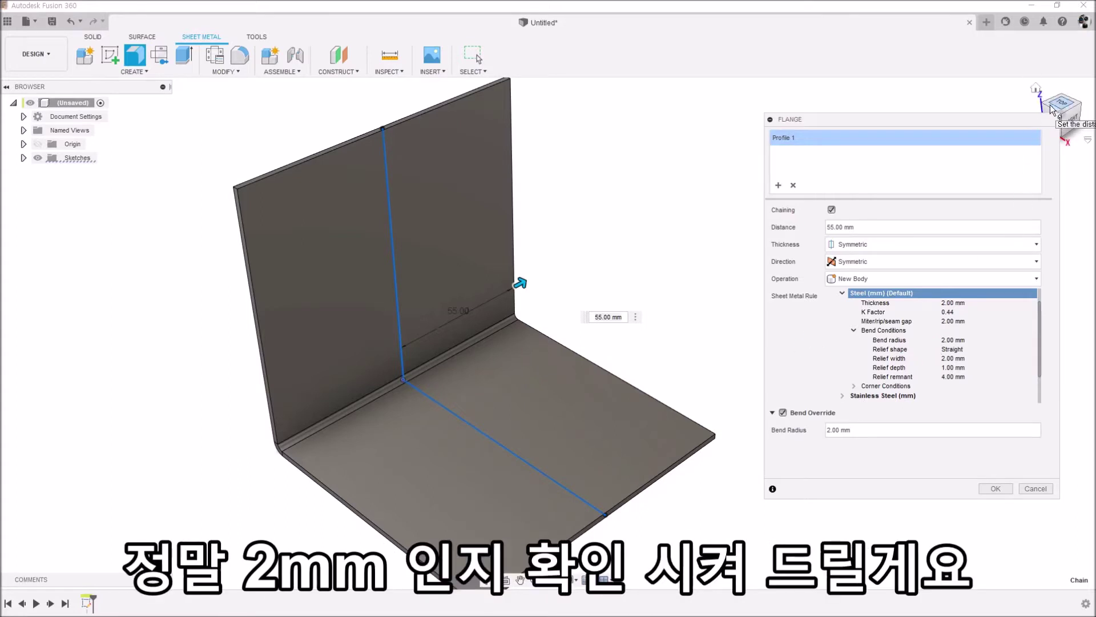
left_click(1047, 127)
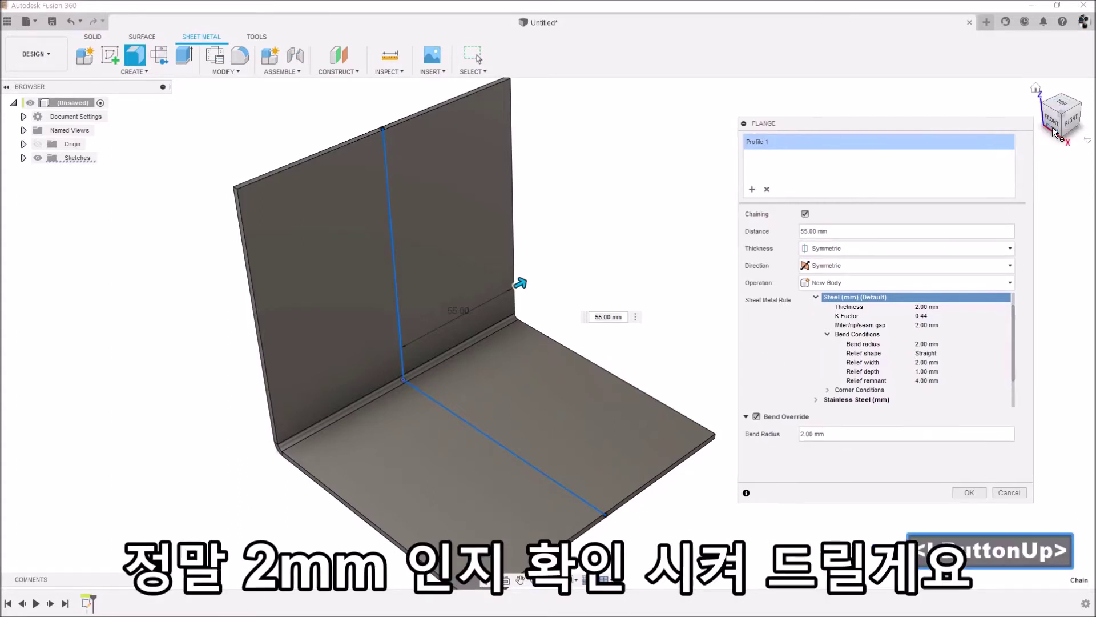
Measure the radius of the flange bend's outer arc and of its inner arc.
scroll(879, 419, "up", 5)
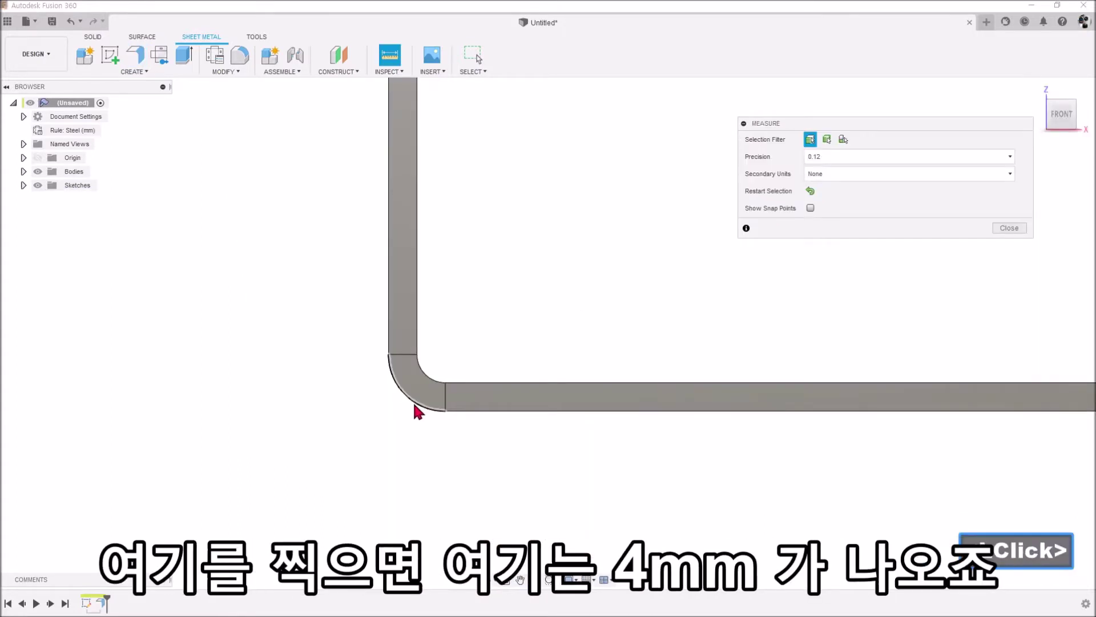
left_click(415, 407)
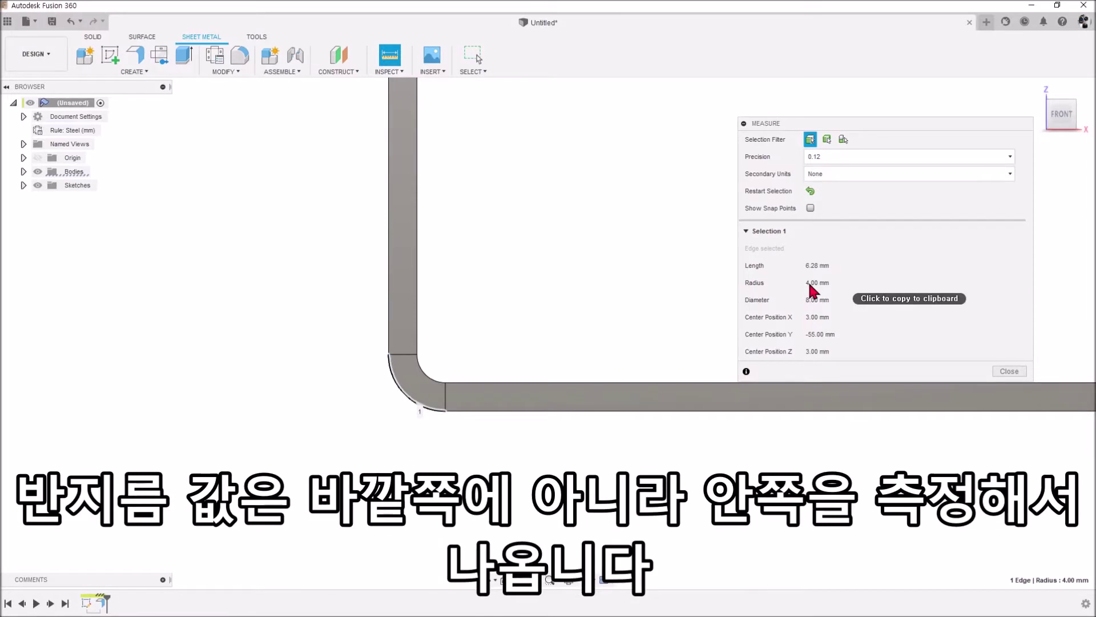
left_click(571, 290)
left_click(428, 378)
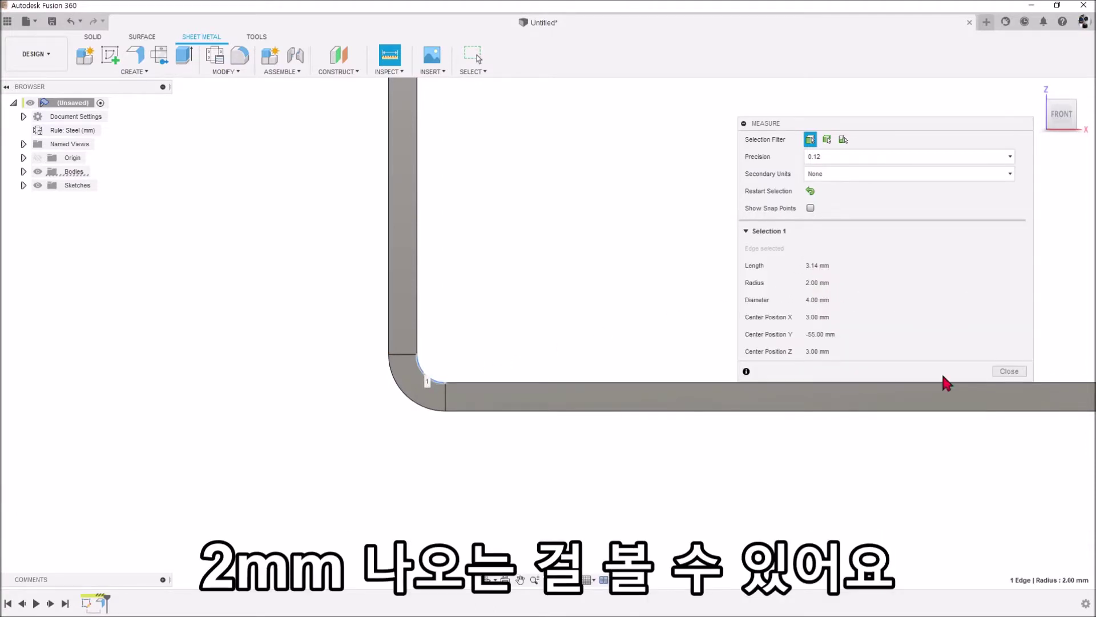
left_click(1009, 371)
Edit the flange and set its overridden bend radius to 0.5 mm.
left_click(217, 63)
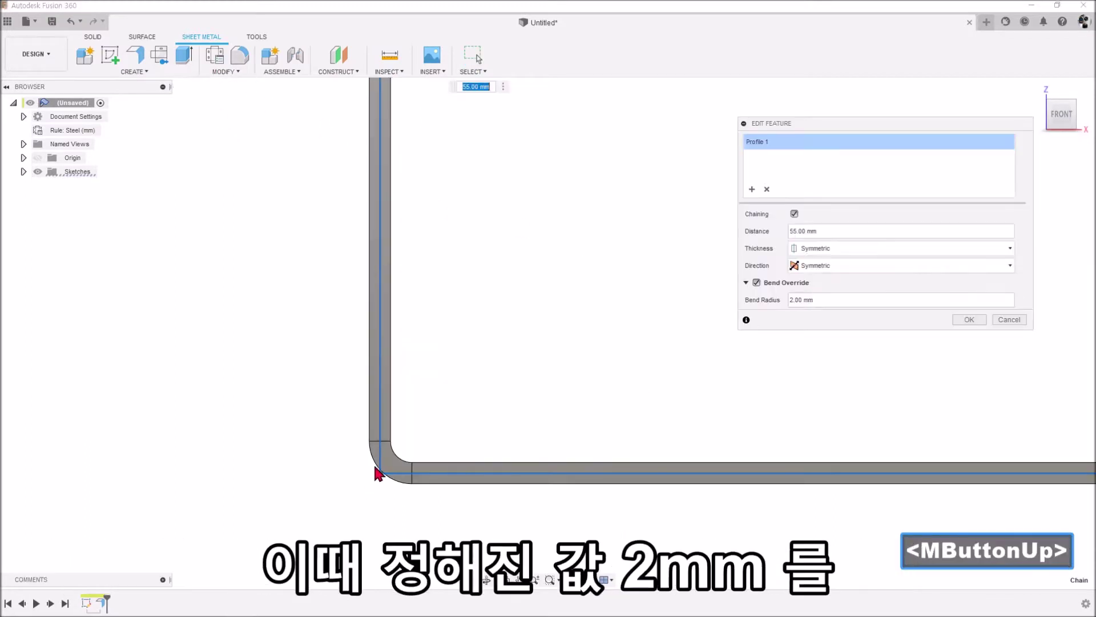
scroll(378, 473, "up", 2)
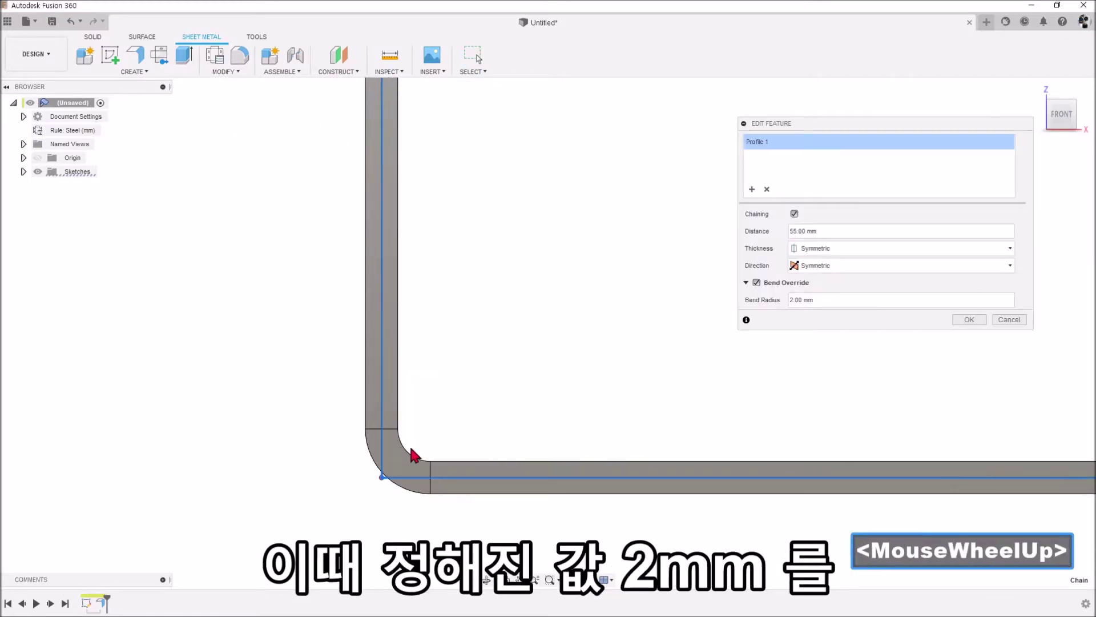
left_click_drag(822, 295, 756, 302)
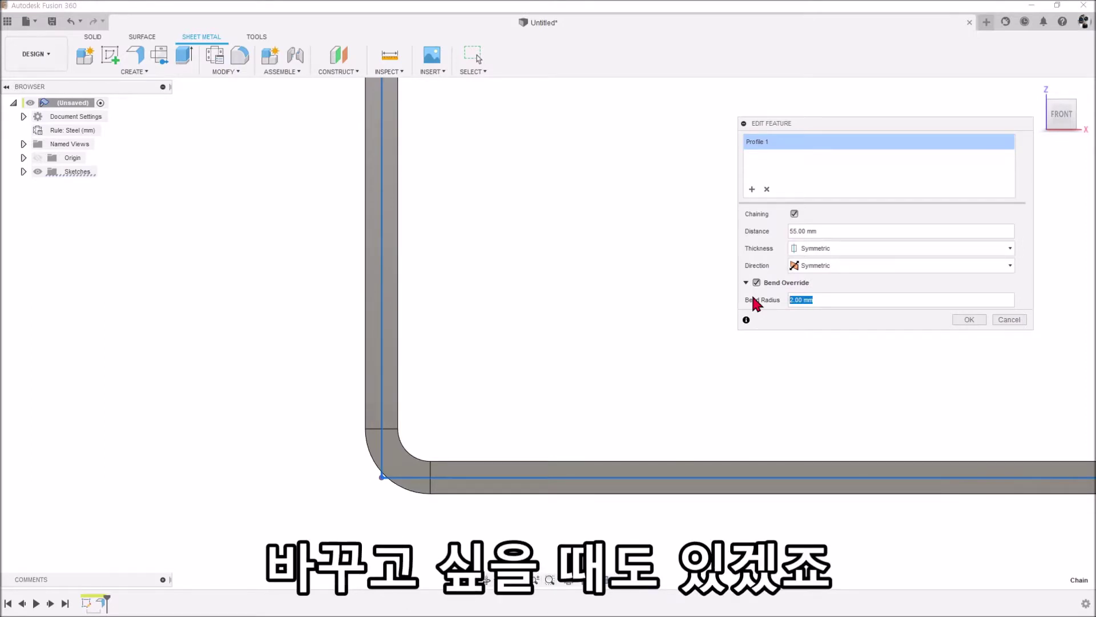
type("0.5")
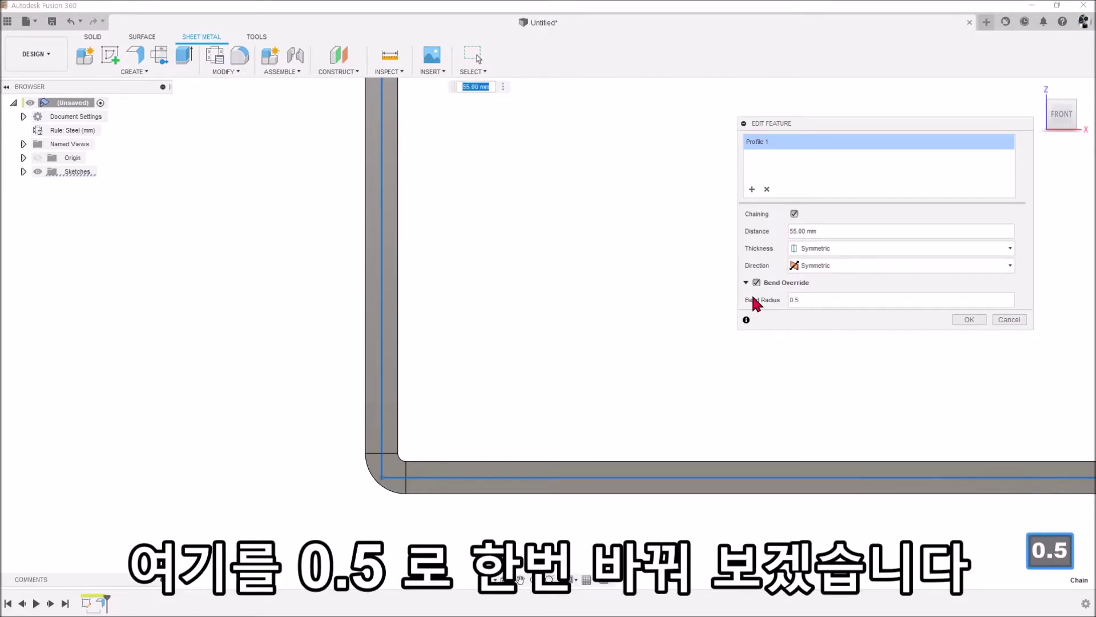
scroll(428, 380, "up", 3)
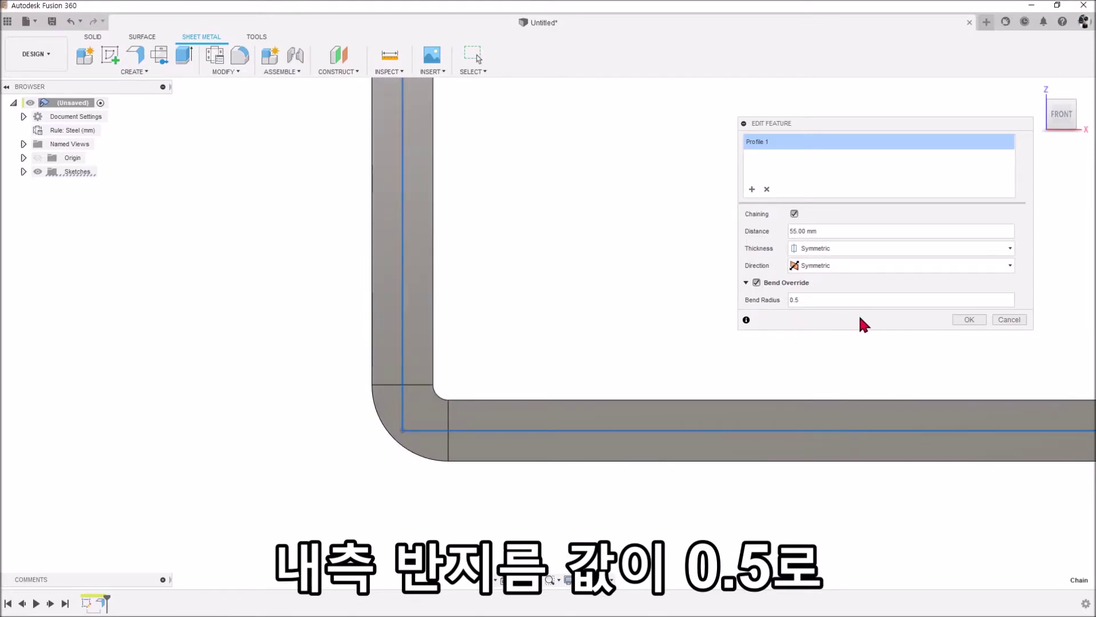
left_click(969, 320)
Measure the inner and outer arcs of the flange corner with the overridden bend radius.
left_click(390, 55)
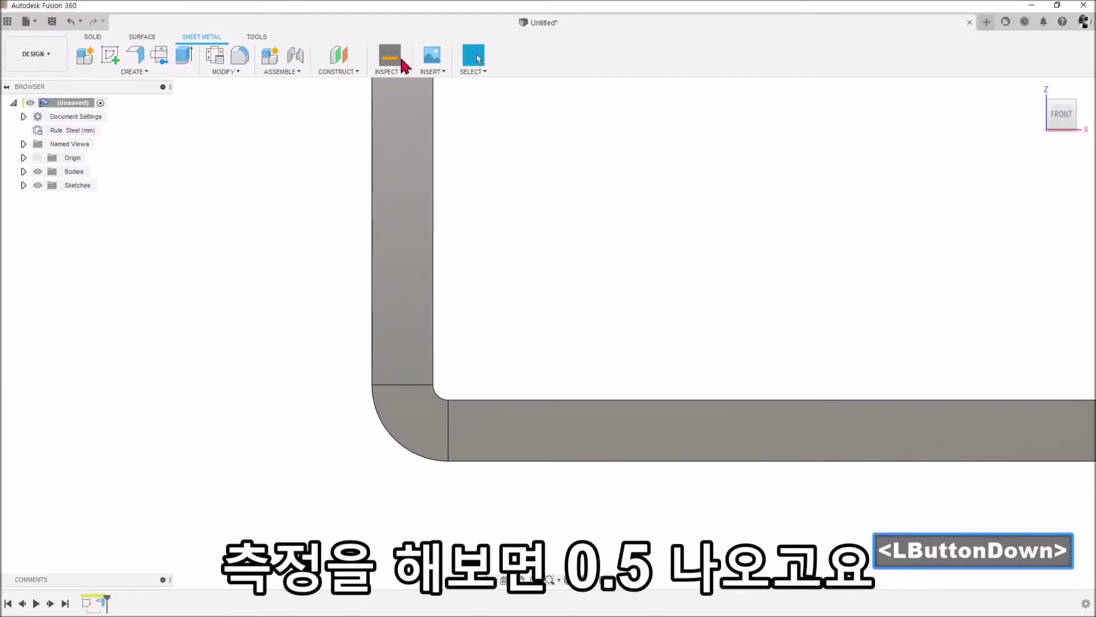
left_click(437, 396)
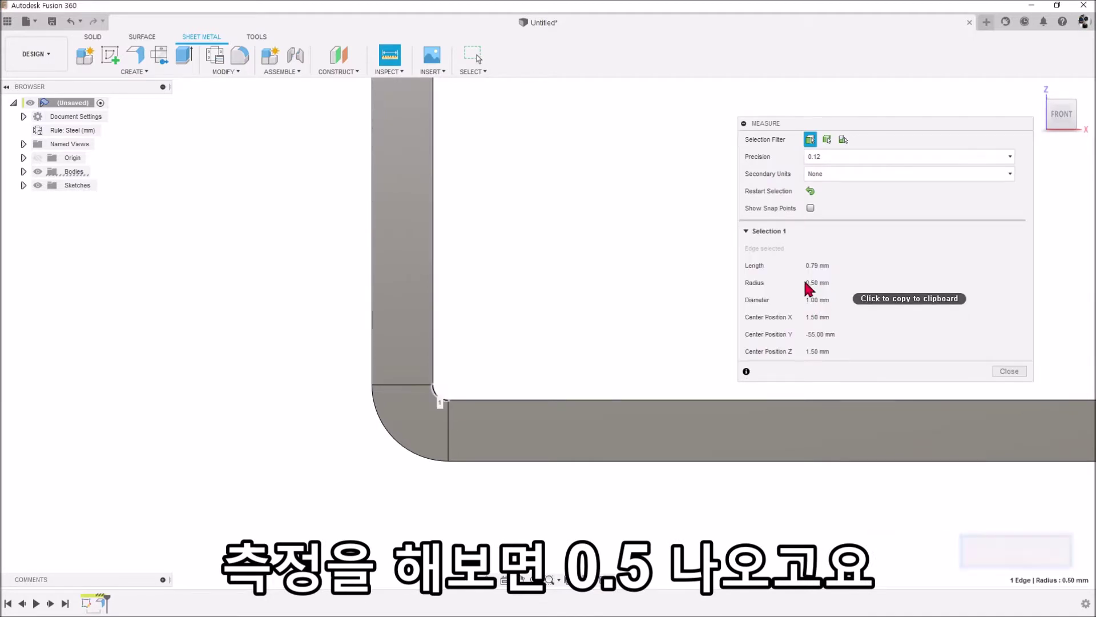
left_click(395, 444)
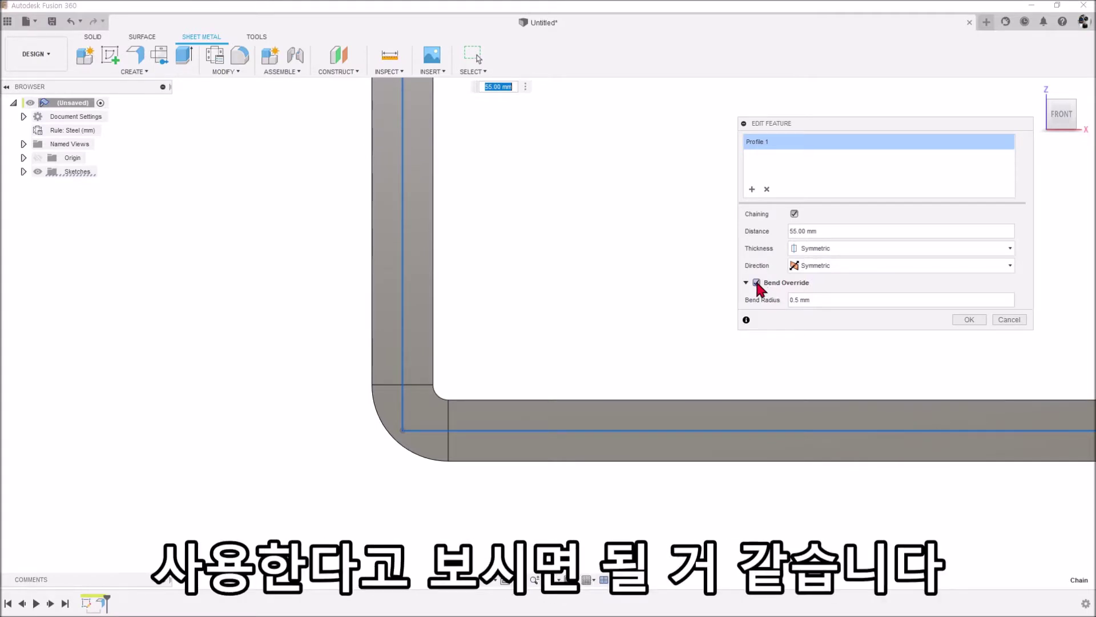
Turn off Bend Override for the flange, accept the edit, and view the whole part isometrically.
left_click(756, 282)
key("Return")
scroll(778, 257, "down", 2)
middle_click_drag(779, 256, 802, 255)
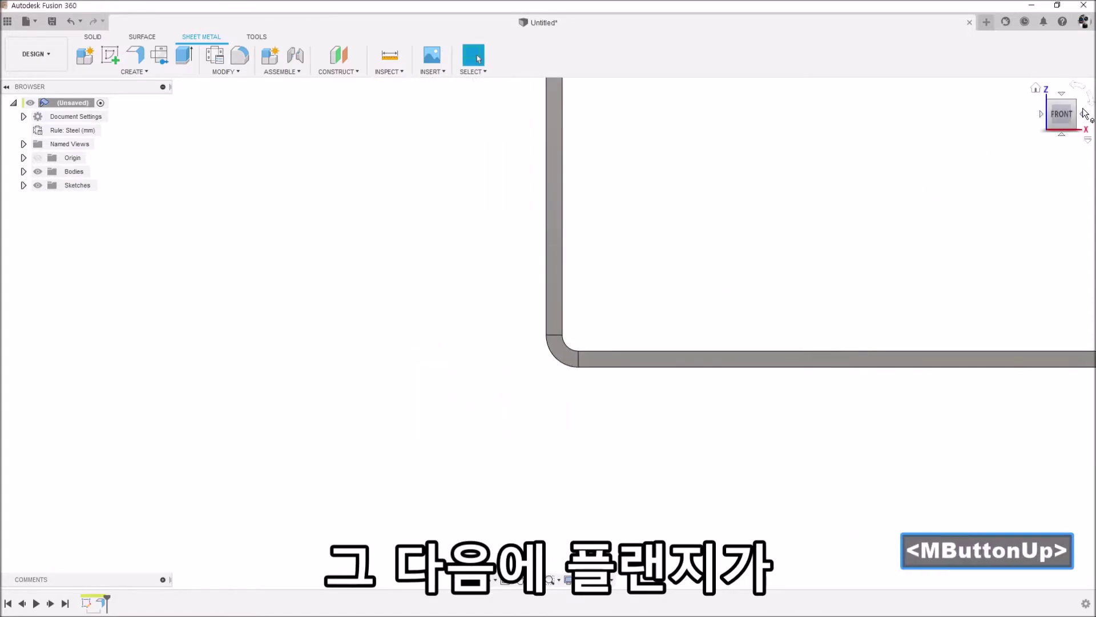
left_click(1035, 88)
middle_click_drag(756, 284, 771, 246)
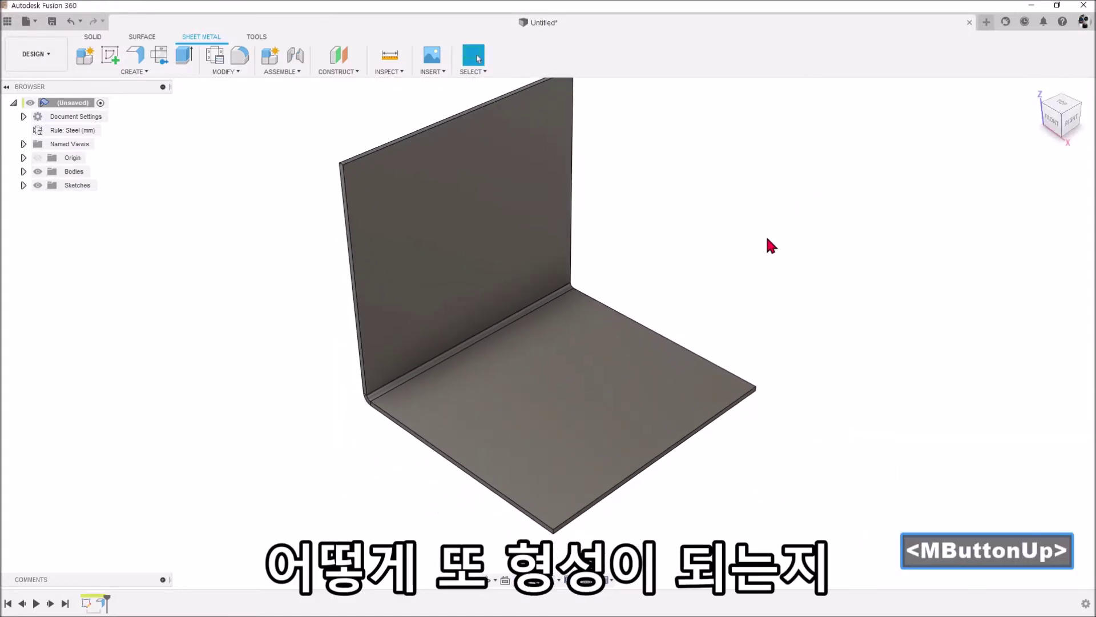
Open the base L-shaped flange for editing to review its settings, and close it without changing any value.
scroll(767, 245, "down", 1)
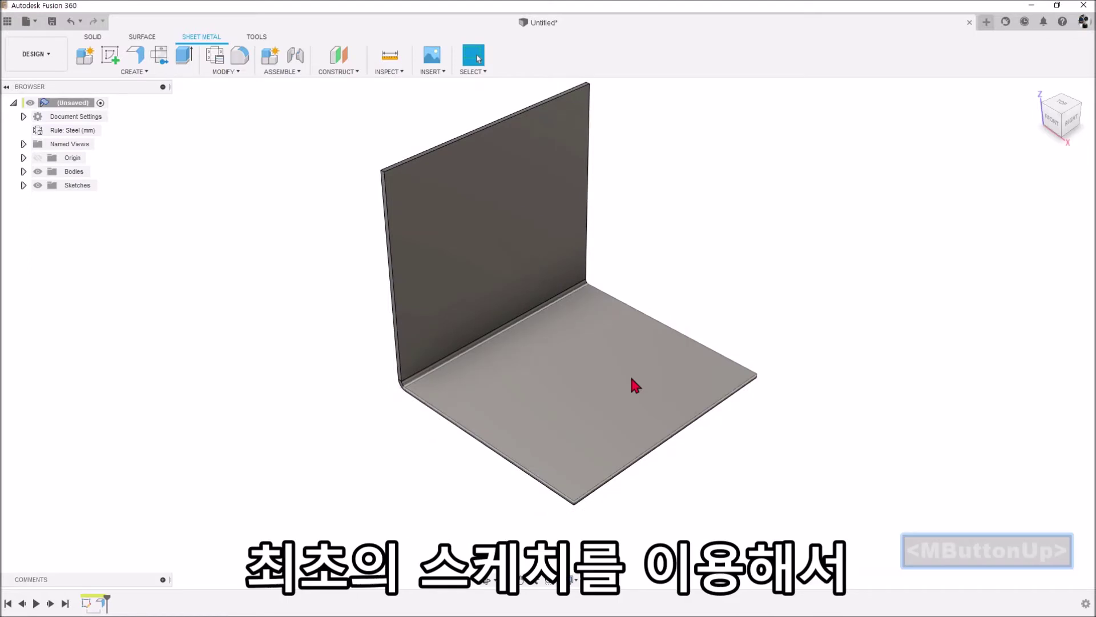
double_click(98, 604)
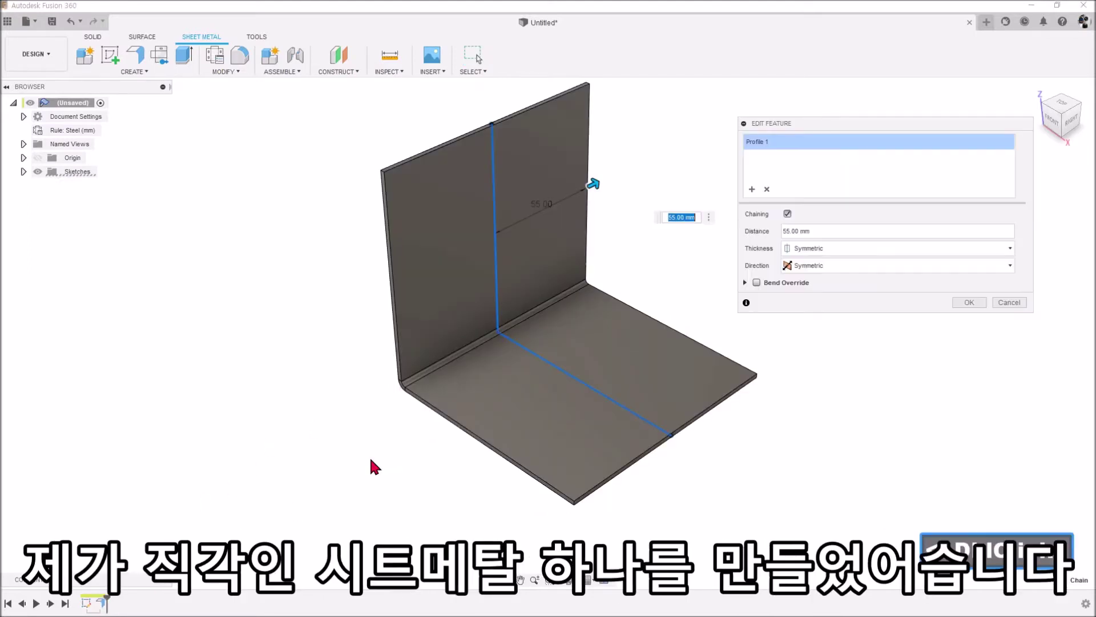
left_click(961, 307)
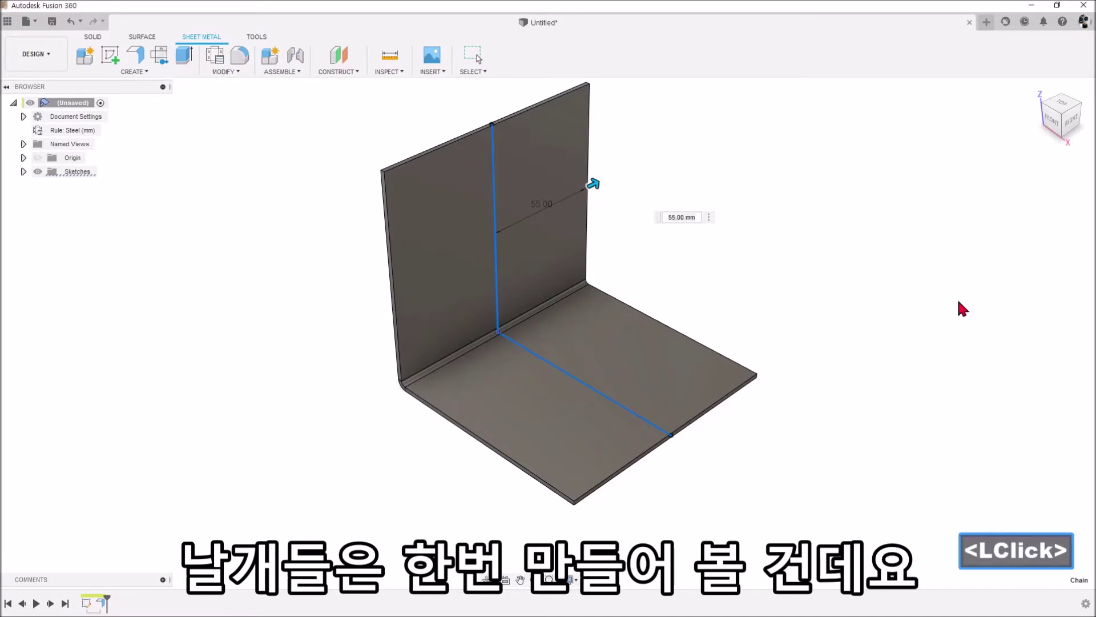
middle_click_drag(286, 180, 294, 187)
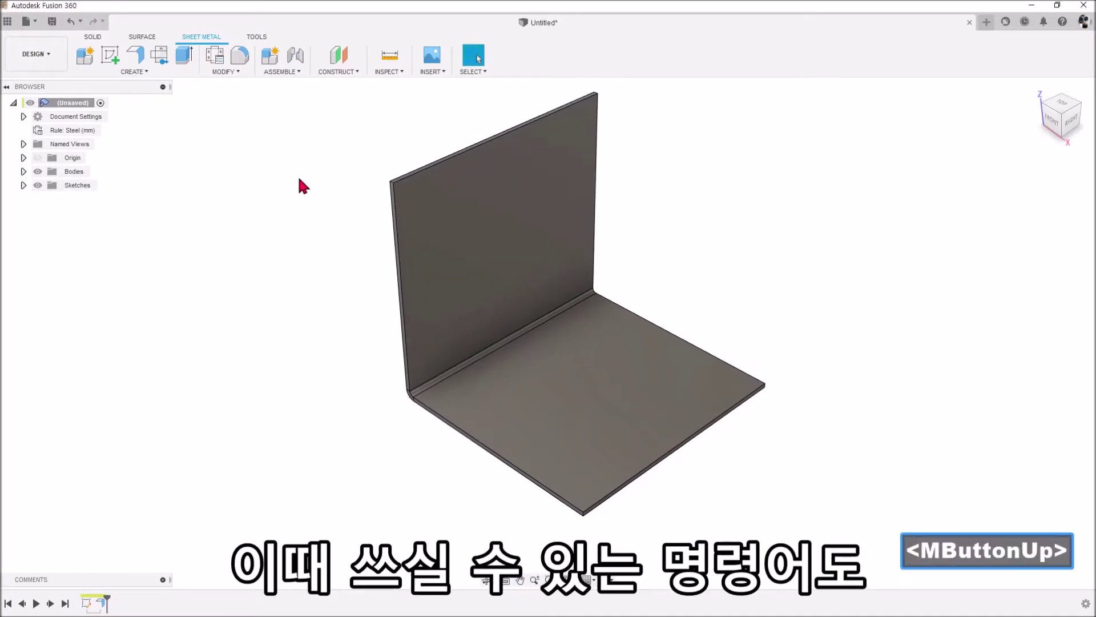
Start a Flange on all four side edges of the L-shaped plate with a height of 25 mm.
left_click(138, 73)
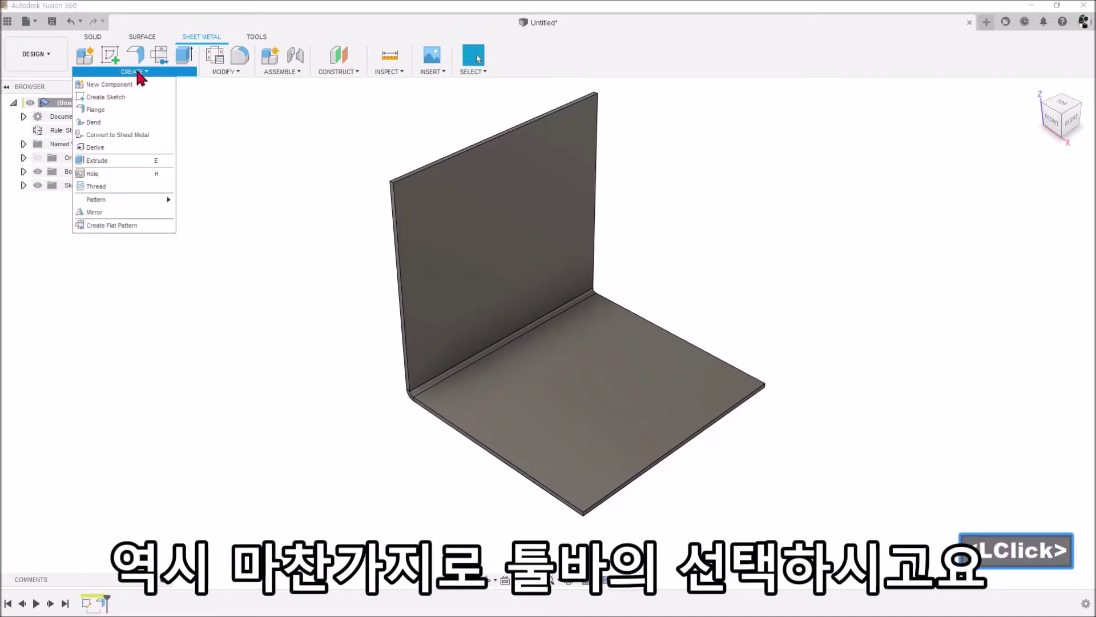
left_click(120, 107)
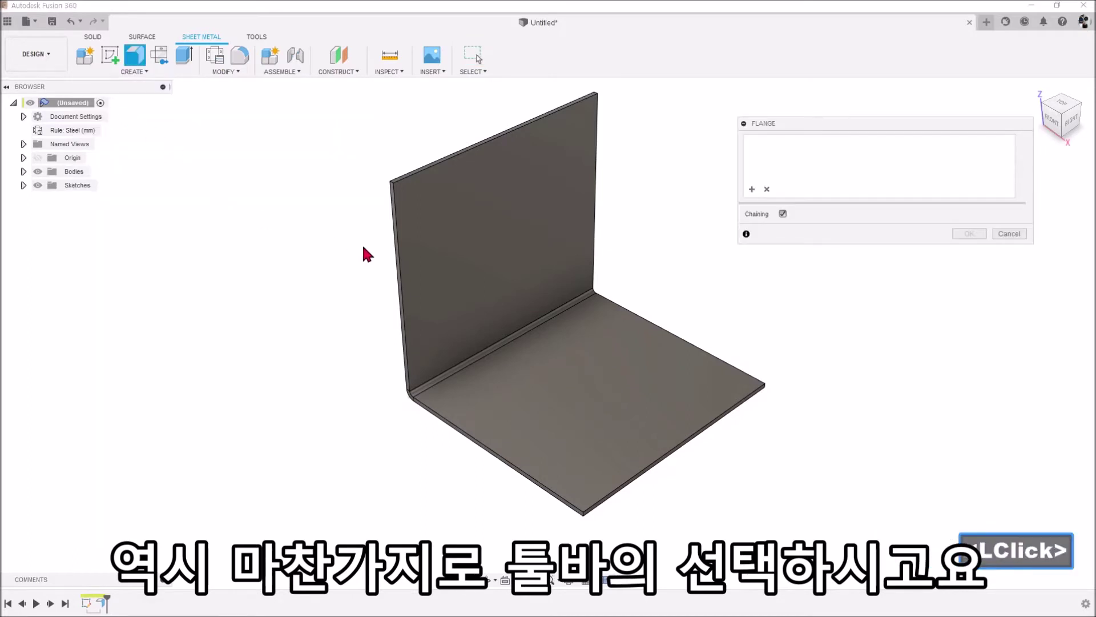
left_click(398, 236)
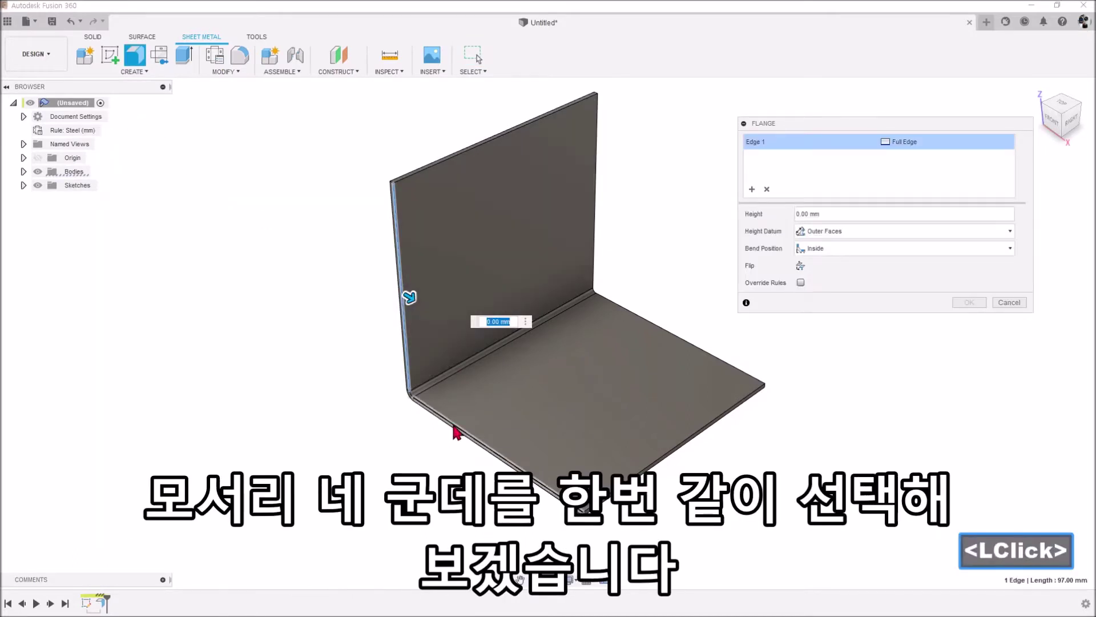
left_click(471, 420)
left_click(654, 314)
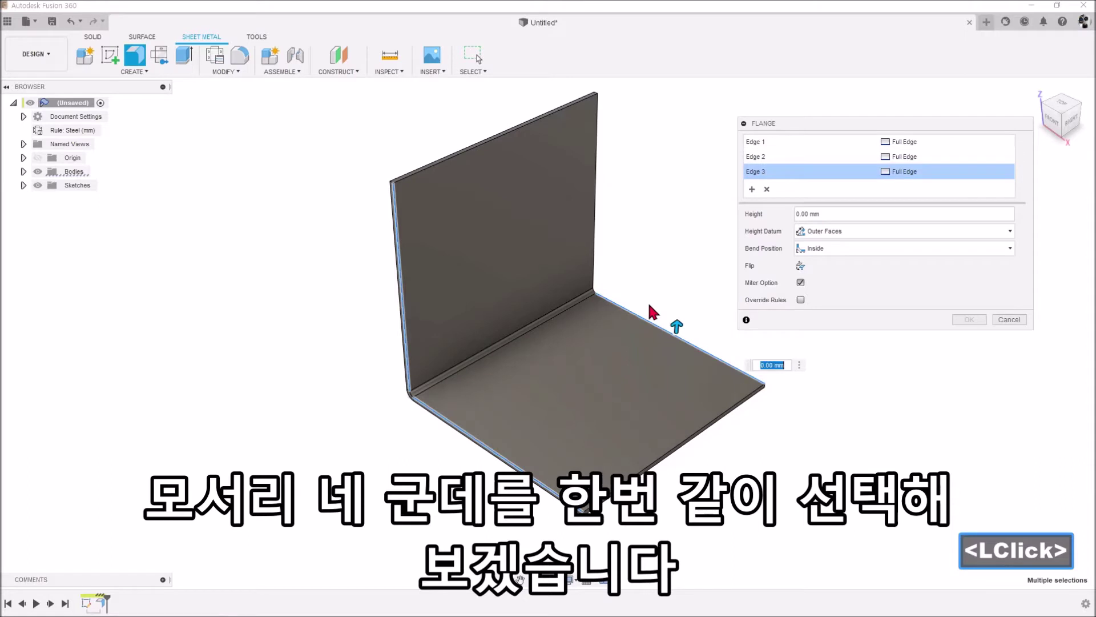
left_click(596, 200)
left_click_drag(606, 201, 651, 219)
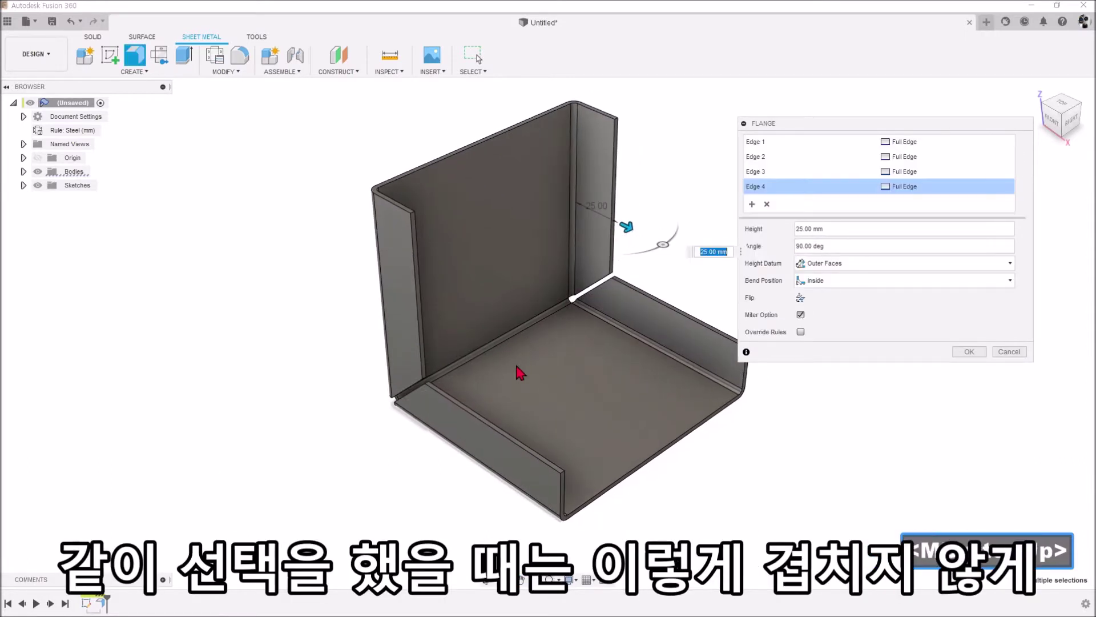
Inspect the mitered corners between the wall and base flanges, and accept the four-edge flange.
middle_click_drag(515, 361, 342, 436, "shift")
scroll(395, 429, "up", 3)
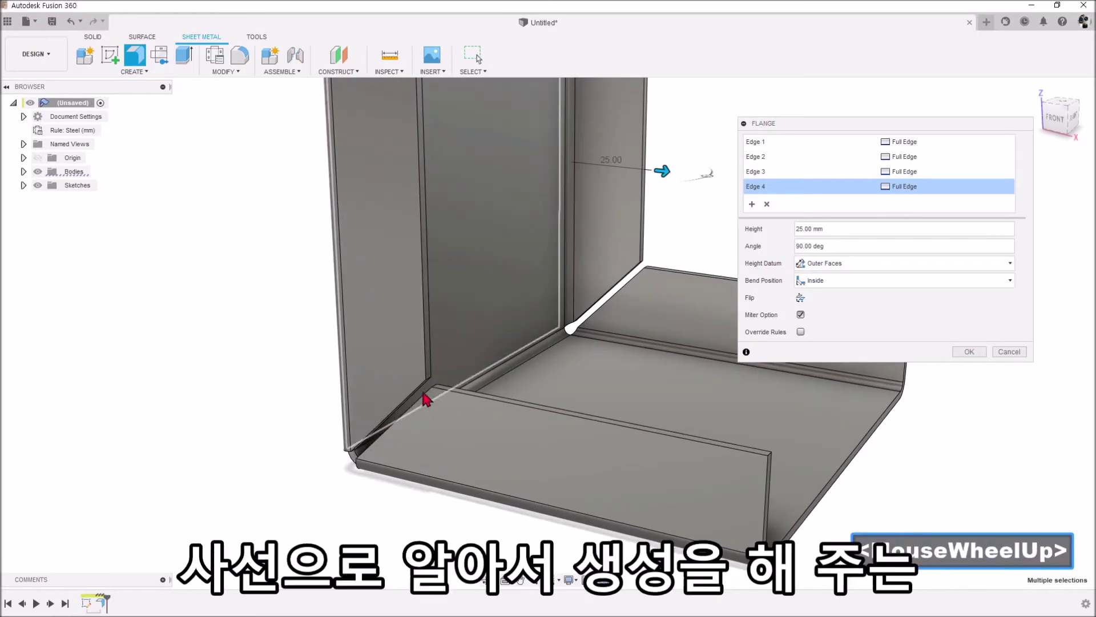
scroll(446, 383, "down", 4)
middle_click_drag(571, 360, 553, 374)
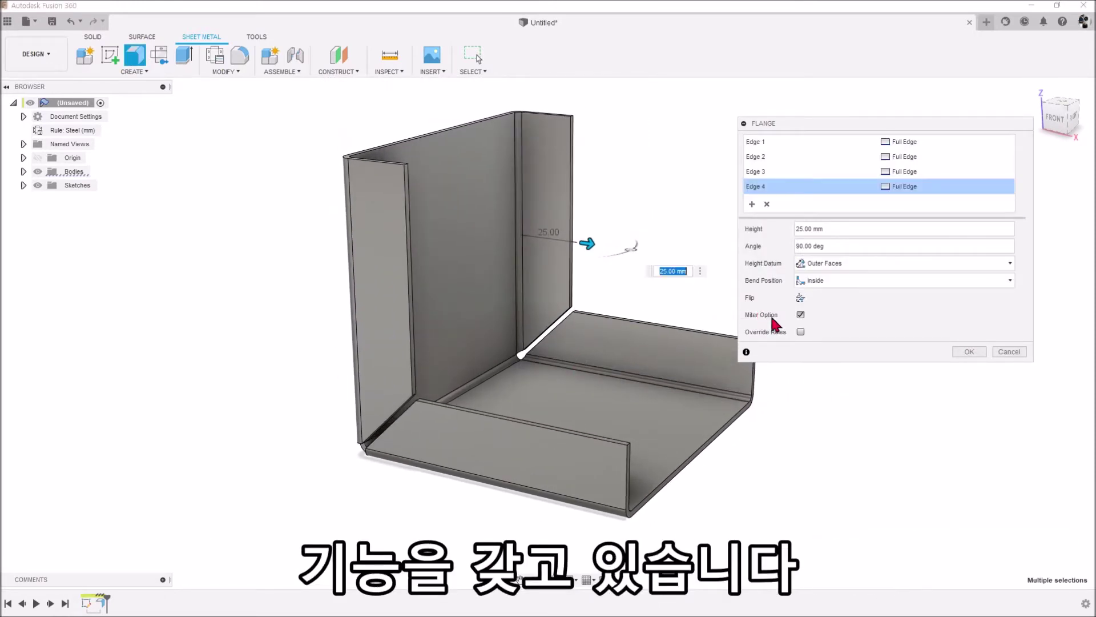
left_click(966, 351)
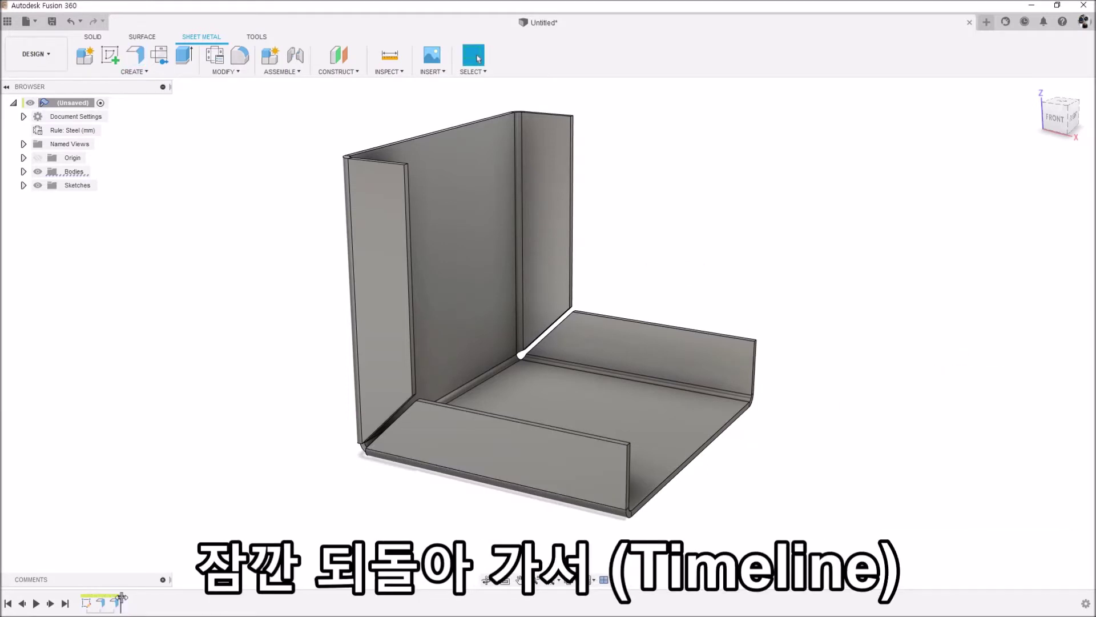
Roll the history back before the four-edge flange and add 20 mm flanges to the upright wall's two side edges only.
left_click_drag(121, 597, 107, 597)
left_click(136, 56)
left_click(346, 209)
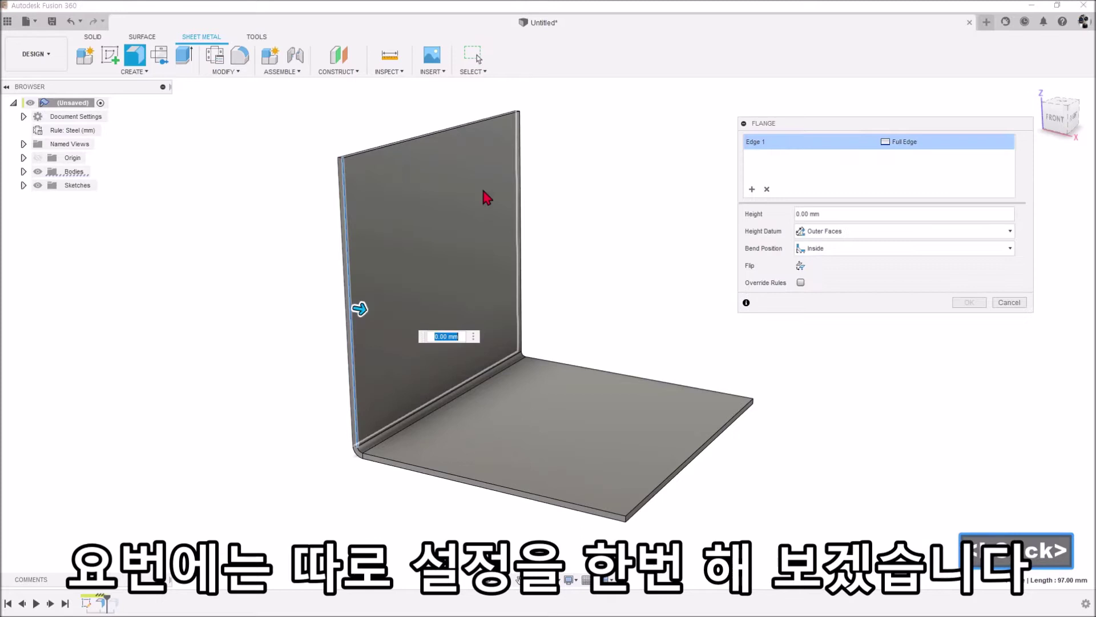
left_click(521, 185)
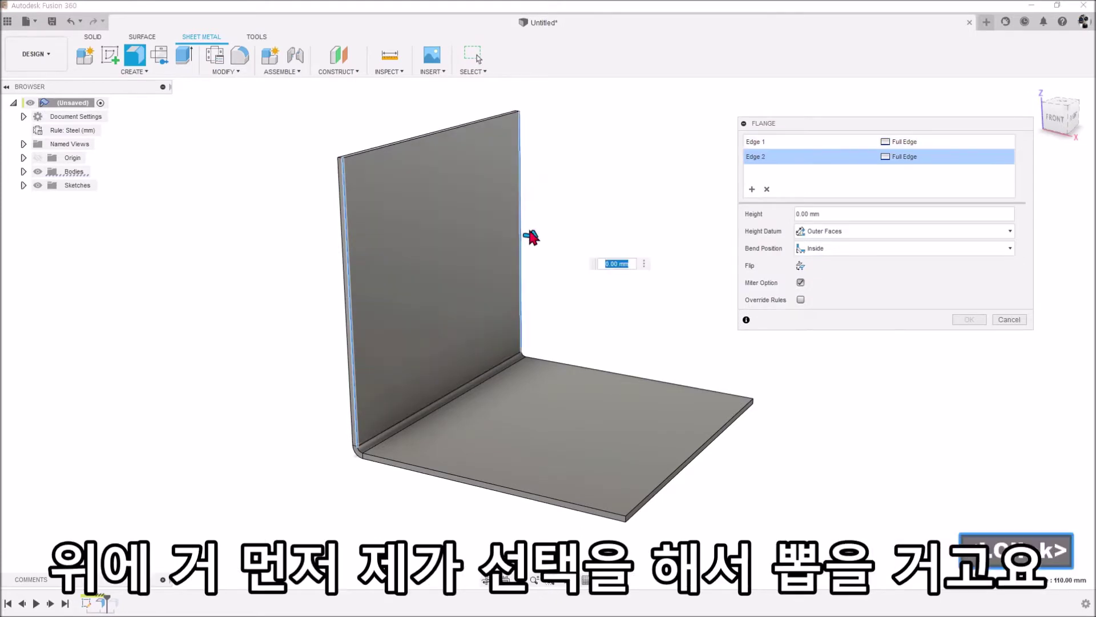
left_click_drag(545, 240, 573, 250)
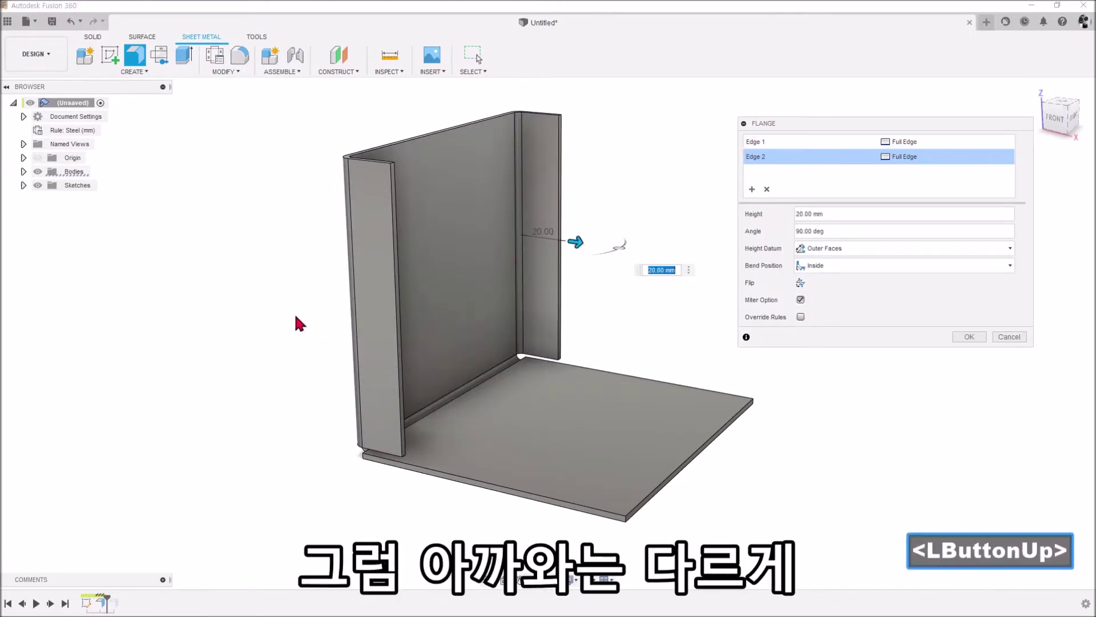
left_click(969, 337)
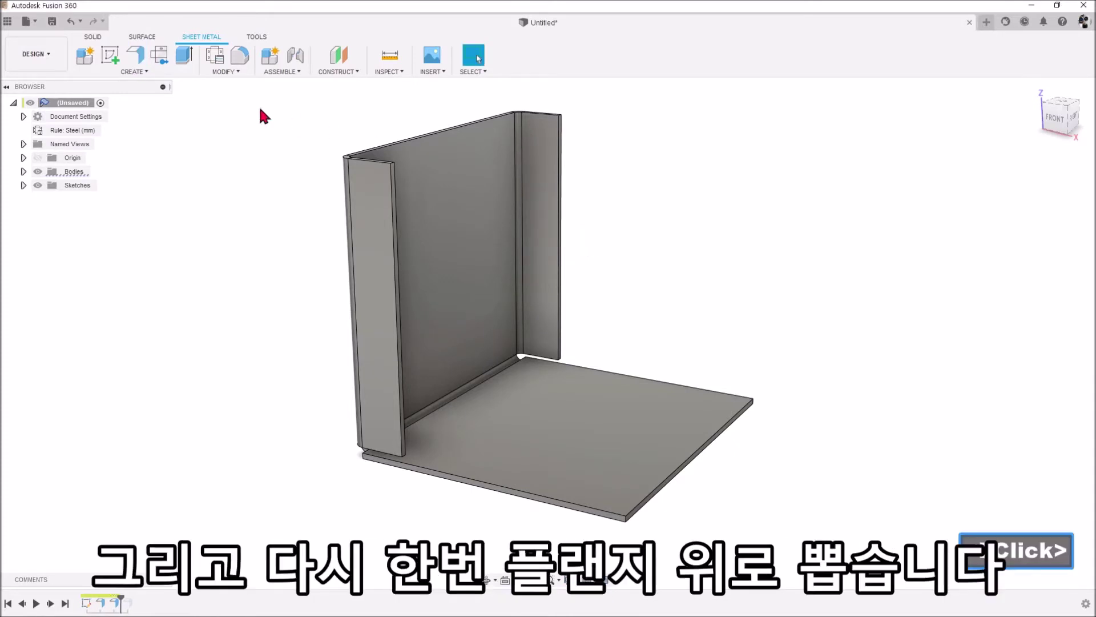
Start a 20 mm flange on both side edges of the base plate and inspect where it meets the wall flanges.
left_click(135, 55)
left_click(621, 371)
left_click_drag(633, 366, 636, 310)
scroll(434, 394, "up", 2)
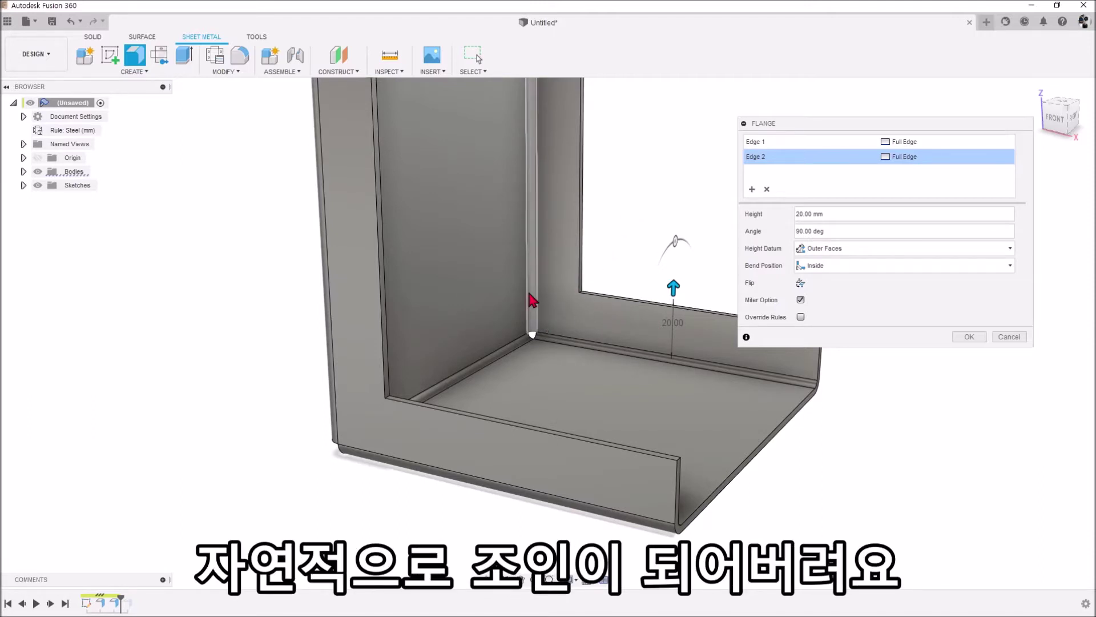
middle_click_drag(537, 303, 494, 281)
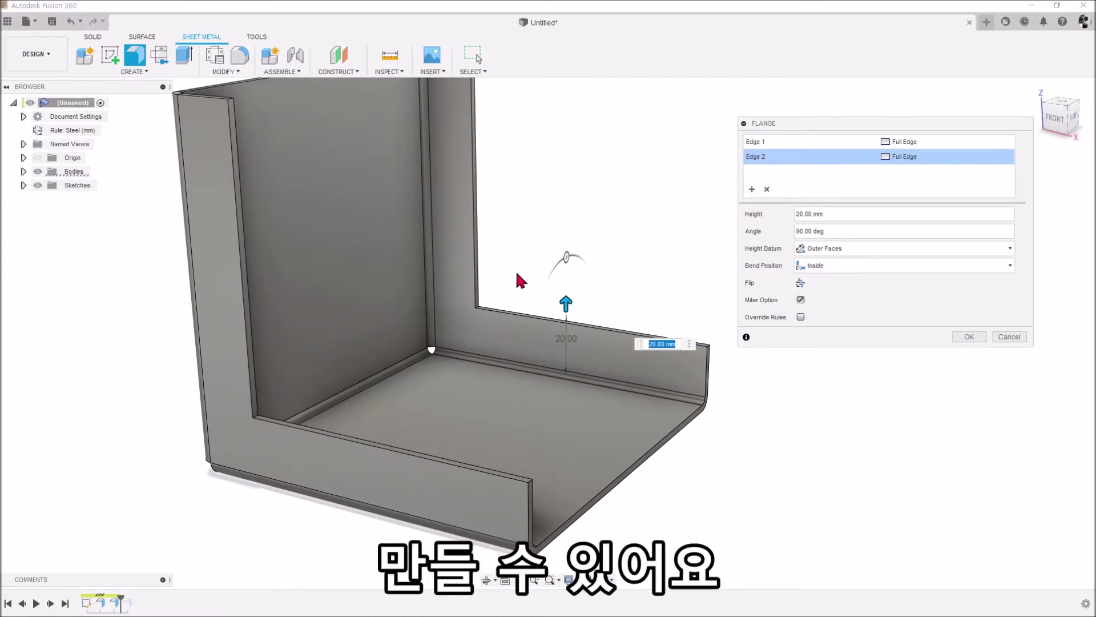
scroll(516, 272, "down", 2)
middle_click_drag(516, 274, 574, 273)
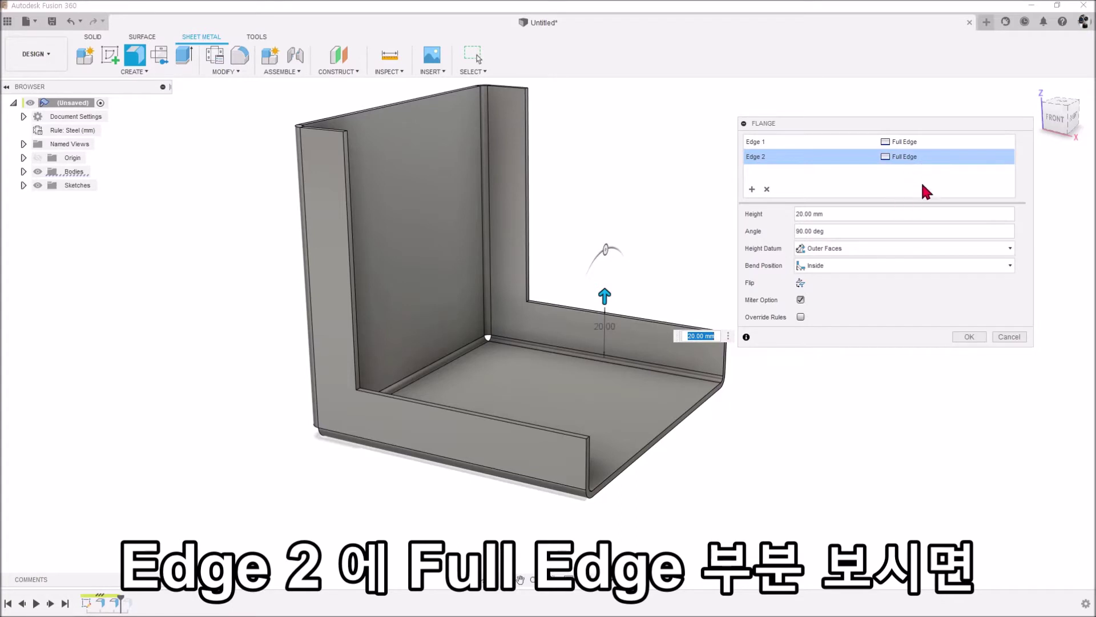
Switch Edge 2 of the base flange to Two Side and set its Distance2 to 32.3 mm to clear the wall flange.
left_click(1007, 156)
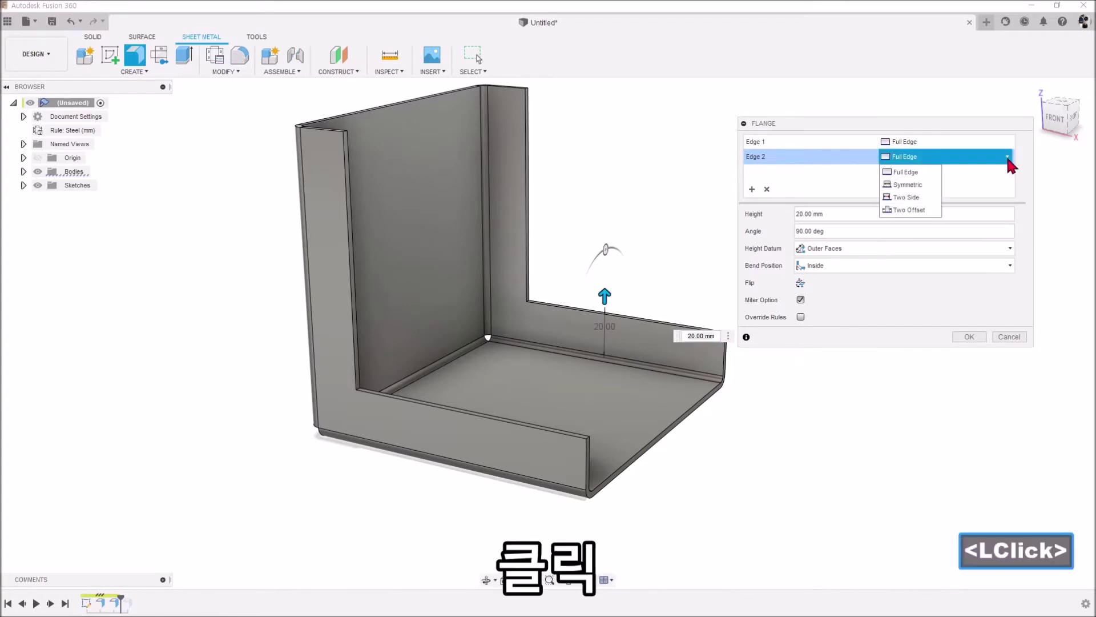
left_click(908, 201)
middle_click_drag(520, 387, 457, 379)
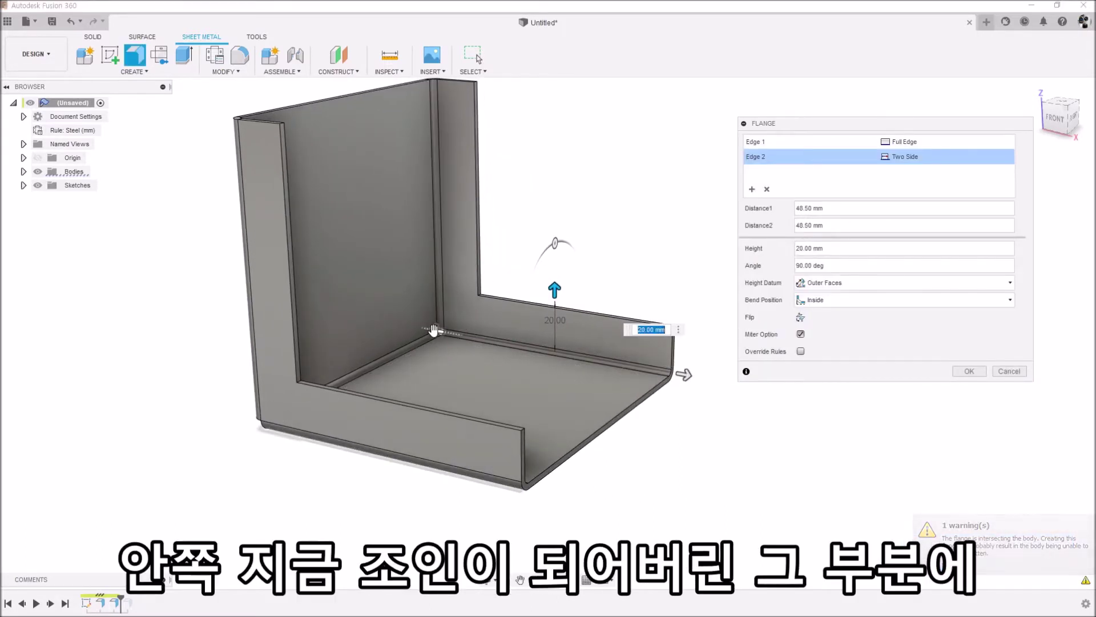
left_click(435, 331)
left_click_drag(436, 331, 474, 209)
scroll(487, 358, "up", 3)
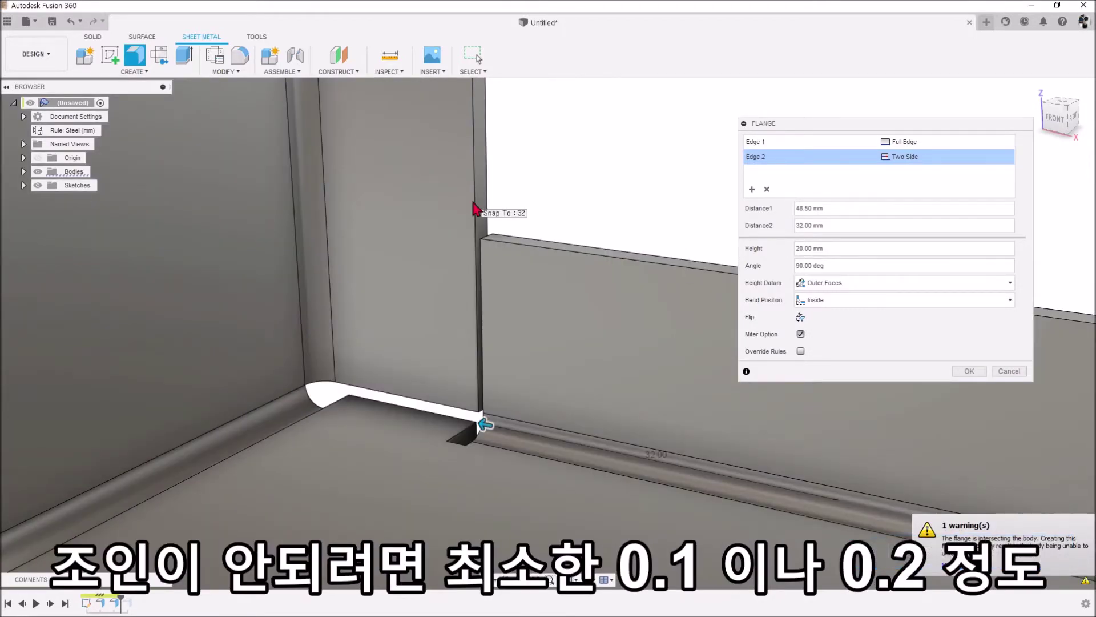
left_click_drag(474, 209, 483, 186)
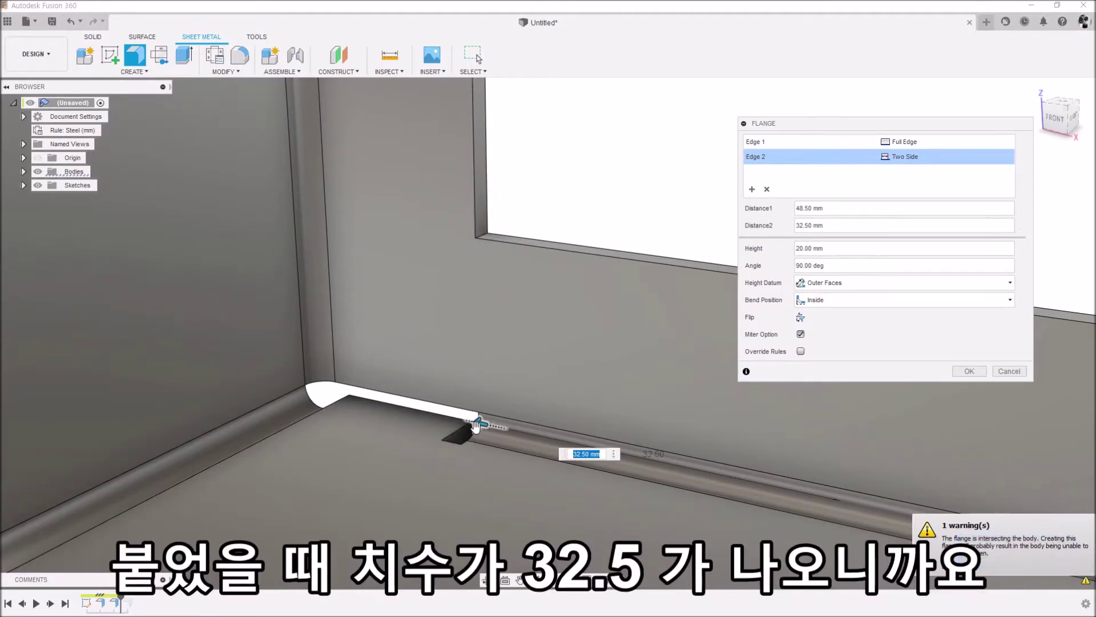
left_click(583, 454)
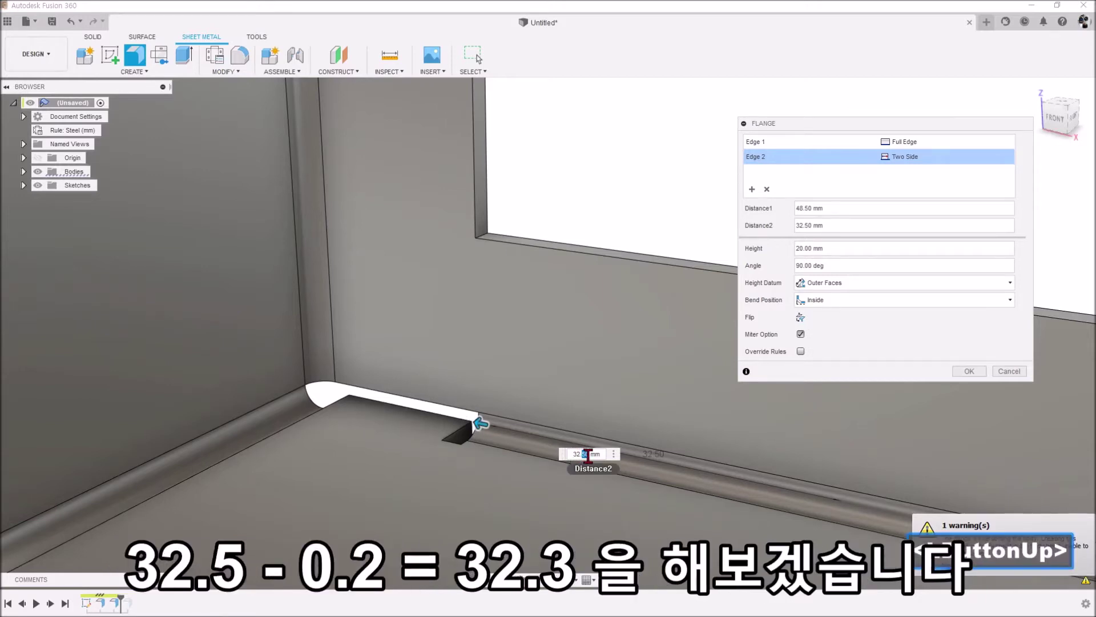
type("3")
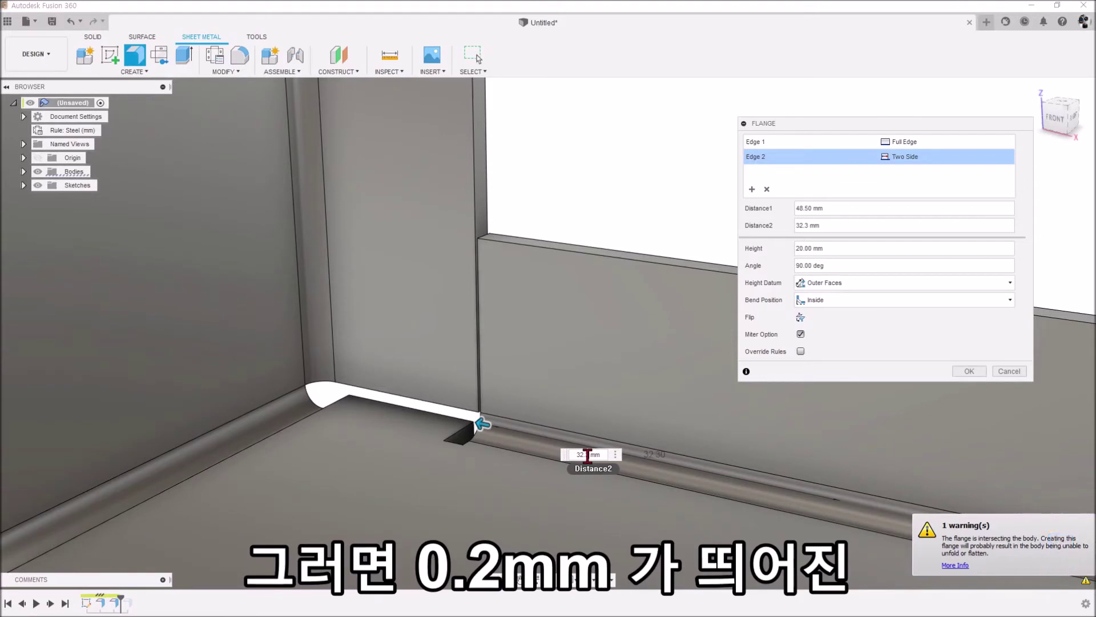
scroll(507, 186, "down", 5)
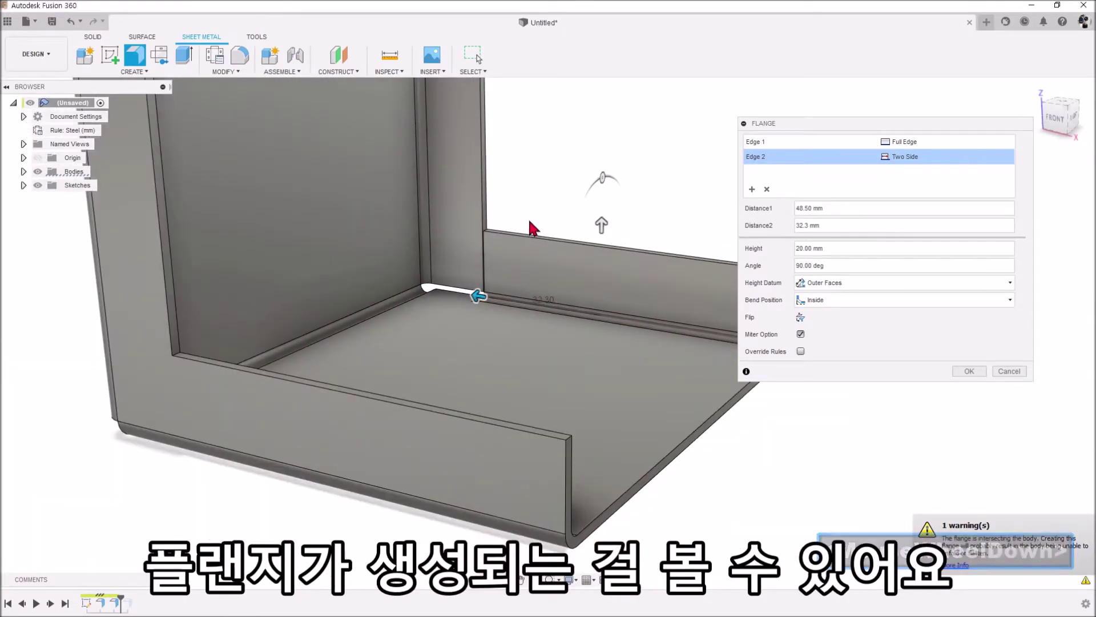
Switch Edge 1 of the base flange to Two Side, set its Distance1 to 32.3 mm, and accept the flange.
left_click(910, 144)
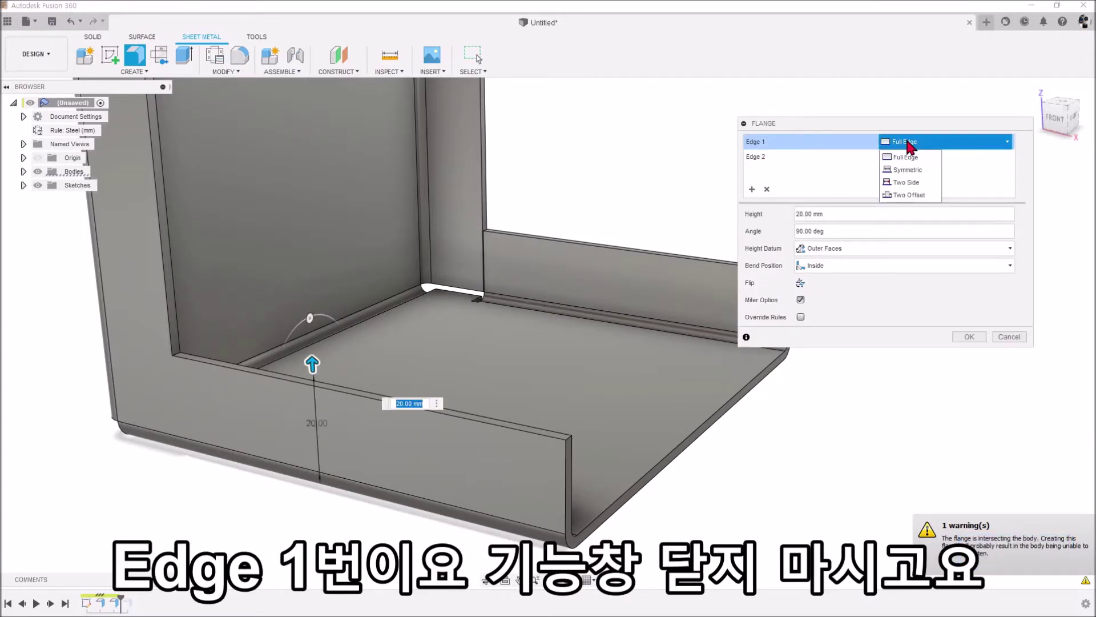
left_click(914, 183)
middle_click_drag(151, 442, 184, 402)
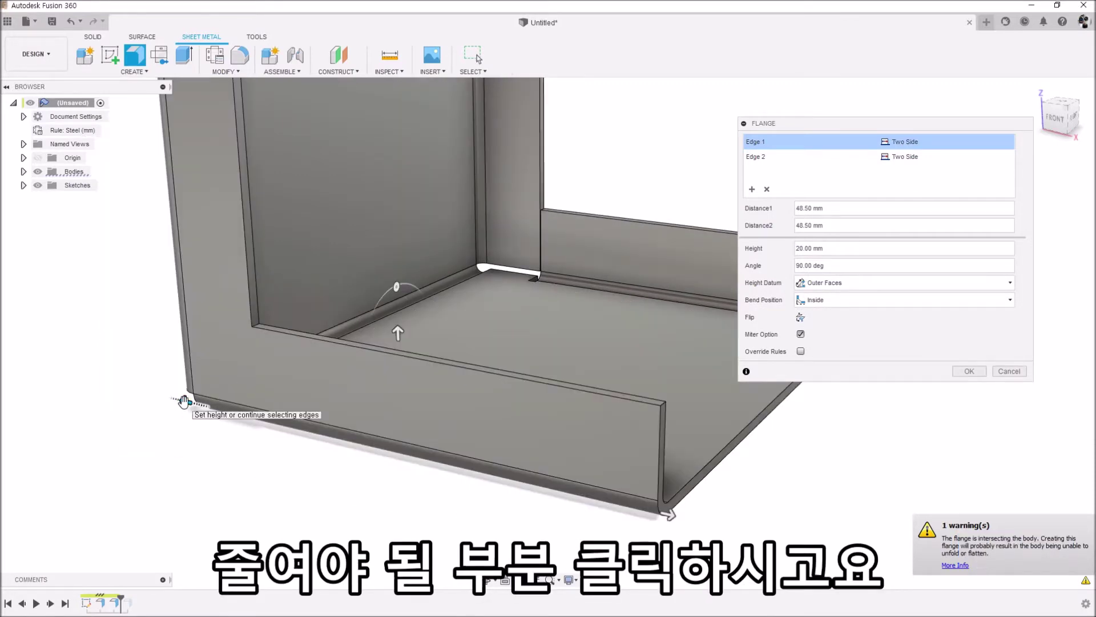
left_click(252, 307)
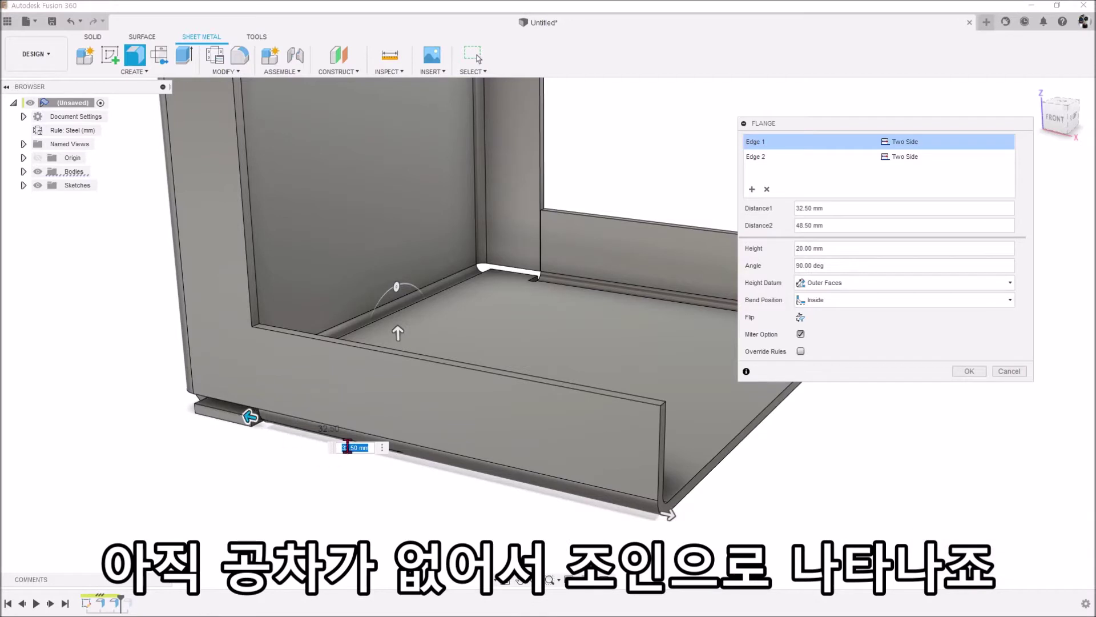
left_click(353, 447)
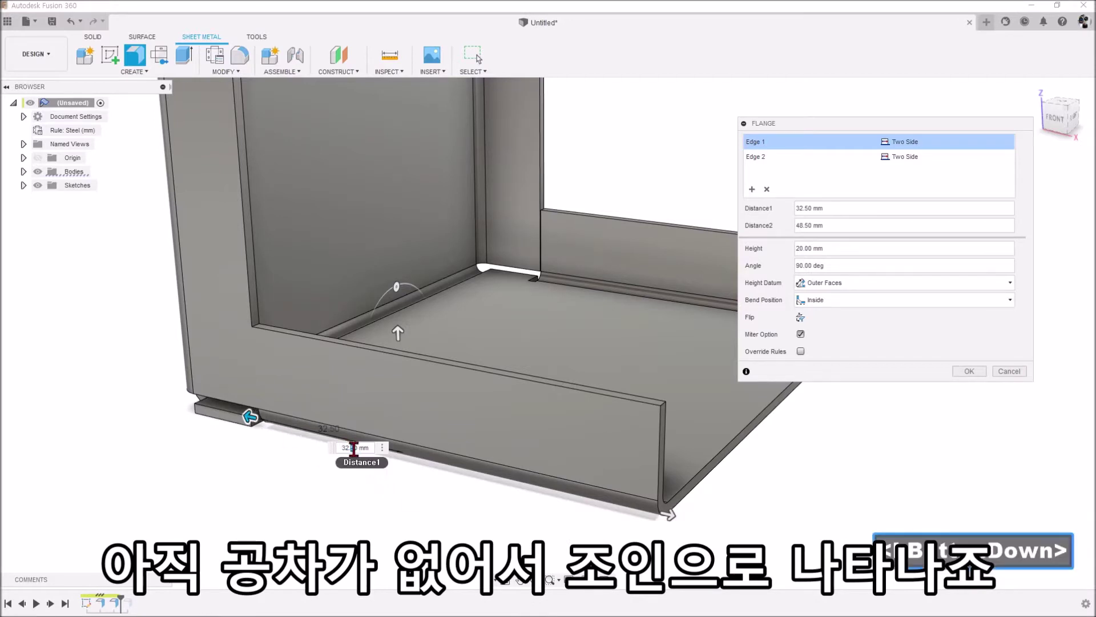
left_click_drag(353, 447, 355, 448)
type("3")
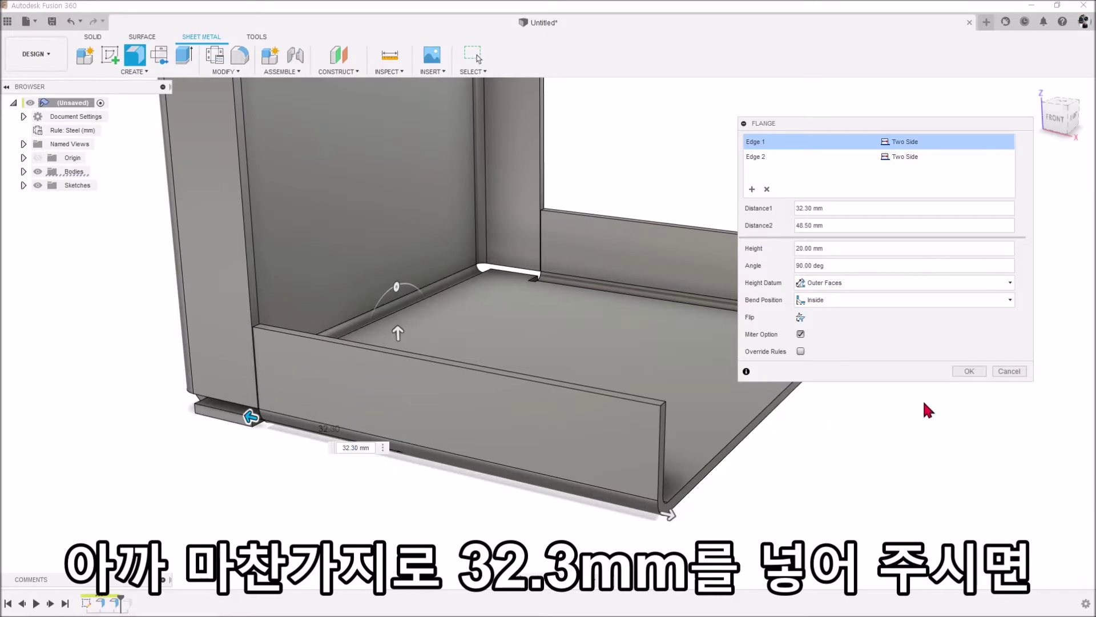
left_click(969, 371)
scroll(874, 380, "down", 3)
middle_click_drag(873, 380, 835, 393, "shift")
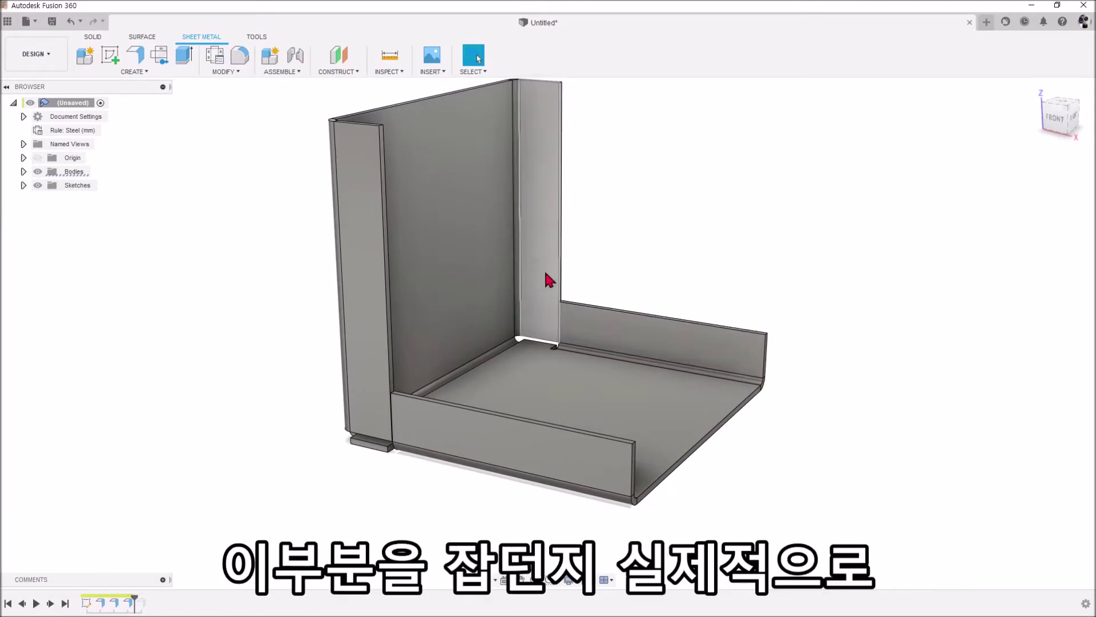
Start a flange on the top edge of the upright wall with a height of 16 mm and a 40-degree angle.
scroll(753, 297, "down", 1)
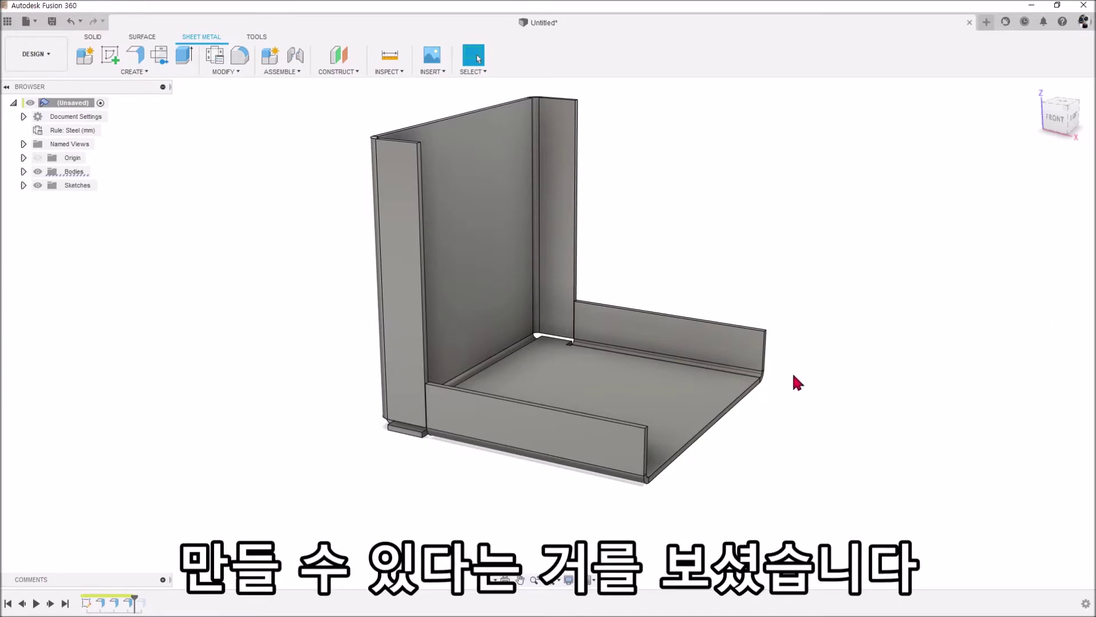
middle_click_drag(817, 355, 814, 393)
left_click(406, 338)
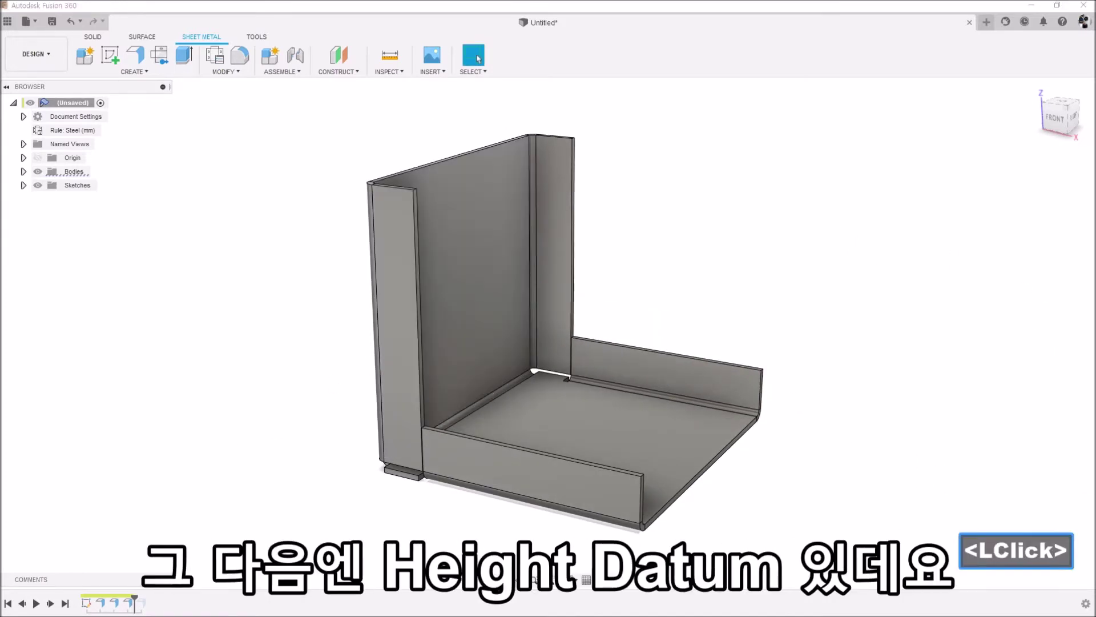
scroll(411, 117, "up", 5)
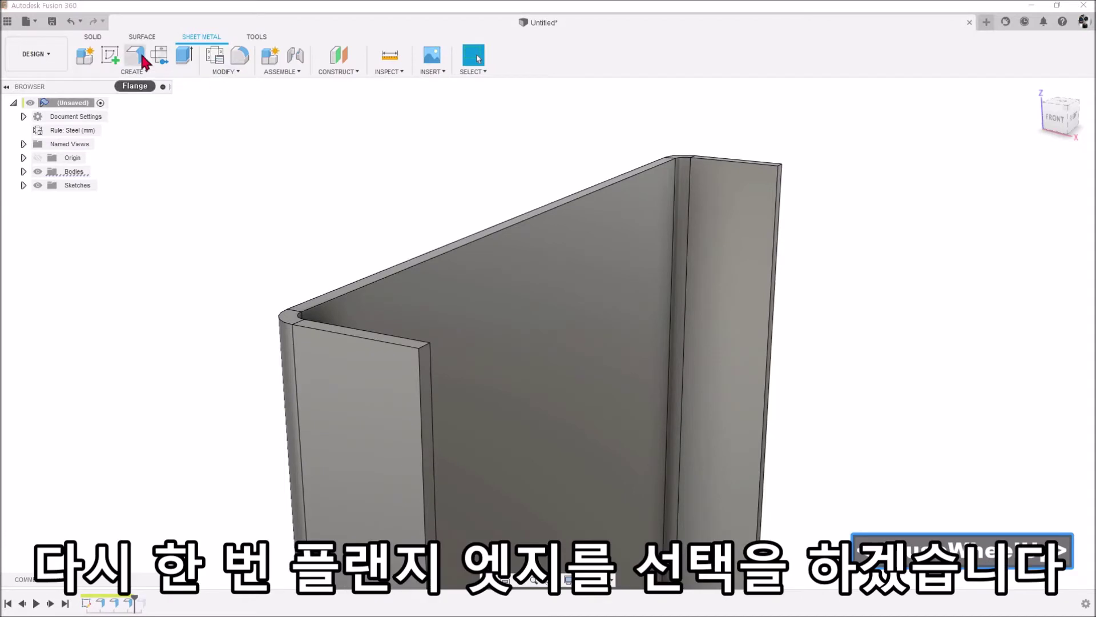
left_click(143, 60)
left_click(367, 284)
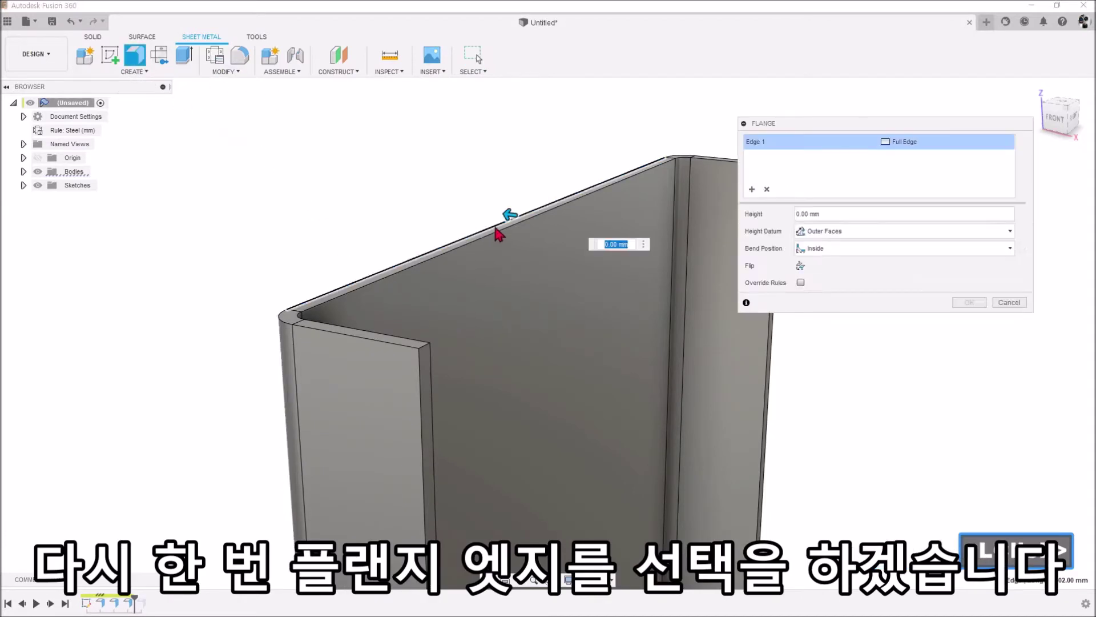
left_click_drag(506, 213, 411, 90)
mouse_move(507, 247)
middle_mouse_down()
mouse_move(540, 264)
mouse_move(492, 263)
middle_mouse_up()
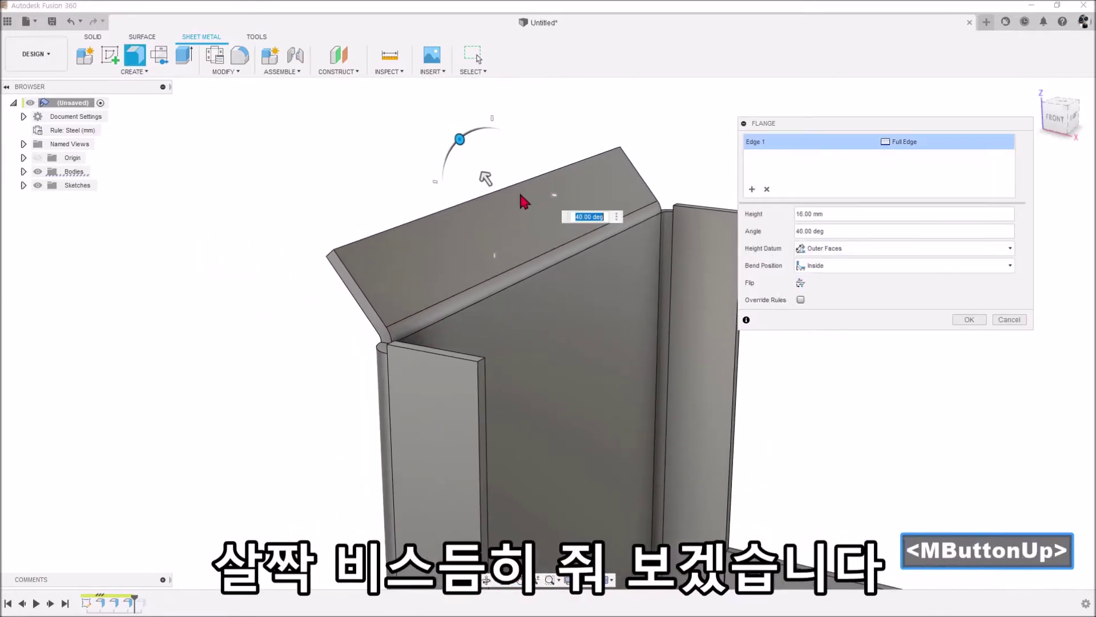
Switch the top edge flange to Two Side with Distance1 at 51 mm and Distance2 at -27 mm.
scroll(416, 367, "up", 3)
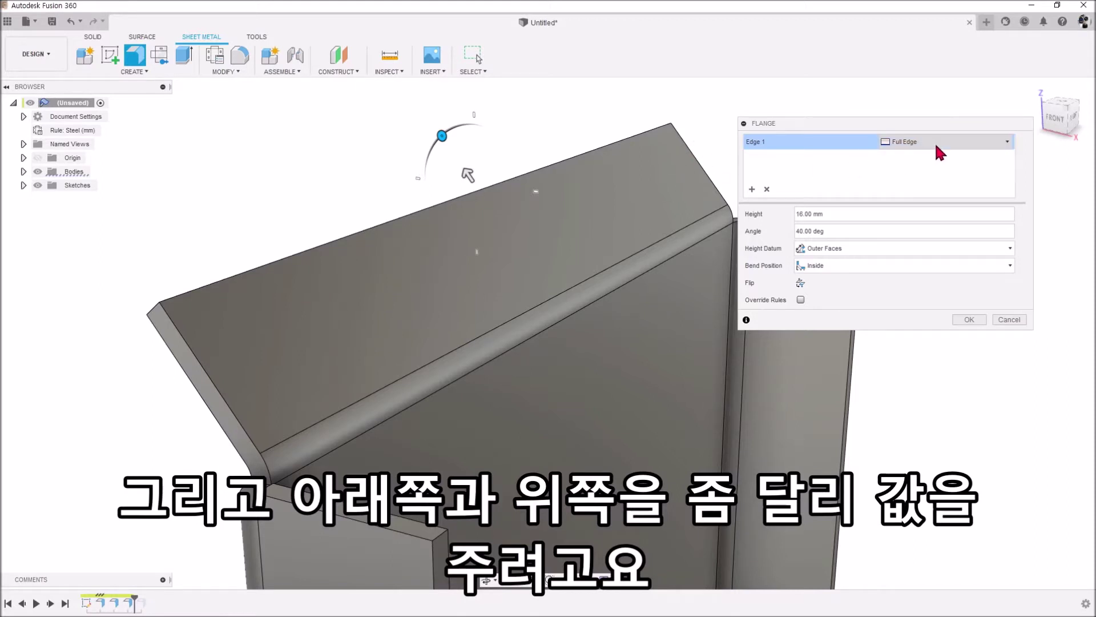
left_click(964, 142)
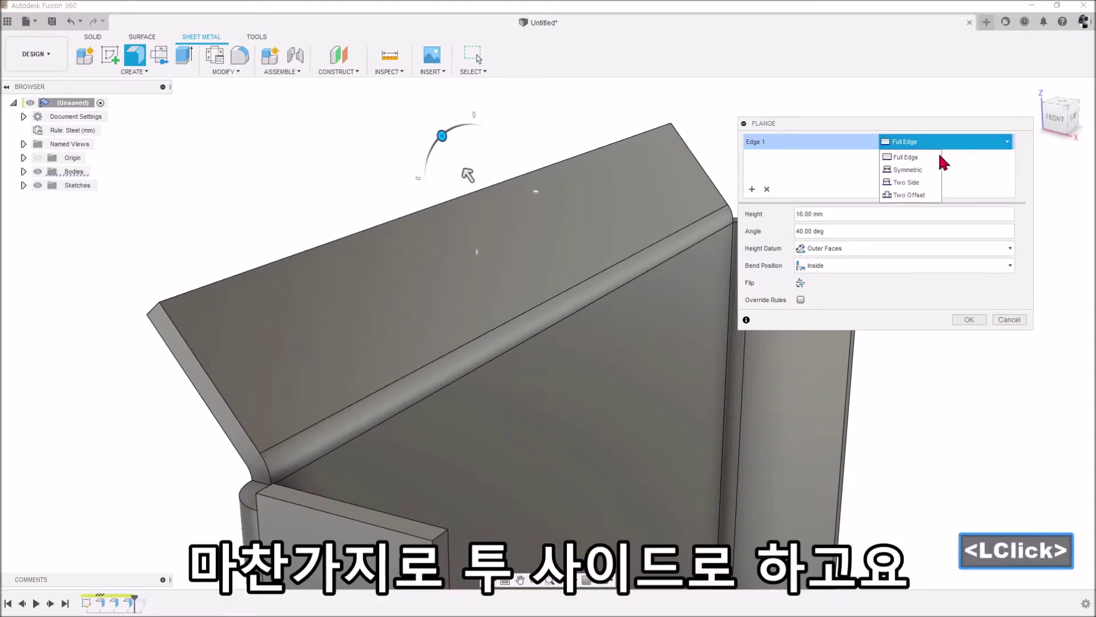
left_click(908, 182)
left_click_drag(721, 211, 478, 341)
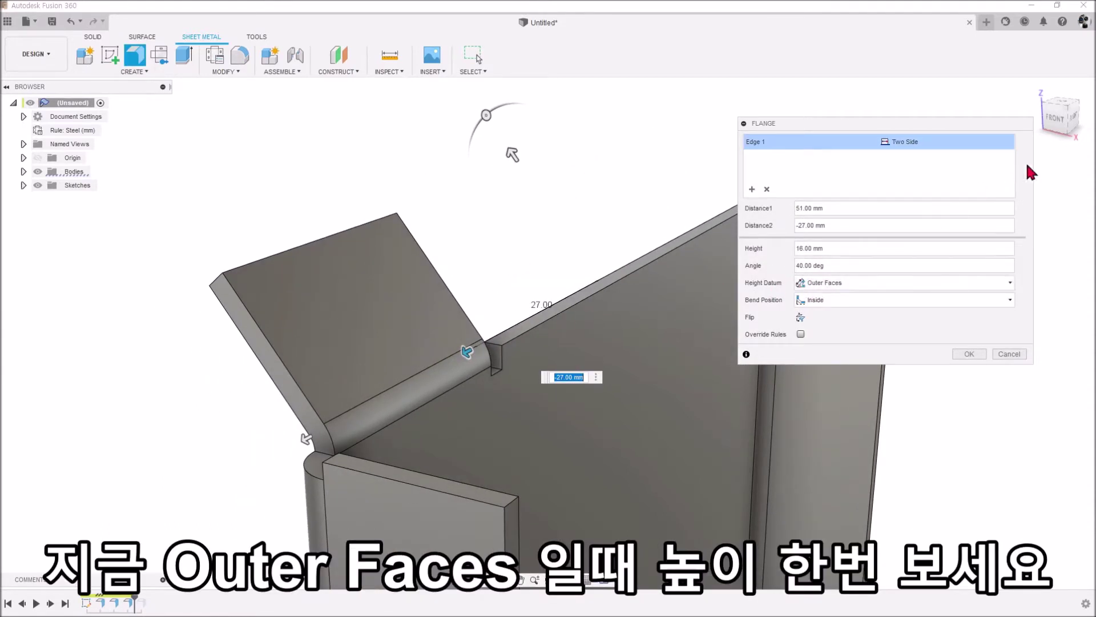
Set the top flange's angle to 45 degrees in front view, keeping Outer Faces as Height Datum, and accept the flange.
left_click(1053, 121)
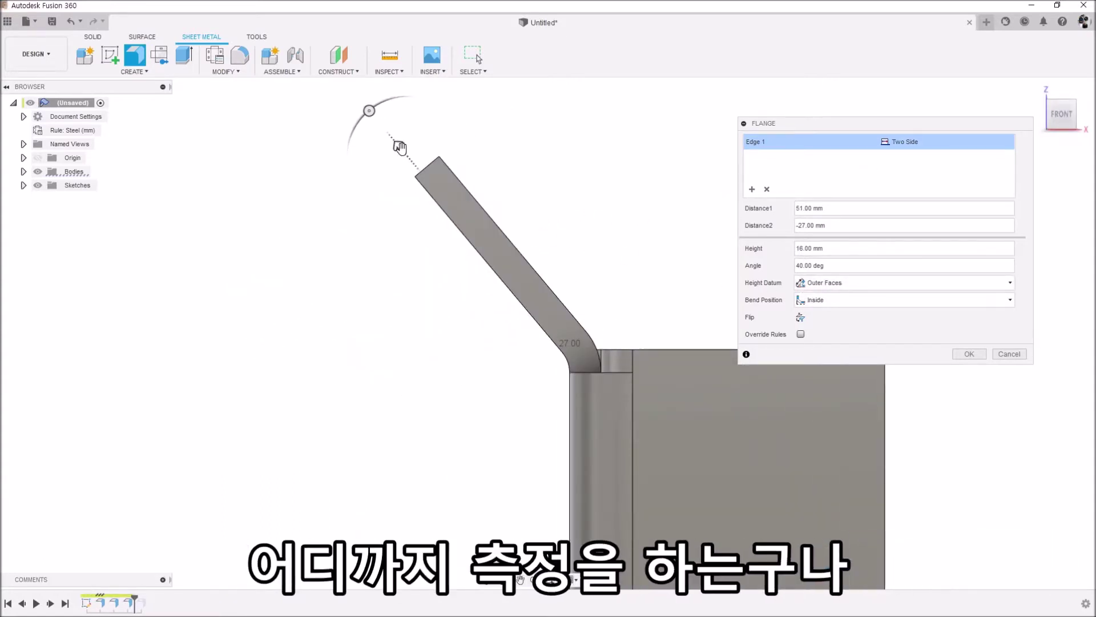
left_click_drag(371, 111, 349, 129)
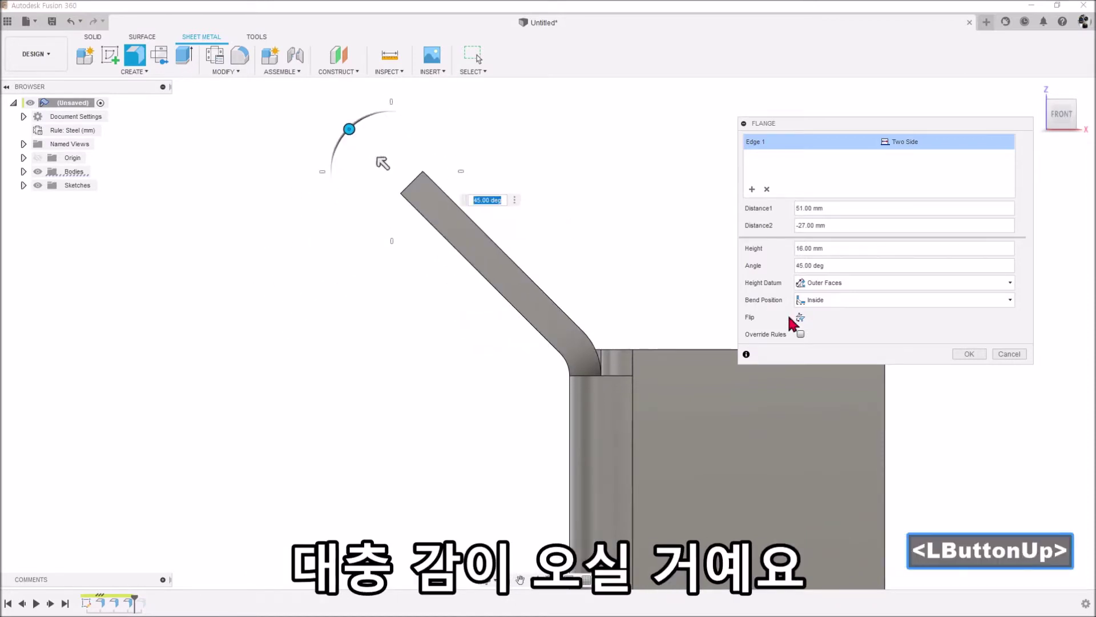
left_click(969, 354)
scroll(571, 252, "down", 2)
middle_click_drag(574, 258, 440, 313, "shift")
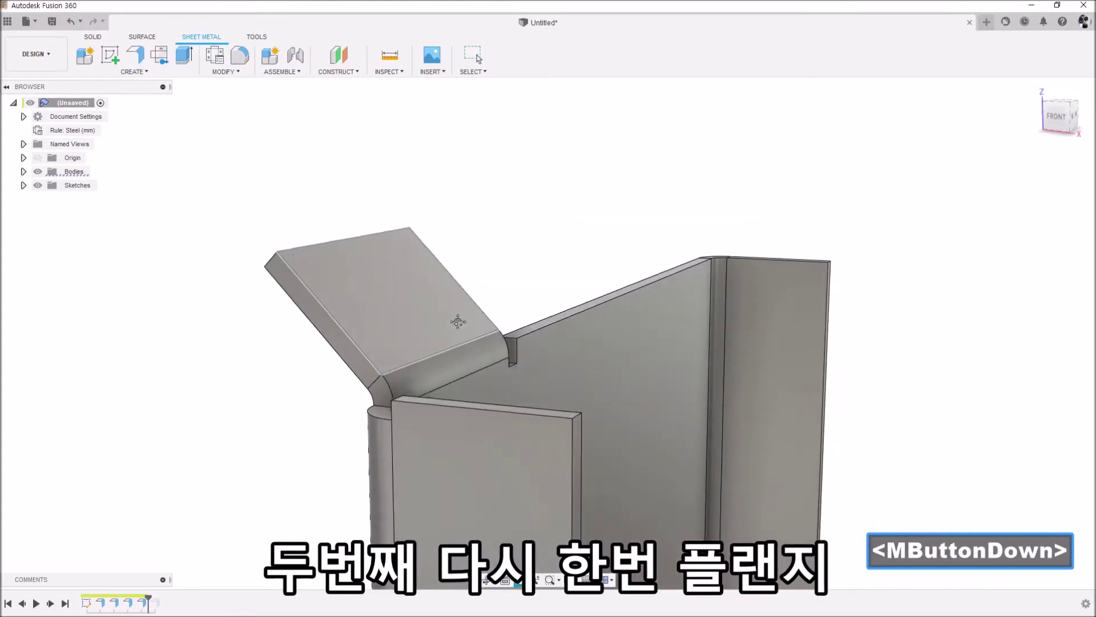
Start a 16 mm flange at 45 degrees on the remaining top edge of the wall, with Height Datum set to Inner Faces.
left_click(135, 55)
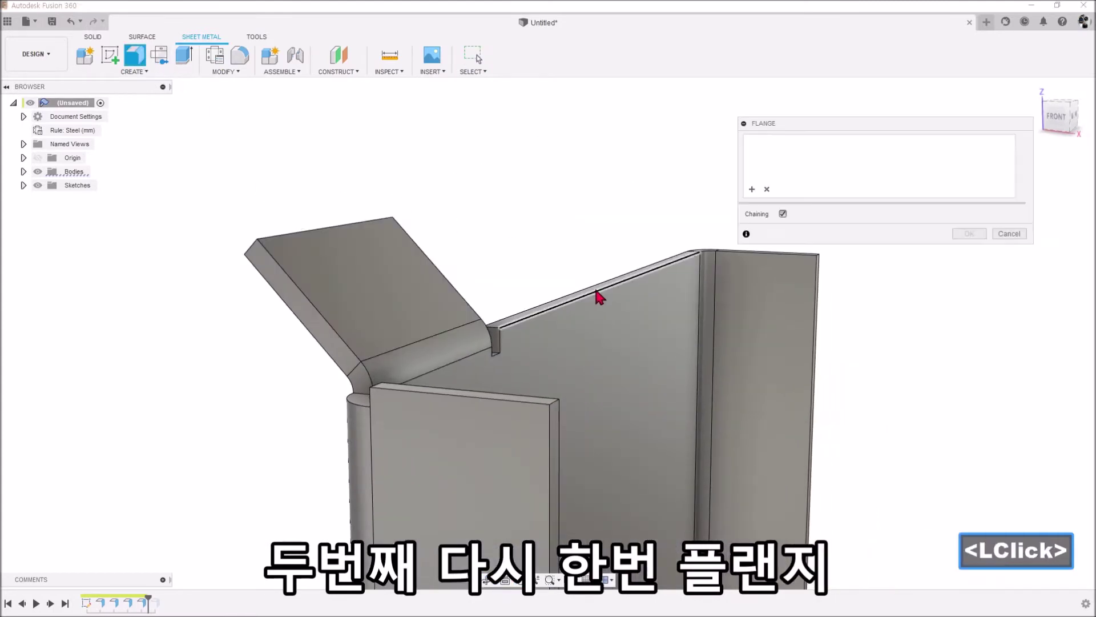
left_click(631, 279)
left_click_drag(628, 281, 489, 150)
left_click(883, 256)
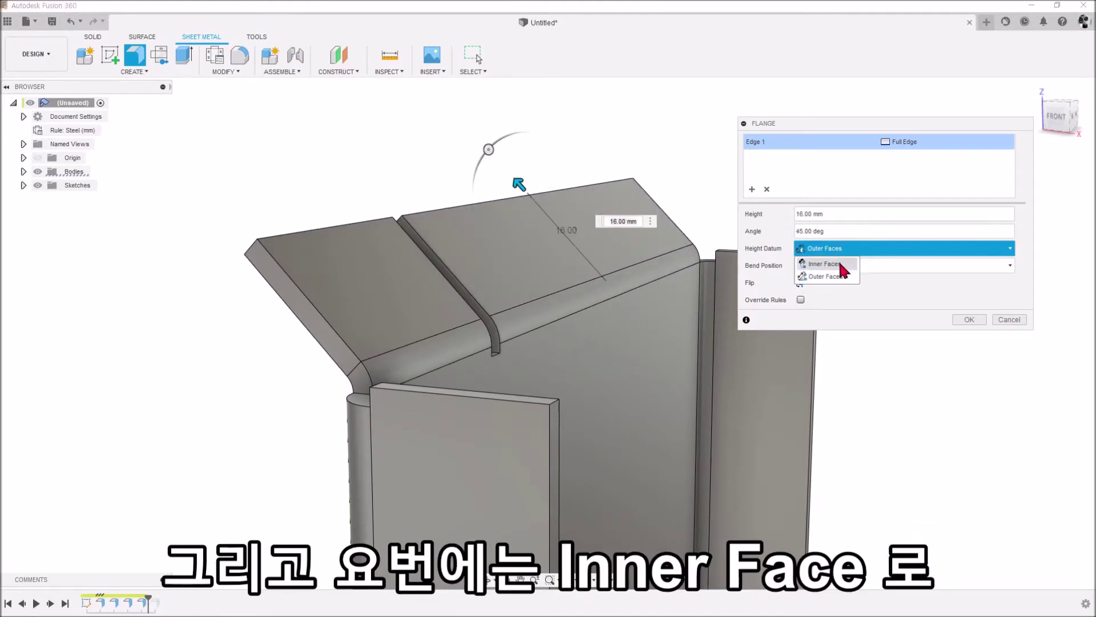
left_click(836, 264)
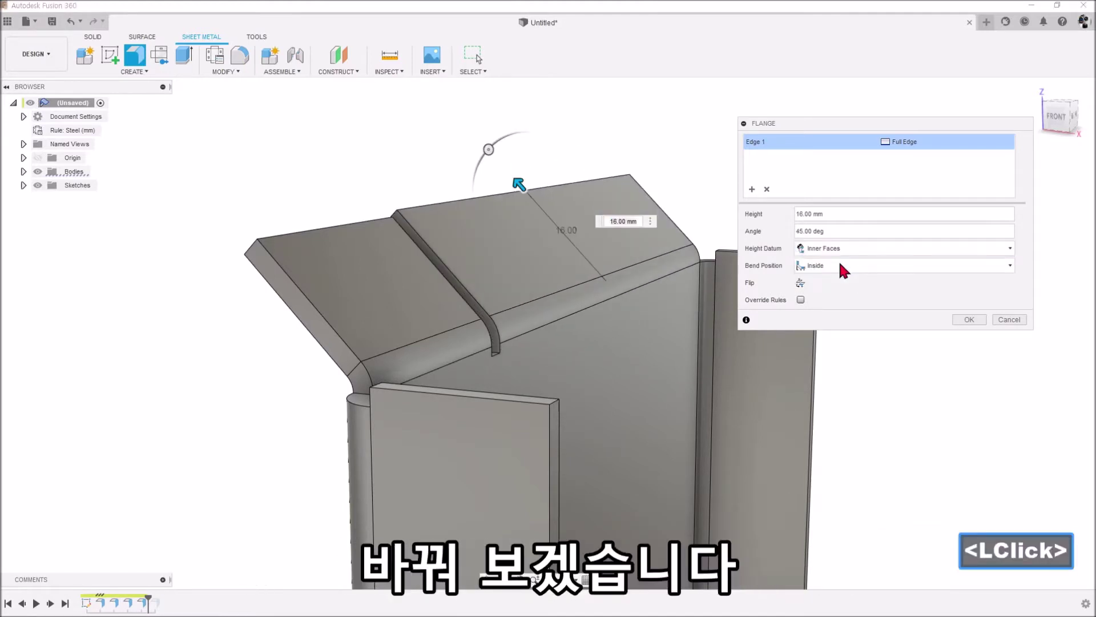
Compare the ends of the two top flanges from the side and accept the second one with Inner Faces.
left_click(1056, 117)
scroll(614, 239, "up", 3)
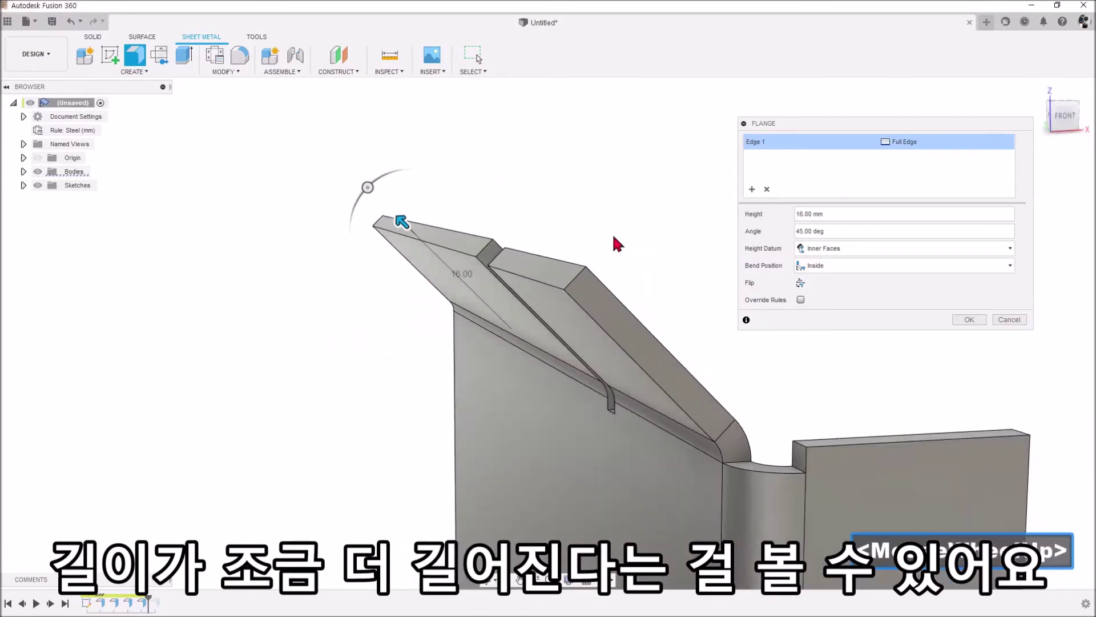
left_click(932, 252)
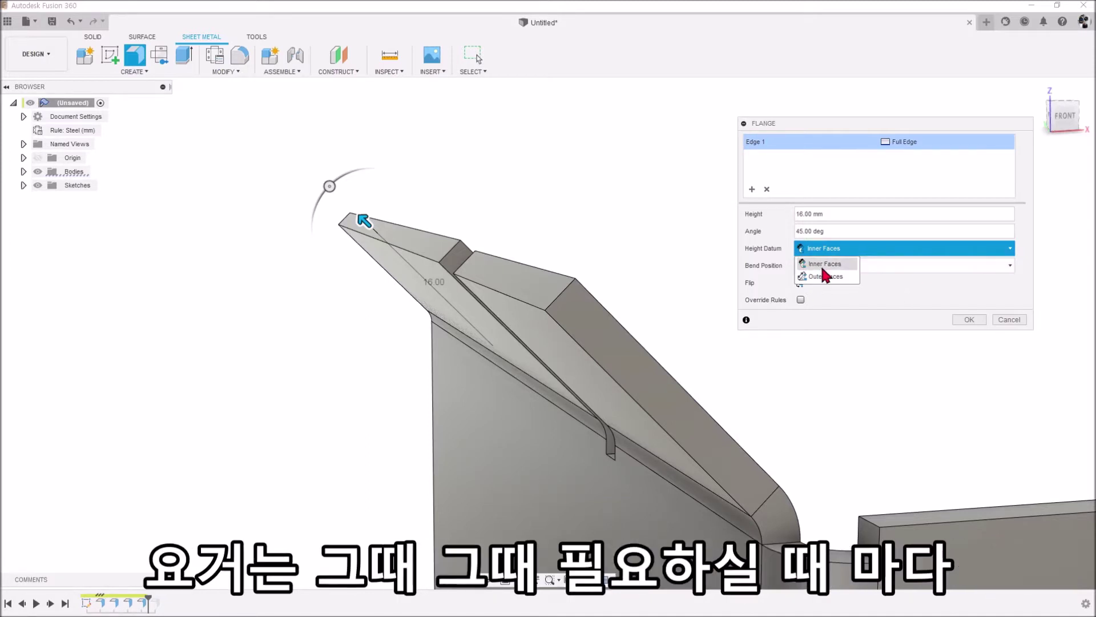
left_click(890, 284)
key("Return")
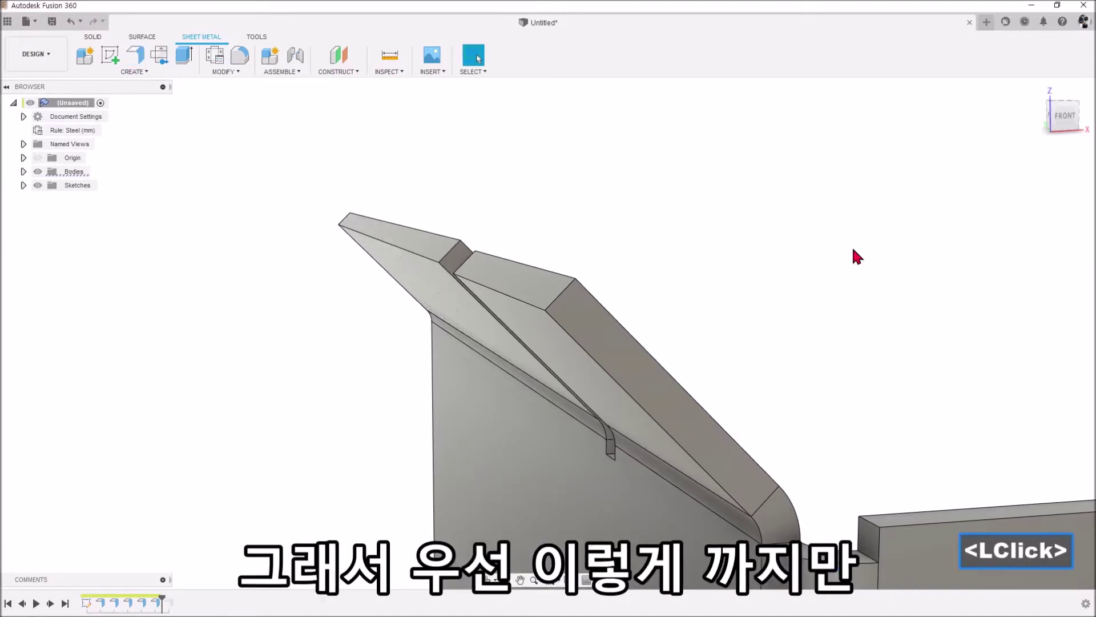
Review the whole part from the home view and close its design to continue in an empty one.
scroll(856, 256, "down", 5)
middle_click_drag(928, 261, 825, 215)
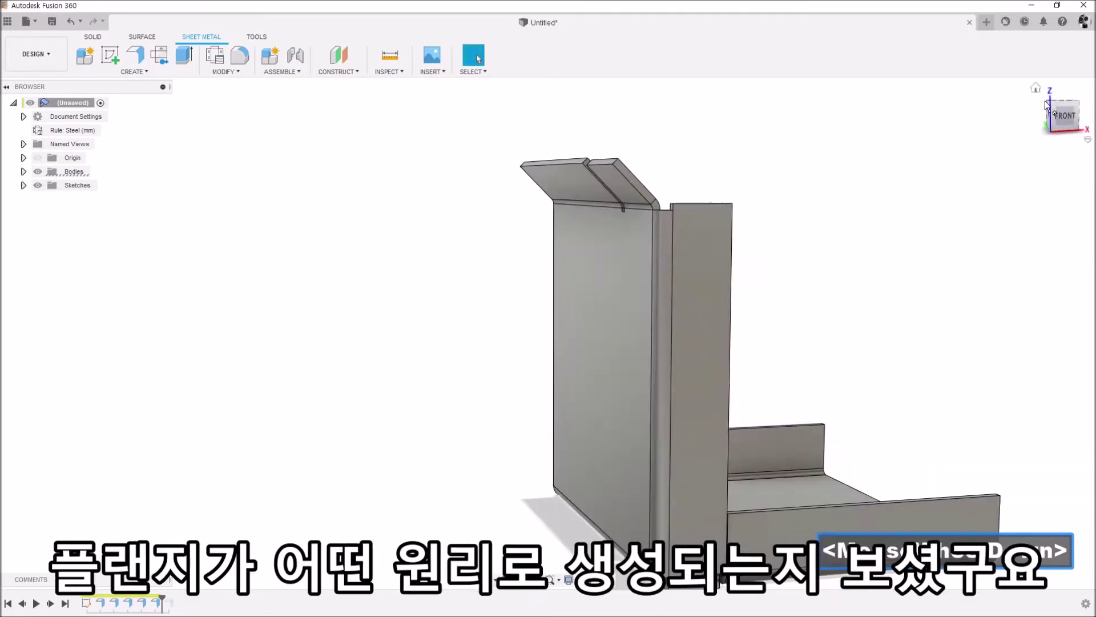
left_click(1035, 88)
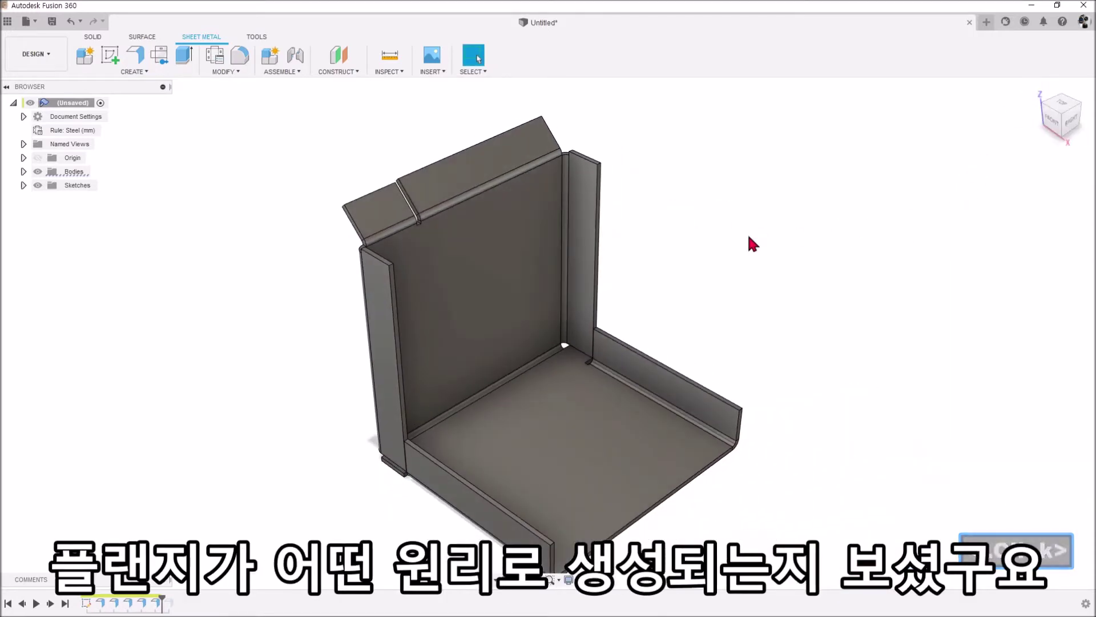
left_click(969, 22)
left_click(683, 240)
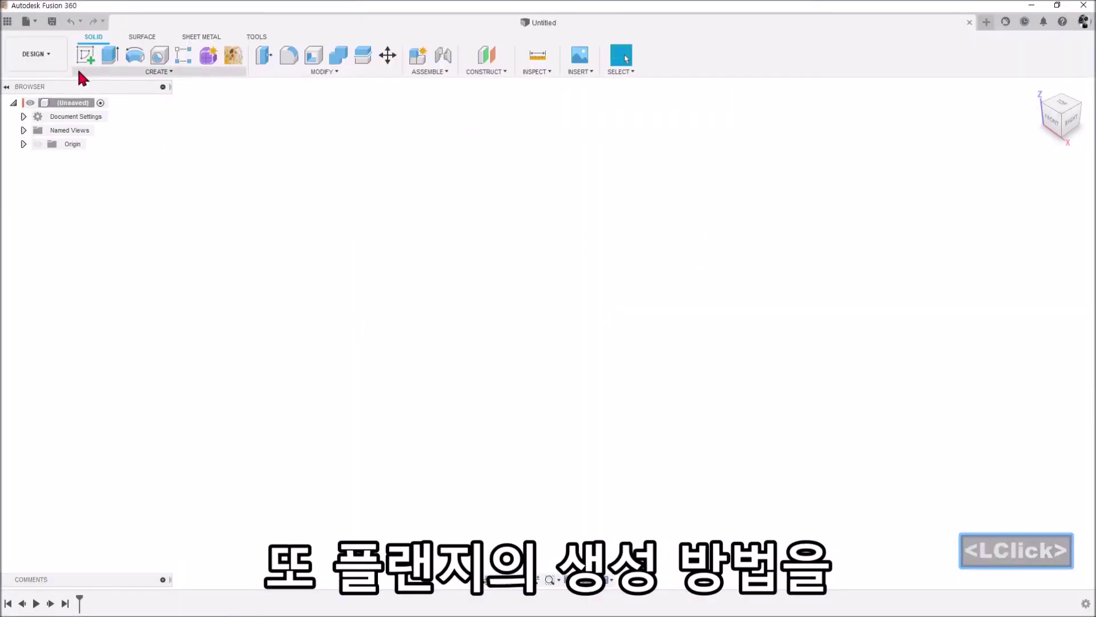
Sketch a 100 x 100 mm center rectangle at the origin on the horizontal plane in the sheet metal environment and finish the sketch.
left_click(191, 38)
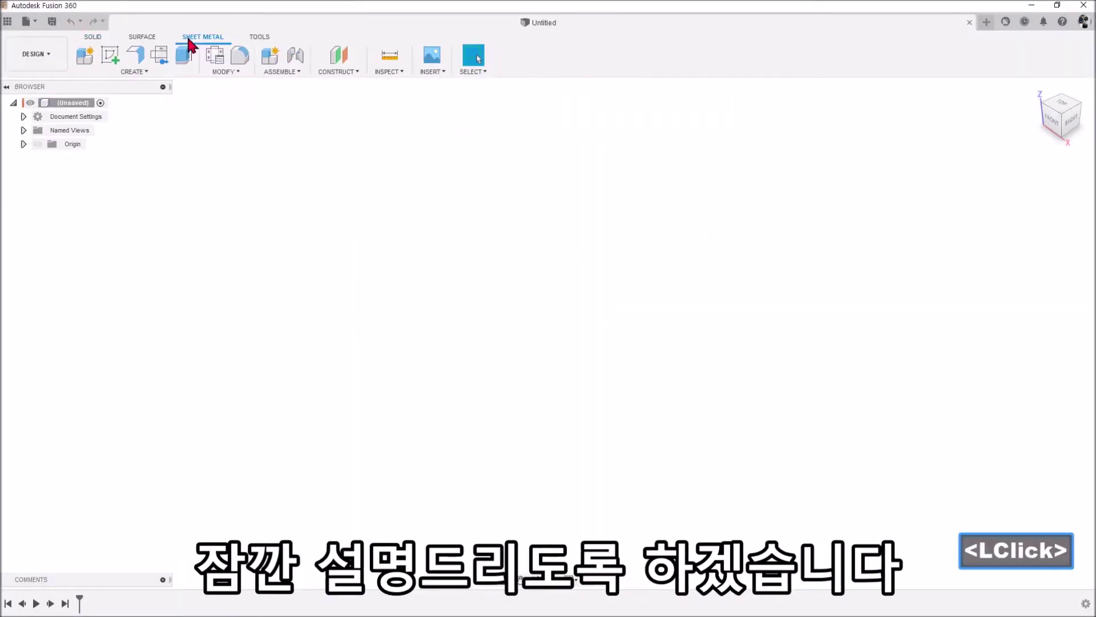
left_click(110, 56)
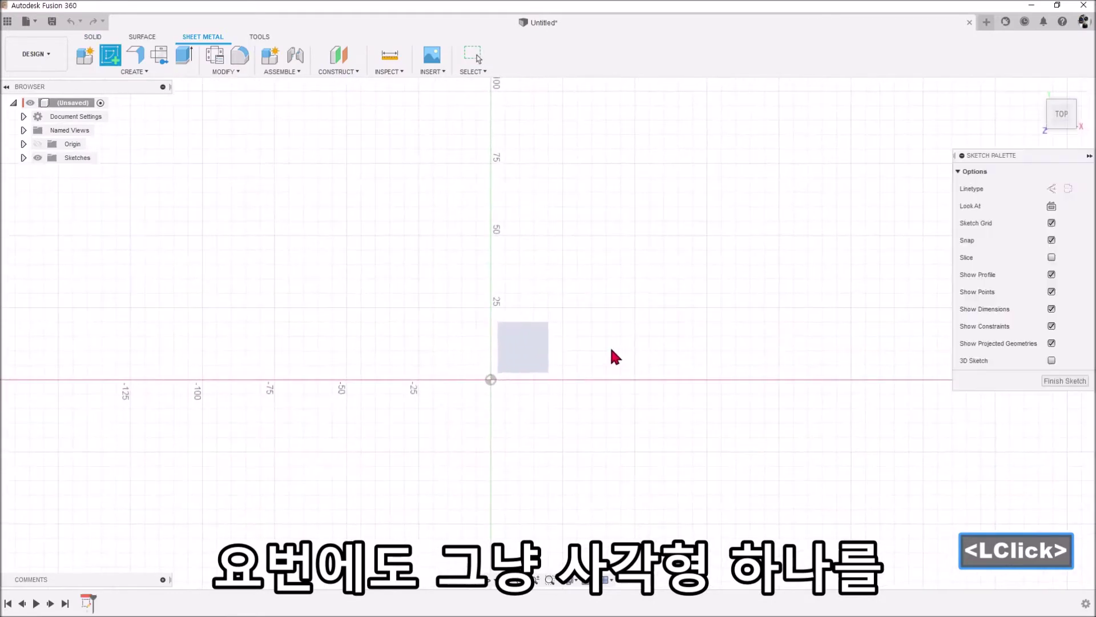
left_click(132, 71)
mouse_move(194, 98)
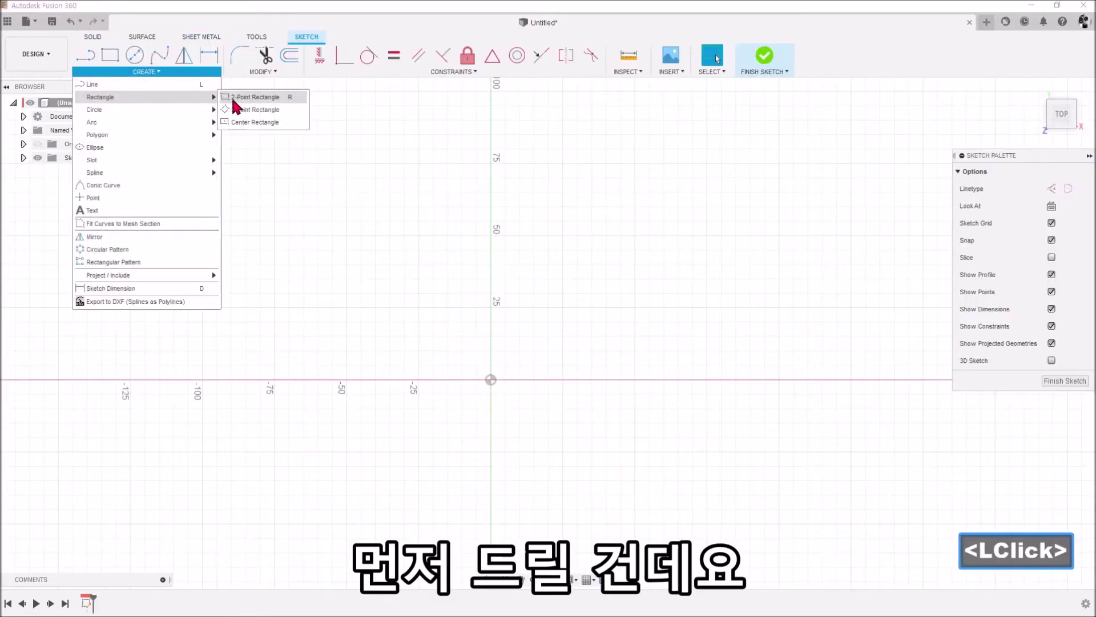
left_click(266, 122)
left_click(491, 380)
type("100")
key("Tab")
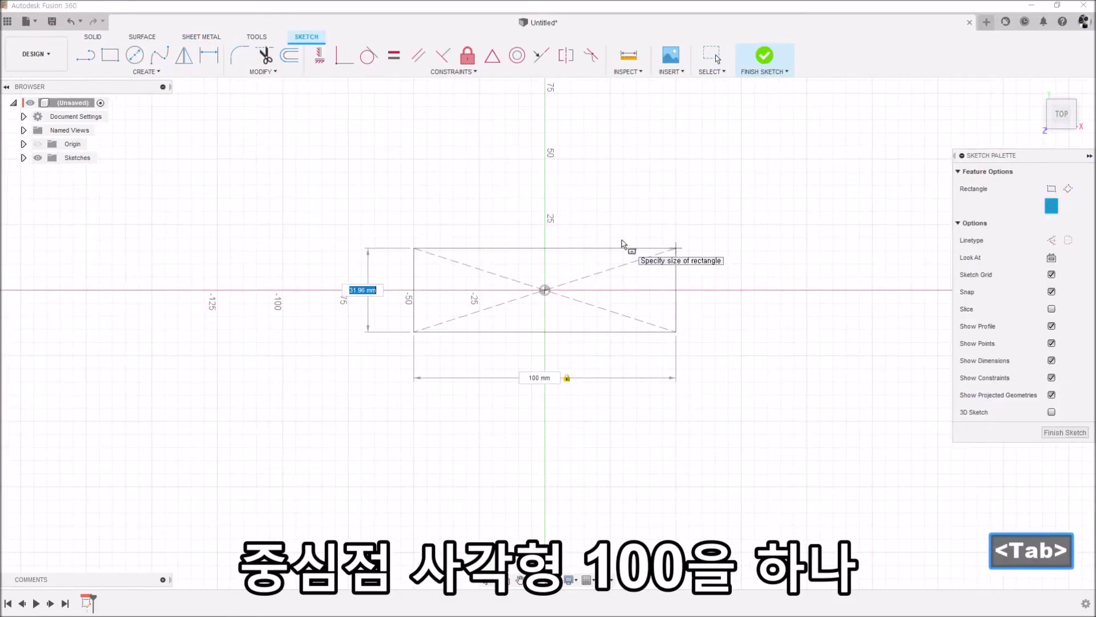
type("100")
key("Return")
left_click(765, 57)
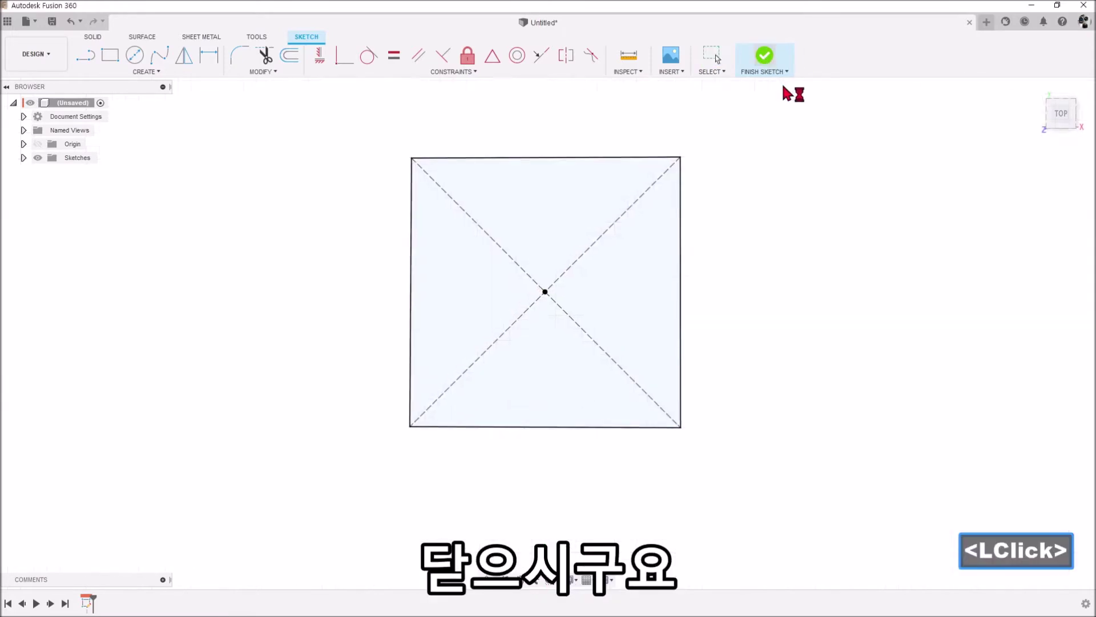
Create a flat base plate from the square profile with the Flange command.
left_click(135, 55)
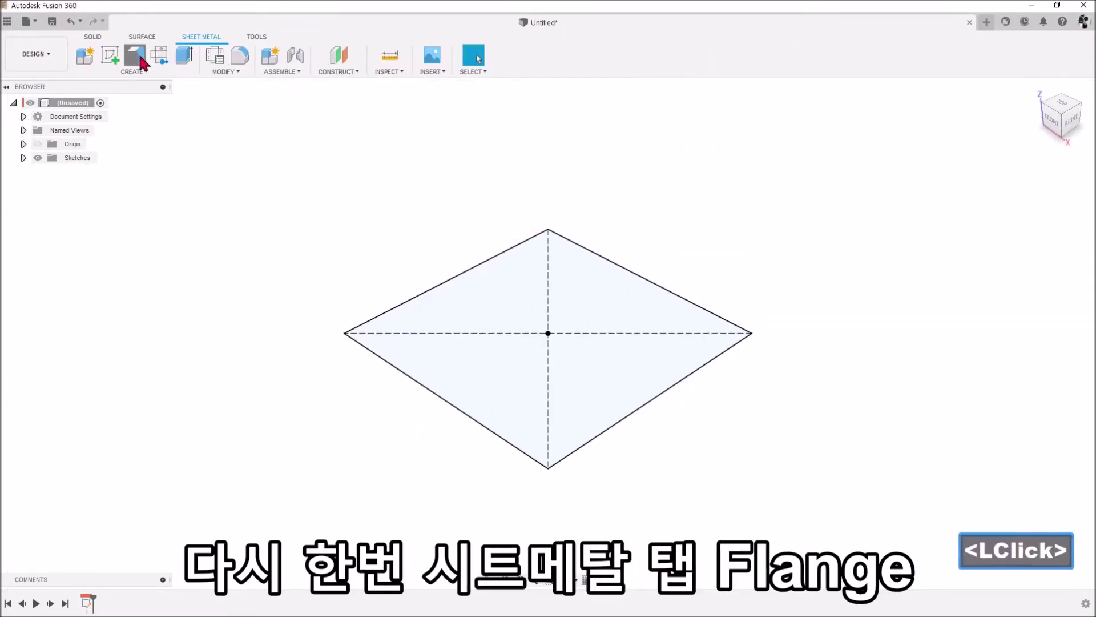
left_click(975, 338)
Start 20 mm flanges on one upper edge of the plate and on the lower edge of the opposite side.
left_click(137, 57)
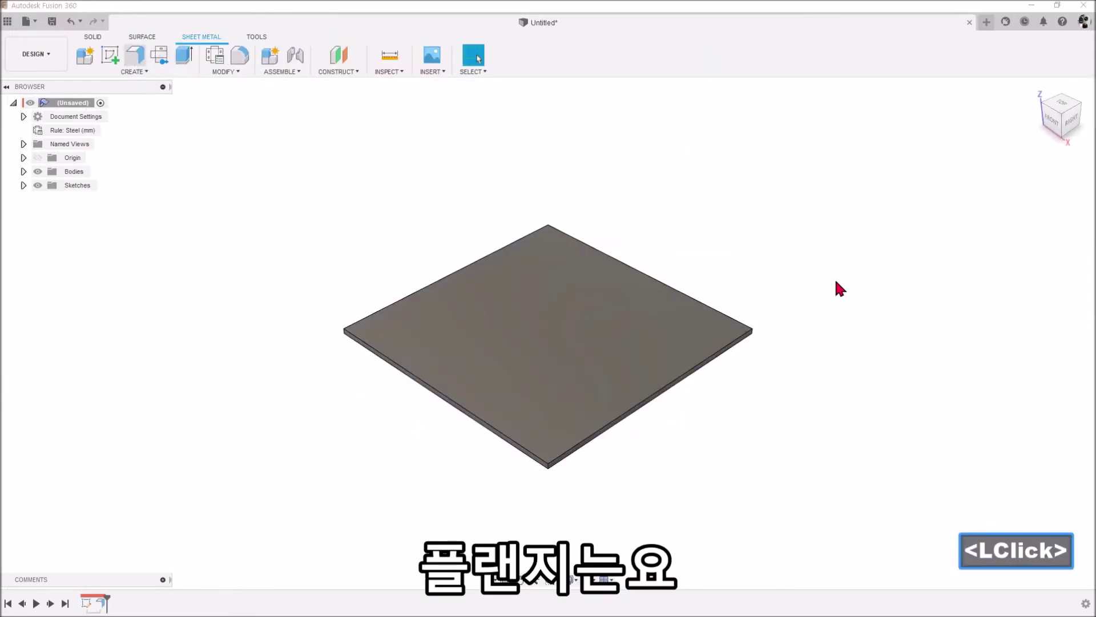
scroll(797, 289, "up", 3)
left_click(607, 306)
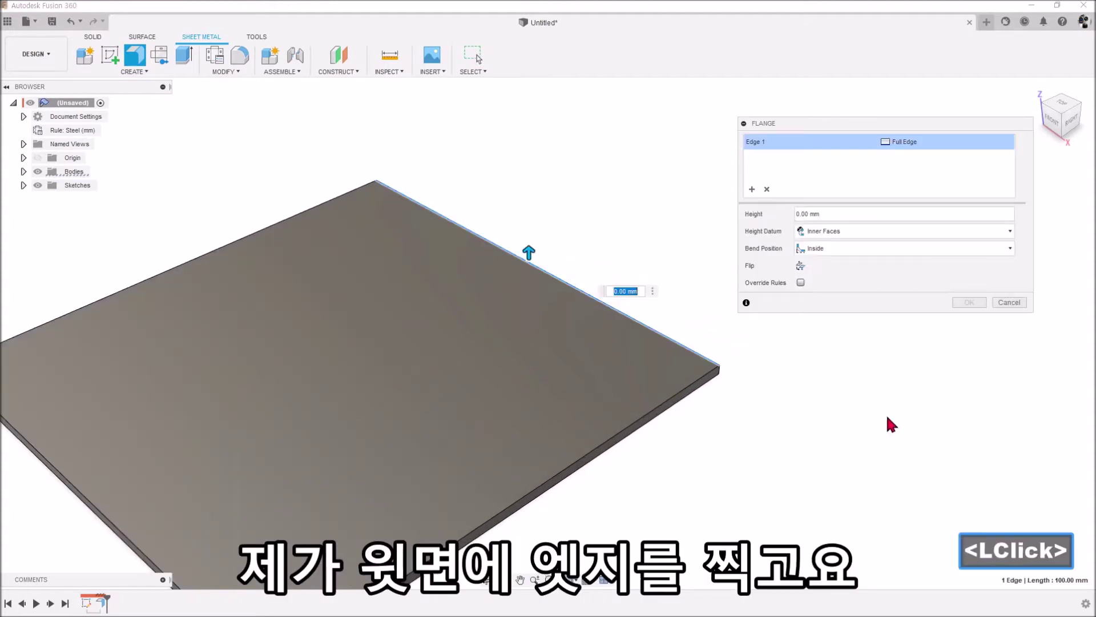
middle_click_drag(863, 423, 894, 348)
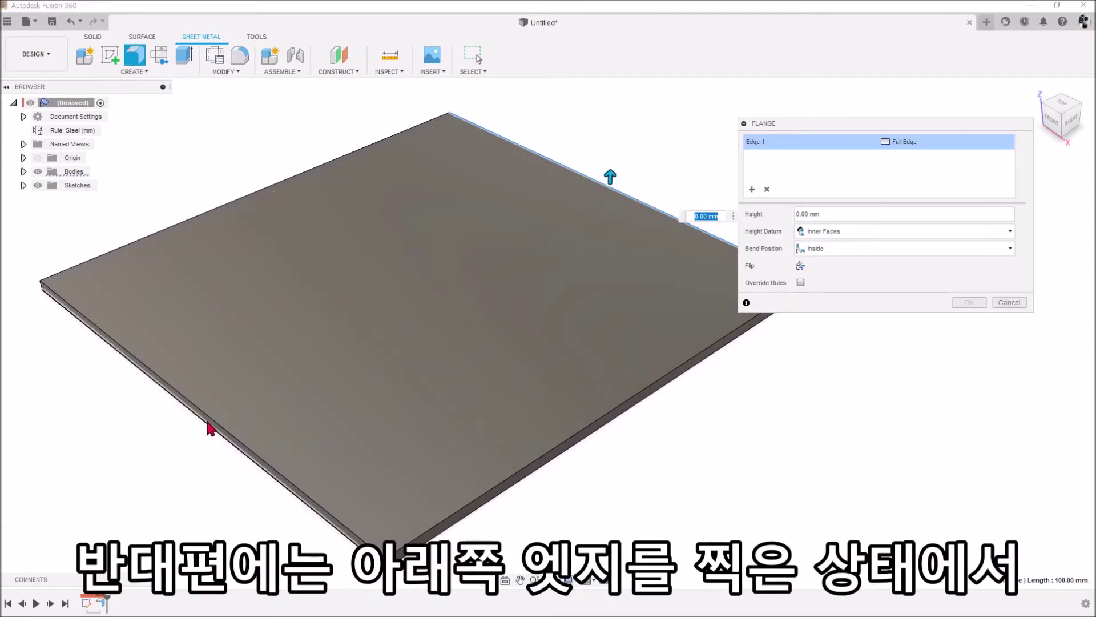
left_click(213, 434)
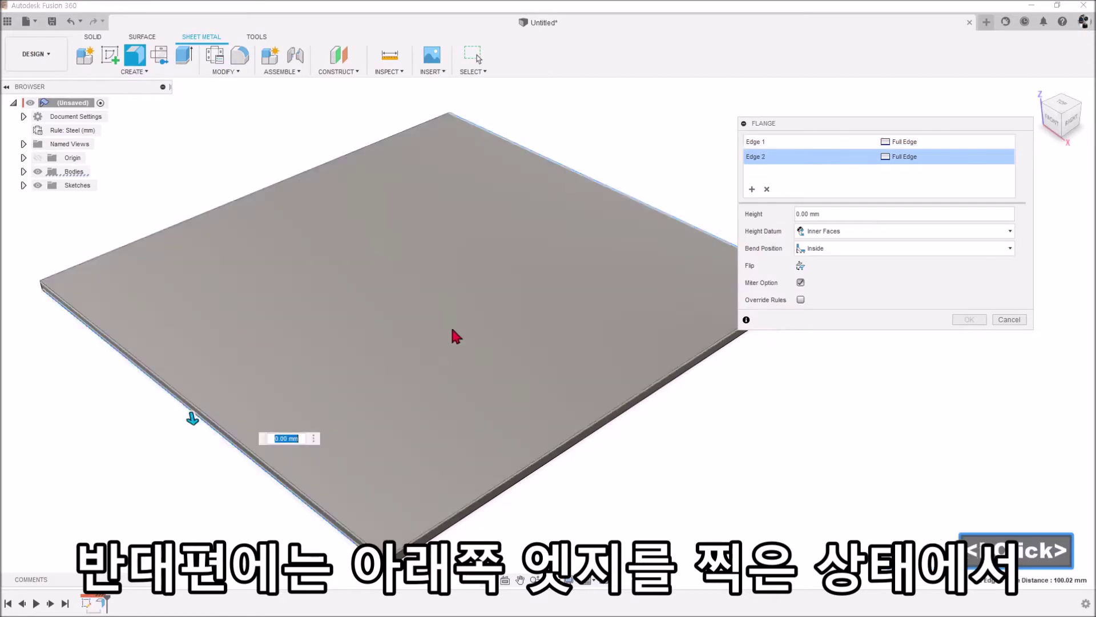
scroll(461, 304, "down", 3)
left_click_drag(248, 411, 247, 440)
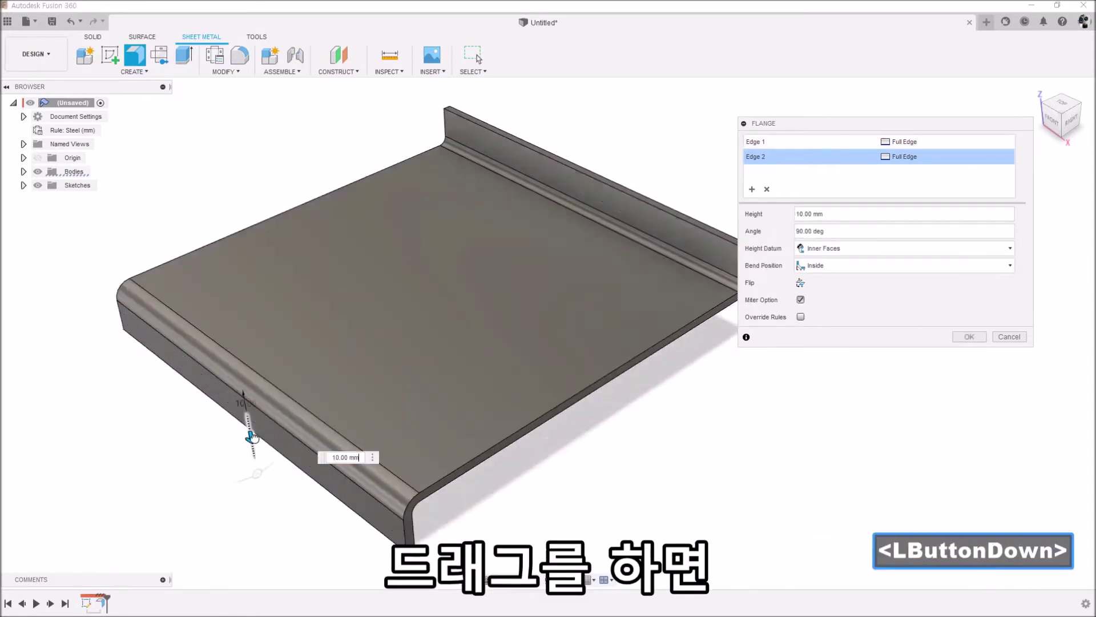
scroll(449, 343, "down", 2)
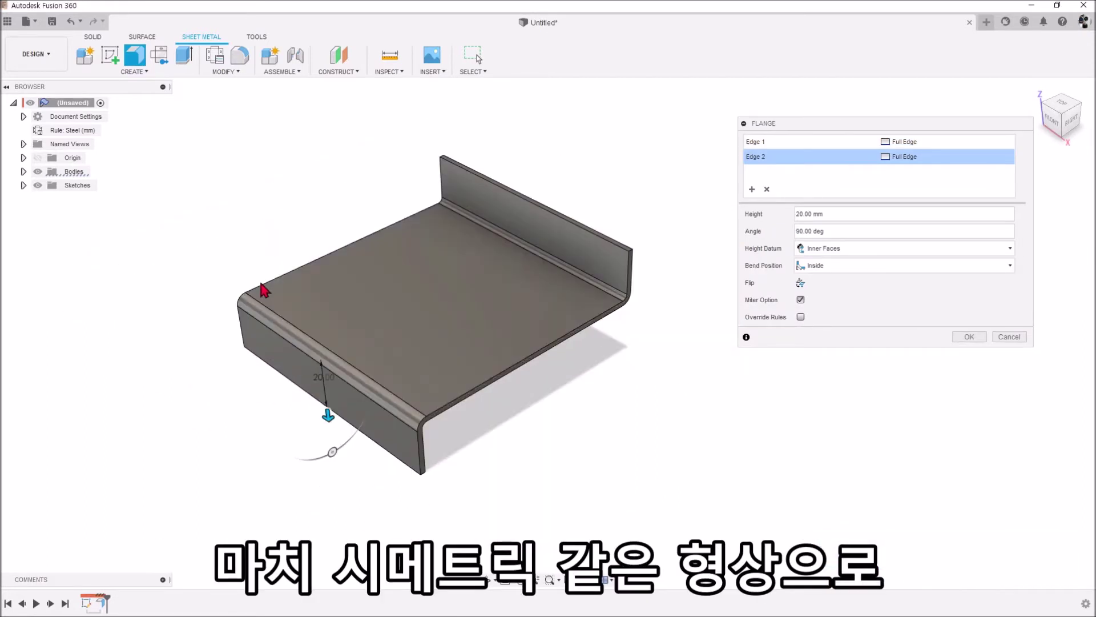
scroll(249, 294, "up", 1)
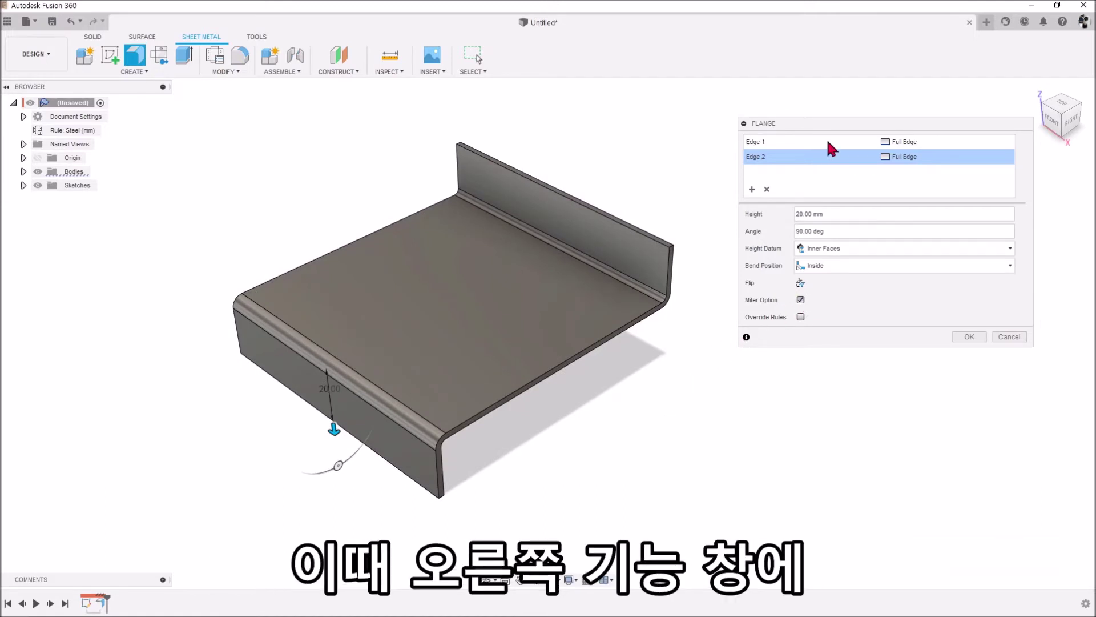
Move the flange settings aside and flip the direction of both flanges.
left_click(831, 122)
left_click_drag(831, 121, 828, 140)
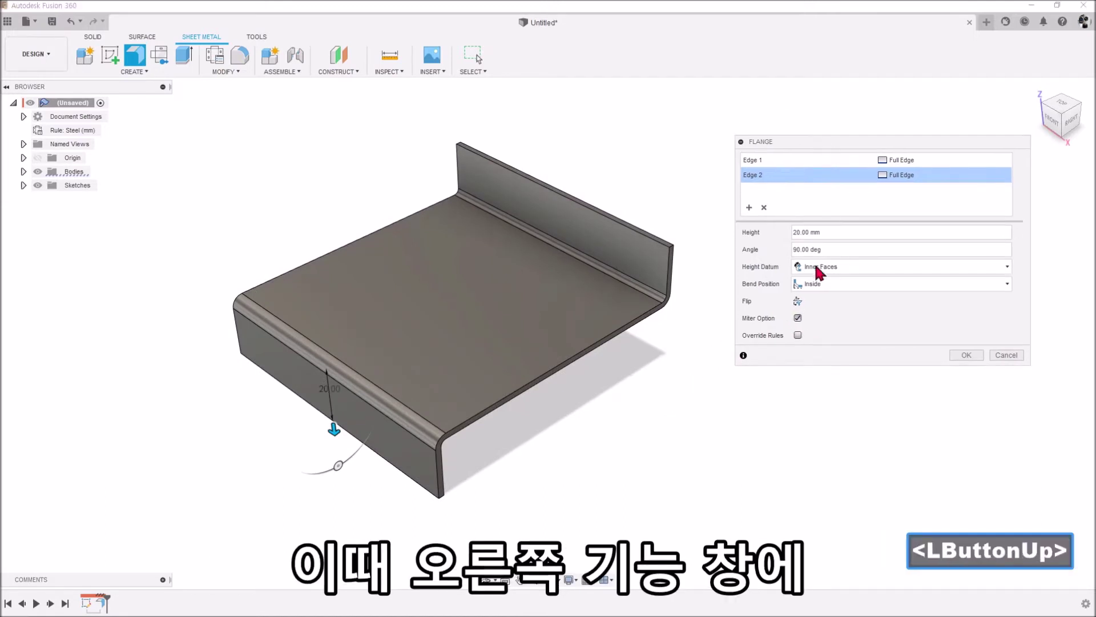
left_click(798, 303)
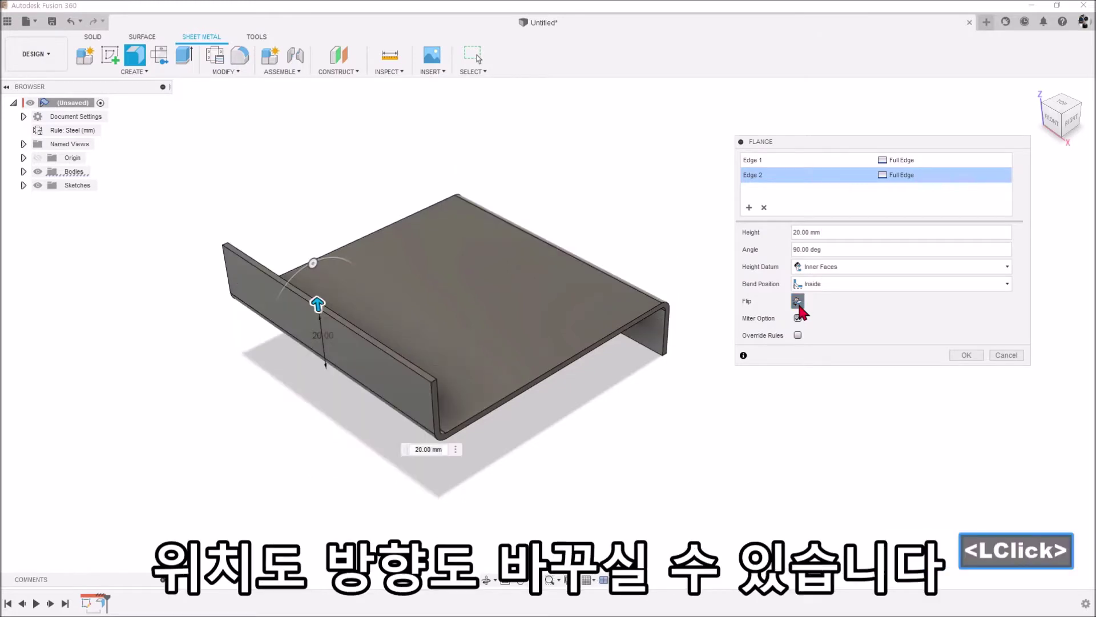
Toggle Flip on the two opposite flanges until their directions are reversed.
left_click(798, 303)
left_click(798, 303)
left_click(797, 303)
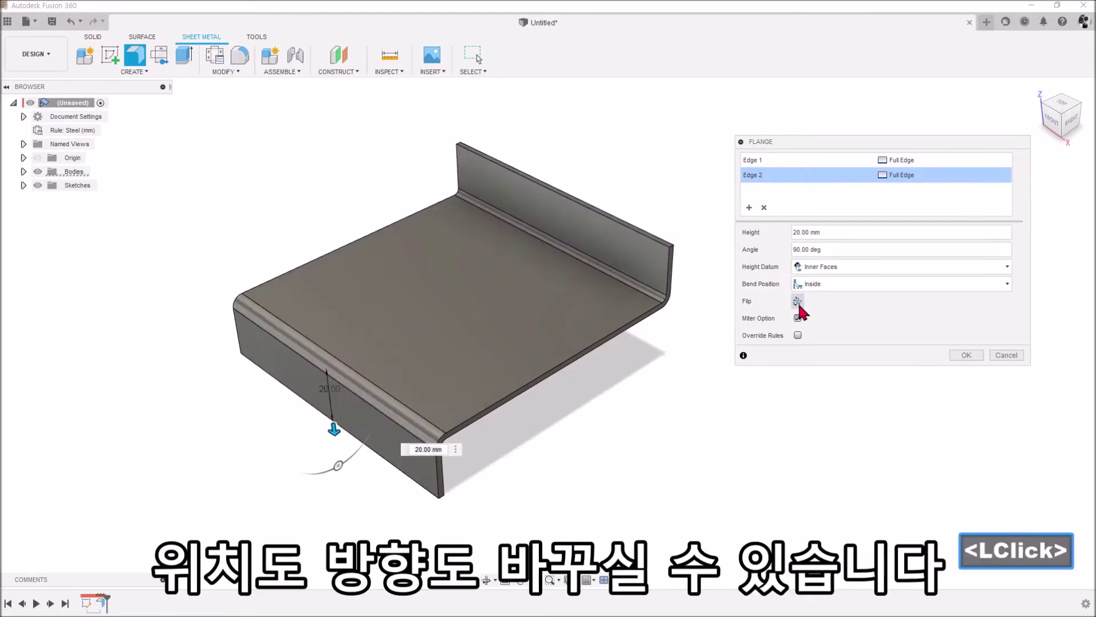
Add the plate's two remaining edges to the 20 mm flange feature and create all four flanges together.
left_click(590, 349, "ctrl")
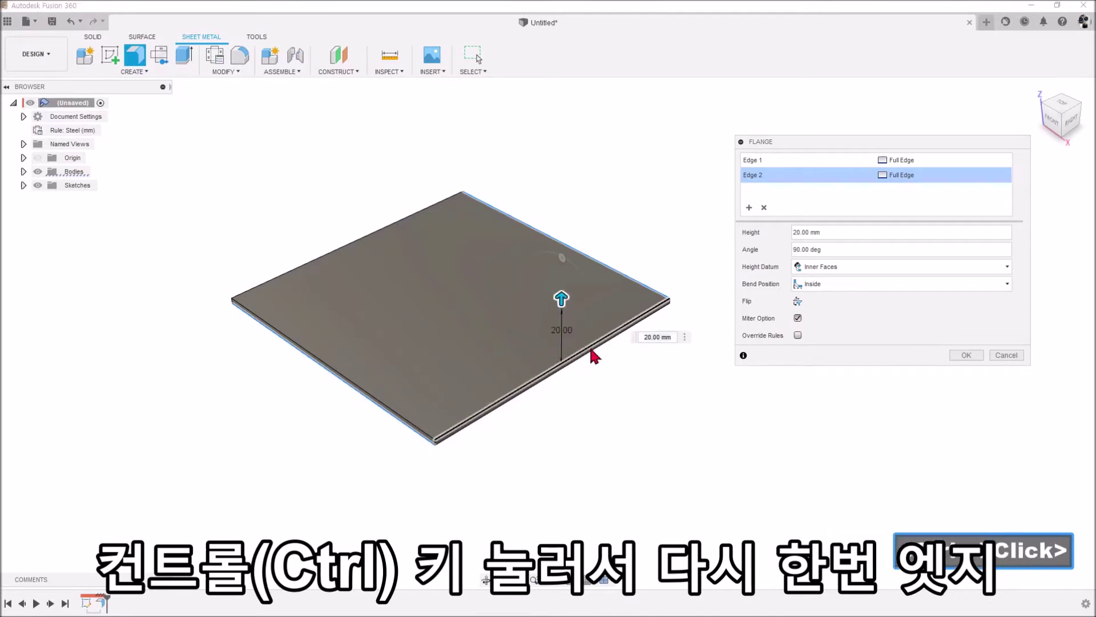
middle_click_drag(426, 495, 427, 414, "shift")
left_click(400, 353, "ctrl")
middle_click_drag(506, 429, 631, 469, "shift")
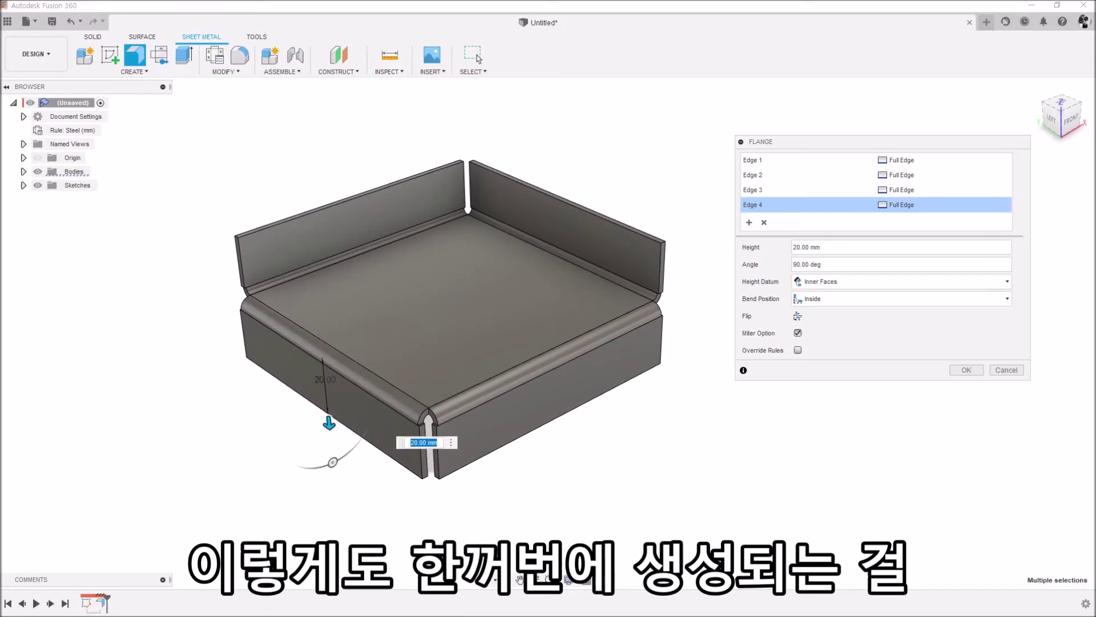
scroll(633, 475, "down", 1)
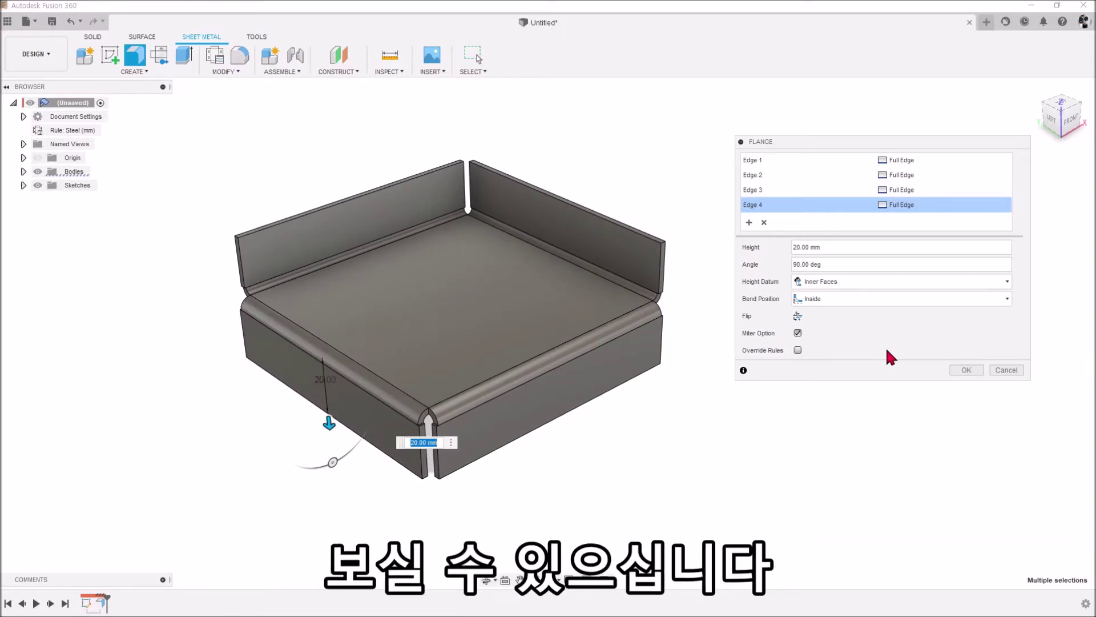
left_click(966, 370)
left_click(1034, 104)
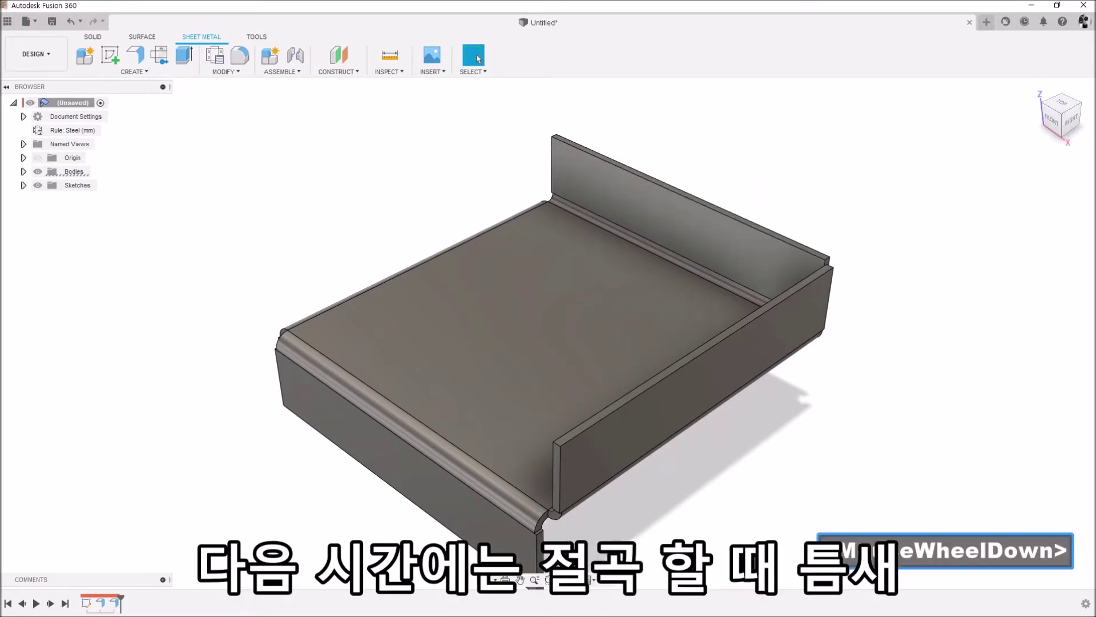
middle_click_drag(571, 433, 662, 437, "shift")
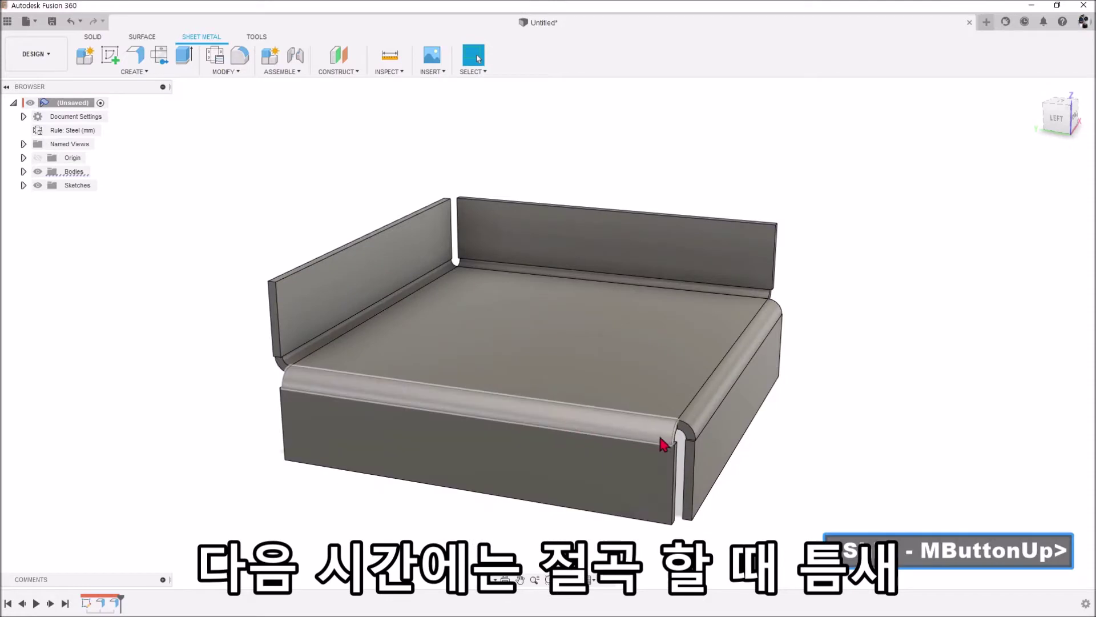
scroll(664, 441, "up", 3)
scroll(707, 382, "down", 3)
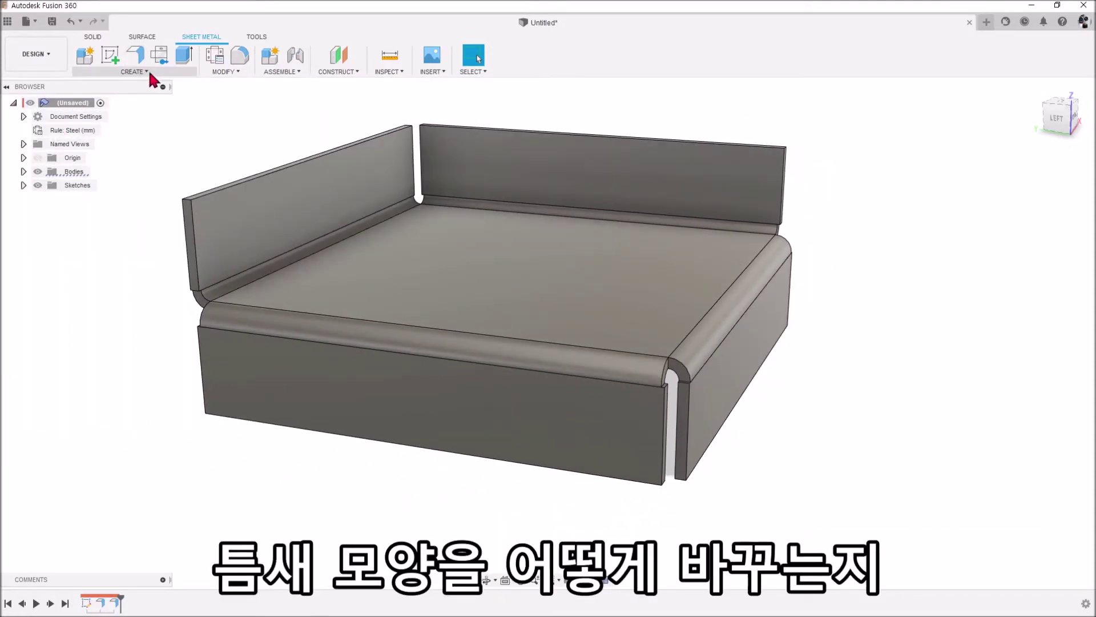
double_click(706, 386)
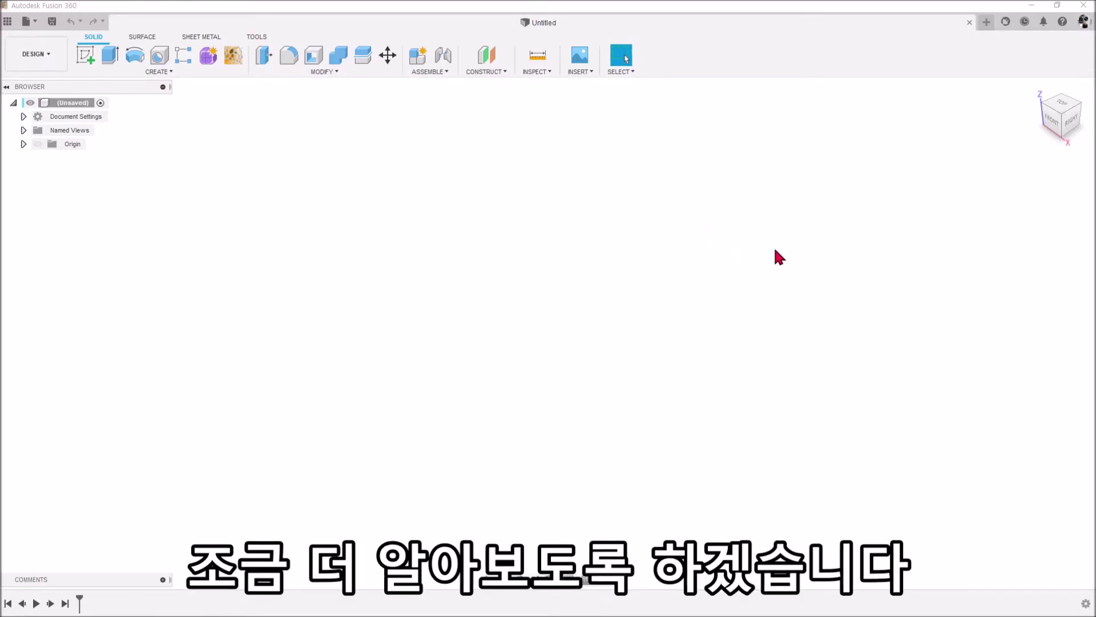
Sketch a 100 x 100 mm center rectangle at the origin on the horizontal plane and finish the sketch.
left_click(611, 342)
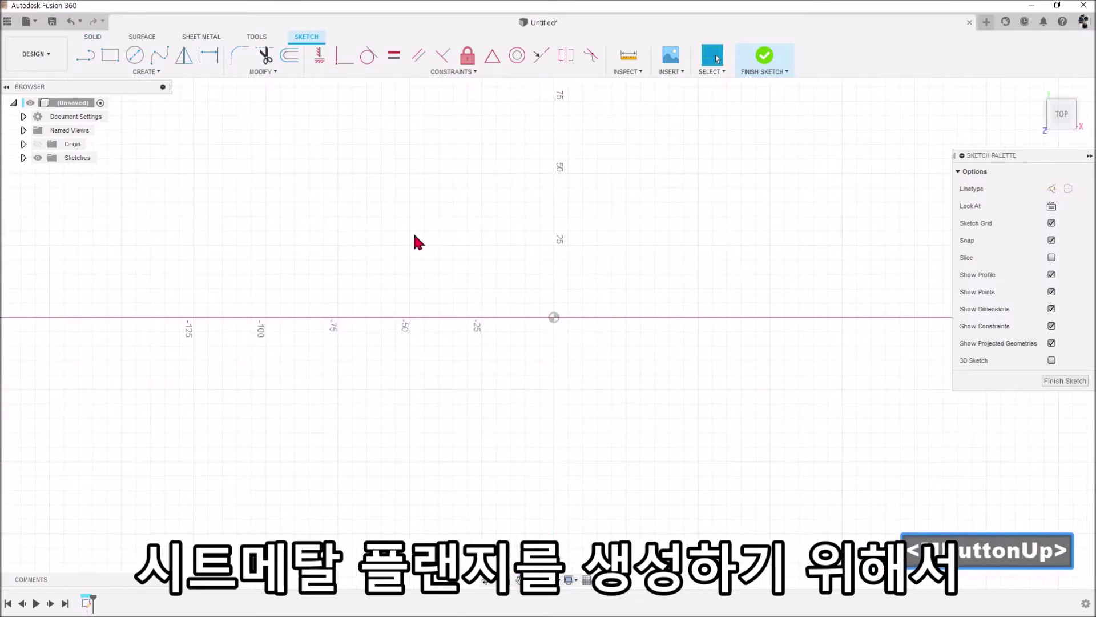
left_click(147, 72)
mouse_move(188, 95)
left_click(245, 120)
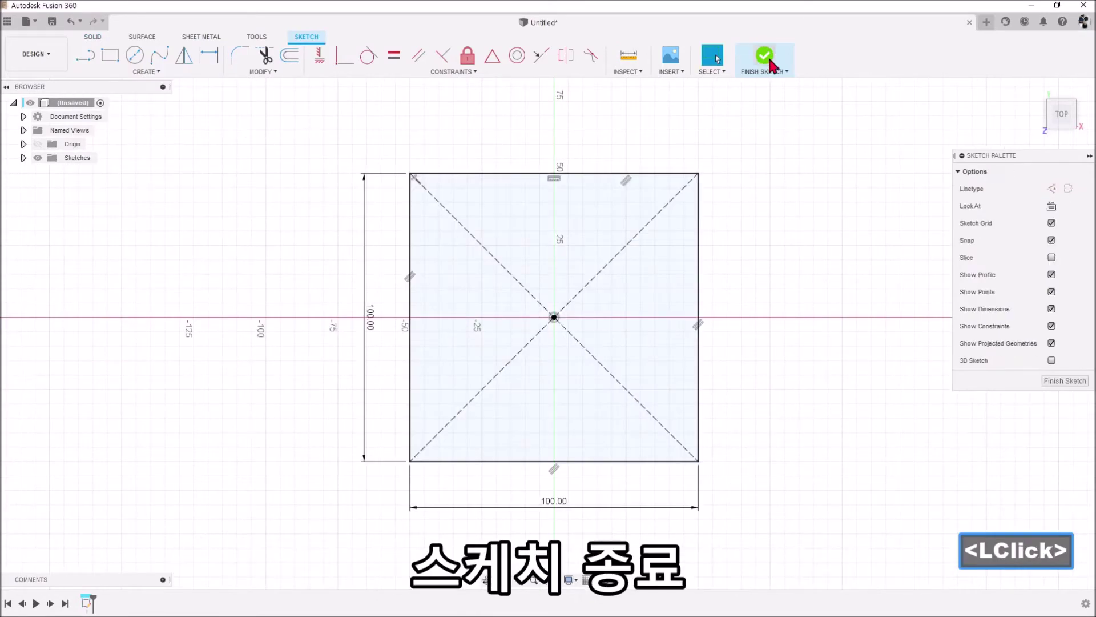
left_click(766, 58)
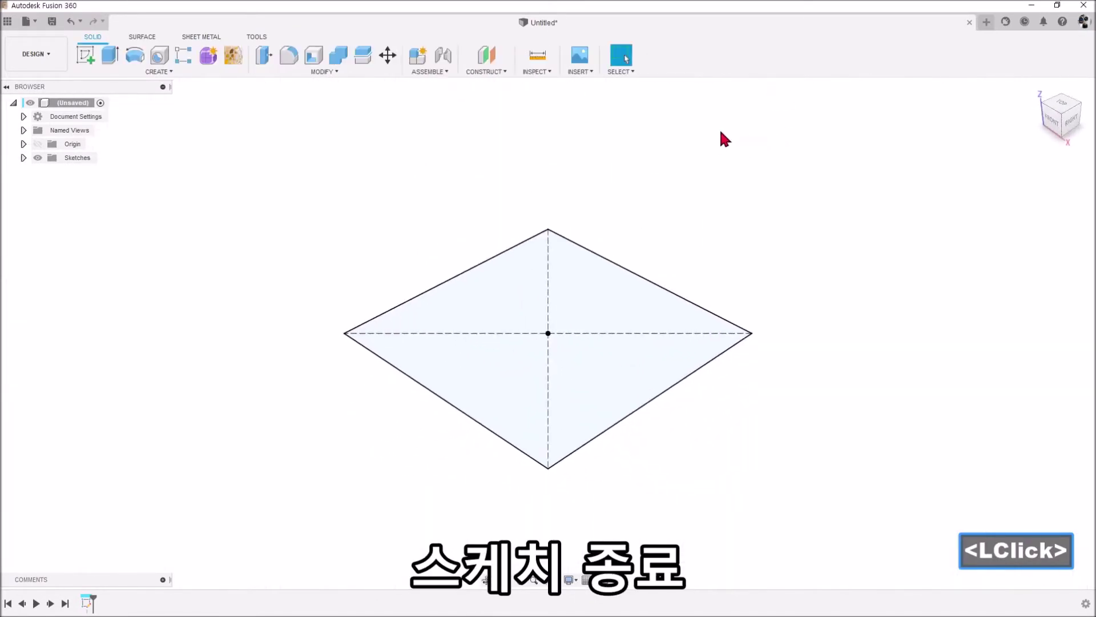
Start a sheet metal Flange from the square profile and enlarge its settings dialog.
left_click(201, 38)
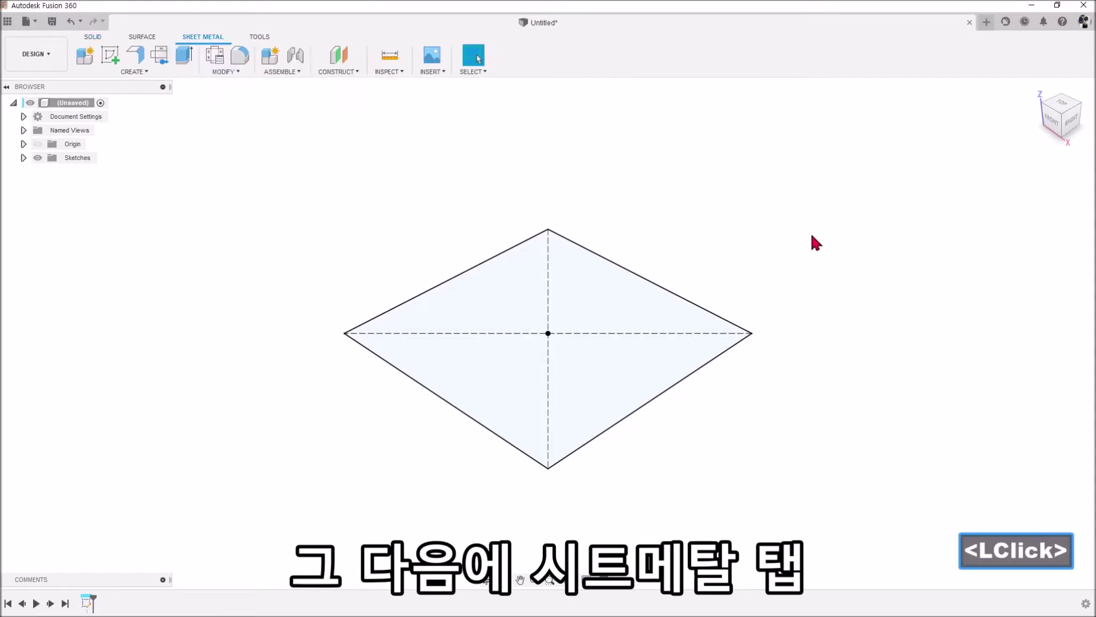
left_click(136, 60)
left_click(520, 308)
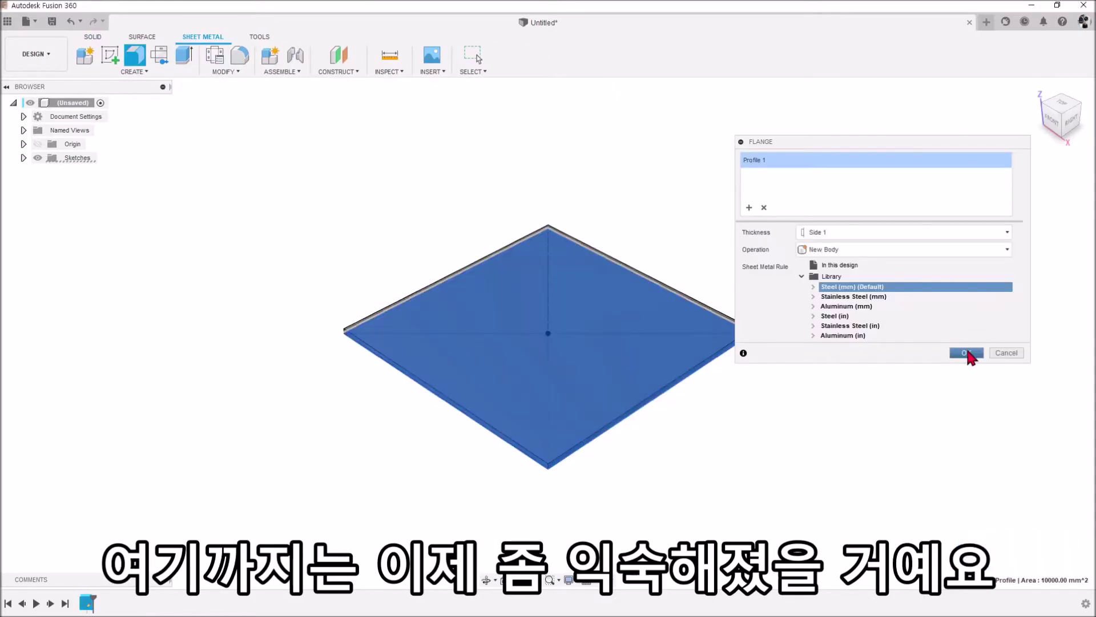
left_click_drag(1029, 361, 1041, 401)
Try the Stainless Steel (mm), Aluminum (mm), Steel (in) and Stainless Steel (in) rules, and return to Steel (mm).
left_click(846, 299)
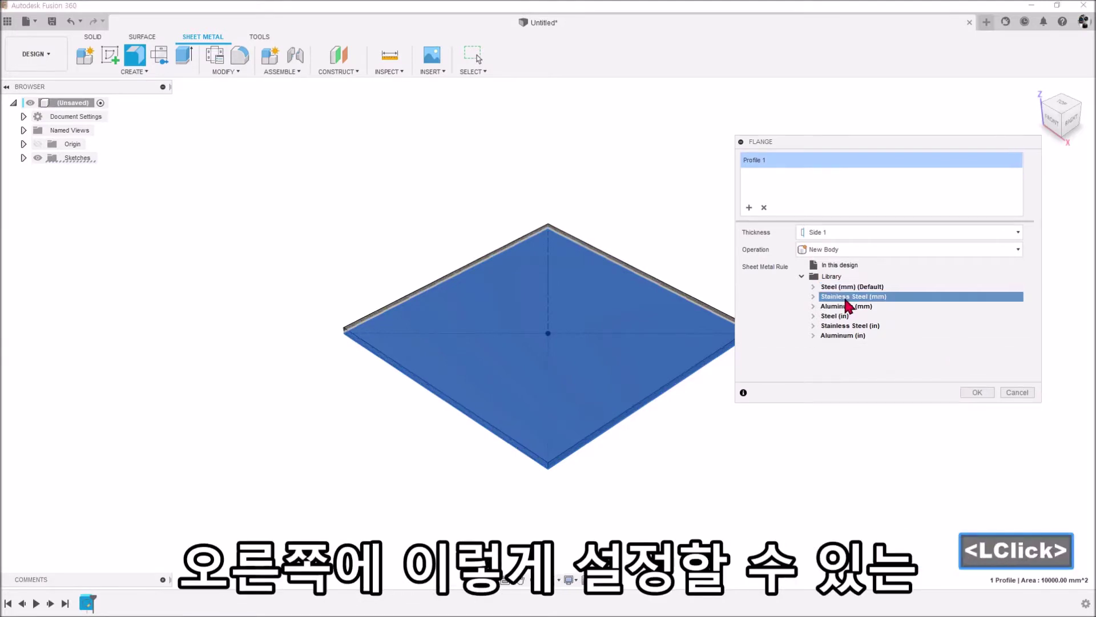
left_click(848, 306)
left_click(845, 316)
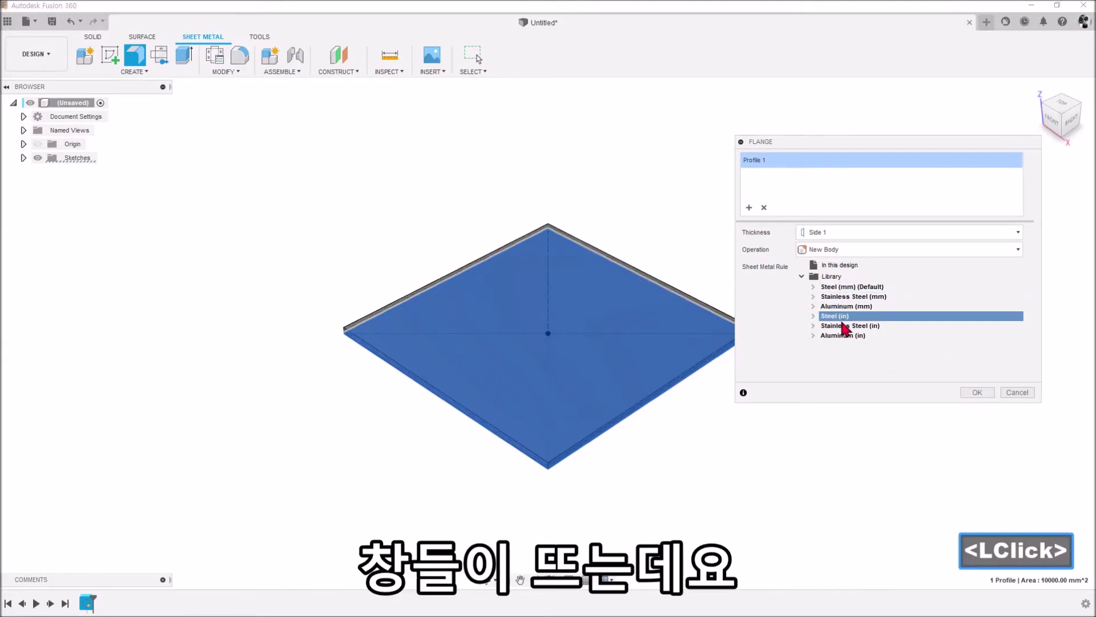
left_click(844, 325)
scroll(790, 339, "up", 2)
left_click_drag(830, 143, 865, 138)
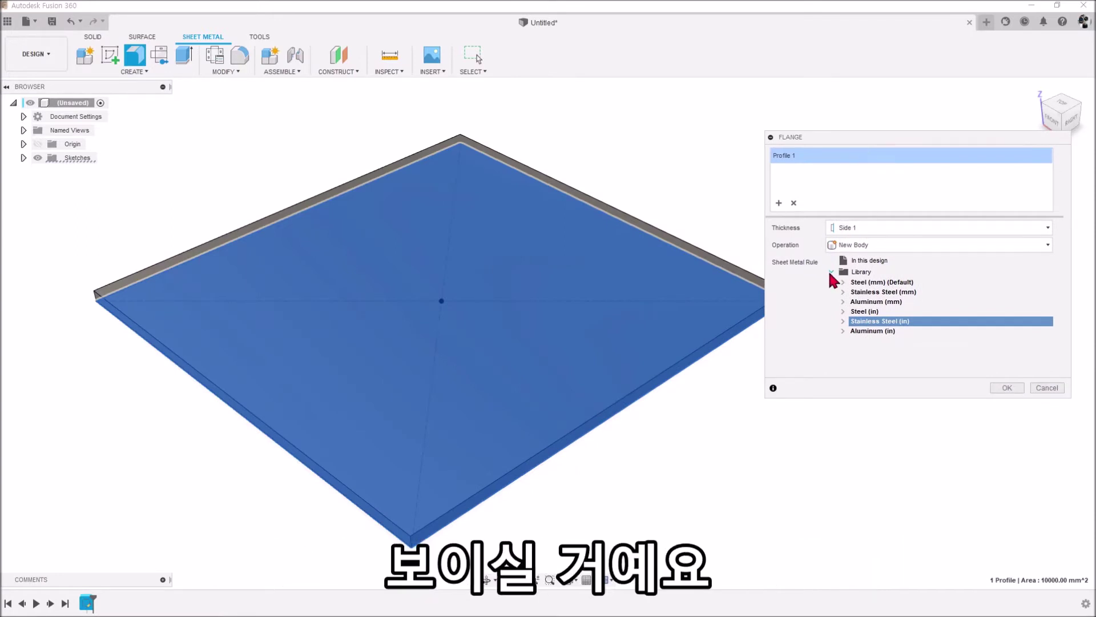
left_click(853, 283)
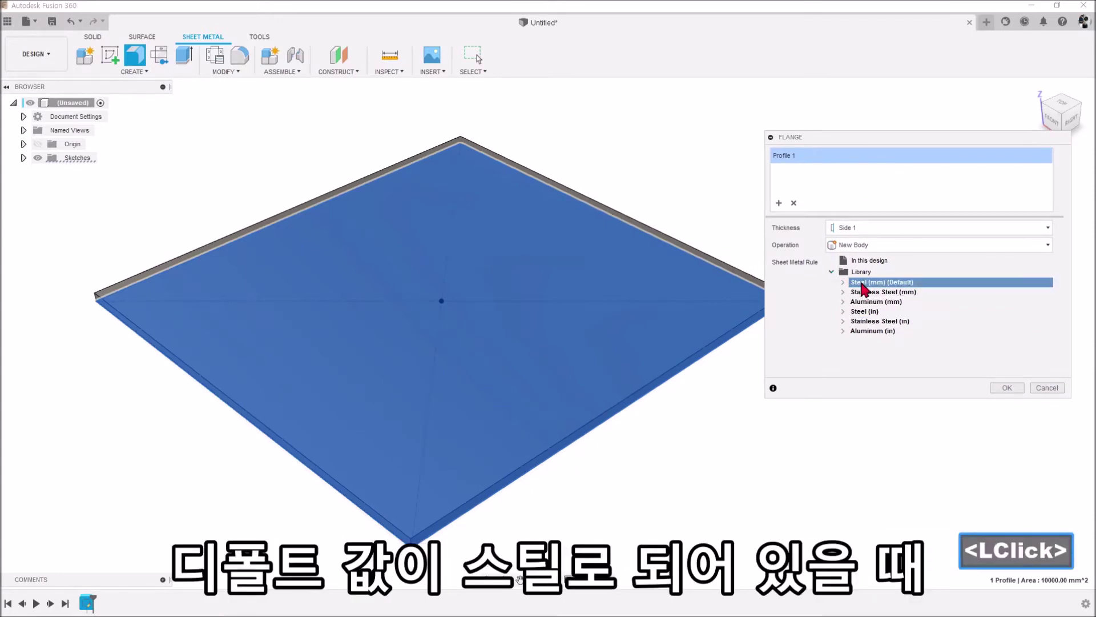
Examine the plate preview's thickness at a corner and the thickness value in the Steel (mm) rule.
scroll(737, 343, "up", 1)
middle_click_drag(741, 350, 659, 297)
scroll(740, 291, "up", 3)
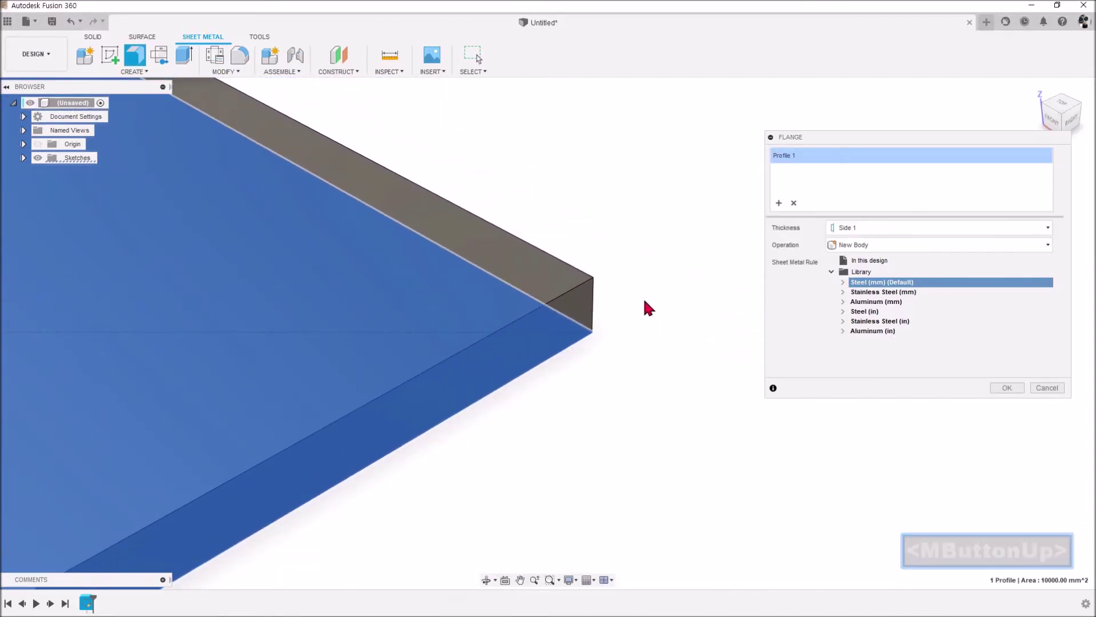
left_click(842, 282)
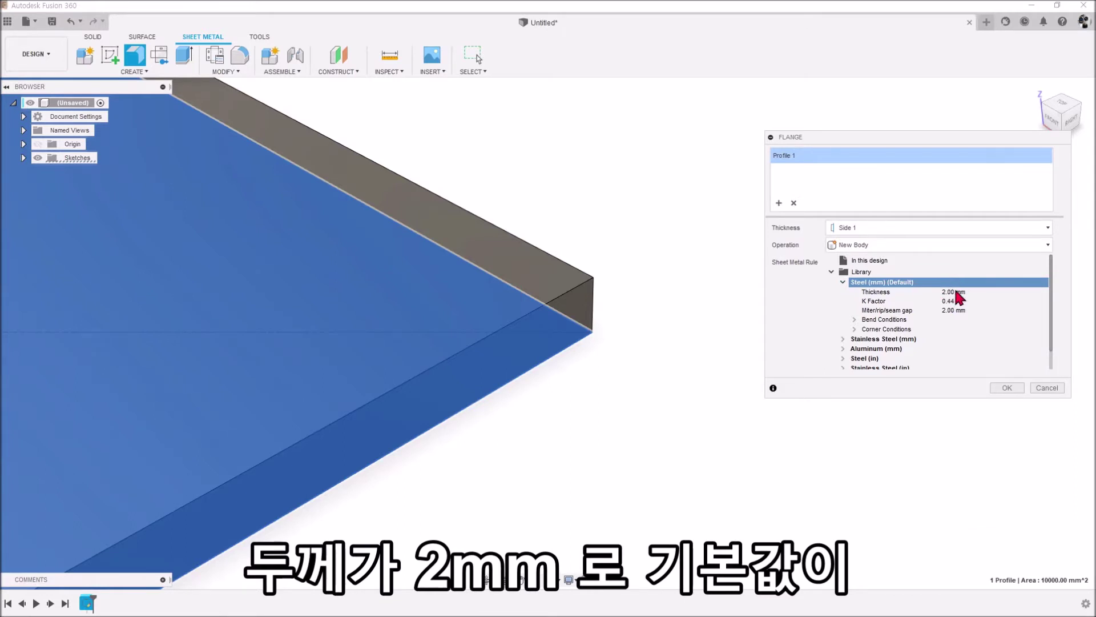
left_click(844, 282)
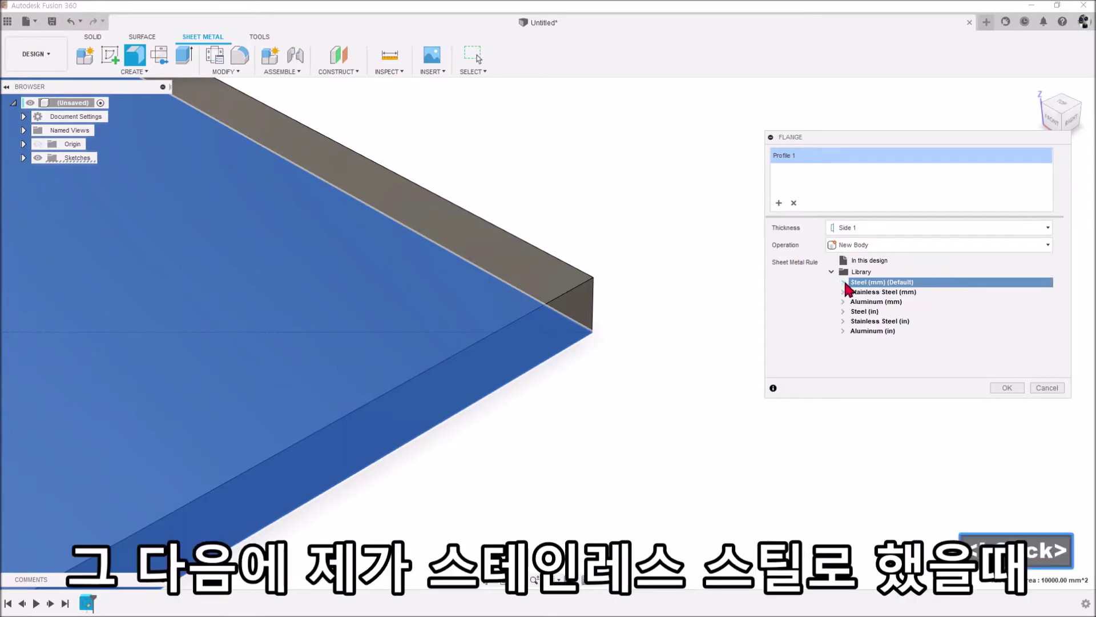
Compare the Stainless Steel (mm) and Aluminum (mm) rule values, and create the base plate with the Steel (mm) rule.
left_click(874, 292)
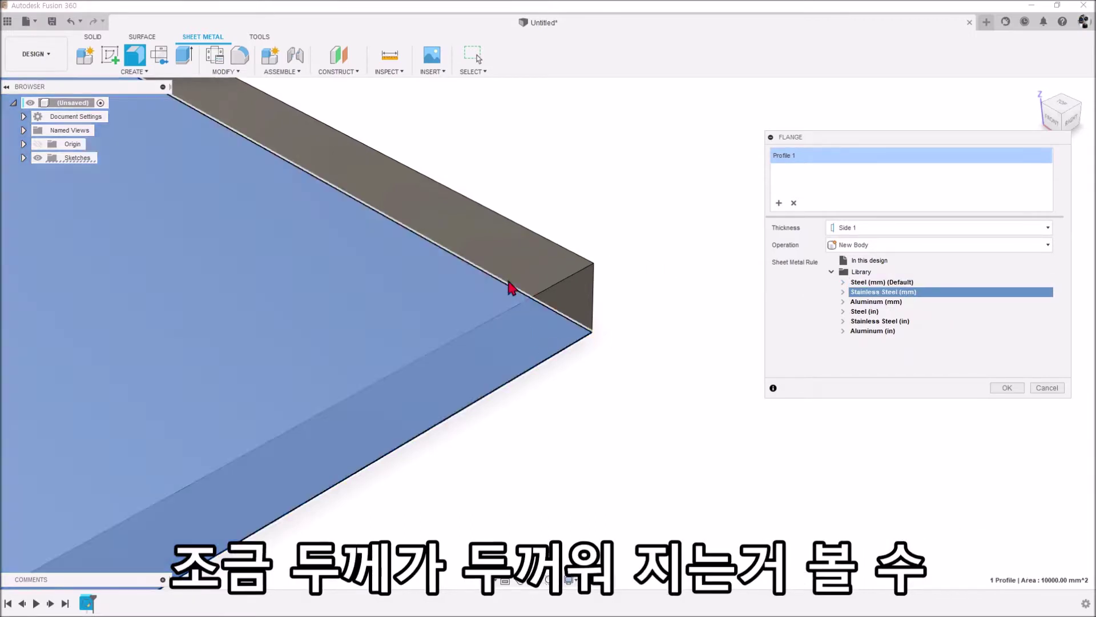
left_click(843, 292)
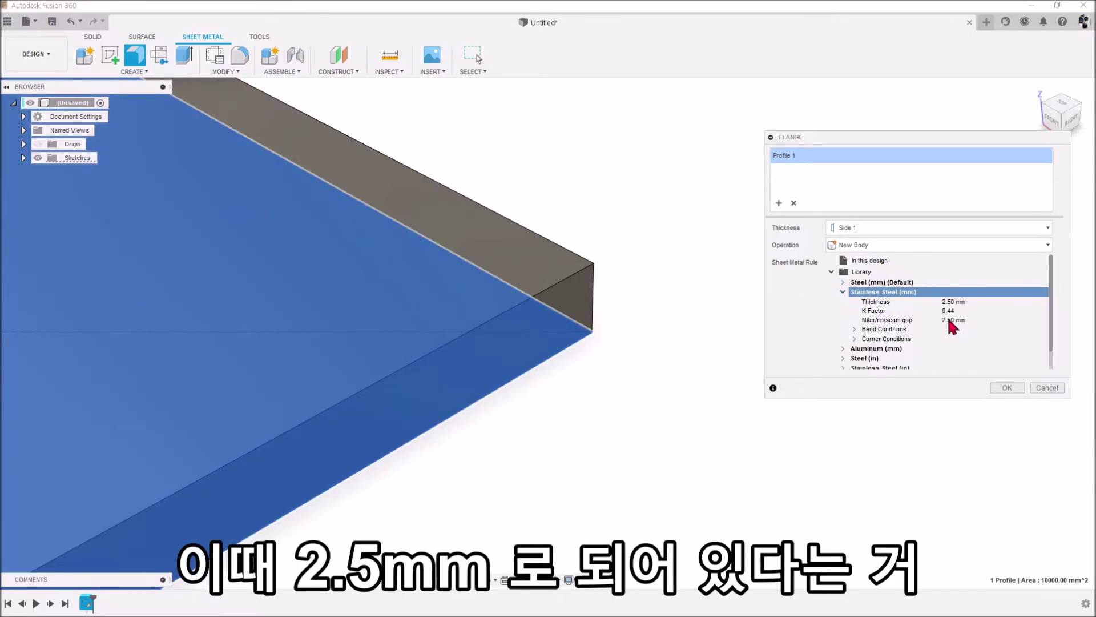
left_click(871, 302)
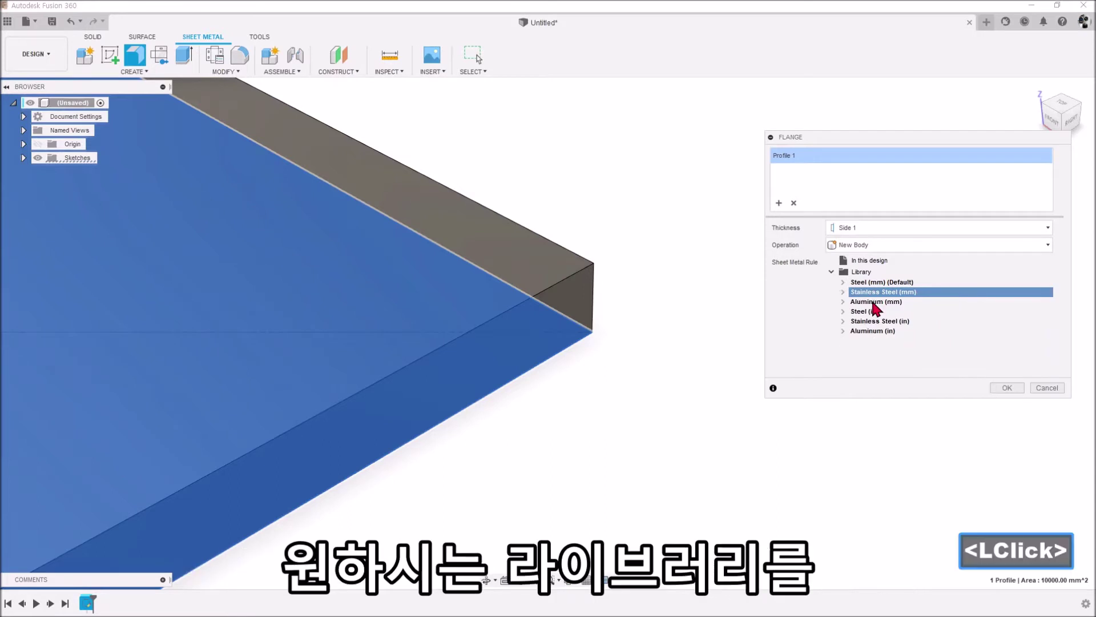
left_click(843, 302)
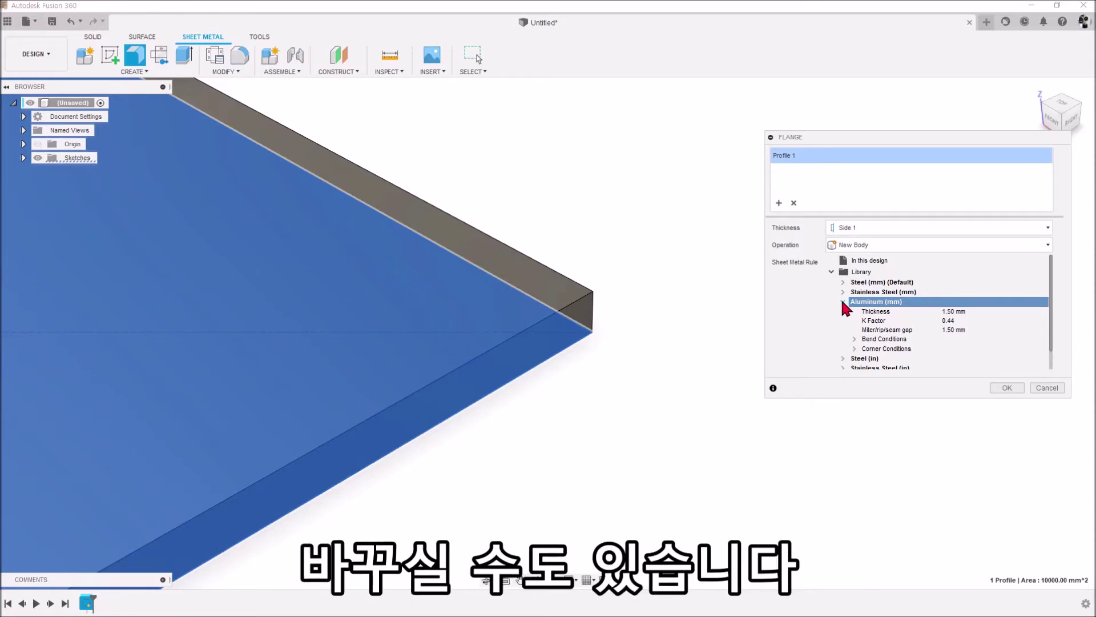
left_click(843, 302)
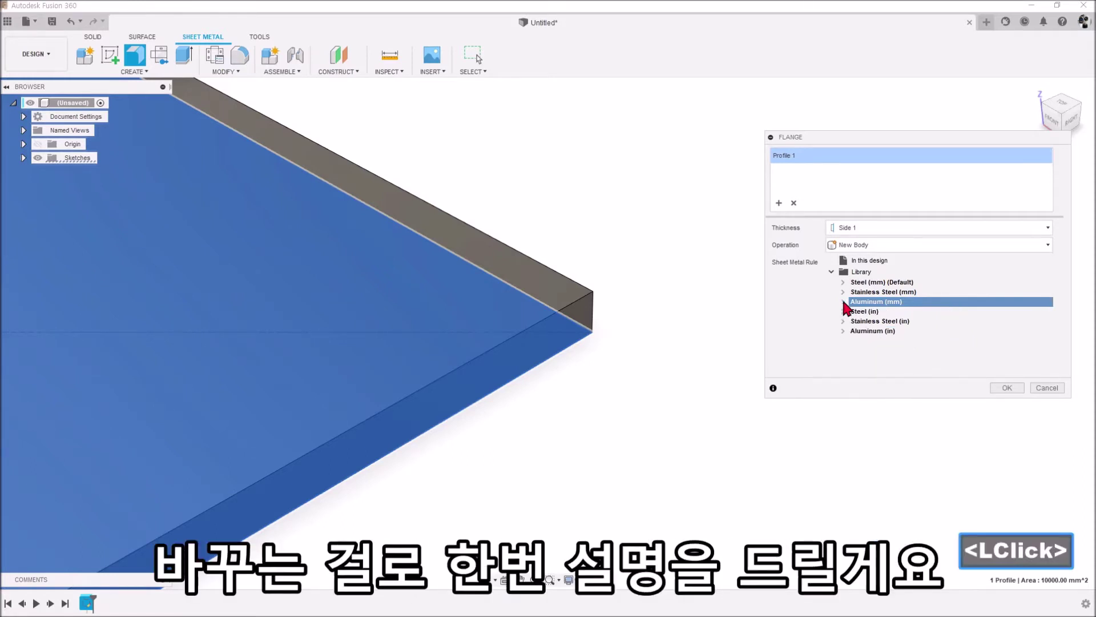
left_click(880, 283)
left_click(1003, 387)
Measure the plate's thickness along the short vertical edge at its front corner.
left_click(390, 55)
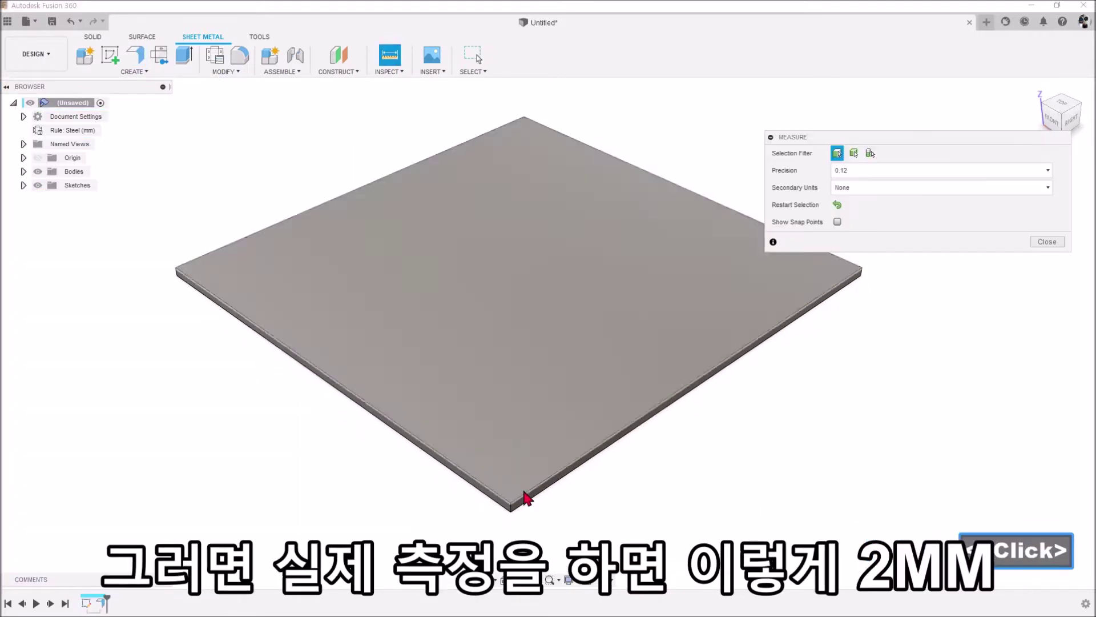
scroll(526, 502, "up", 5)
left_click(439, 346)
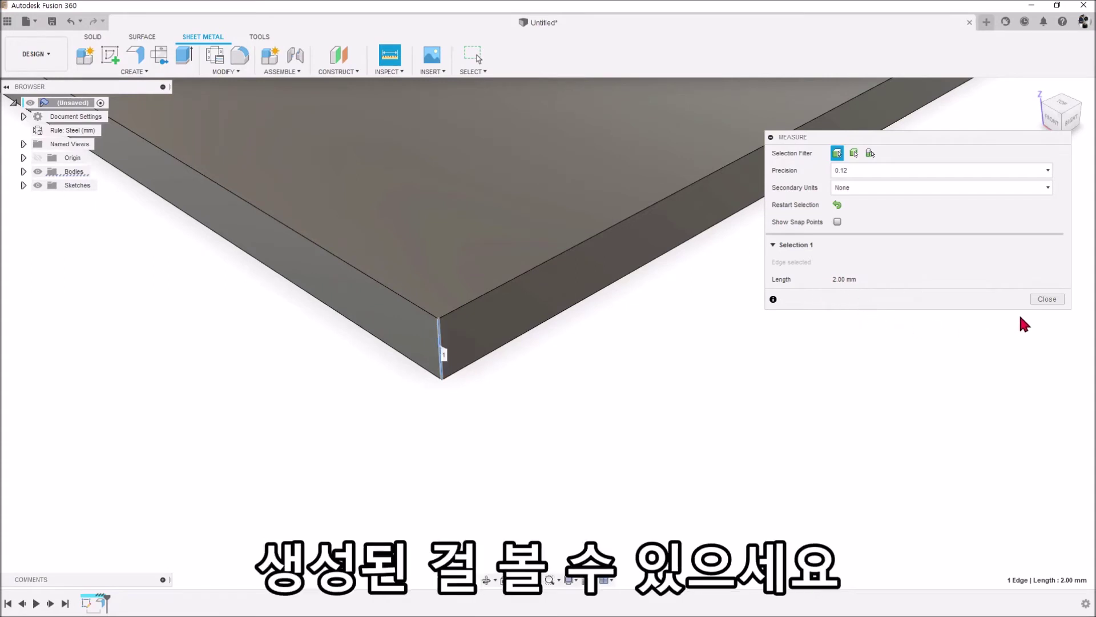
left_click(1047, 299)
middle_click(582, 444)
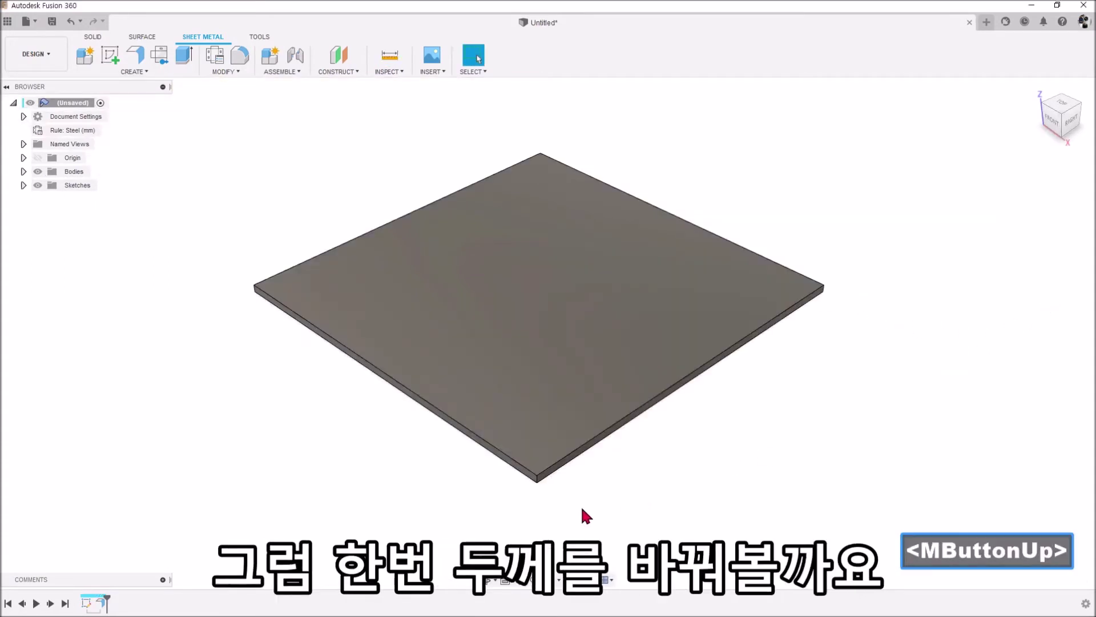
Add 20 mm flanges on two opposite plate edges, narrowing the second one with the Symmetric extent.
scroll(593, 508, "up", 1)
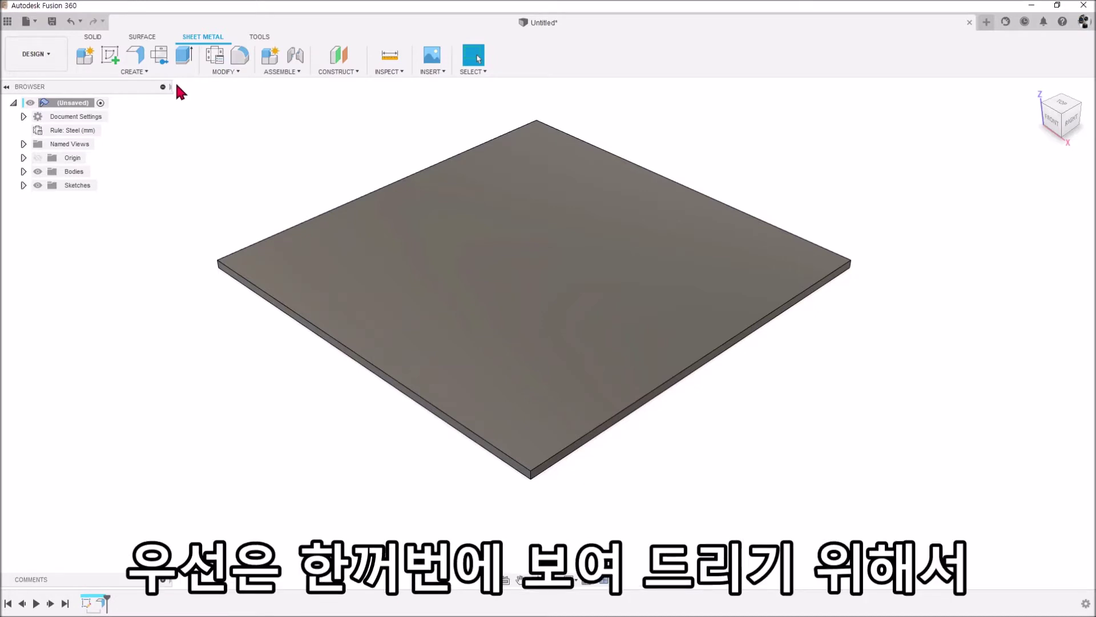
left_click(135, 55)
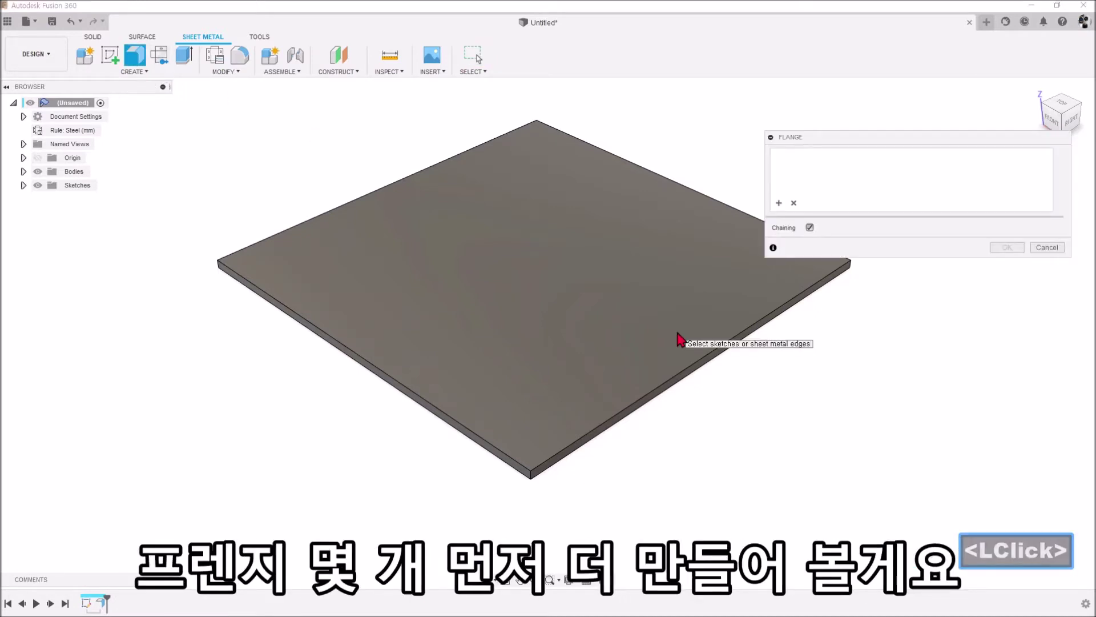
left_click(693, 364)
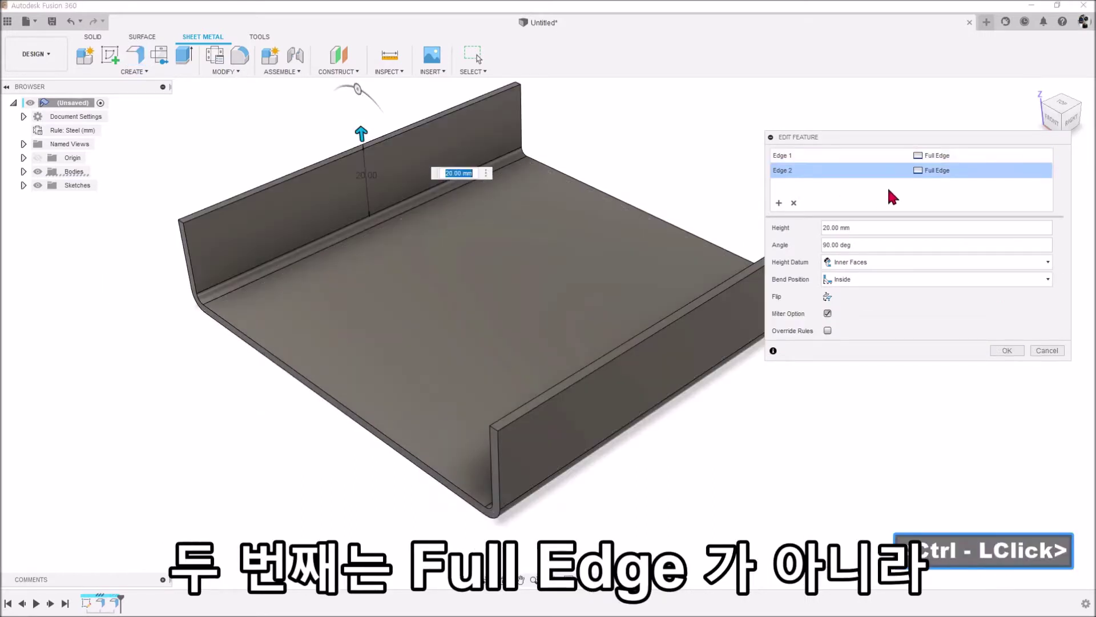
left_click(942, 171)
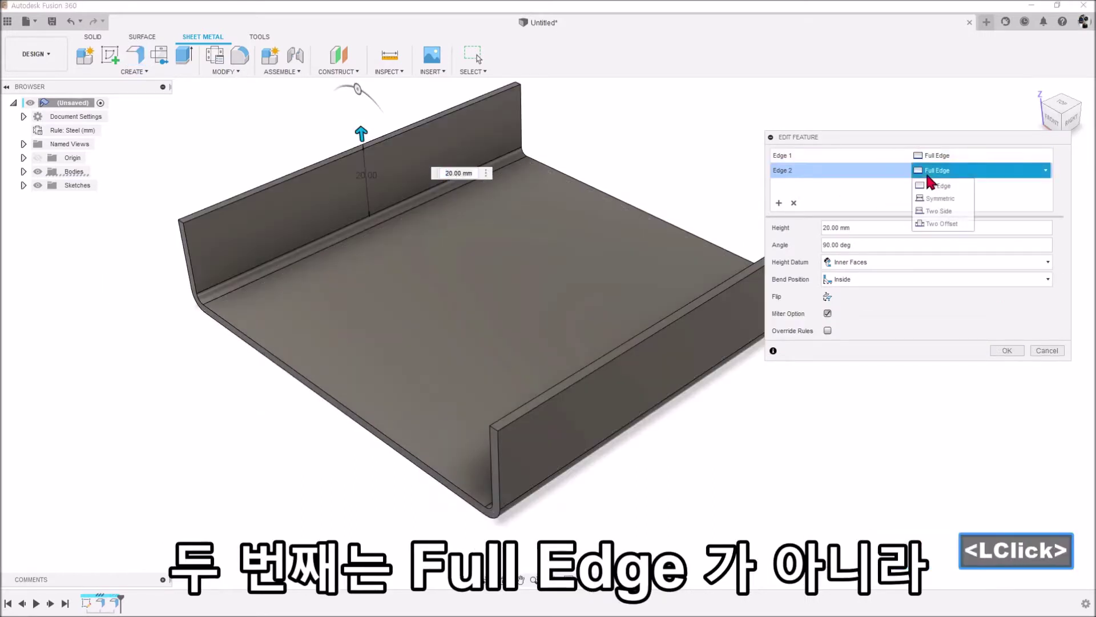
left_click(942, 198)
left_click_drag(517, 150, 453, 176)
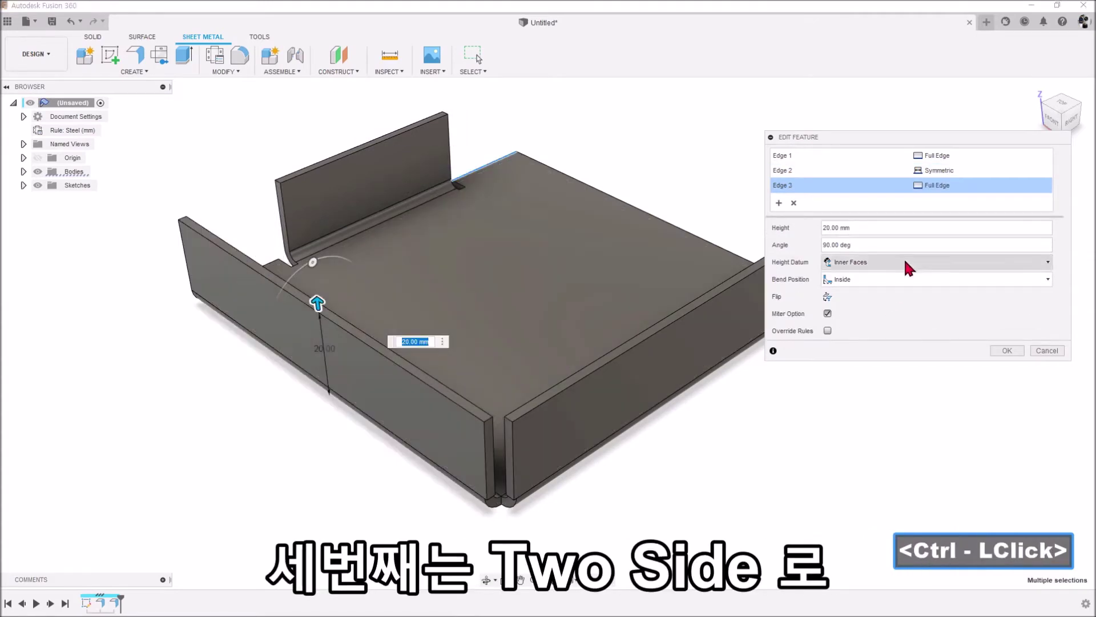
Give the third edge's flange a Two Side extent with distances of 30 mm and 45 mm.
left_click(939, 185)
left_click(942, 226)
left_click_drag(187, 292, 237, 317)
mouse_move(507, 522)
left_mouse_down()
mouse_move(460, 484)
mouse_move(490, 513)
left_mouse_up()
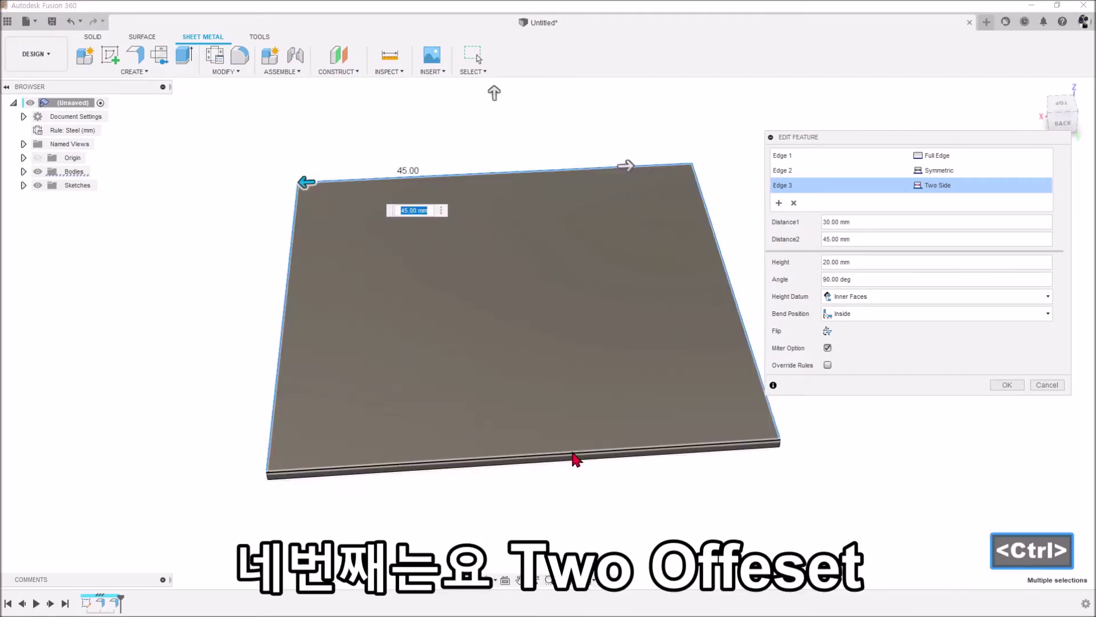
Add the fourth edge's flange with a Two Offset extent, using offsets of -20 mm and -15 mm, and finish the feature edit.
left_click(575, 457, "ctrl")
left_click(936, 199)
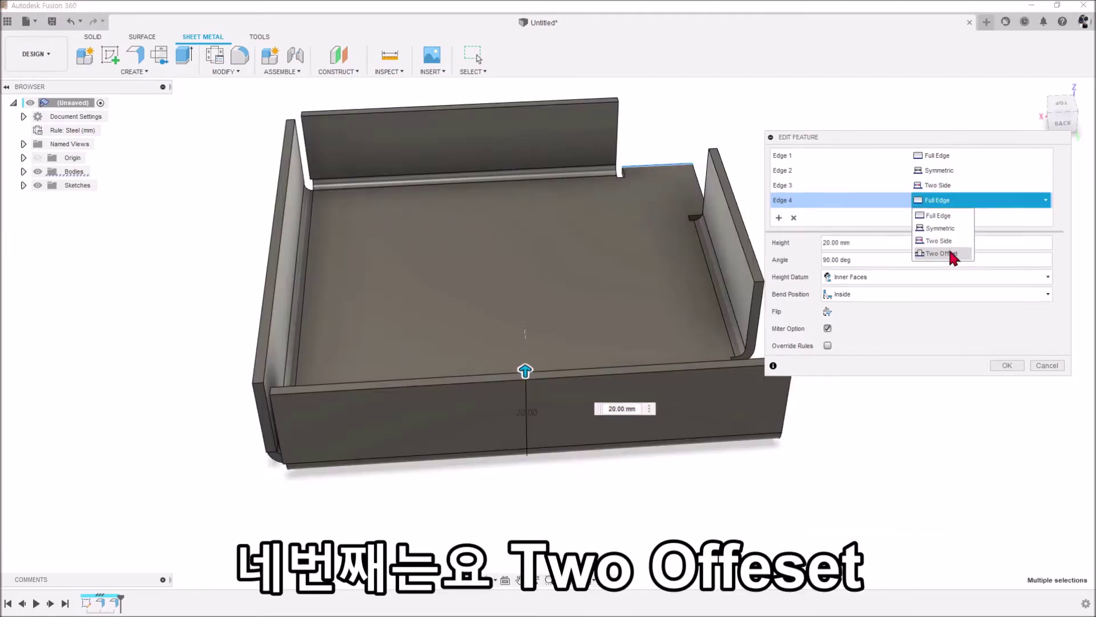
left_click(937, 252)
left_click_drag(268, 481, 368, 471)
middle_click_drag(775, 453, 706, 443)
left_click_drag(706, 443, 639, 461)
left_click_drag(315, 470, 337, 465)
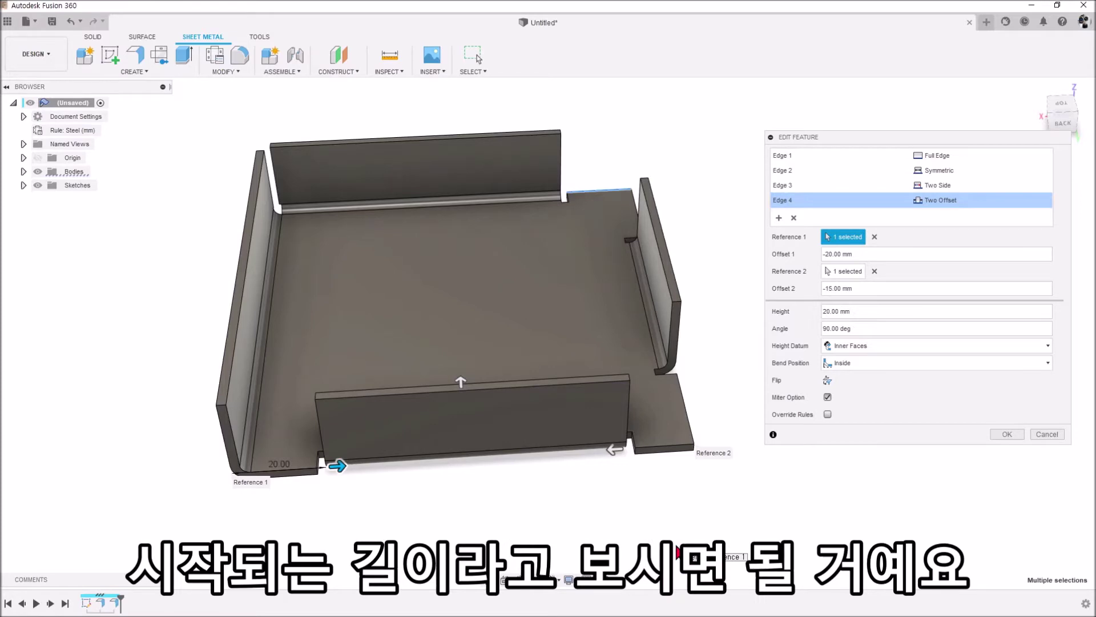
mouse_move(684, 537)
middle_mouse_down("shift")
mouse_move(674, 528)
mouse_move(698, 523)
middle_mouse_up("shift")
left_click(1006, 434)
Measure the thickness between the two long upper edges of the Symmetric flange.
scroll(718, 155, "up", 3)
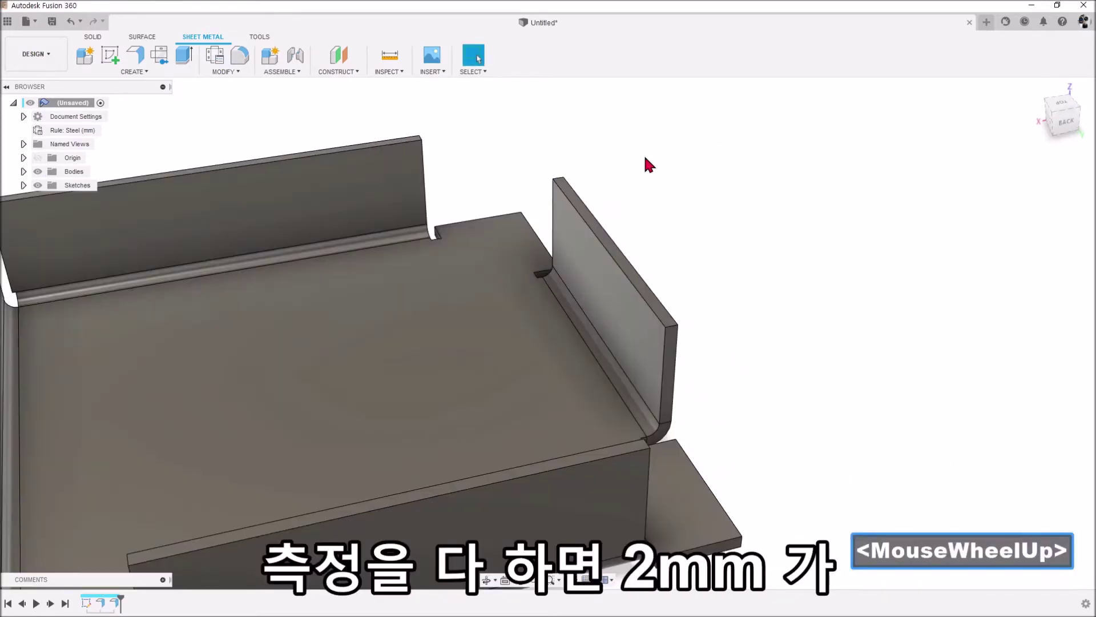
scroll(725, 154, "down", 3)
left_click(390, 56)
scroll(663, 237, "up", 3)
left_click(661, 251)
left_click(673, 244)
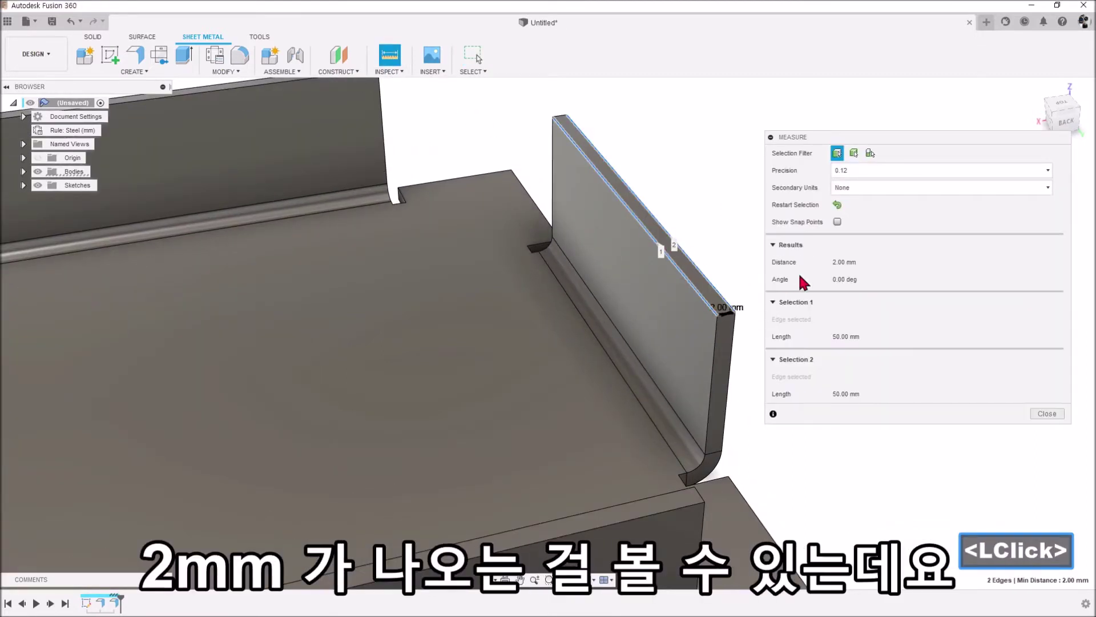
left_click(1048, 414)
Measure the inner bend radius on the arc edge at the end of the same flange.
scroll(893, 314, "down", 3)
middle_click(892, 350)
middle_click_drag(892, 351, 892, 357, "shift")
scroll(892, 358, "up", 2)
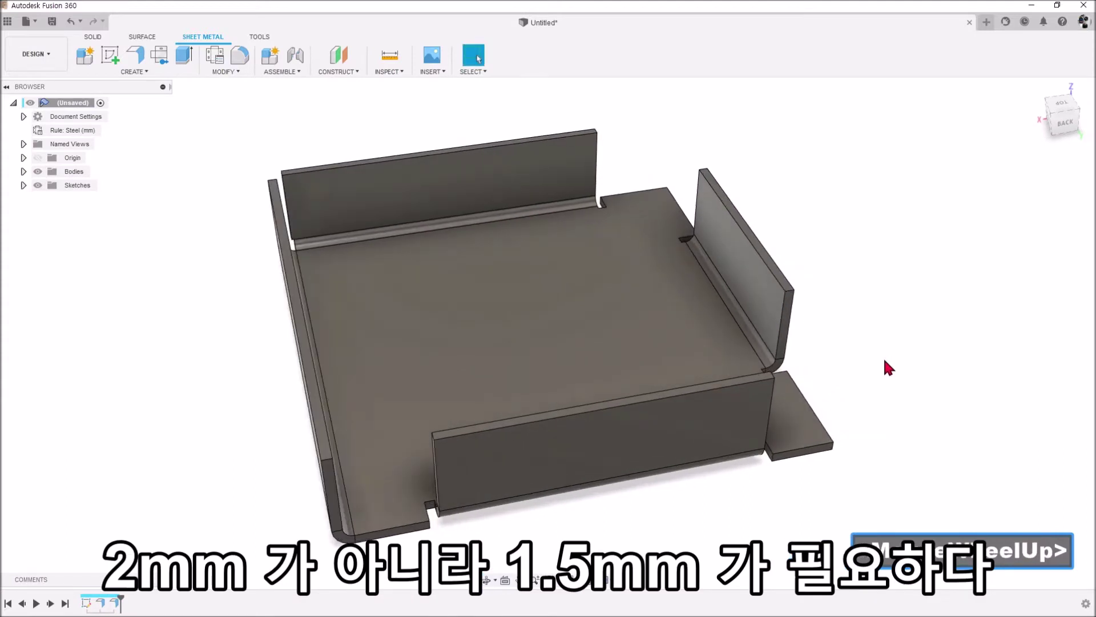
middle_click(720, 348)
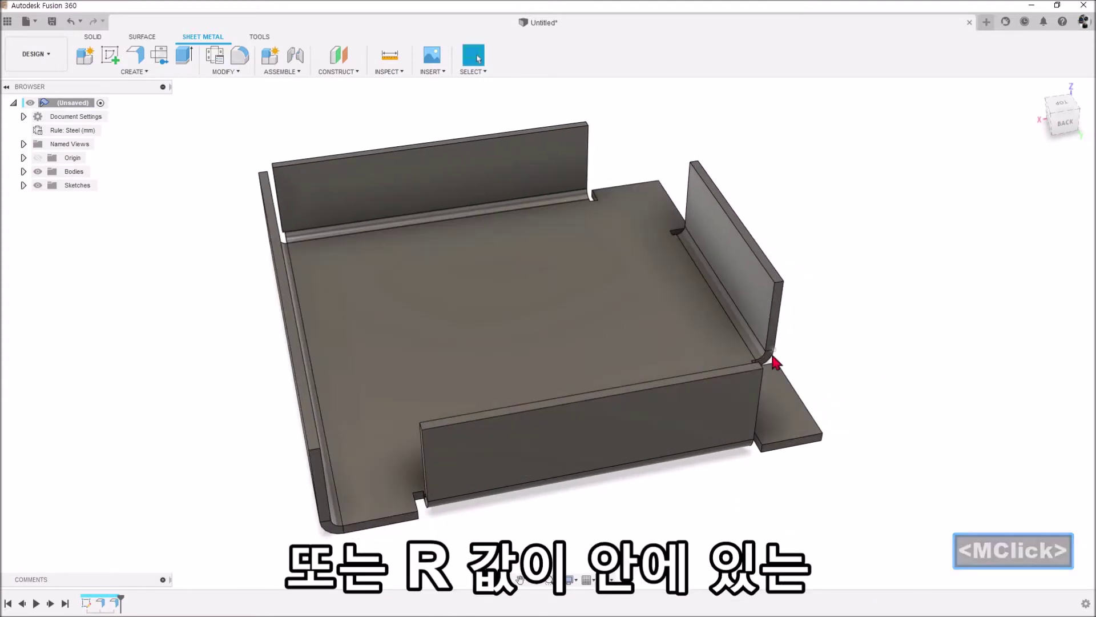
scroll(791, 361, "up", 3)
left_click(389, 55)
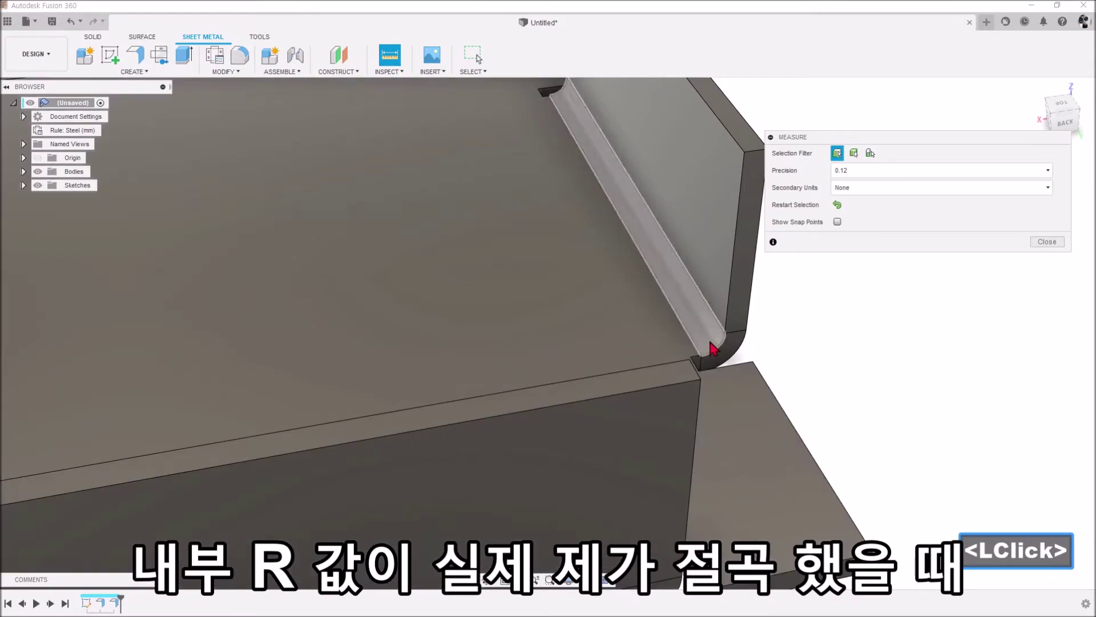
left_click(713, 351)
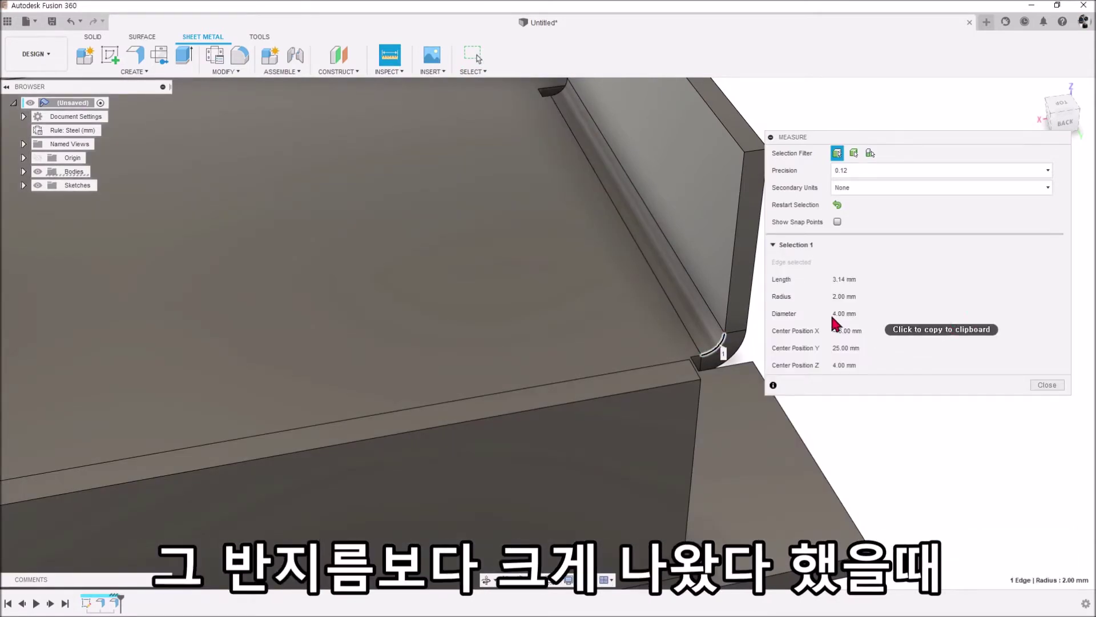
left_click(1047, 386)
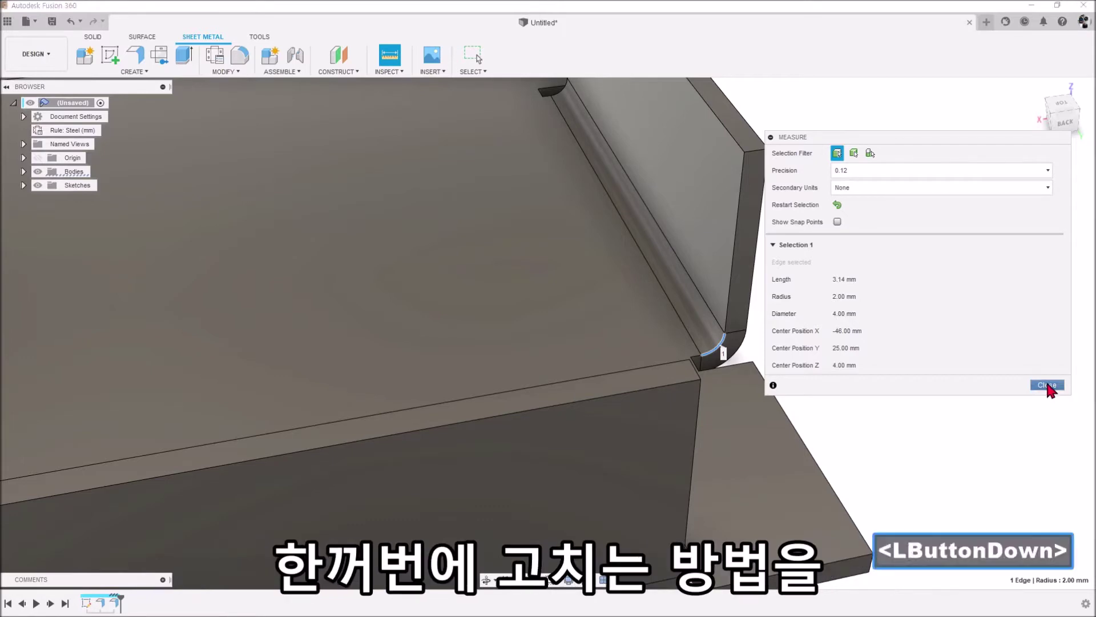
Open the sheet metal rules and expand the Steel (mm) rule used in this design.
scroll(842, 291, "down", 5)
middle_click_drag(871, 288, 873, 296)
left_click(226, 72)
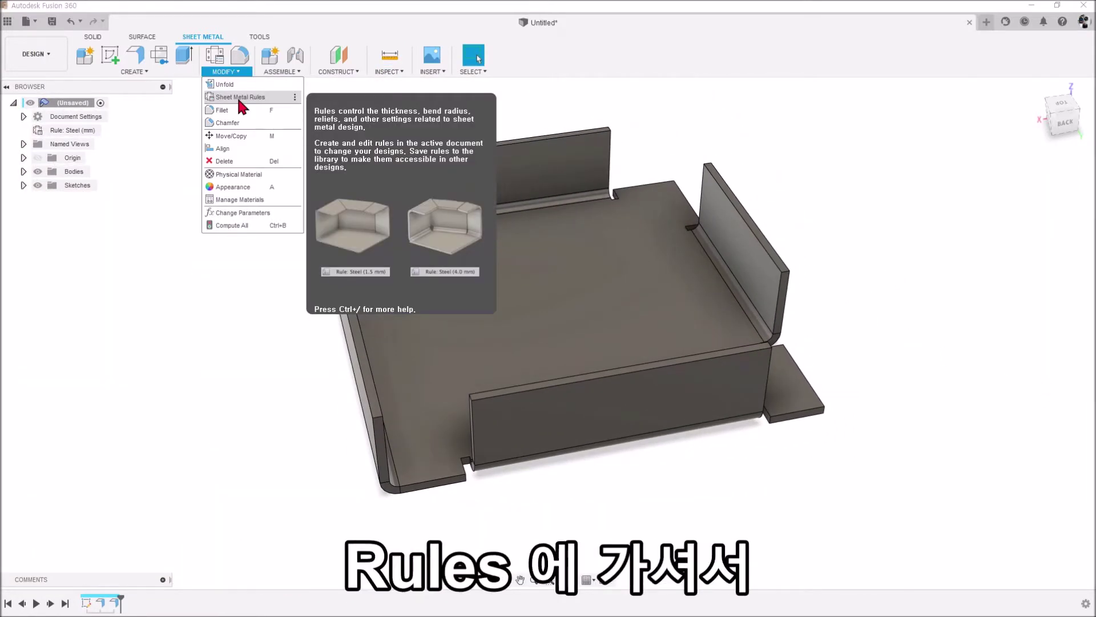
left_click(238, 99)
left_click_drag(940, 139, 881, 138)
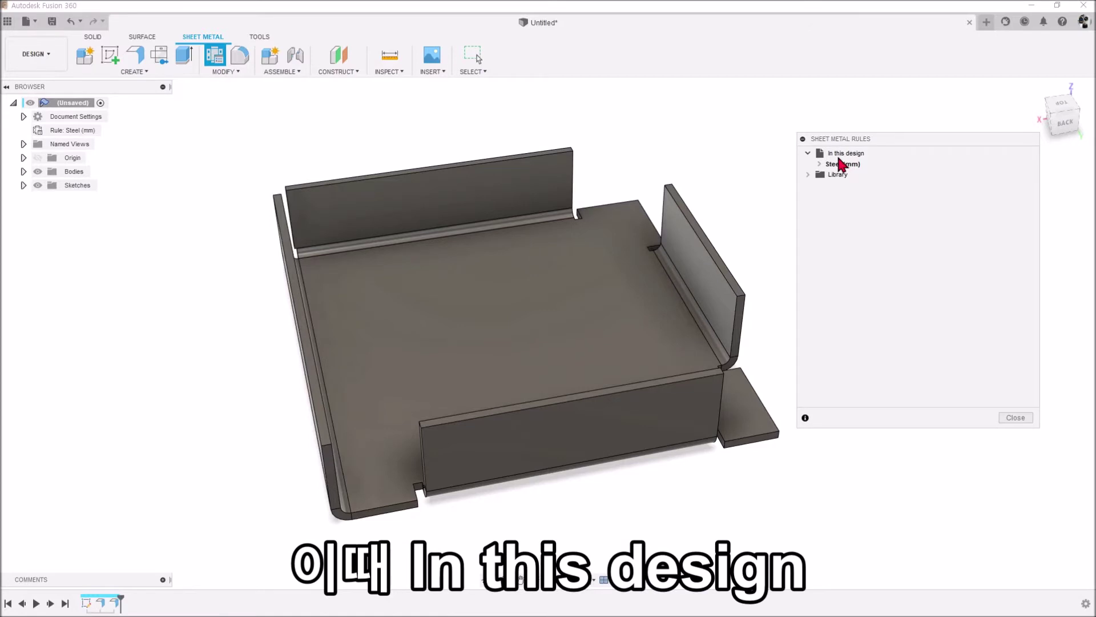
mouse_move(841, 165)
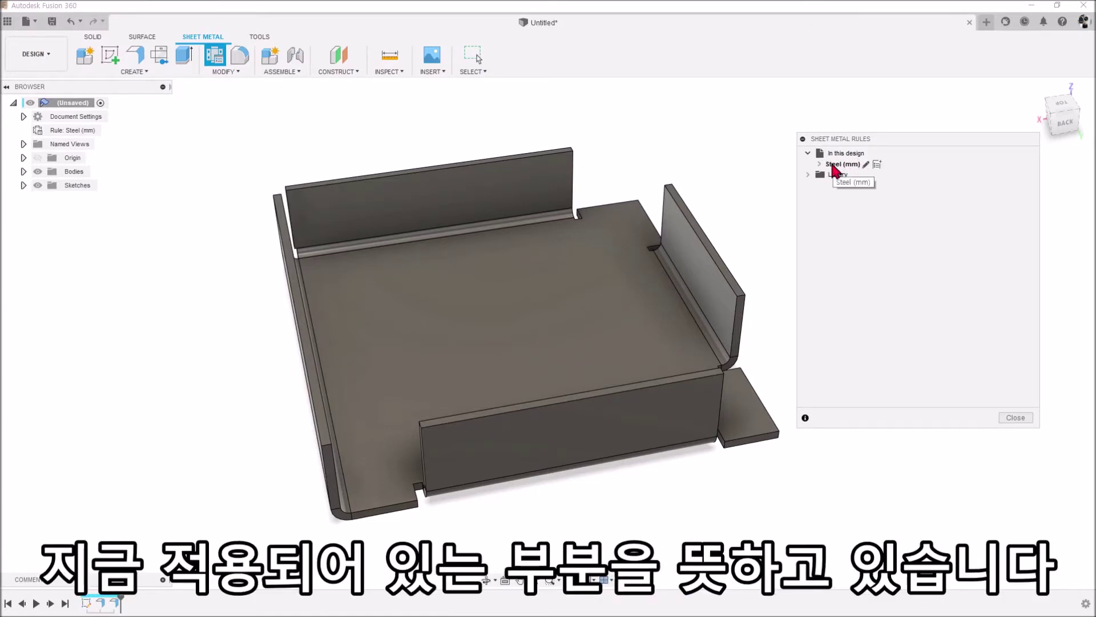
left_click(820, 164)
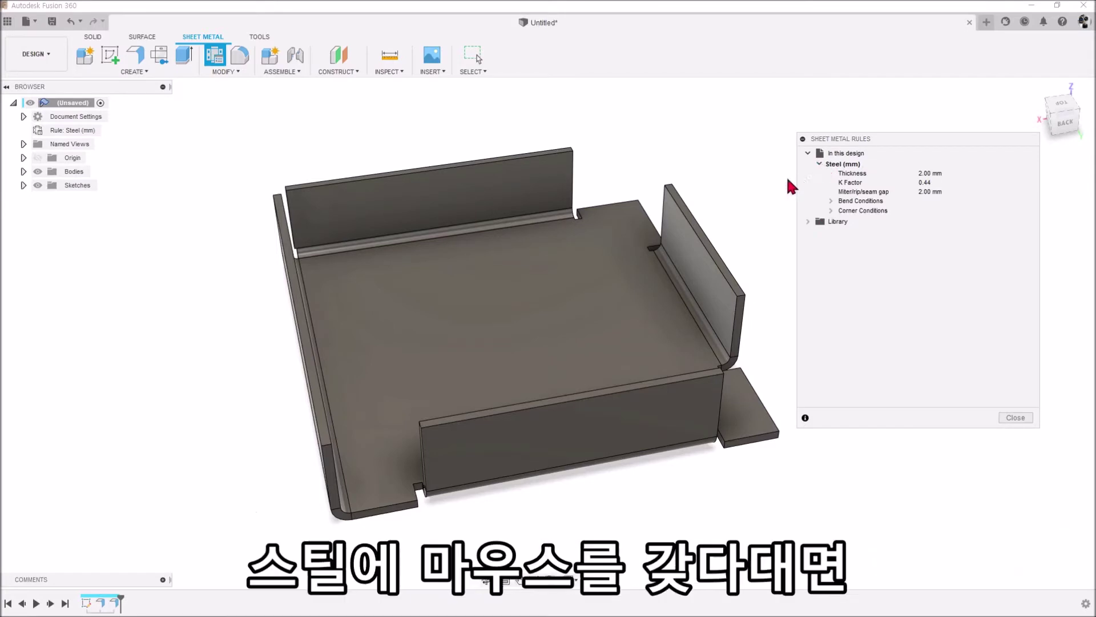
Edit the Steel (mm) rule to a thickness of 1.5 mm, save it and leave the sheet metal rules.
mouse_move(840, 164)
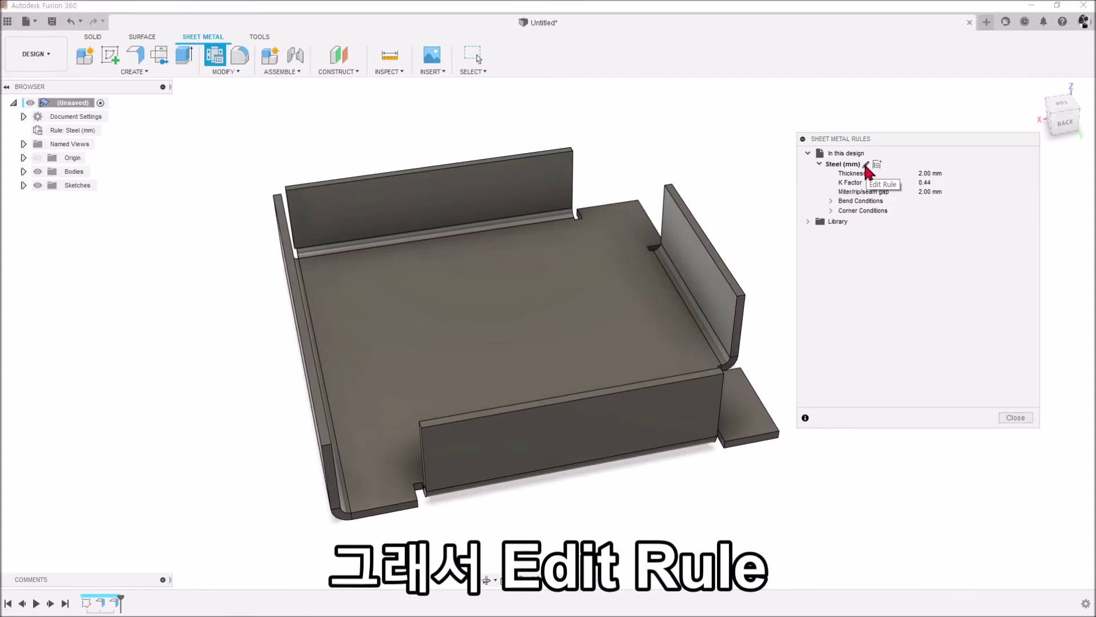
left_click(865, 164)
mouse_move(591, 194)
left_mouse_down()
mouse_move(759, 176)
mouse_move(684, 166)
left_mouse_up()
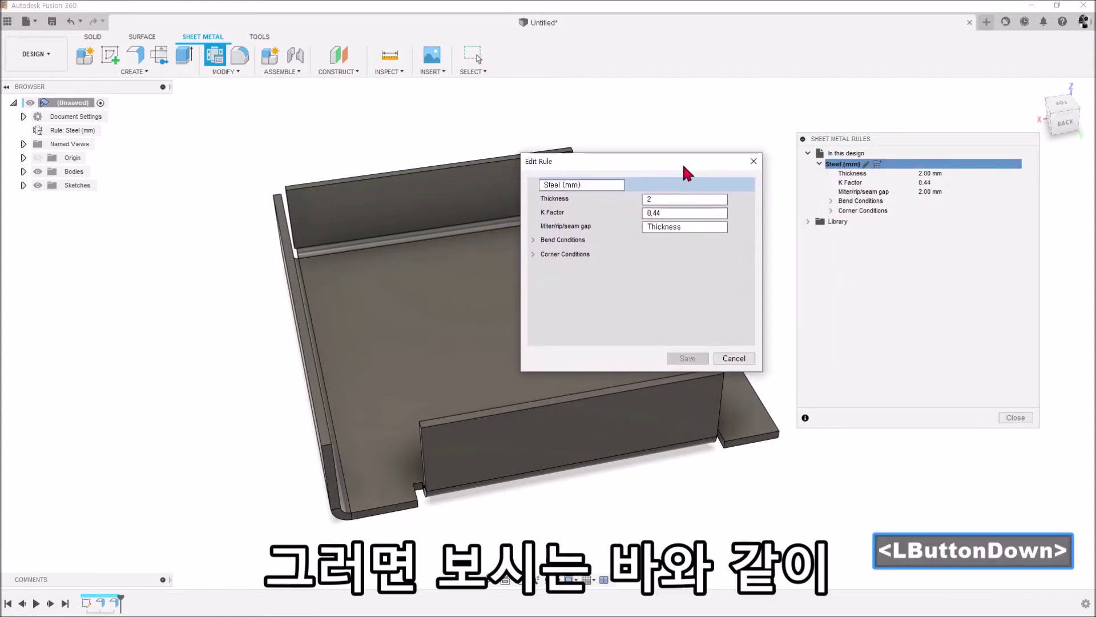
left_click(605, 187)
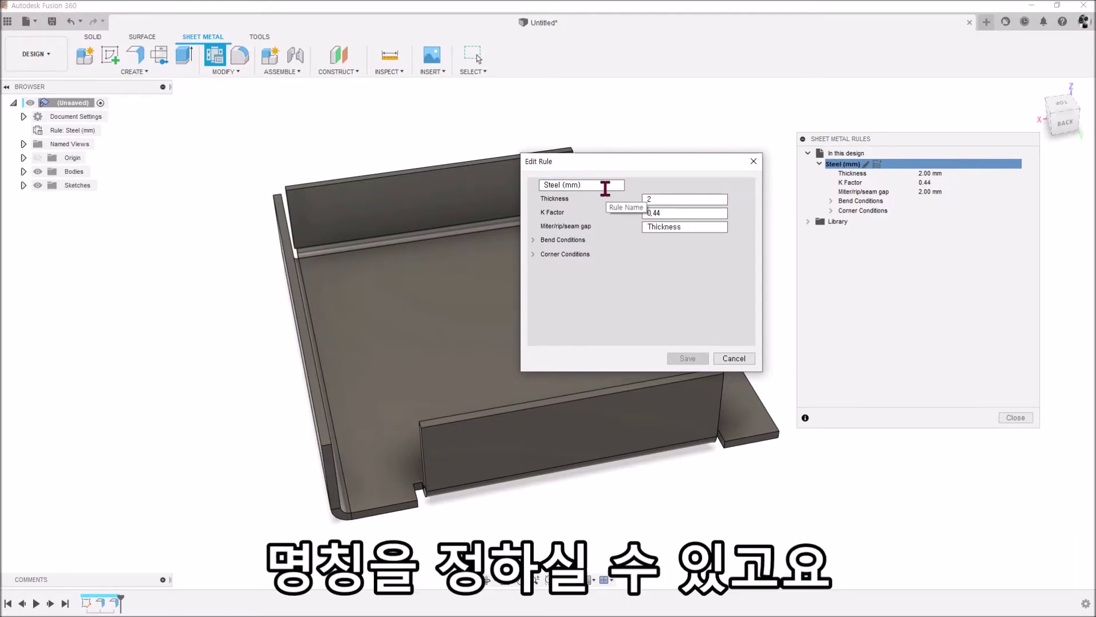
left_click_drag(652, 200, 646, 211)
type("1.5")
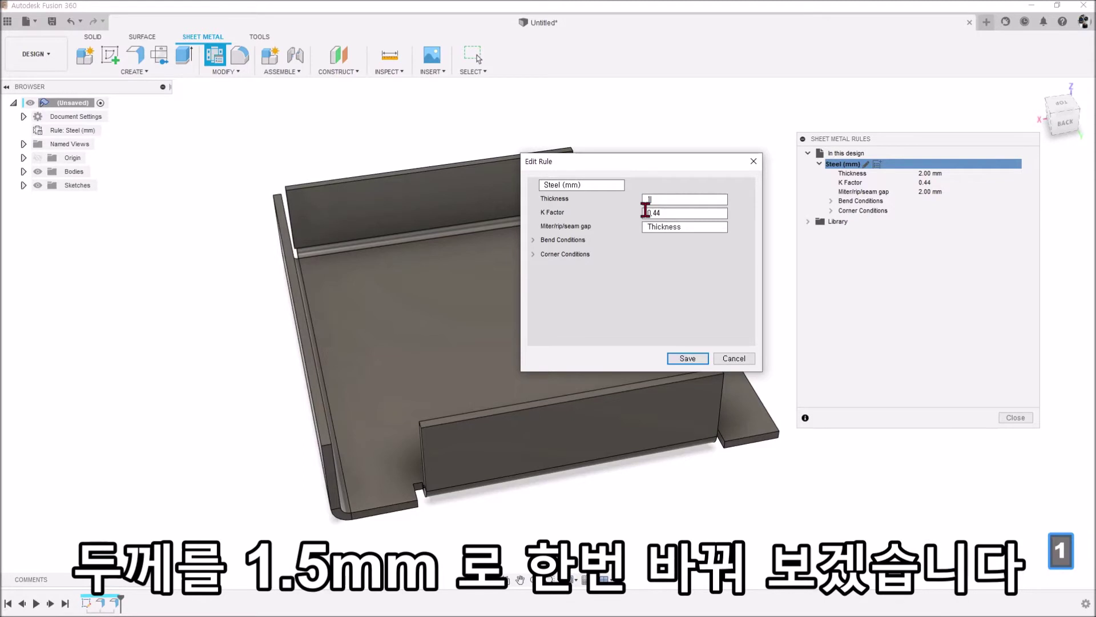
left_click_drag(682, 157, 894, 180)
scroll(726, 414, "up", 1)
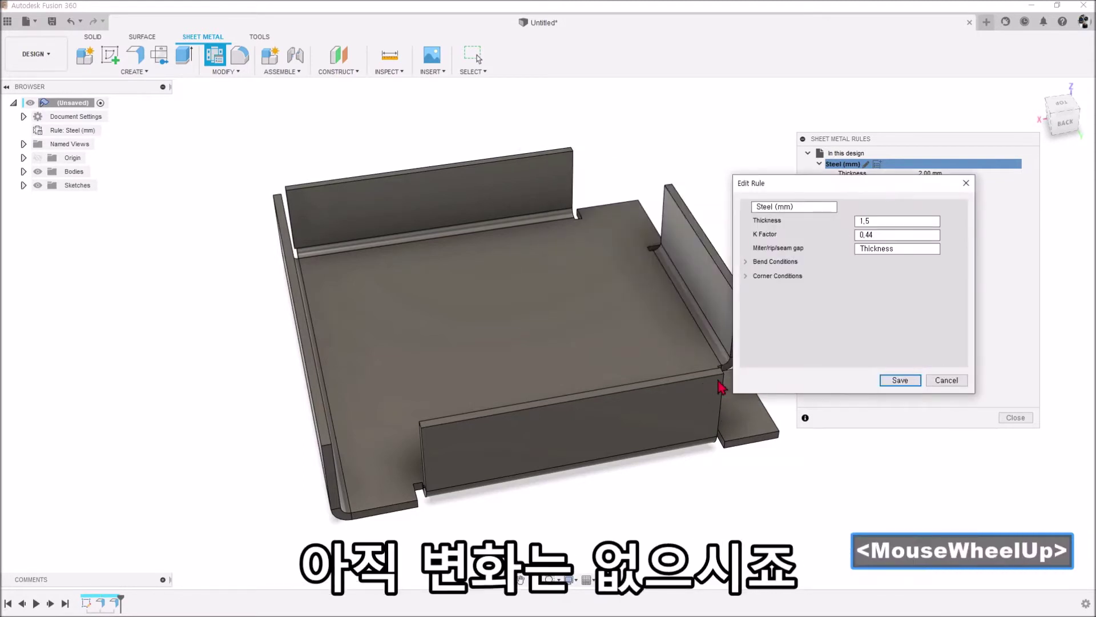
left_click(897, 376)
scroll(776, 343, "up", 2)
left_click(1015, 417)
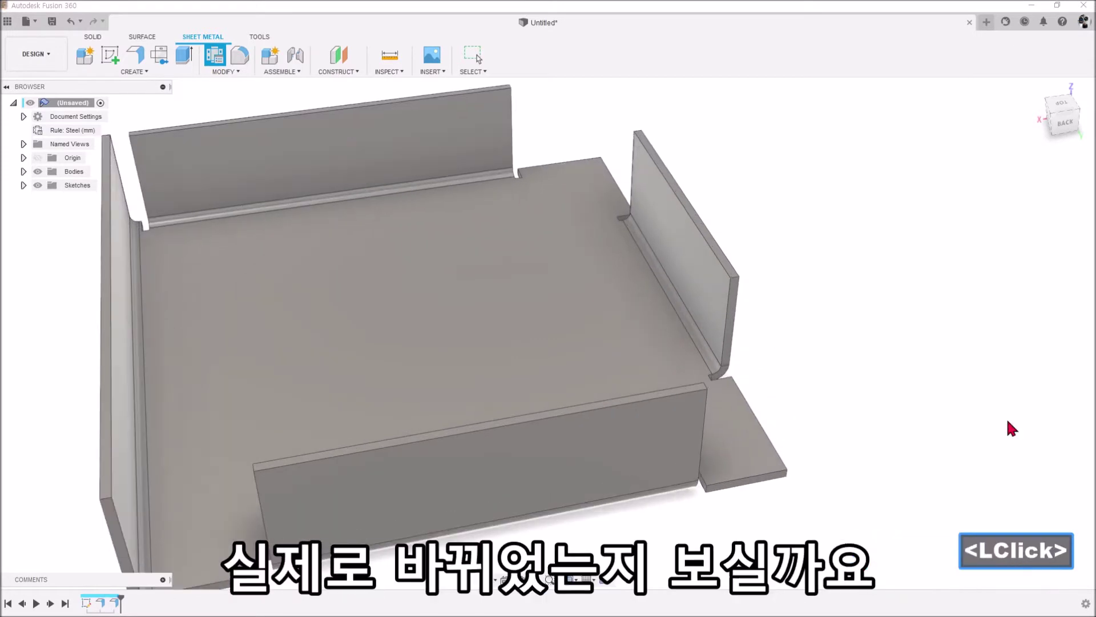
Measure the flange's thickness along the short edge at its upper corner.
left_click(390, 55)
scroll(649, 252, "up", 3)
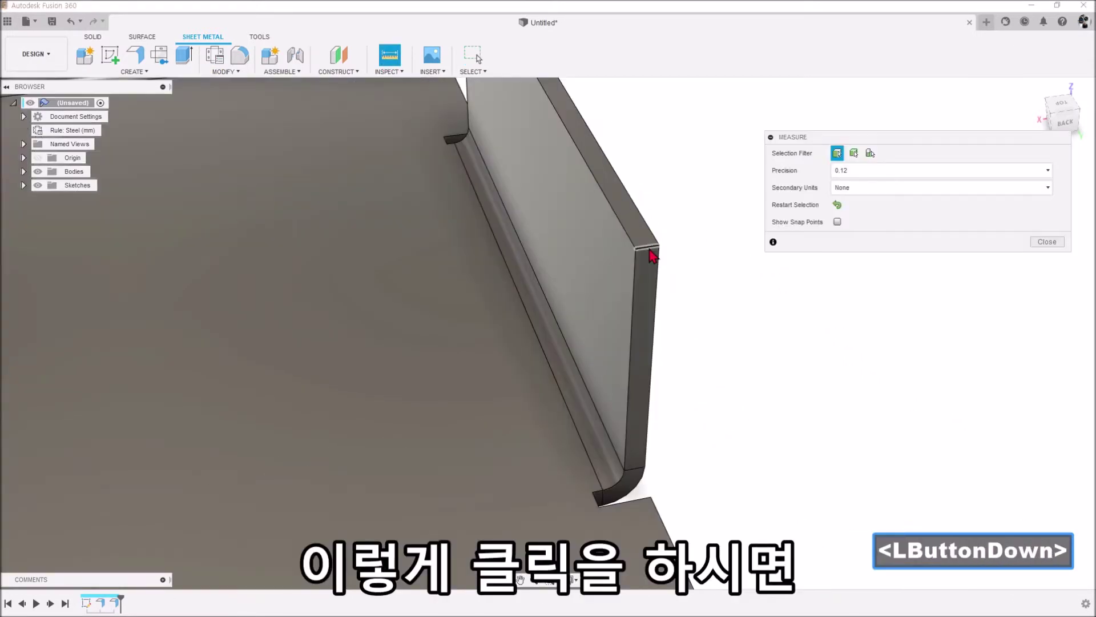
left_click(647, 249)
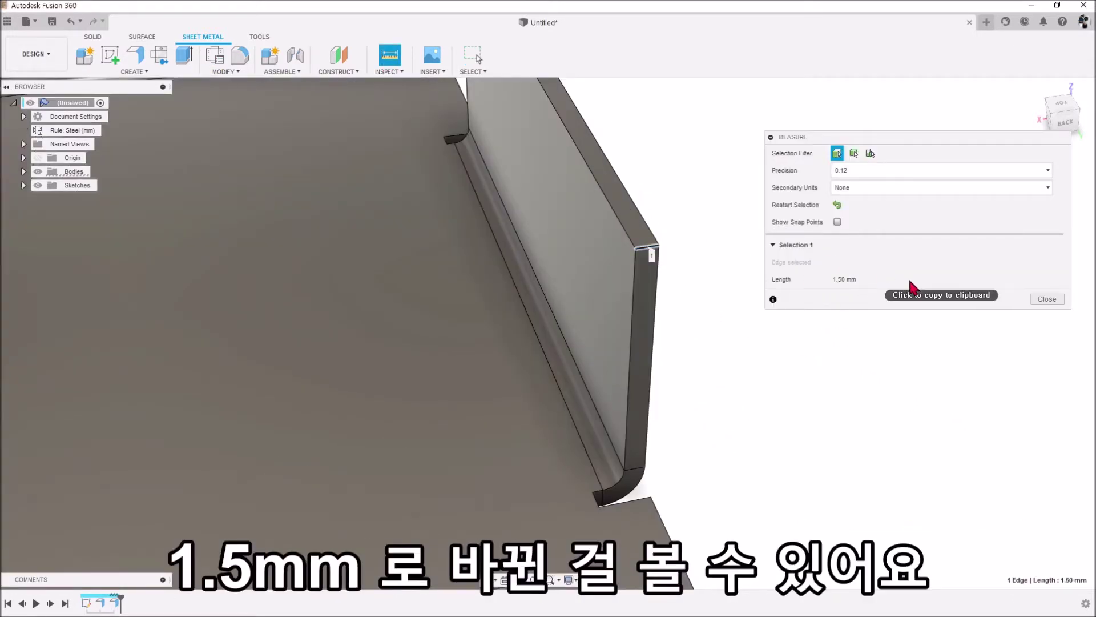
left_click(1046, 299)
Open the design's Steel (mm) sheet metal rule for editing again.
middle_click(657, 286)
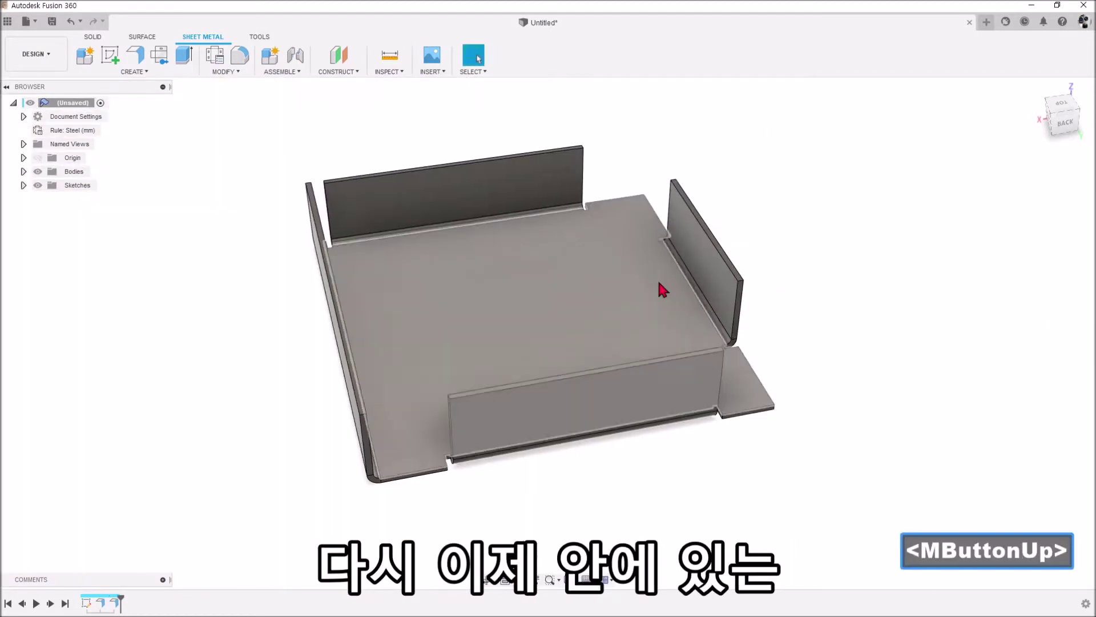
scroll(742, 354, "up", 6)
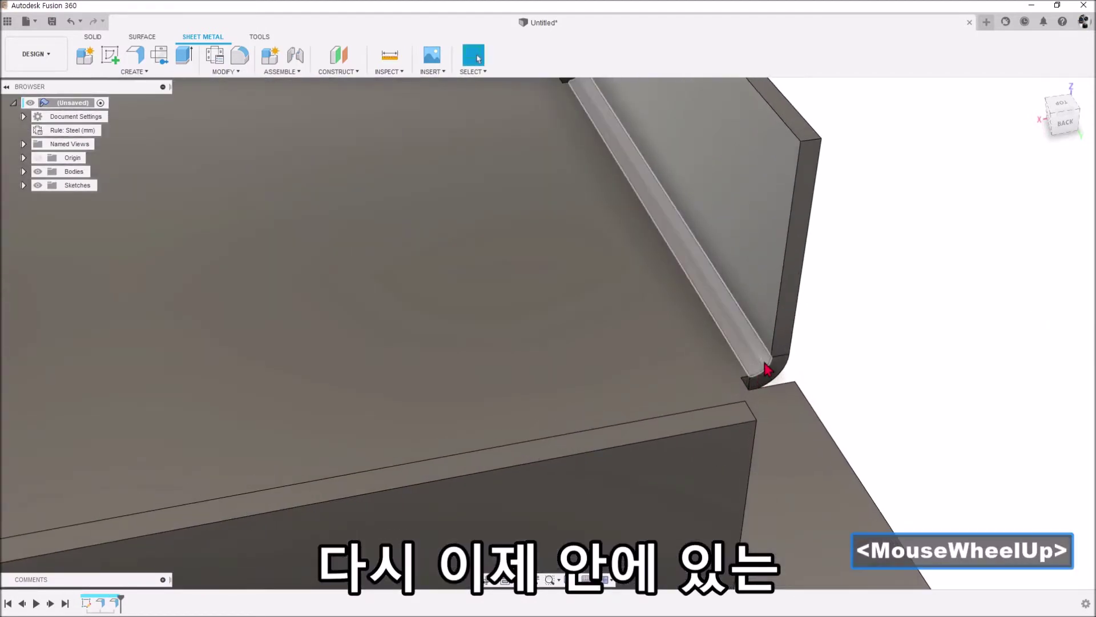
scroll(884, 311, "down", 6)
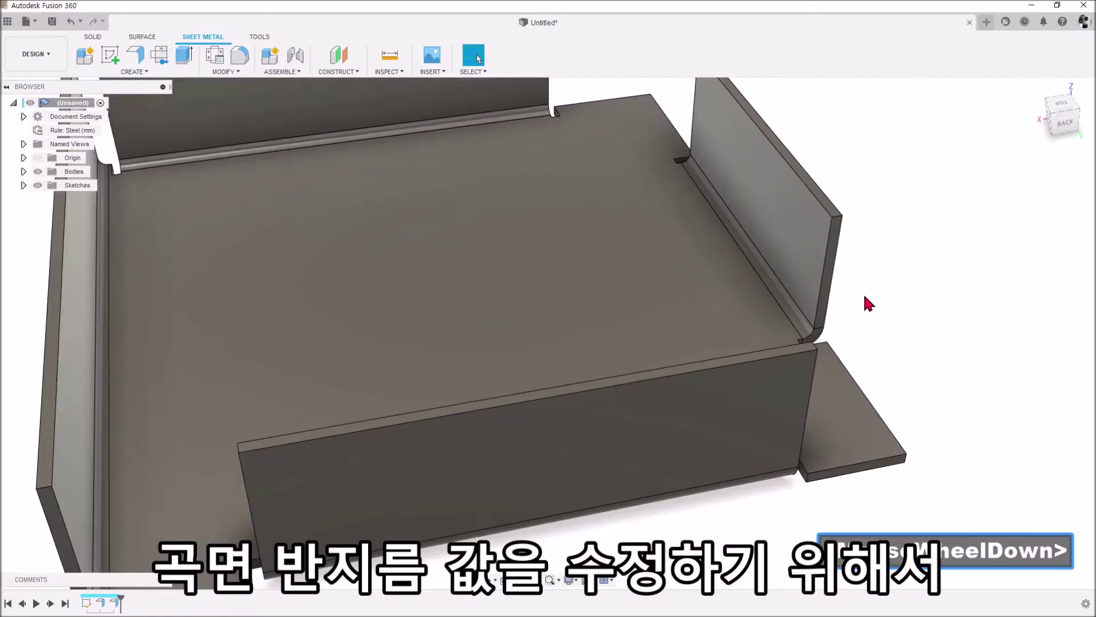
middle_click(917, 285)
left_click(227, 74)
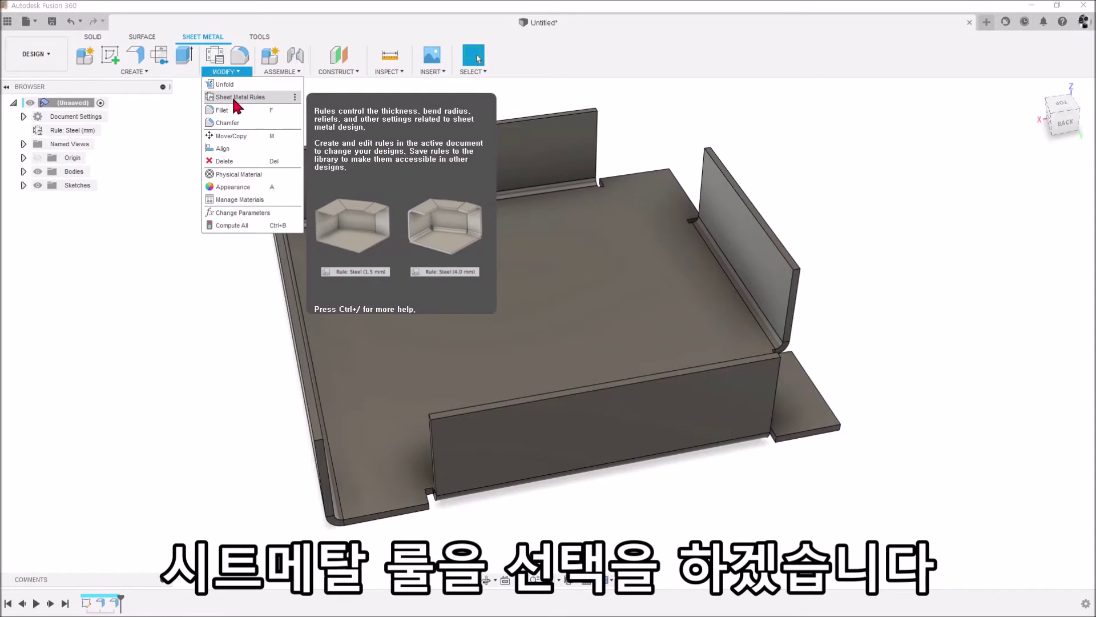
left_click(234, 98)
left_click(820, 164)
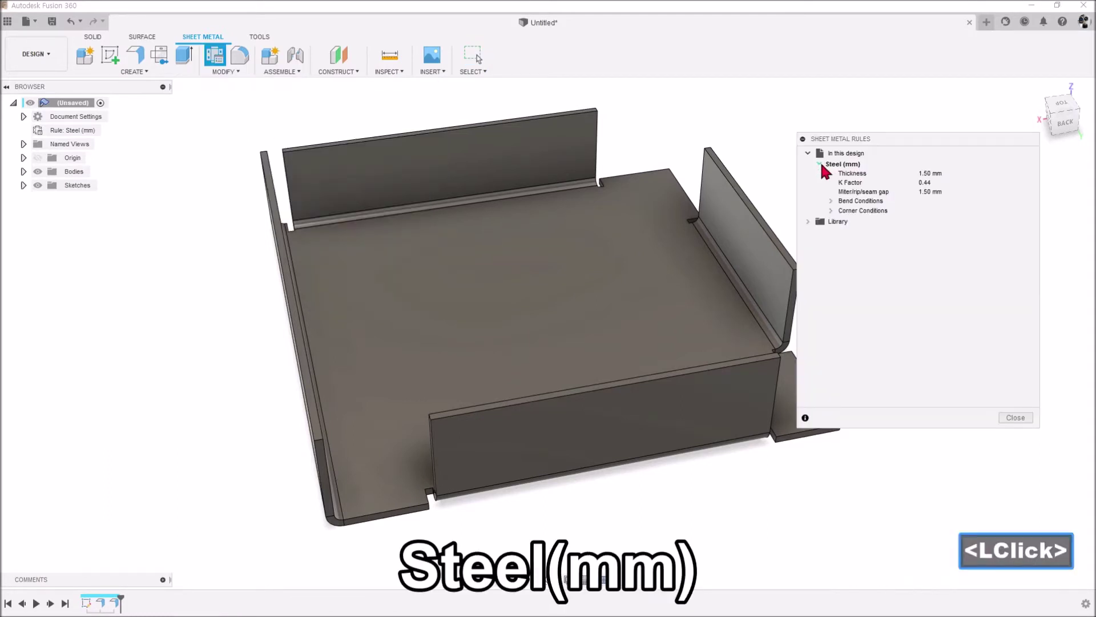
left_click(866, 164)
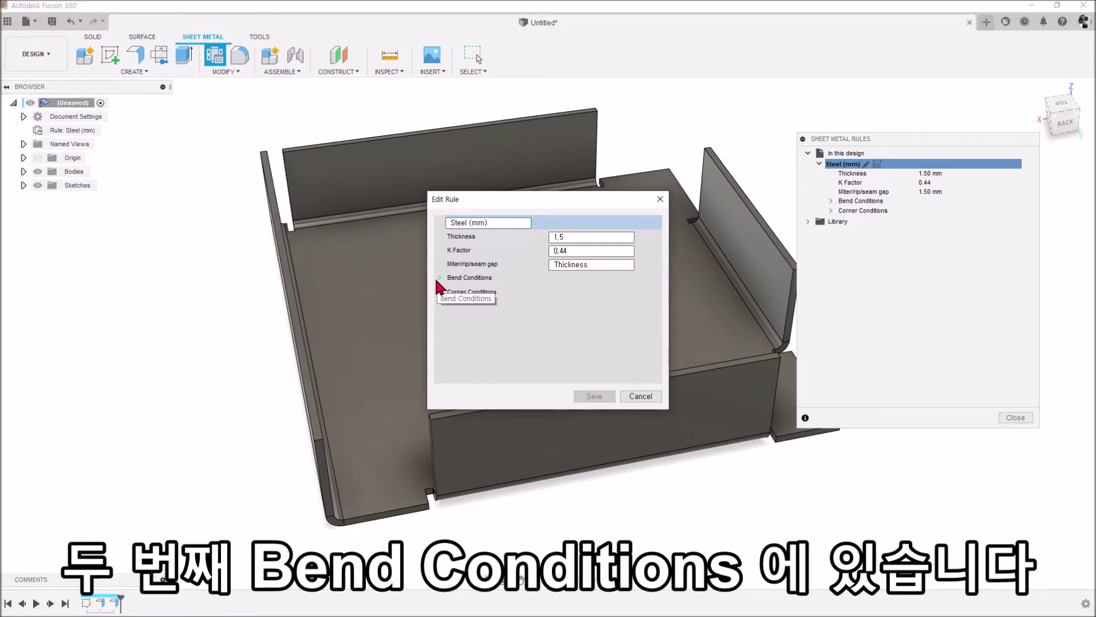
Set the Steel (mm) rule's Miter/rip/seam gap to Thickness-1.3, save the rule and check the flanges from other sides.
left_click(564, 239)
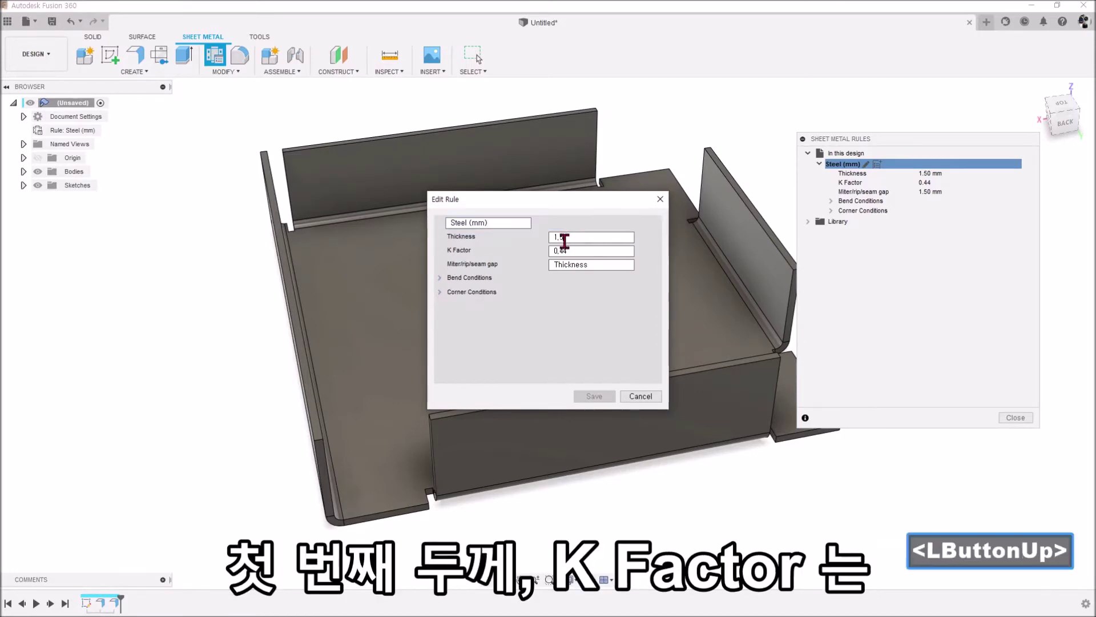
left_click_drag(564, 250, 526, 278)
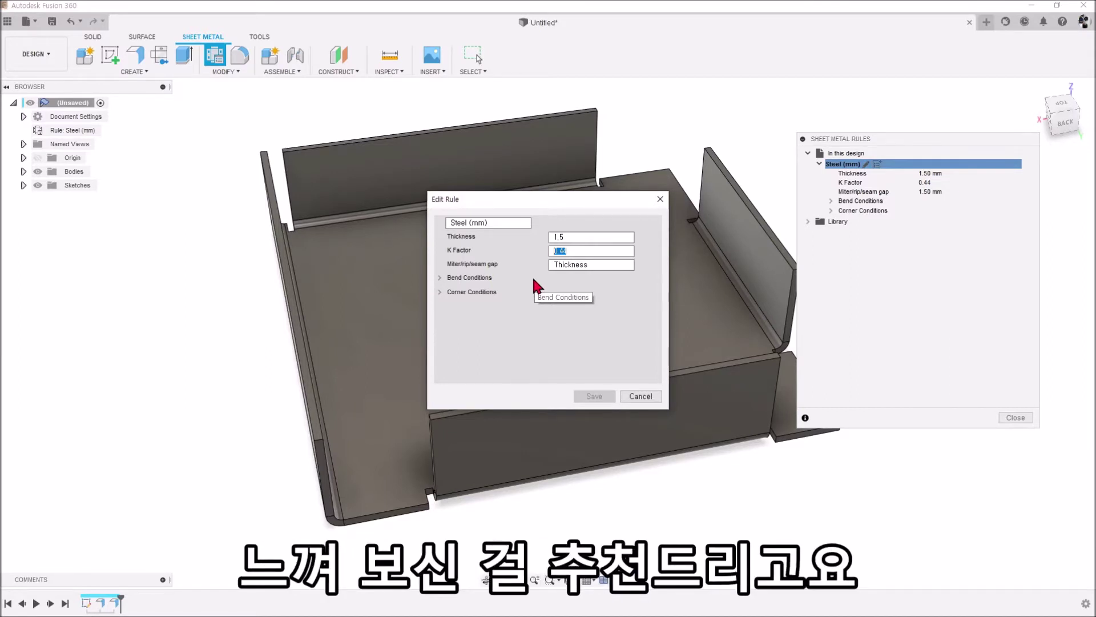
left_click(512, 266)
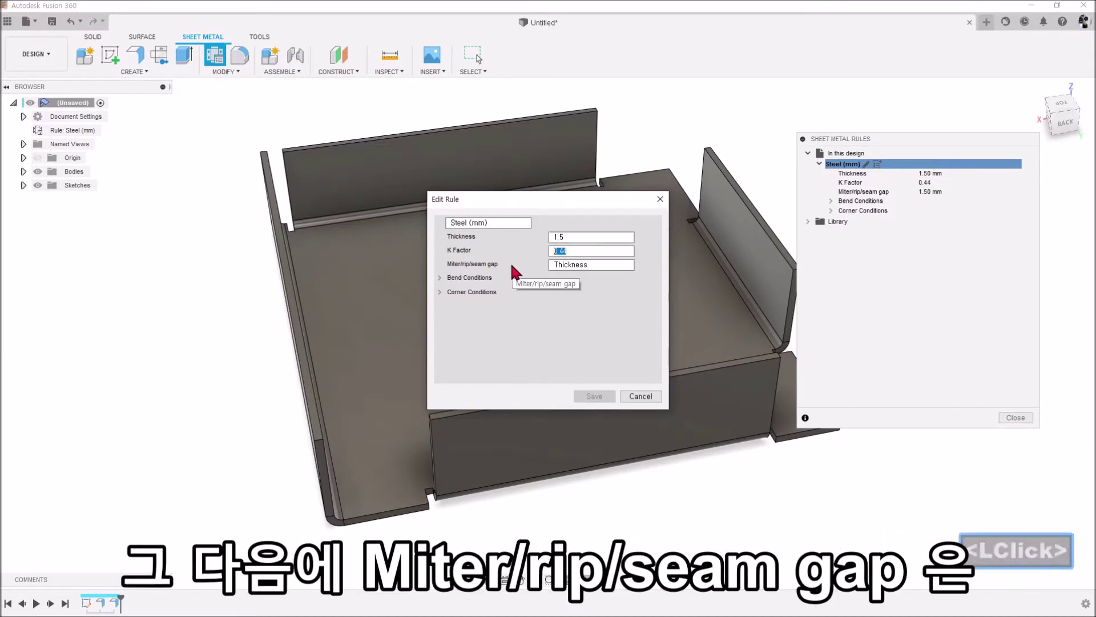
left_click(597, 264)
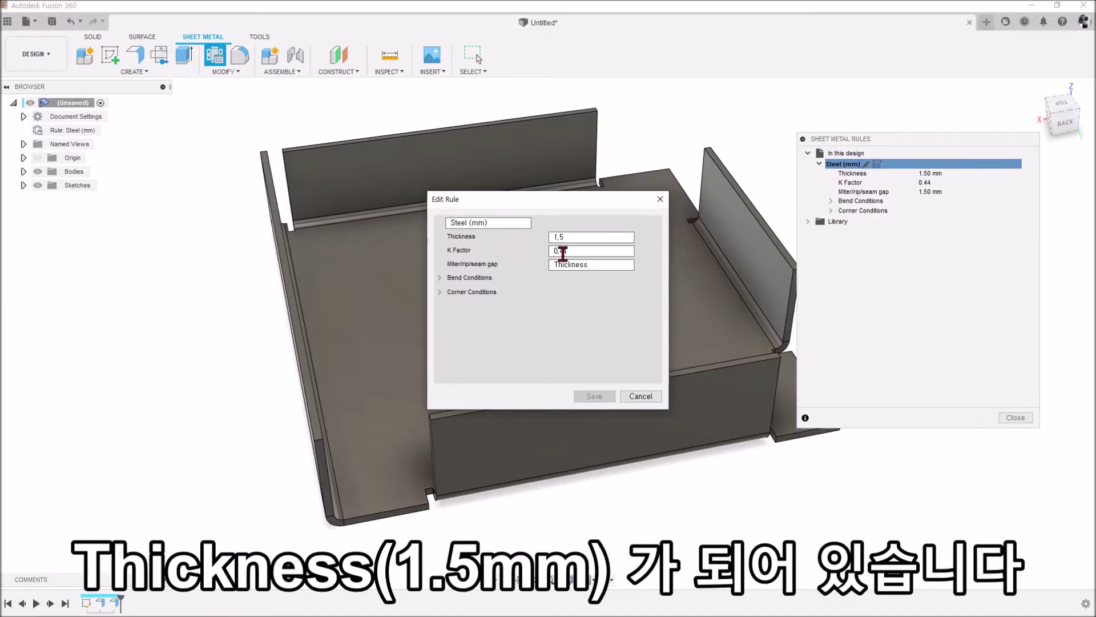
left_click(608, 268)
type("-")
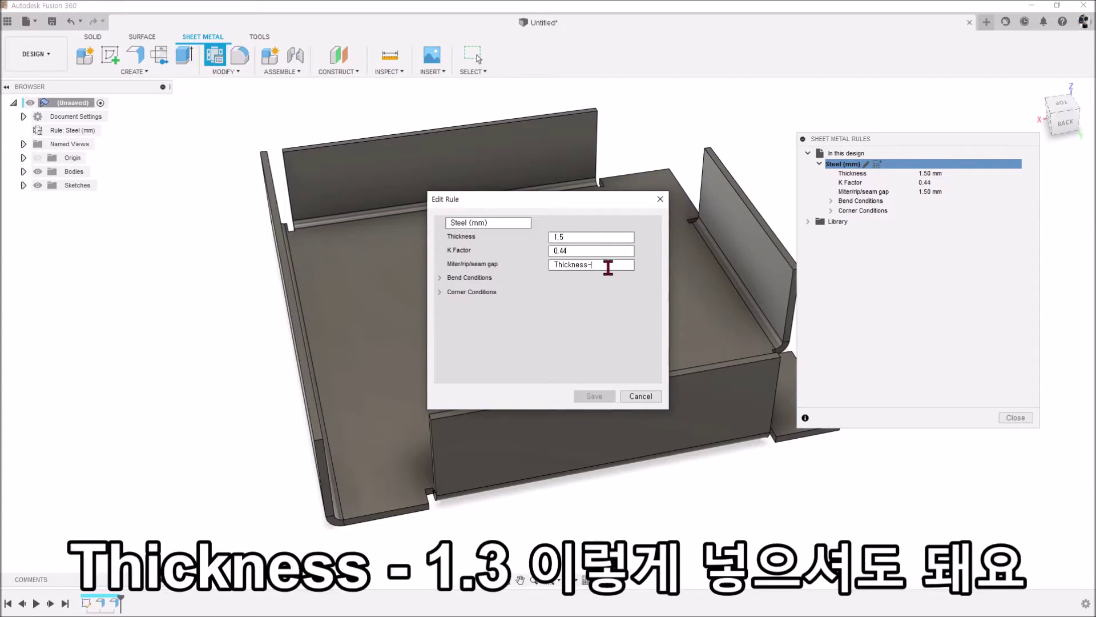
type("1,3")
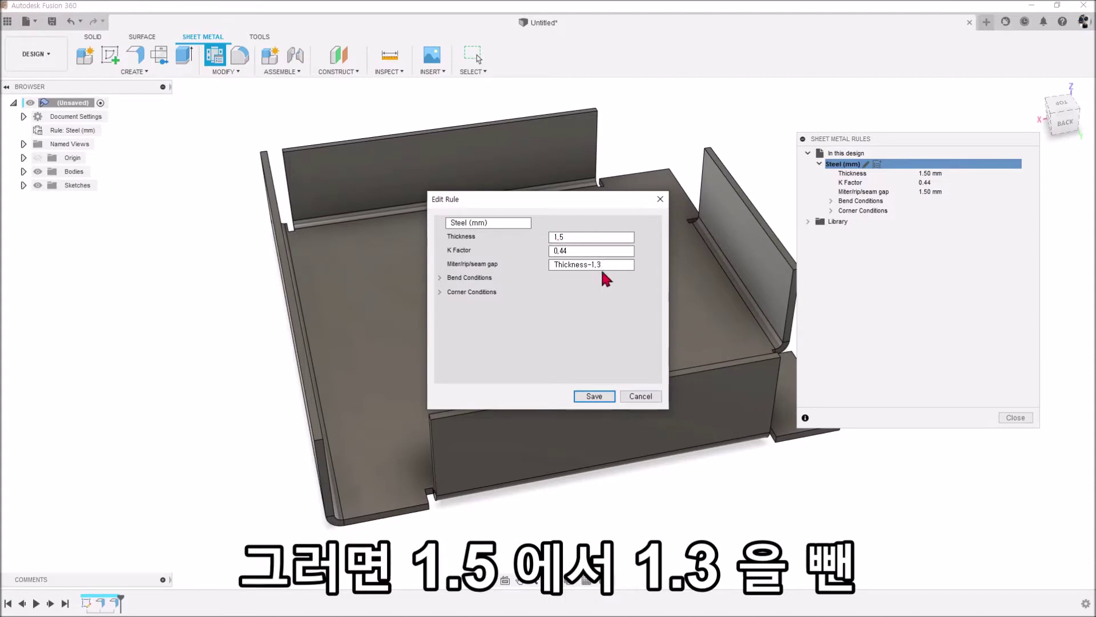
left_click(594, 395)
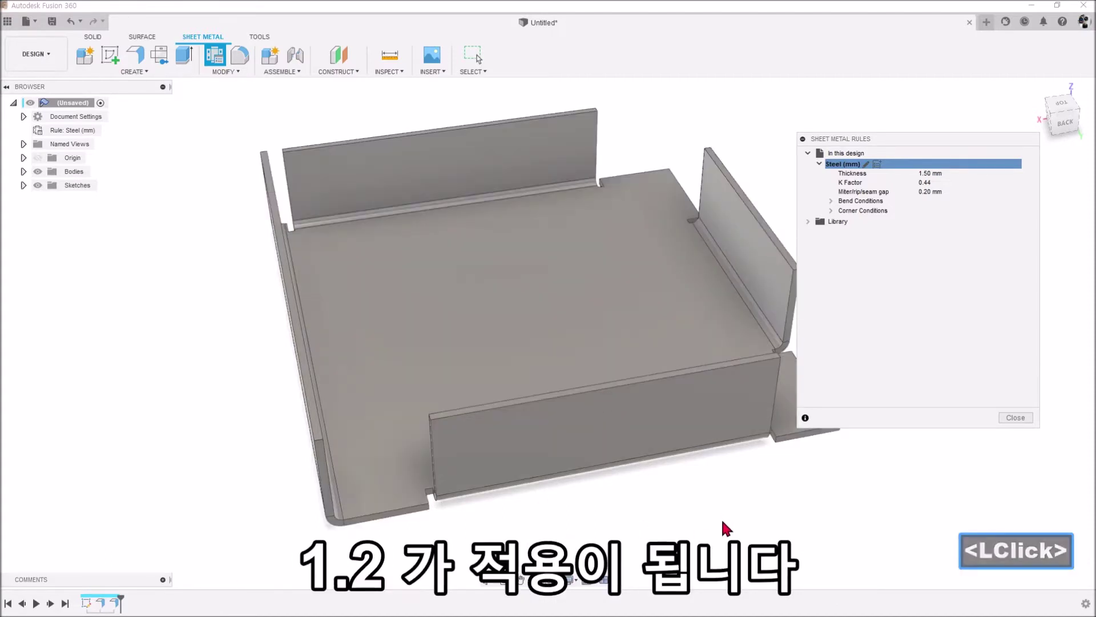
middle_click_drag(580, 463, 402, 348, "shift")
scroll(649, 470, "up", 2)
scroll(607, 318, "down", 3)
middle_click_drag(607, 318, 595, 300, "shift")
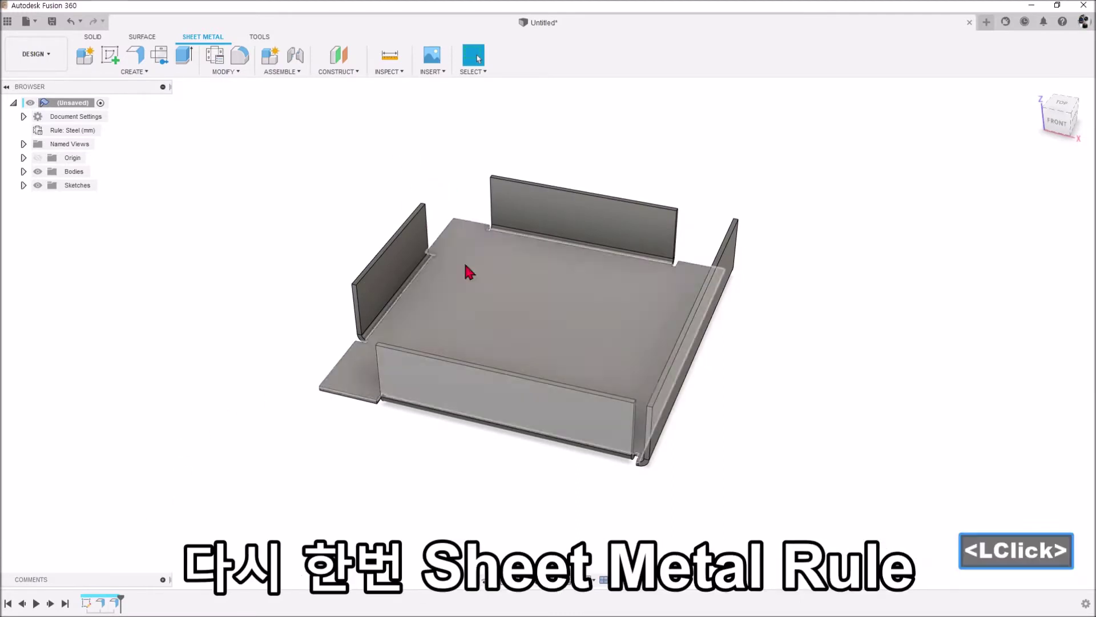
Edit the design's Steel (mm) sheet metal rule and set its bend radius to Thickness-1.
left_click(221, 72)
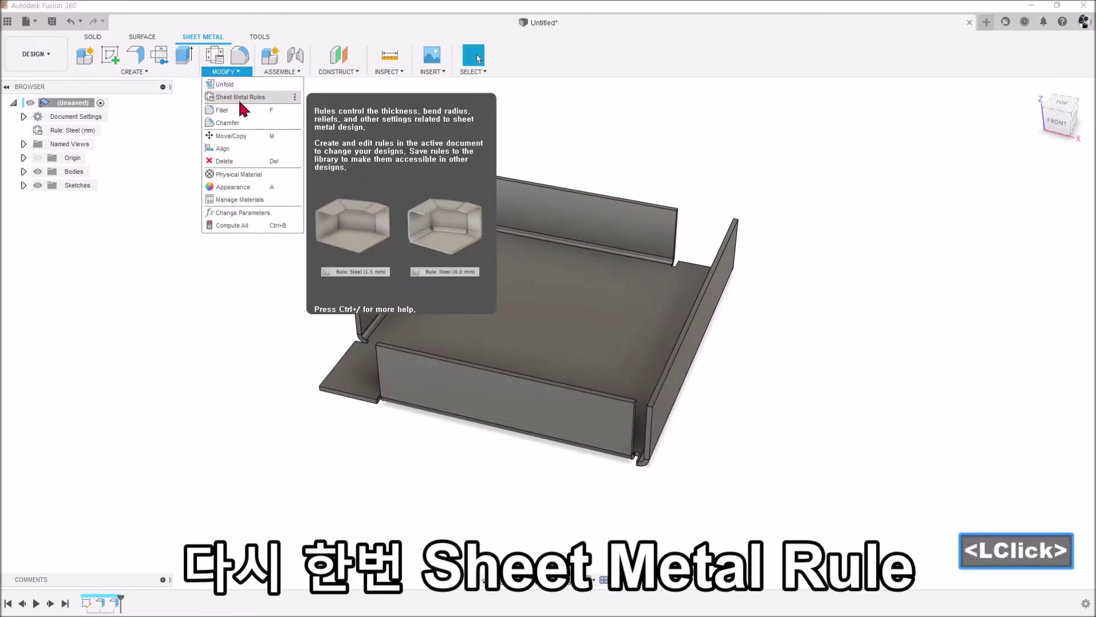
left_click(238, 98)
left_click(866, 164)
left_click(444, 278)
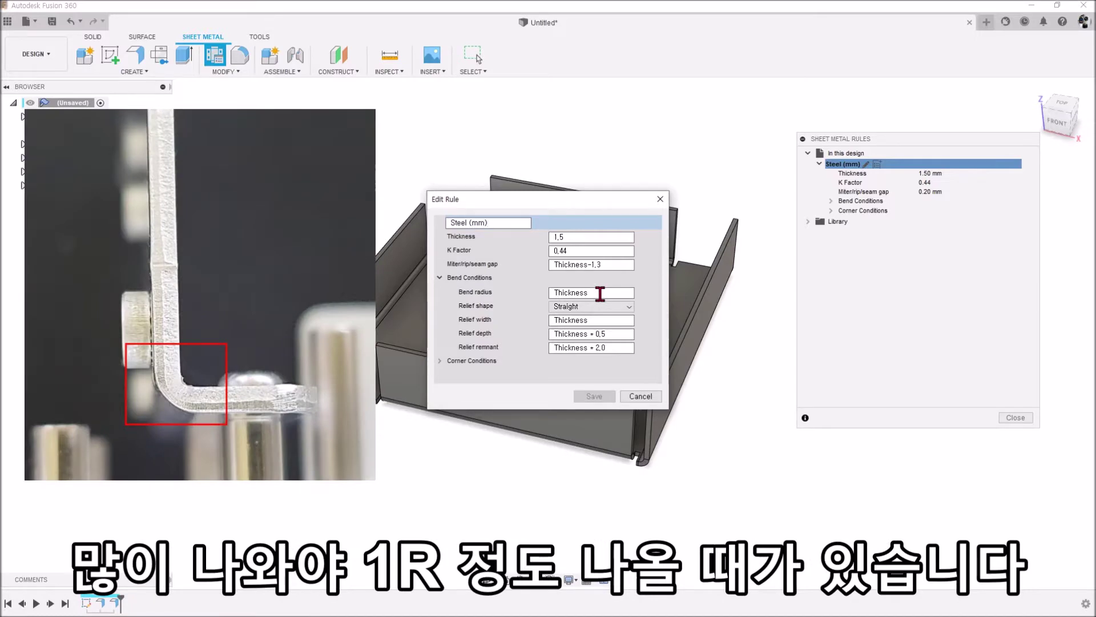
left_click(600, 293)
type("-")
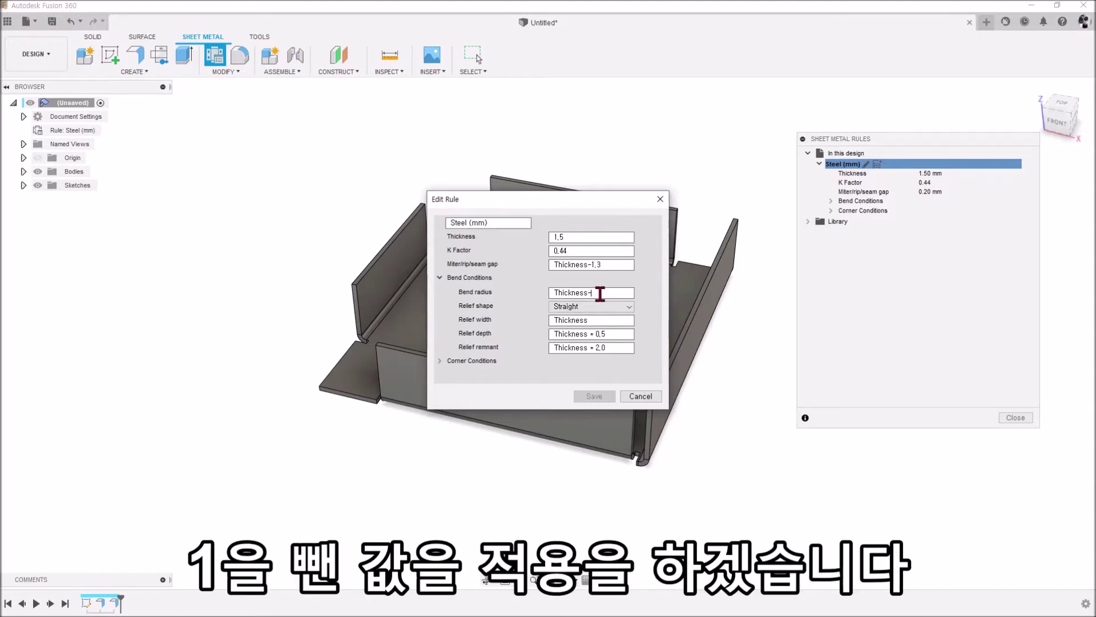
type("1")
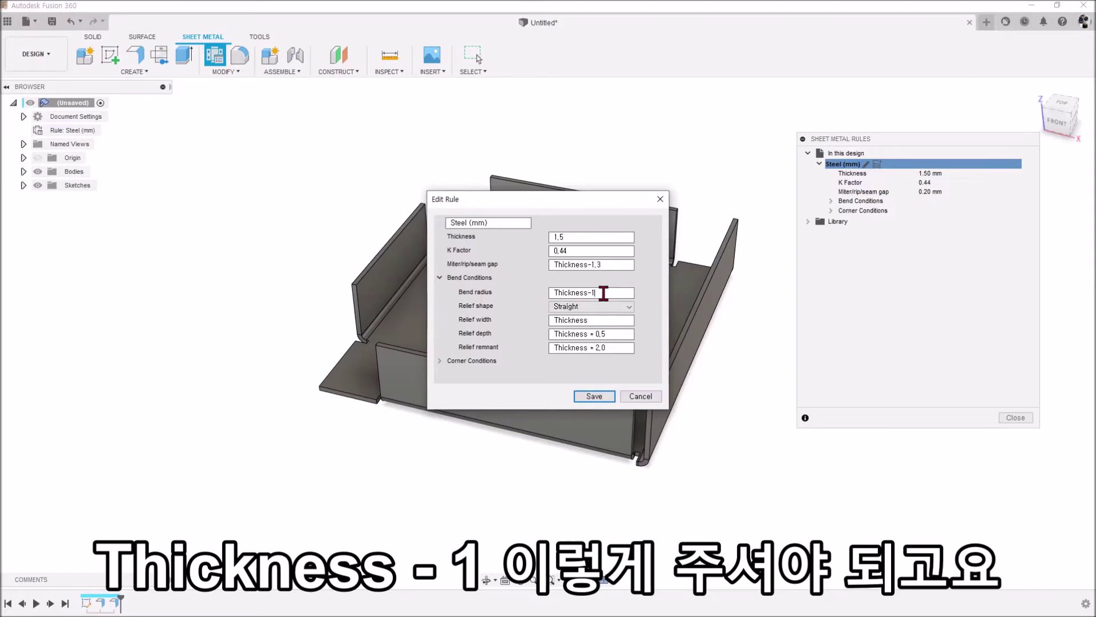
Replace the bend radius with 0.5, save and leave the sheet metal rules, and check the bend up close.
left_click_drag(603, 293, 543, 291)
type("0,5")
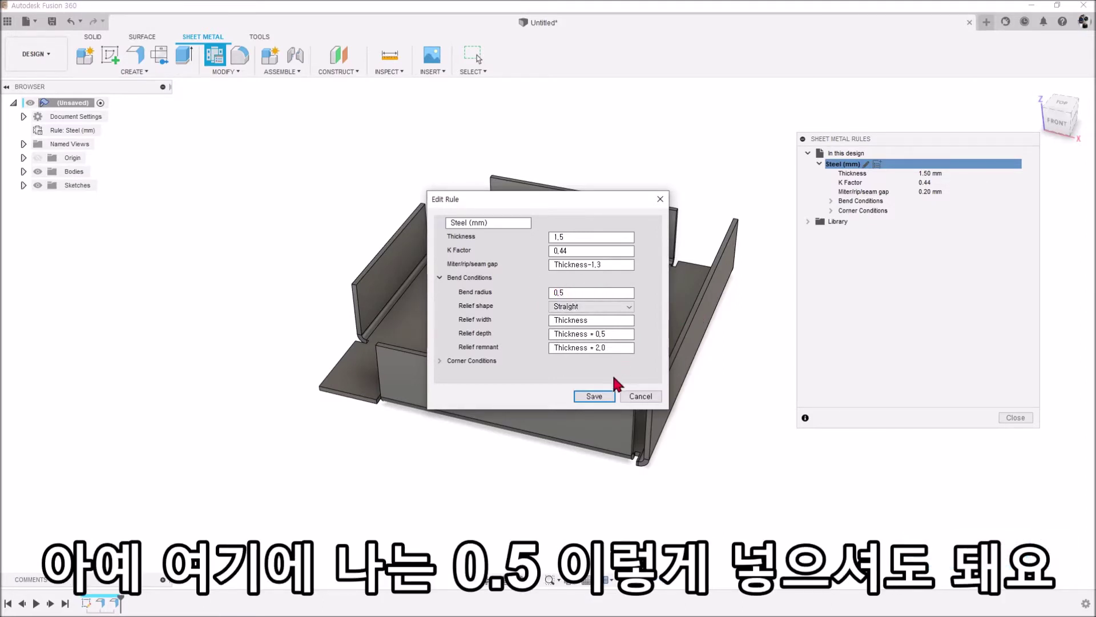
left_click(594, 396)
scroll(372, 354, "up", 5)
scroll(372, 355, "up", 3)
left_click(281, 274)
left_click(1015, 418)
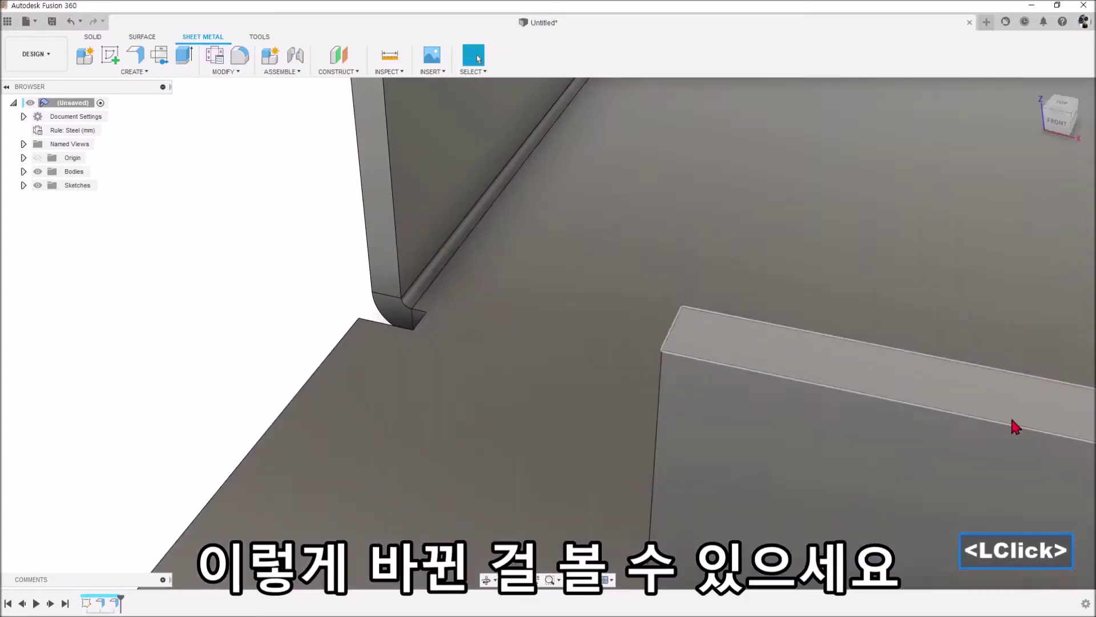
scroll(414, 296, "down", 8)
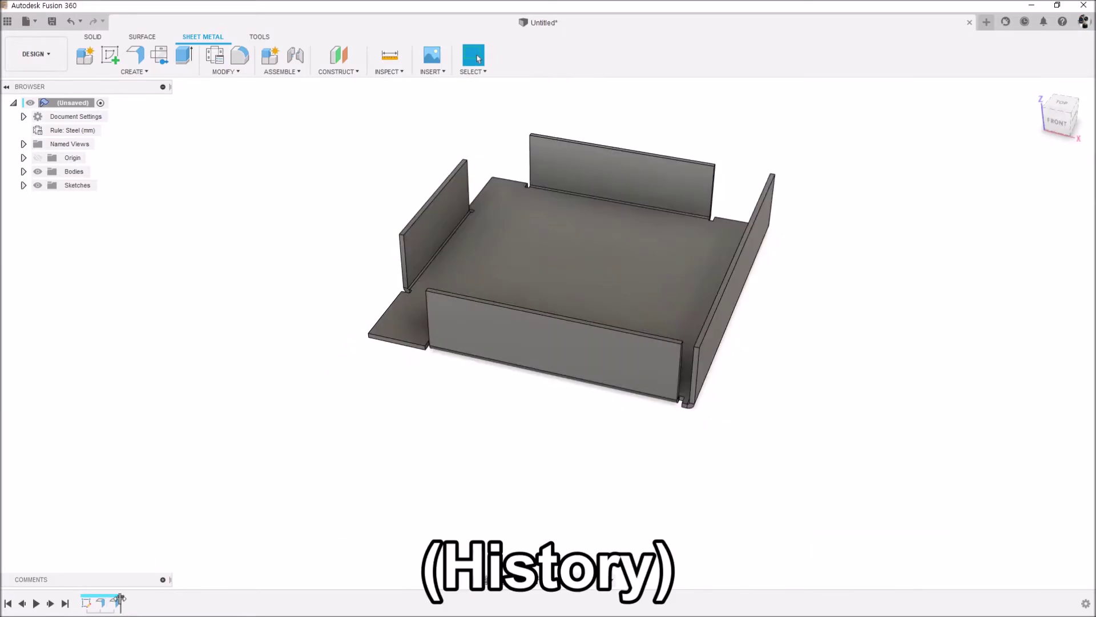
Roll the timeline back to before the existing flanges and add 20 mm full-edge flanges on all four plate edges.
left_click_drag(120, 598, 107, 598)
left_click(667, 337)
middle_click_drag(667, 337, 699, 332)
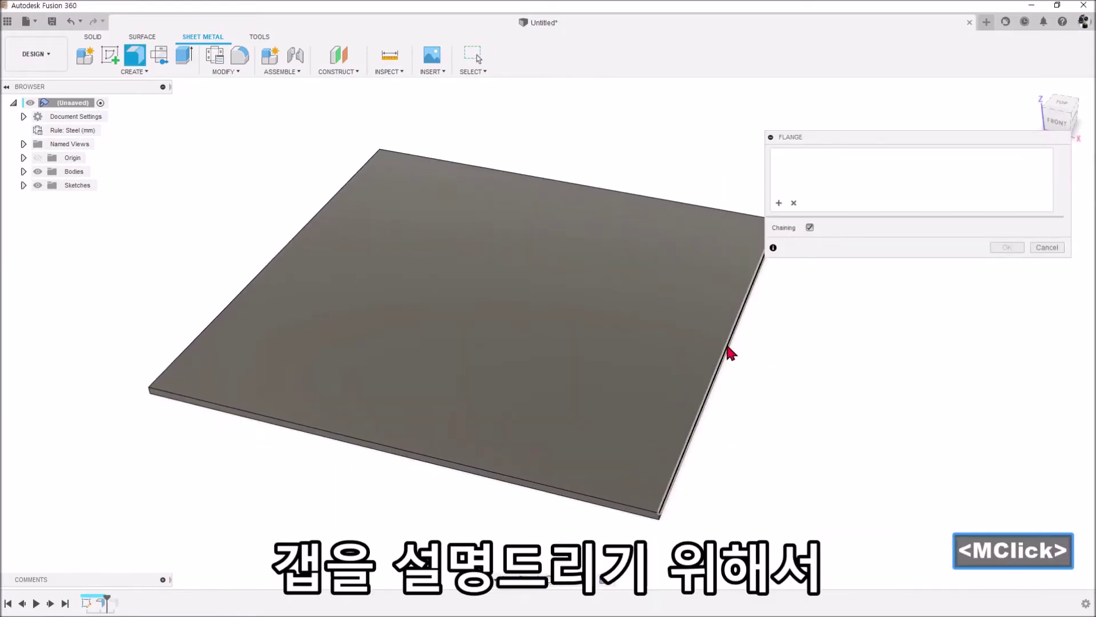
left_click(727, 355)
left_click(588, 498)
left_click(269, 274)
left_click(571, 182)
left_click_drag(567, 173, 572, 102)
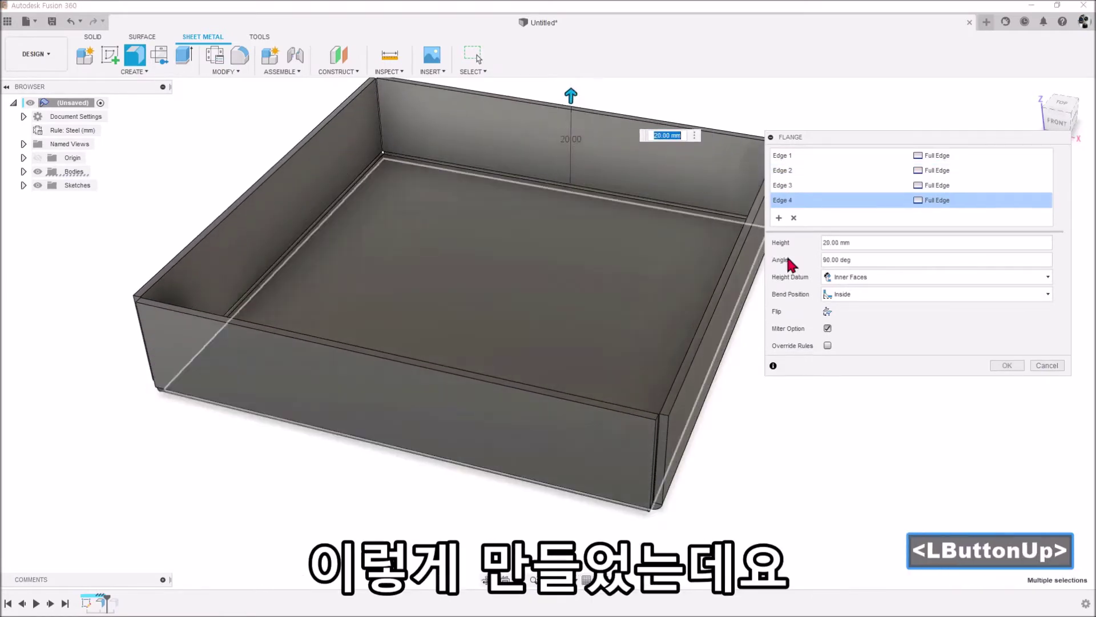
key("Return")
Open the Steel (mm) rule for editing and place its dialog clear of the box corner where two flanges meet.
scroll(711, 519, "up", 4)
middle_click_drag(711, 519, 624, 187, "shift")
scroll(665, 521, "up", 2)
scroll(628, 433, "up", 5)
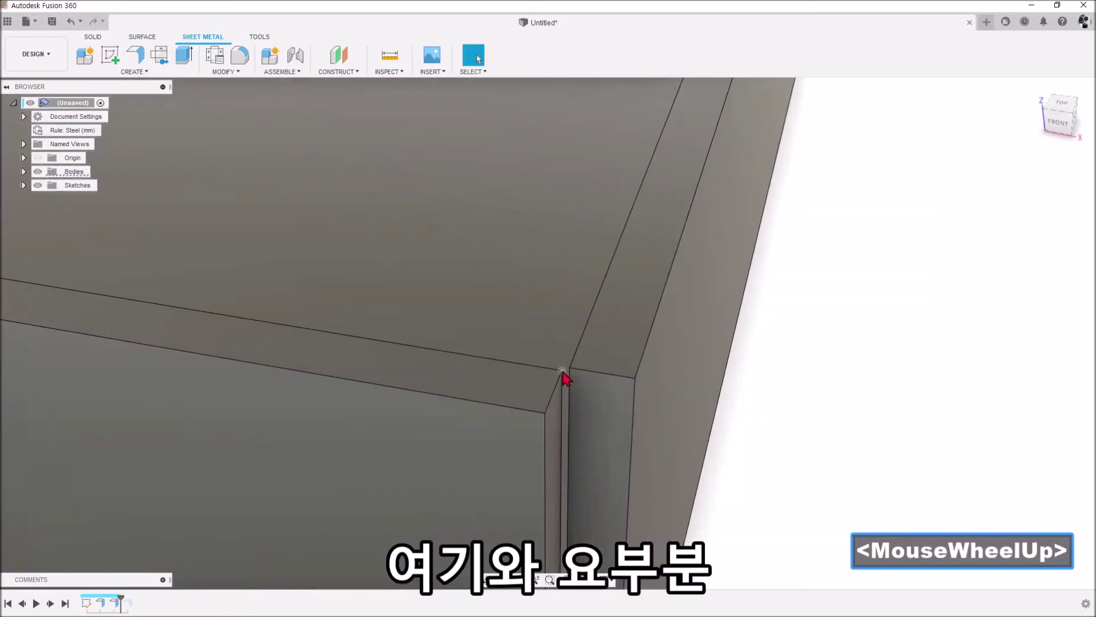
middle_click_drag(565, 411, 571, 400, "shift")
left_click(226, 73)
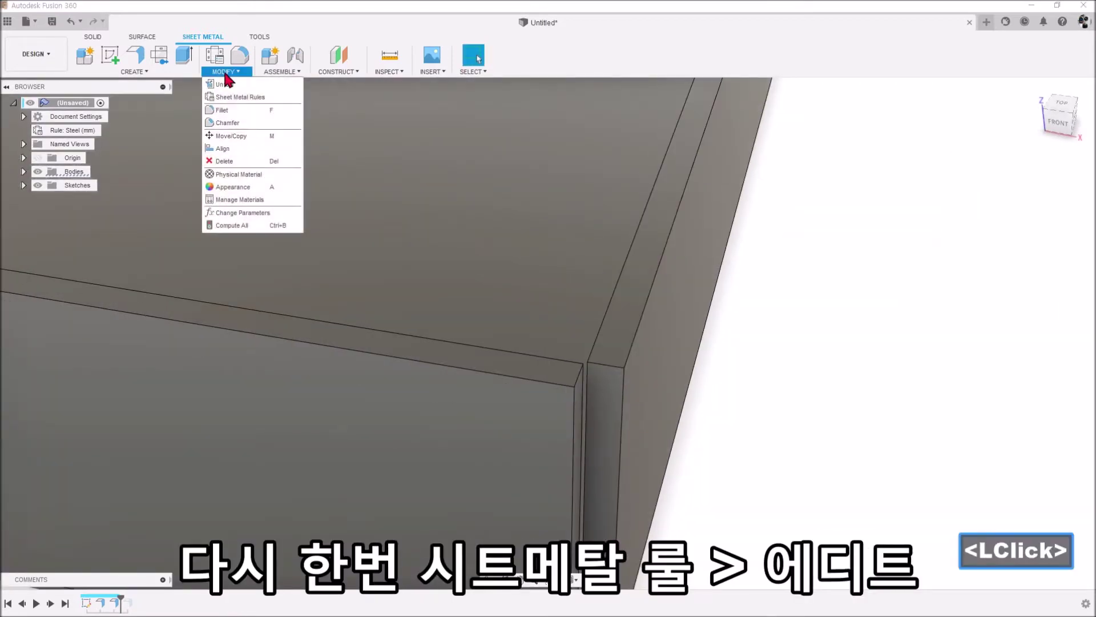
left_click(233, 89)
left_click(843, 163)
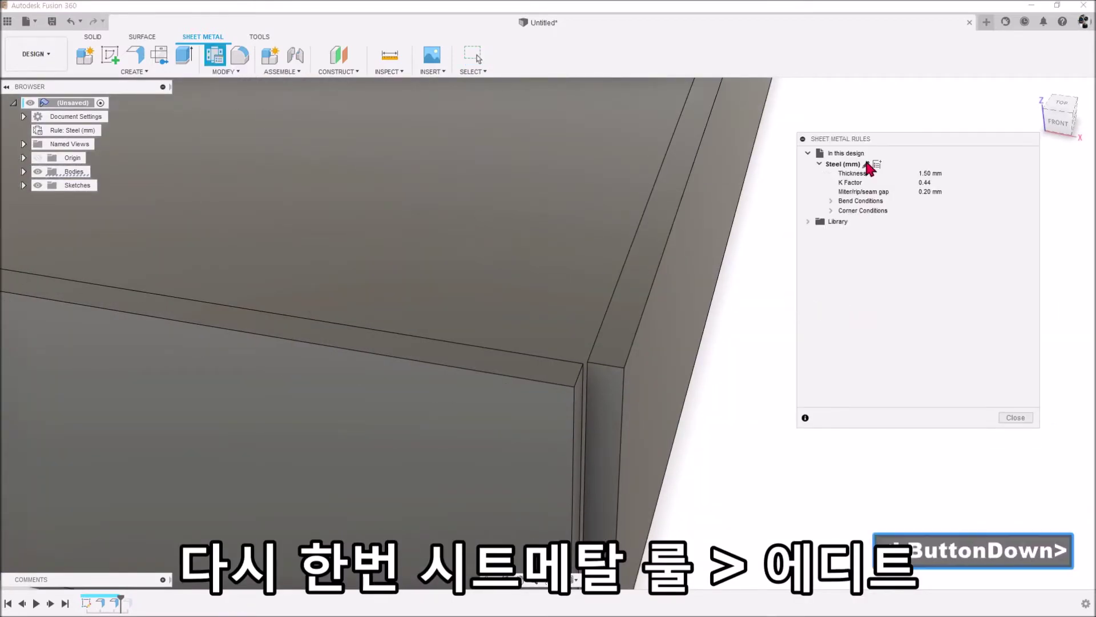
left_click(865, 164)
left_click_drag(590, 201, 927, 233)
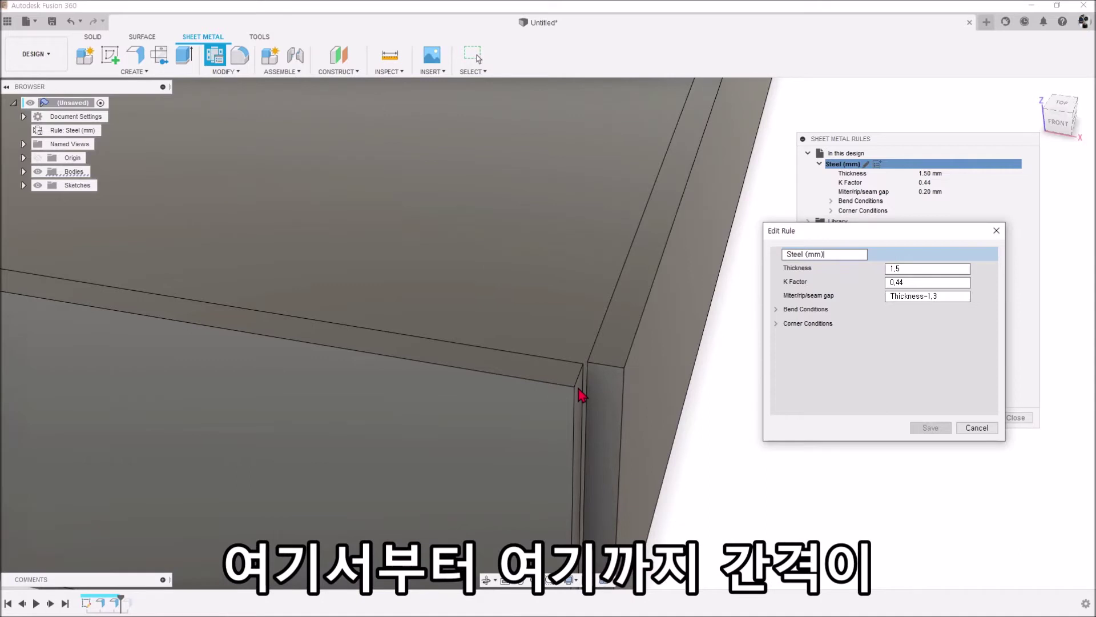
Set the Miter/rip/seam gap to Thickness, save the rule and leave the sheet metal rules.
left_click(946, 297)
key("BackSpace")
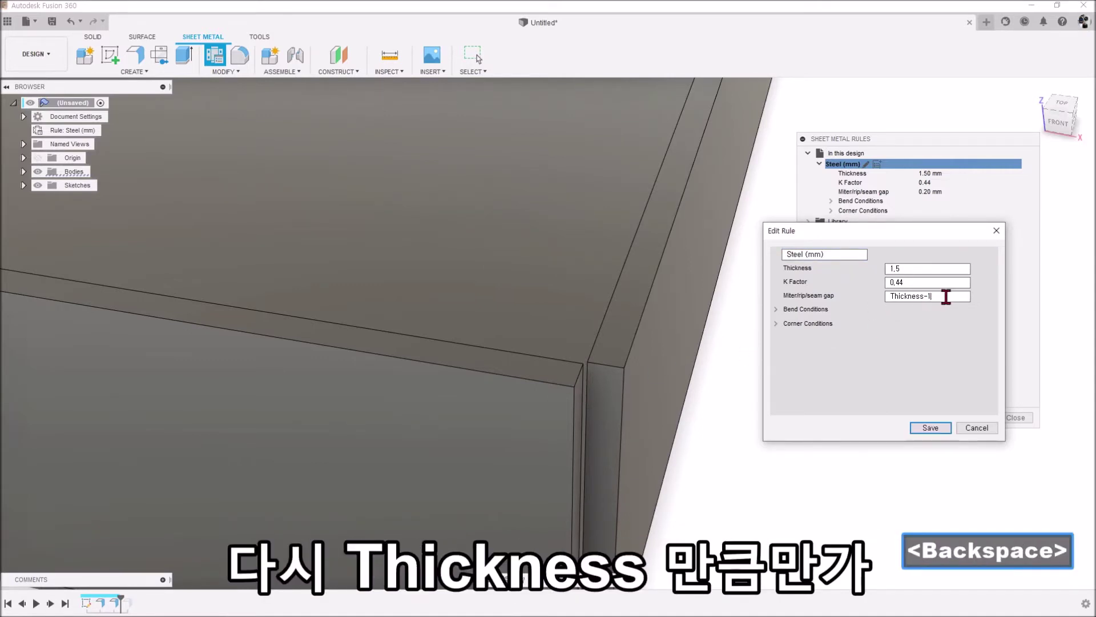
key("BackSpace")
left_click(938, 429)
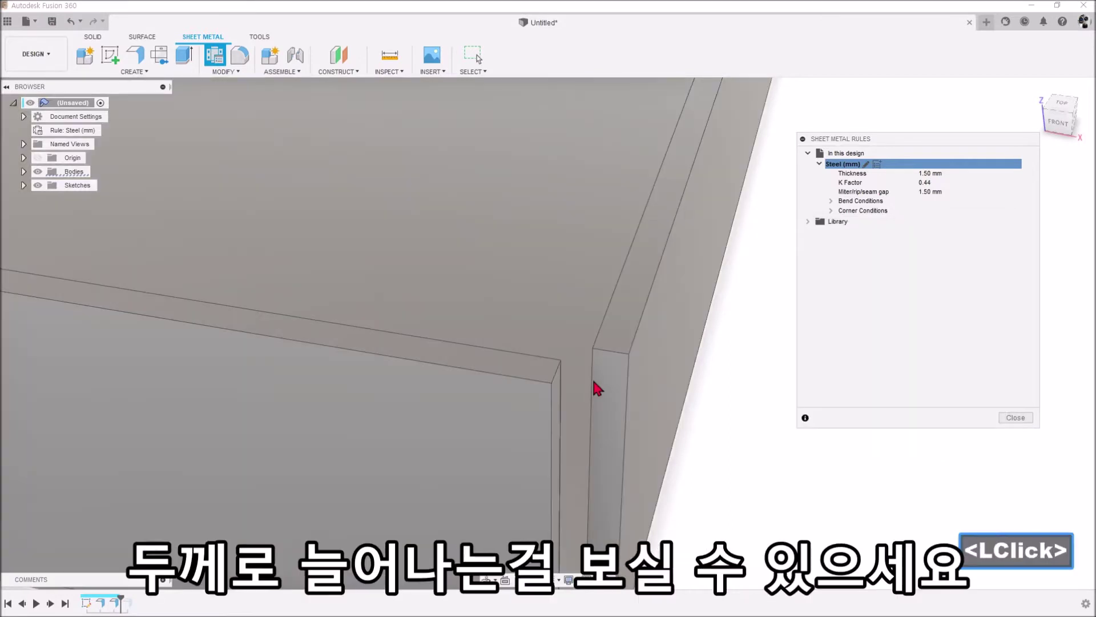
scroll(634, 343, "down", 5)
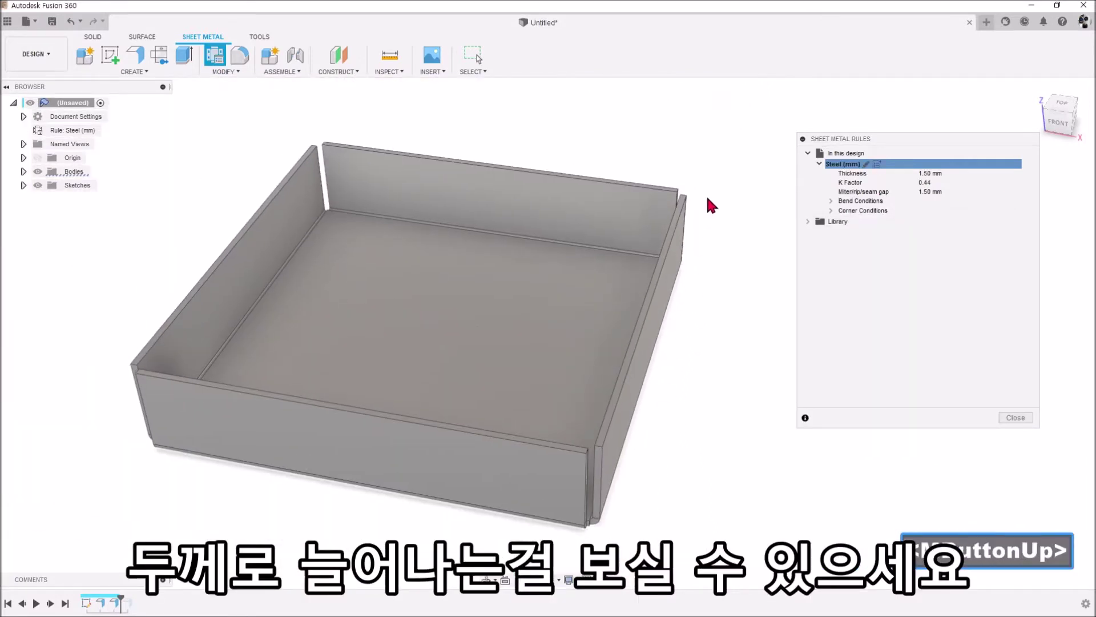
scroll(714, 240, "up", 3)
left_click(1016, 417)
Edit the Steel (mm) rule's Miter/rip/seam gap to Thickness-1.3, save it and leave the sheet metal rules.
scroll(837, 403, "up", 3)
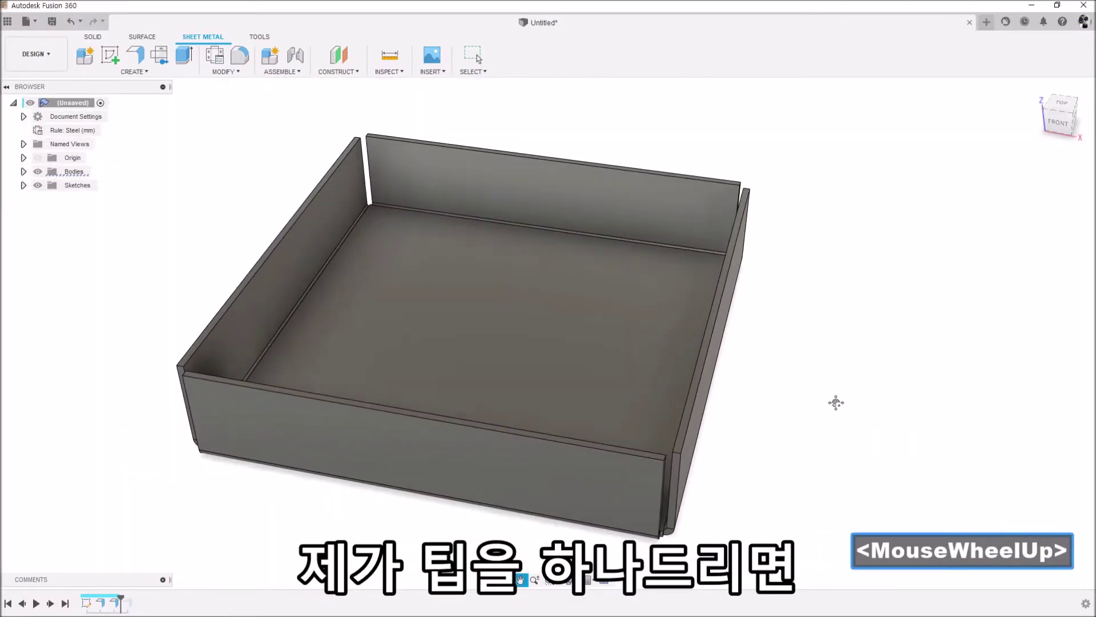
middle_click_drag(751, 426, 788, 431)
scroll(742, 451, "up", 2)
scroll(713, 476, "up", 2)
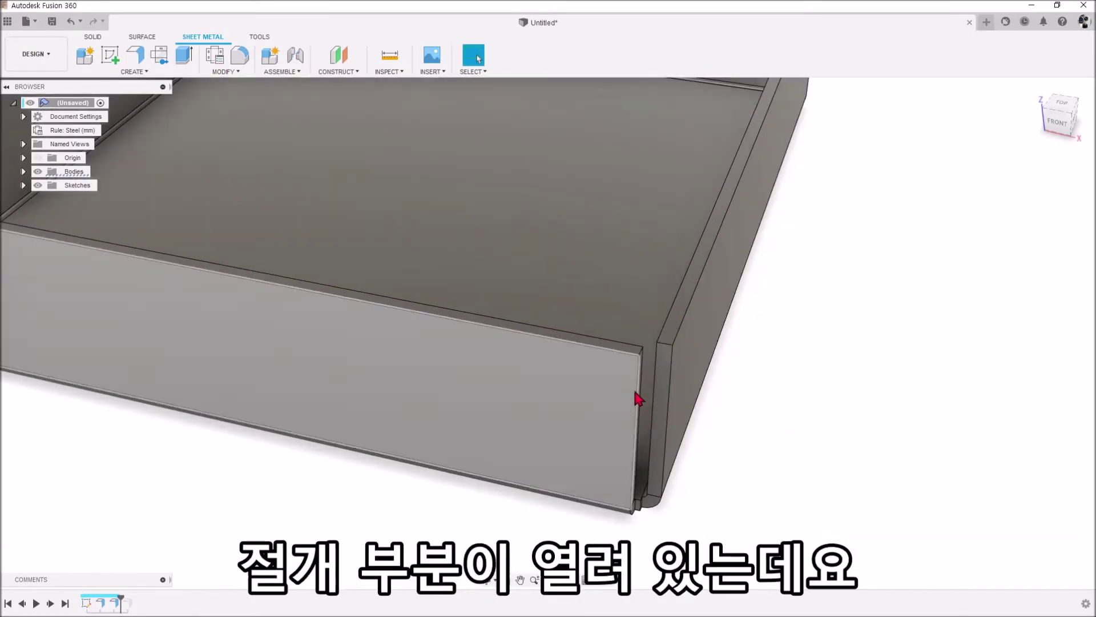
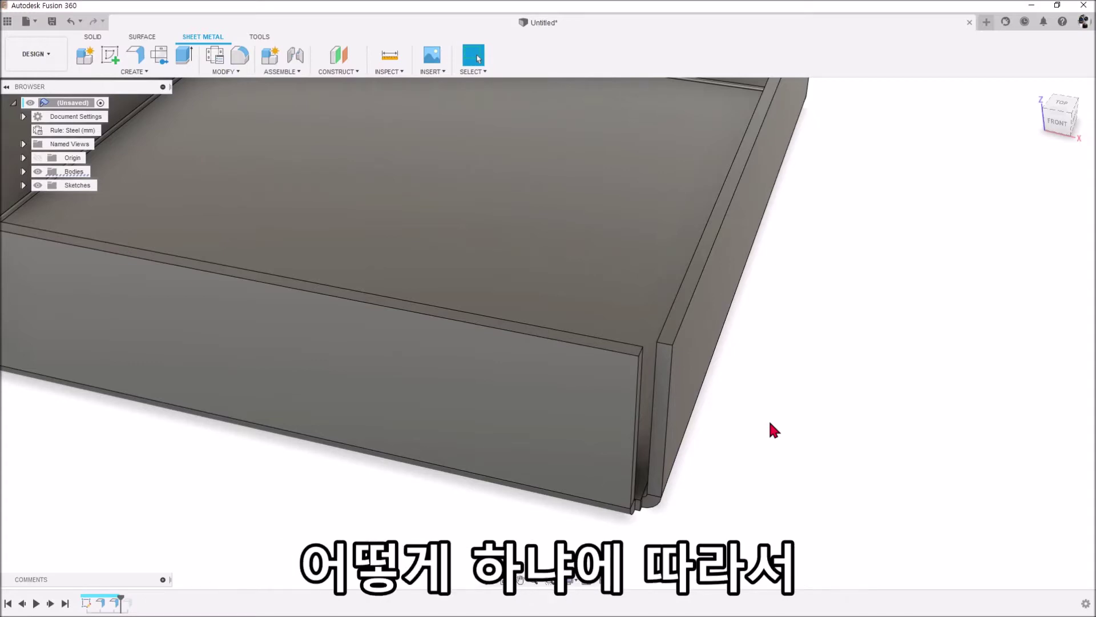
scroll(769, 419, "up", 2)
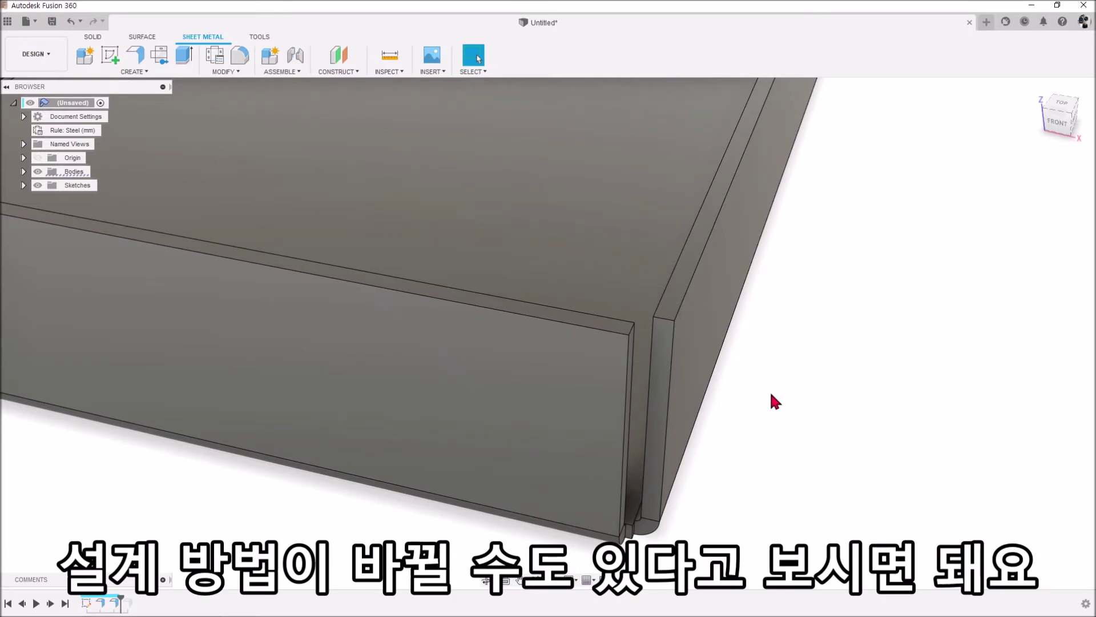
scroll(768, 403, "up", 2)
middle_click_drag(766, 416, 668, 333)
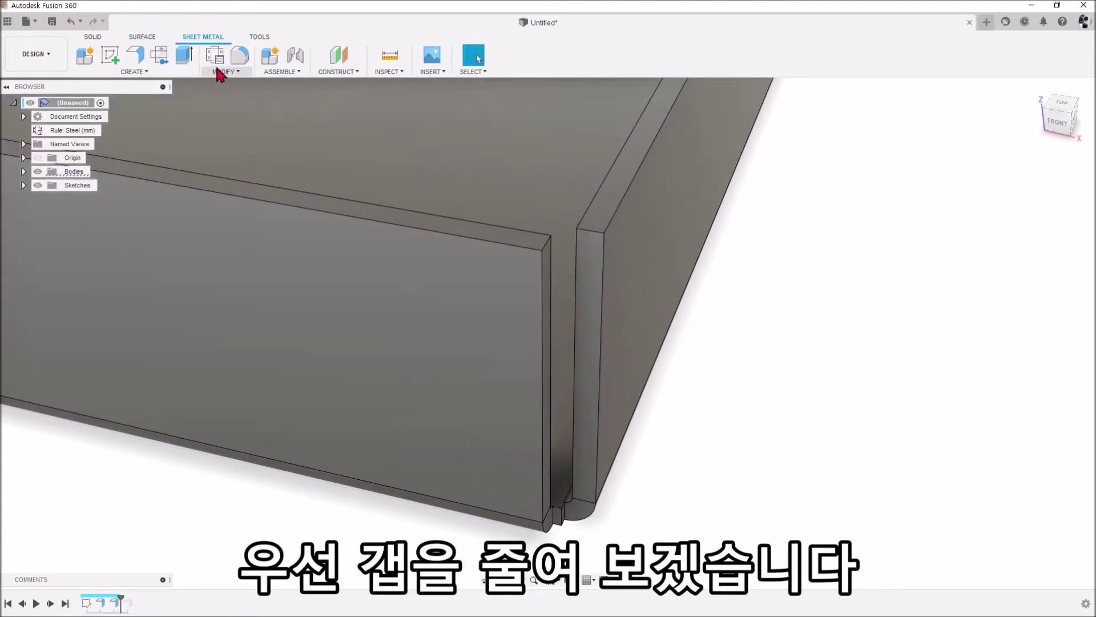
left_click(220, 73)
left_click(843, 309)
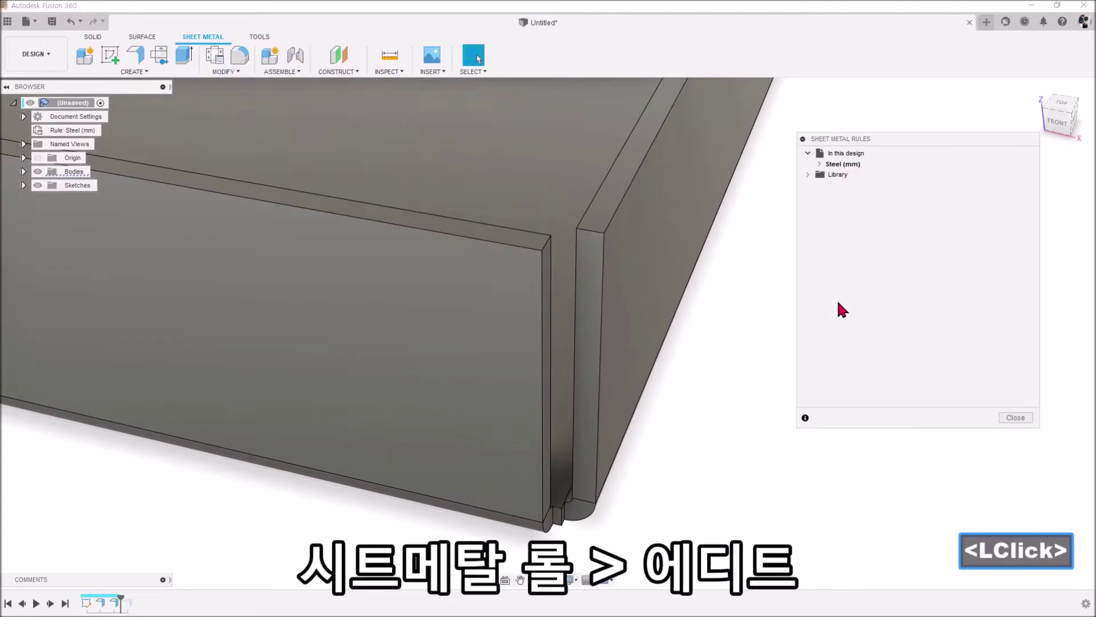
double_click(825, 164)
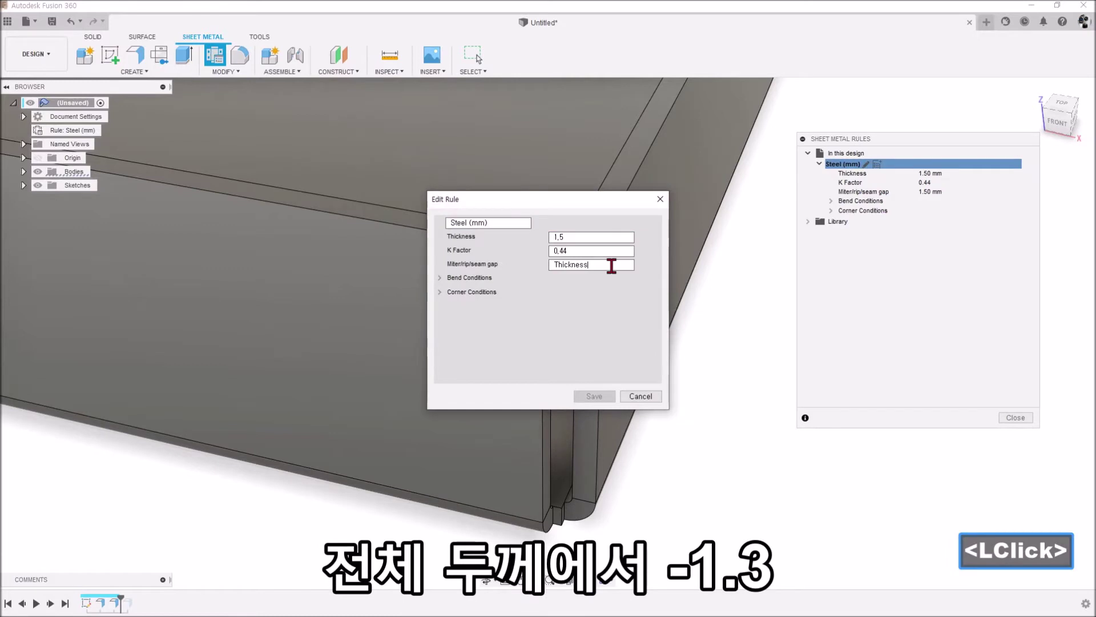
type("-1.3")
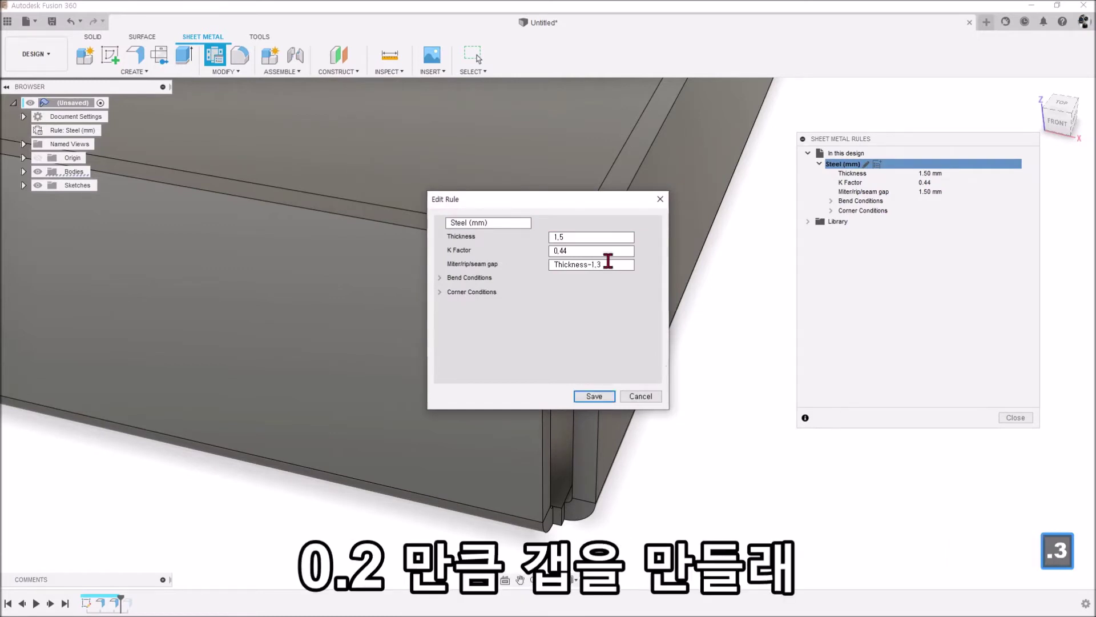
left_click(599, 396)
left_click(1016, 418)
Extrude both narrow end faces of the right flange out to the adjoining flanges' outer faces to close the corners.
scroll(697, 309, "down", 6)
middle_click_drag(795, 367, 736, 474, "shift")
scroll(737, 457, "up", 5)
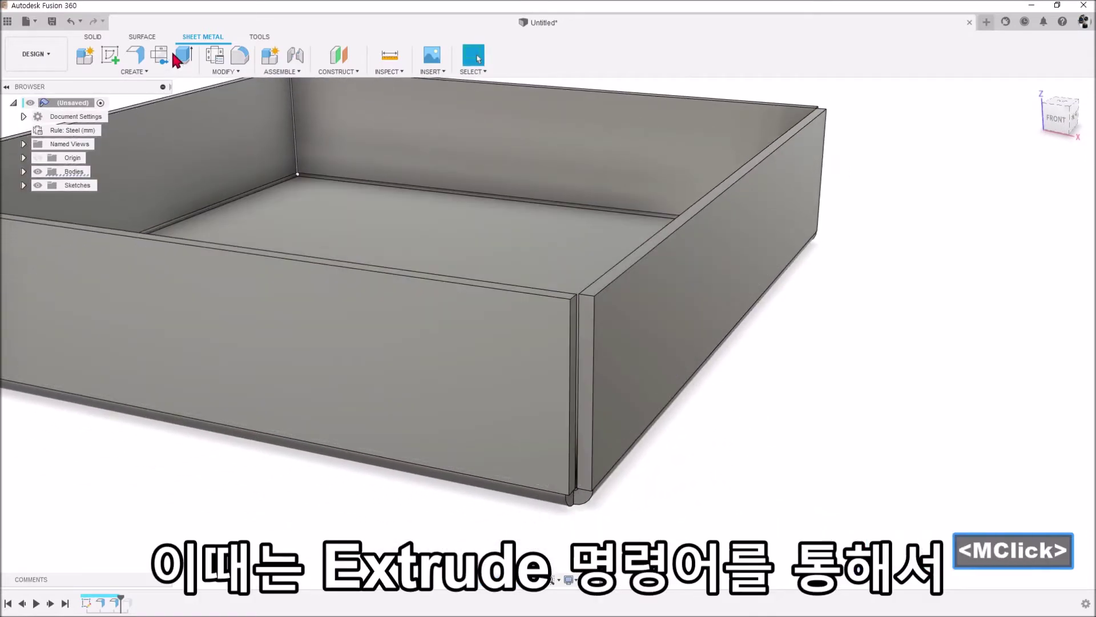
scroll(828, 457, "up", 3)
left_click(436, 270)
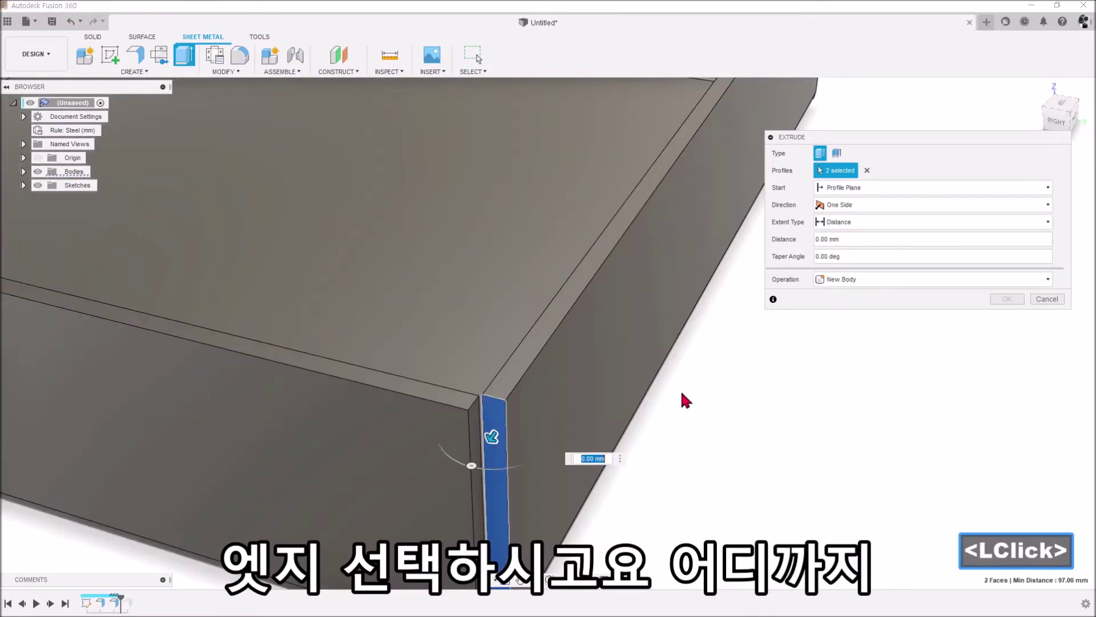
scroll(657, 446, "down", 2)
left_click(487, 451)
middle_click_drag(712, 460, 771, 379)
left_click(999, 303)
Examine the extended and the still open box corners from several sides to compare where welding is needed.
scroll(766, 451, "down", 3)
scroll(781, 451, "up", 3)
scroll(770, 379, "down", 2)
scroll(306, 445, "up", 3)
middle_click_drag(306, 445, 245, 465, "shift")
scroll(239, 405, "down", 3)
middle_click_drag(237, 402, 432, 511)
scroll(432, 512, "up", 6)
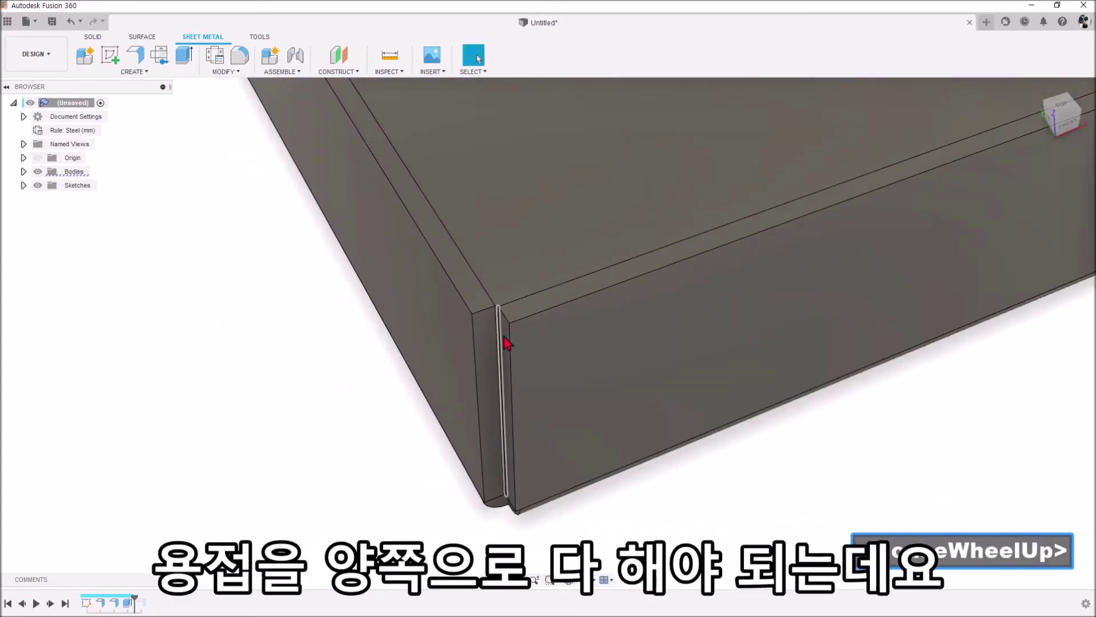
scroll(499, 448, "down", 5)
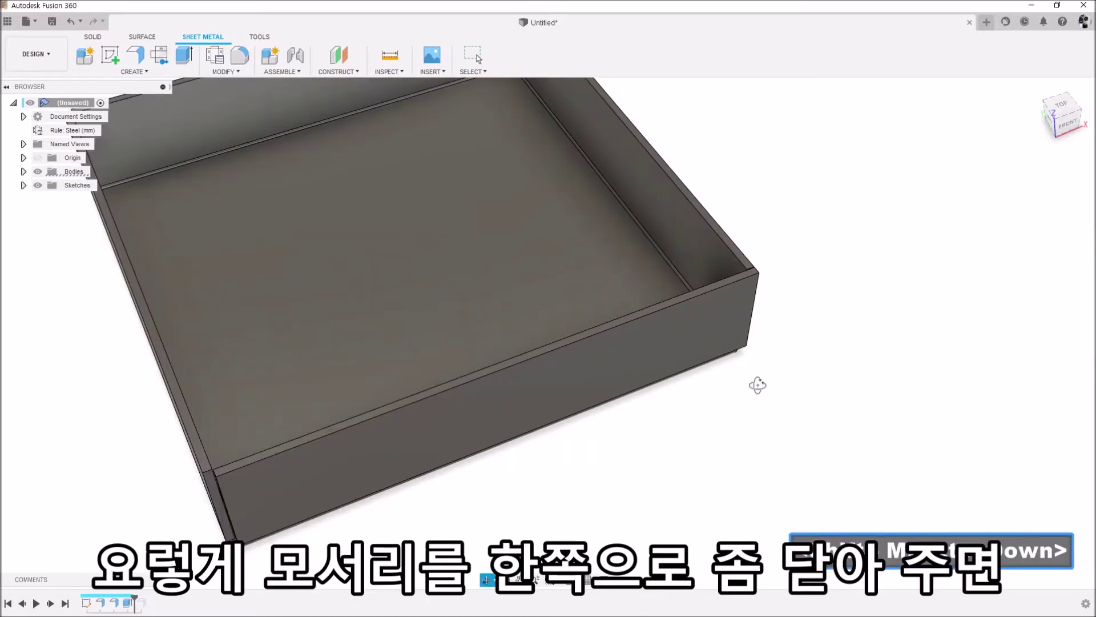
middle_click_drag(759, 384, 666, 372, "shift")
scroll(794, 282, "up", 6)
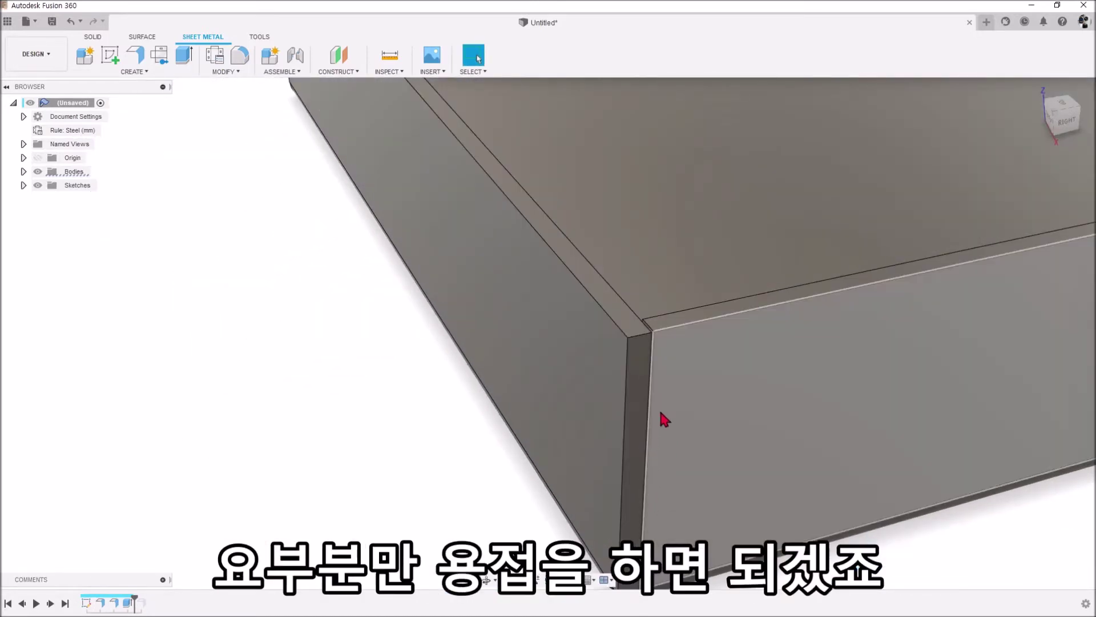
scroll(656, 417, "down", 5)
mouse_move(657, 412)
middle_mouse_down("shift")
mouse_move(707, 391)
mouse_move(644, 420)
middle_mouse_up("shift")
middle_click_drag(548, 485, 785, 443, "shift")
Extrude both narrow end faces of the left flange 1.64 mm as a Join, flush with the adjoining flanges.
scroll(637, 528, "up", 5)
scroll(513, 400, "up", 3)
left_click(184, 55)
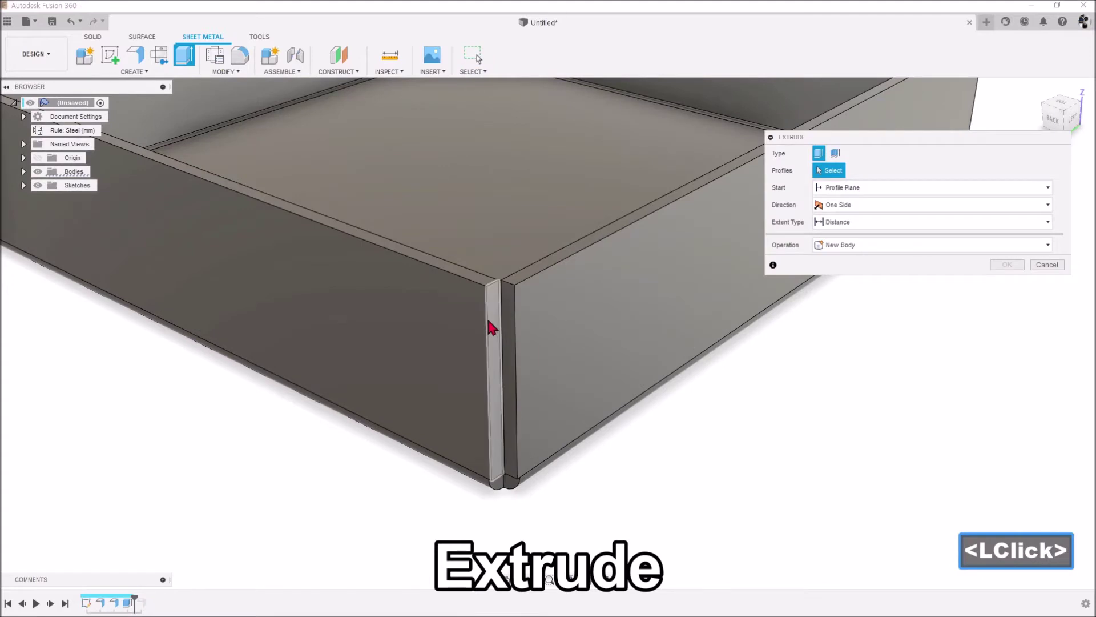
left_click(494, 328)
scroll(577, 367, "up", 3)
scroll(700, 408, "down", 3)
middle_click_drag(700, 408, 773, 448)
left_click(578, 387)
scroll(669, 361, "up", 5)
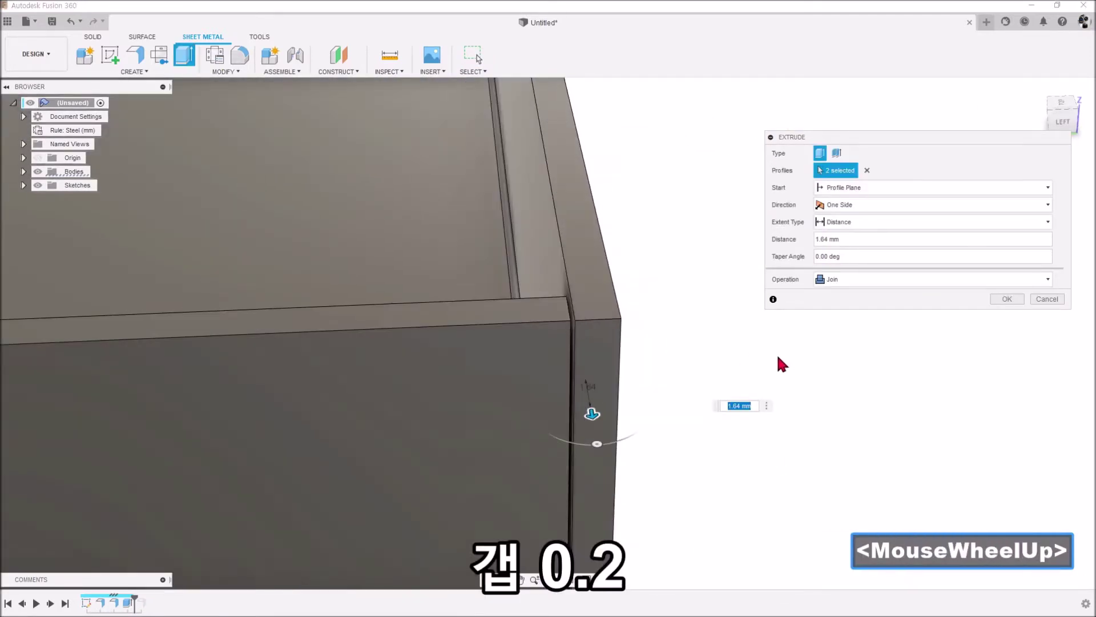
middle_click_drag(622, 353, 588, 341, "shift")
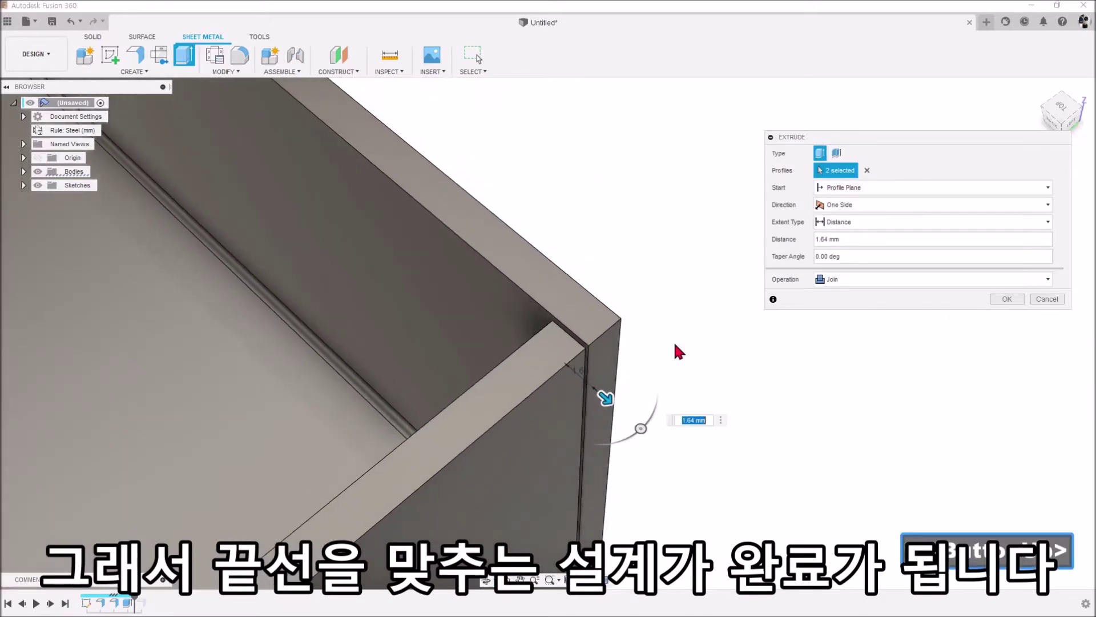
left_click(993, 298)
scroll(833, 306, "down", 5)
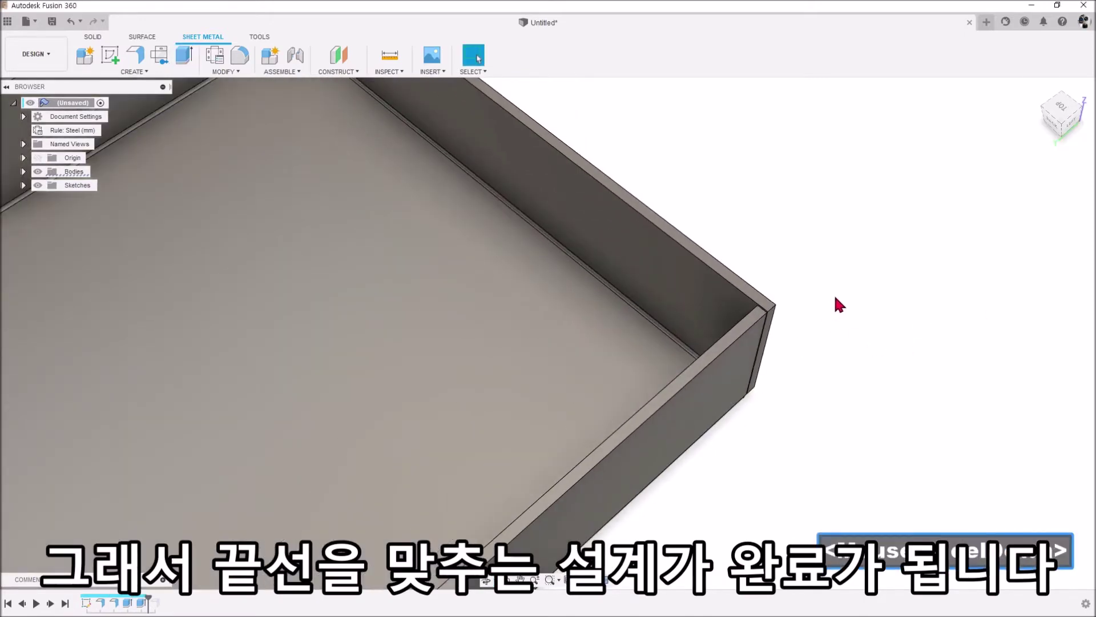
middle_click_drag(840, 306, 835, 320, "shift")
scroll(831, 319, "up", 4)
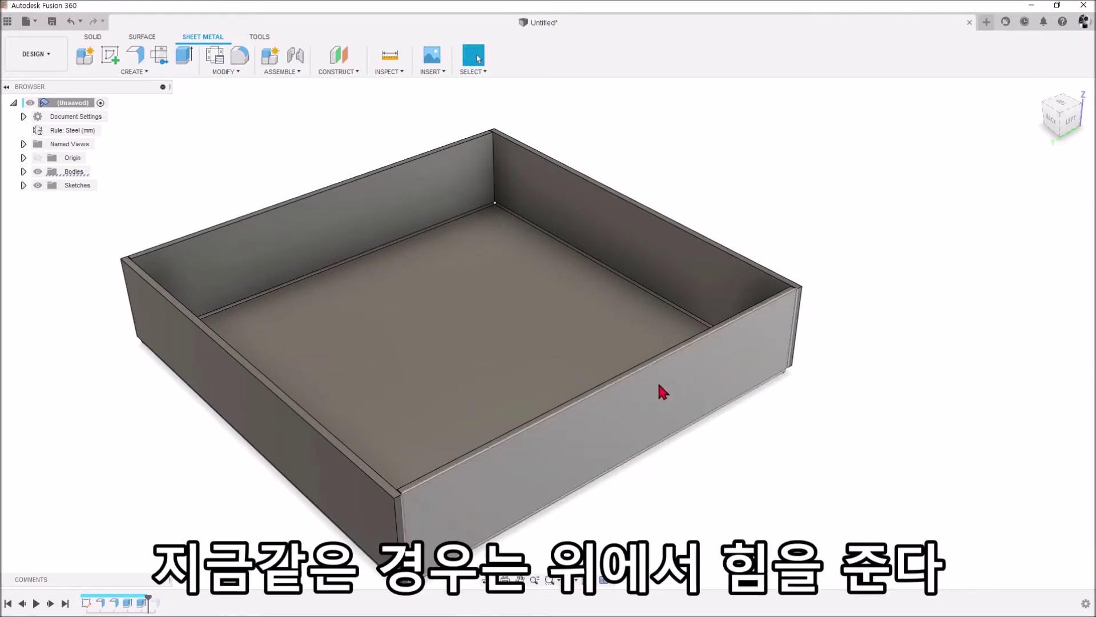
middle_click_drag(802, 391, 778, 252, "shift")
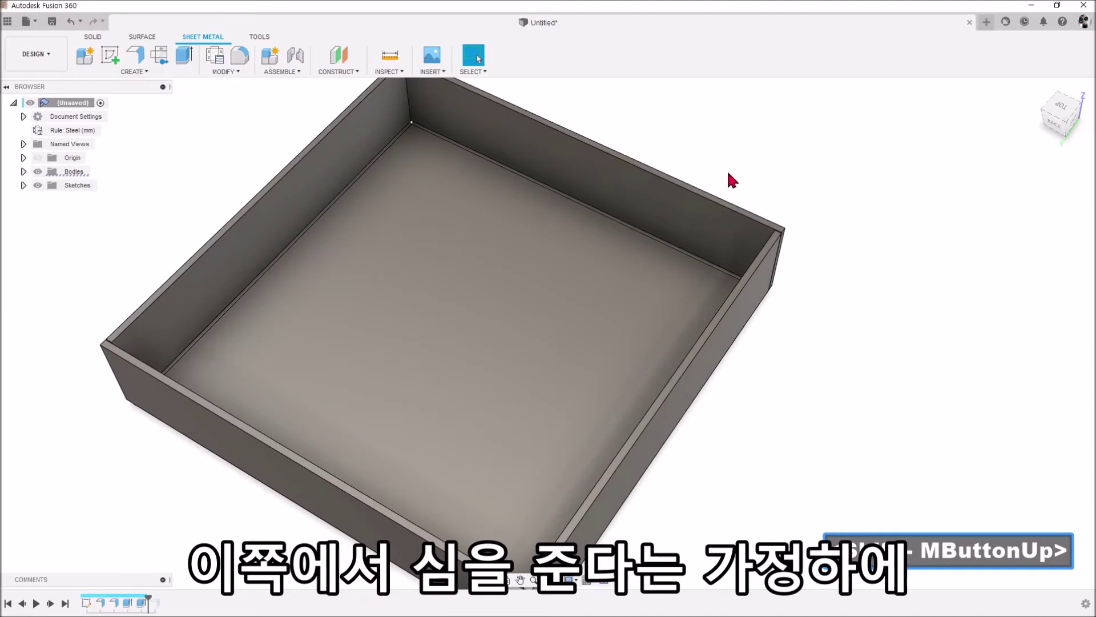
Roll the timeline back to the flat plate and add a 22 mm high Symmetric flange with 24 mm distance on its front edge.
scroll(794, 231, "up", 5)
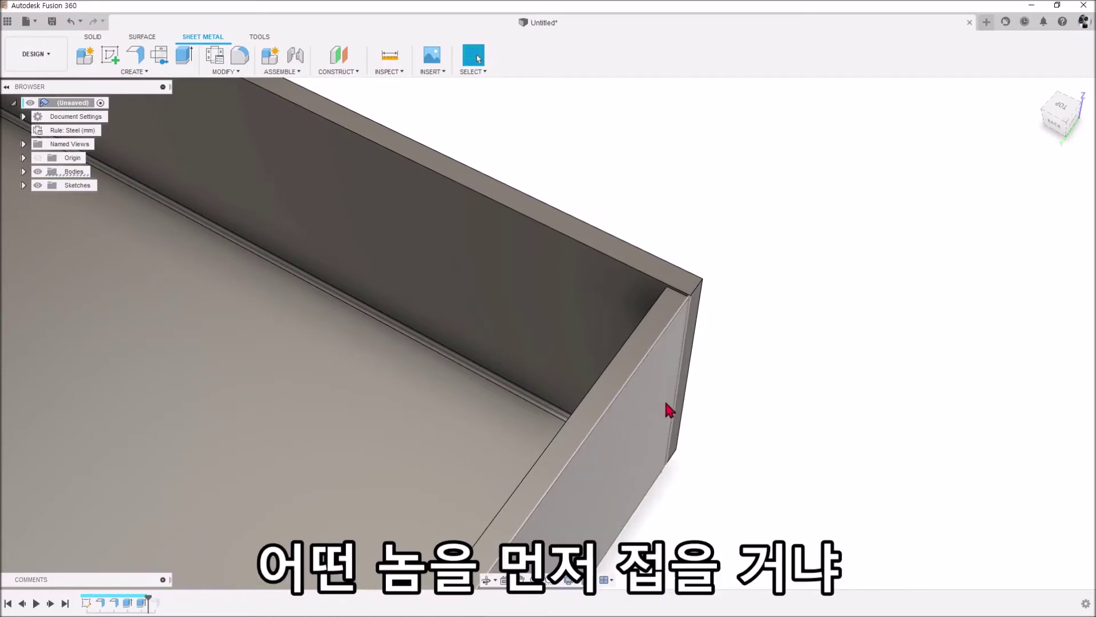
scroll(751, 326, "down", 6)
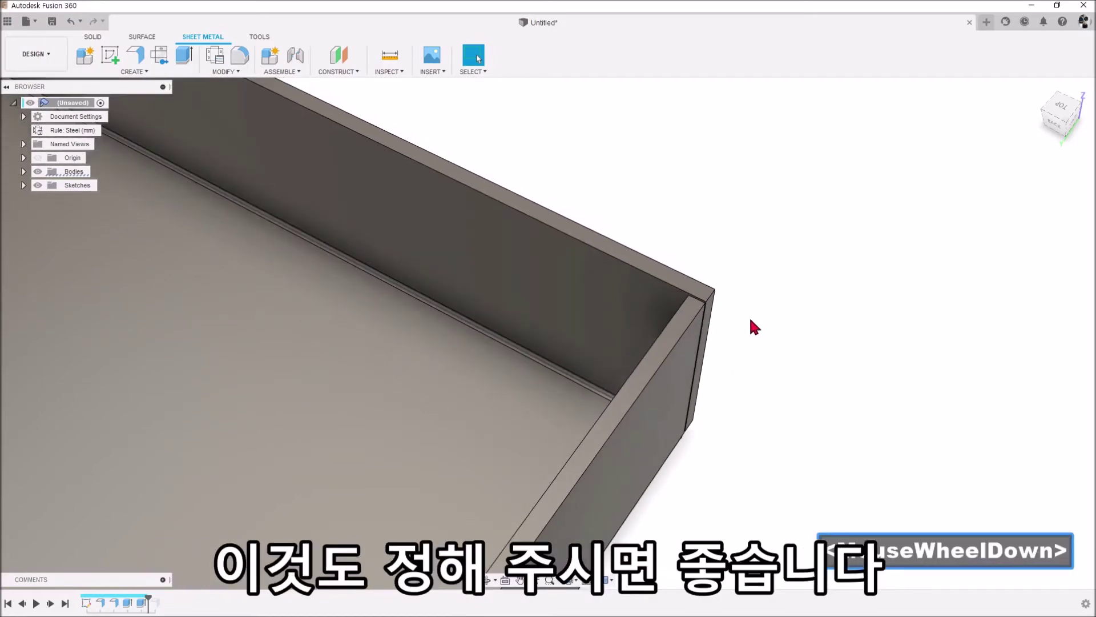
middle_click_drag(785, 361, 800, 395)
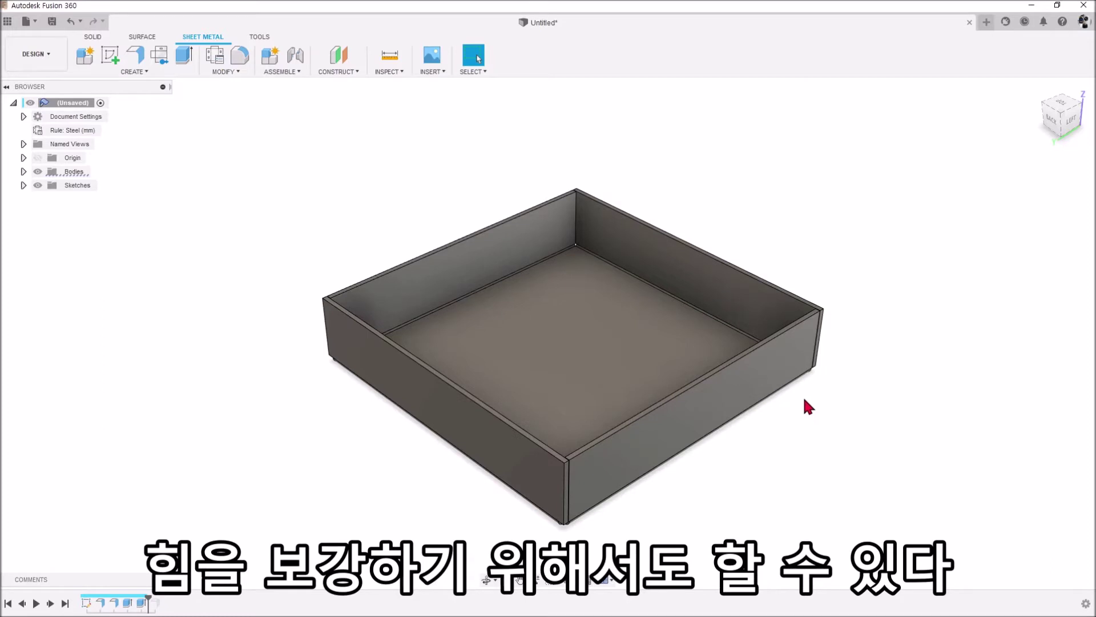
middle_click_drag(802, 398, 811, 422)
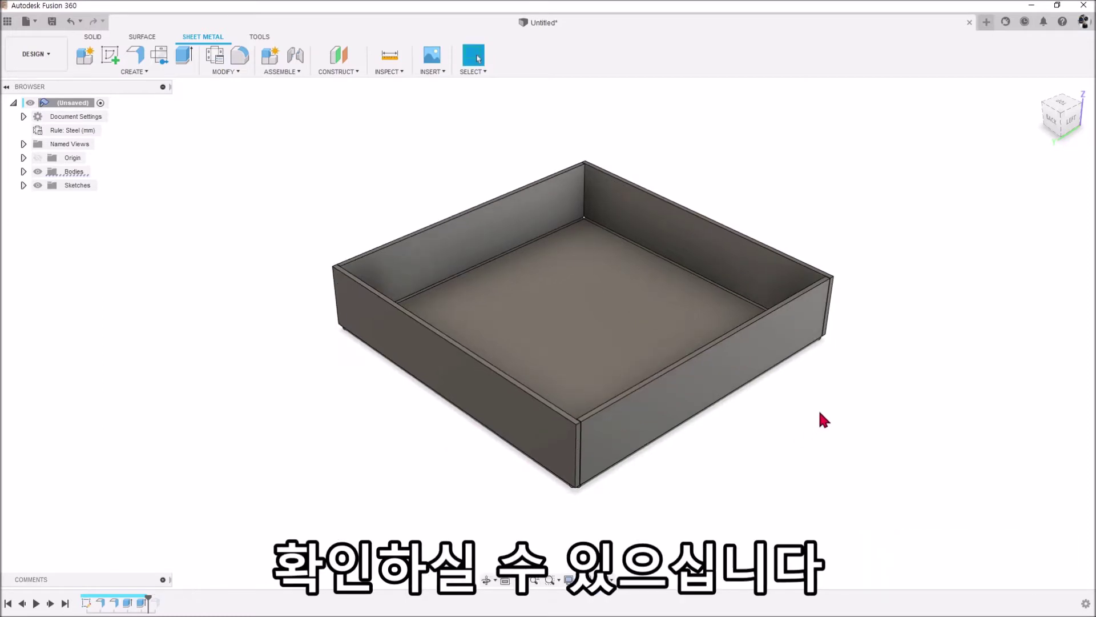
middle_click_drag(820, 416, 1084, 365, "shift")
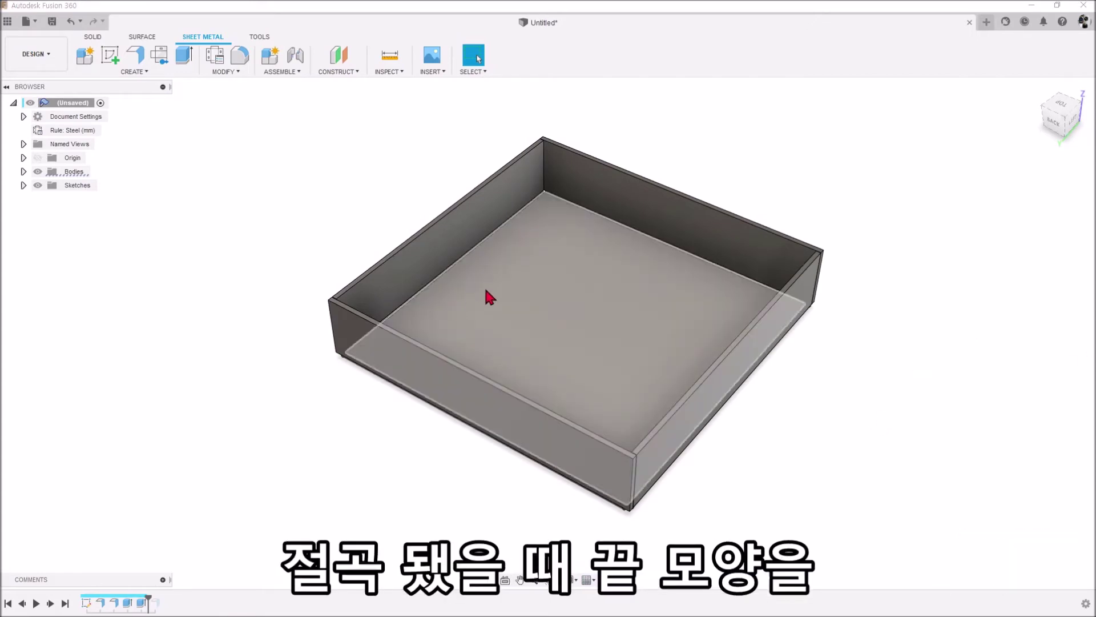
left_click_drag(148, 605, 145, 603)
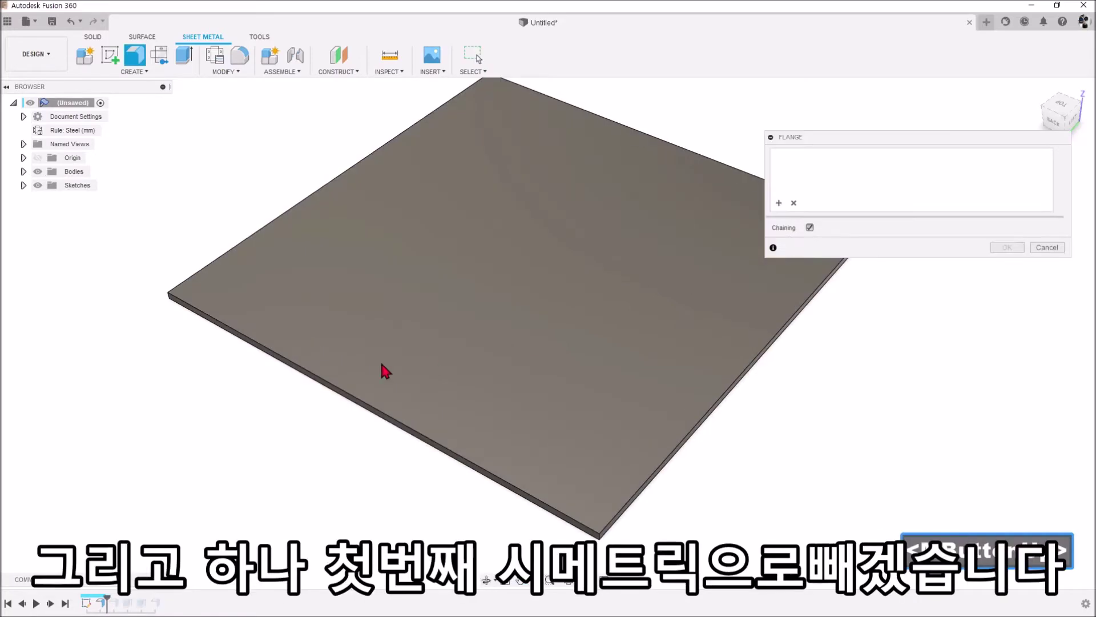
left_click(354, 399)
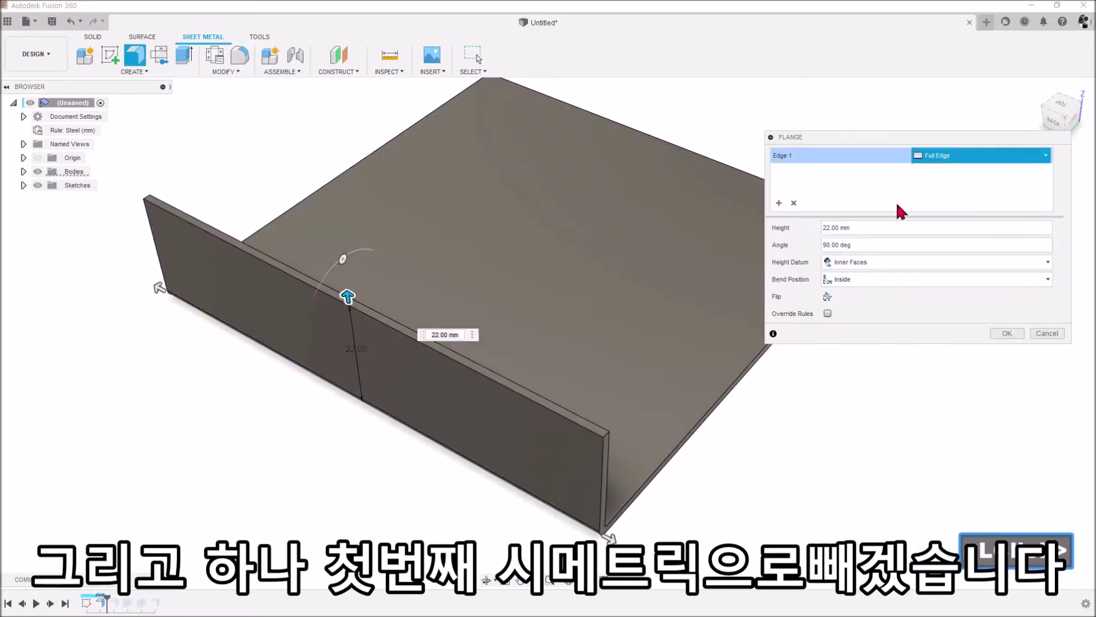
left_click(927, 182)
left_click_drag(610, 534, 491, 460)
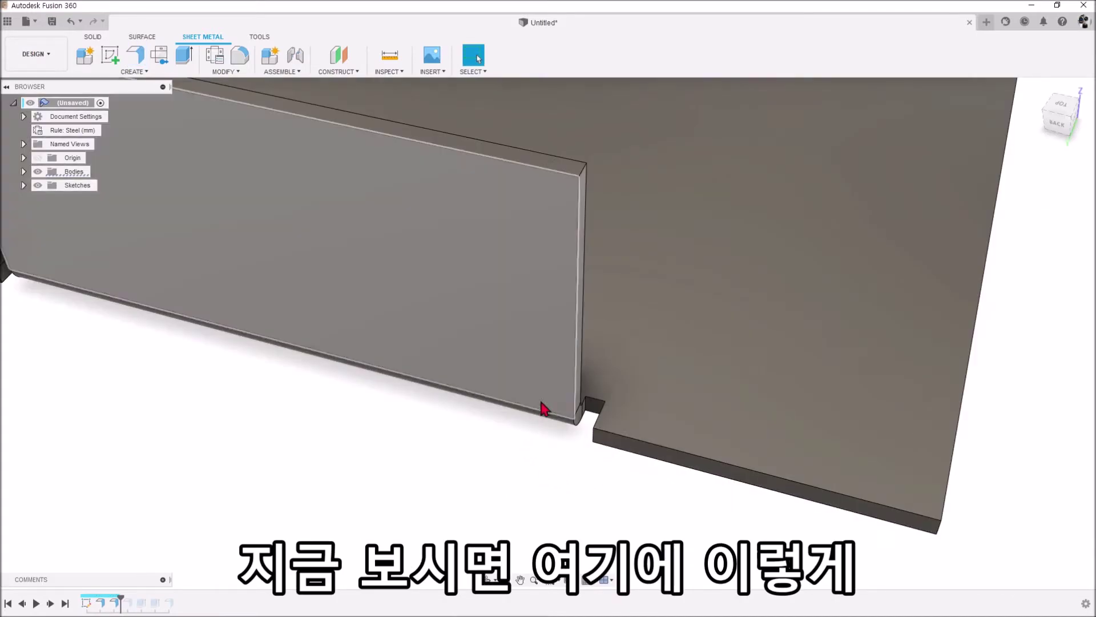
Preview a 12 mm high full-edge flange on the plate's edge adjoining the symmetric flange, and discard it.
middle_click_drag(595, 428, 366, 399, "shift")
scroll(362, 404, "up", 3)
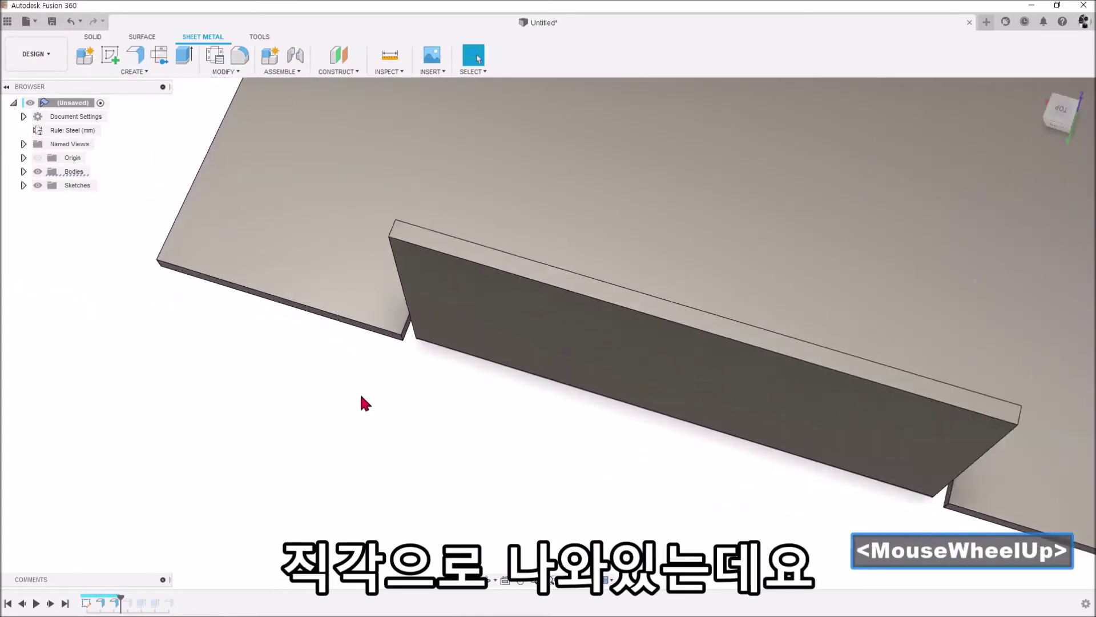
scroll(392, 360, "down", 3)
middle_click_drag(662, 437, 178, 97)
left_click(135, 55)
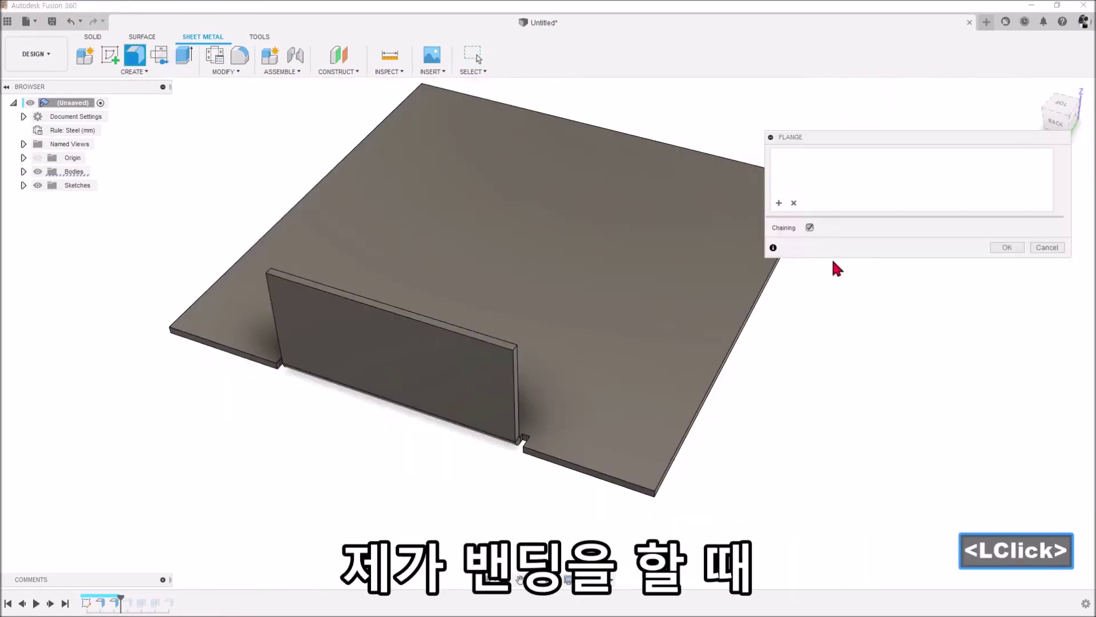
left_click(761, 300)
middle_click_drag(782, 359, 669, 345)
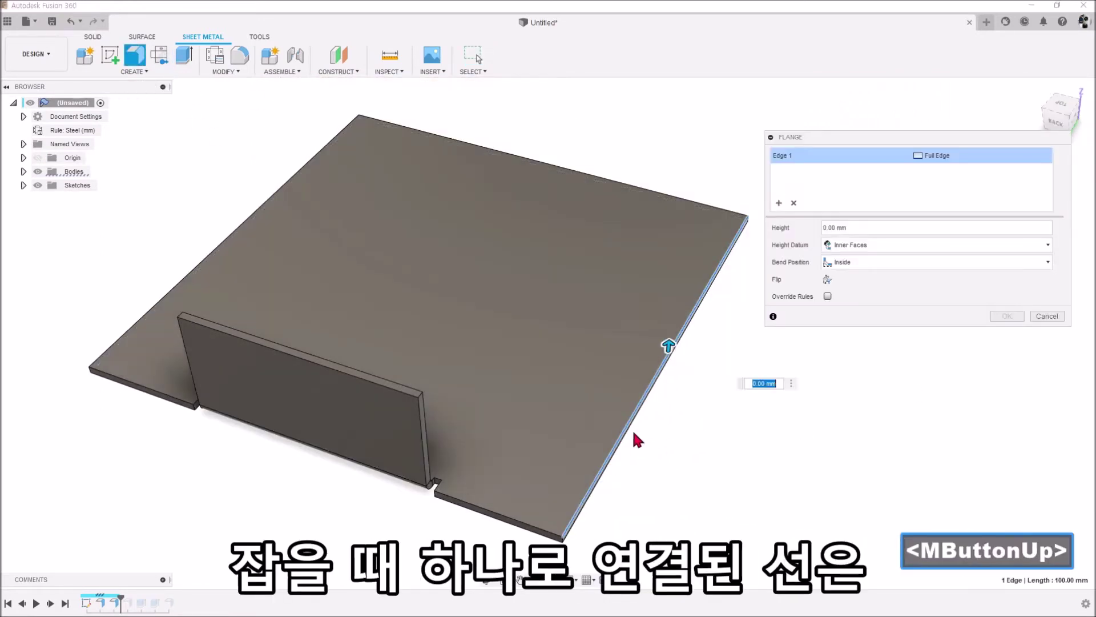
left_click_drag(669, 345, 672, 297)
scroll(587, 430, "up", 5)
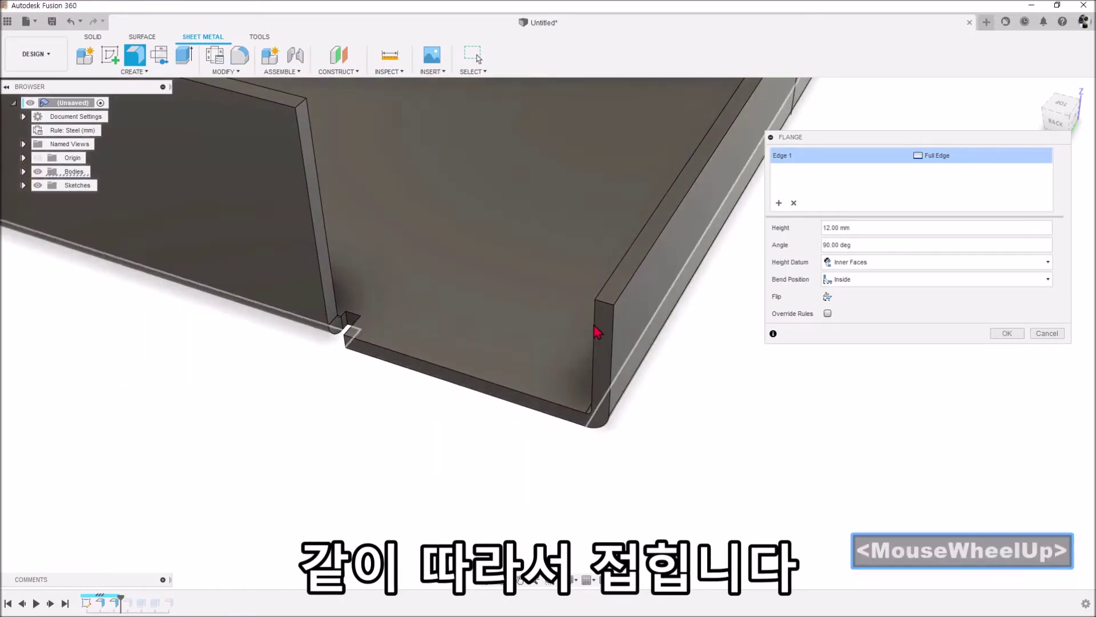
left_click(478, 444)
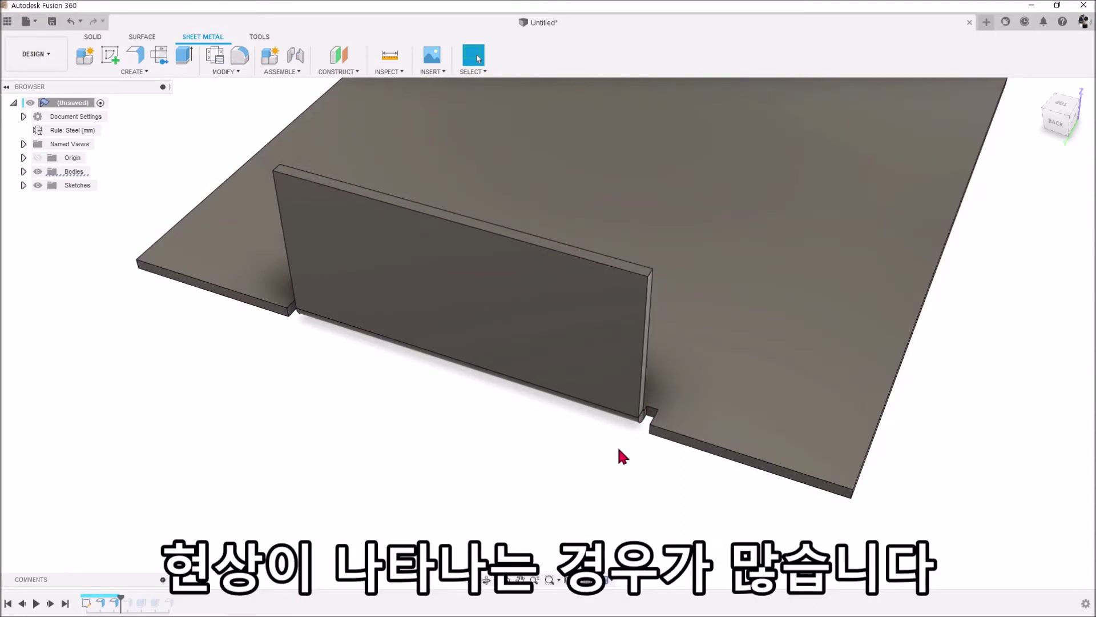
Edit the symmetric flange to override the sheet metal rules and enable its Bend Relief Override.
scroll(636, 451, "up", 2)
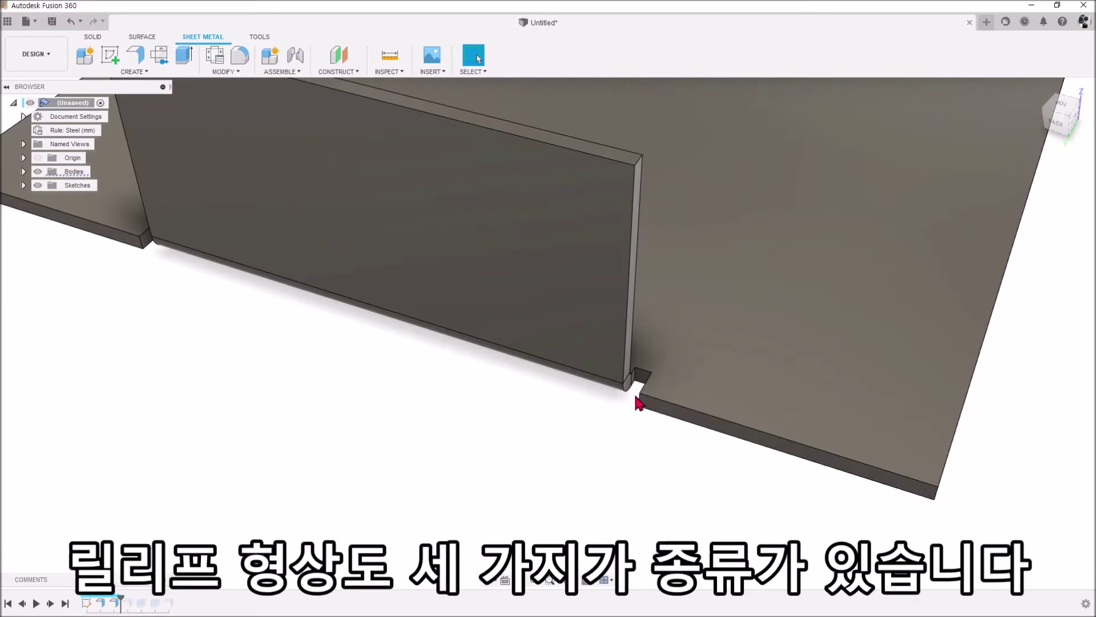
scroll(638, 404, "up", 1)
scroll(640, 399, "down", 5)
middle_click_drag(612, 416, 621, 448)
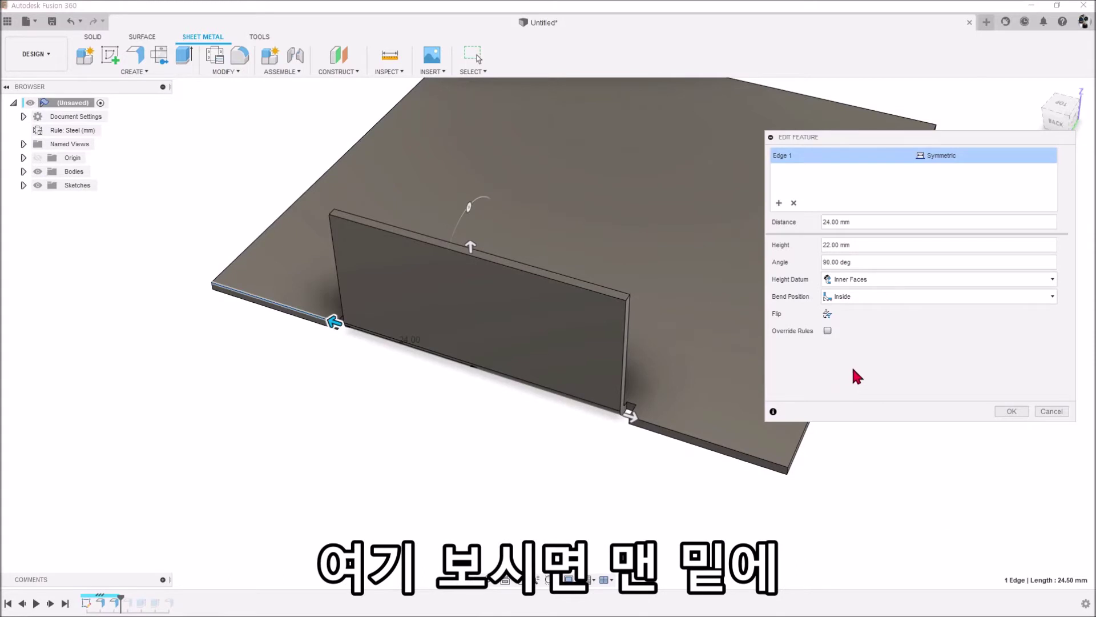
left_click(829, 331)
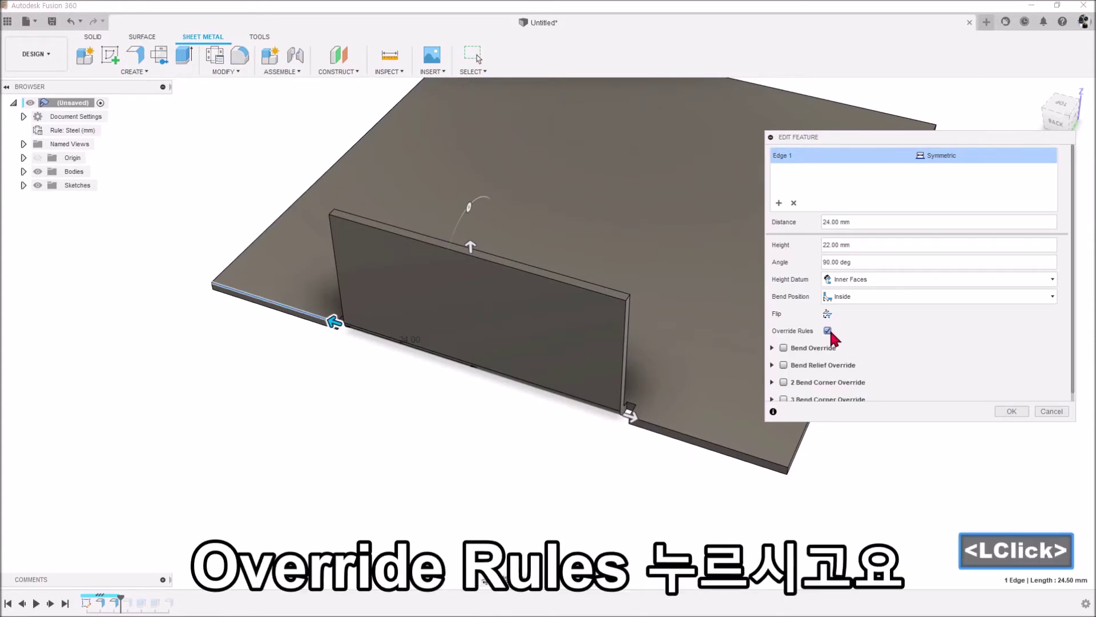
scroll(959, 368, "up", 3)
scroll(885, 368, "down", 1)
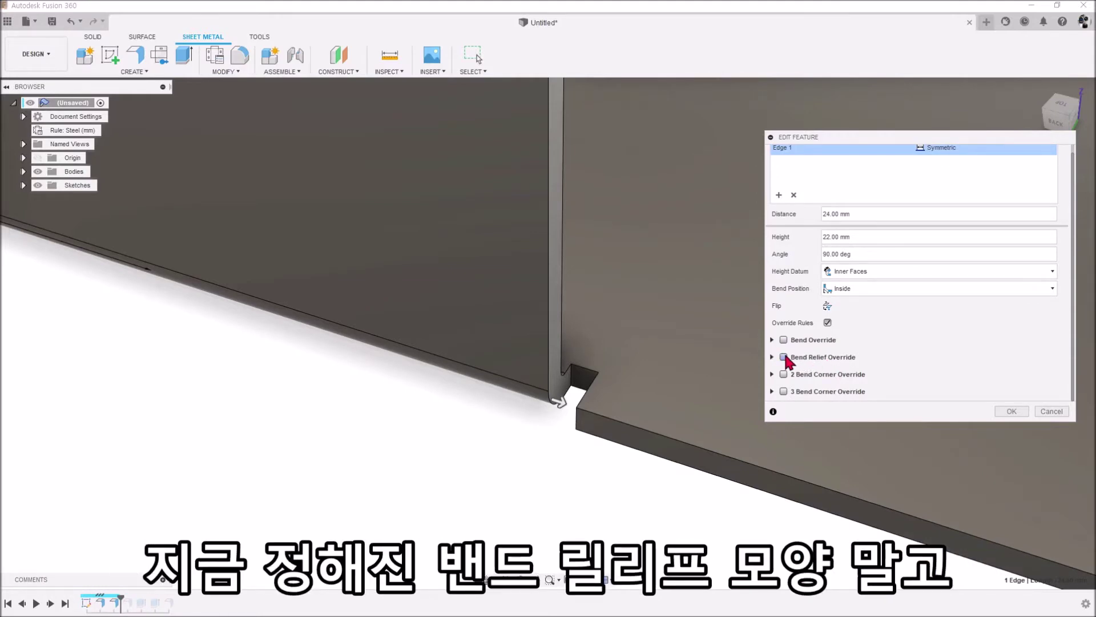
left_click(784, 356)
scroll(883, 338, "down", 1)
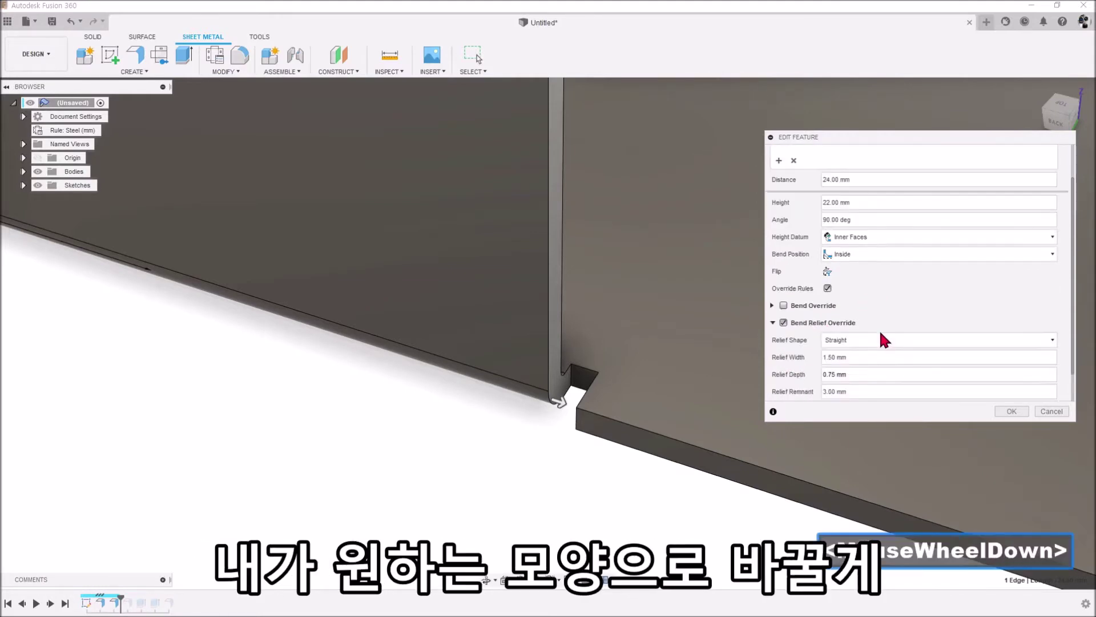
Try the Tear relief shape on the symmetric flange and inspect the bend end up close.
middle_click_drag(746, 416, 881, 352)
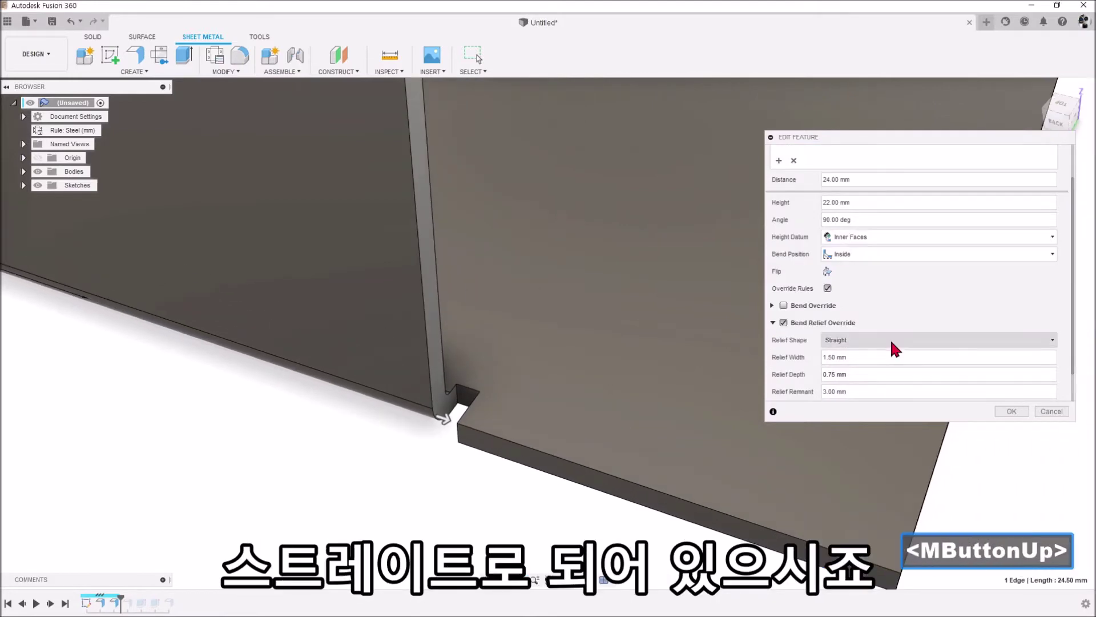
left_click(894, 341)
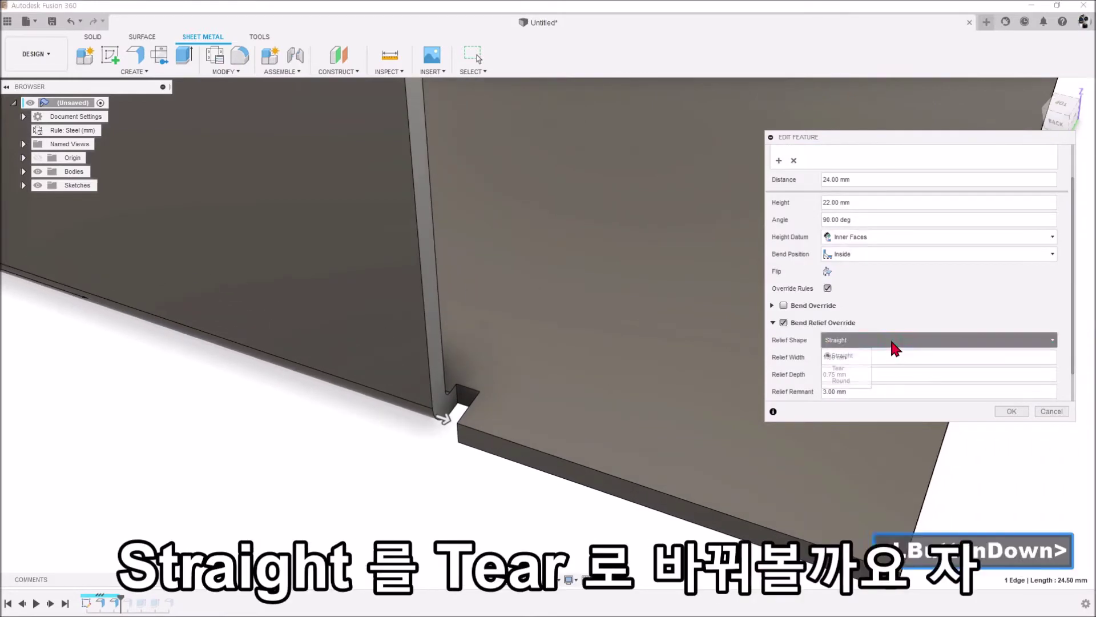
left_click(848, 368)
scroll(374, 432, "up", 3)
middle_click_drag(387, 478, 416, 445, "shift")
middle_click_drag(502, 410, 403, 453, "shift")
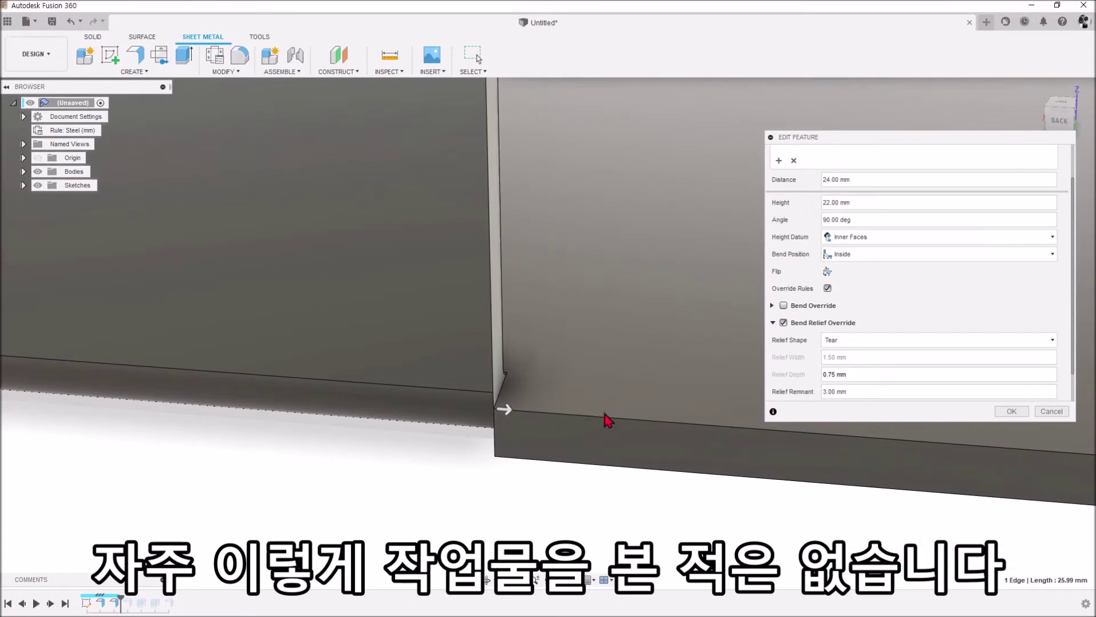
Try the Straight and Round relief shapes at the flange's bend end and inspect the round notch.
left_click(857, 340)
left_click(855, 355)
left_click(857, 341)
left_click(844, 380)
middle_click_drag(559, 514, 571, 517, "shift")
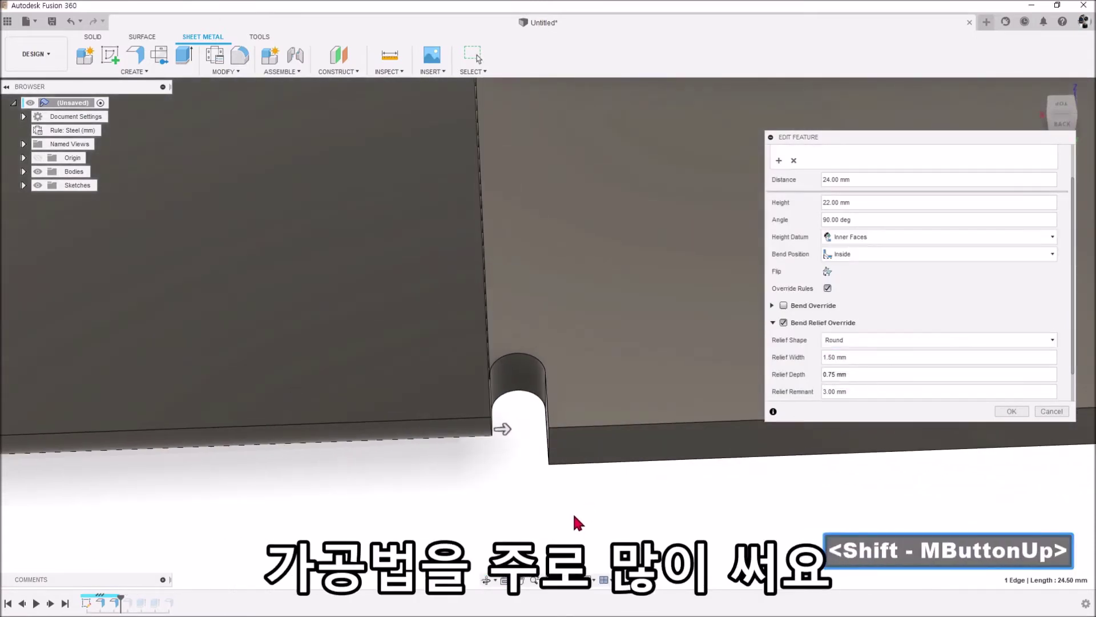
Compare the relief shapes again by switching through Tear, Straight and Round and back to Tear.
left_click(876, 341)
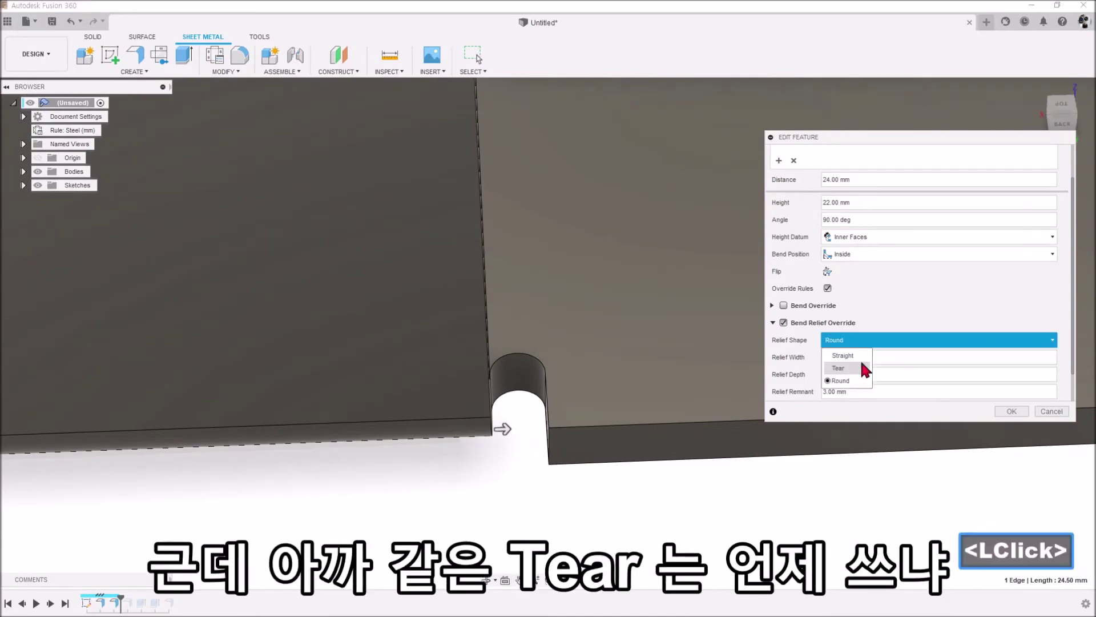
left_click(851, 368)
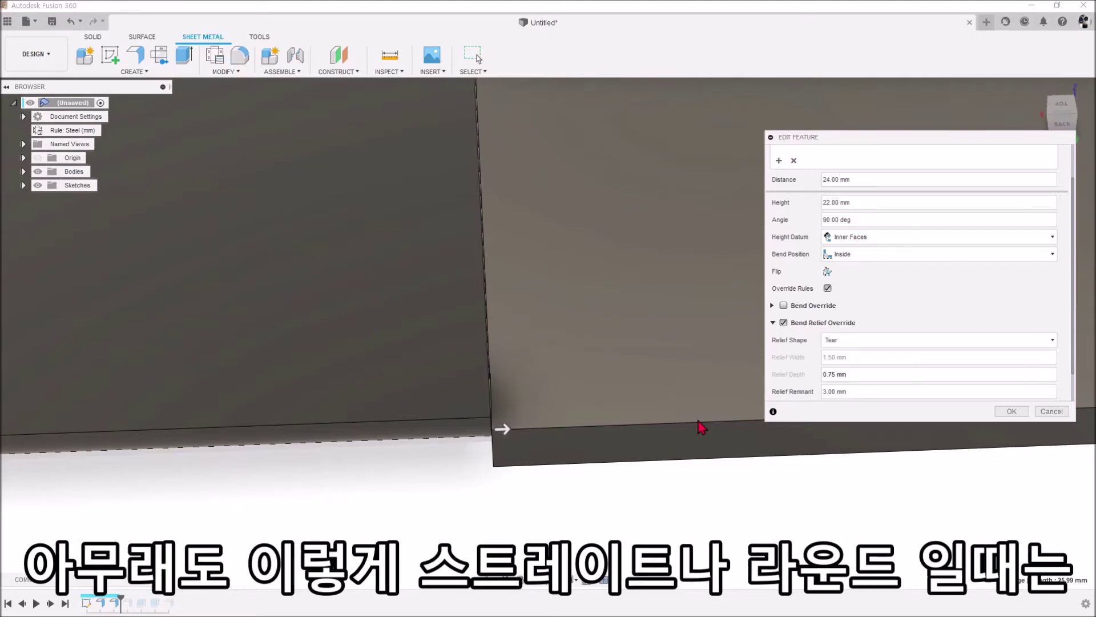
left_click(885, 342)
left_click(857, 355)
left_click(863, 341)
left_click(843, 381)
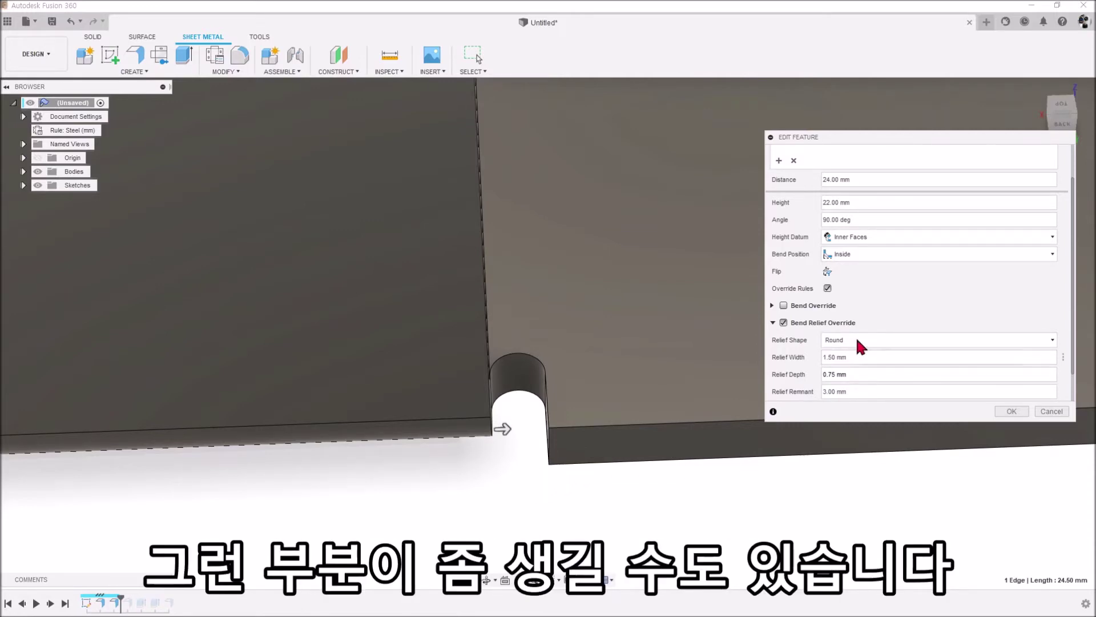
left_click(892, 338)
left_click(848, 367)
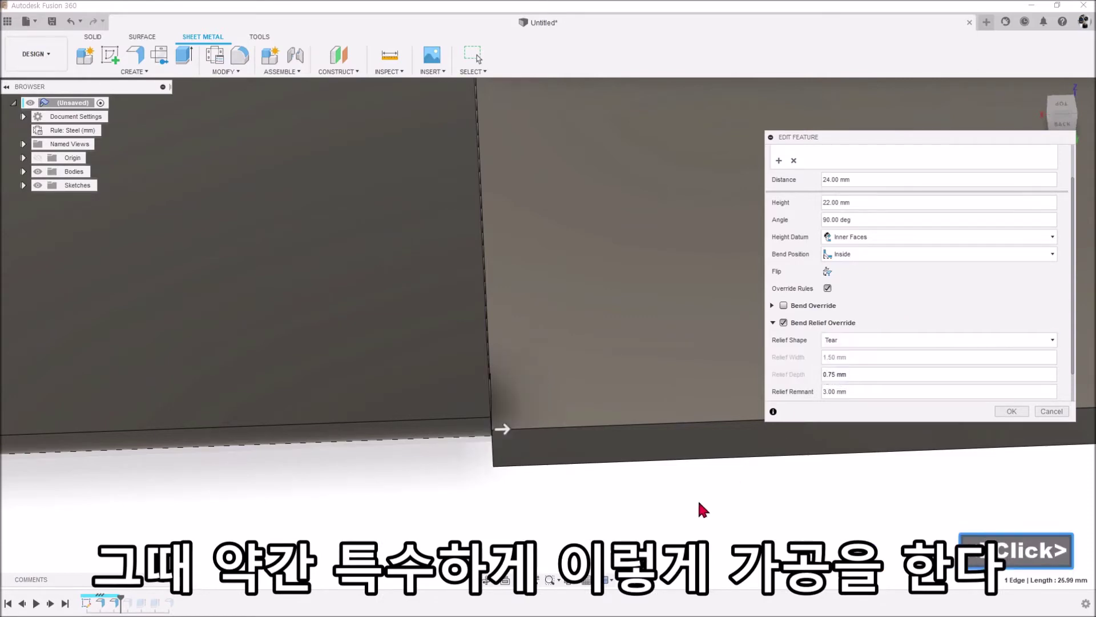
Set the flange's relief shape to Straight and its relief width to 1 mm.
left_click(862, 338)
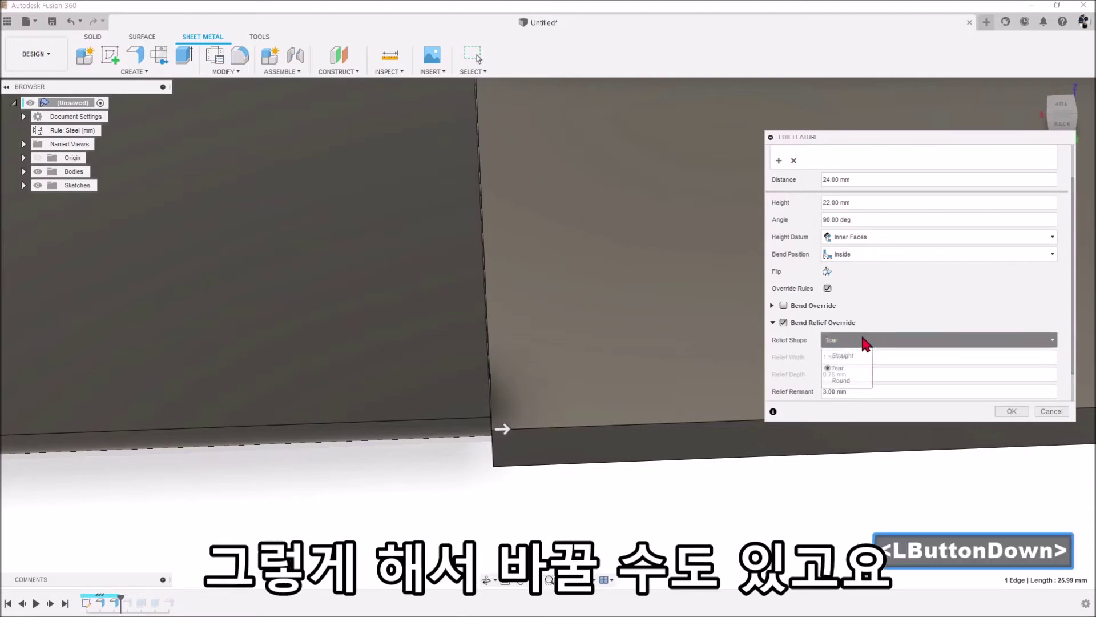
left_click(861, 354)
left_click(805, 358)
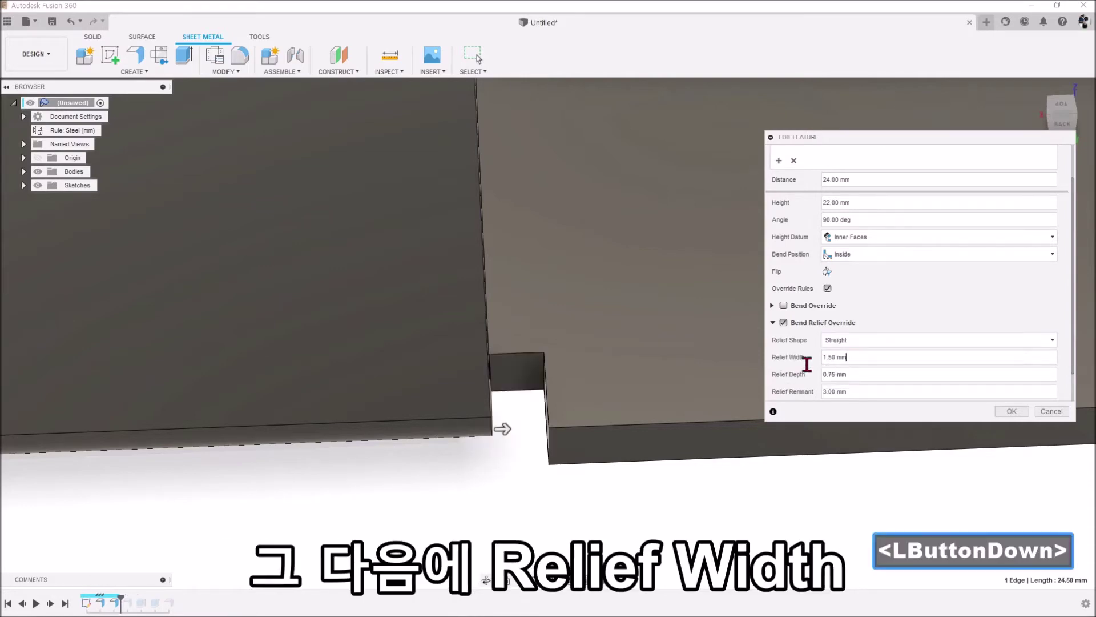
type("1")
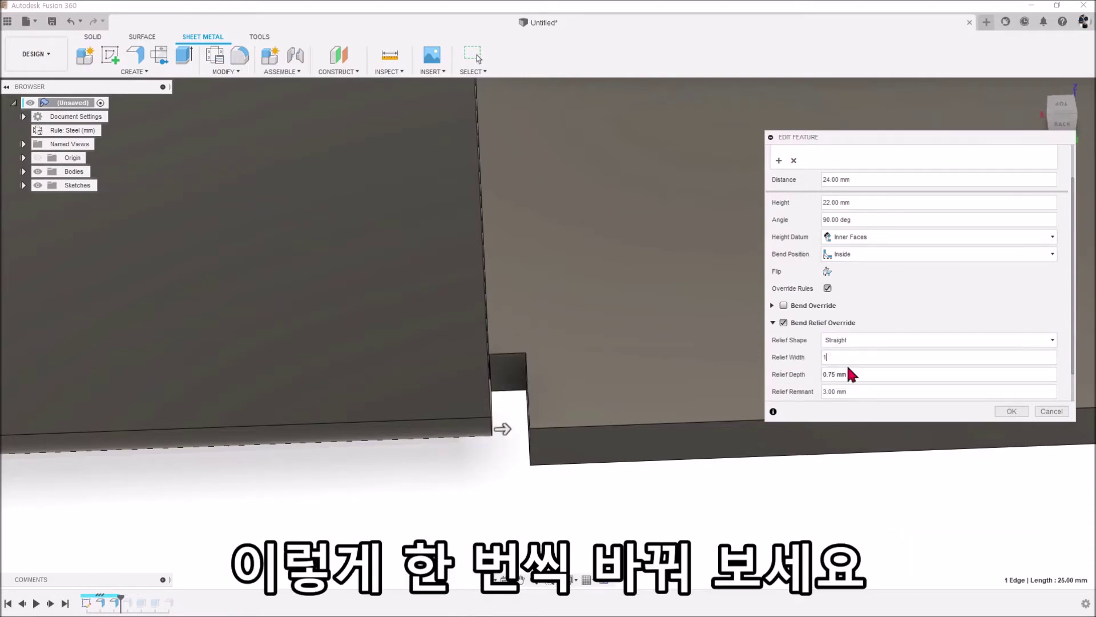
left_click(639, 382)
scroll(662, 369, "down", 3)
scroll(697, 380, "down", 5)
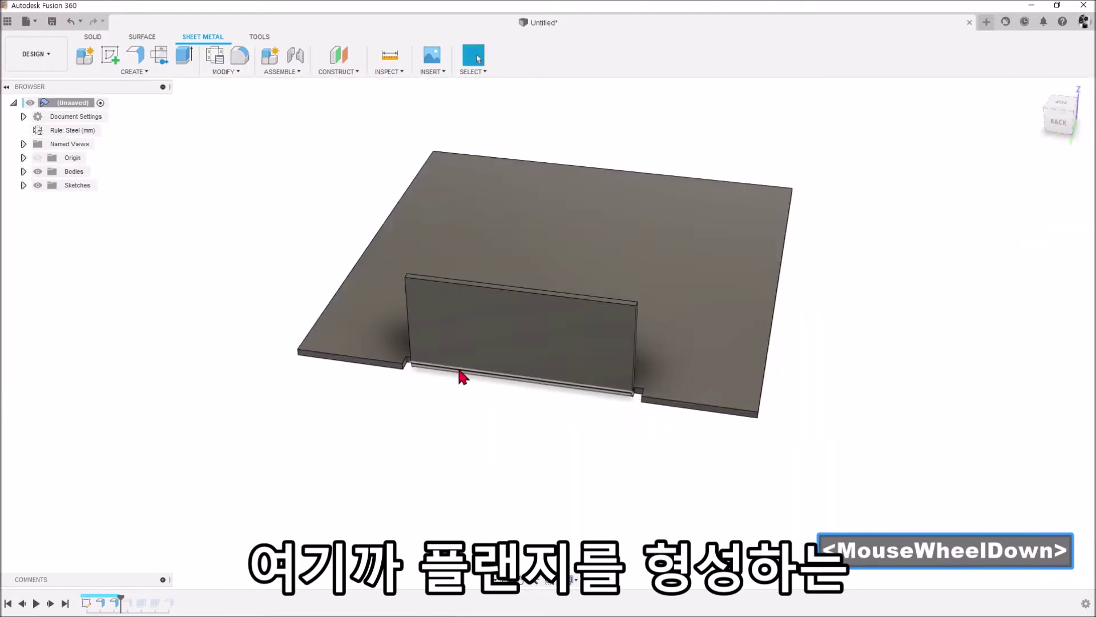
middle_click_drag(673, 372, 631, 443)
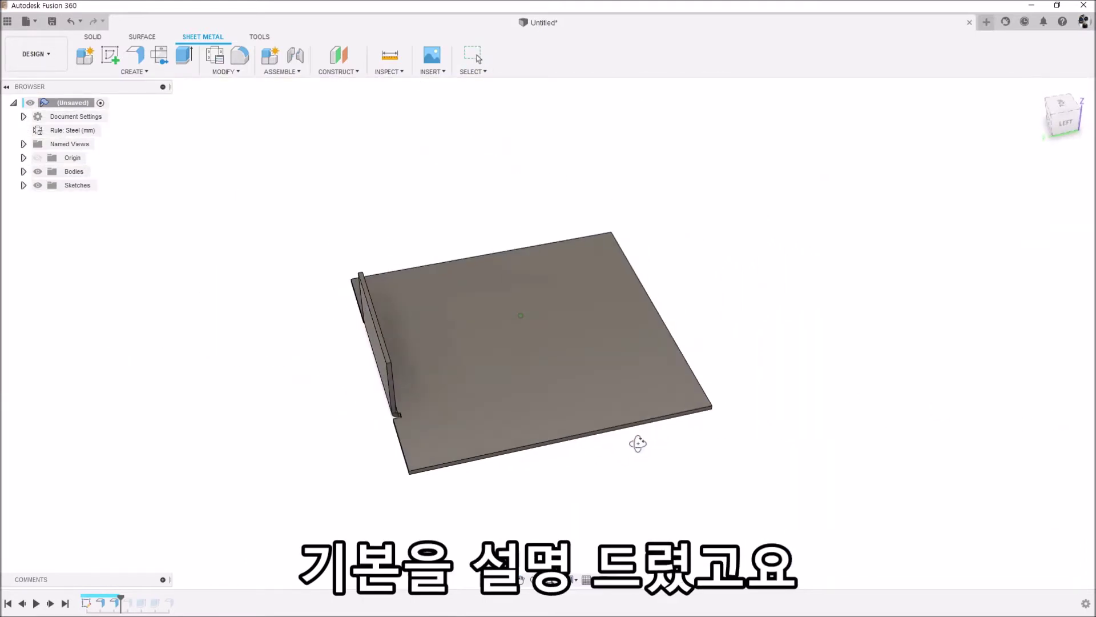
left_click(223, 72)
key("Escape")
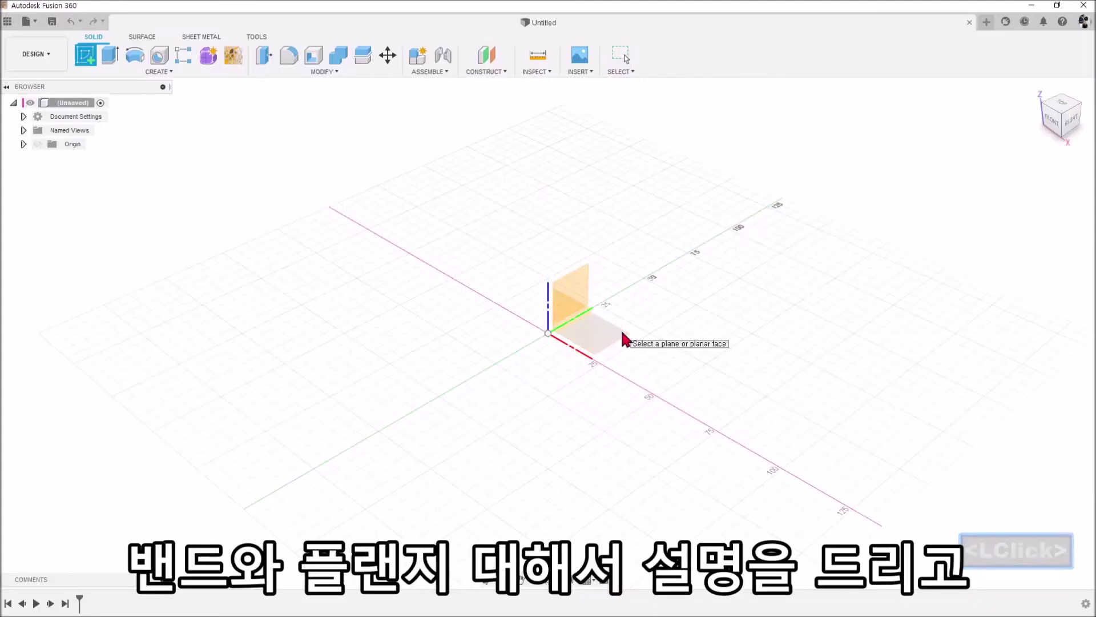
In a new design, start a sketch on the horizontal plane and draw a 100 x 100 mm center rectangle at the origin.
left_click(622, 329)
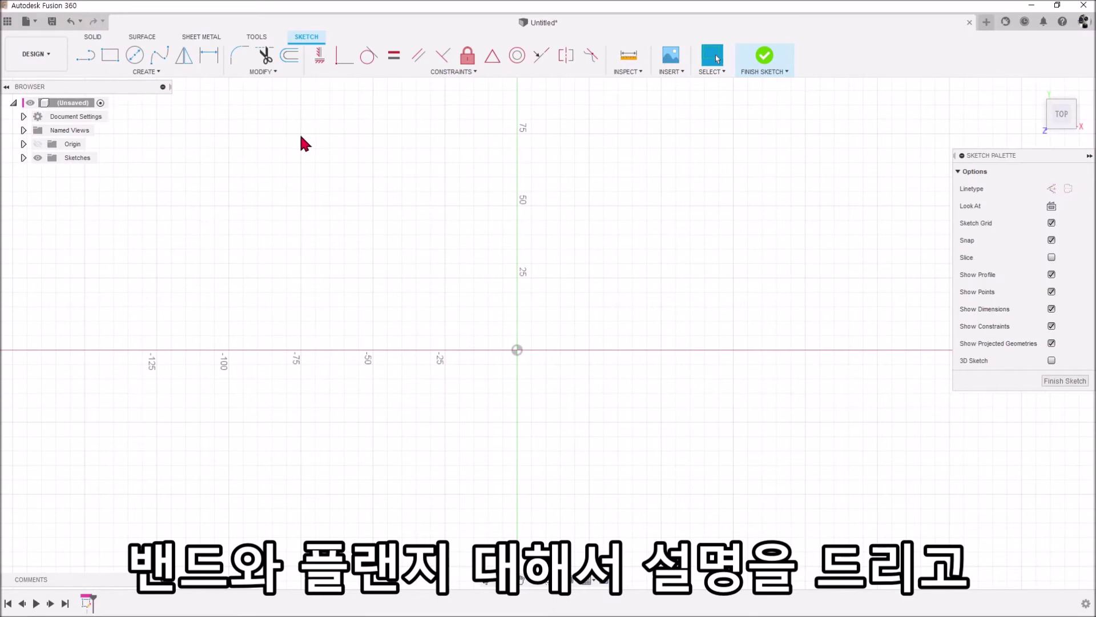
left_click(147, 71)
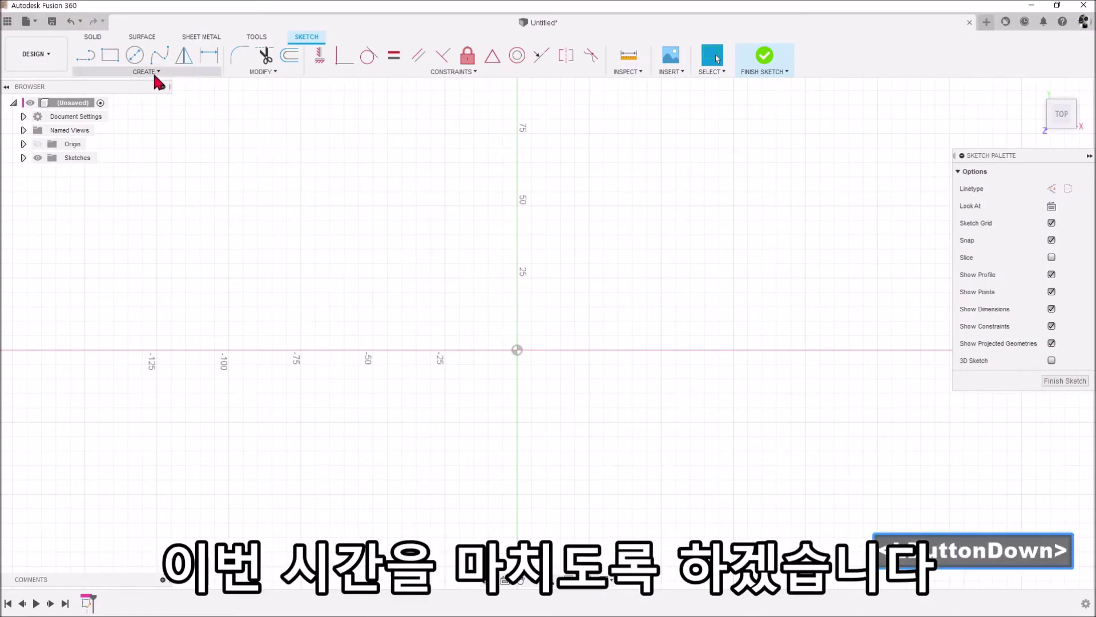
left_click(517, 349)
type("100")
key("Tab")
type("100")
key("Return")
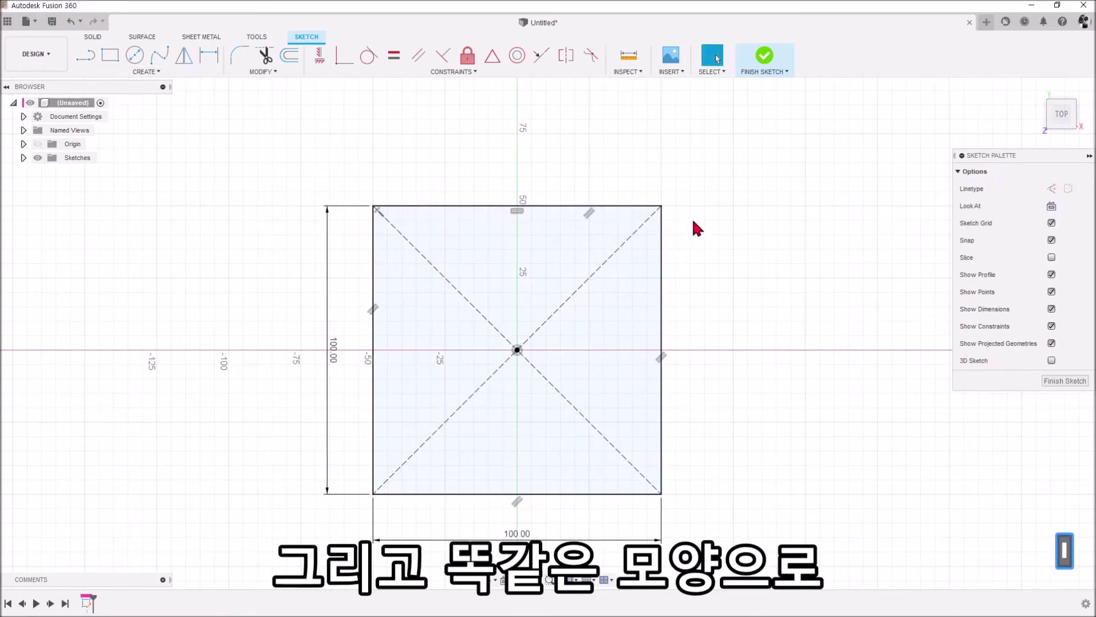
Draw a slanted line across each of two opposite corners of the square, upper-left and lower-right.
key("l")
scroll(383, 259, "up", 3)
left_click(370, 187)
key("Escape")
middle_click_drag(603, 343, 558, 276)
scroll(717, 415, "down", 2)
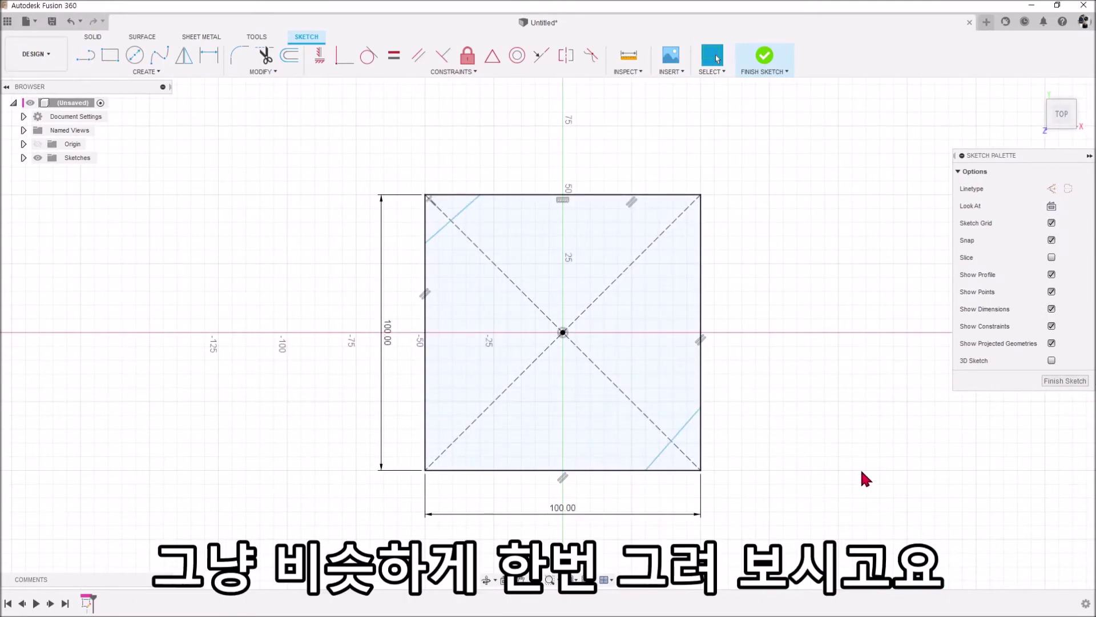
Make both corner lines parallel to the square's dashed diagonal and equal in length to each other.
left_click(419, 56)
left_click(583, 310)
left_click(683, 429)
left_click(477, 211)
left_click(626, 268)
left_click(394, 55)
left_click(464, 213)
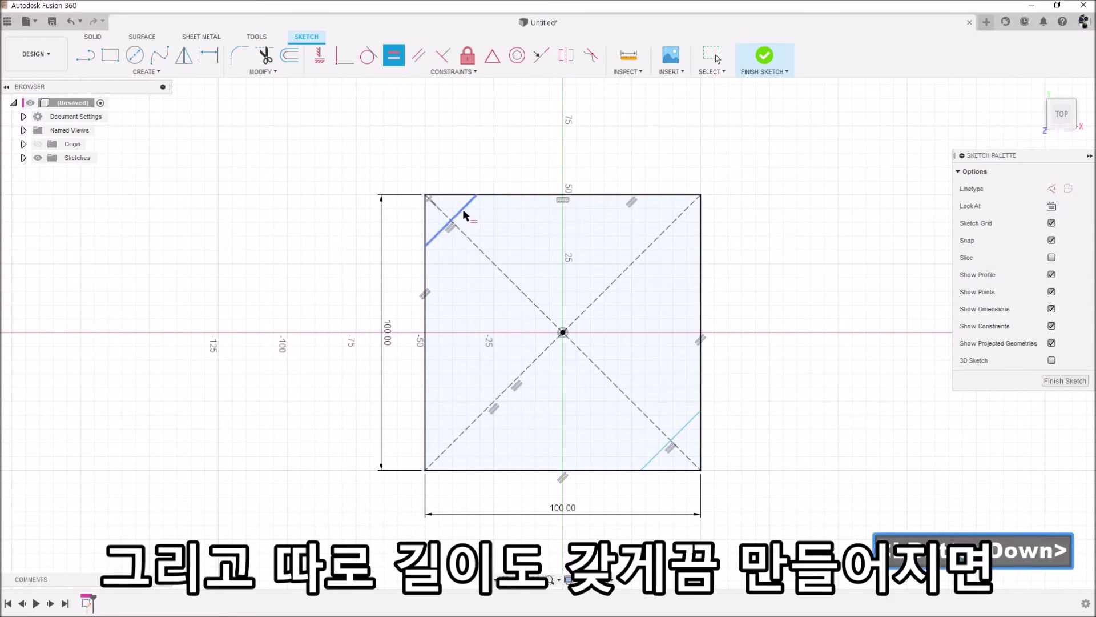
left_click(689, 425)
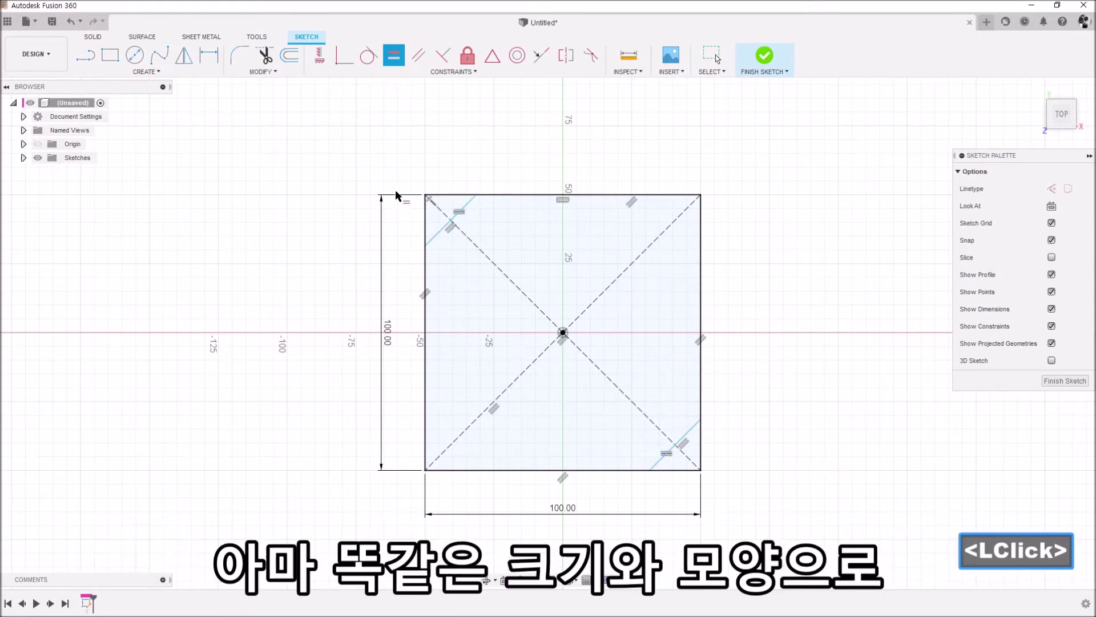
scroll(728, 451, "up", 2)
key("Escape")
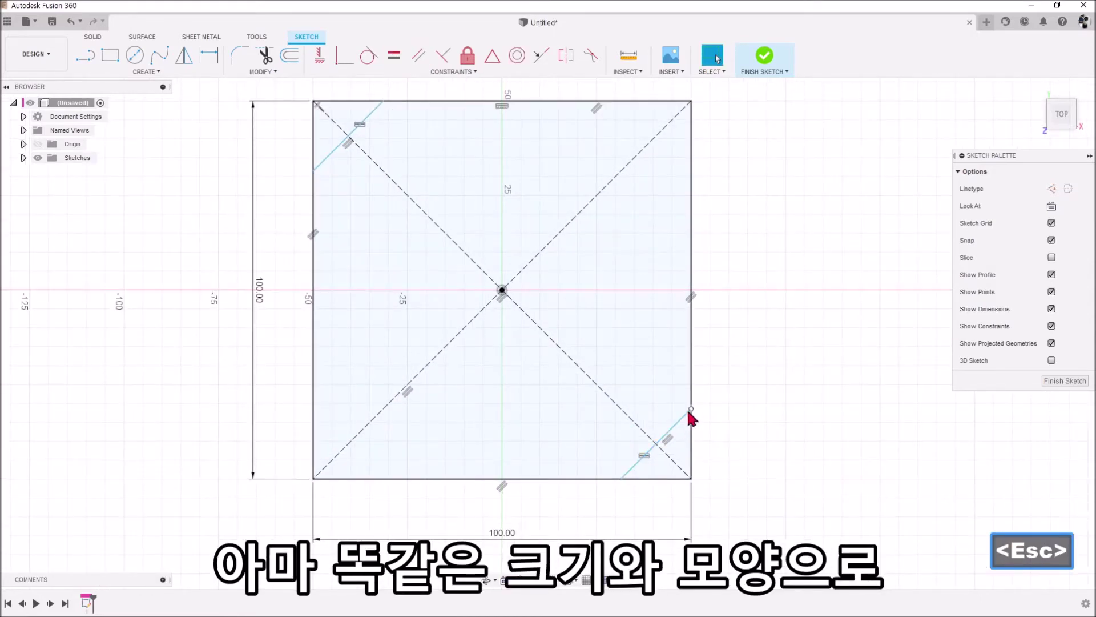
Enlarge the linked corner lines so each cuts off about 25 mm along the square's edges, and finish the sketch.
left_click_drag(692, 411, 814, 399)
scroll(819, 365, "down", 2)
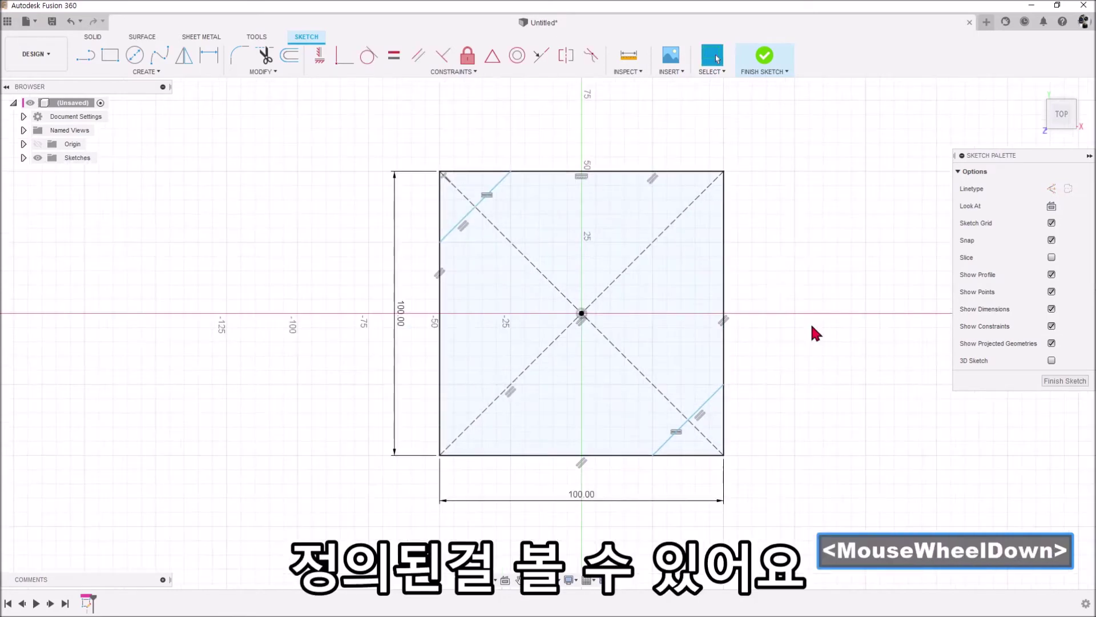
left_click(765, 55)
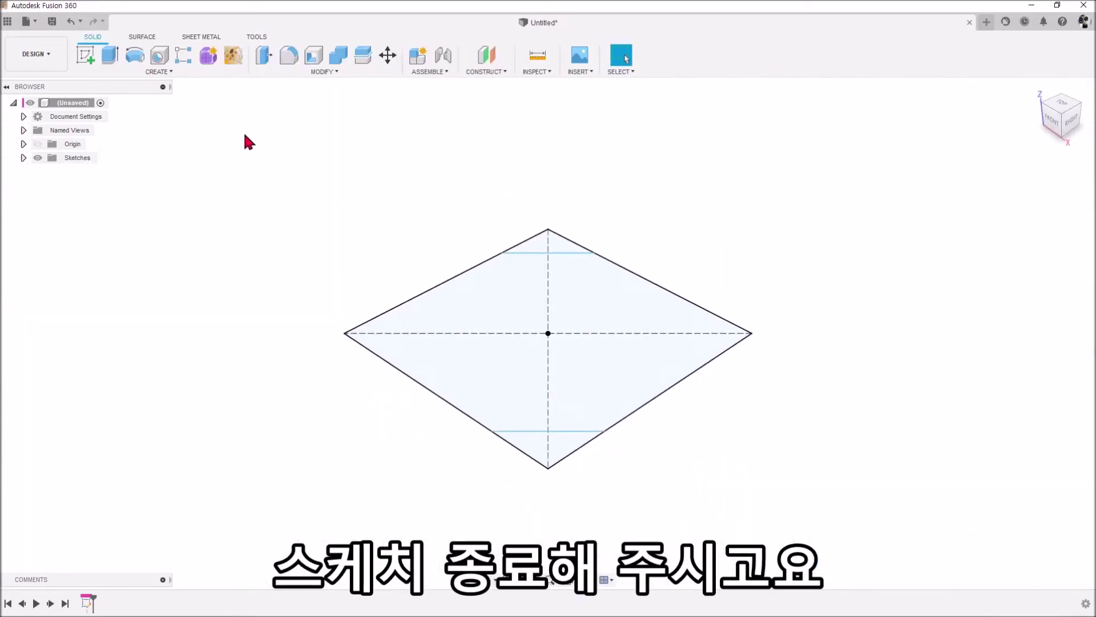
Create a base flange in Steel (mm) from the central profile and one corner triangle, leaving out the opposite corner.
left_click(194, 37)
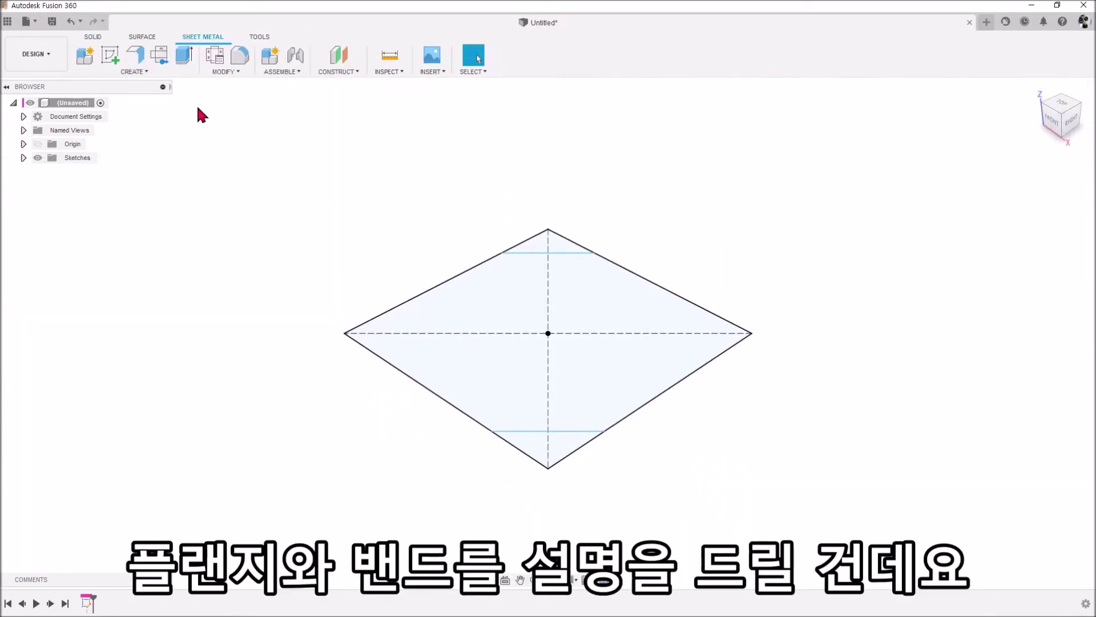
left_click(155, 70)
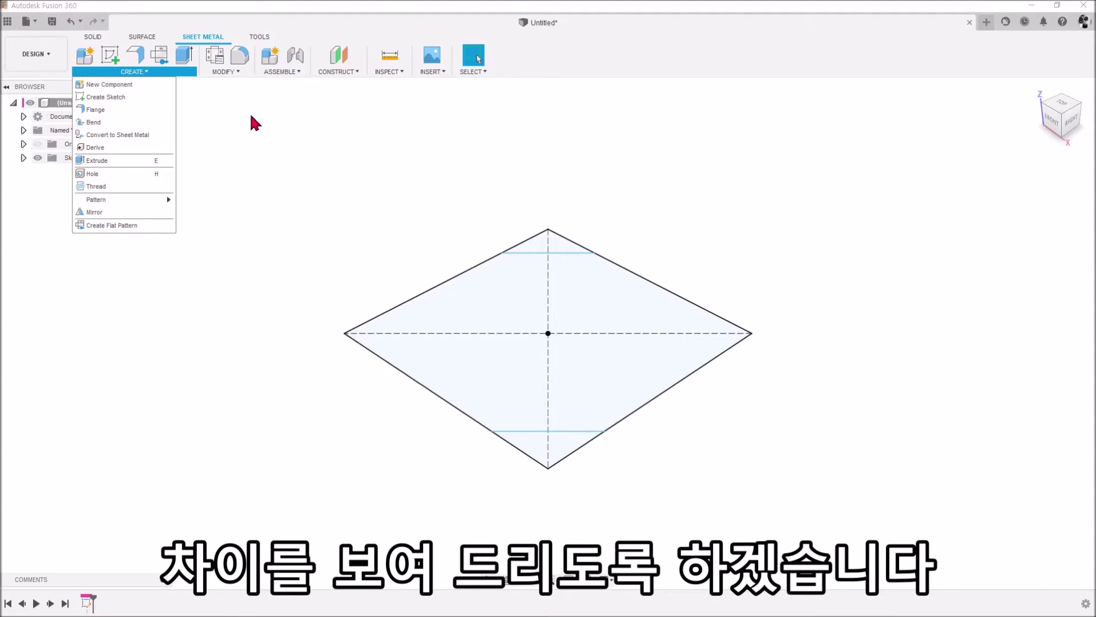
left_click(95, 109)
left_click(548, 371)
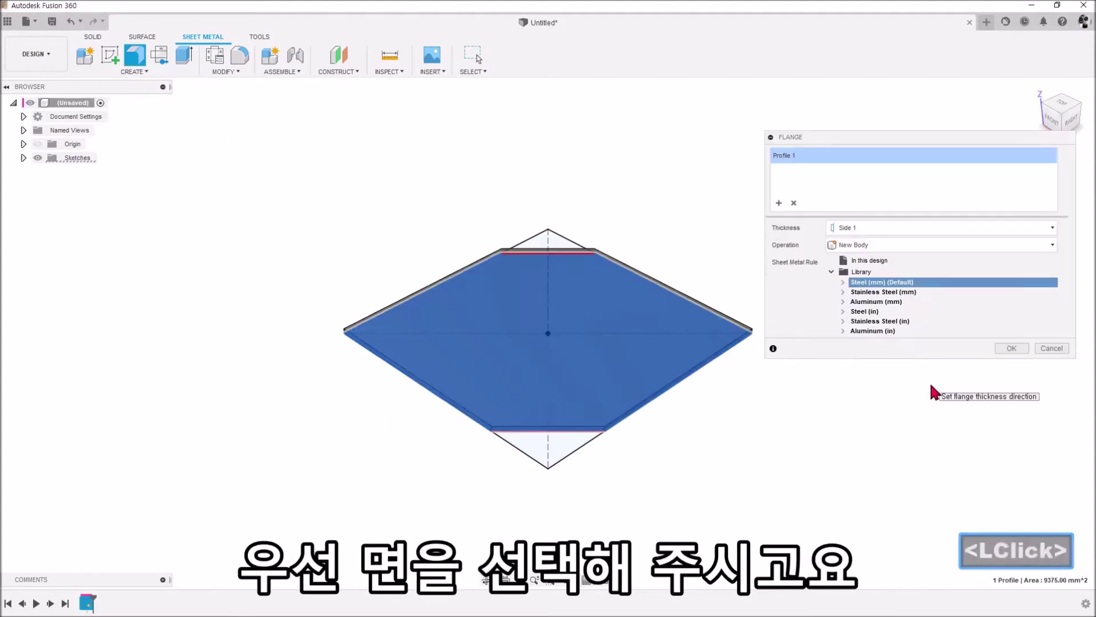
left_click(548, 448)
middle_click_drag(695, 488, 366, 324, "shift")
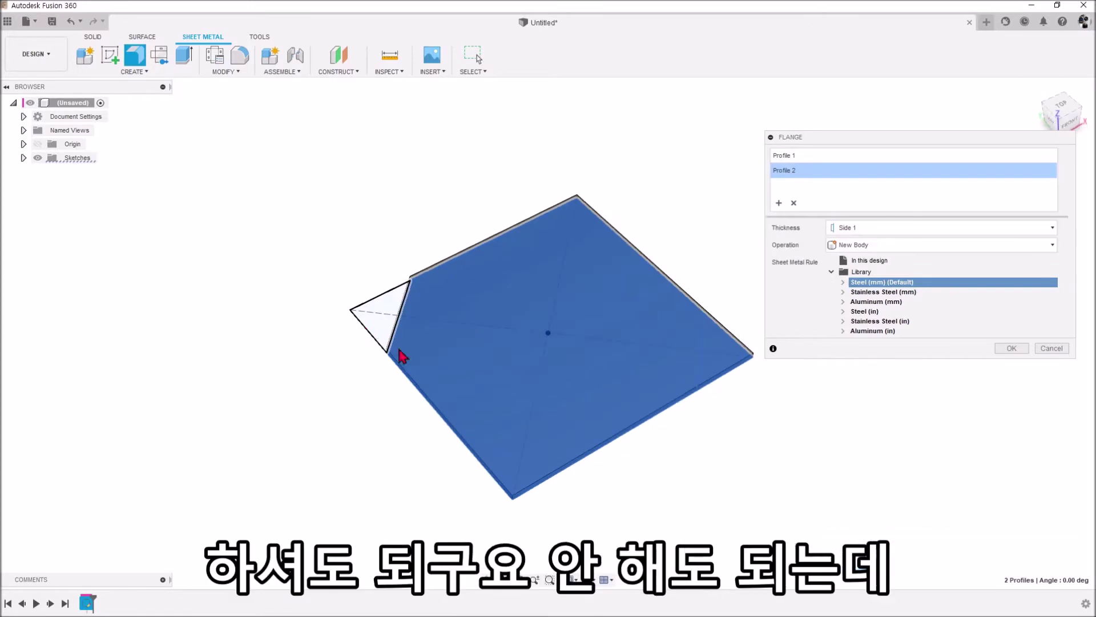
key("Return")
Add a 15 mm high, 90-degree flange along the full slanted edge at the plate's cut corner.
middle_click_drag(824, 453, 934, 393, "shift")
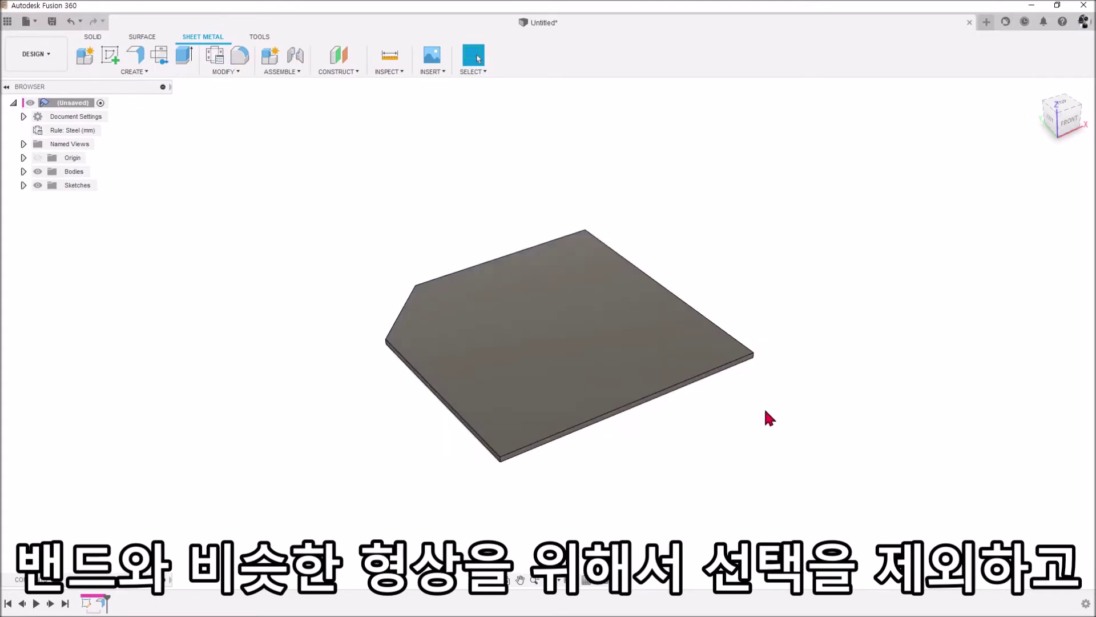
middle_click_drag(752, 411, 751, 436, "shift")
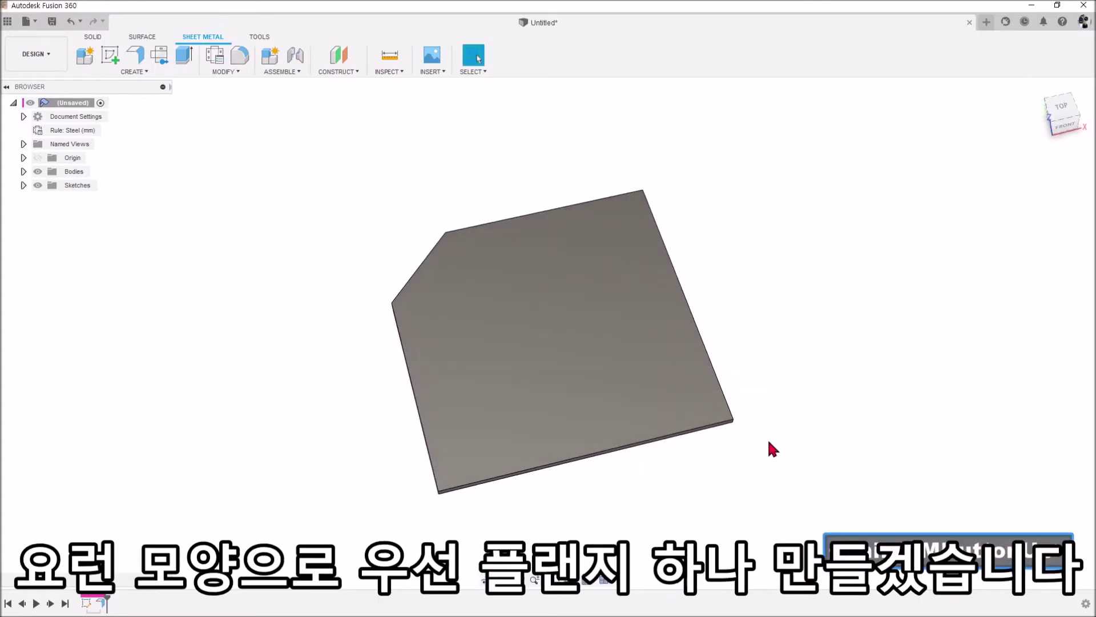
left_click(135, 54)
middle_click_drag(263, 274, 283, 316, "shift")
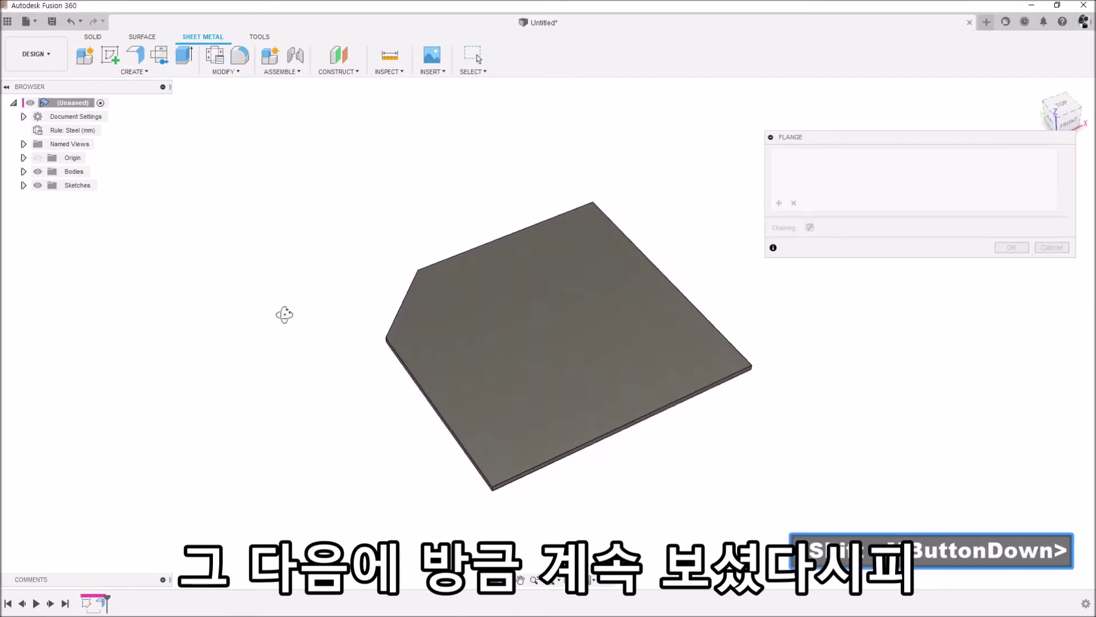
scroll(317, 377, "up", 3)
scroll(331, 389, "down", 3)
middle_click_drag(331, 390, 355, 379, "shift")
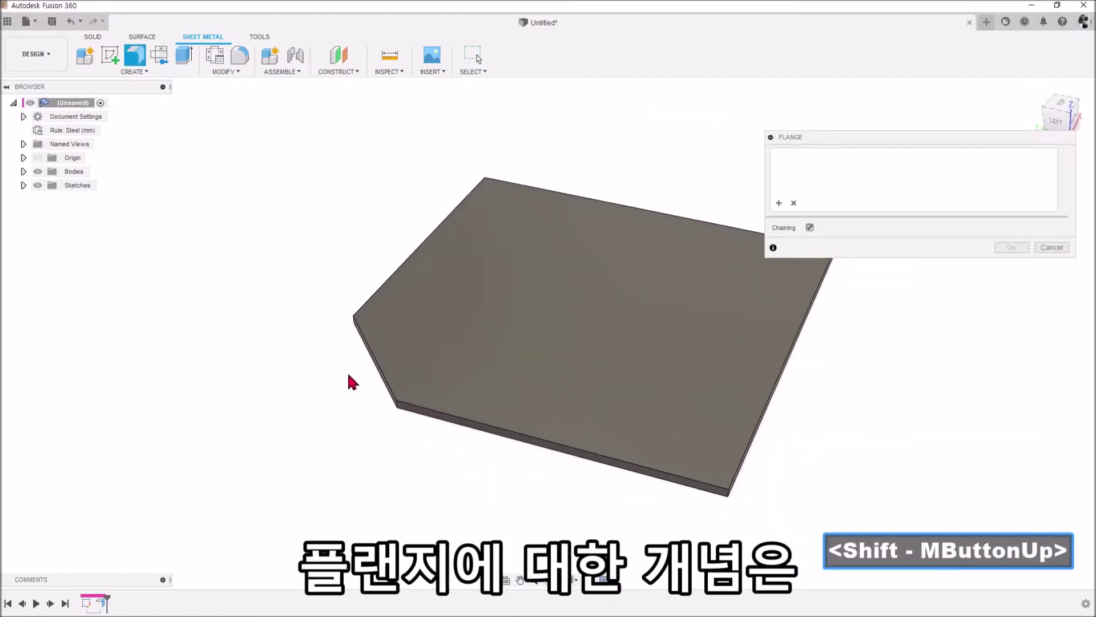
left_click(376, 358)
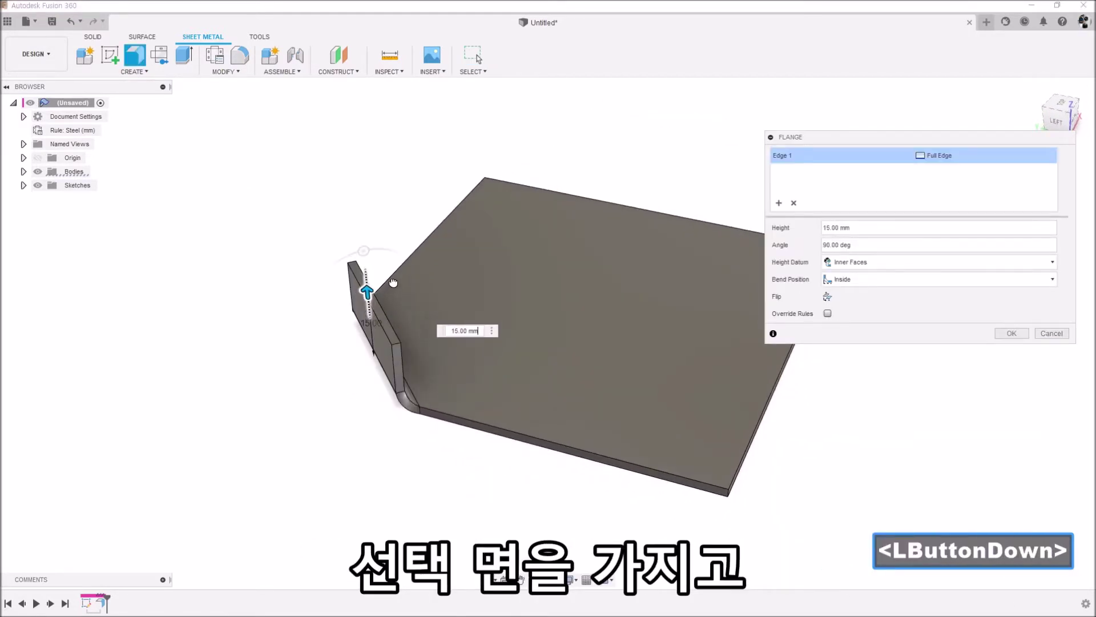
middle_click_drag(240, 485, 1001, 349, "shift")
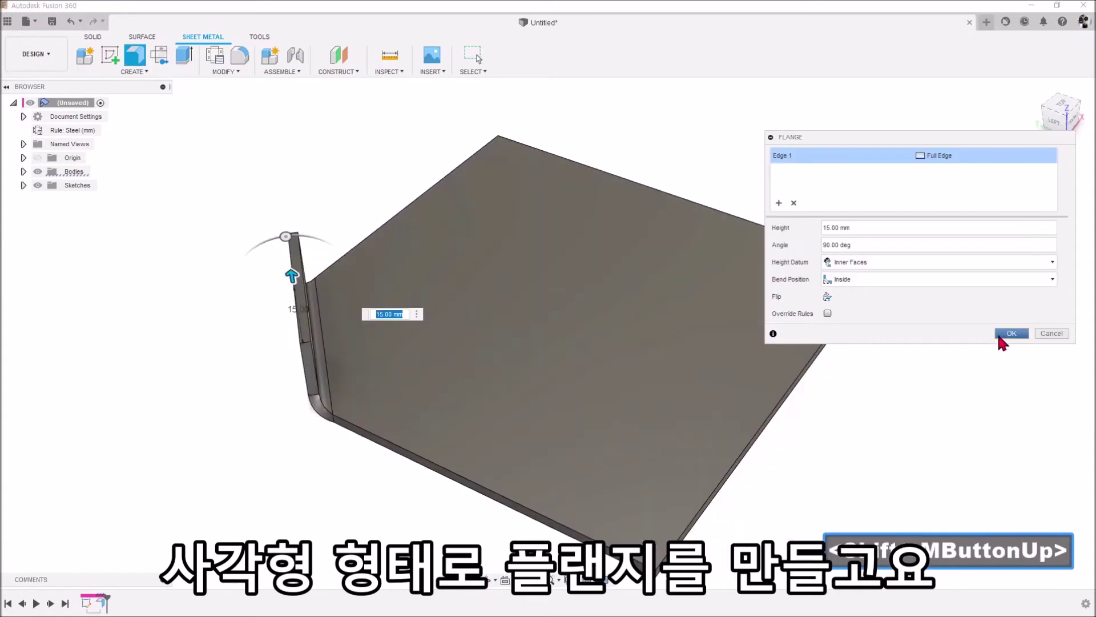
left_click(1010, 334)
Start a Bend with the plate's top face as the stationary side and show Sketch1.
left_click(134, 71)
left_click(98, 120)
scroll(702, 273, "down", 2)
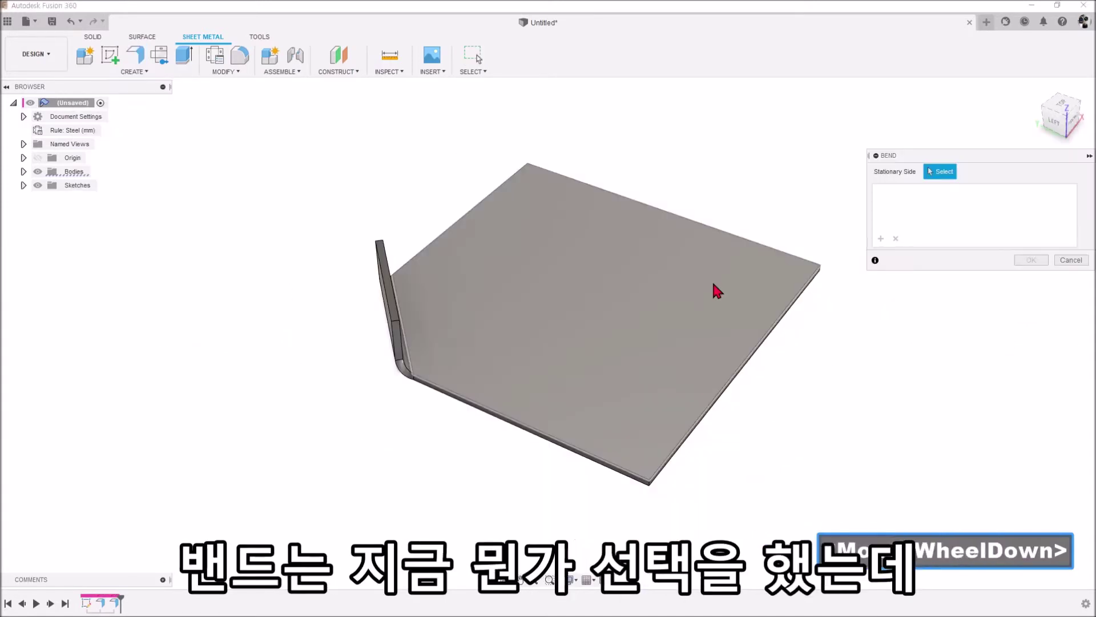
left_click(802, 296)
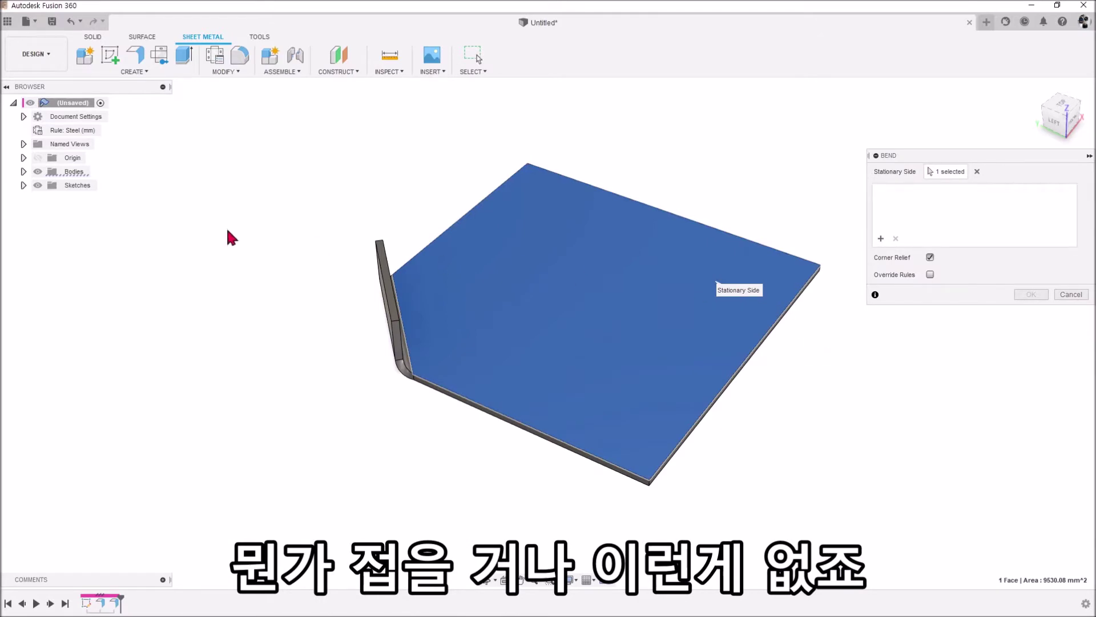
left_click(23, 186)
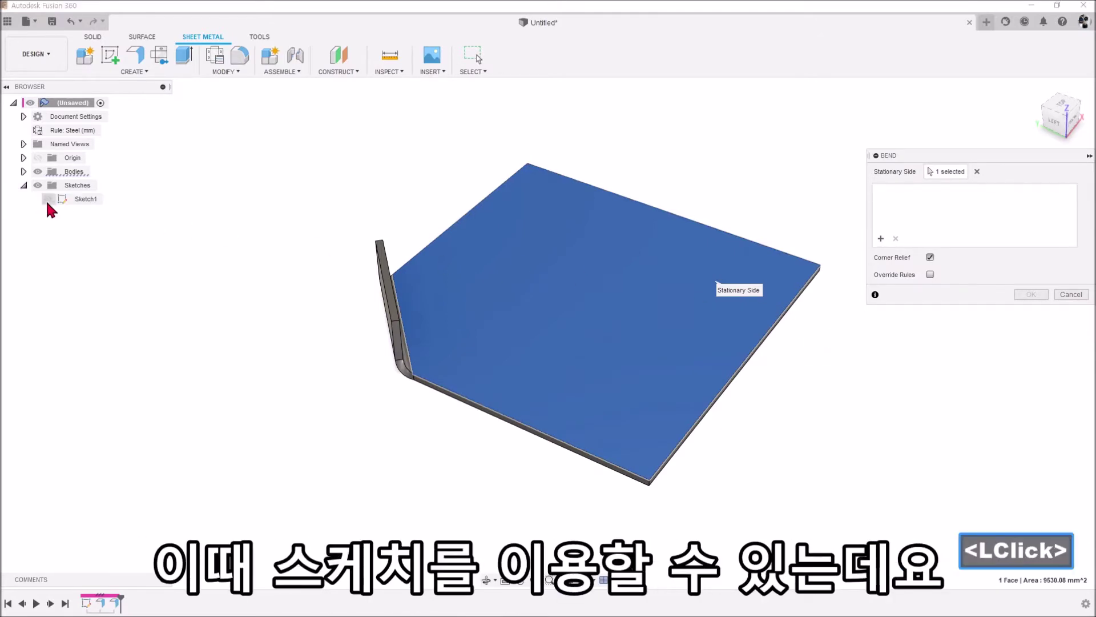
left_click(48, 200)
middle_click_drag(444, 320, 736, 331, "shift")
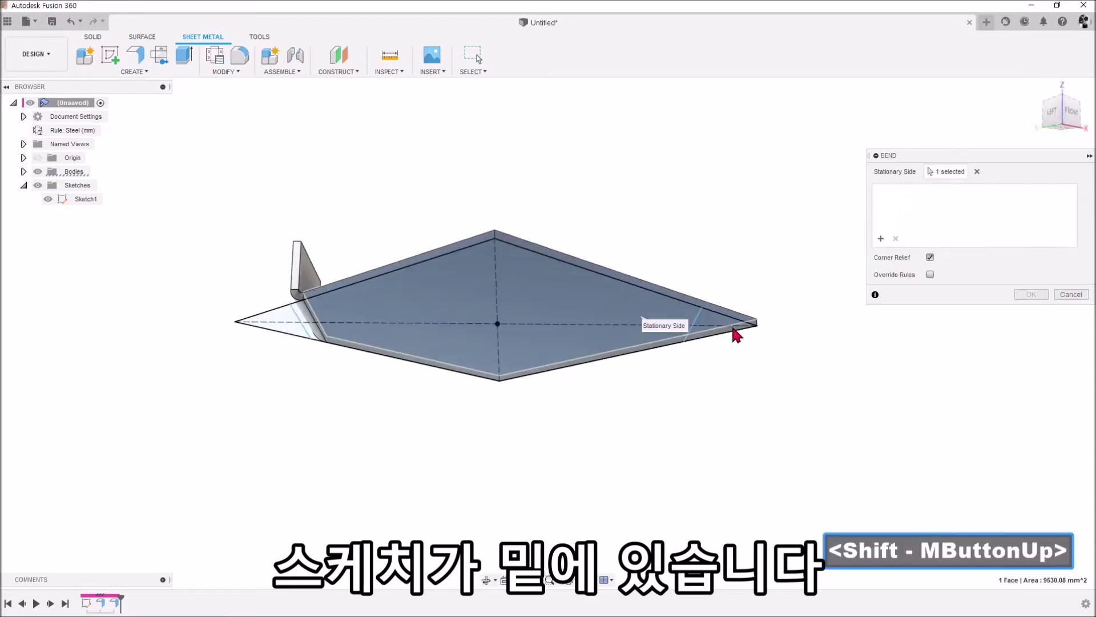
middle_click_drag(816, 393, 729, 395, "shift")
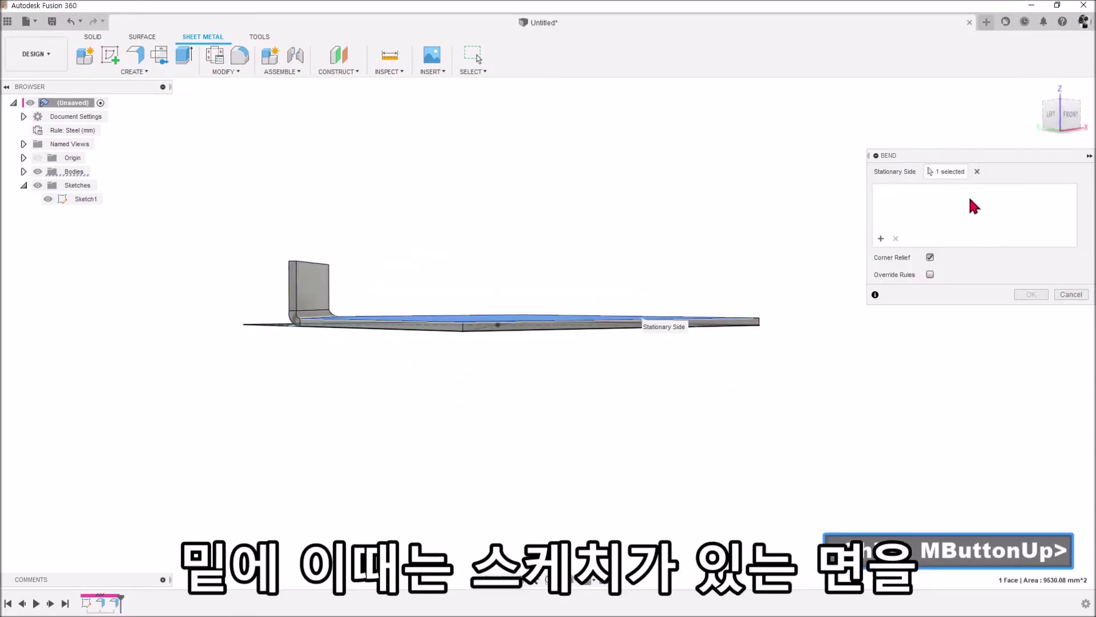
Replace the stationary side with the plate's underside and bend the uncut corner 90 degrees along its sketched line, flipped upward.
left_click(977, 171)
middle_click_drag(977, 171, 828, 366, "shift")
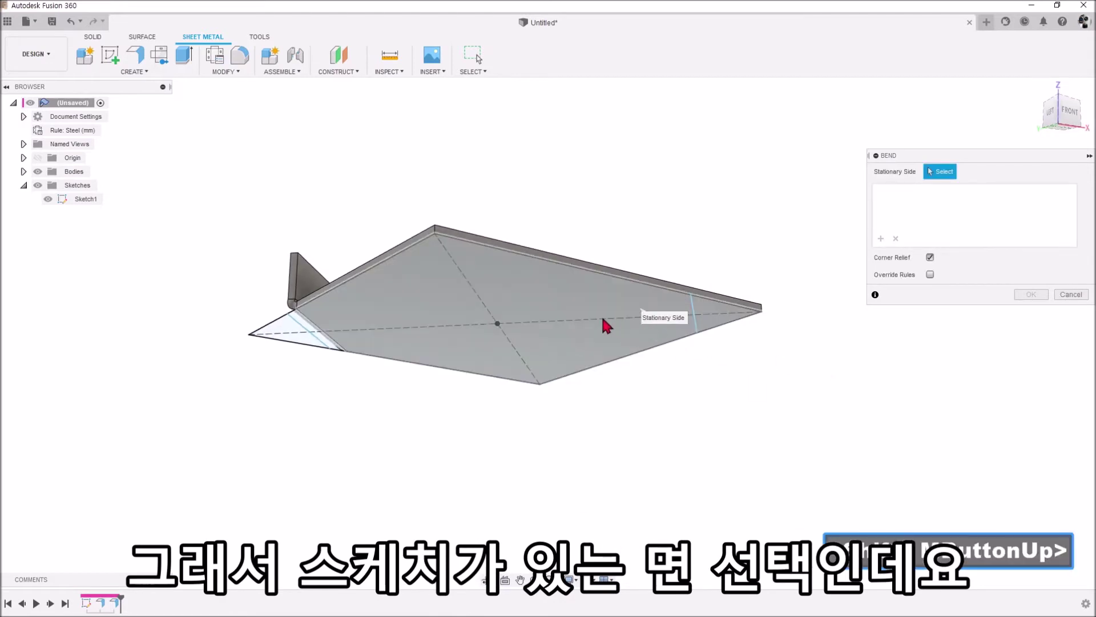
middle_click_drag(764, 400, 694, 247, "shift")
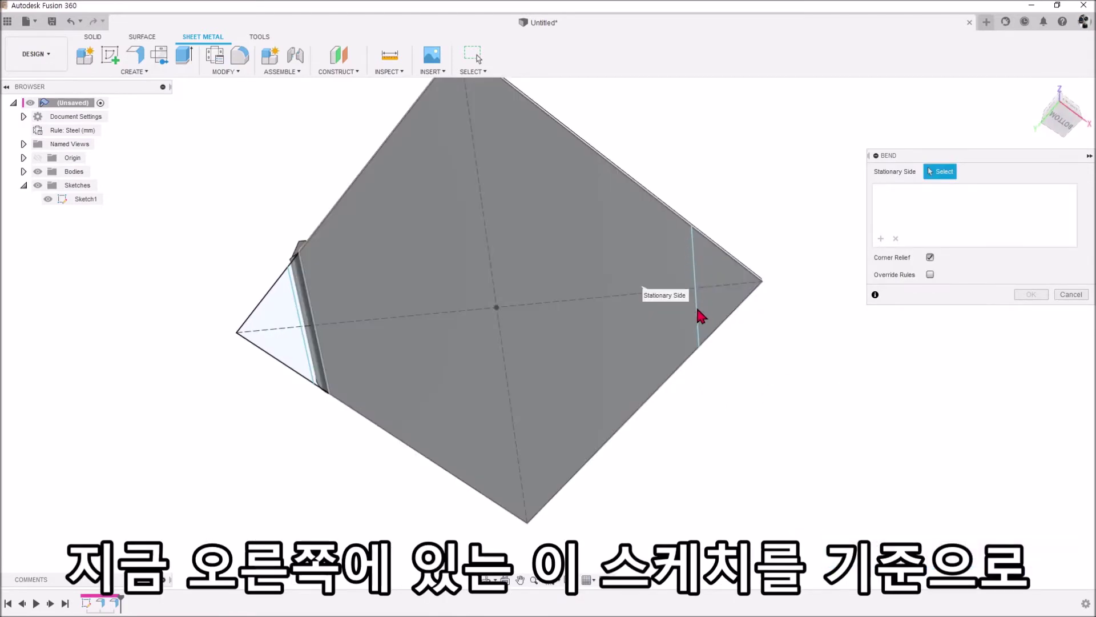
left_click(566, 224)
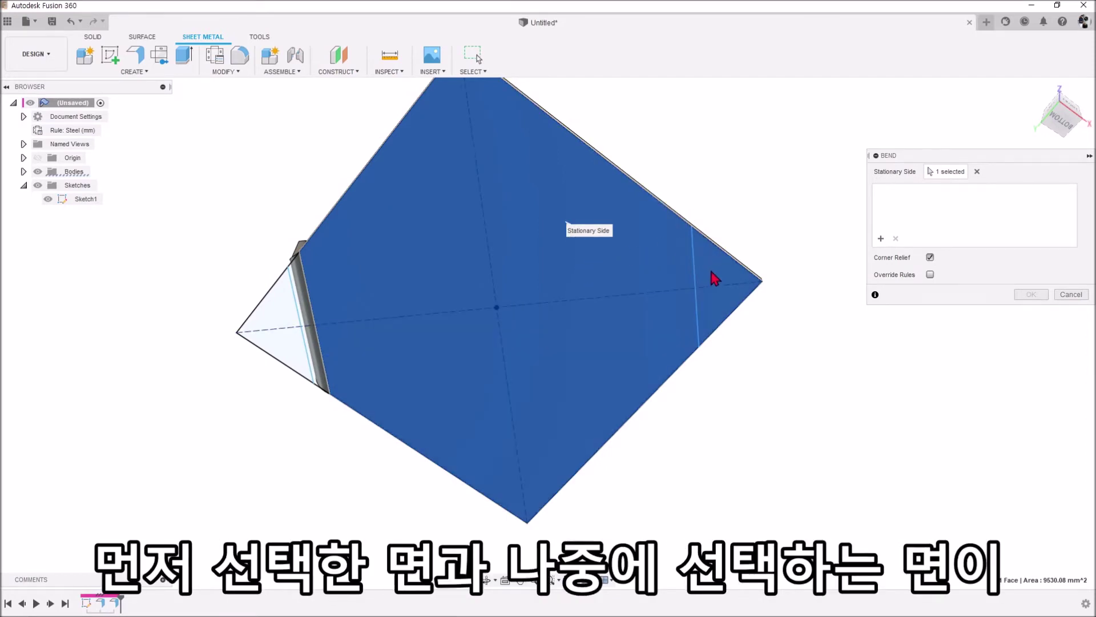
left_click(706, 318)
middle_click_drag(783, 396, 798, 452, "shift")
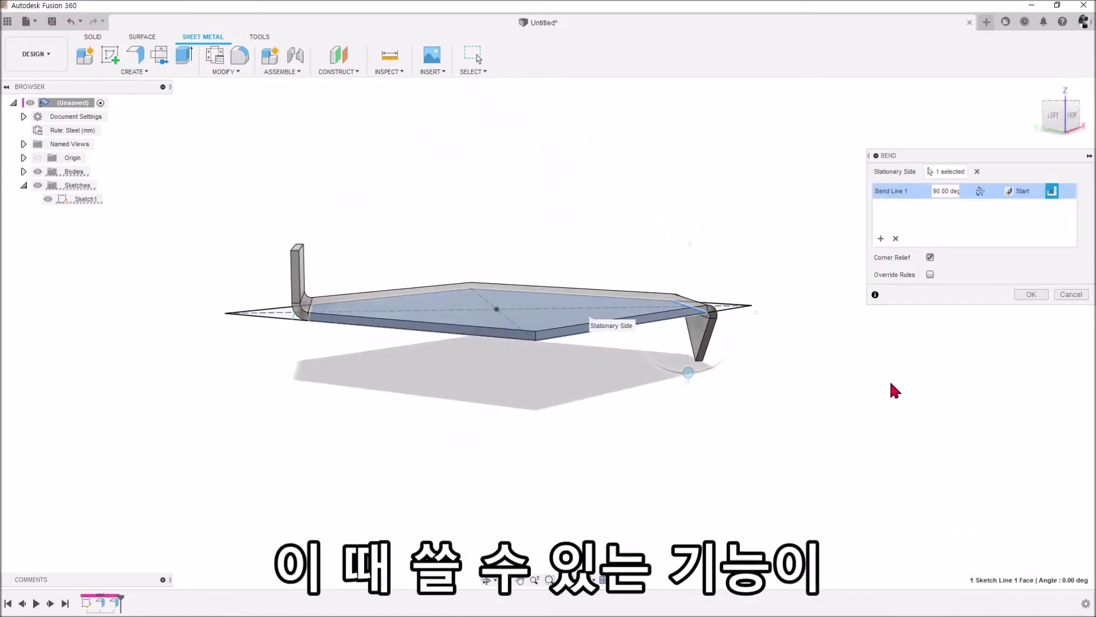
left_click(980, 192)
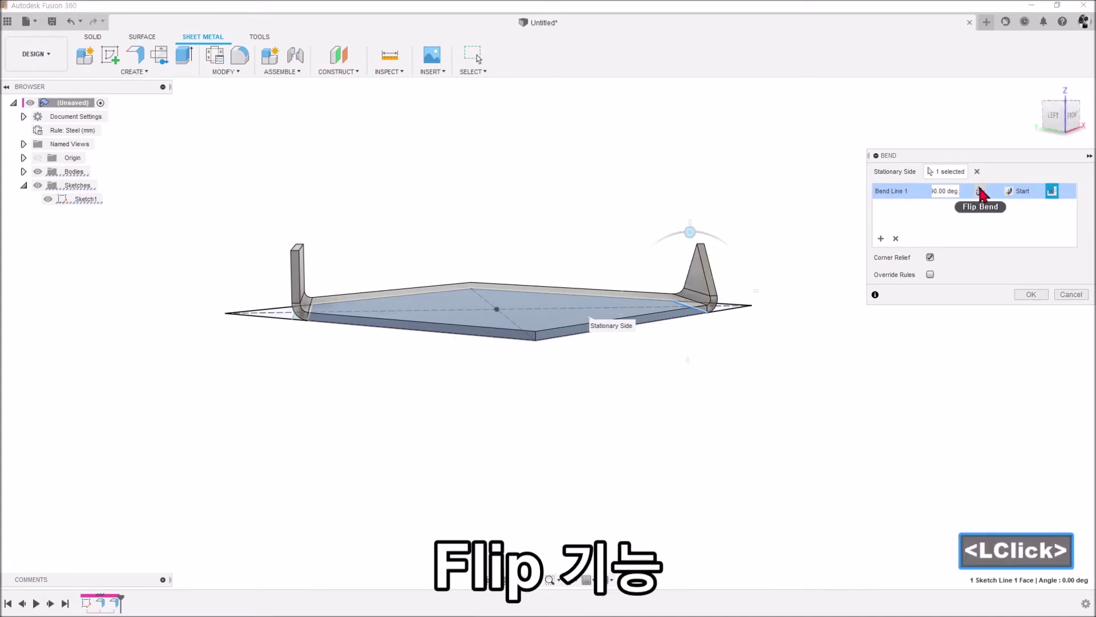
left_click(1029, 295)
Examine the bent corner from below and above, selecting the bend's outer rounded face to check its radius.
middle_click_drag(1026, 294, 711, 286, "shift")
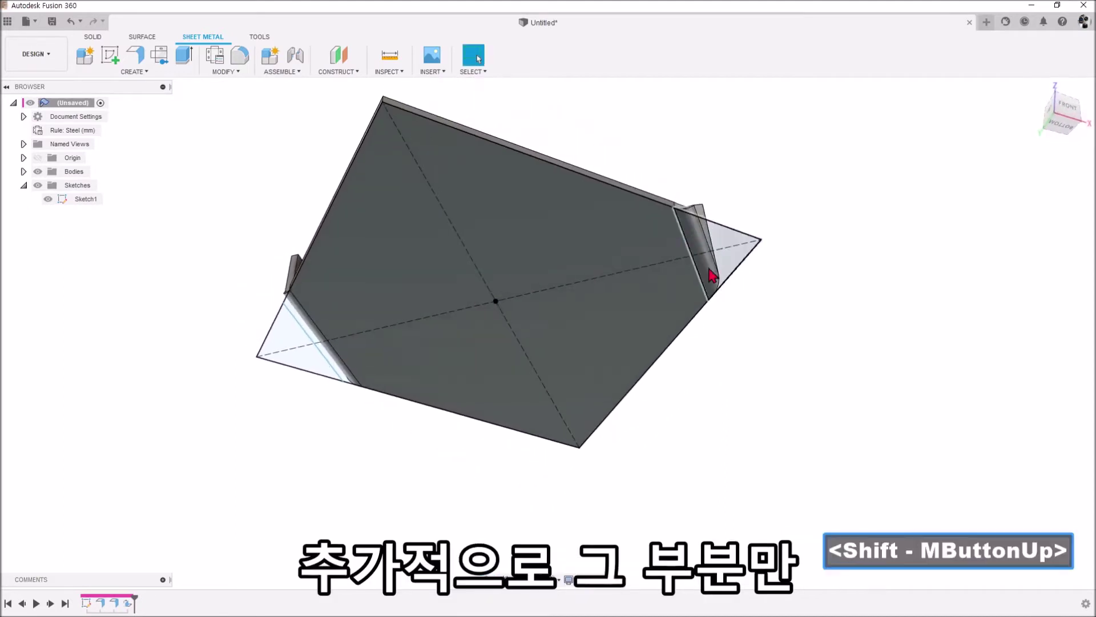
scroll(694, 163, "up", 3)
scroll(768, 211, "up", 3)
scroll(768, 211, "down", 5)
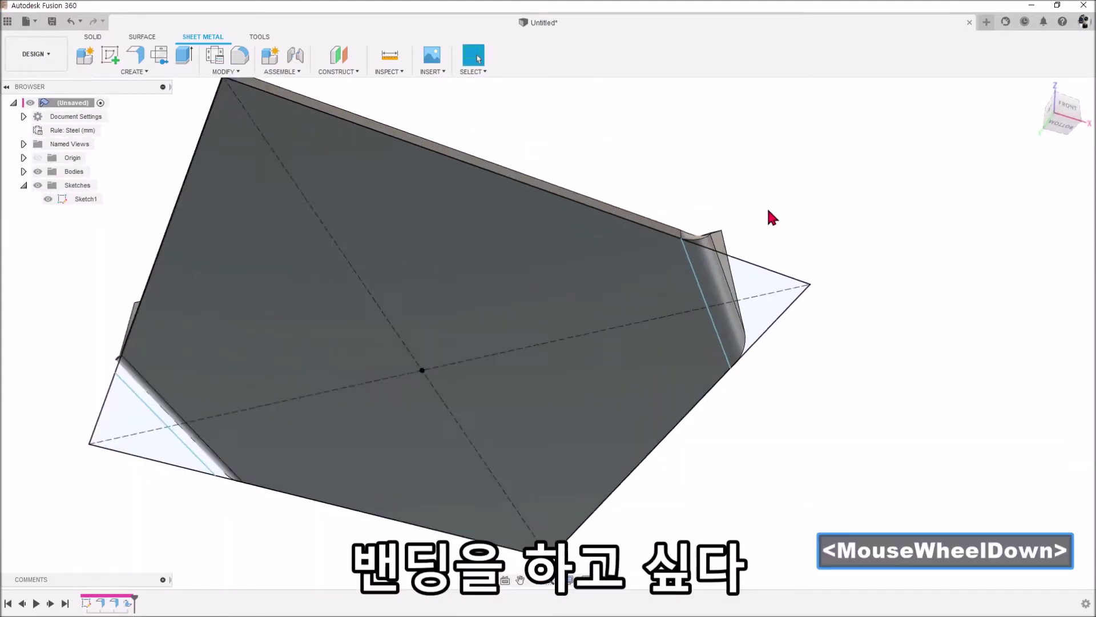
middle_click_drag(827, 259, 863, 423, "shift")
scroll(956, 420, "up", 3)
middle_click(856, 343)
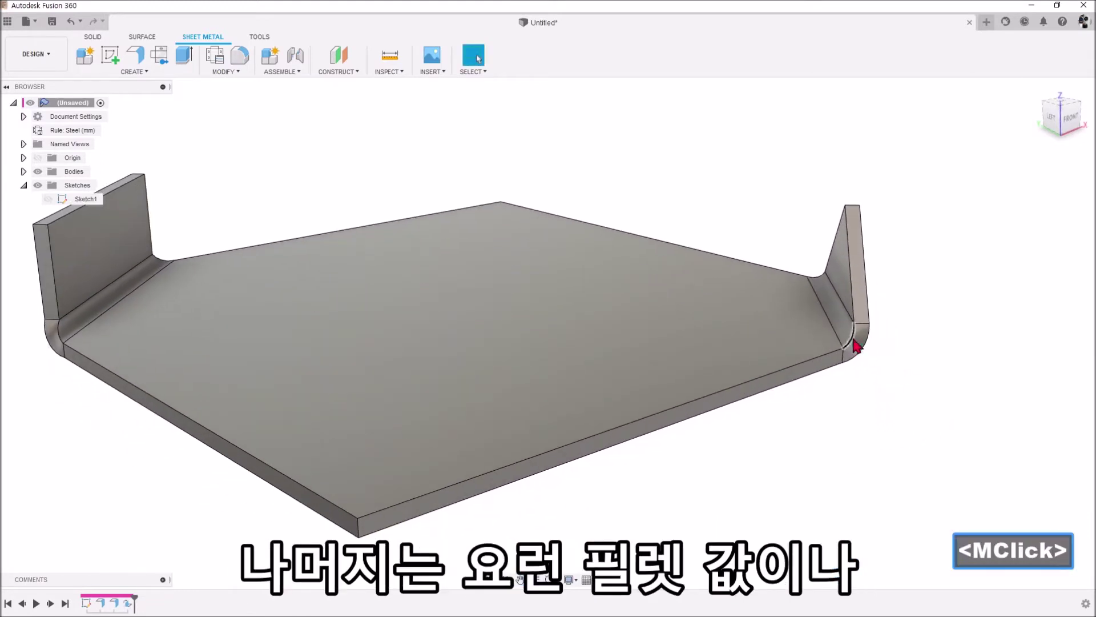
left_click(842, 324)
left_click(897, 377)
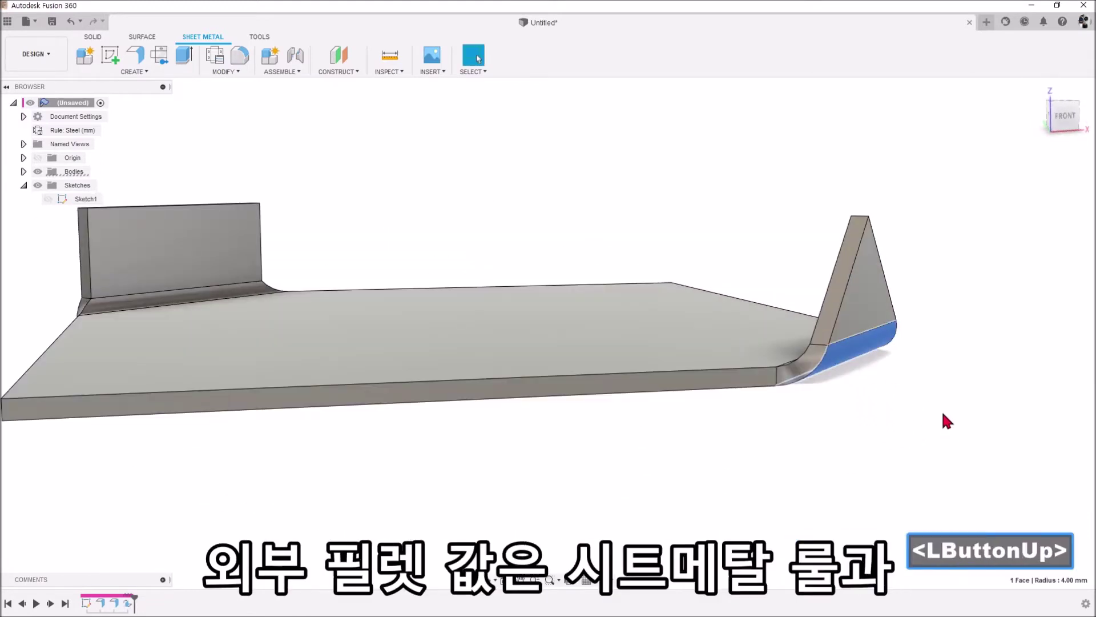
scroll(944, 414, "down", 2)
left_click(707, 422)
middle_click_drag(760, 426, 838, 411)
left_click(938, 166)
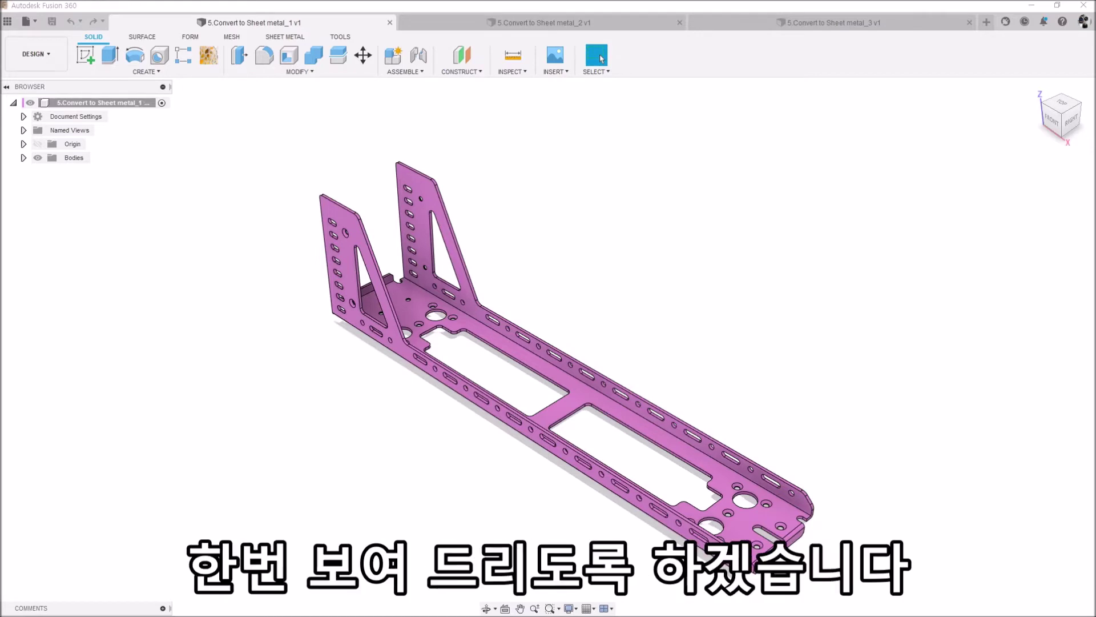
left_click(601, 58)
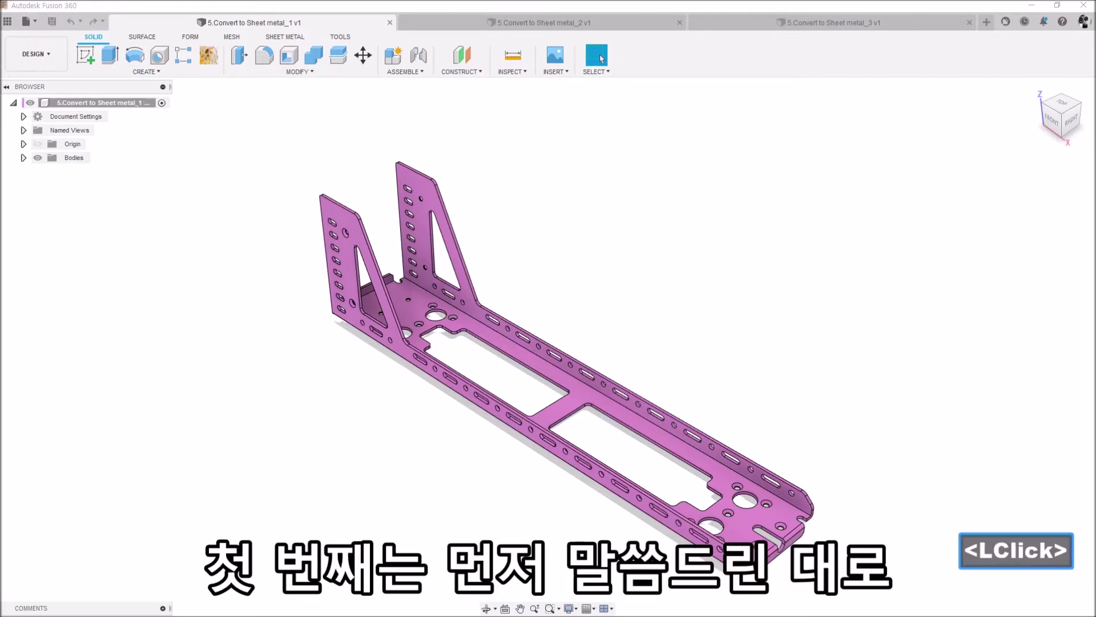
scroll(601, 58, "up", 1)
scroll(601, 58, "down", 1)
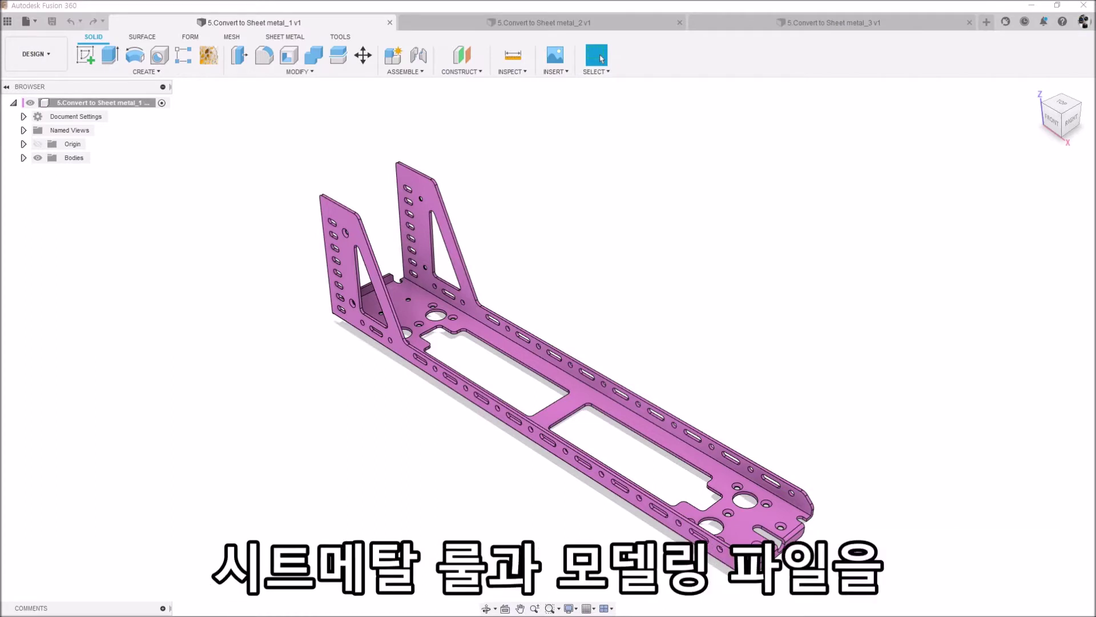
scroll(601, 58, "up", 1)
left_click(601, 57)
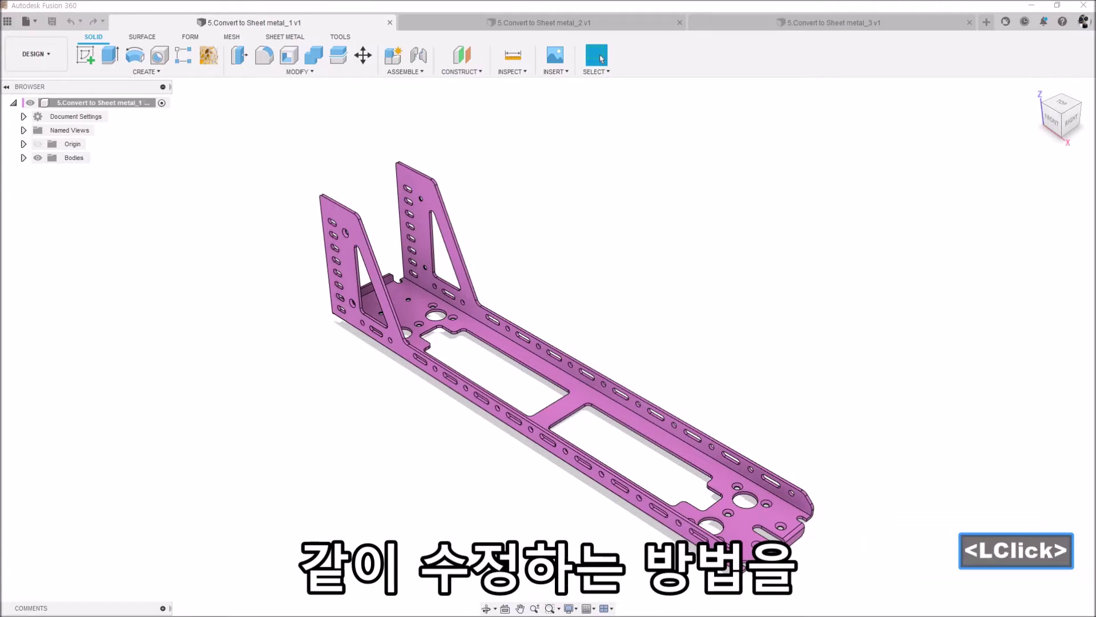
scroll(601, 57, "up", 1)
left_click(925, 347)
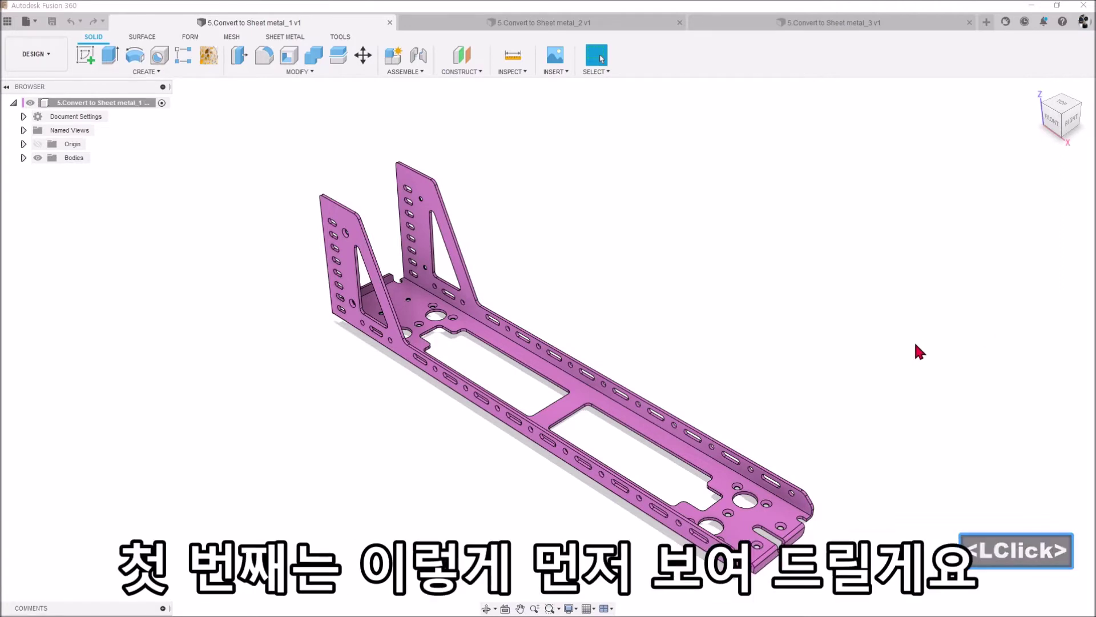
Examine the imported bracket body, focusing on the slotted end with its bent flanges and corner relief notches.
middle_click_drag(832, 363, 888, 325)
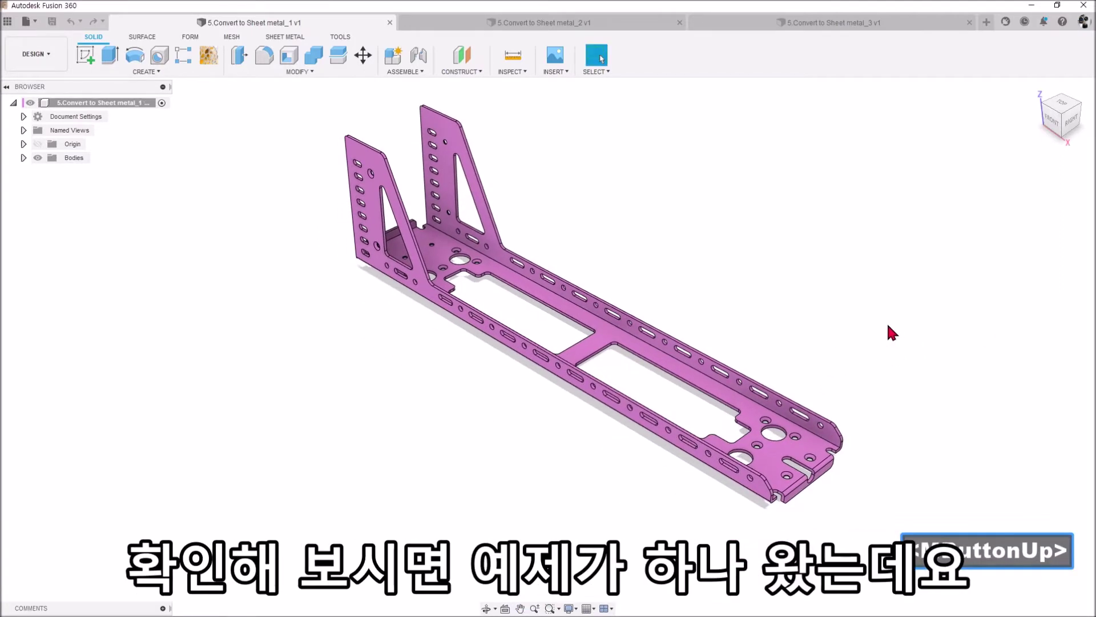
scroll(837, 447, "up", 6)
middle_click_drag(837, 448, 871, 388)
scroll(858, 376, "down", 5)
scroll(883, 399, "up", 5)
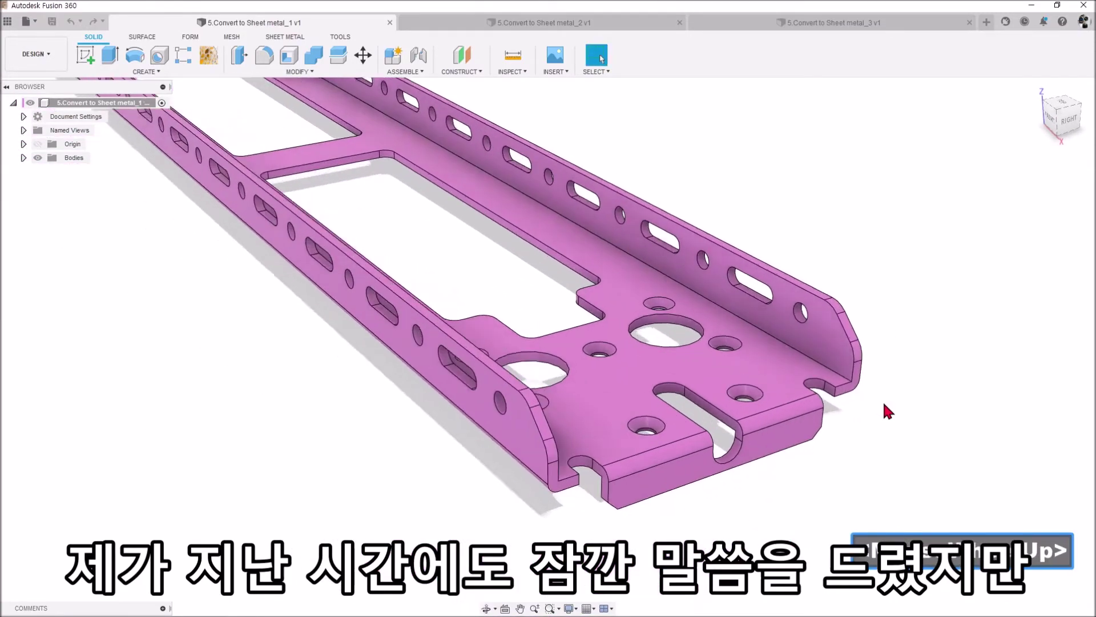
scroll(882, 400, "up", 4)
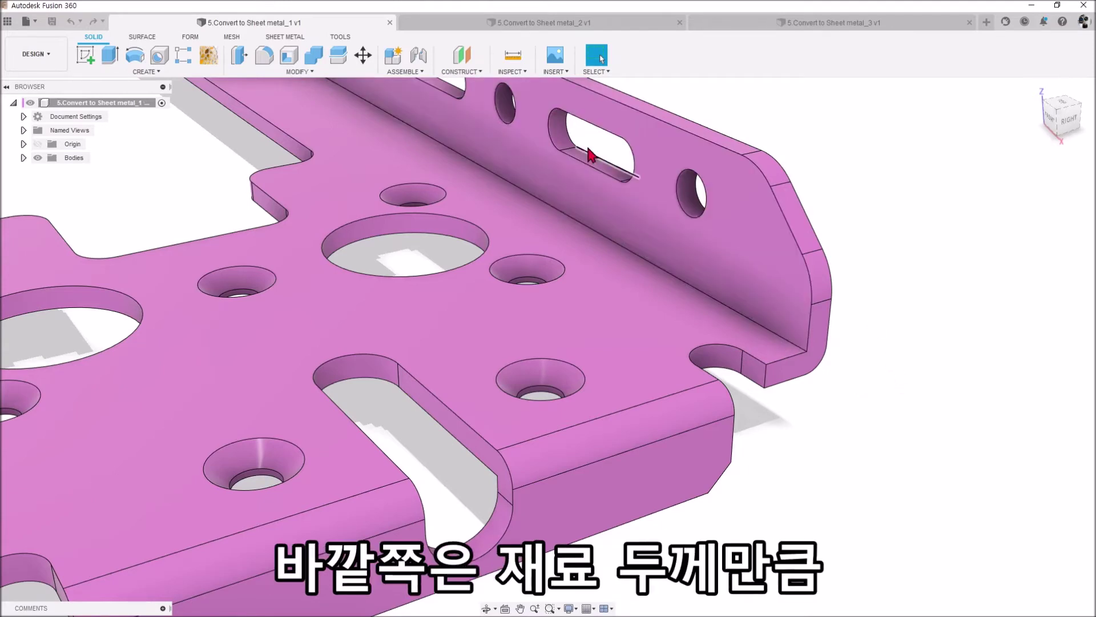
Start the Measure tool and inspect the side flange's inner and outer bend profile beside the corner relief notch.
left_click(525, 71)
middle_click_drag(754, 193, 567, 198)
scroll(656, 308, "up", 3)
left_click(522, 71)
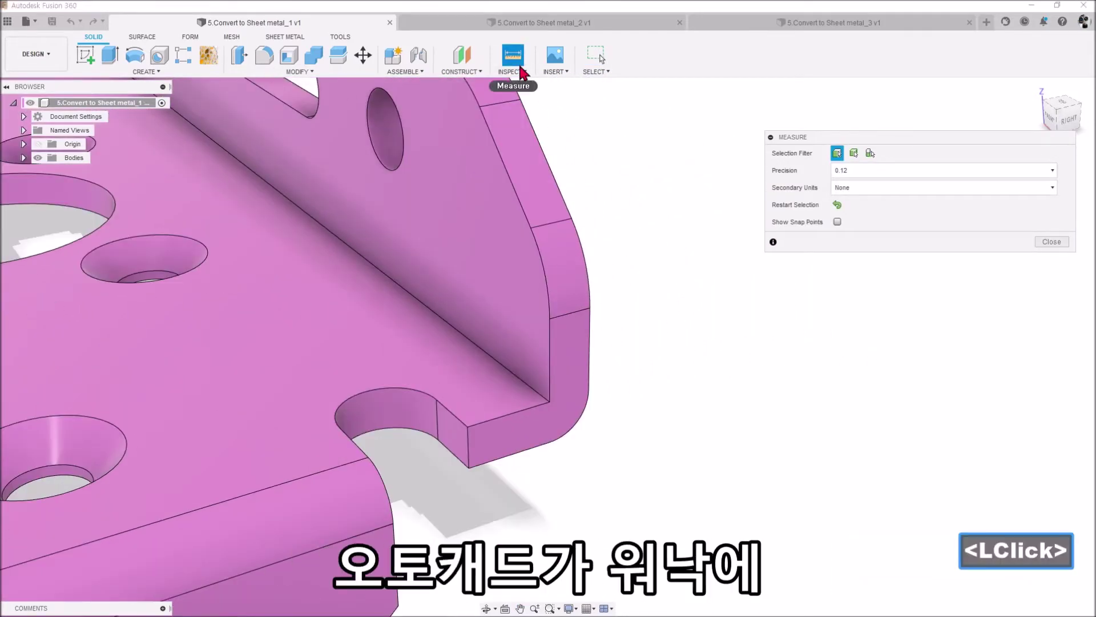
left_click(521, 71)
scroll(602, 290, "up", 5)
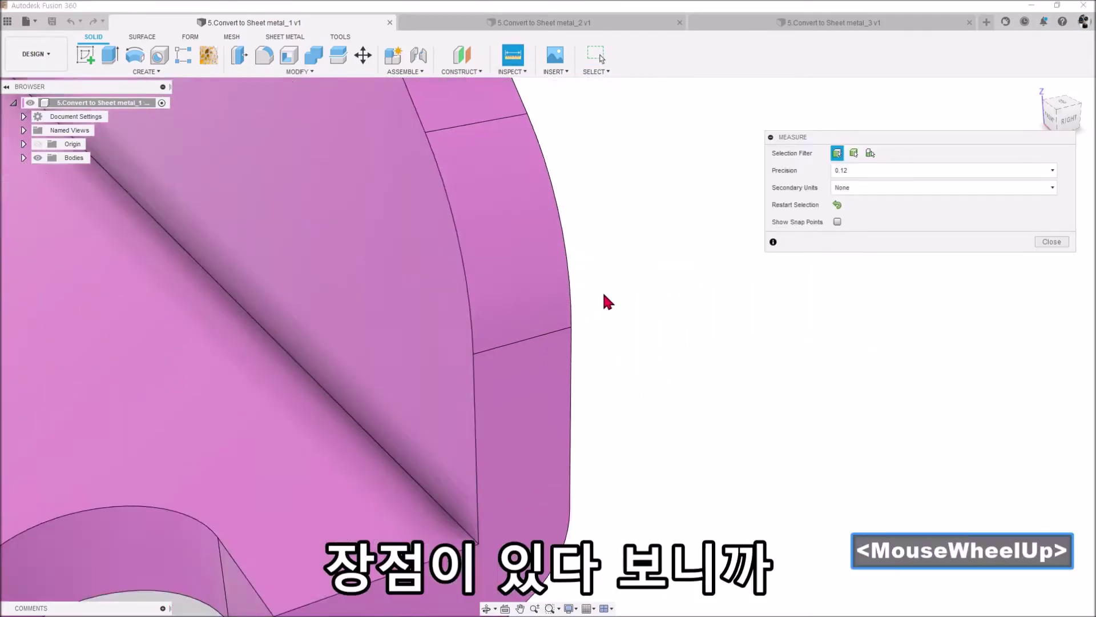
scroll(444, 376, "down", 5)
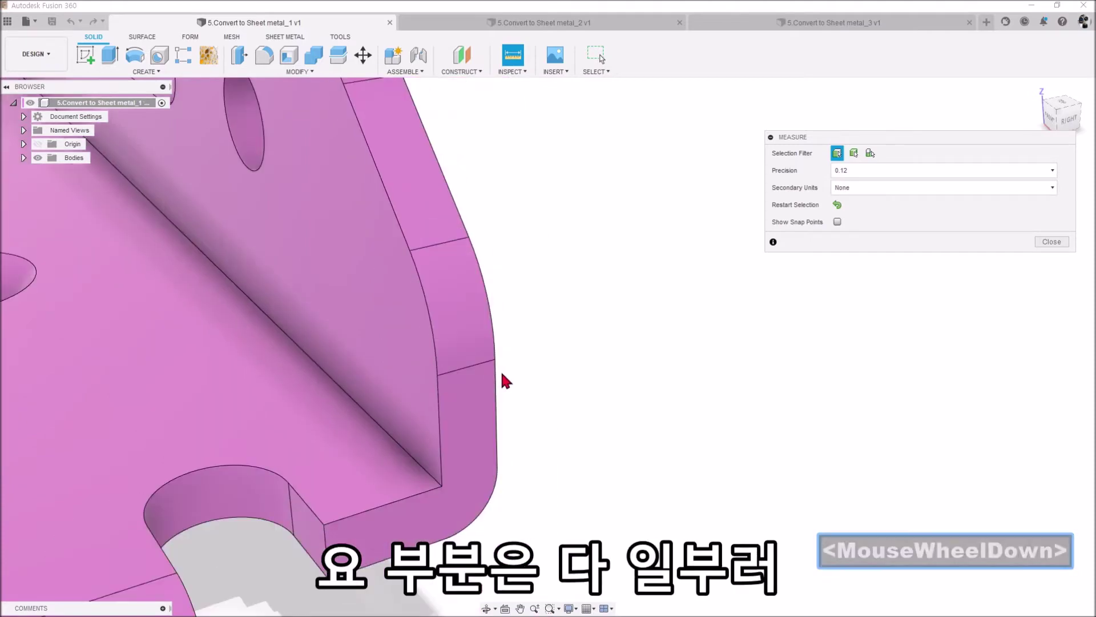
scroll(481, 376, "up", 2)
scroll(588, 373, "down", 5)
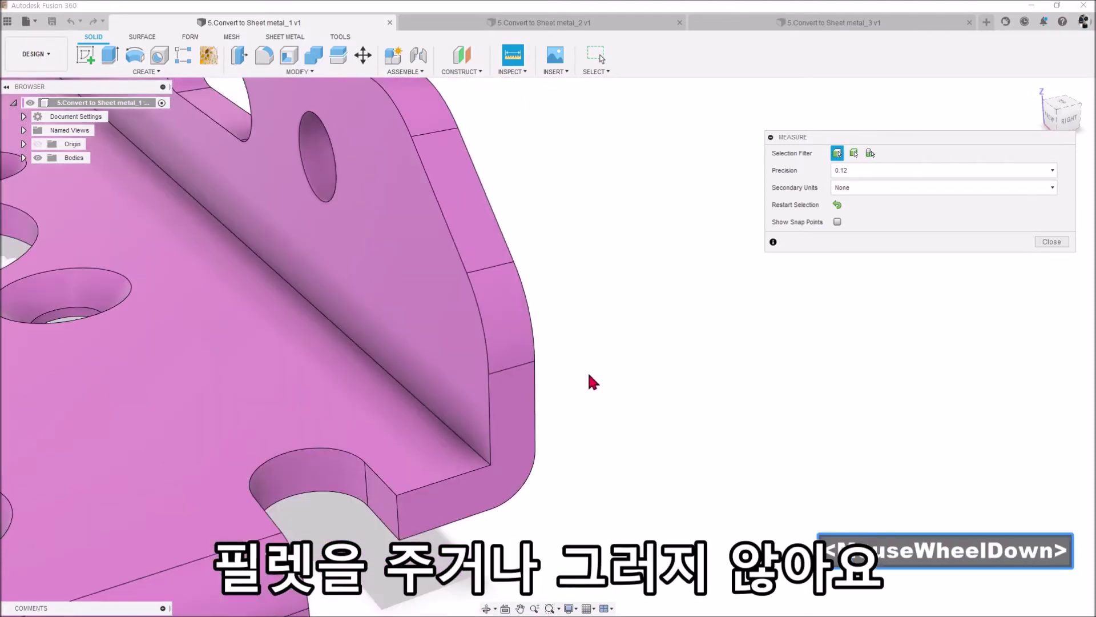
scroll(734, 409, "down", 8)
middle_click_drag(776, 396, 750, 418)
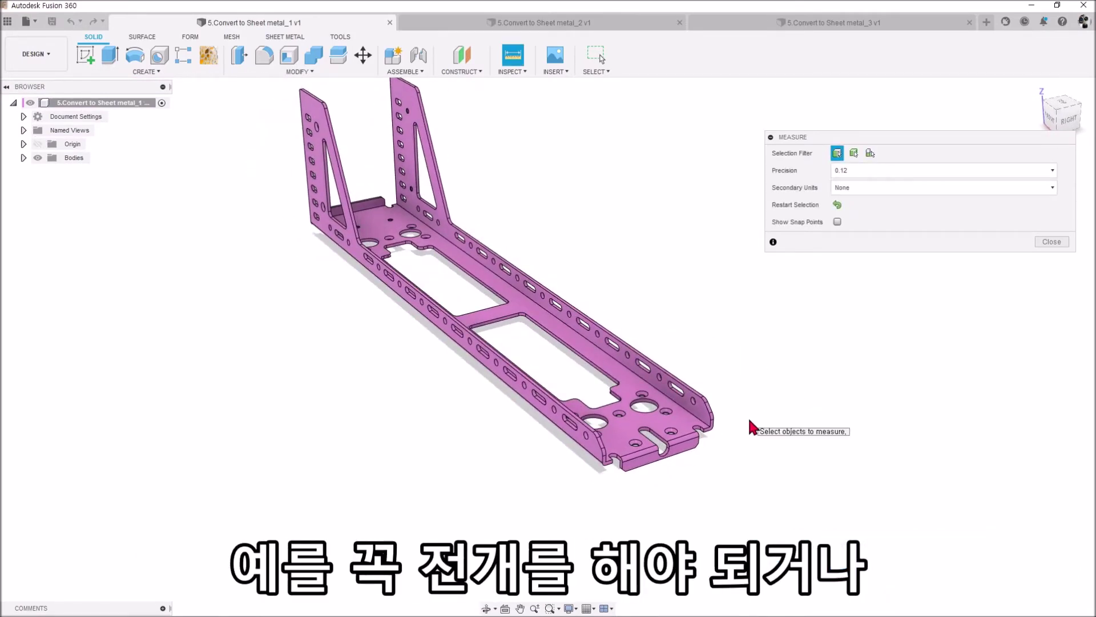
middle_click_drag(734, 421, 749, 432)
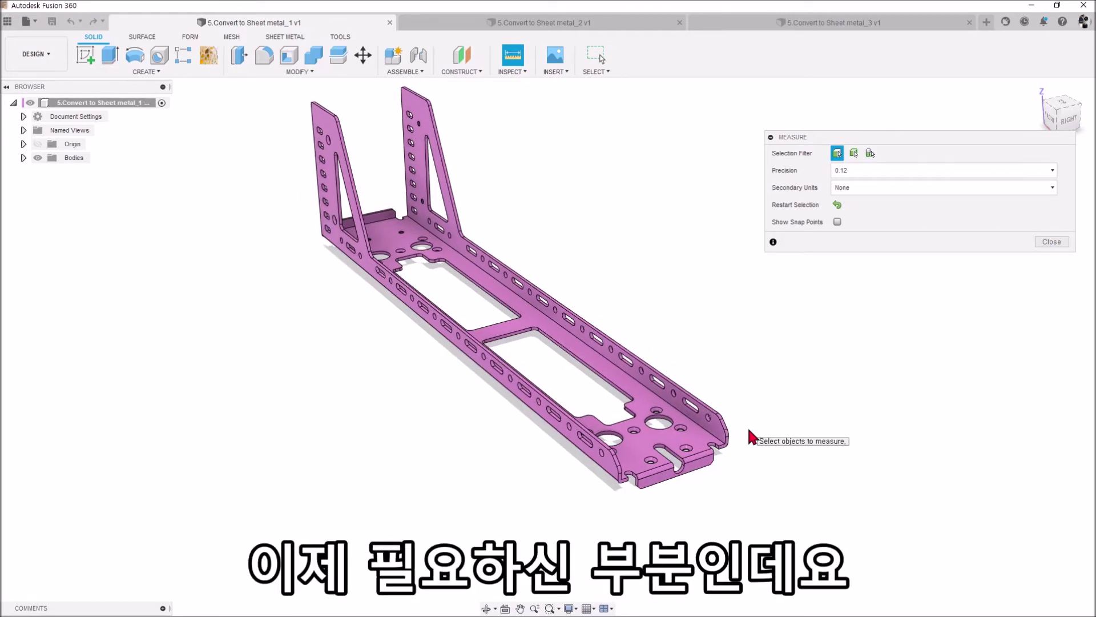
scroll(723, 483, "up", 3)
middle_click_drag(724, 484, 776, 448, "shift")
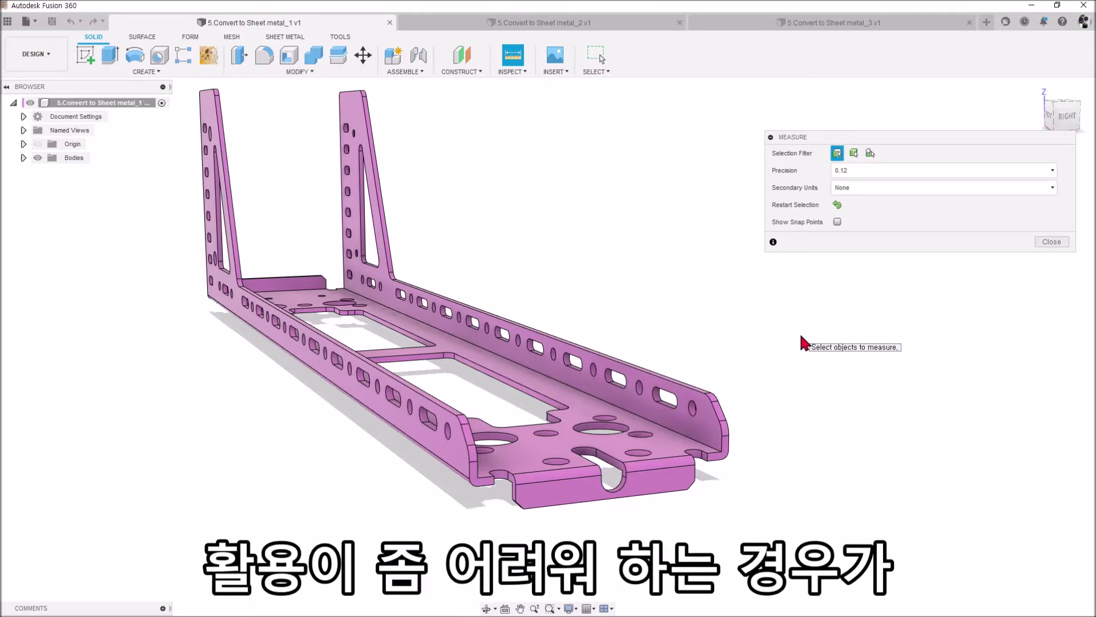
Measure the sheet thickness along the short end edge of the side flange.
middle_click_drag(801, 337, 649, 508)
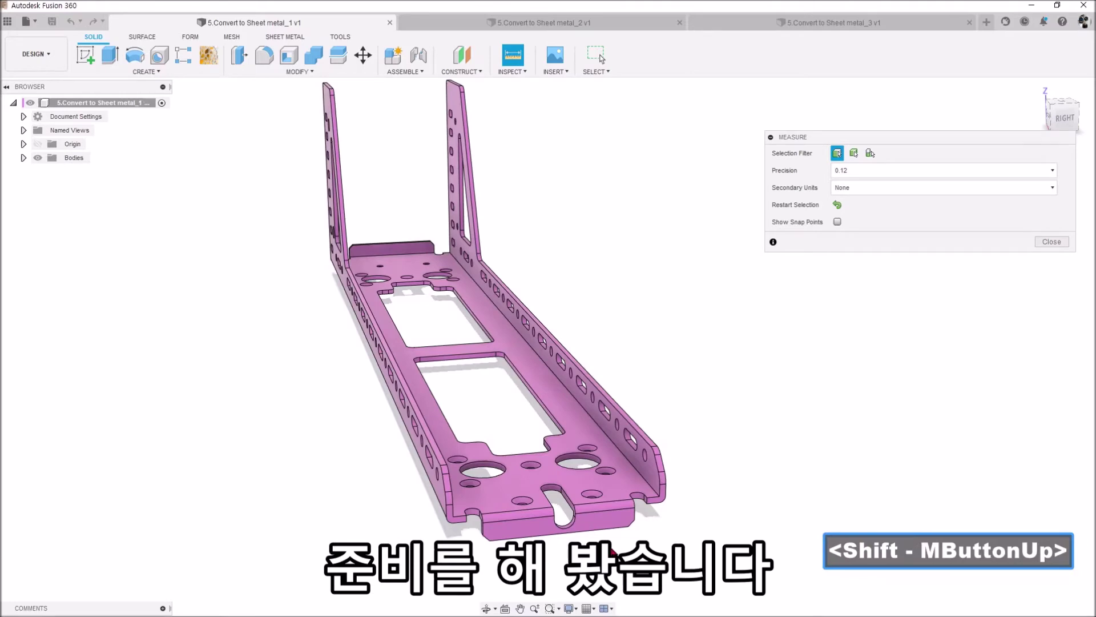
scroll(646, 516, "up", 5)
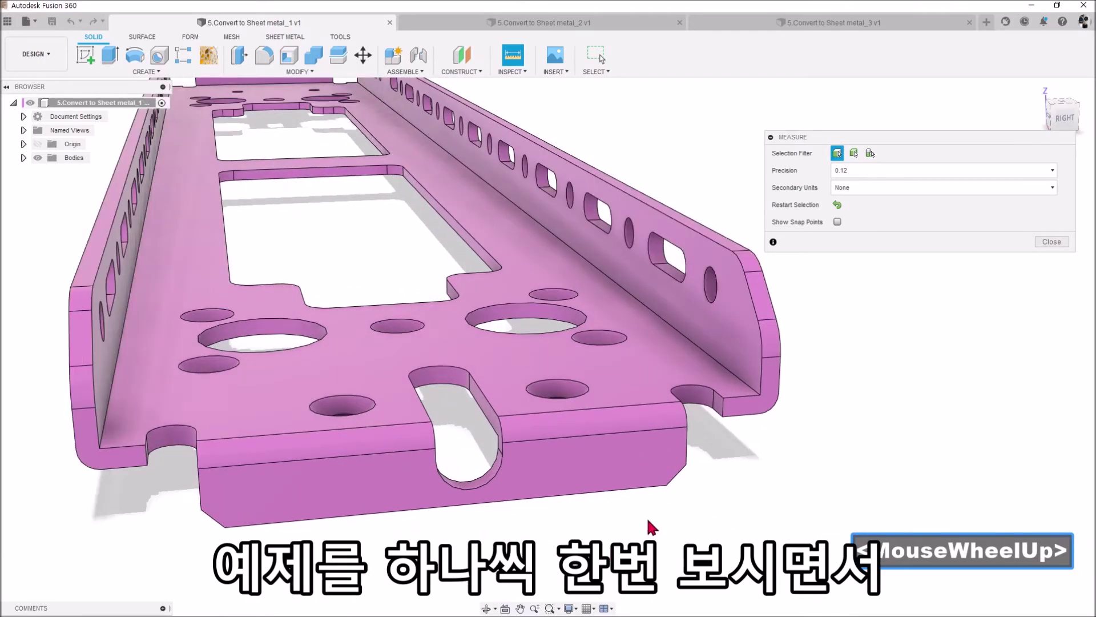
middle_click_drag(839, 392, 578, 190)
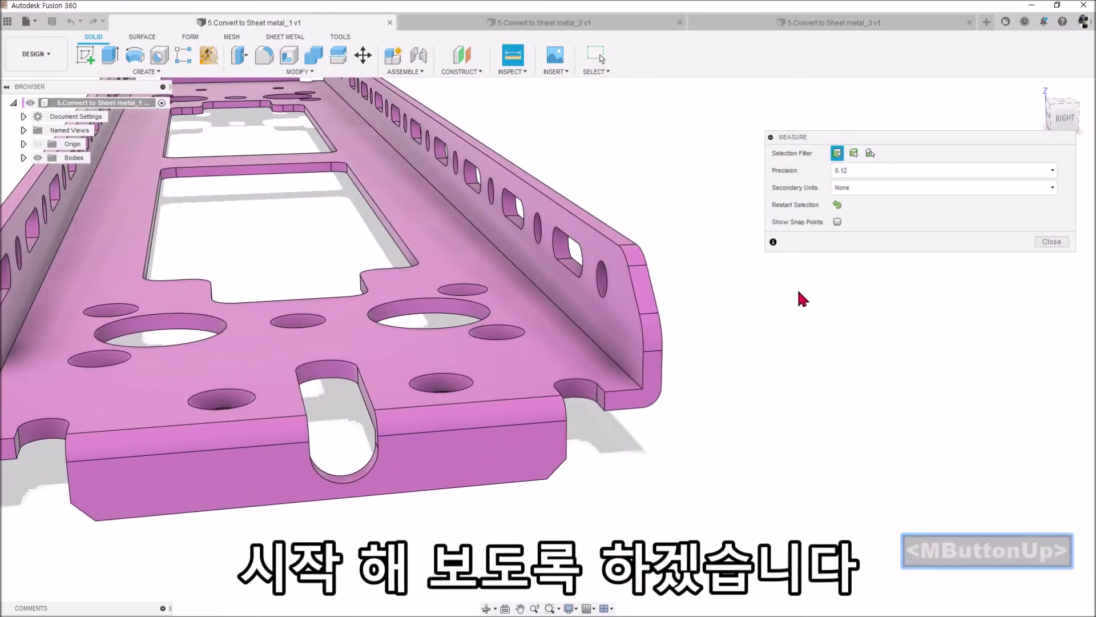
scroll(651, 328, "up", 3)
left_click(642, 329)
left_click(739, 376)
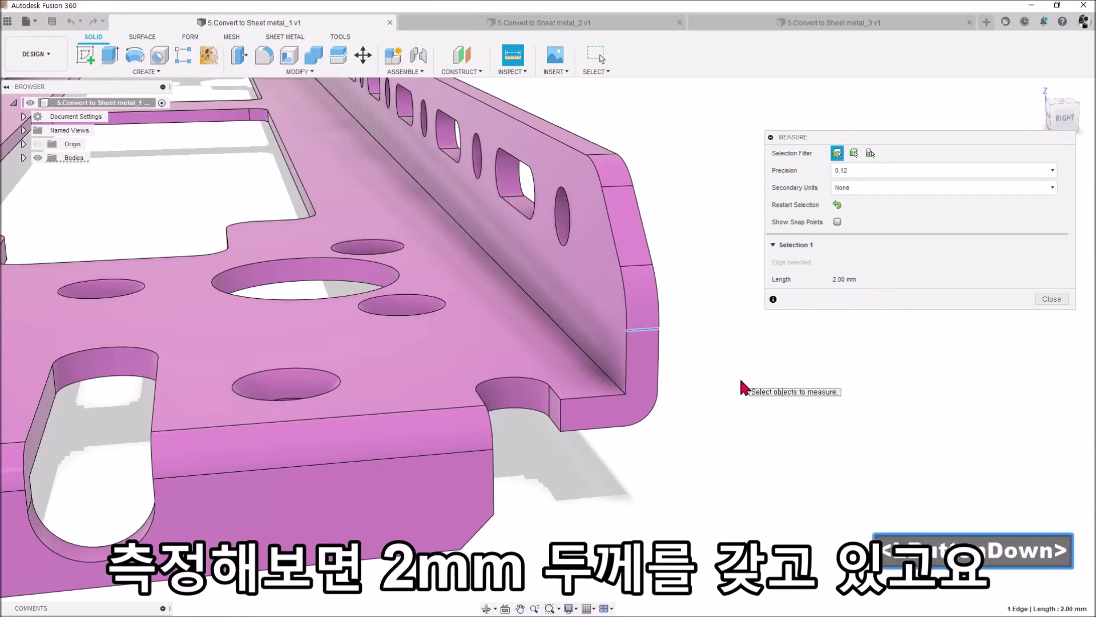
Measure the outer bend radius at the side flange's end and return to the home view of the whole part.
left_click(654, 410)
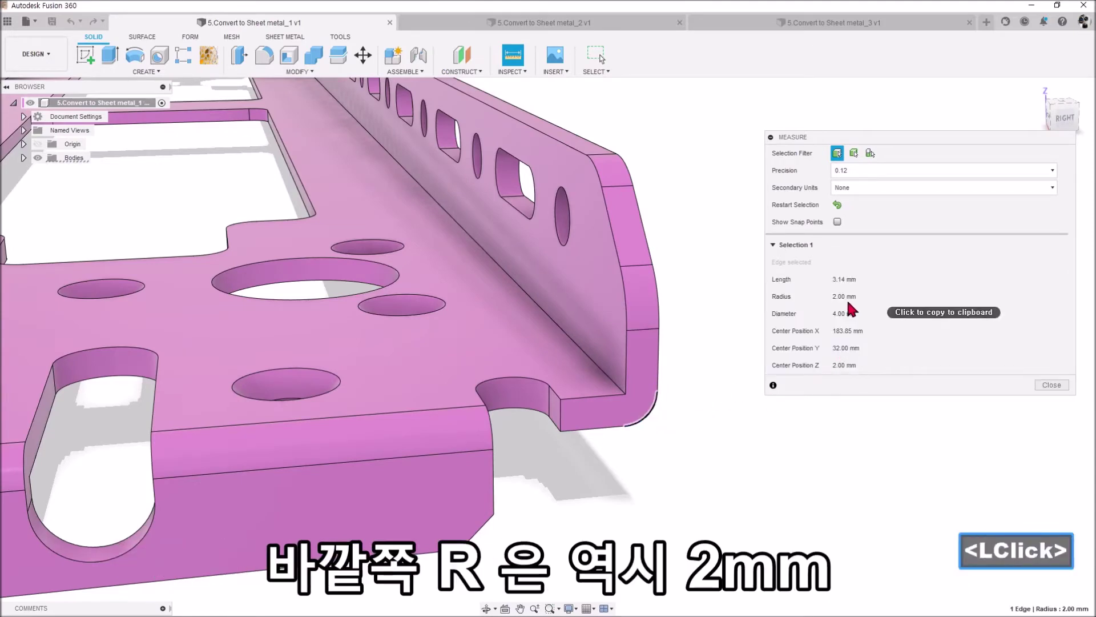
left_click(725, 414)
key("Escape")
left_click(1048, 98)
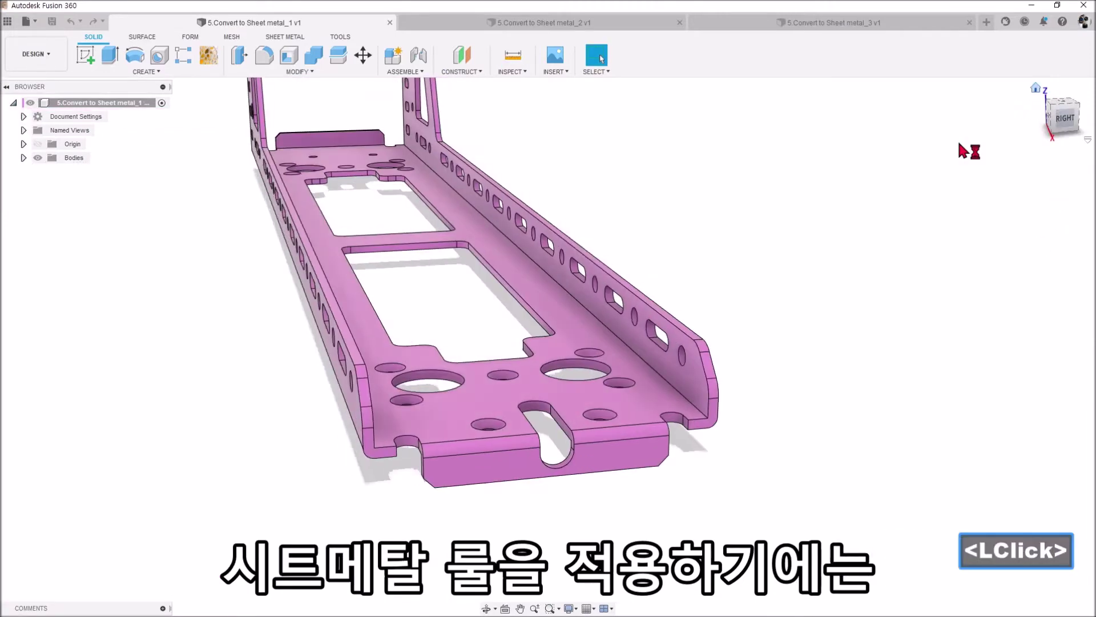
middle_click_drag(238, 242, 630, 246)
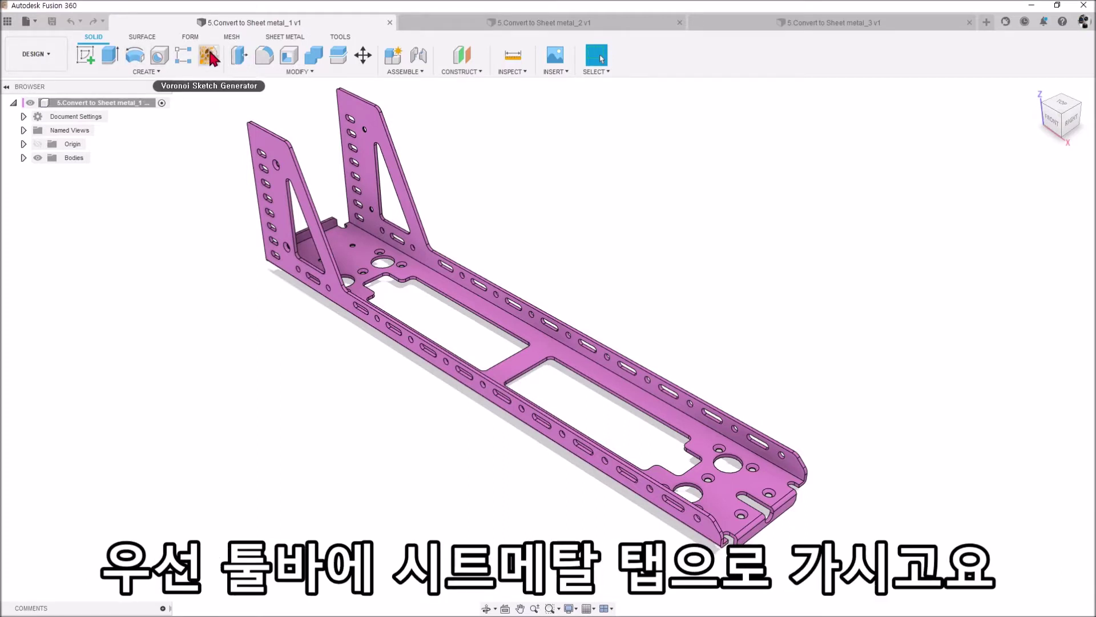
left_click(287, 38)
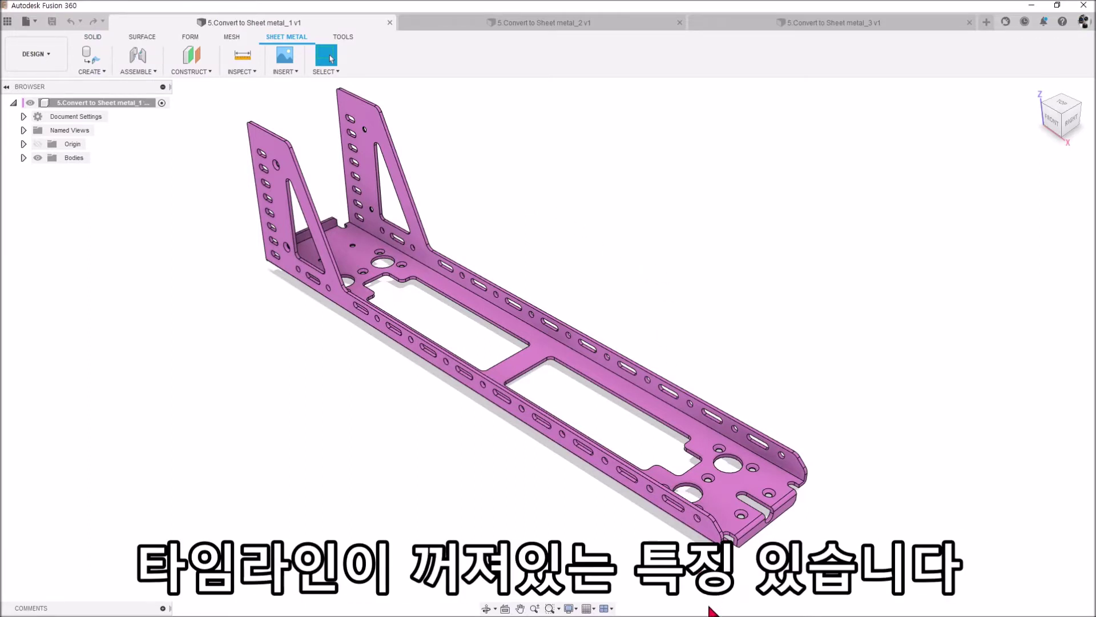
mouse_move(722, 614)
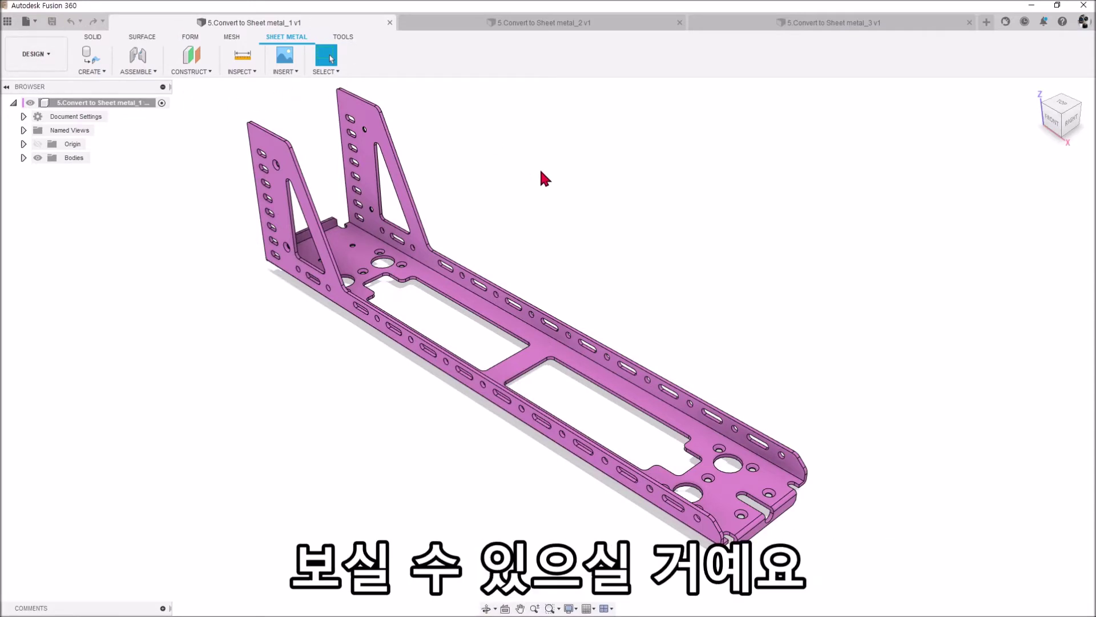
left_click(89, 59)
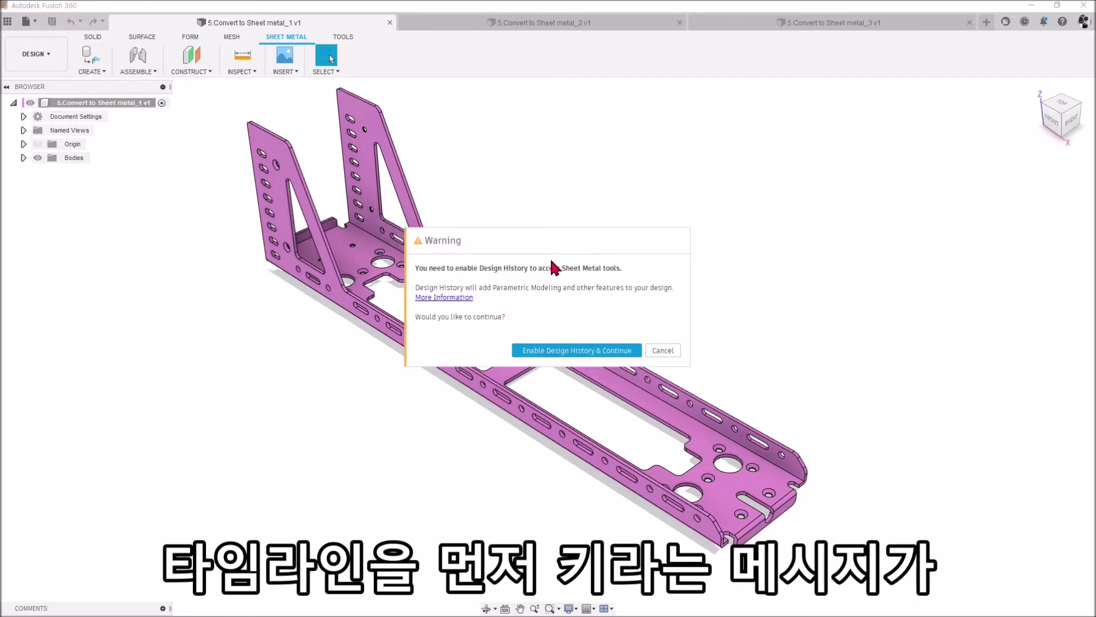
left_click(597, 353)
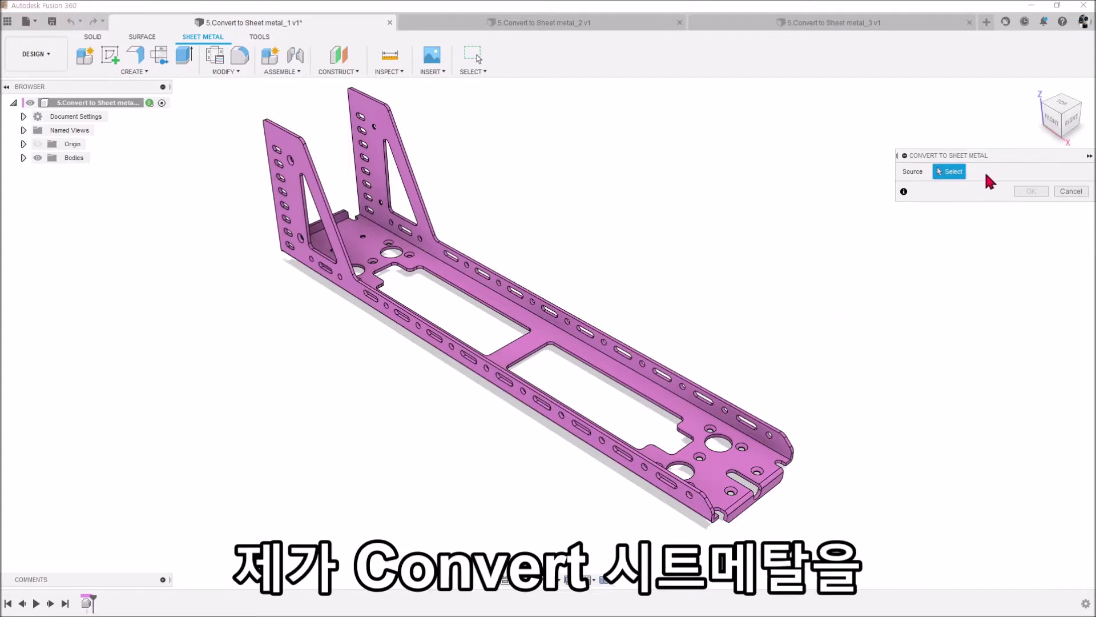
left_click(1072, 192)
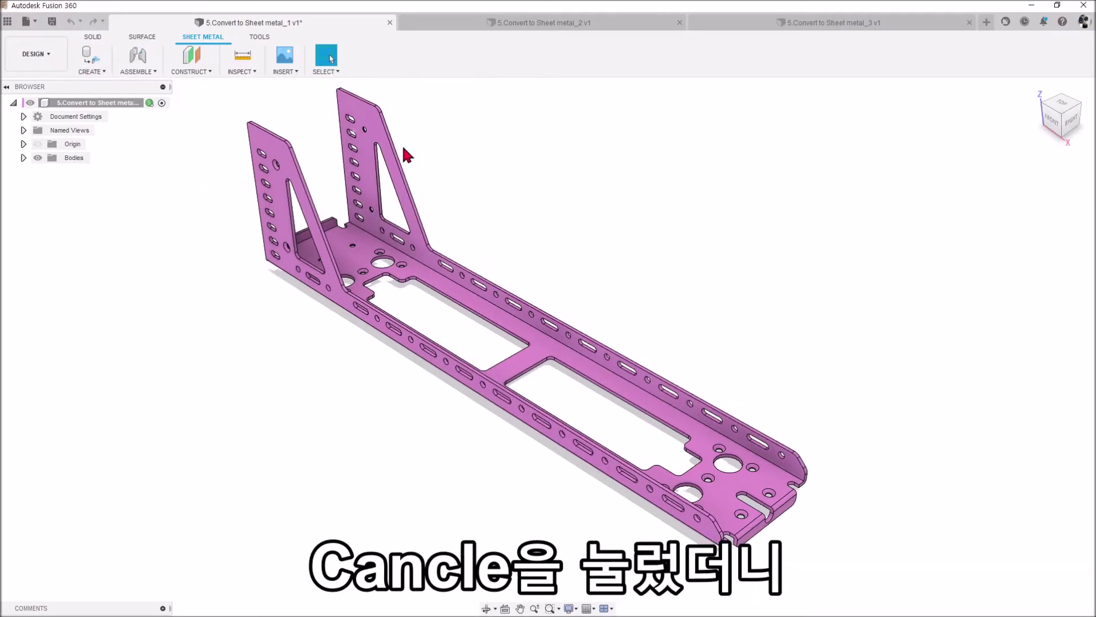
Turn on design history capture for the root component.
right_click(117, 104)
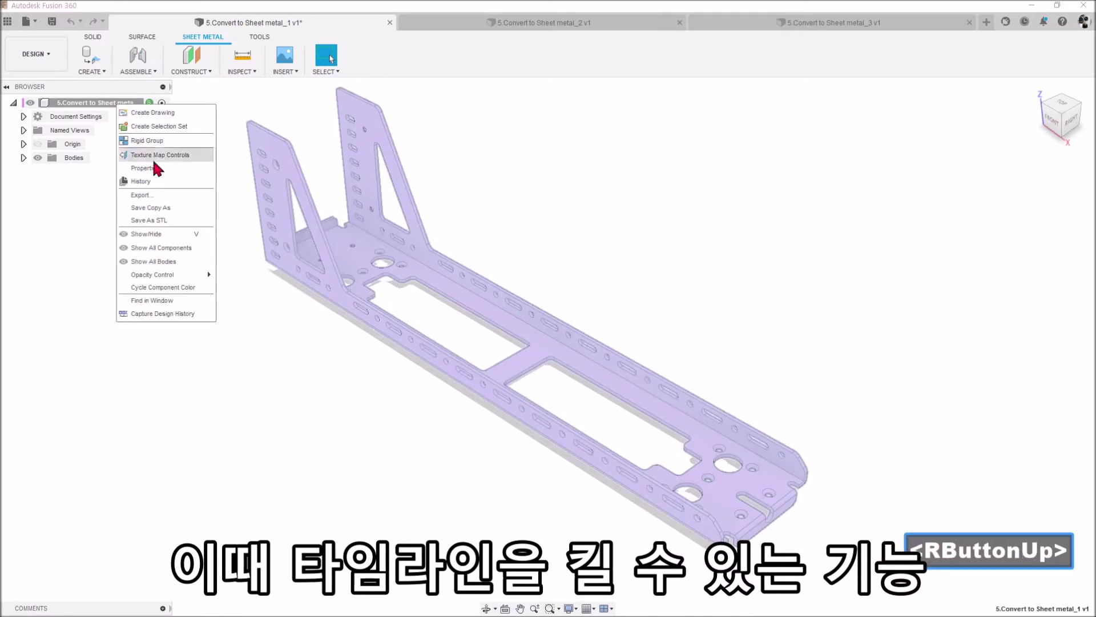
left_click(163, 314)
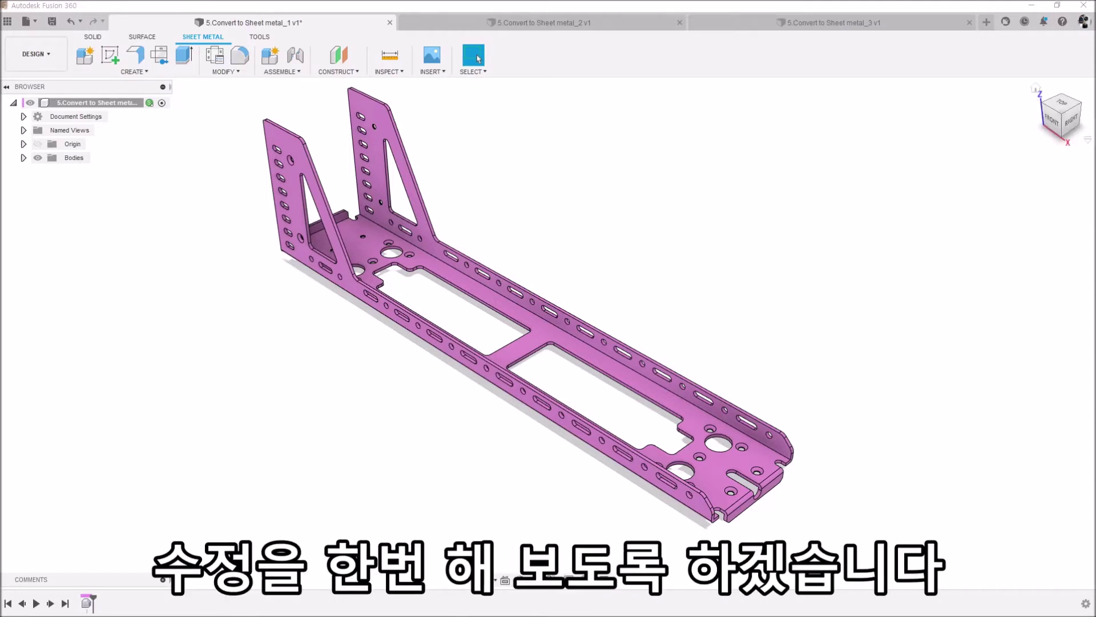
Edit the Aluminum (mm) rule in the sheet metal rules library and set its thickness to 2 mm.
scroll(453, 172, "down", 3)
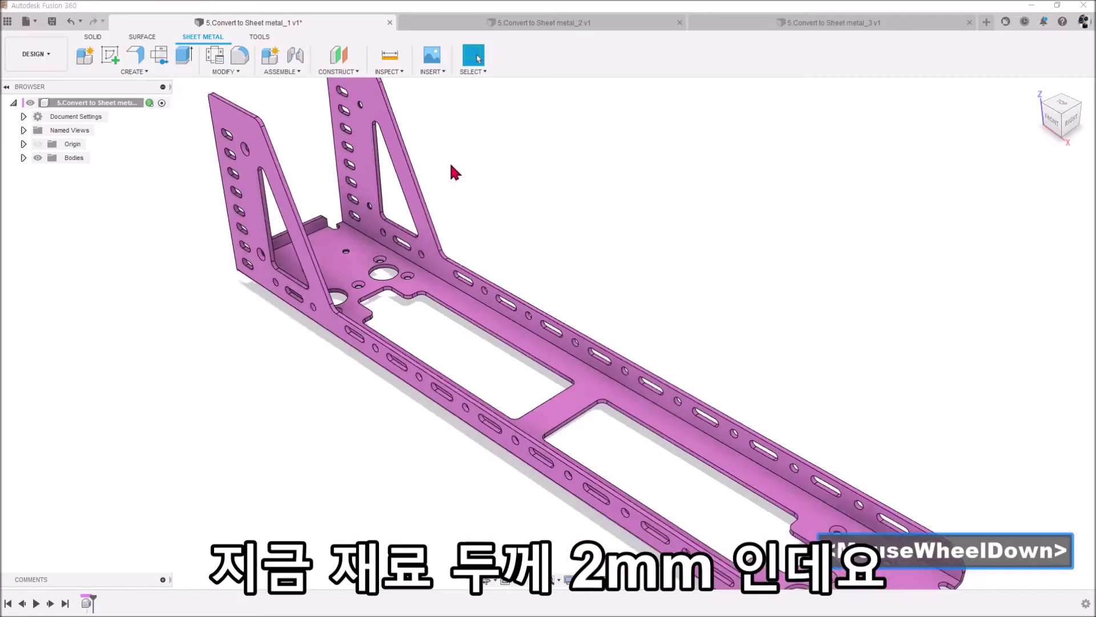
middle_click(277, 101)
left_click(223, 72)
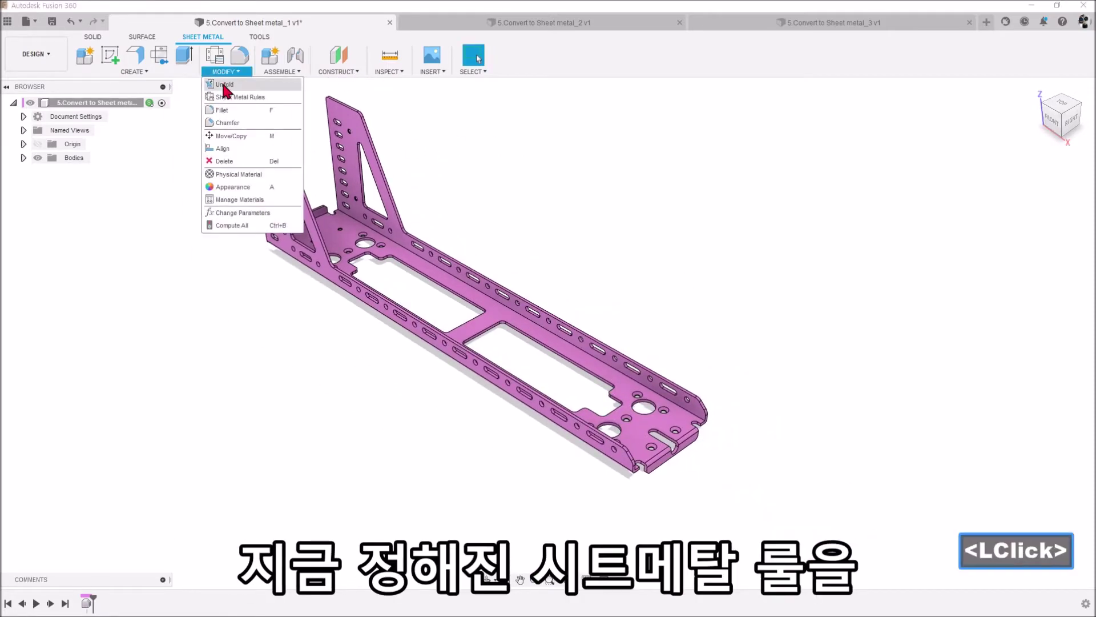
left_click(229, 99)
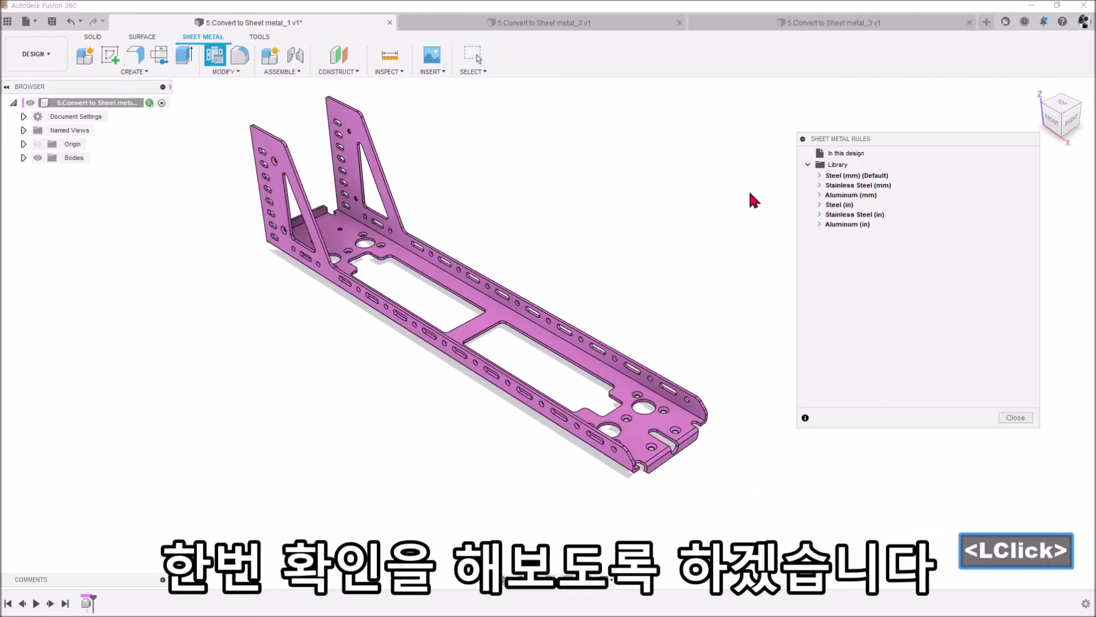
left_click(820, 195)
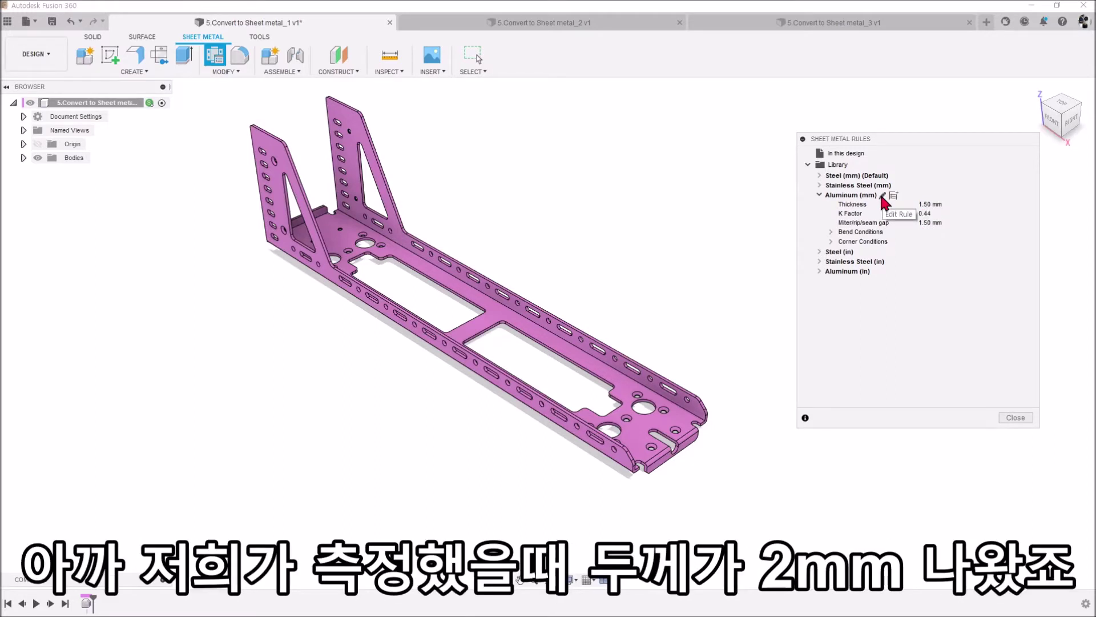
left_click(882, 194)
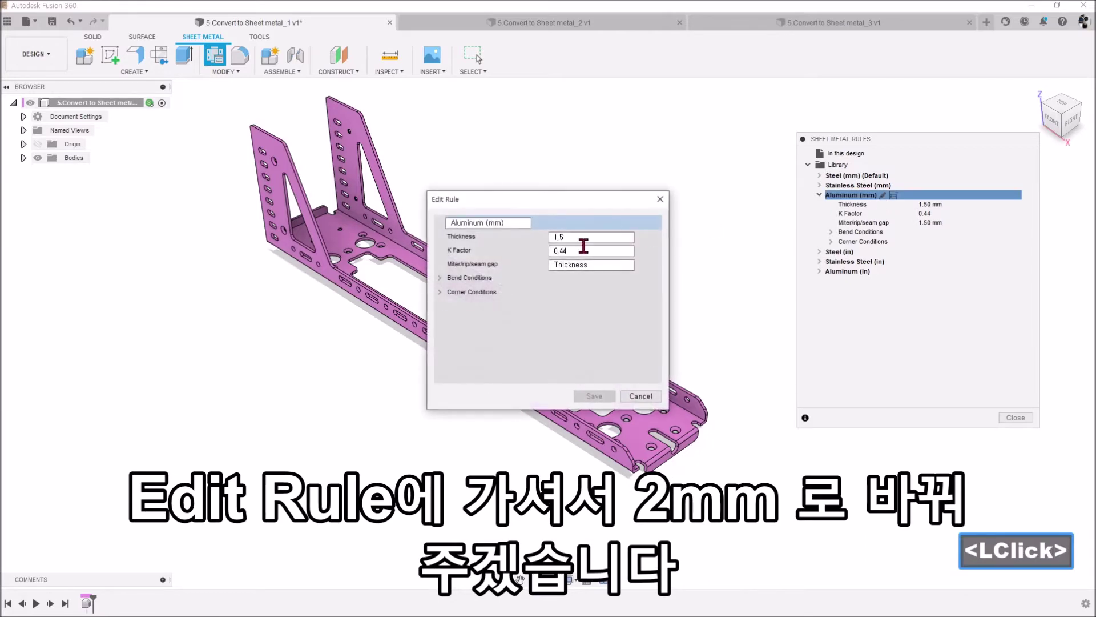
left_click_drag(583, 237, 502, 240)
type("2")
Set the Aluminum (mm) rule's bend radius to Thickness-1,5, save the rule and close the sheet metal rules.
left_click(469, 277)
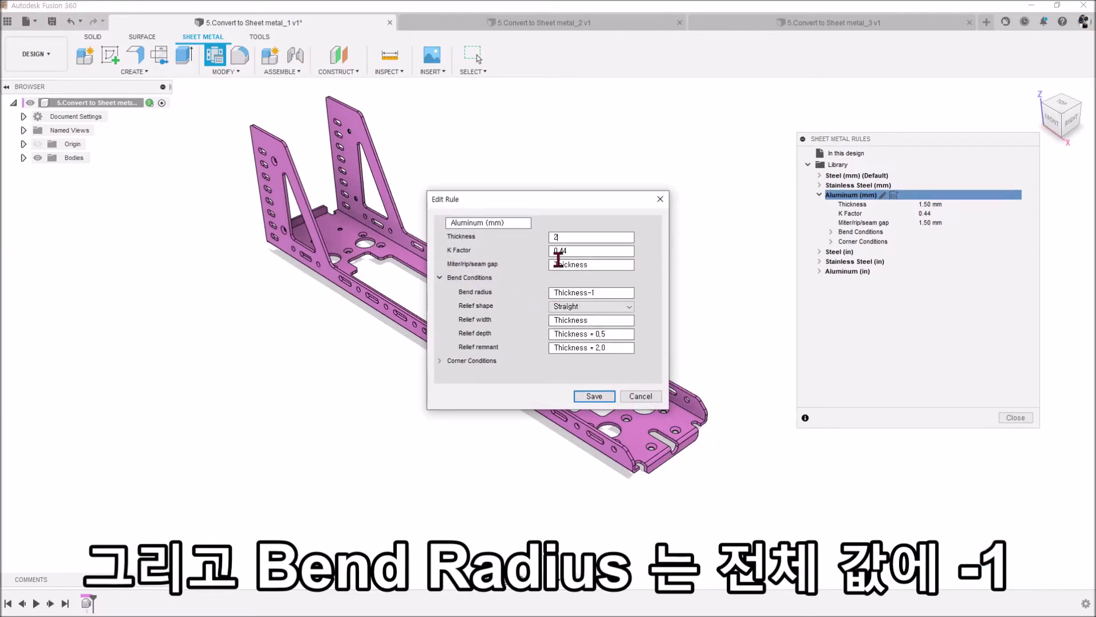
left_click(602, 293)
type(",5")
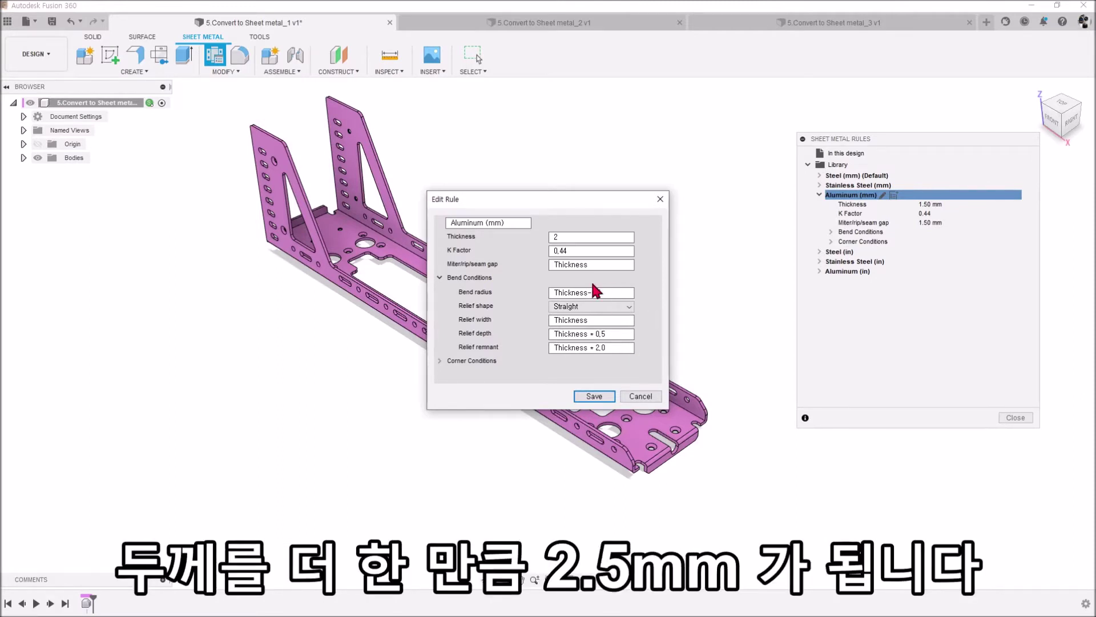
double_click(595, 397)
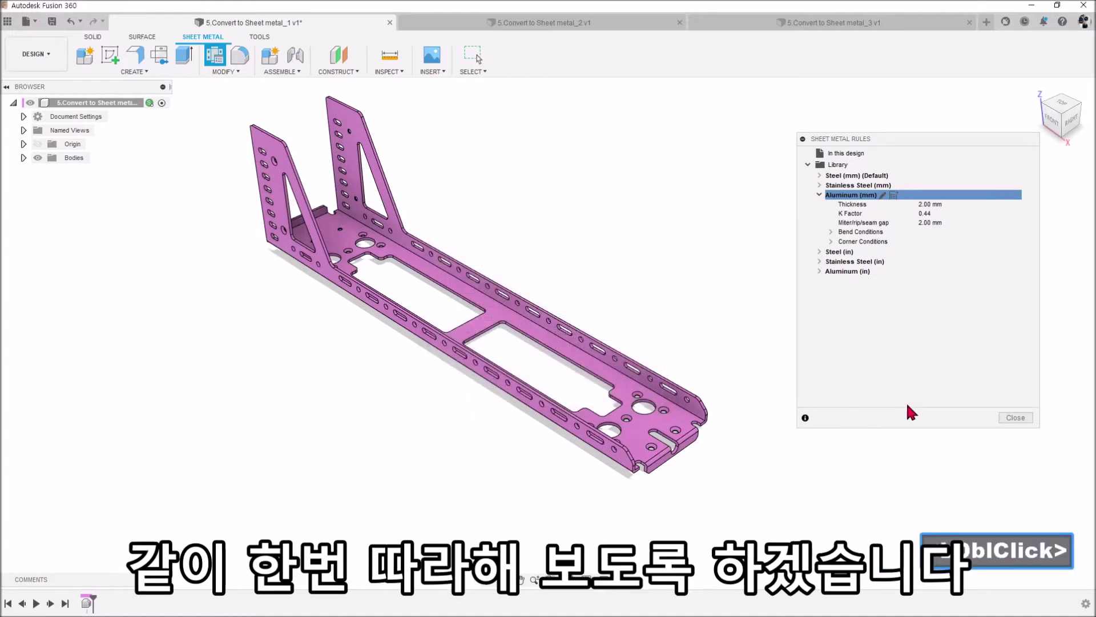
left_click(1016, 418)
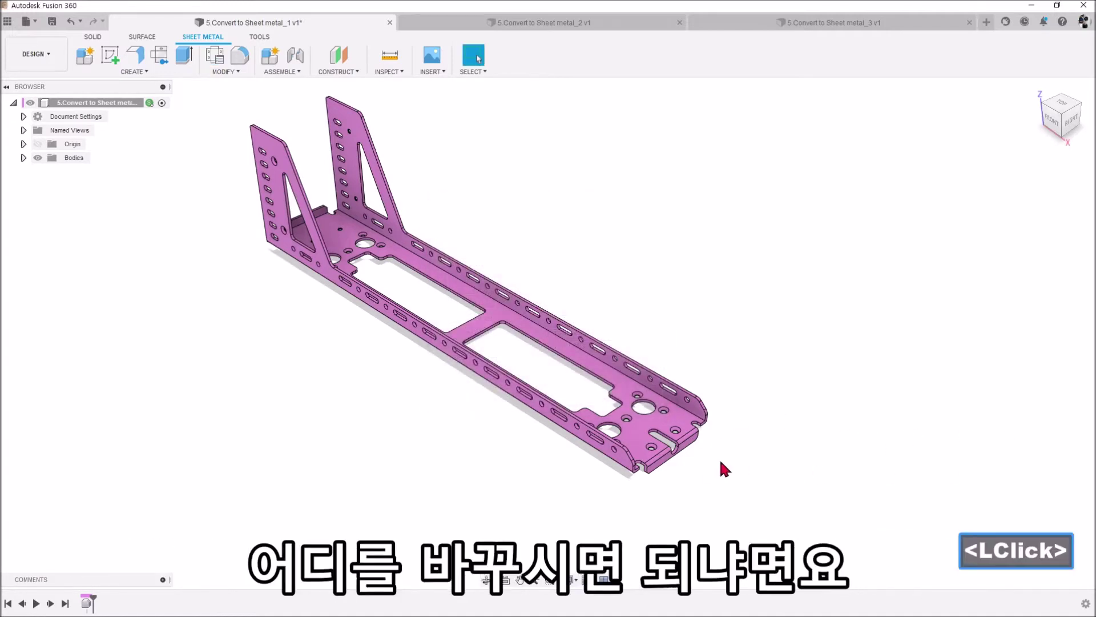
Fillet the five inner bend edges of the side, front and rear flanges with a 0.5 mm radius.
scroll(699, 469, "up", 5)
scroll(739, 343, "up", 4)
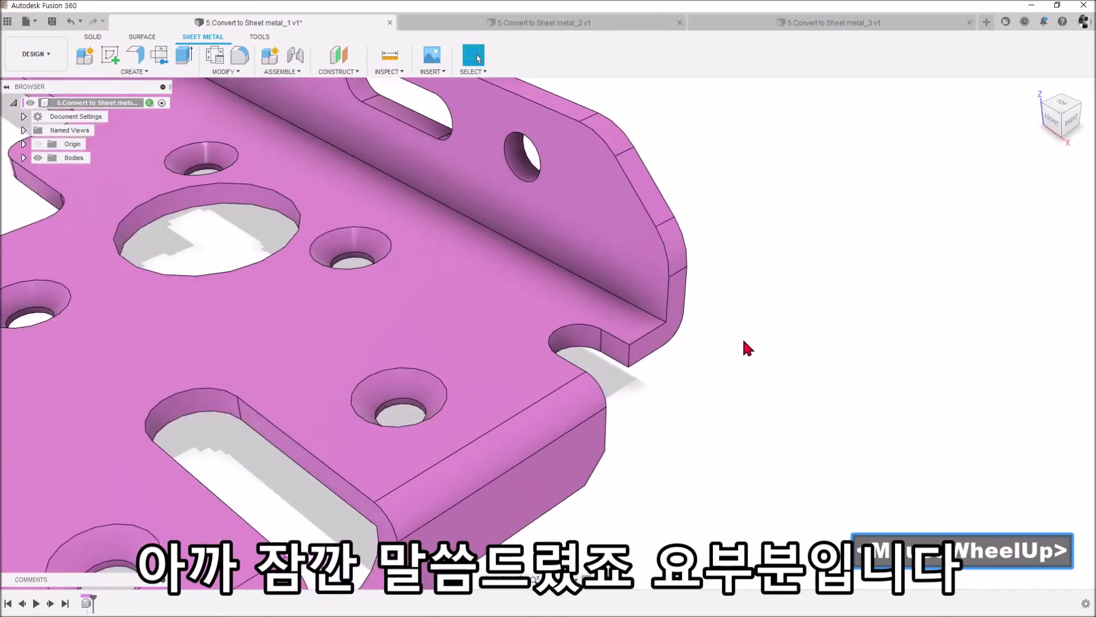
scroll(724, 318, "down", 3)
middle_click_drag(724, 318, 401, 179)
left_click(240, 55)
left_click(437, 195)
middle_click_drag(822, 453, 714, 400, "shift")
scroll(627, 216, "up", 4)
left_click(523, 201)
scroll(591, 187, "down", 3)
scroll(713, 400, "up", 4)
left_click(745, 491)
type("0.5")
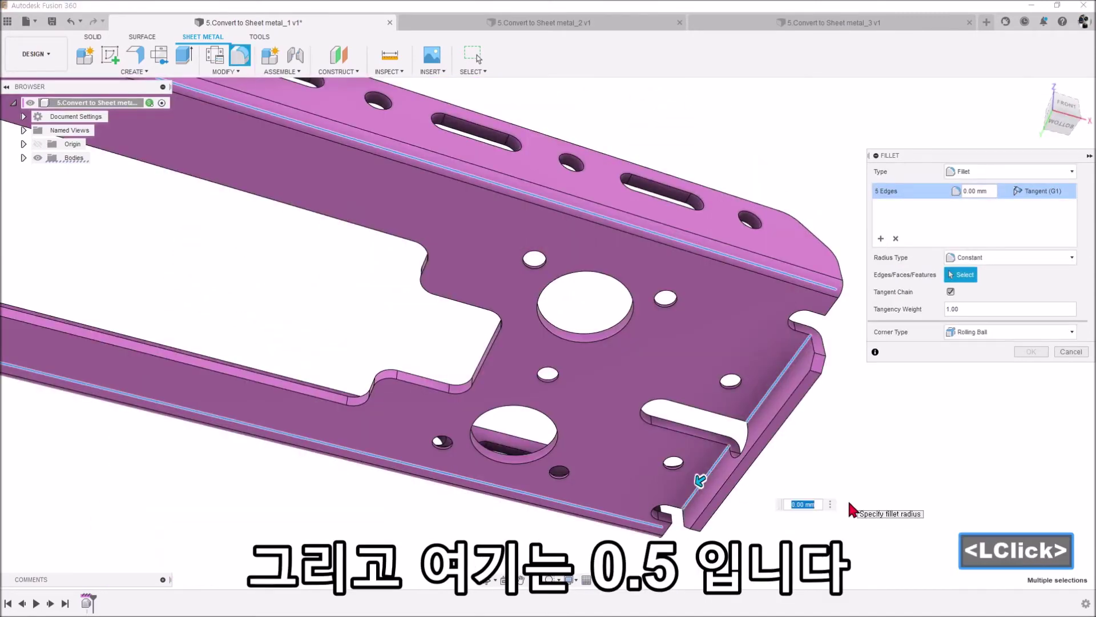
left_click(1027, 350)
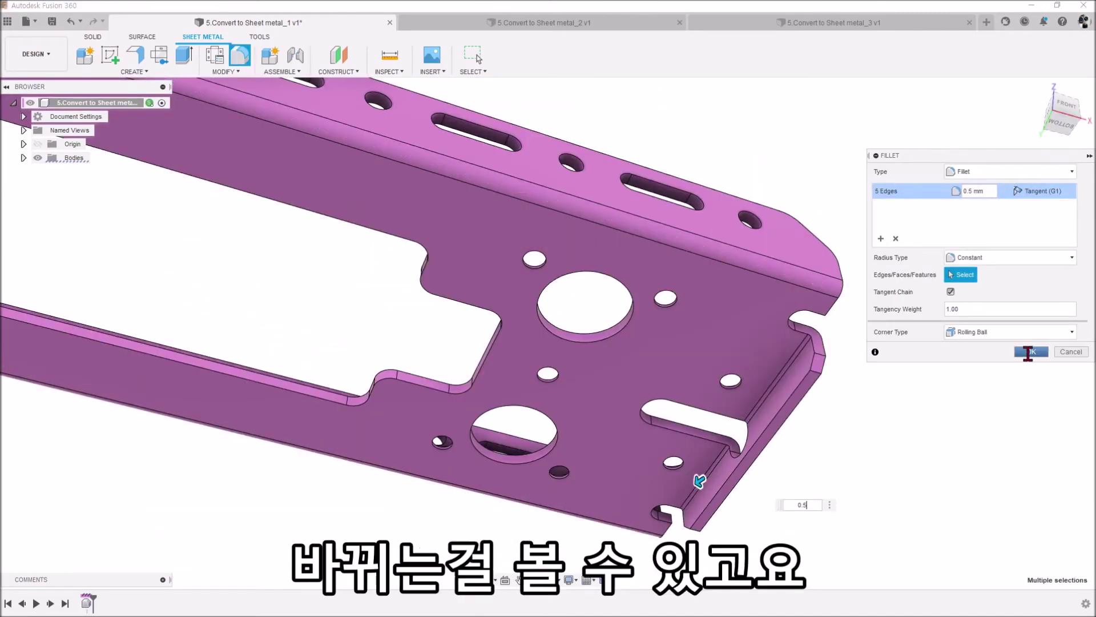
Delete the outer bend fillet face running along the bottom of one side flange.
scroll(972, 315, "down", 5)
middle_click_drag(971, 315, 788, 421, "shift")
scroll(541, 445, "up", 2)
scroll(411, 411, "up", 5)
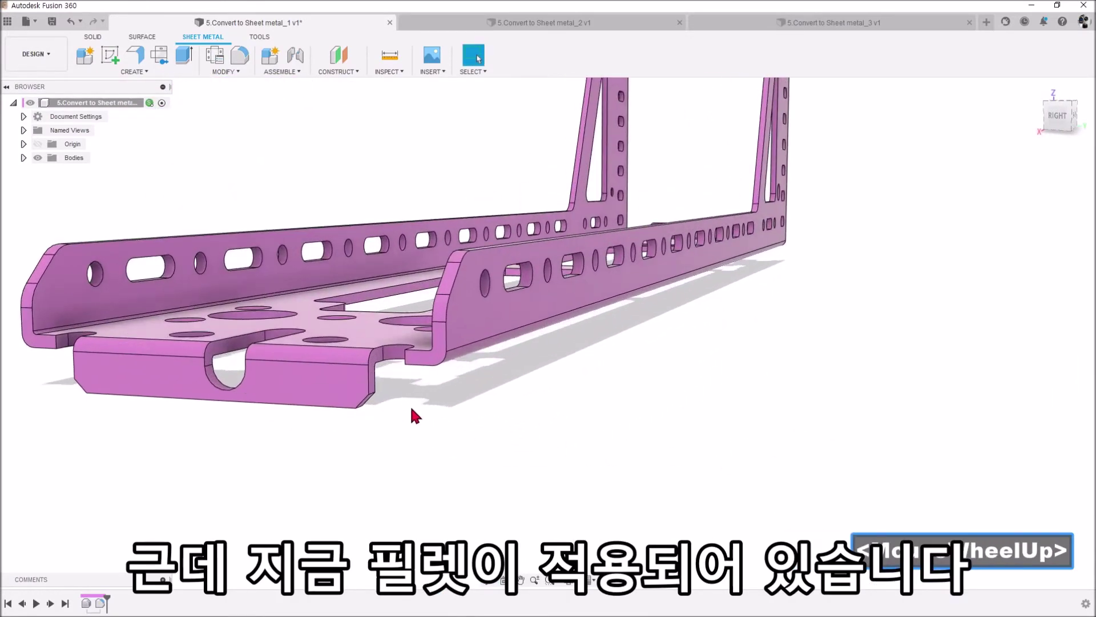
middle_click_drag(497, 406, 490, 362, "shift")
left_click(526, 394)
key("Delete")
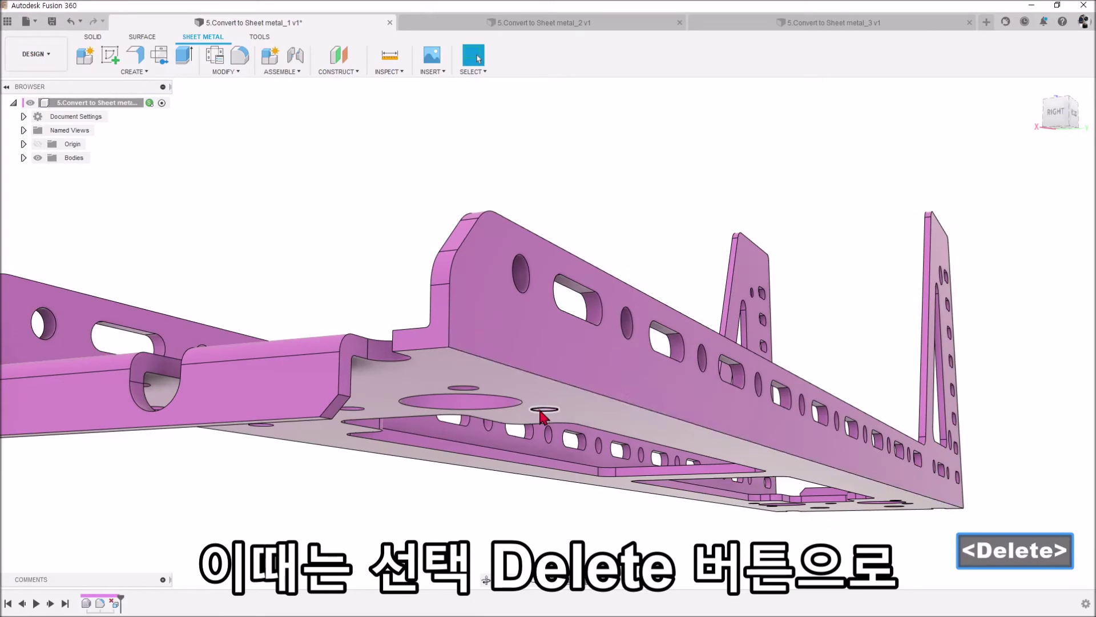
Delete the outer bend fillet face along the bottom of the opposite side flange.
scroll(543, 388, "down", 3)
middle_click_drag(308, 482, 696, 491, "shift")
left_click(422, 354)
key("Delete")
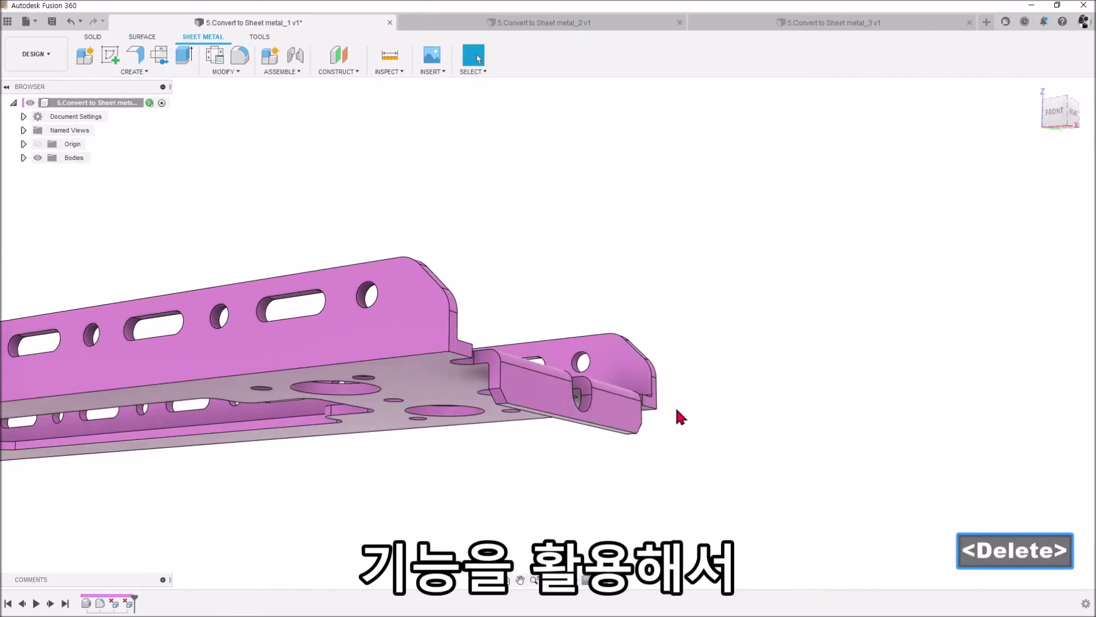
Delete the remaining outer bend fillets on the front and rear end flanges.
scroll(455, 482, "down", 3)
middle_click_drag(455, 482, 432, 457, "shift")
scroll(132, 293, "up", 3)
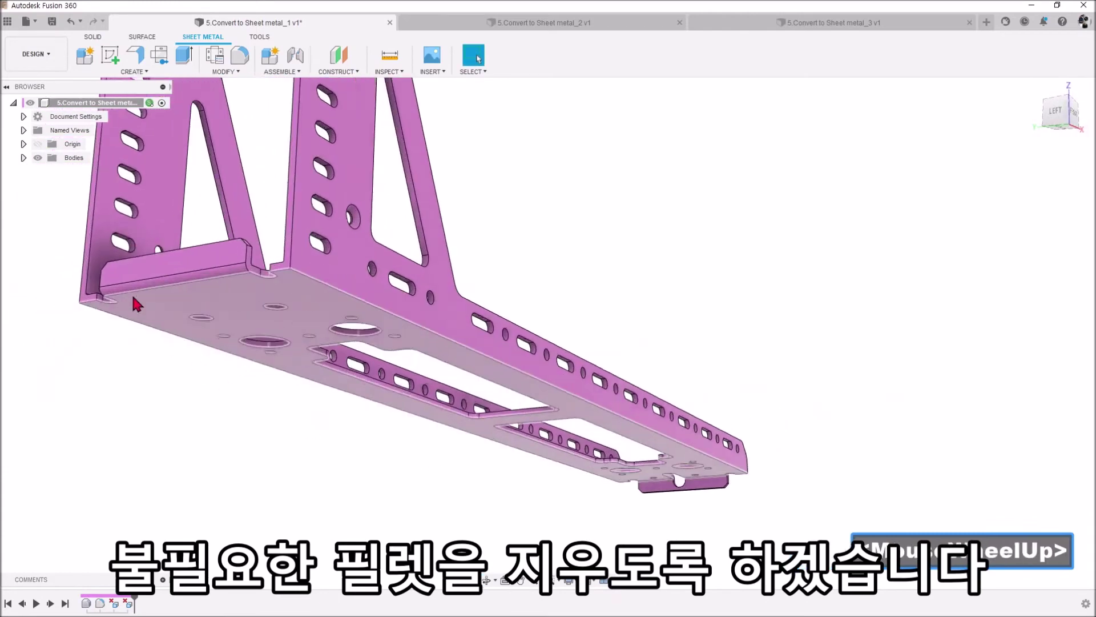
middle_click_drag(158, 277, 563, 425, "shift")
scroll(785, 235, "up", 3)
middle_click_drag(785, 236, 713, 365, "shift")
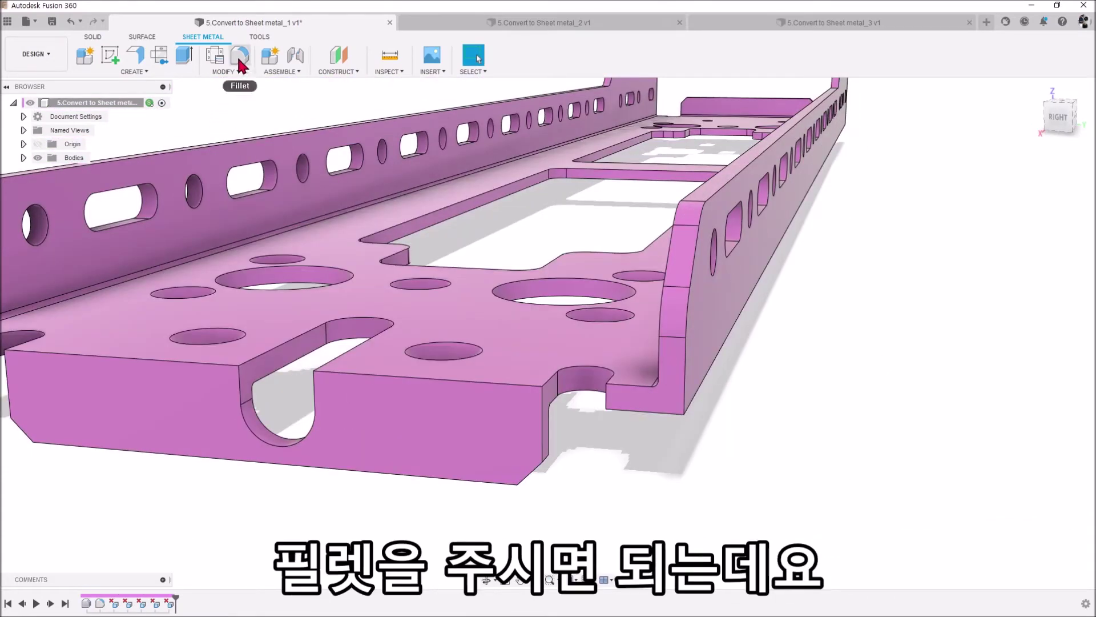
Measure the radius of the inner bend fillet at the end of the side flange.
left_click(240, 55)
scroll(628, 371, "up", 2)
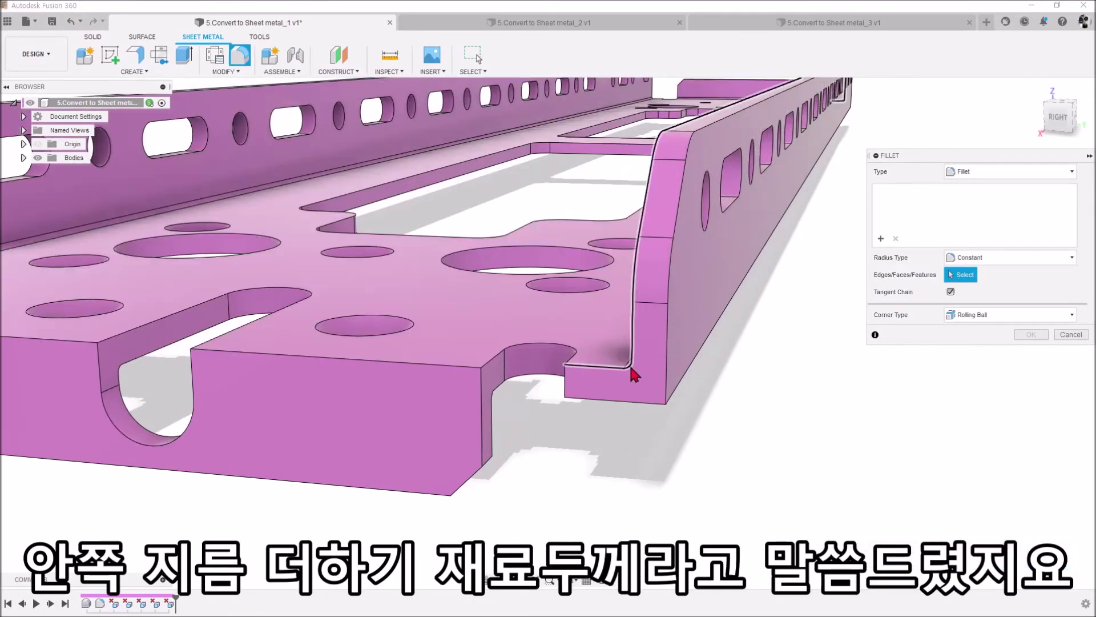
key("i")
left_click(629, 368)
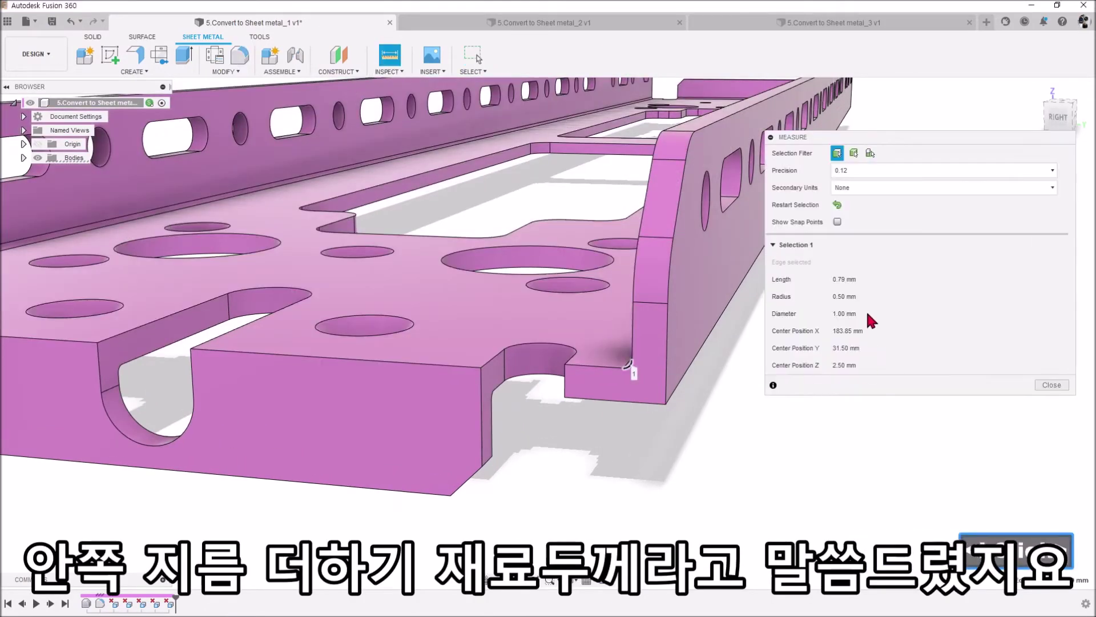
key("Escape")
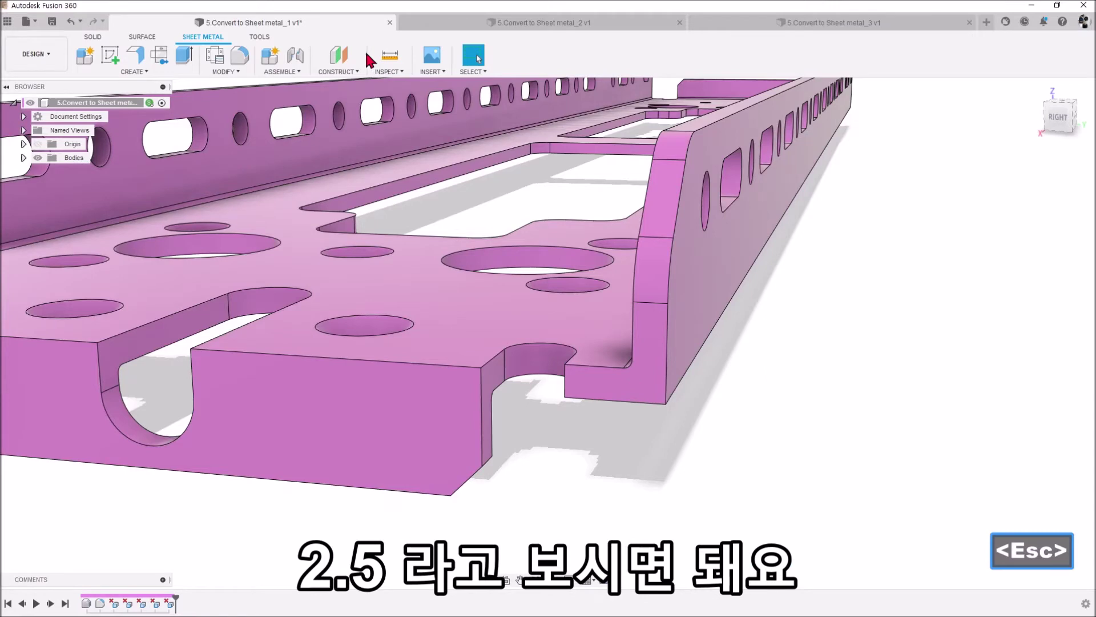
Fillet the outer bottom bend edges of the side and end flanges with a 2.5 mm radius.
left_click(241, 58)
left_click(712, 357)
middle_click_drag(712, 357, 229, 444, "ctrl")
scroll(528, 394, "up", 3)
left_click(528, 394)
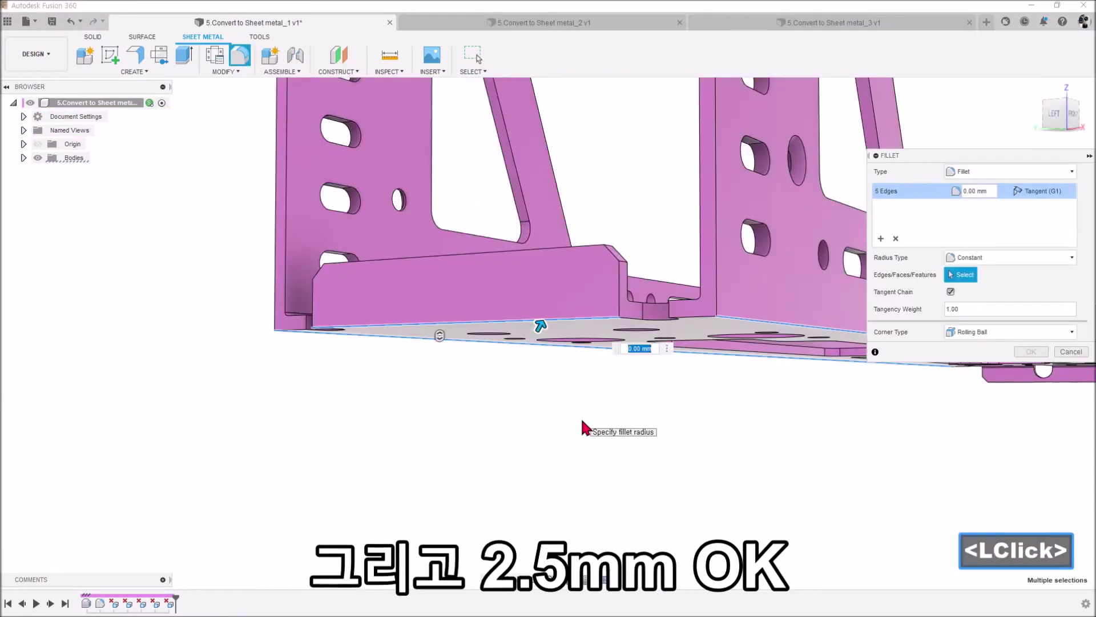
type("2.5")
left_click(1031, 351)
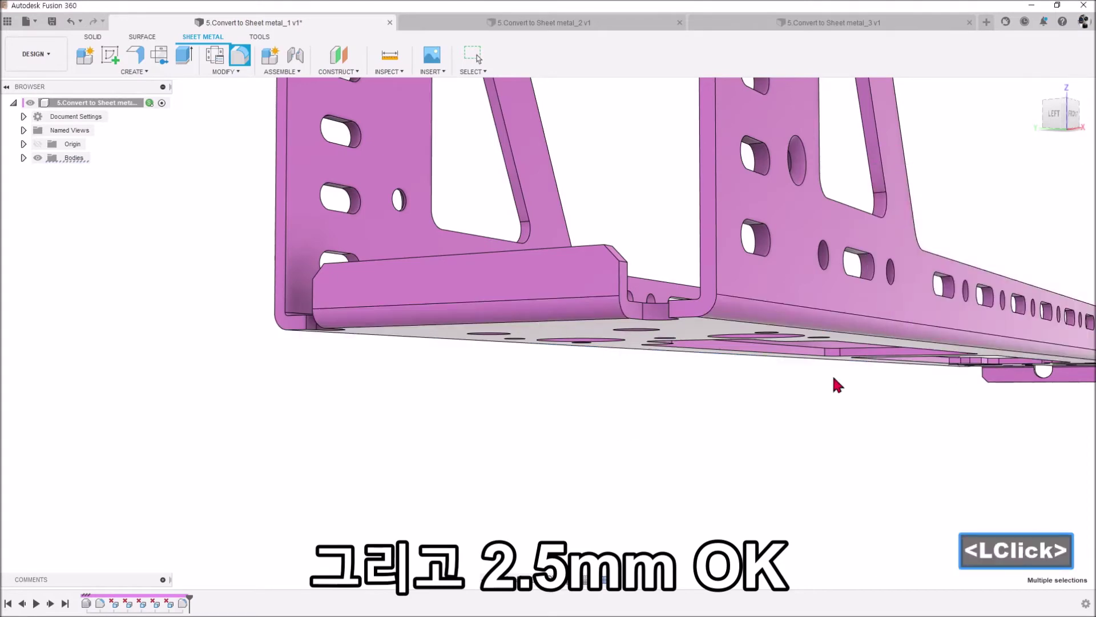
scroll(430, 404, "down", 5)
middle_click_drag(431, 403, 728, 292, "shift")
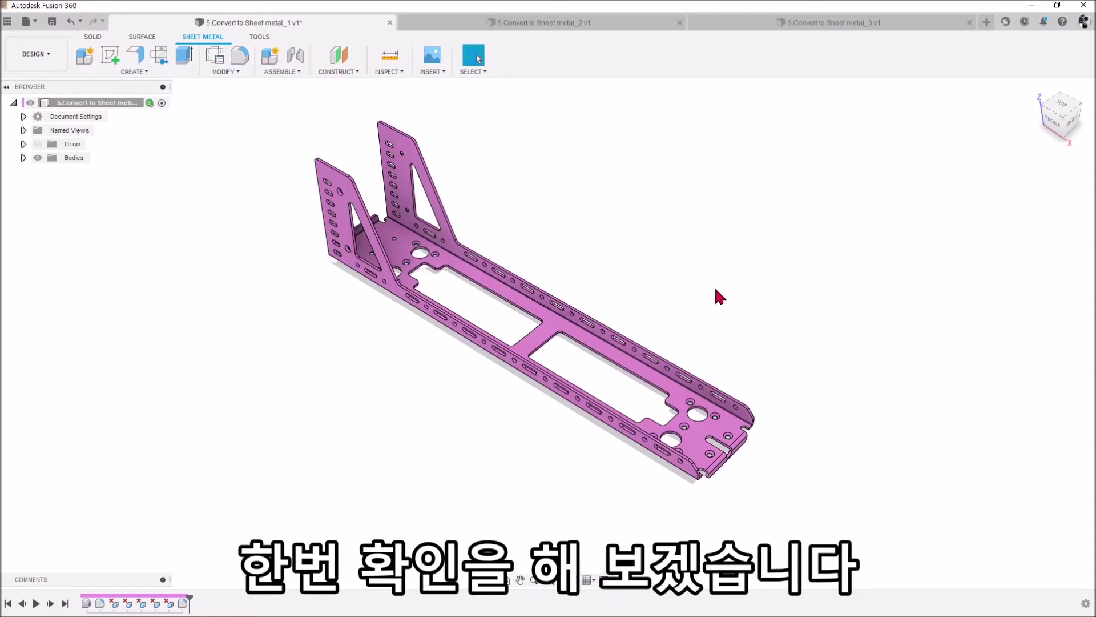
Convert the bracket body to sheet metal using its base face as the source and the Aluminum (mm) template rule.
left_click(24, 159)
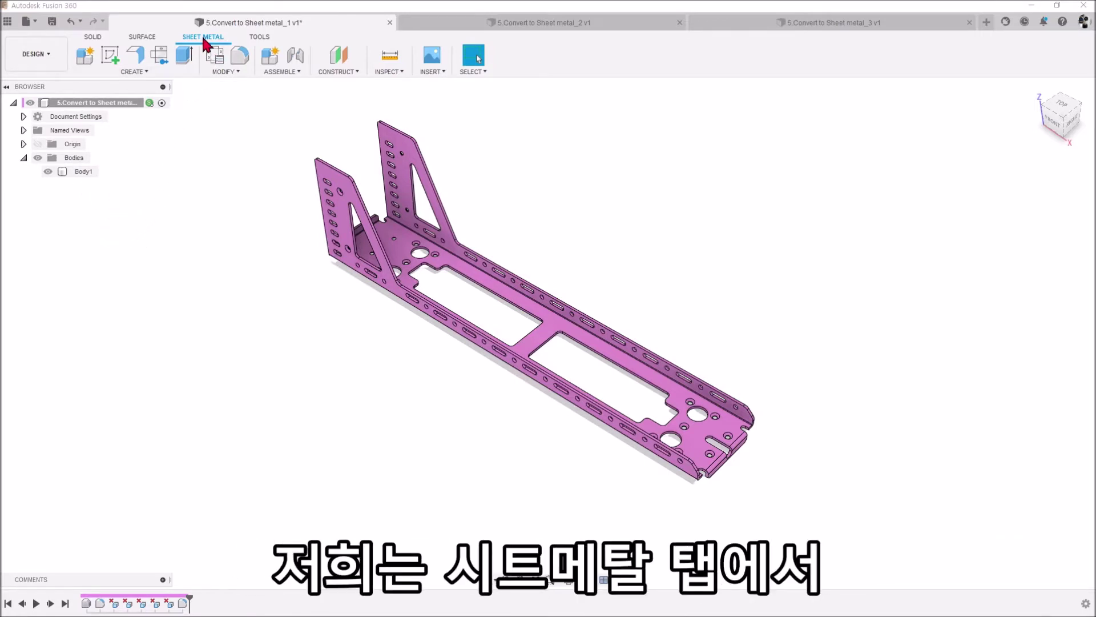
left_click(147, 72)
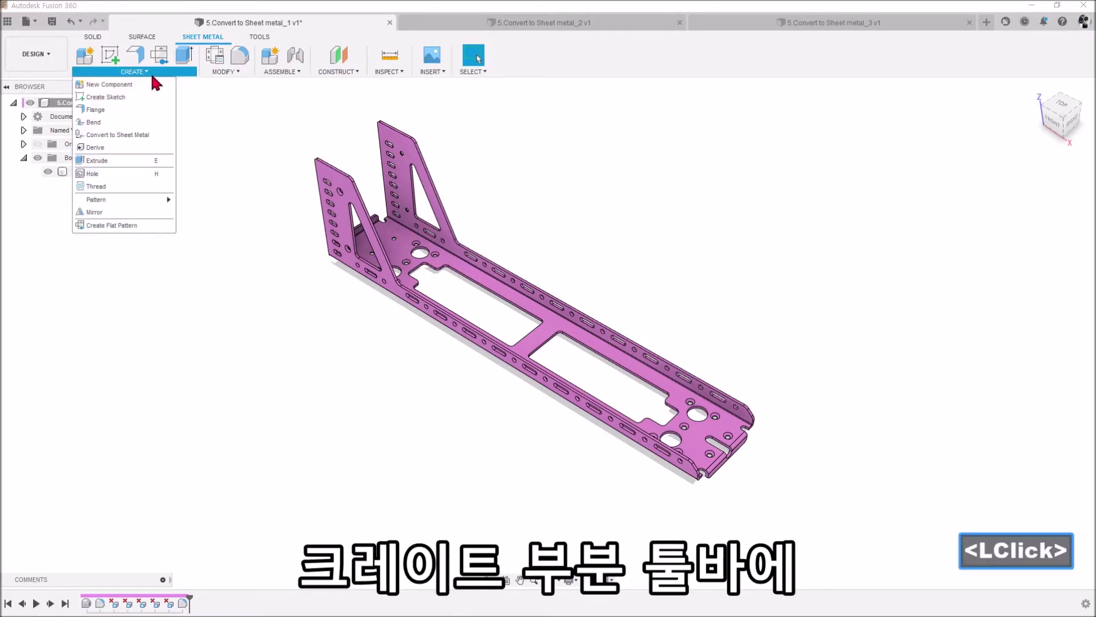
left_click(136, 135)
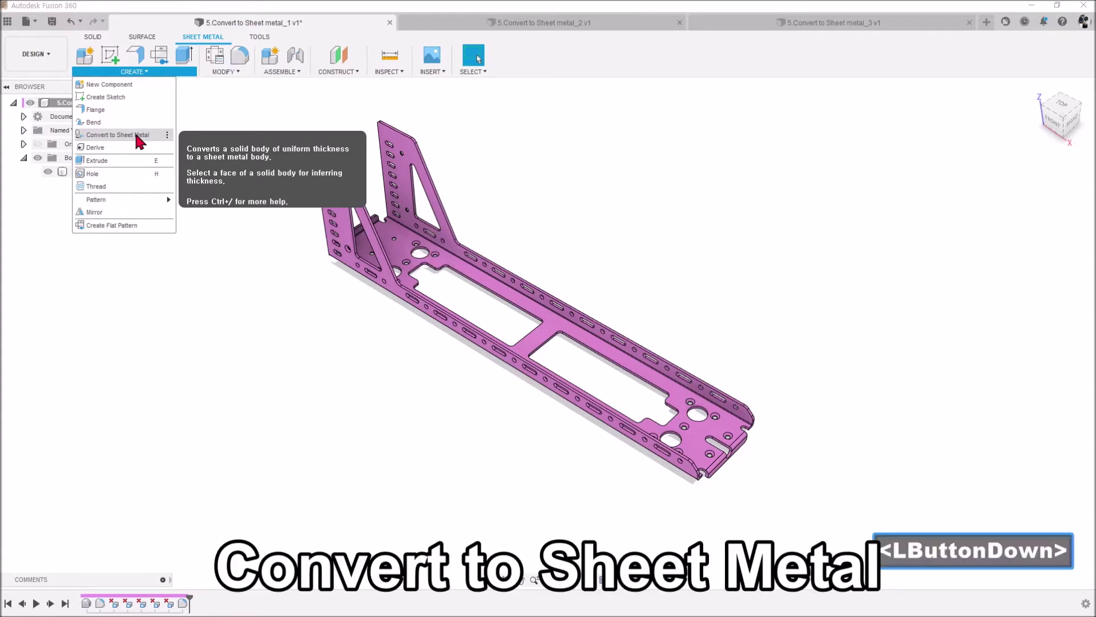
scroll(963, 139, "up", 2)
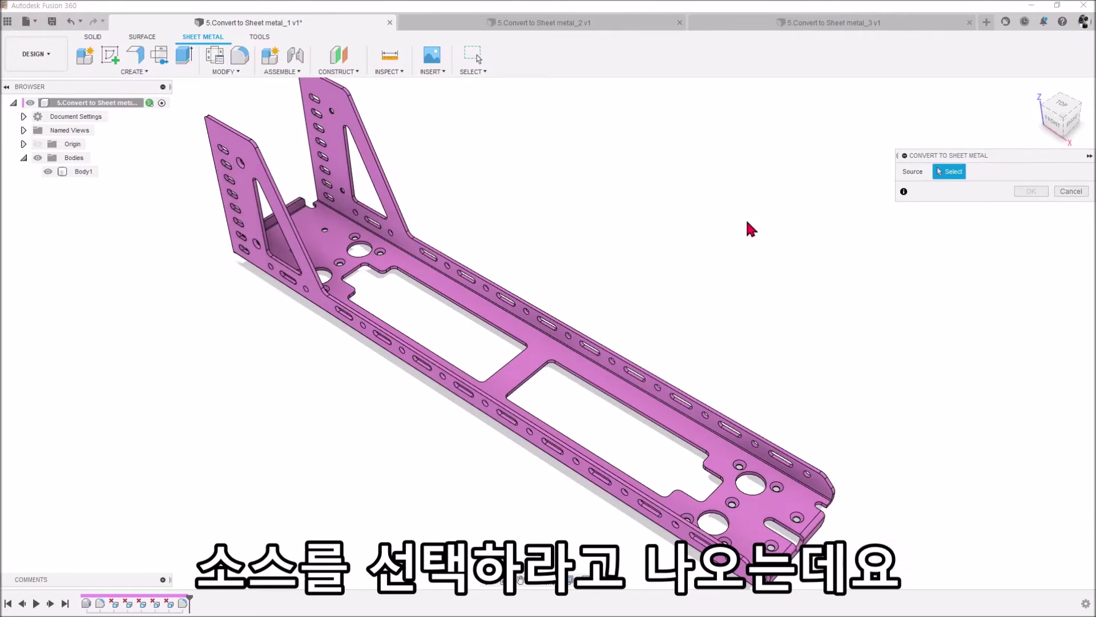
left_click(468, 312)
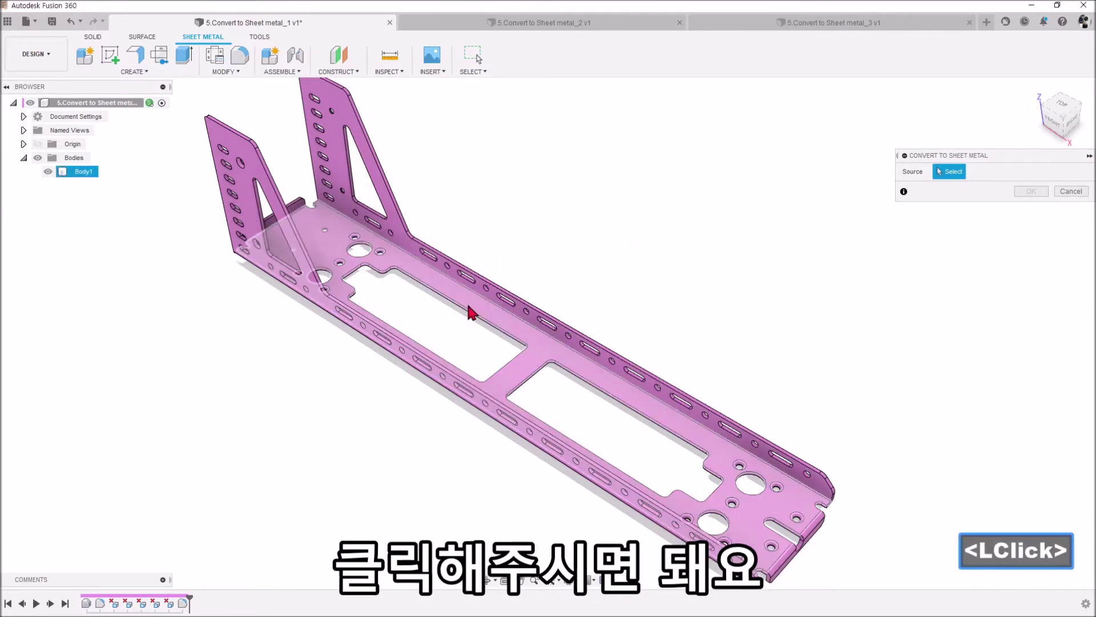
left_click_drag(959, 156, 868, 108)
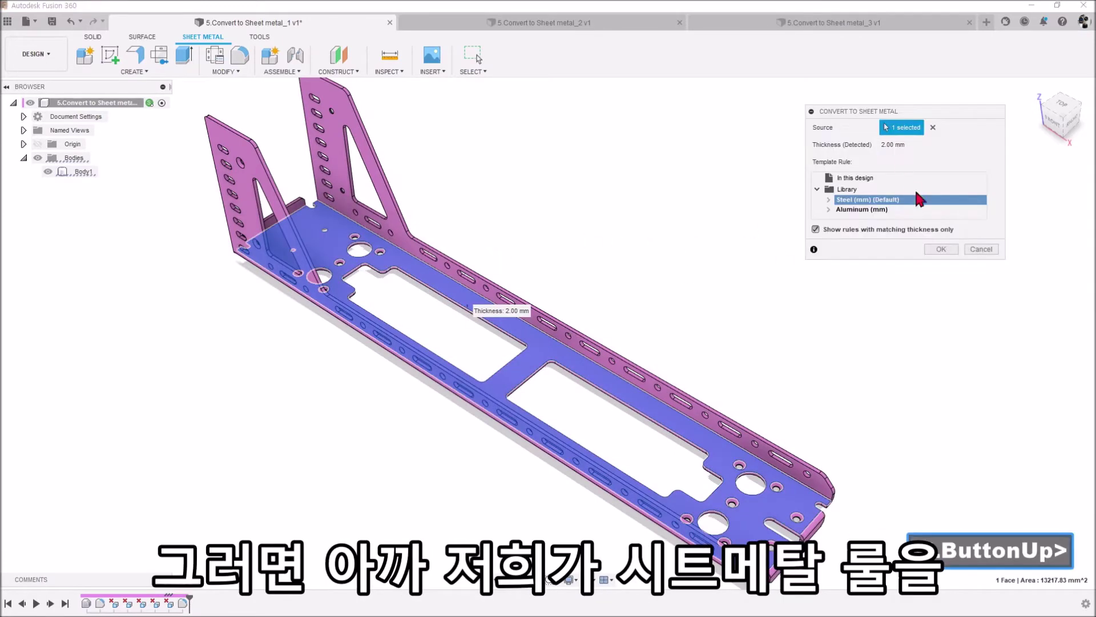
left_click_drag(1003, 256, 1041, 296)
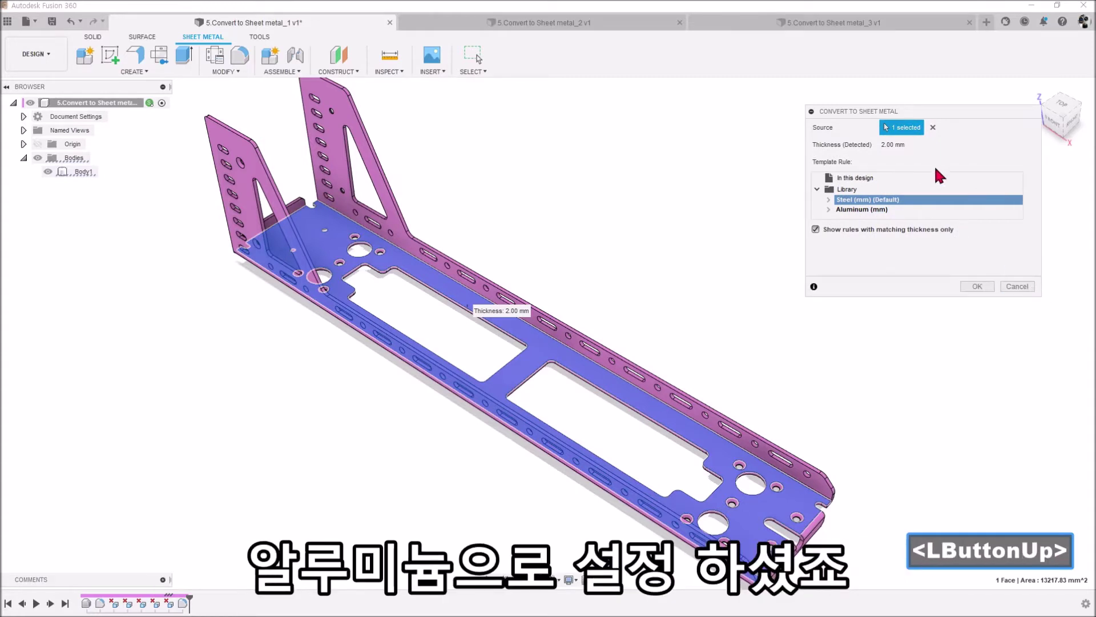
left_click(858, 210)
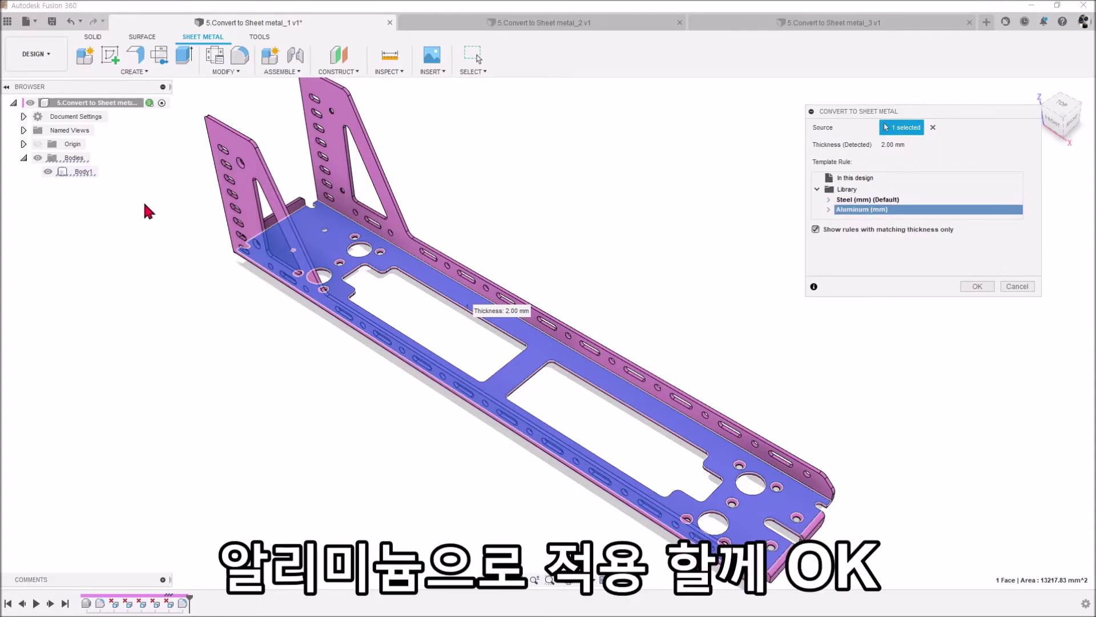
left_click(974, 288)
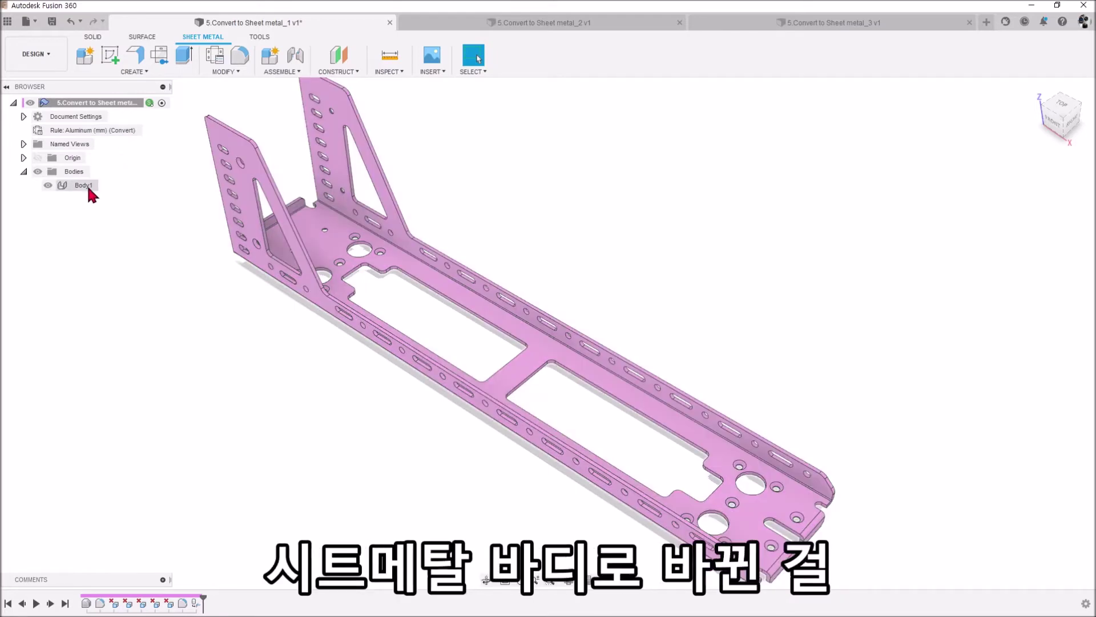
scroll(628, 236, "down", 2)
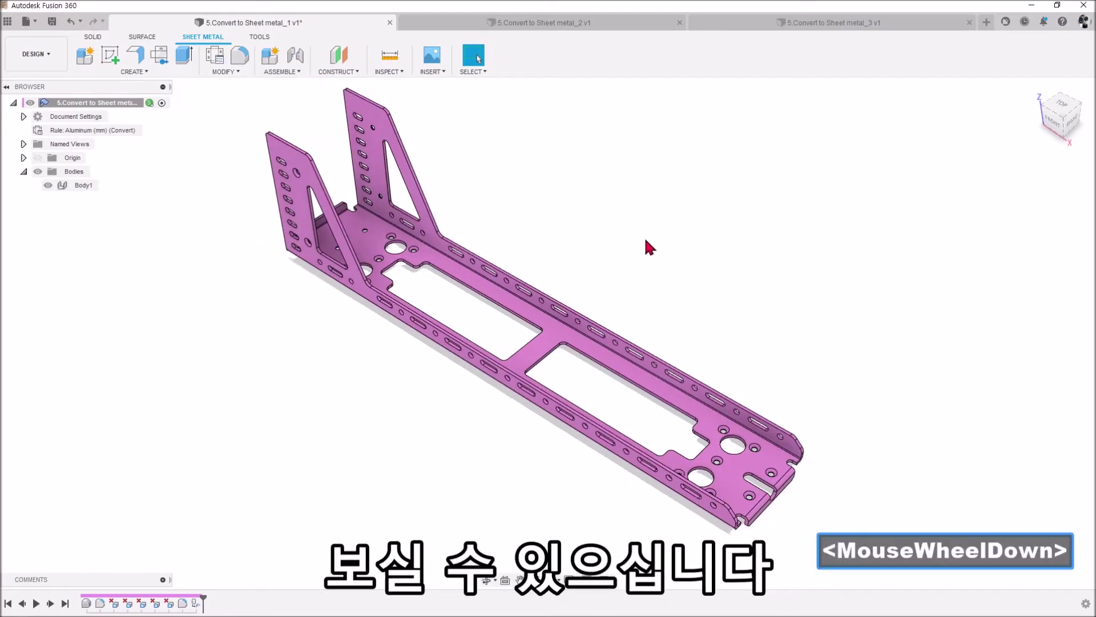
Unfold all bends of the bracket with the base face as the stationary entity, and refold them.
left_click(225, 71)
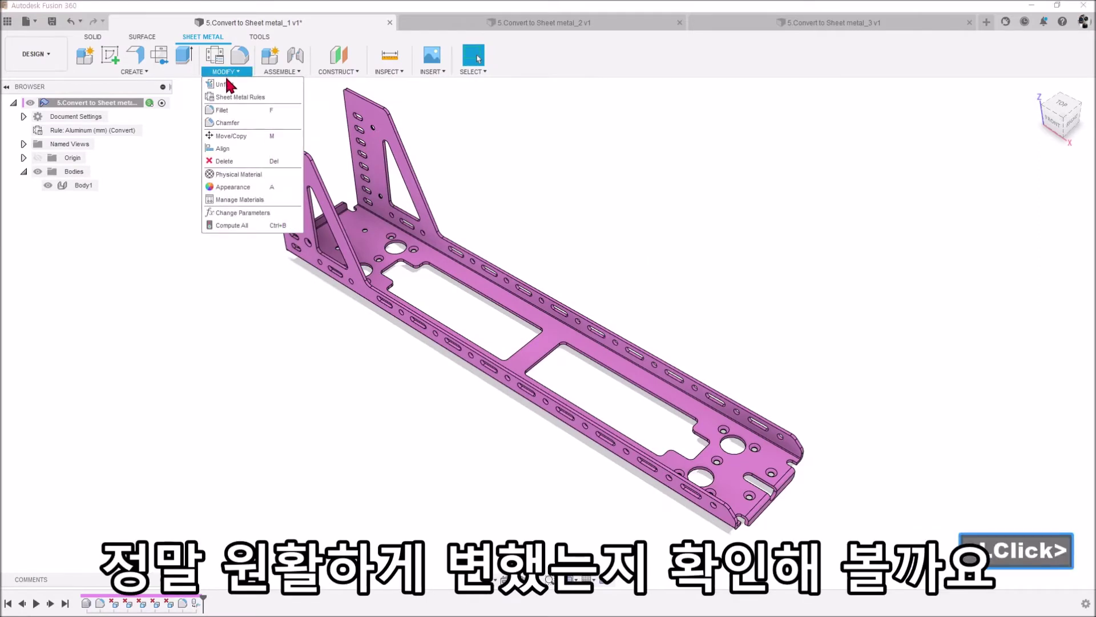
left_click(229, 87)
left_click(358, 241)
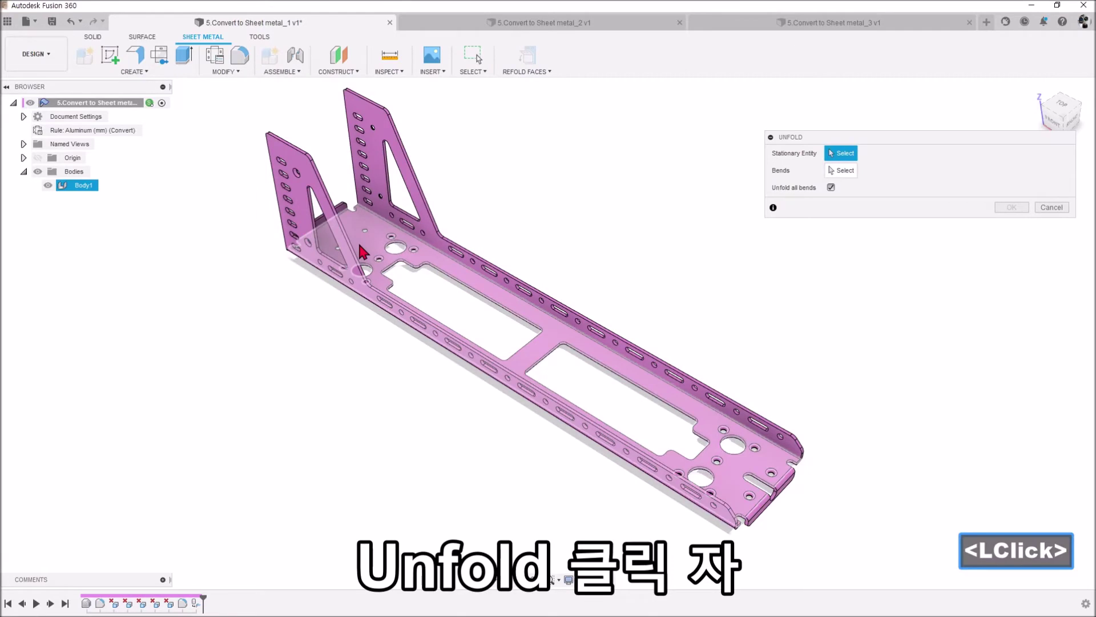
left_click(1012, 213)
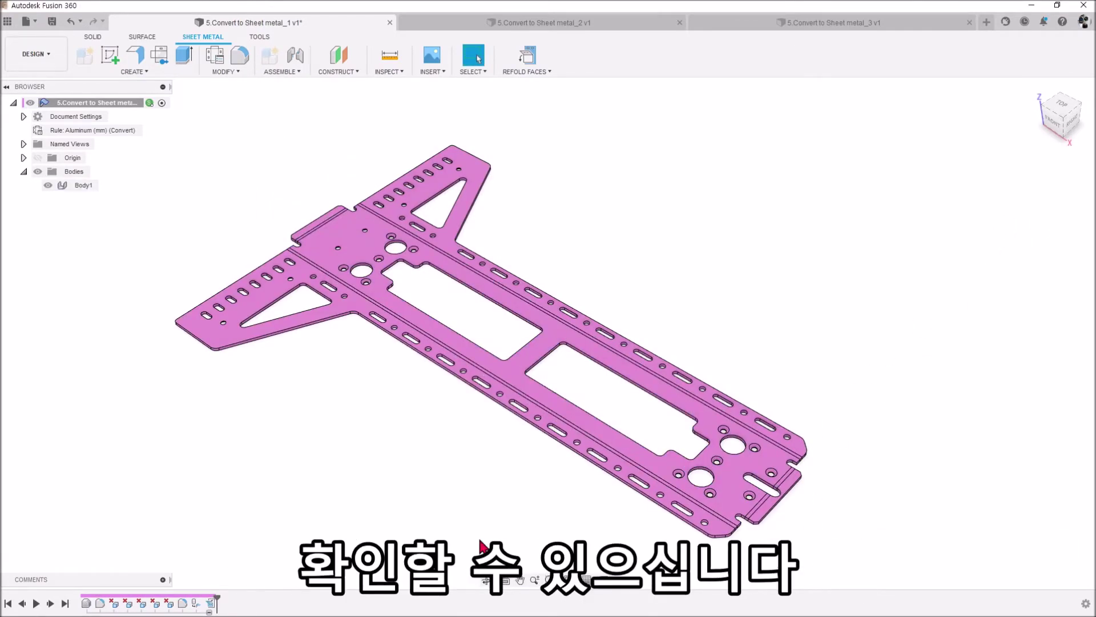
left_click(529, 58)
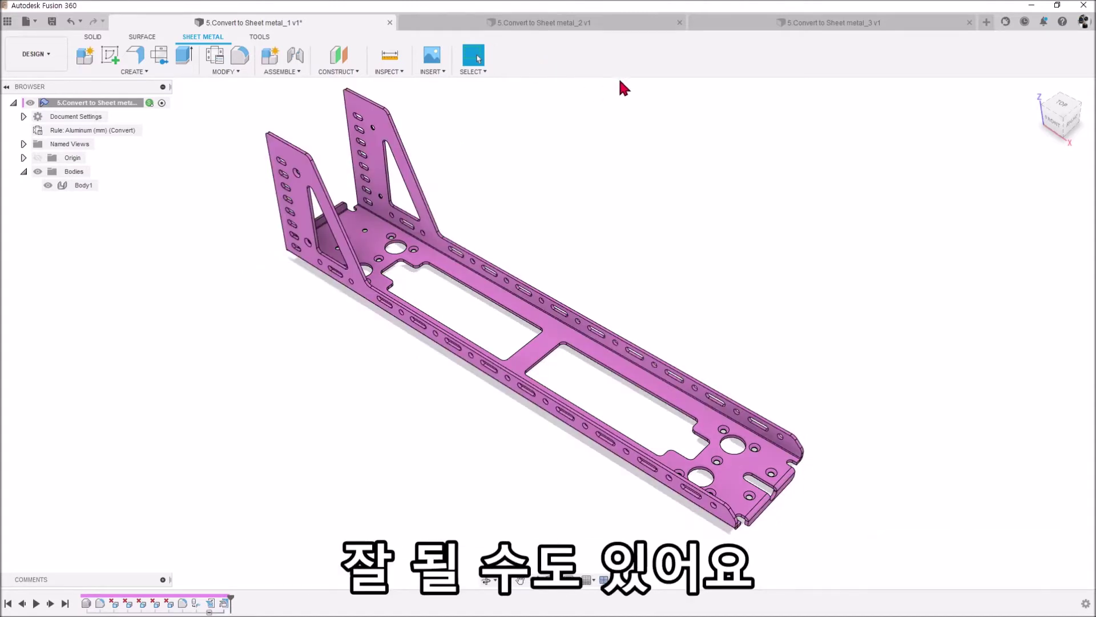
Create a flat pattern of the bracket from its base face and finish the flat pattern.
left_click(149, 69)
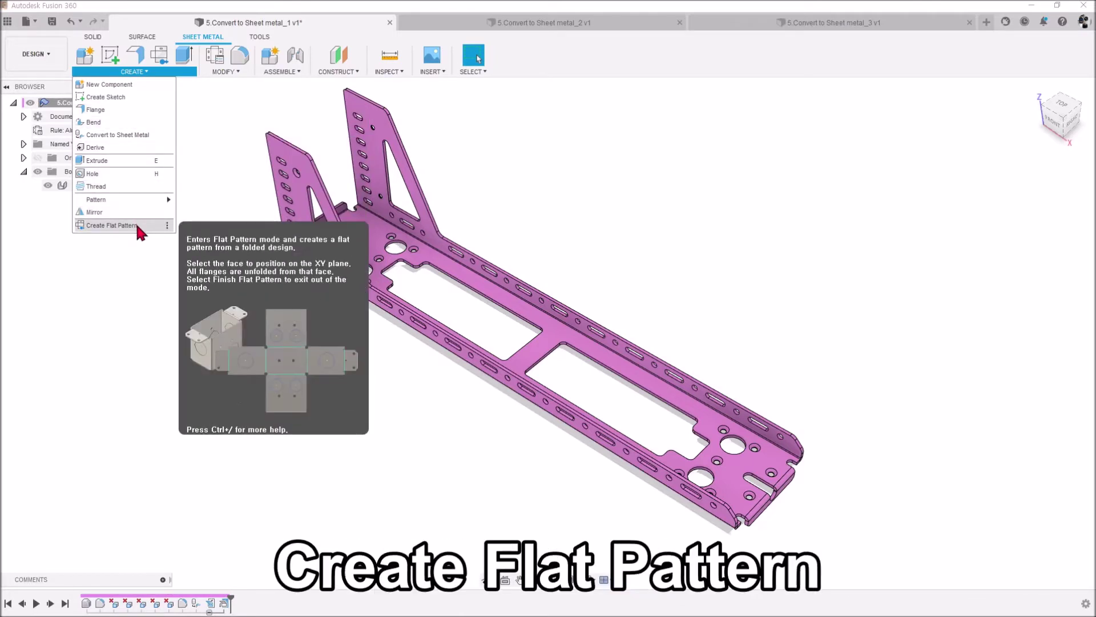
left_click(137, 227)
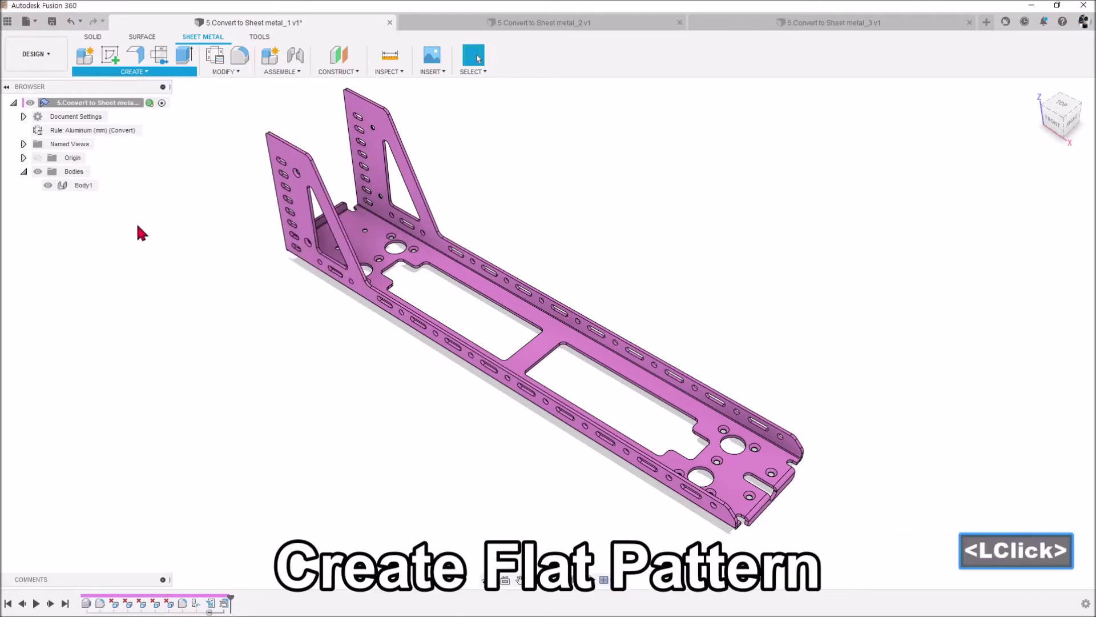
left_click(369, 247)
left_click(1011, 205)
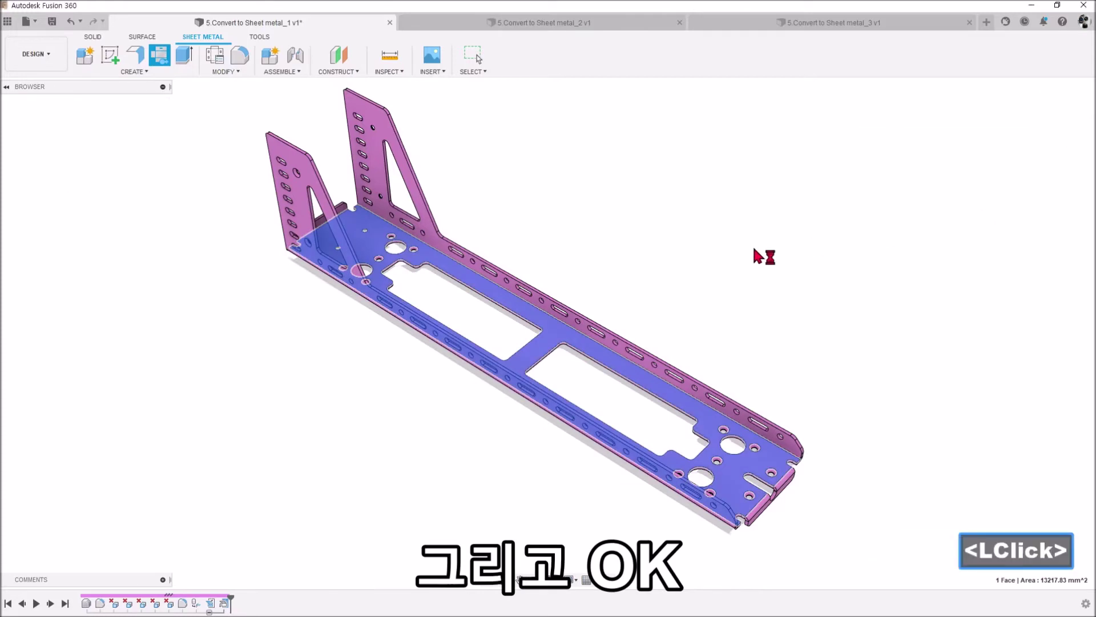
scroll(610, 204, "down", 2)
scroll(610, 204, "down", 1)
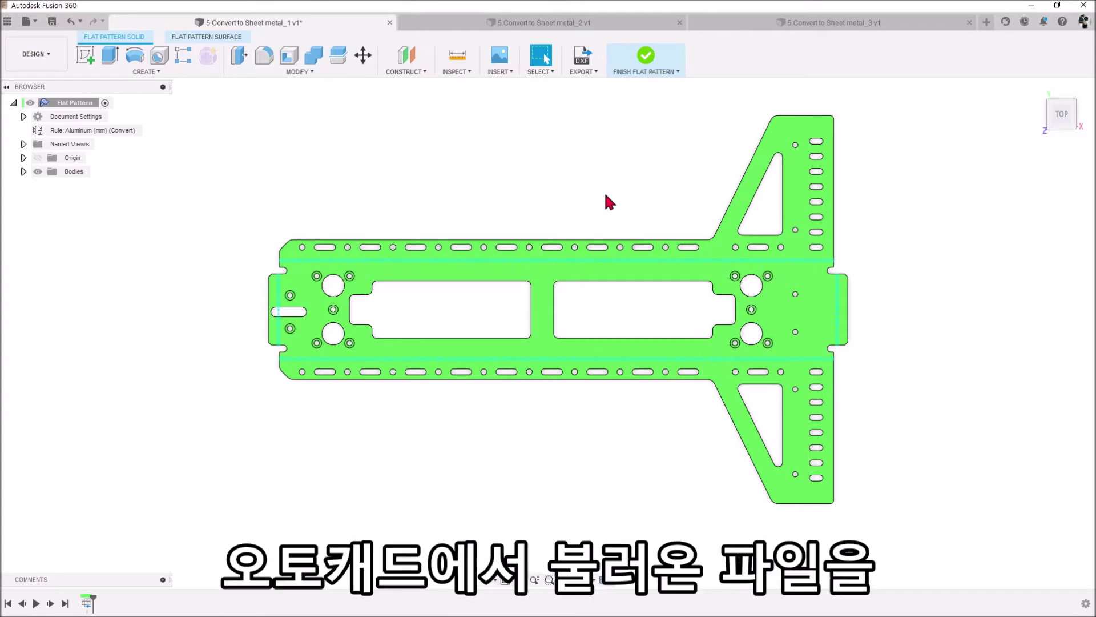
left_click(649, 53)
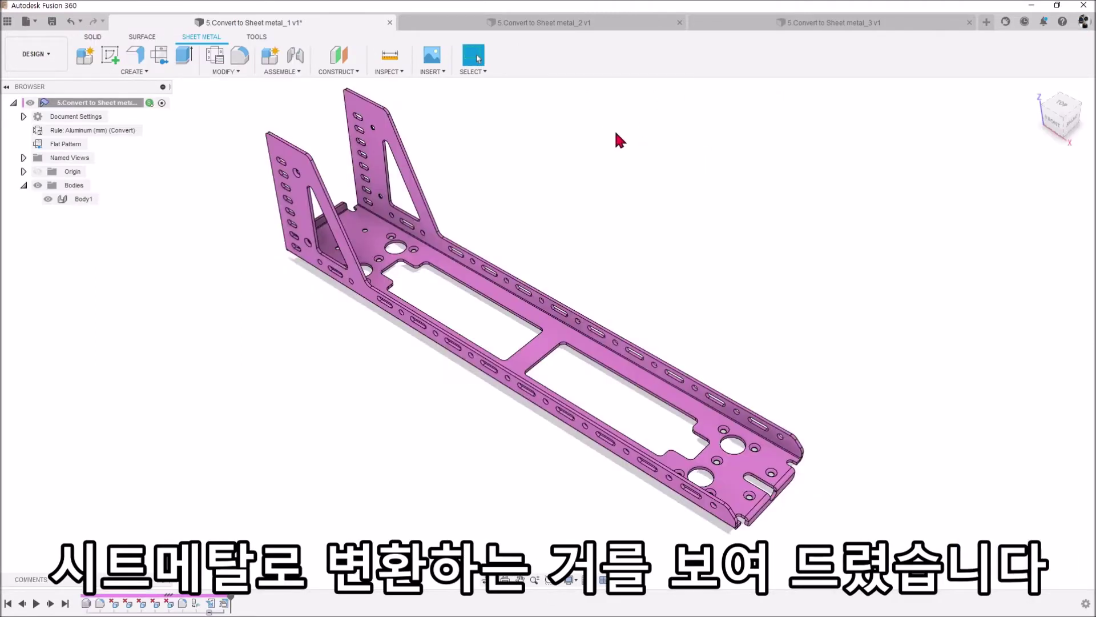
Close the 5.Convert to Sheet metal_1 design and look over the bracket in 5.Convert to Sheet metal_2.
left_click(391, 23)
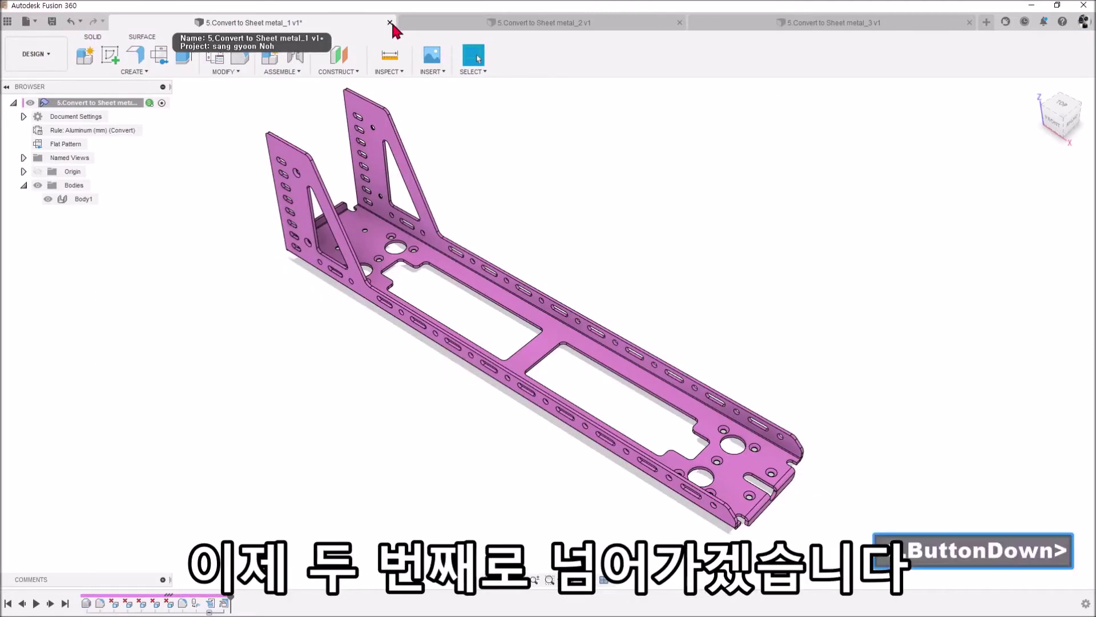
scroll(565, 354, "down", 1)
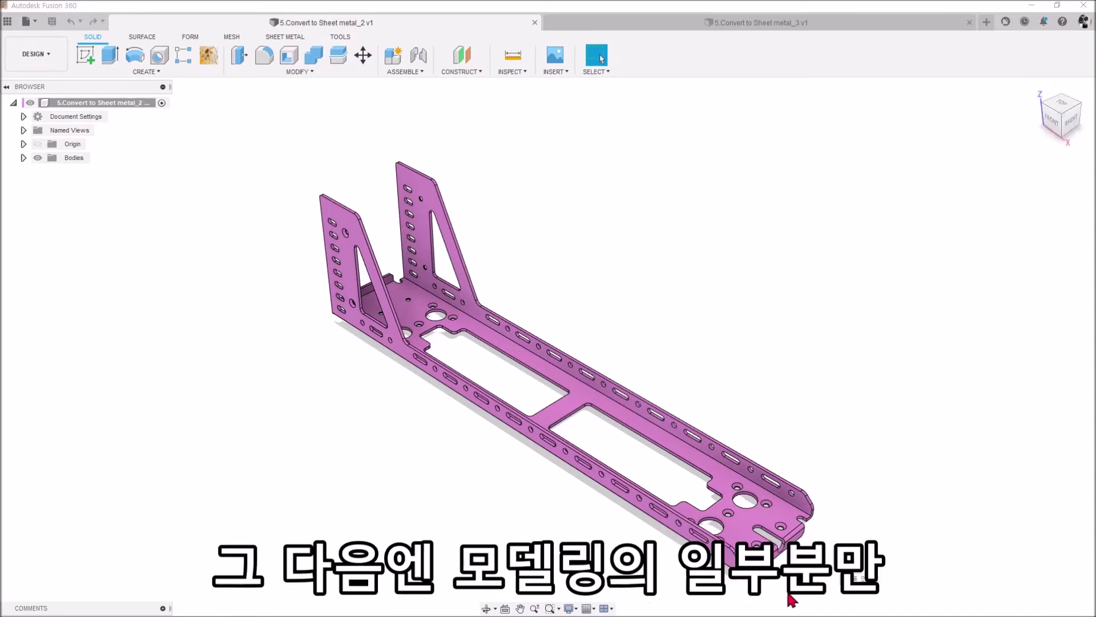
scroll(759, 596, "up", 5)
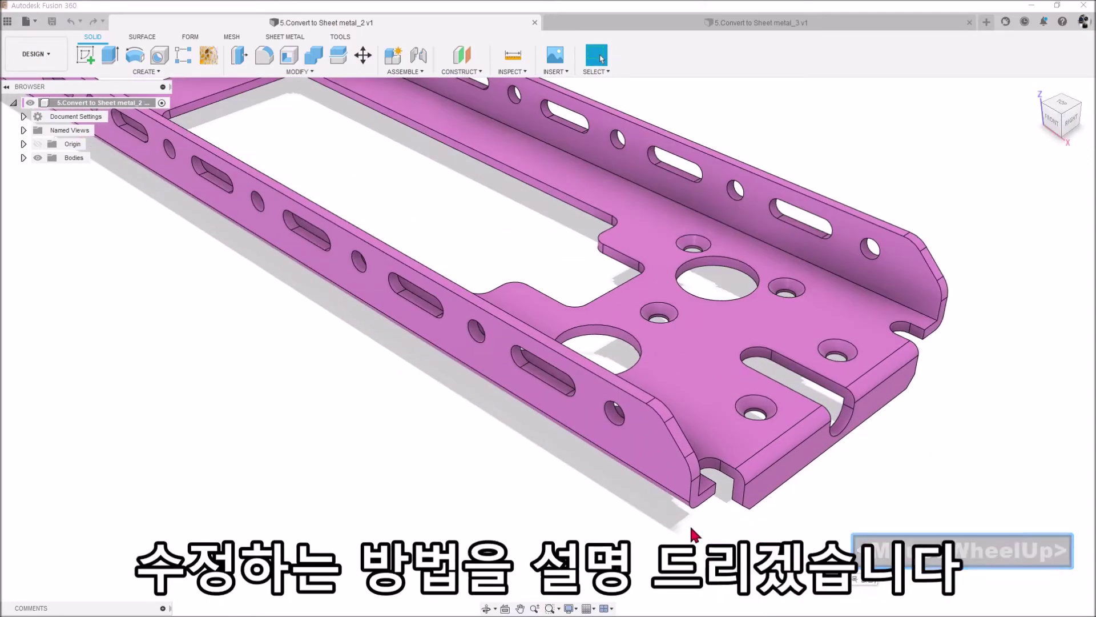
scroll(695, 534, "down", 3)
scroll(692, 528, "down", 4)
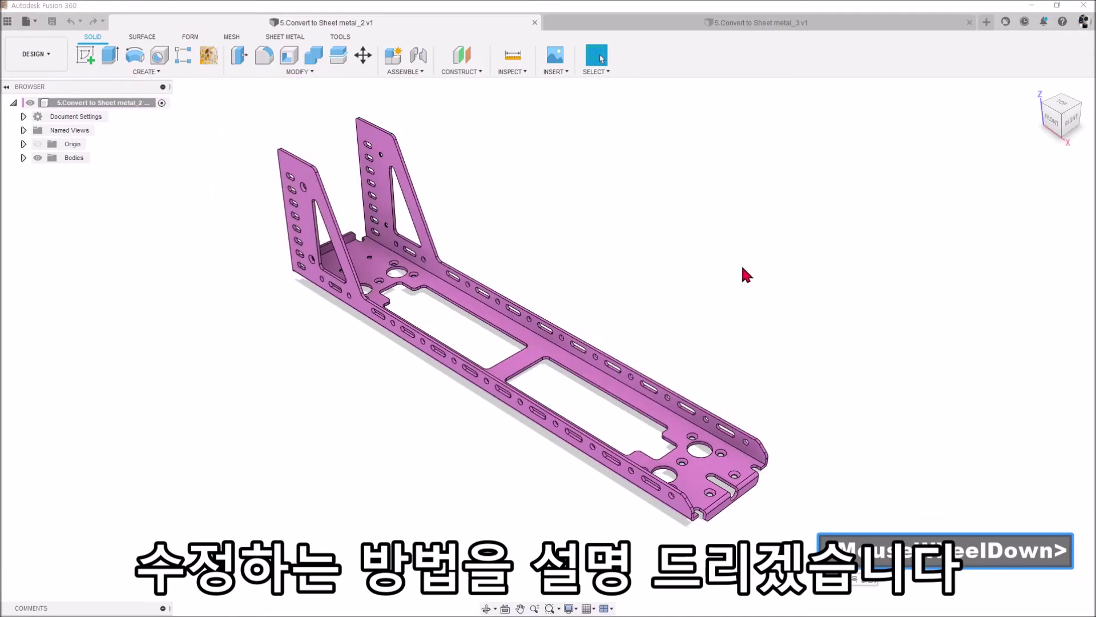
Turn on design history capture for the 5.Convert to Sheet metal_2 design in the sheet metal environment.
left_click(285, 36)
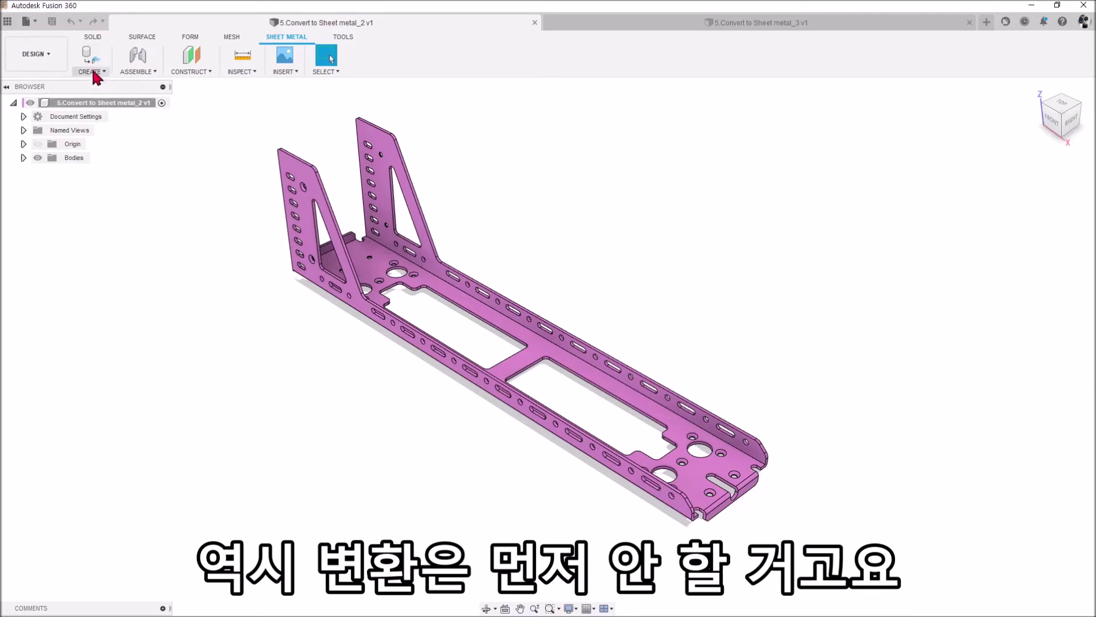
right_click(117, 111)
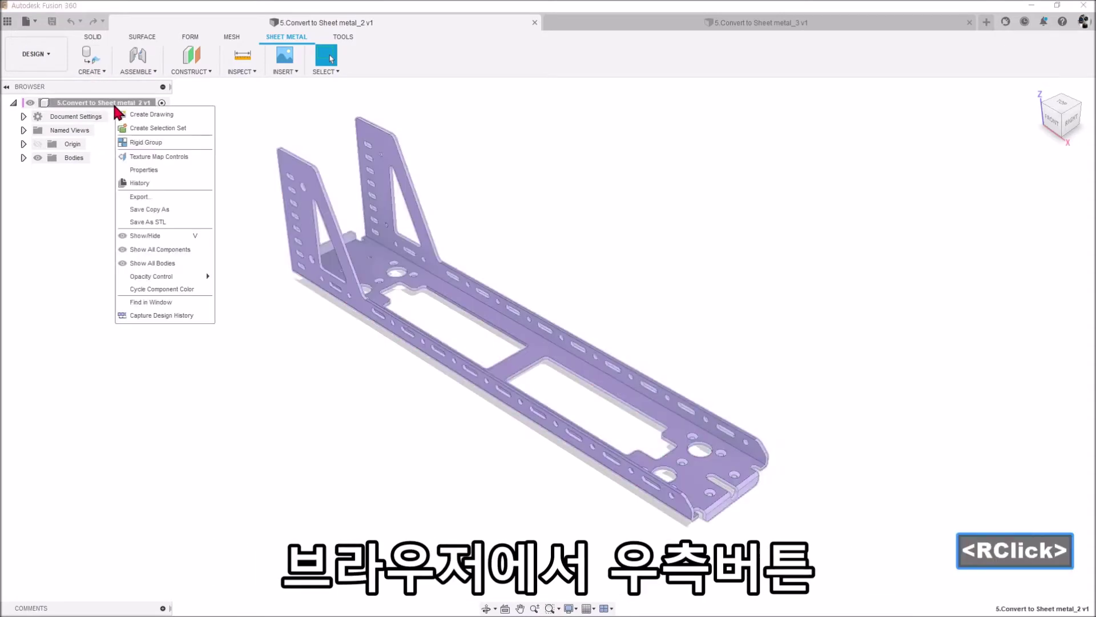
left_click(184, 315)
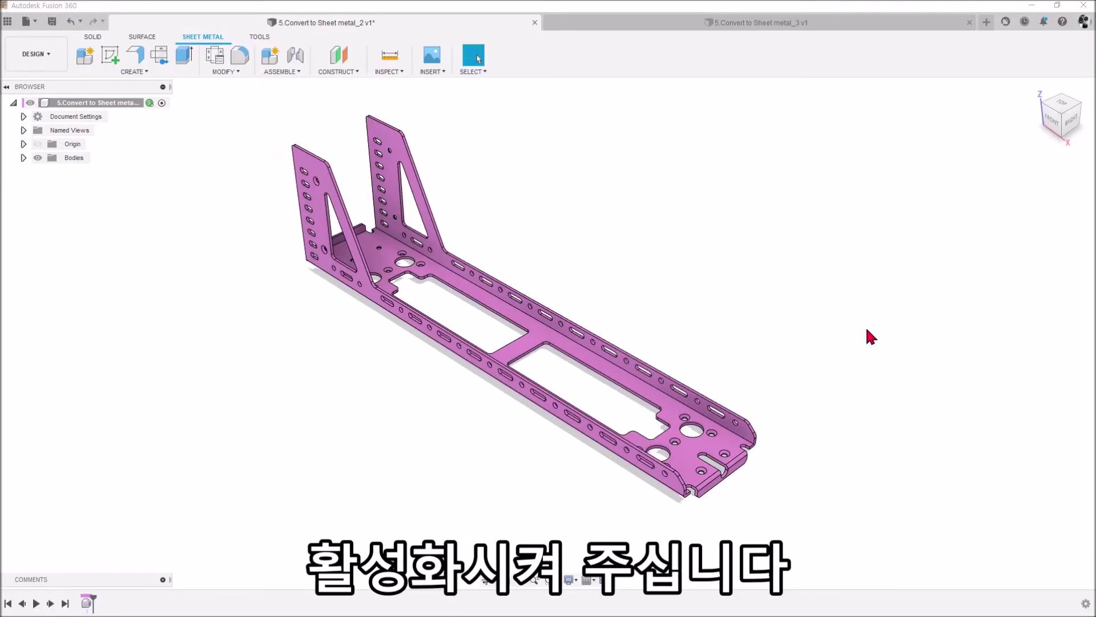
Review the thickness, K factor and gap settings of the Aluminum (mm) library sheet metal rule.
left_click(224, 71)
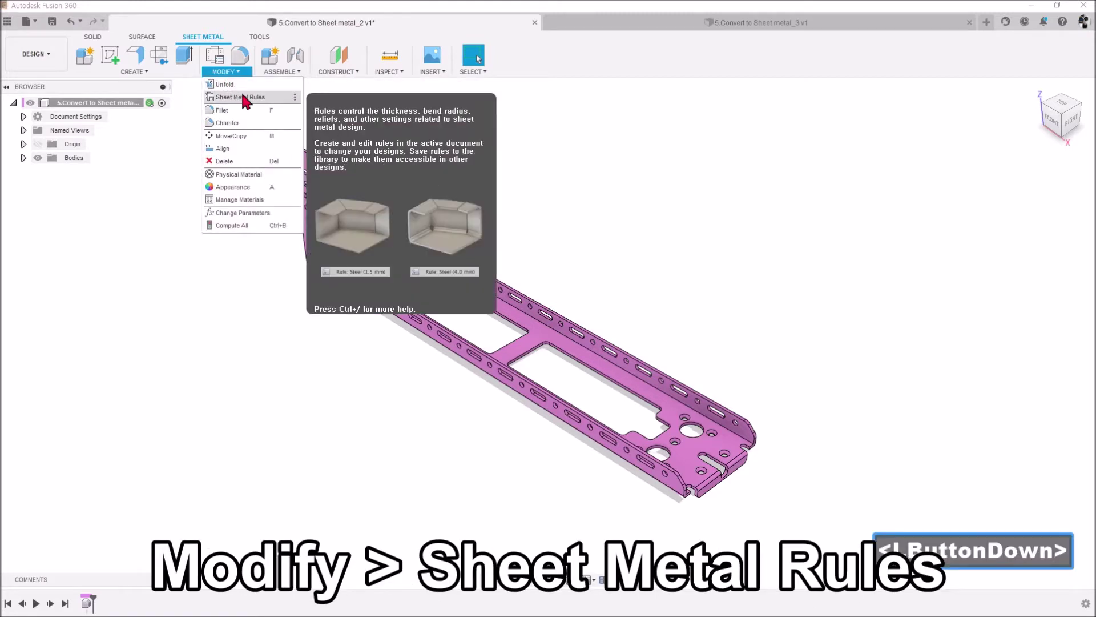
left_click(244, 98)
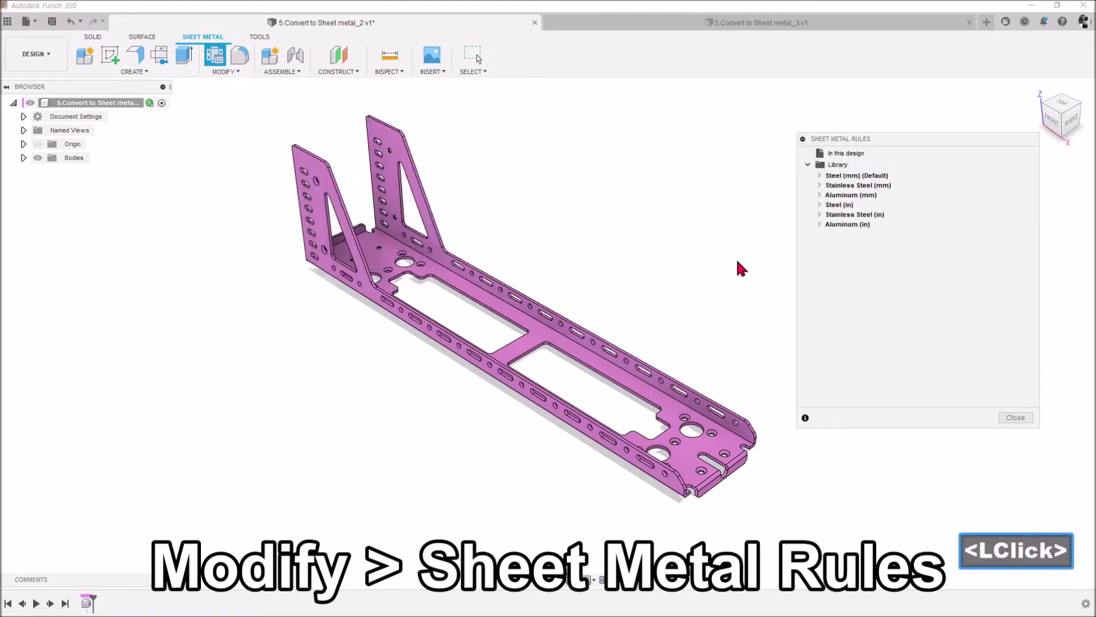
left_click(819, 194)
left_click(863, 197)
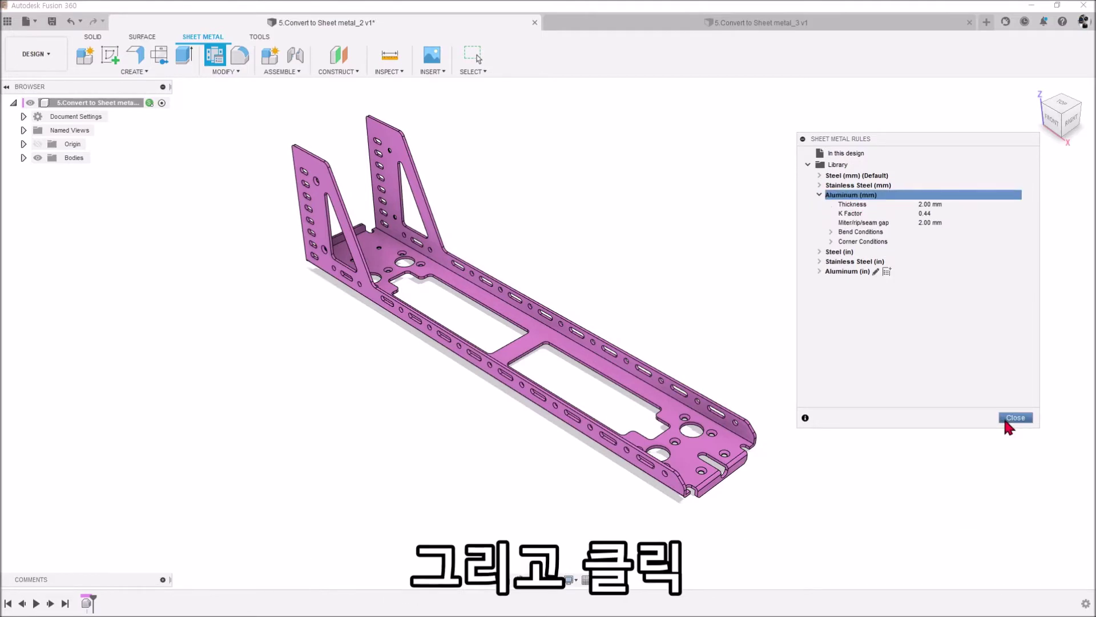
left_click(1016, 417)
Convert the bracket body to sheet metal from its base face using the Aluminum (mm) rule.
scroll(350, 257, "up", 2)
middle_click_drag(350, 257, 169, 231)
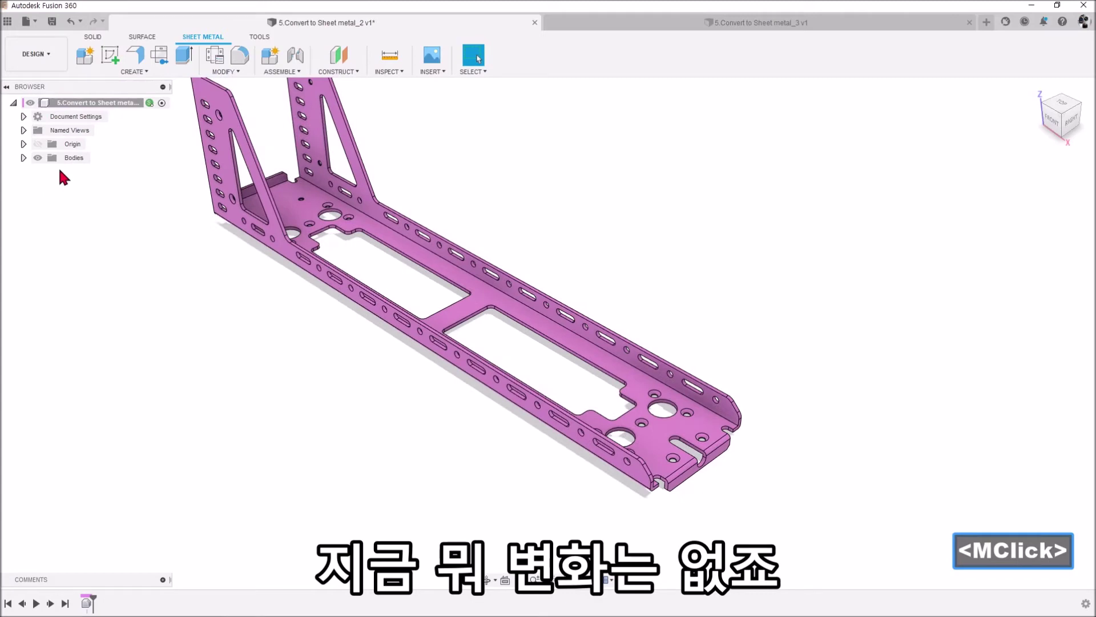
middle_click_drag(199, 199, 283, 234)
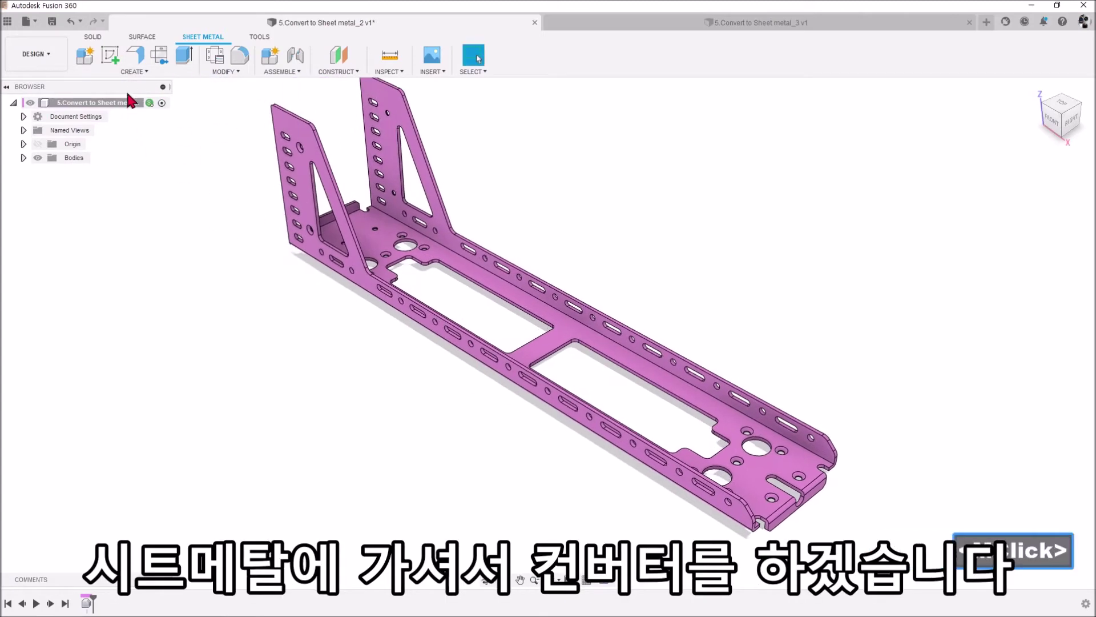
left_click(134, 72)
left_click(146, 137)
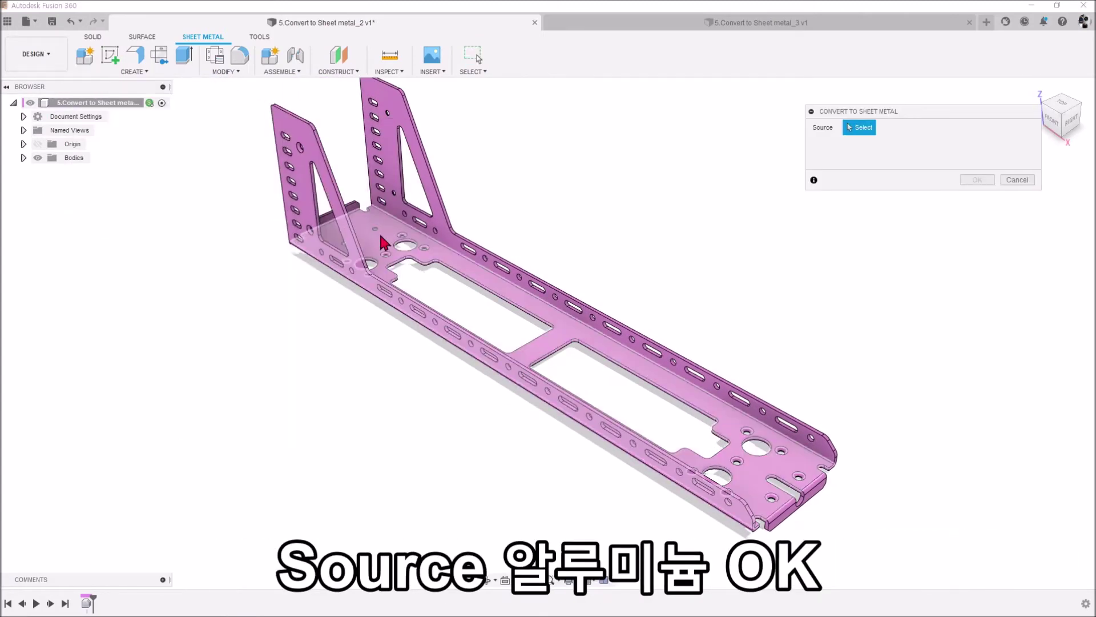
left_click(371, 238)
left_click(985, 254)
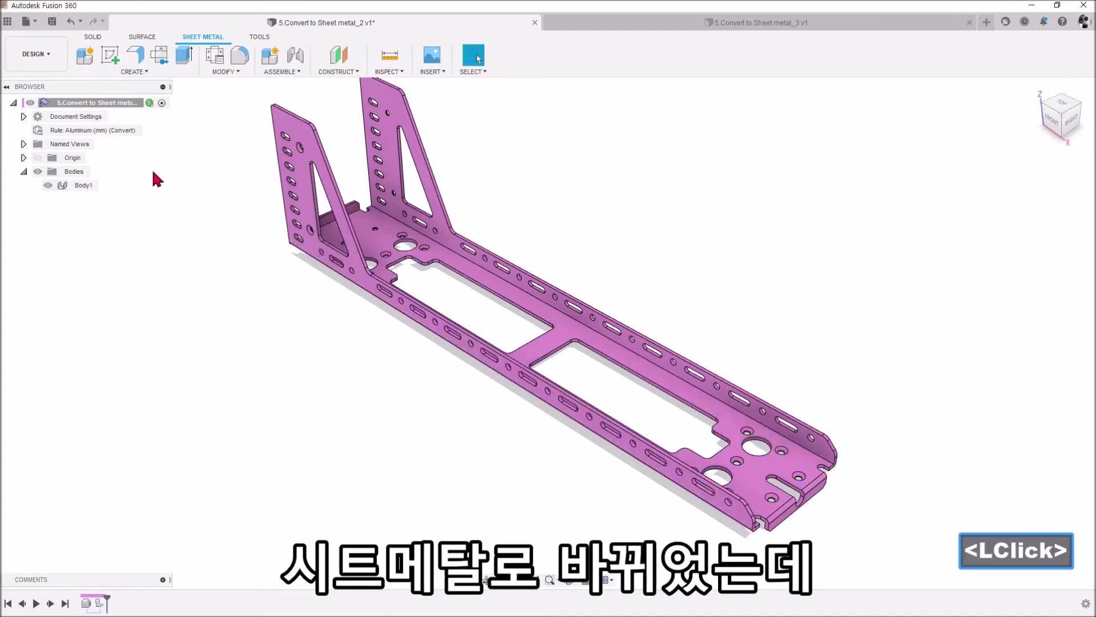
Try to unfold all bends of the bracket with the base face as the stationary entity.
left_click(224, 71)
left_click(228, 83)
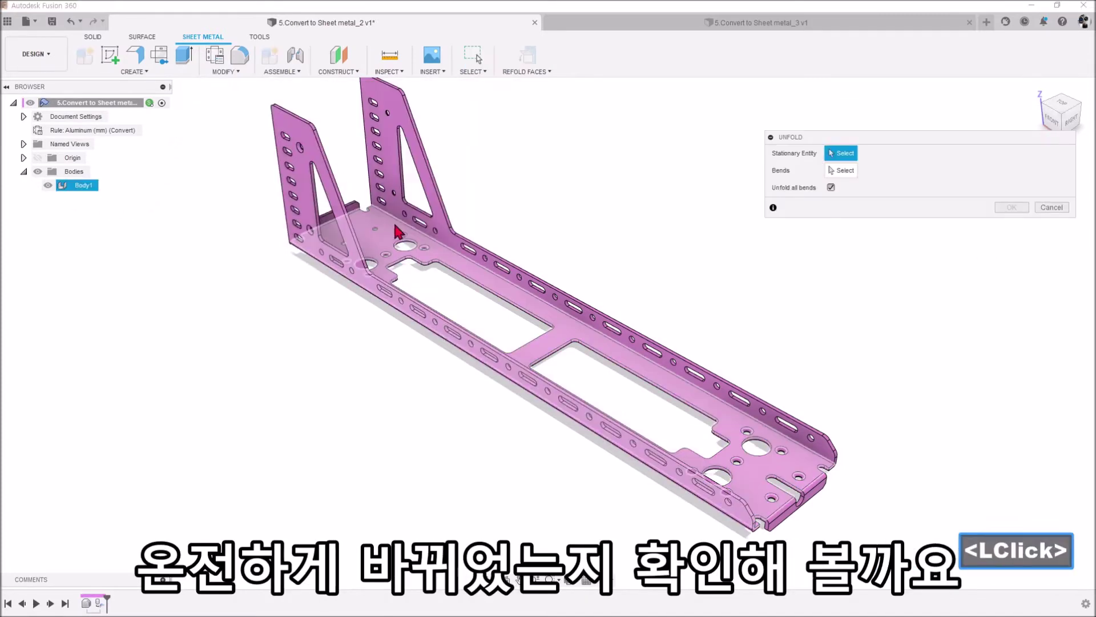
left_click(372, 240)
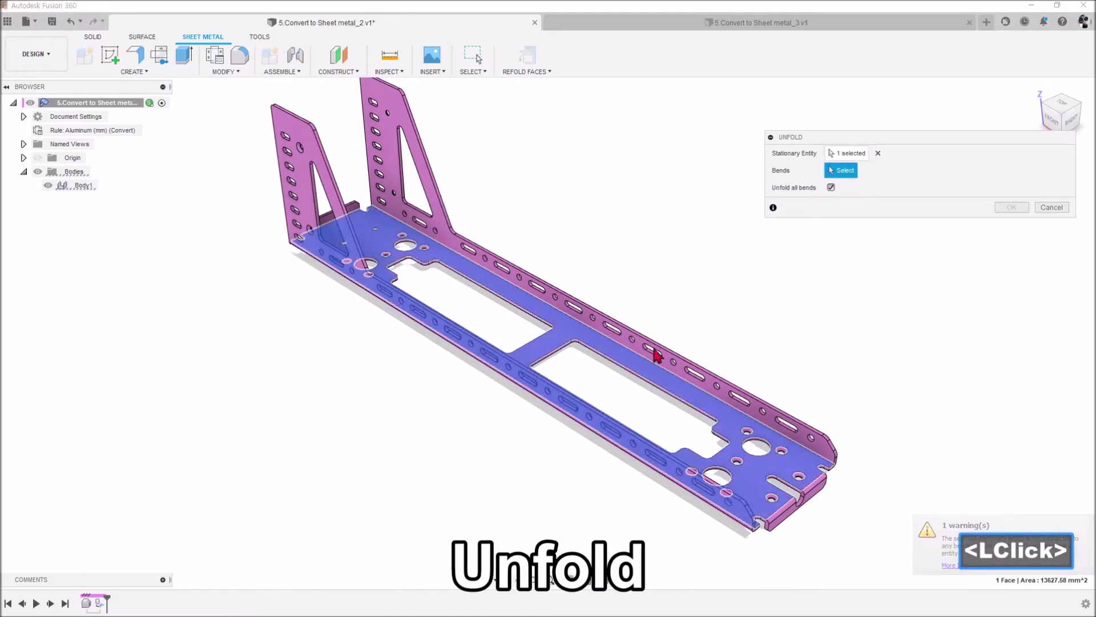
left_click(1053, 208)
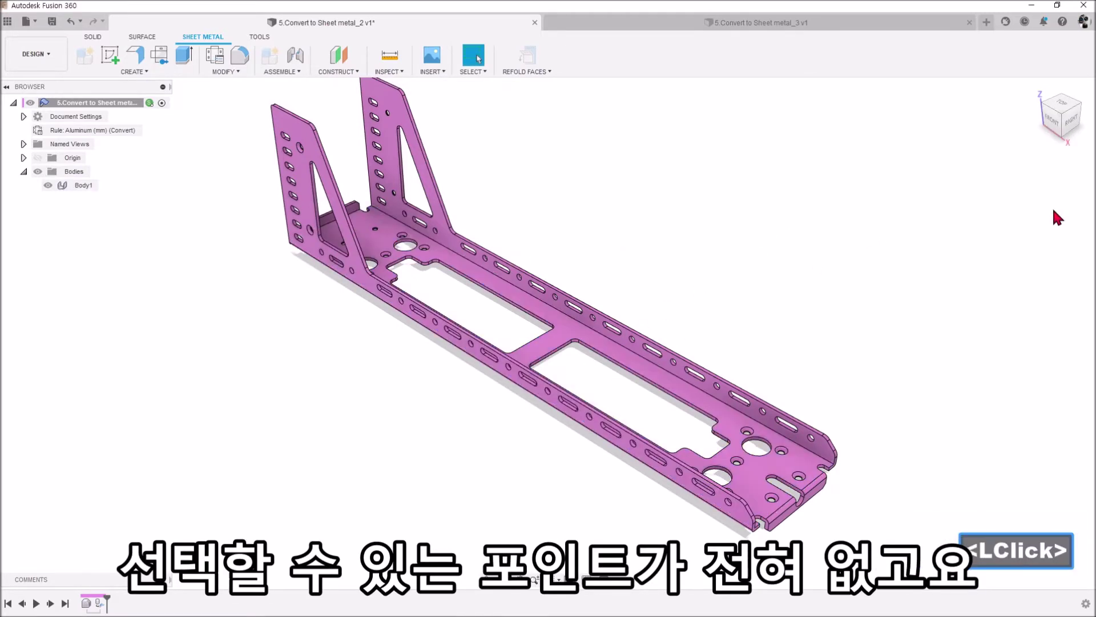
Create a flat pattern of the converted bracket from its base face and finish the flat pattern.
left_click(125, 72)
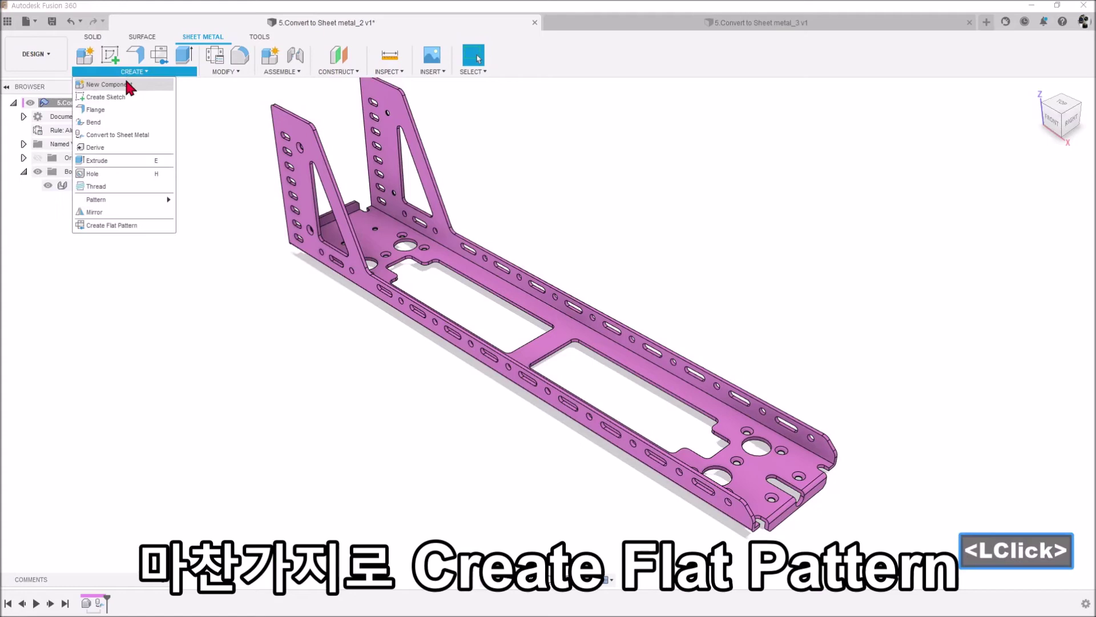
left_click(111, 225)
left_click(571, 319)
left_click(1007, 206)
middle_click_drag(751, 318, 817, 268, "shift")
left_click(651, 68)
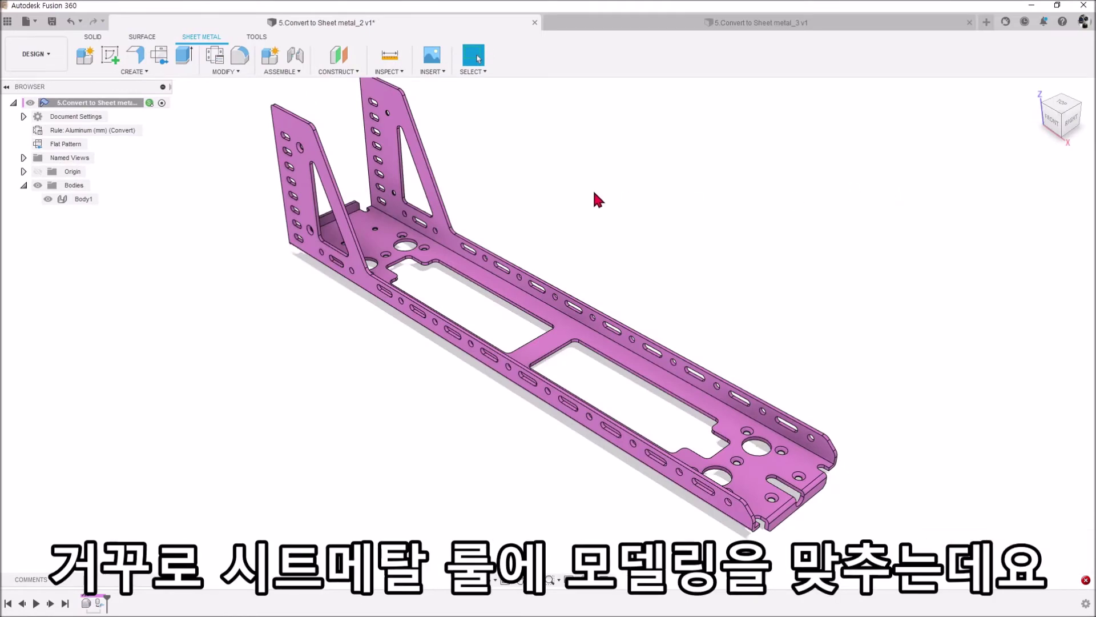
Delete the flat pattern from the design.
scroll(847, 453, "down", 5)
middle_click_drag(782, 364, 796, 358, "shift")
scroll(735, 407, "up", 5)
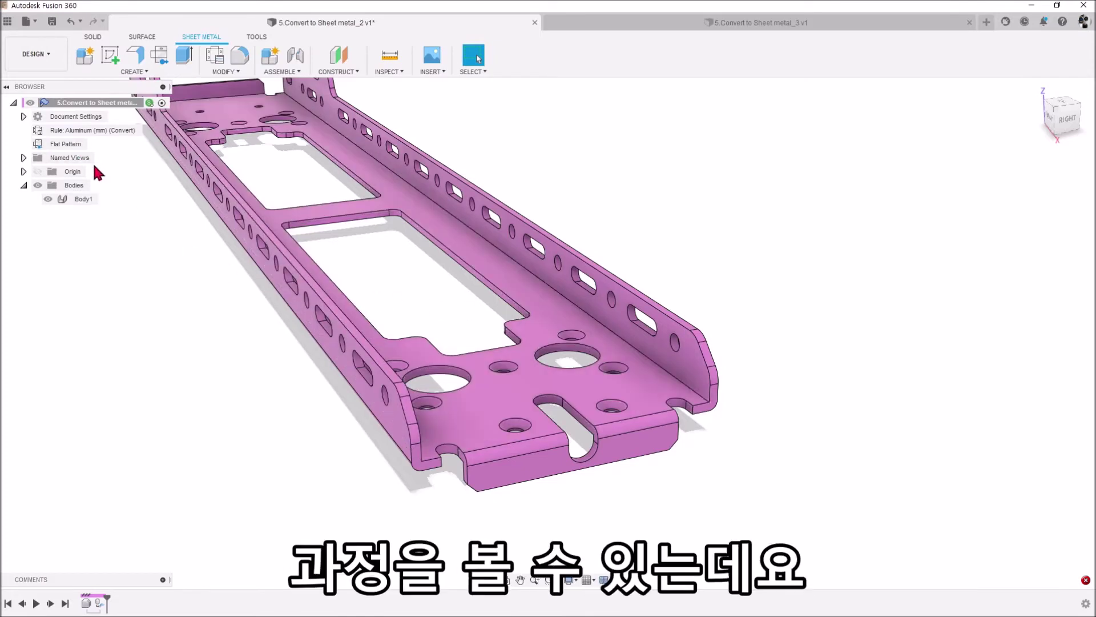
right_click(82, 147)
left_click(105, 171)
Start a sketch on the L-shaped end face where the side wall bends into the base plate.
scroll(768, 388, "down", 5)
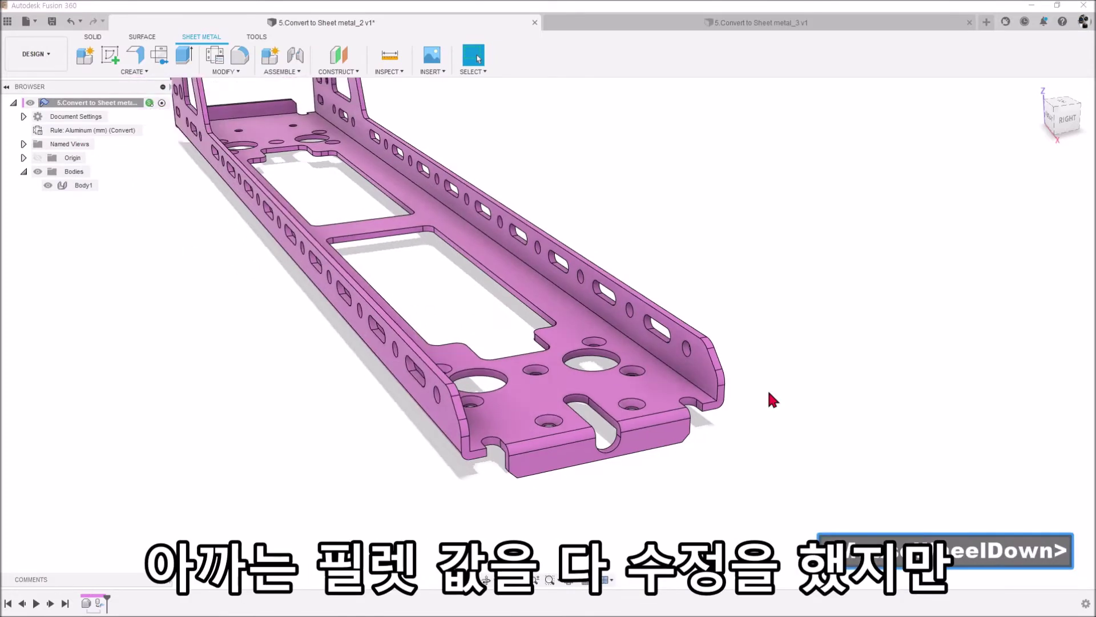
middle_click_drag(773, 387, 790, 417)
scroll(257, 381, "up", 5)
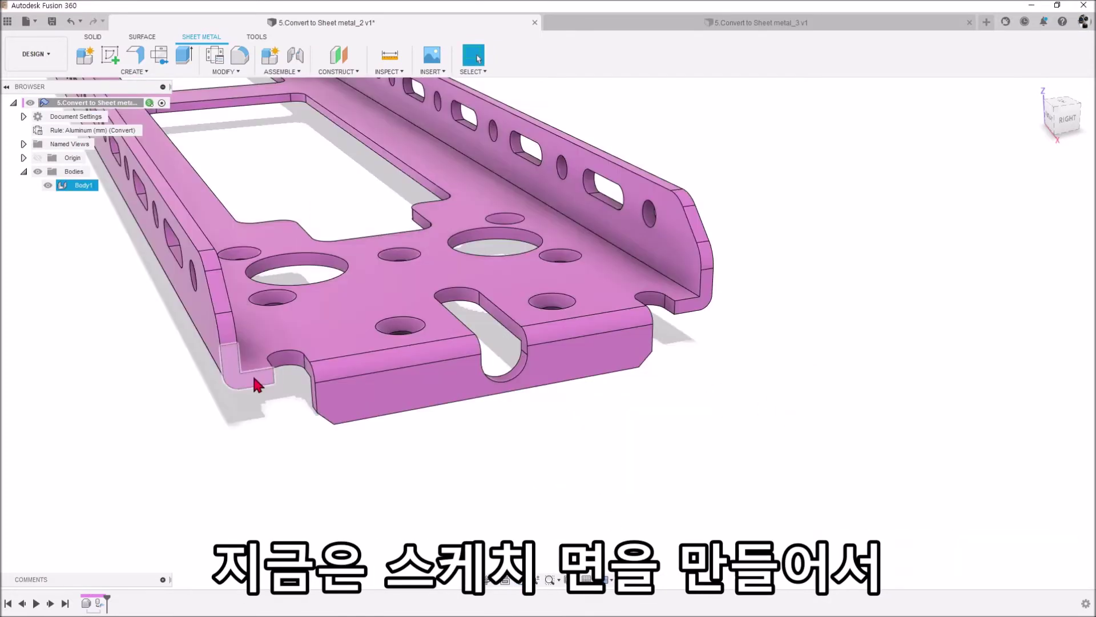
scroll(668, 421, "down", 4)
middle_click(746, 408)
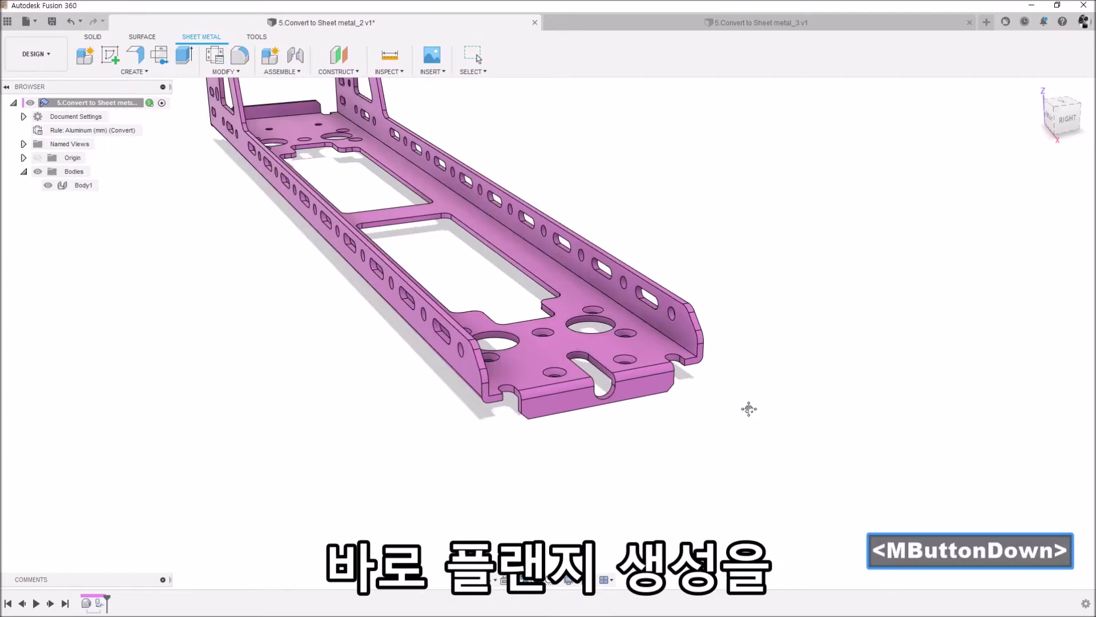
scroll(861, 389, "down", 3)
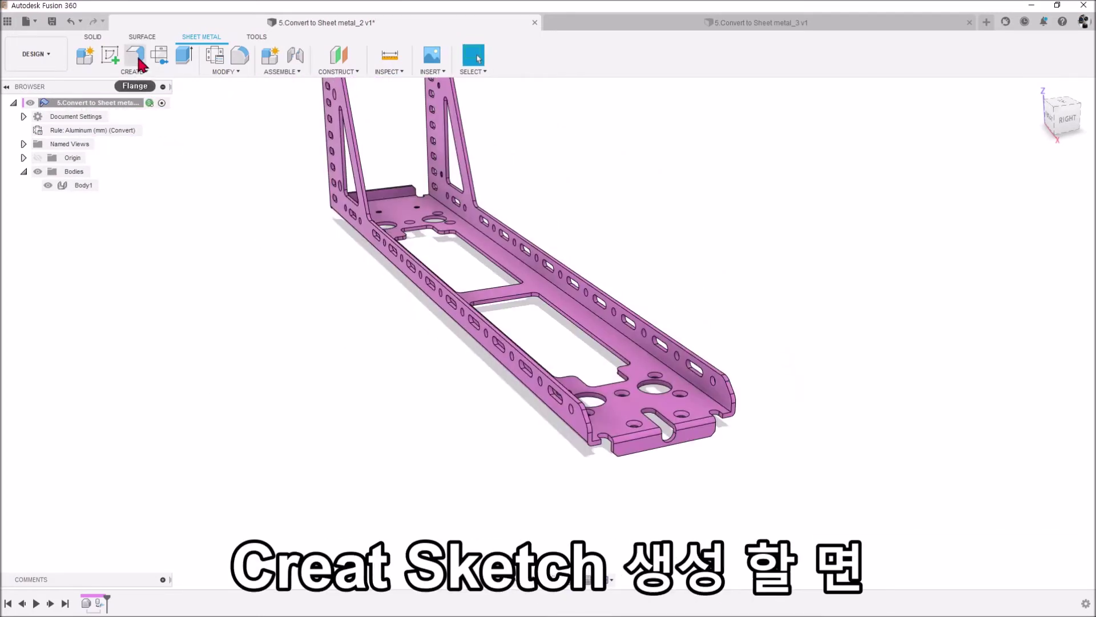
left_click(110, 56)
scroll(591, 470, "up", 10)
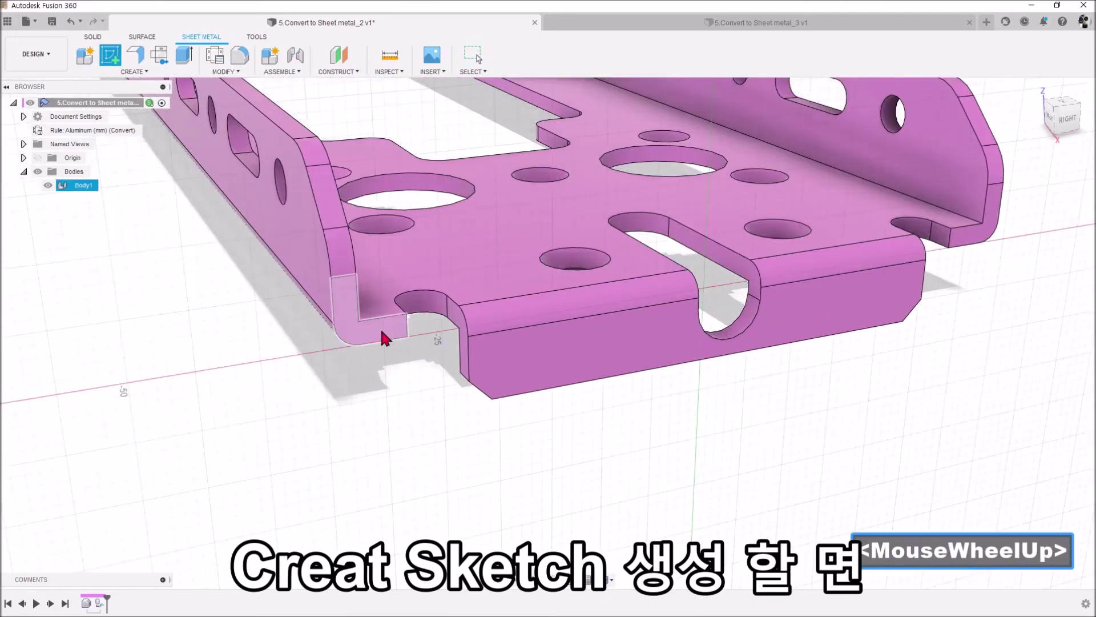
left_click(382, 334)
scroll(553, 351, "up", 5)
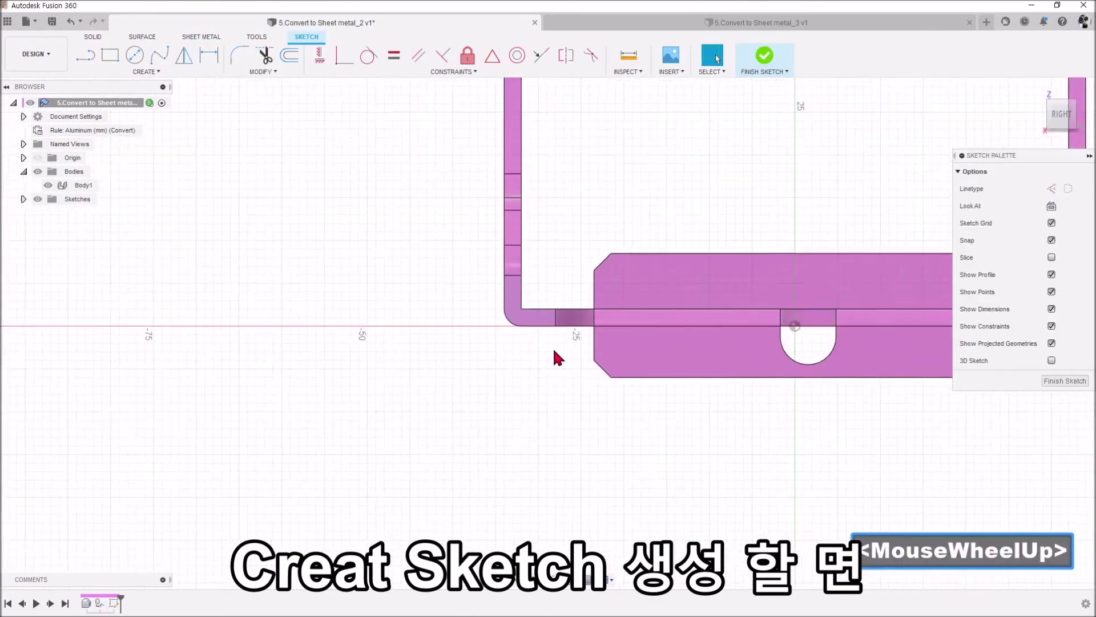
Draw an L-shaped line pair through the corner profile between the midpoints of its two end edges, constraining the lower segment horizontal.
key("l")
scroll(551, 217, "up", 3)
left_click(455, 190)
left_click(455, 356)
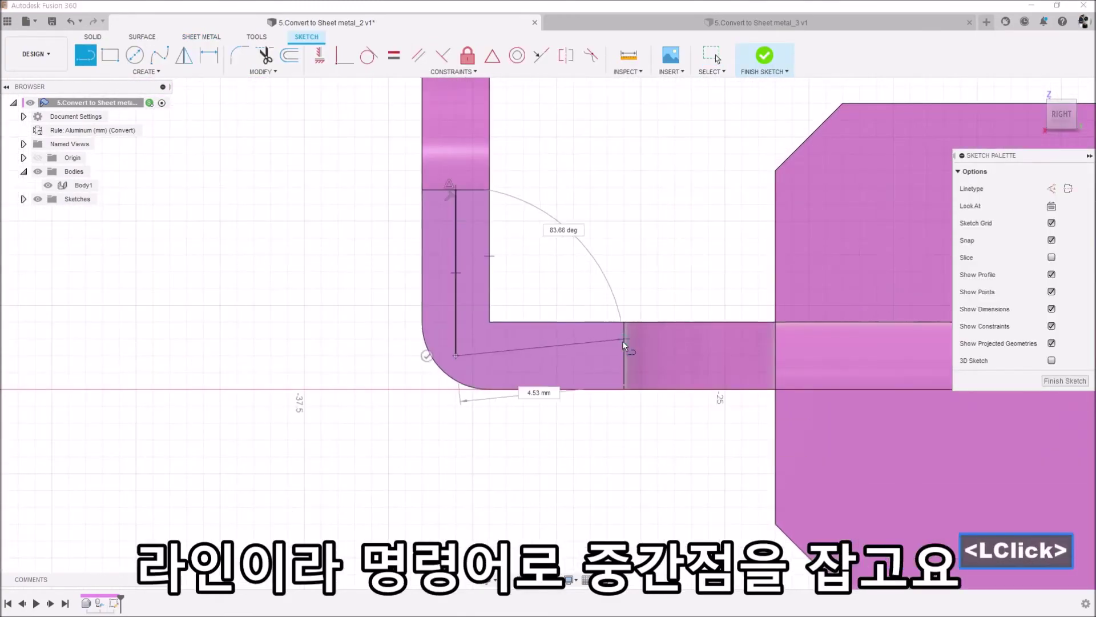
left_click(625, 356)
left_click(319, 55)
double_click(502, 356)
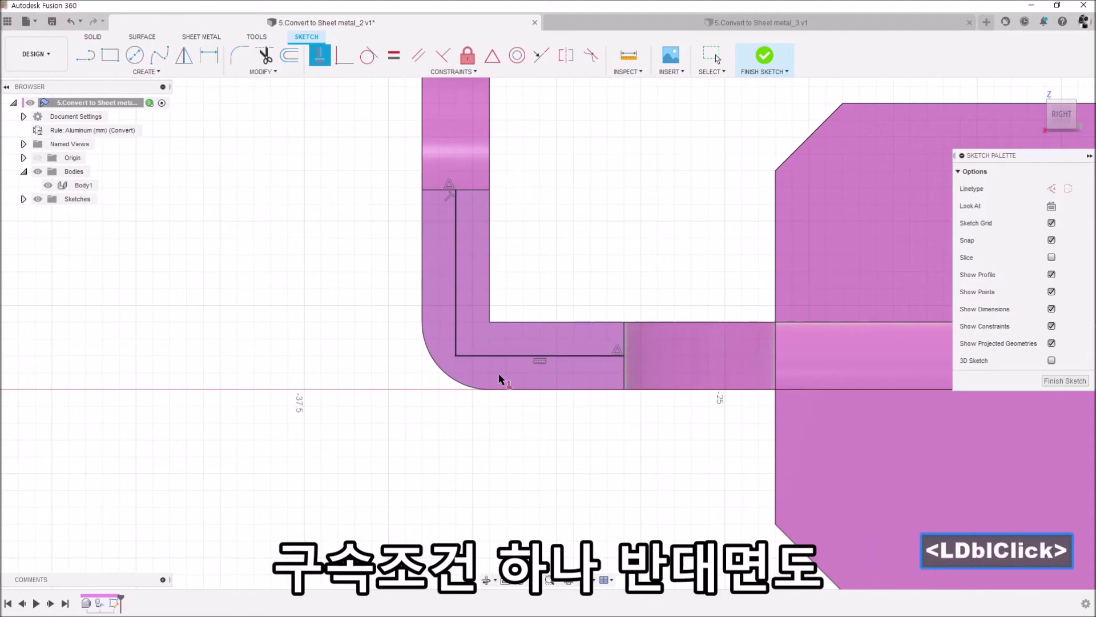
Draw and constrain a matching L-shaped line pair through the midpoints of the opposite corner's end edges.
scroll(286, 327, "down", 4)
scroll(284, 323, "down", 3)
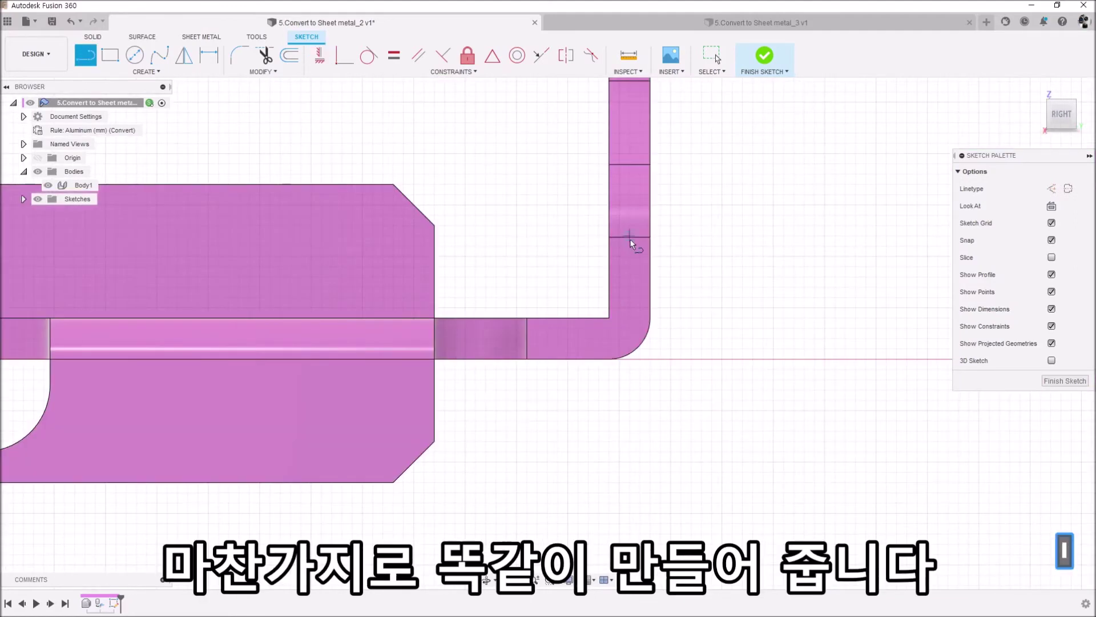
left_click(629, 236)
left_click(630, 337)
left_click(526, 337)
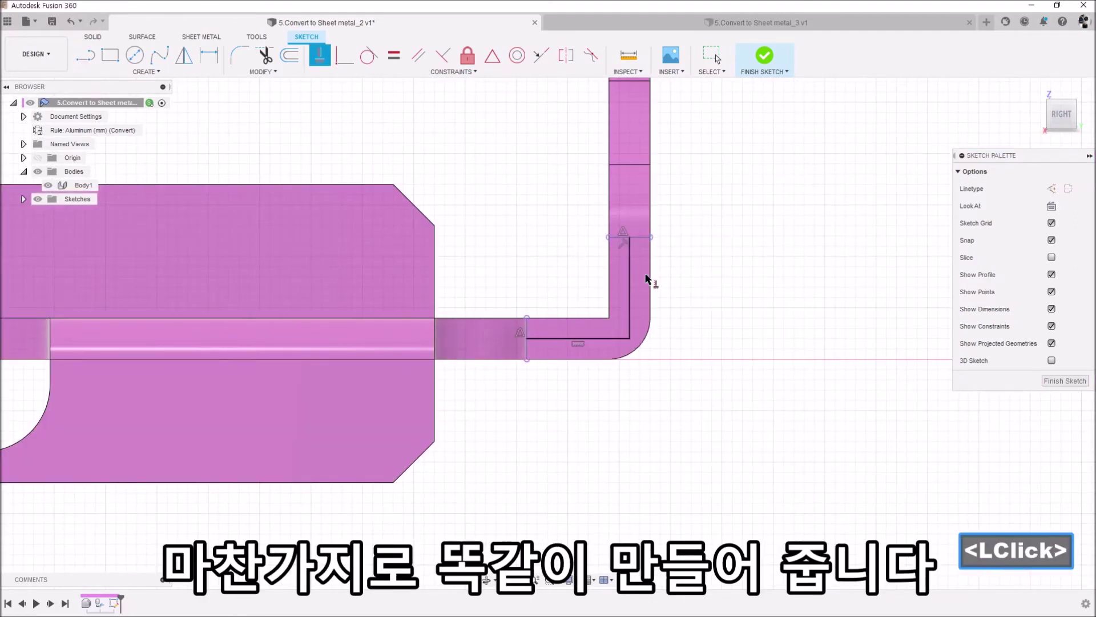
key("Escape")
left_click(647, 285)
Check the closed corner profile and finish the sketch.
scroll(763, 291, "down", 5)
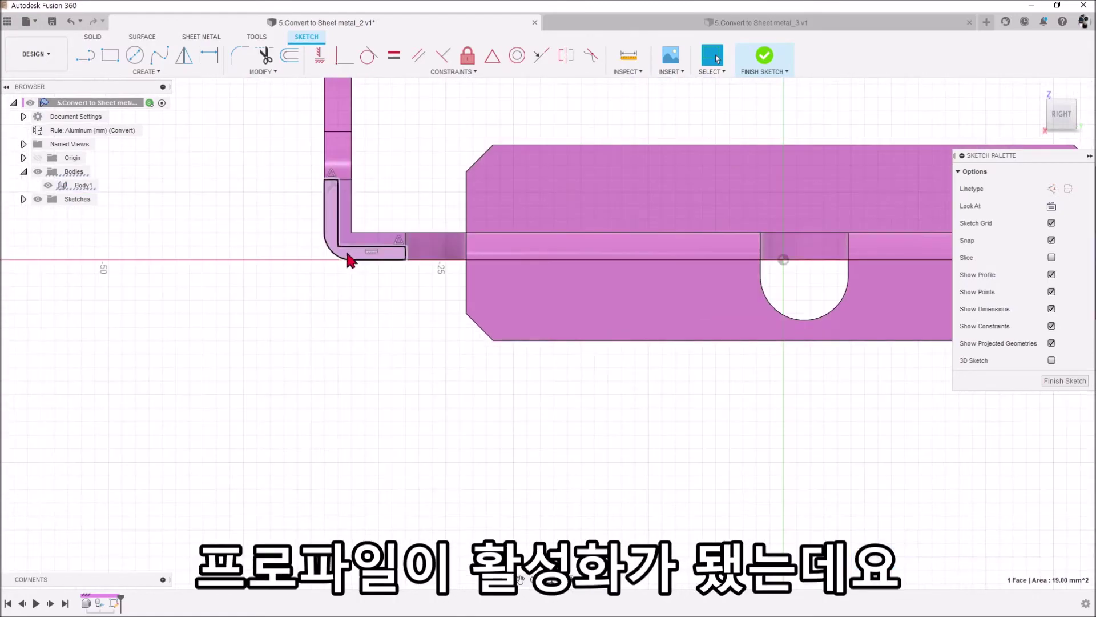
left_click(346, 243)
left_click(440, 108)
left_click(761, 57)
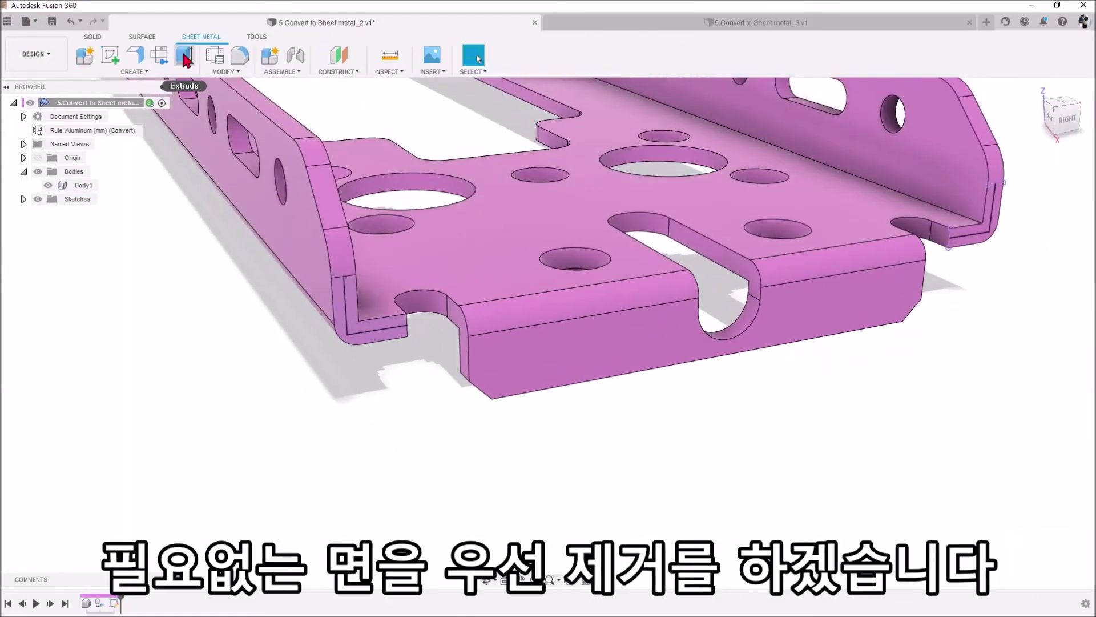
Extrude the corner profiles on both sides as a cut with a distance of -366 mm, reaching the bracket's rear end.
left_click(184, 56)
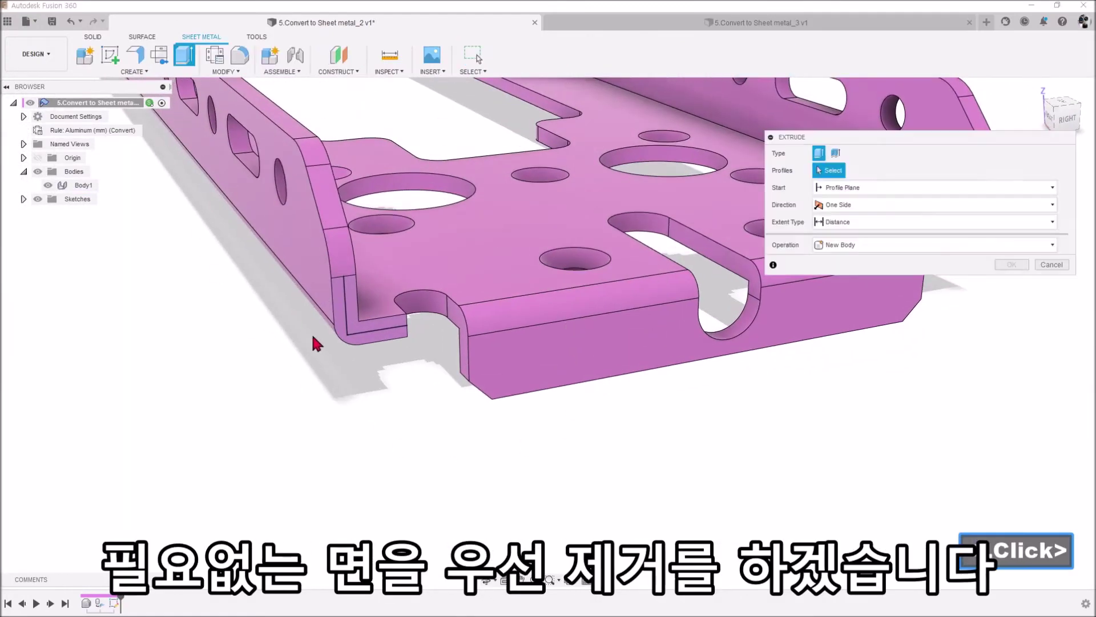
left_click(342, 330)
scroll(457, 365, "down", 6)
left_click(591, 338)
scroll(606, 354, "down", 4)
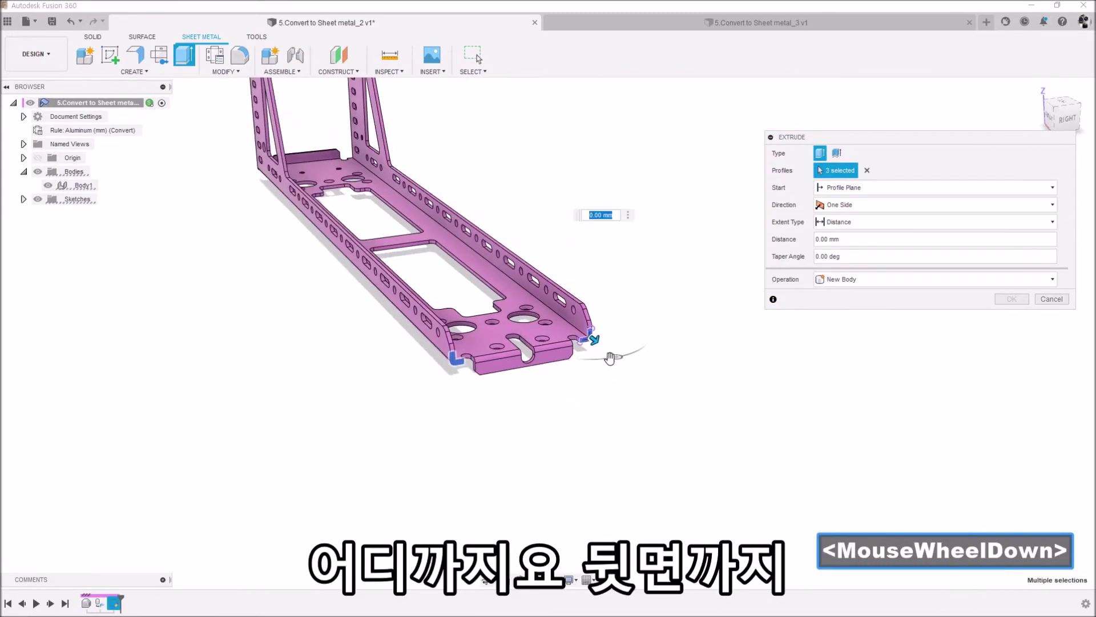
middle_click_drag(332, 349, 480, 331, "shift")
scroll(417, 308, "up", 7)
left_click(426, 313)
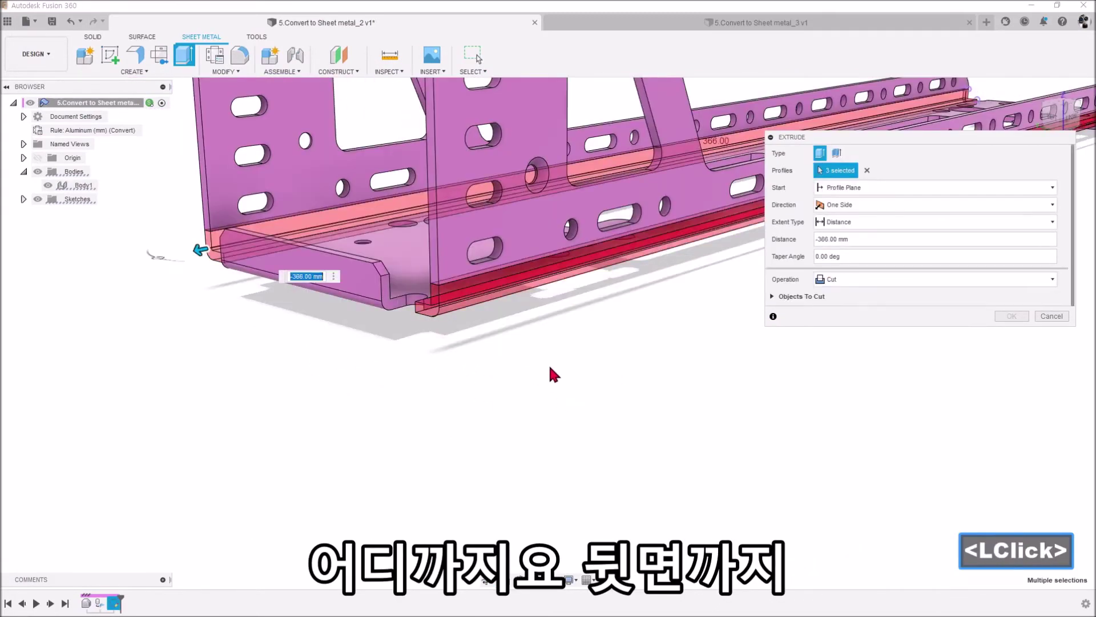
key("Return")
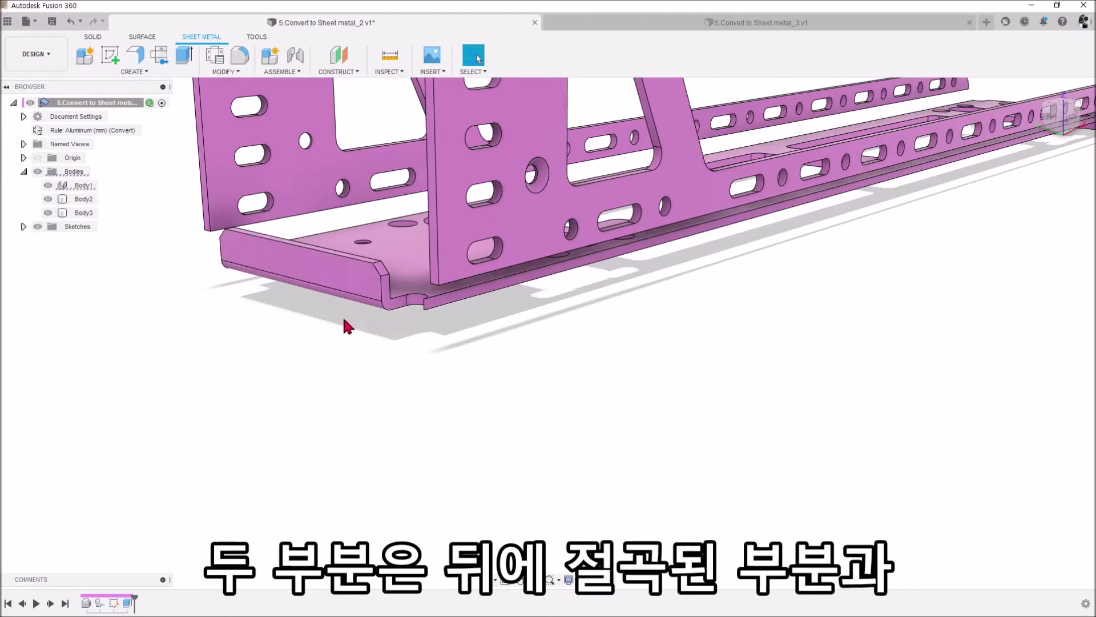
Examine the separated side walls and the remaining bends at both ends of the base plate.
scroll(411, 334, "down", 5)
middle_click_drag(431, 341, 534, 365, "shift")
scroll(668, 284, "up", 6)
middle_click_drag(668, 284, 769, 252, "shift")
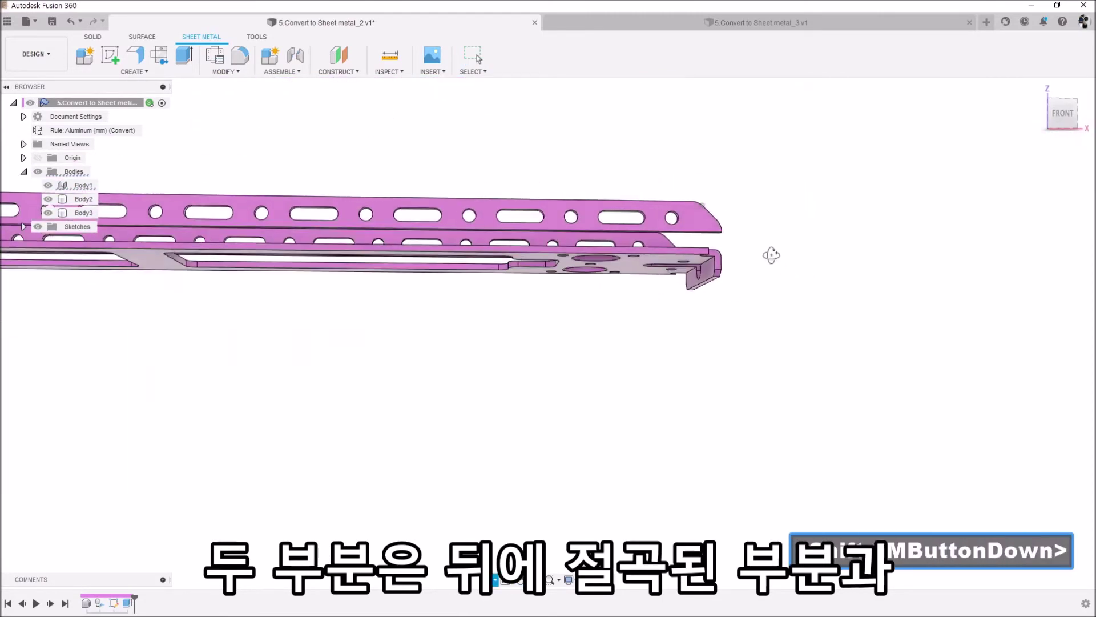
scroll(729, 299, "up", 5)
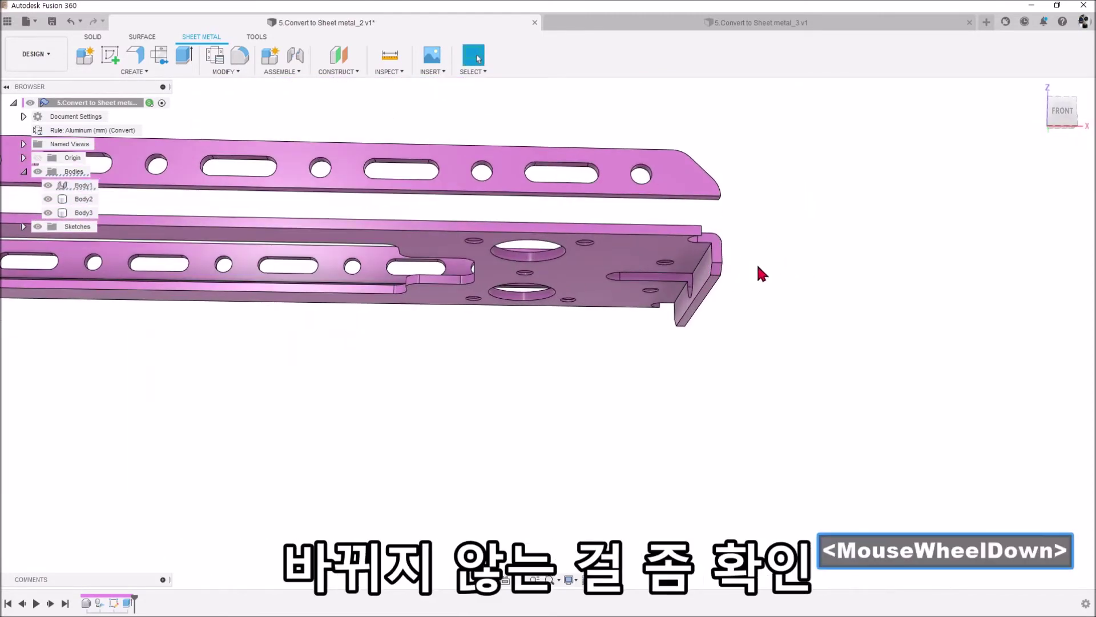
scroll(804, 292, "down", 6)
middle_click_drag(834, 290, 790, 301, "shift")
scroll(743, 335, "up", 5)
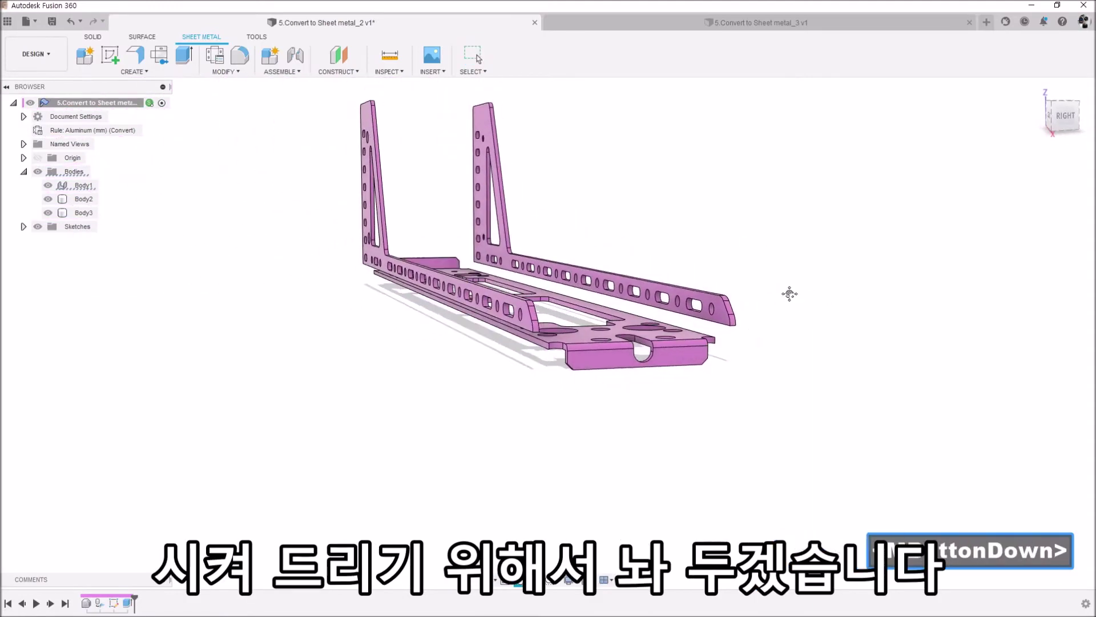
Show Sketch1 and start a Flange with its two L-shaped line chains as profiles.
left_click(24, 227)
left_click(48, 239)
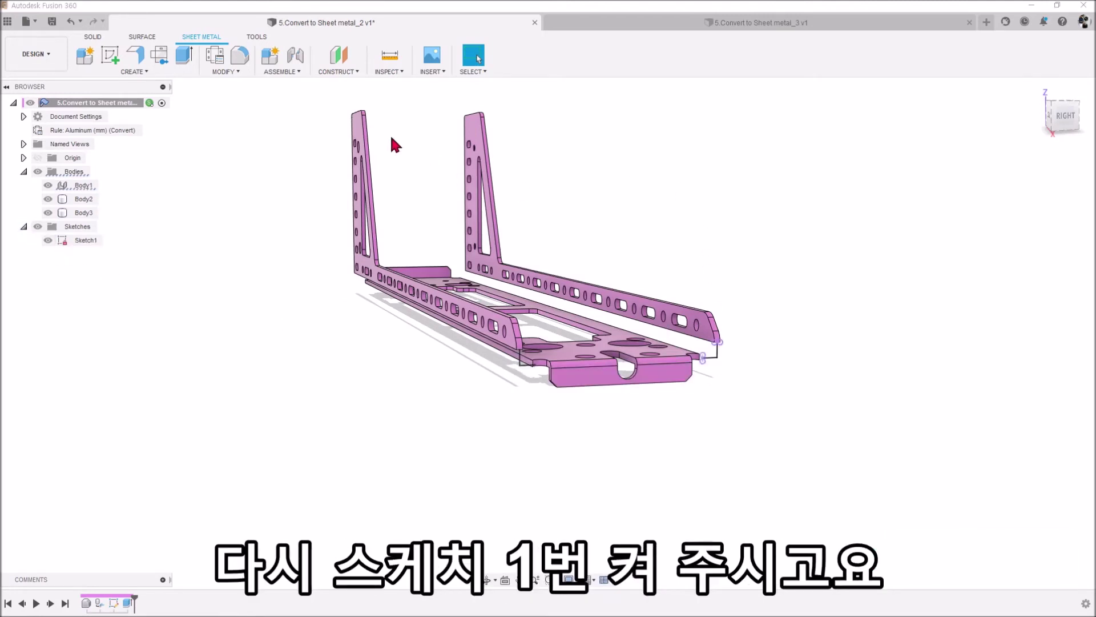
left_click(138, 57)
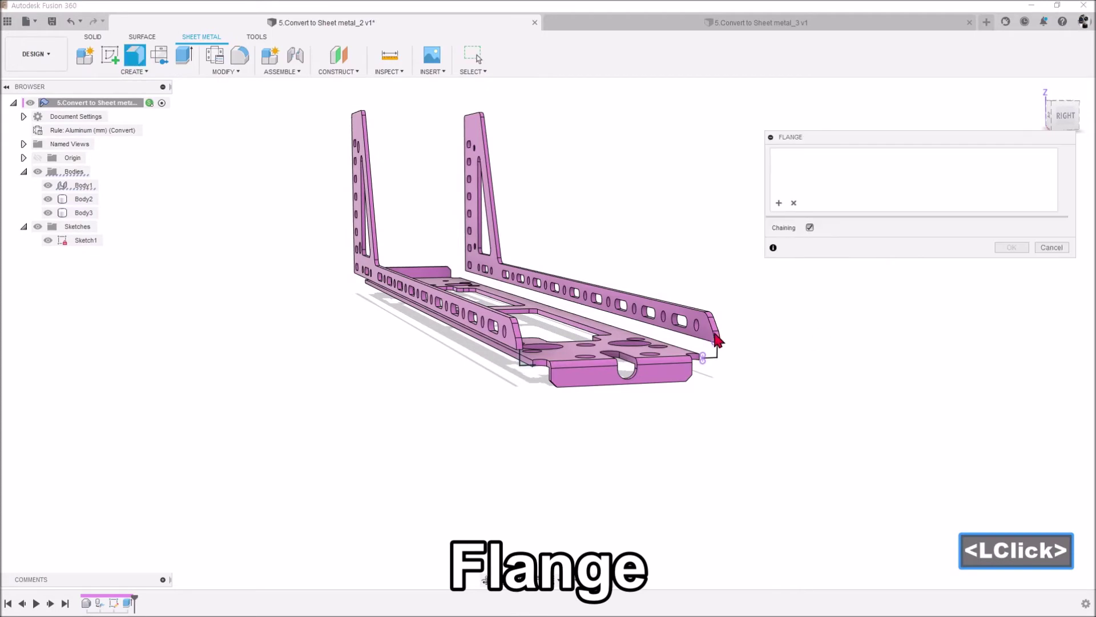
scroll(717, 354, "up", 3)
left_click(717, 368)
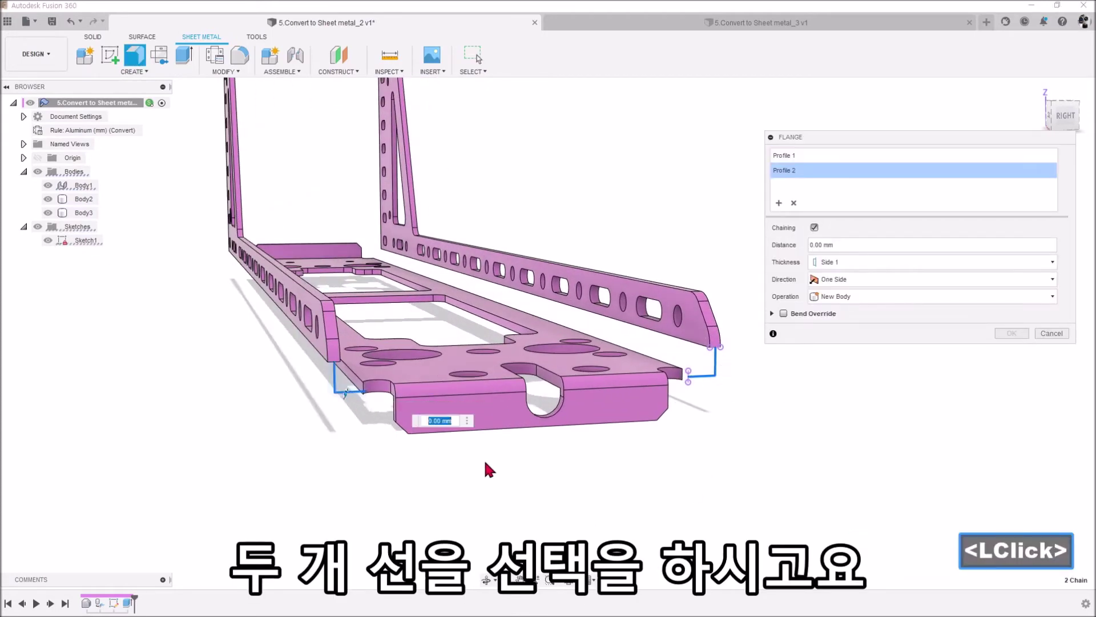
Extend both flange profiles by -366 mm to the bracket's rear end.
middle_click_drag(485, 460, 543, 477, "shift")
scroll(469, 423, "up", 2)
left_click_drag(551, 242, 421, 388)
middle_click_drag(536, 426, 400, 388, "shift")
Set the flange thickness to Symmetric about the L-shaped sketch lines and create both corner flanges as new bodies.
left_click(1063, 121)
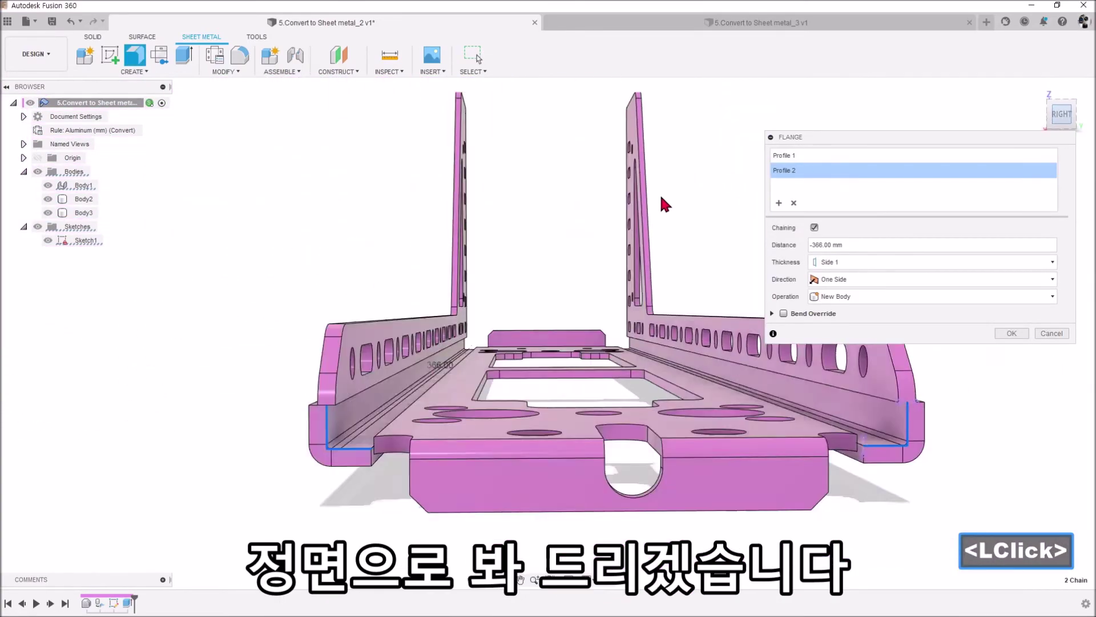
scroll(536, 406, "up", 5)
middle_click_drag(743, 394, 683, 444)
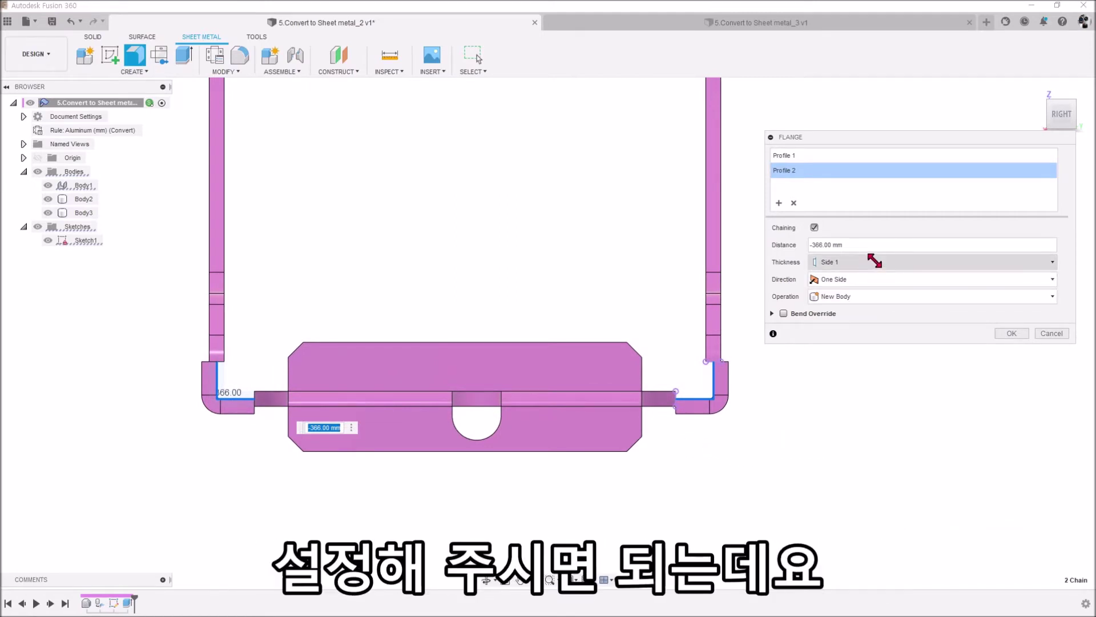
scroll(772, 399, "up", 1)
left_click(853, 264)
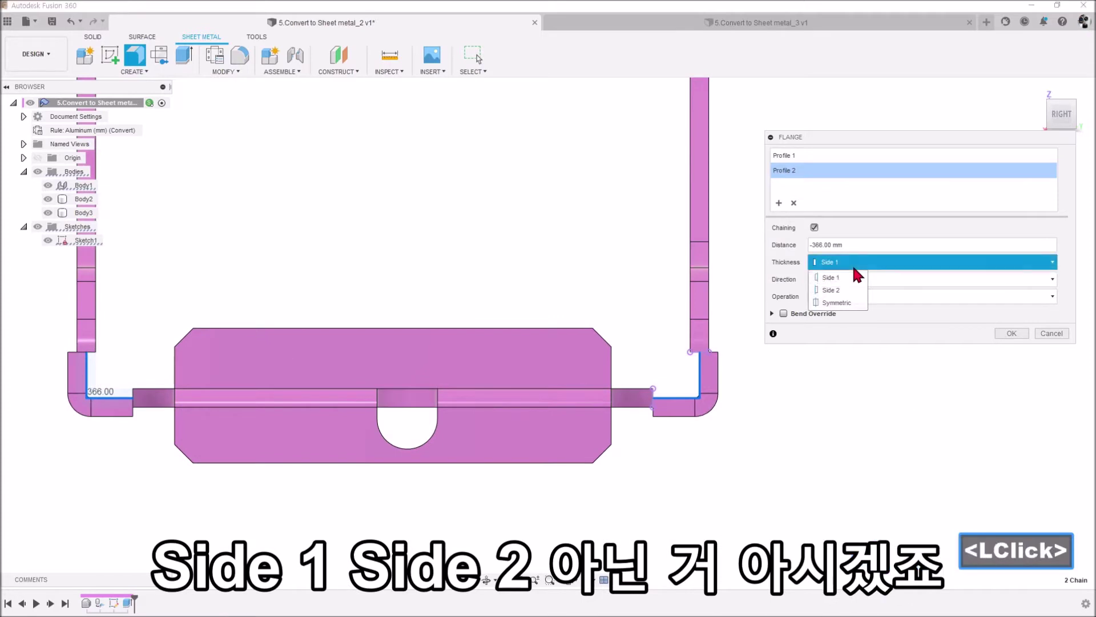
left_click(840, 290)
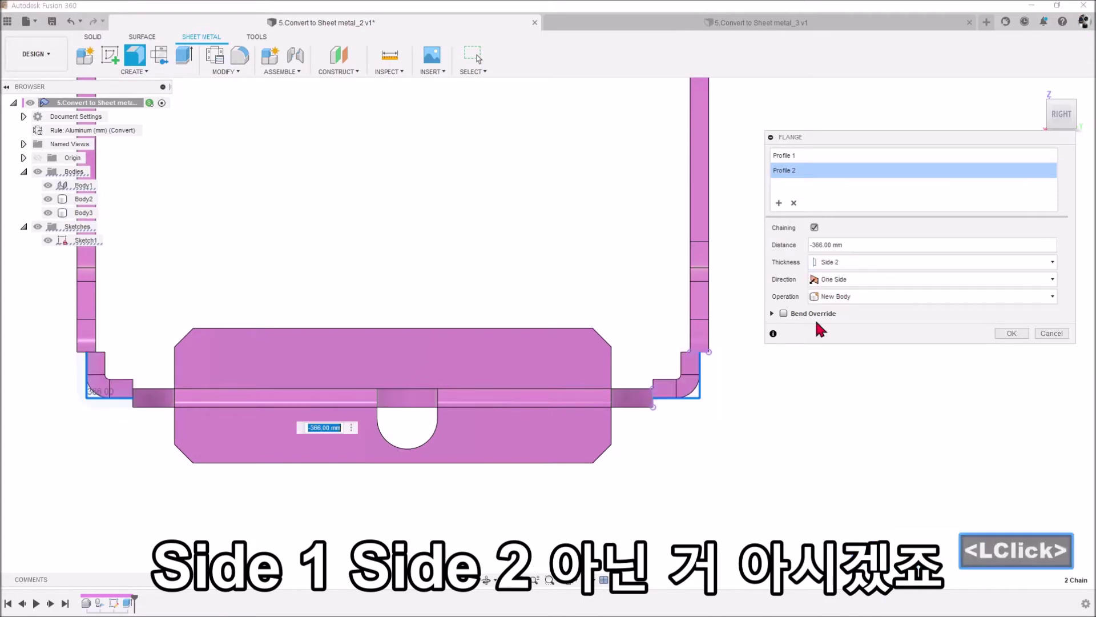
left_click(854, 264)
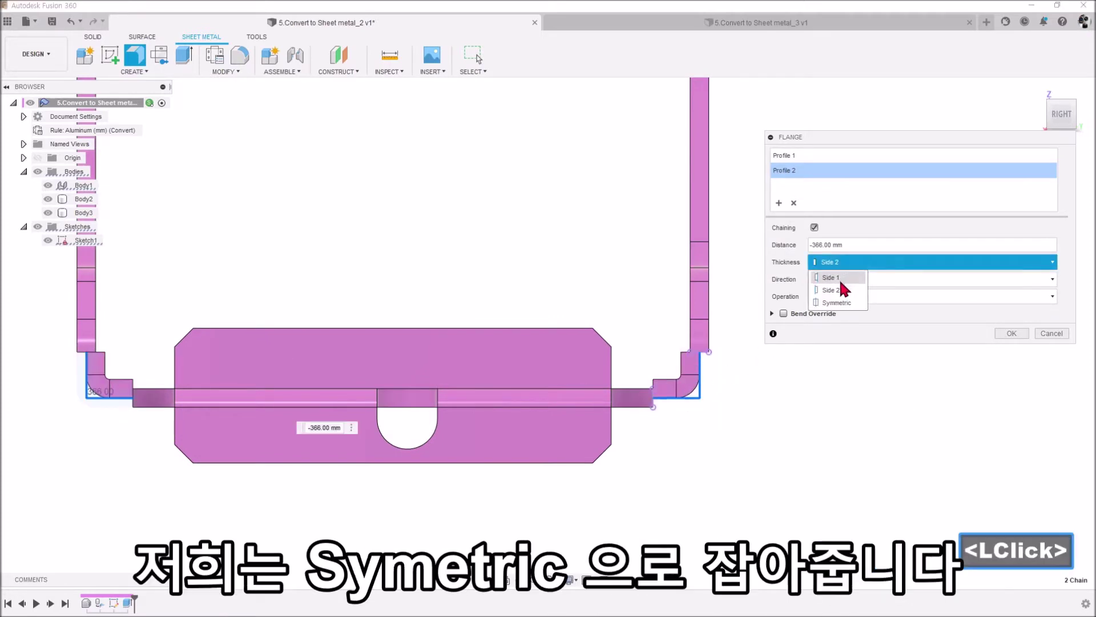
left_click(837, 303)
scroll(758, 404, "up", 5)
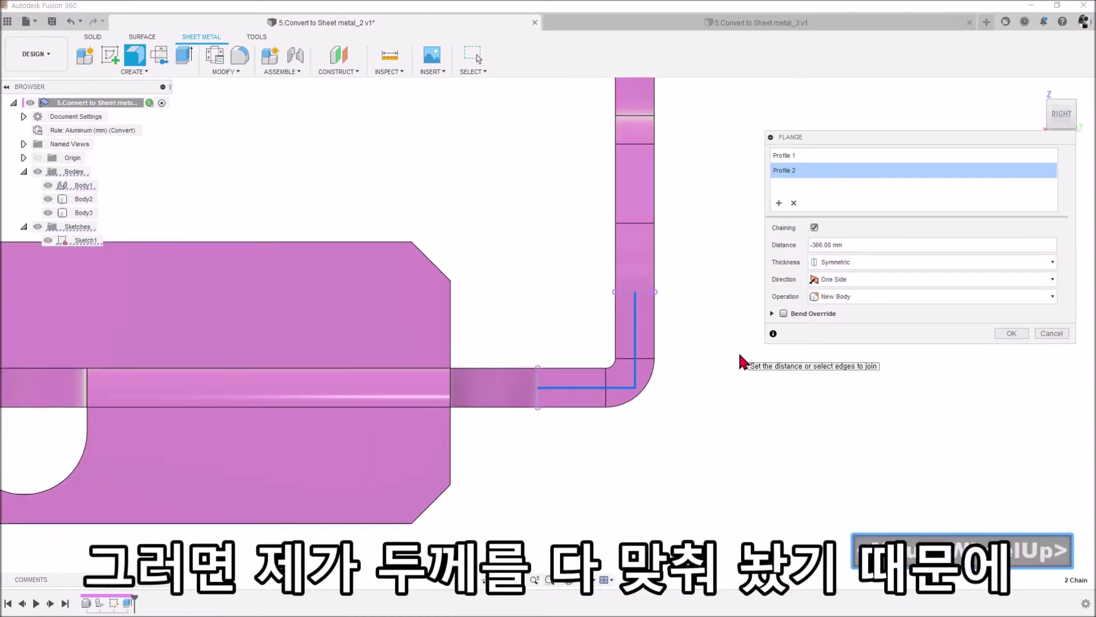
scroll(726, 342, "down", 5)
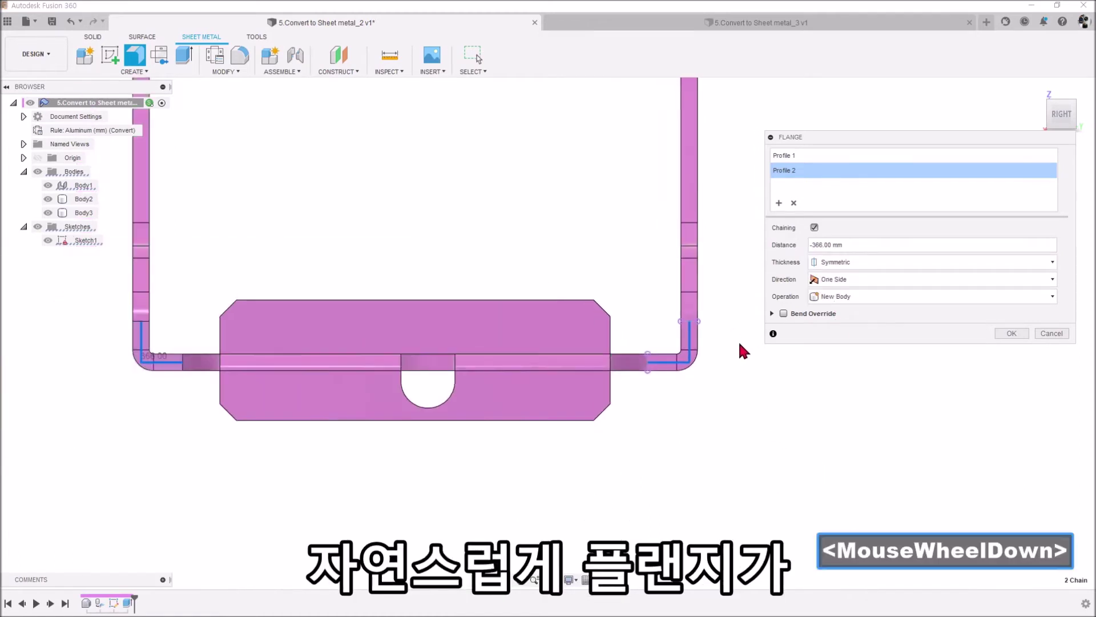
middle_click_drag(872, 371, 873, 425)
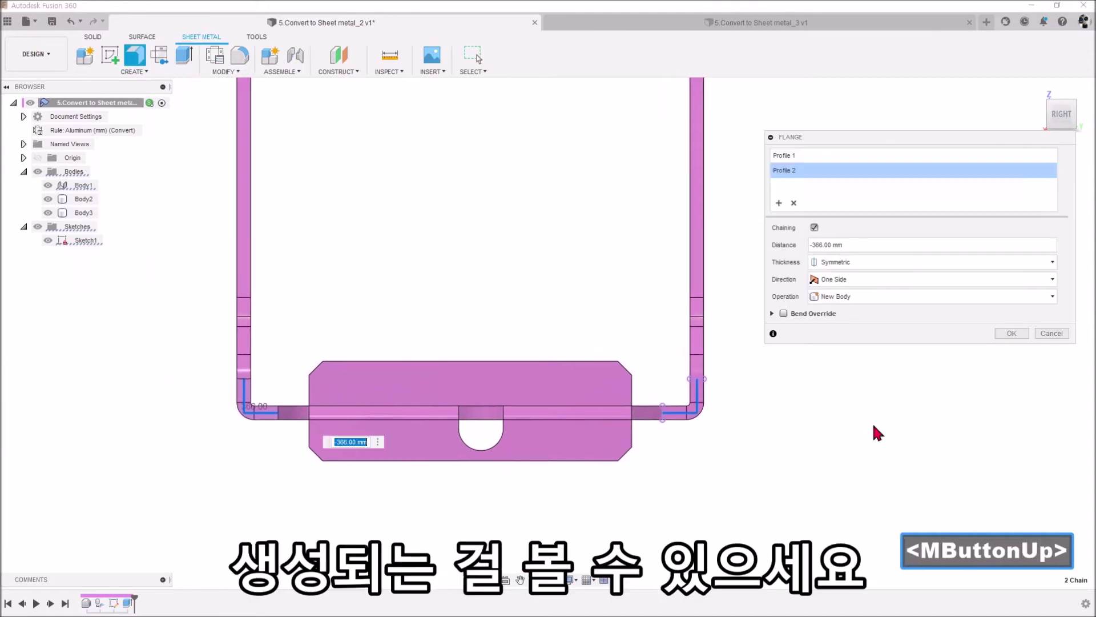
left_click(1005, 334)
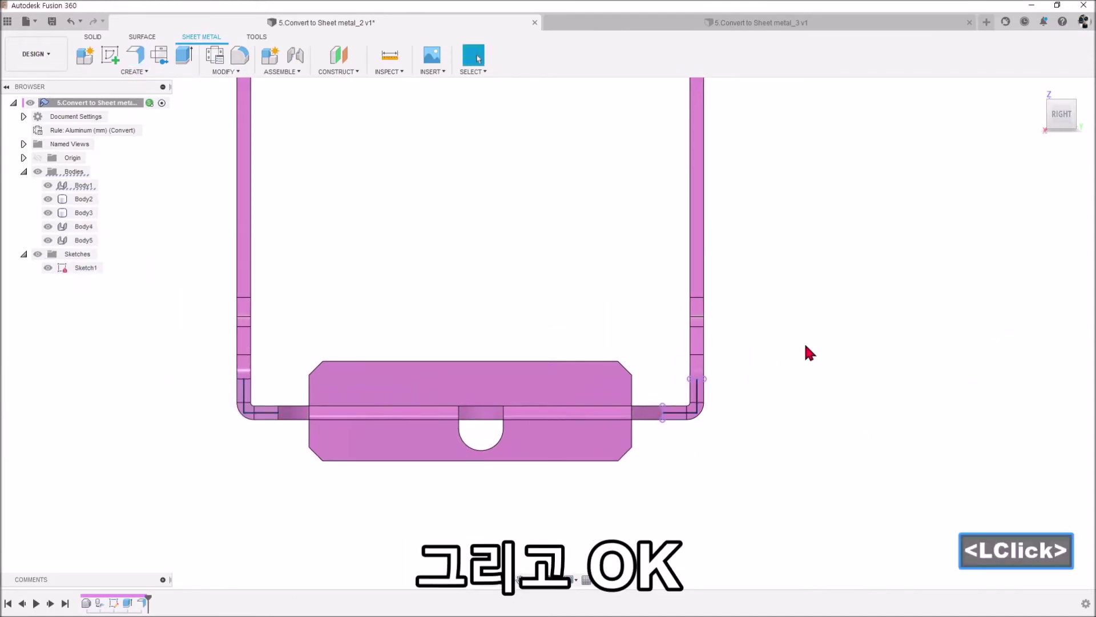
Hide Sketch1 to leave only the bracket's bodies displayed.
middle_click_drag(807, 353, 406, 286, "shift")
left_click(48, 267)
middle_click_drag(707, 274, 708, 343, "shift")
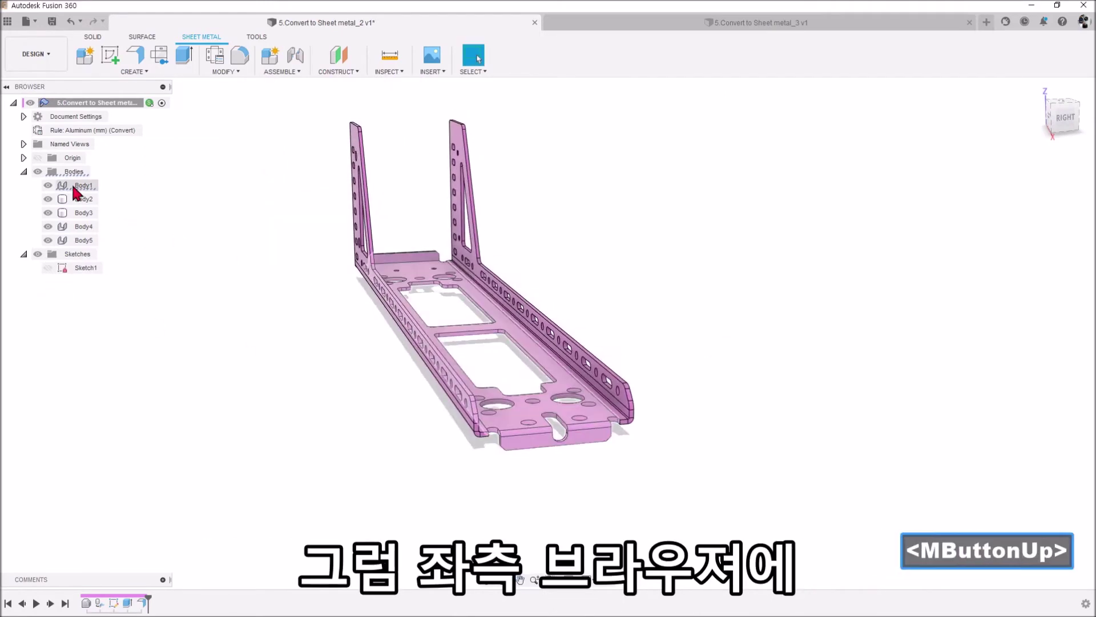
Examine which of the five bodies are sheet metal and which corner flange belongs to Body5.
left_click(83, 185)
left_click(128, 205)
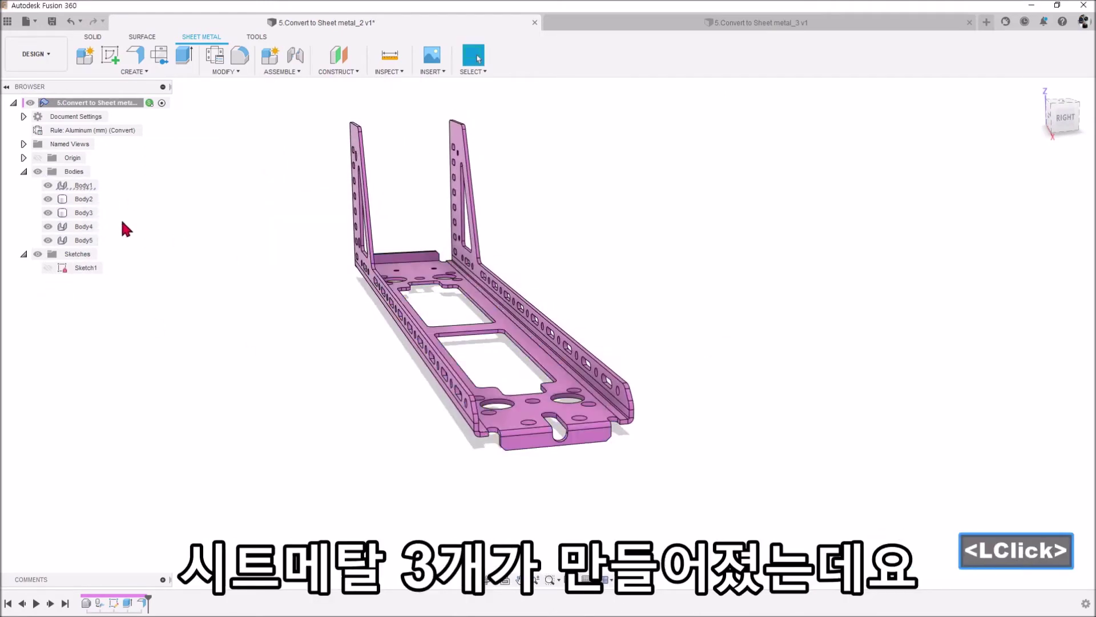
scroll(246, 440, "up", 5)
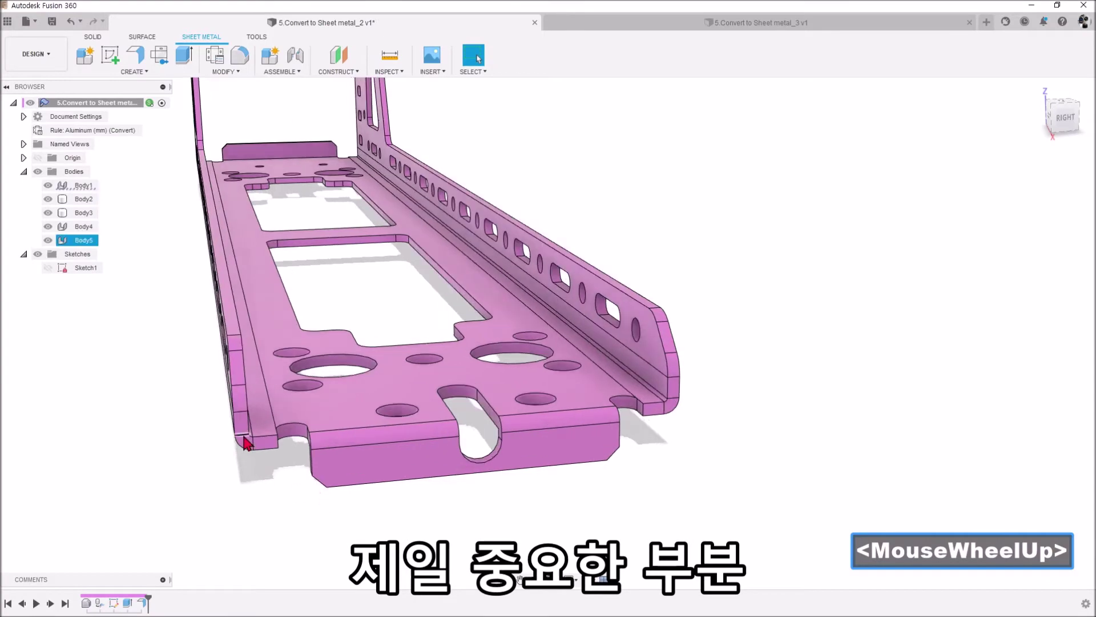
left_click(88, 379)
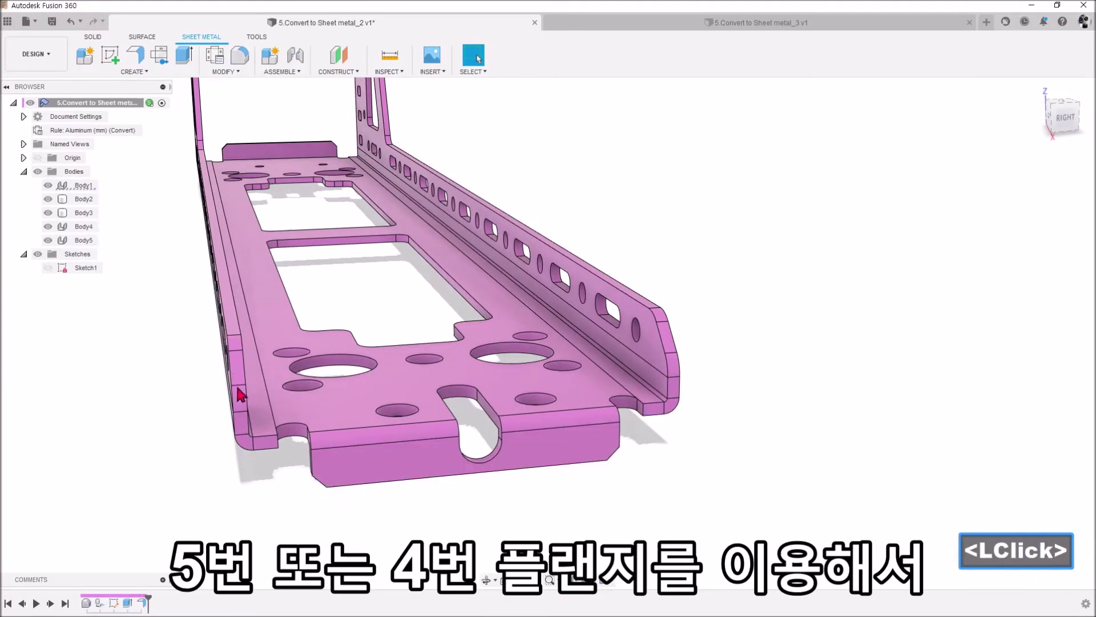
scroll(724, 361, "down", 4)
middle_click_drag(748, 313, 682, 308)
scroll(709, 289, "down", 2)
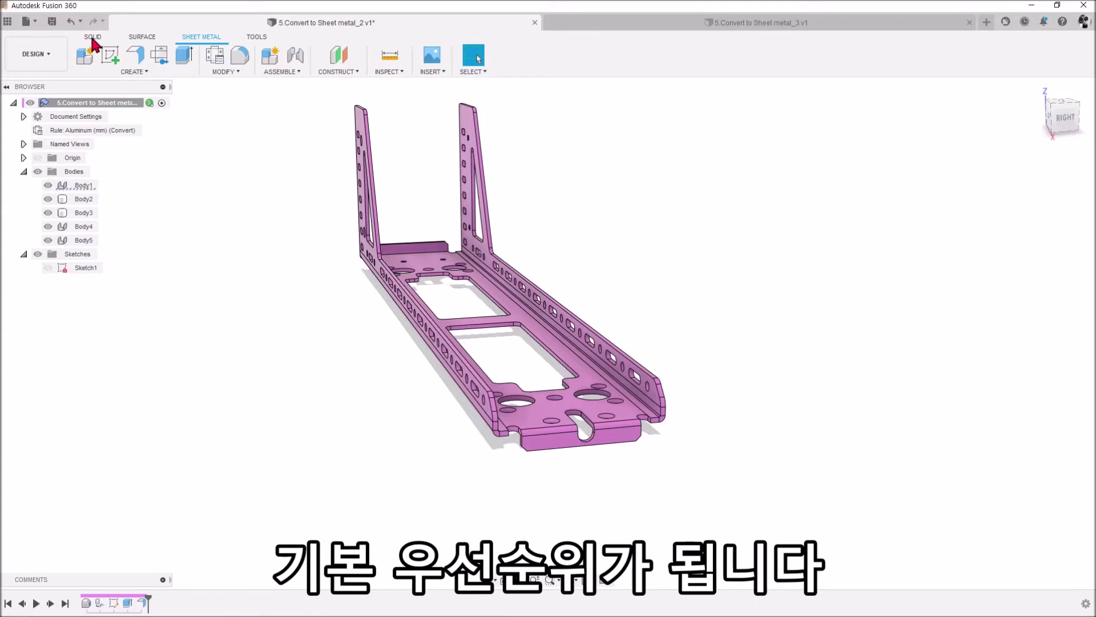
Start a Combine with the Join operation and pick corner flange Body5 as the target body.
left_click(234, 74)
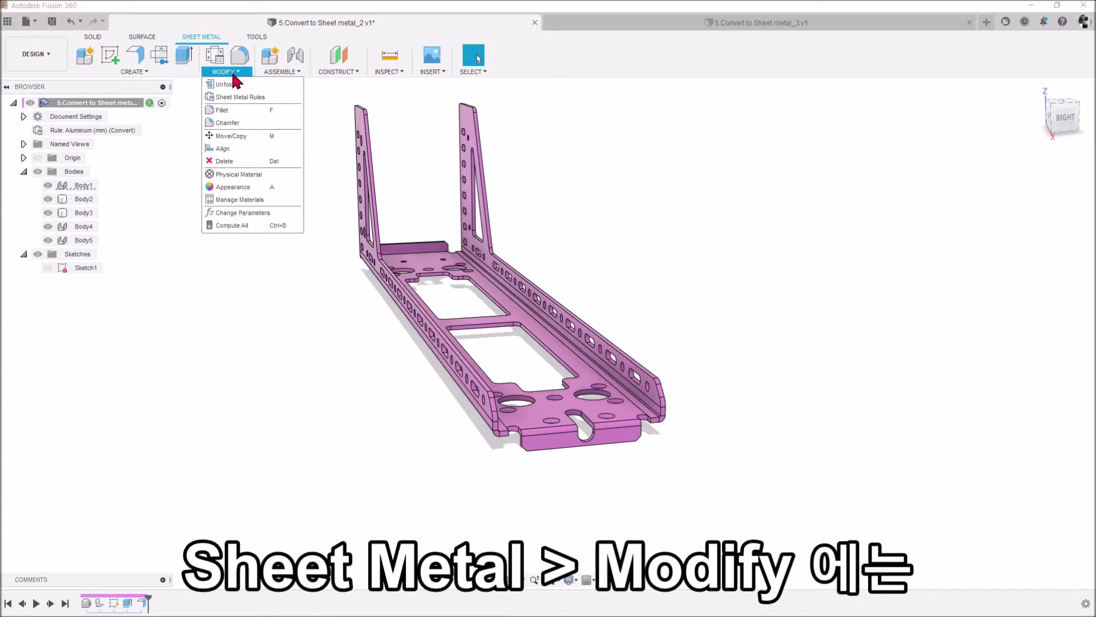
left_click(93, 38)
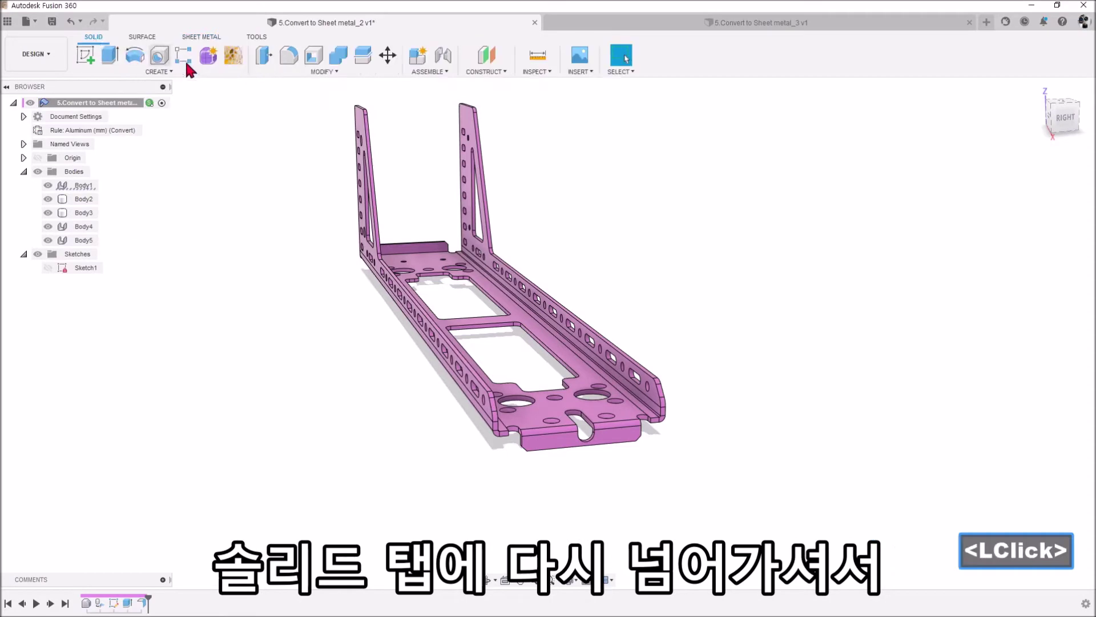
left_click(334, 71)
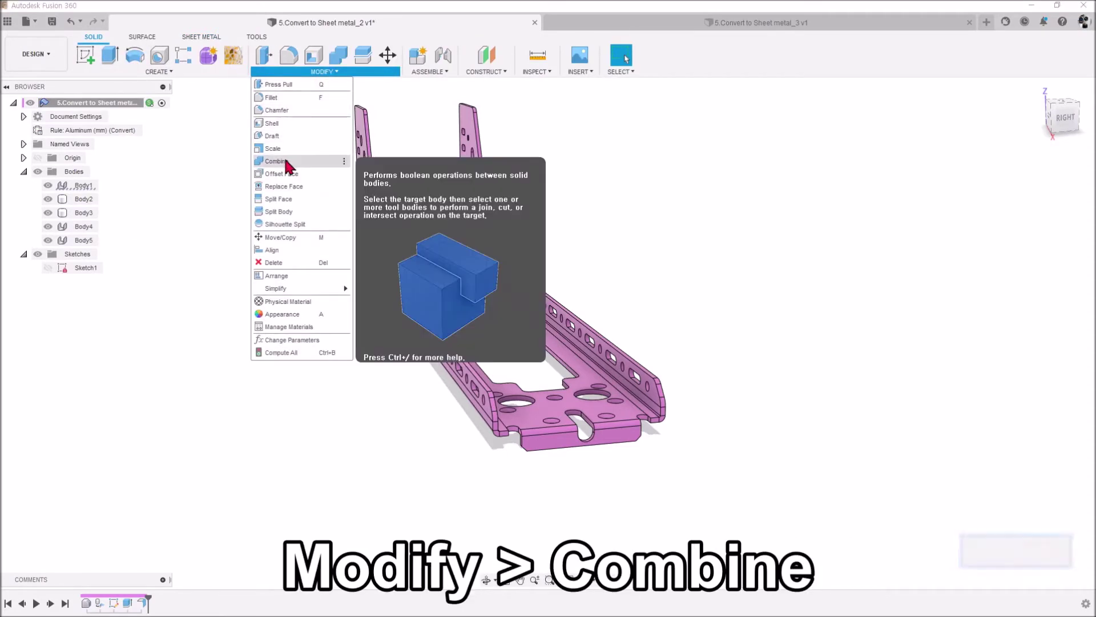
left_click(280, 161)
scroll(529, 450, "down", 5)
middle_click_drag(529, 450, 362, 472)
scroll(458, 492, "down", 5)
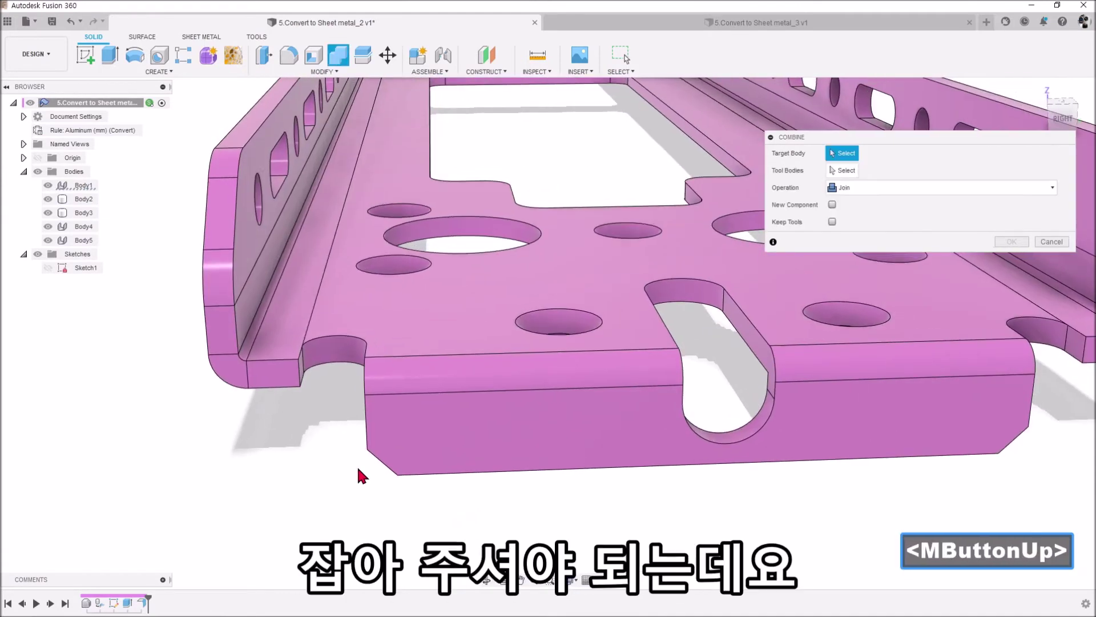
left_click(261, 334)
Join the base plate, the opposite corner flange and both side walls to the target flange as one body.
scroll(260, 327, "down", 5)
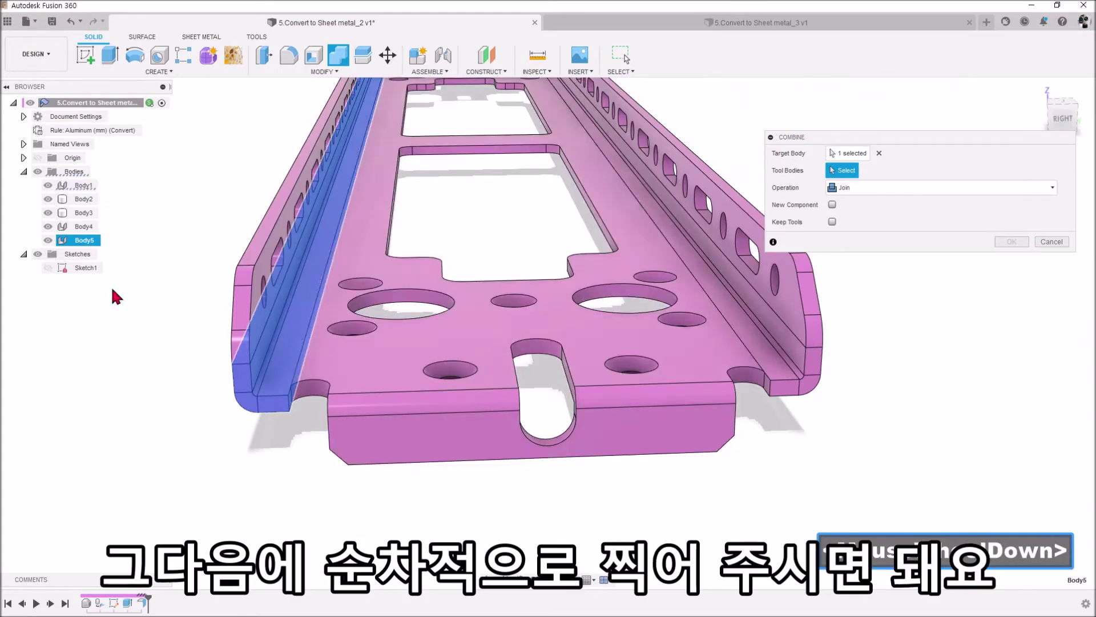
left_click(395, 333)
left_click(497, 326)
left_click(705, 237)
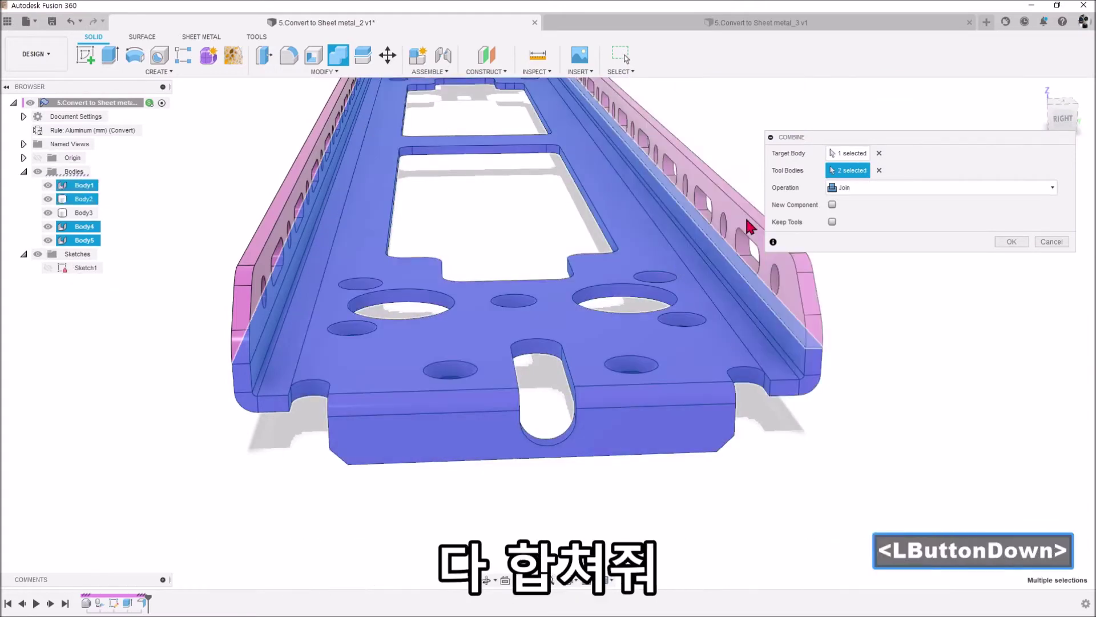
left_click(286, 240)
scroll(795, 245, "down", 5)
left_click(1002, 240)
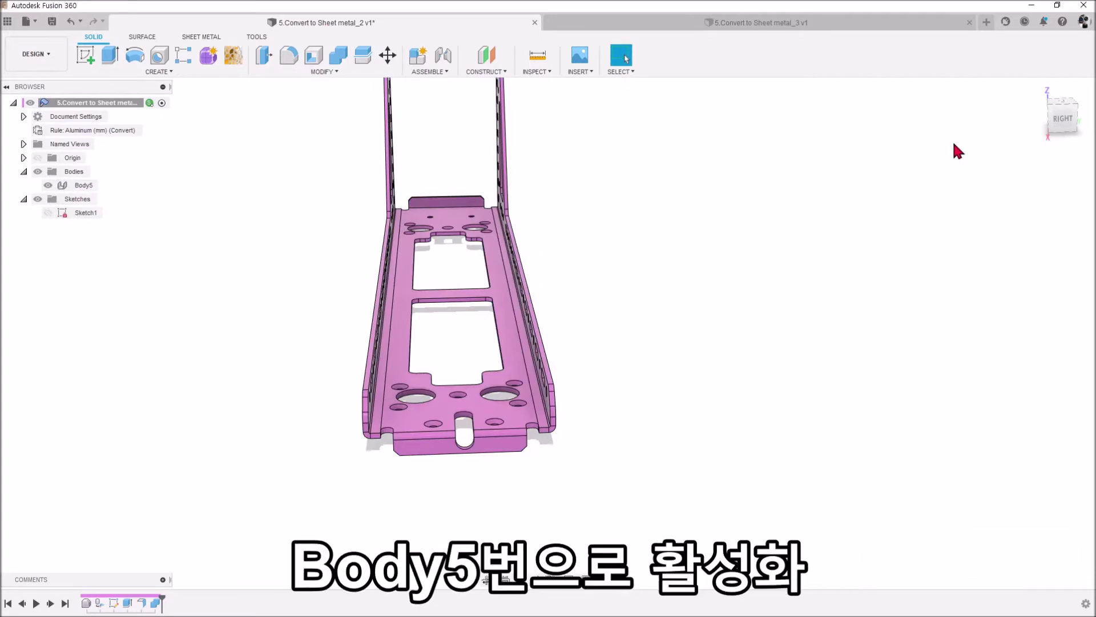
Create a flat pattern of the joined sheet metal bracket with the base plate's upper face as the stationary face.
left_click(1043, 87)
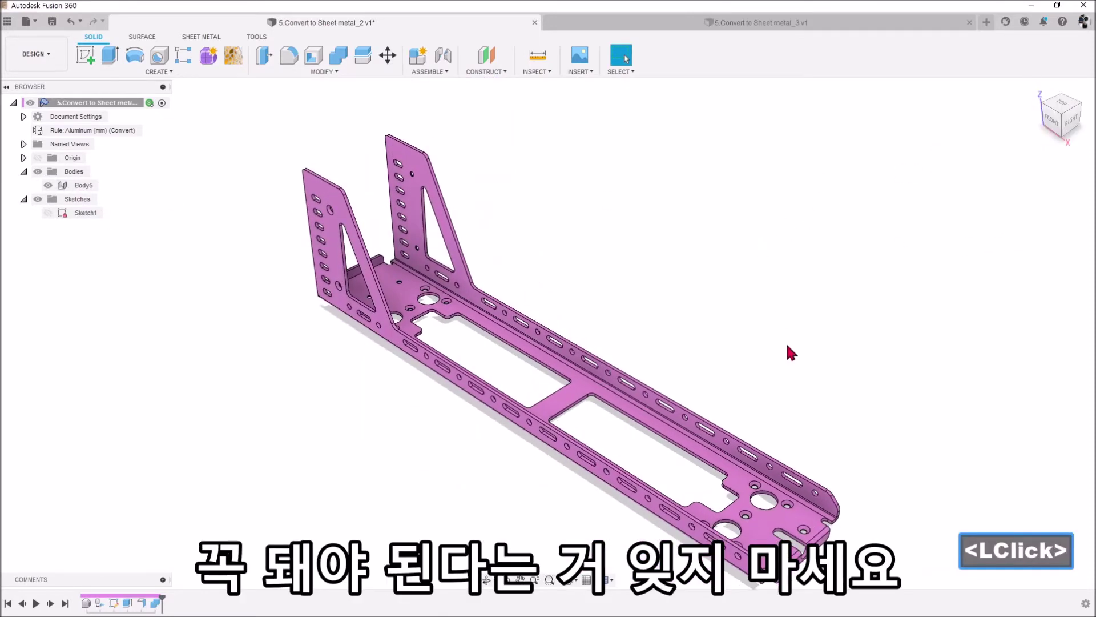
middle_click_drag(786, 341, 741, 273)
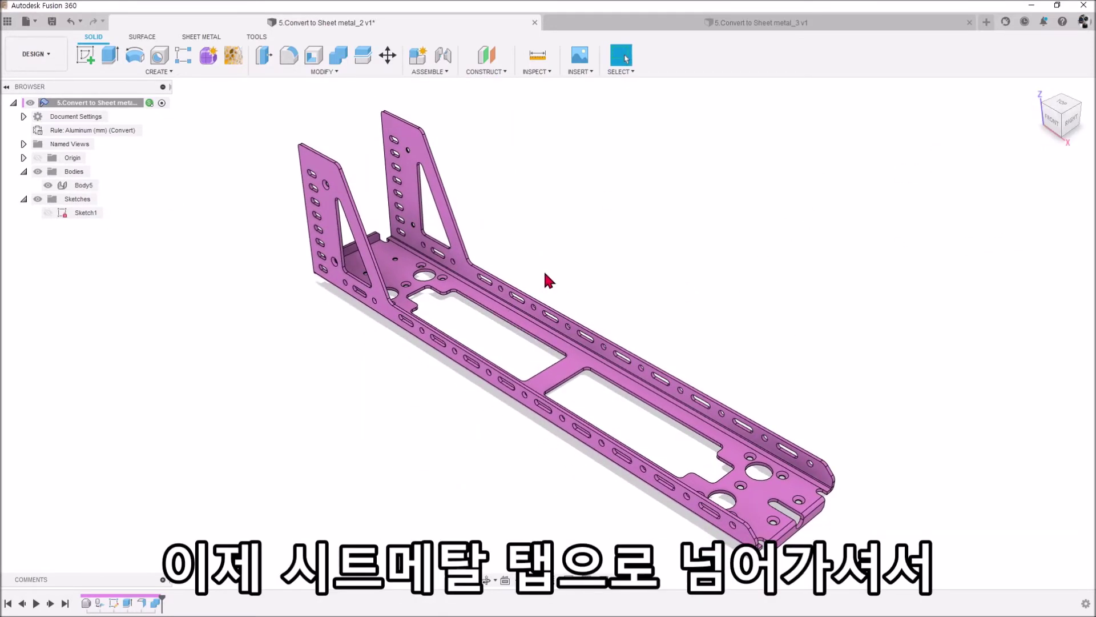
left_click(203, 37)
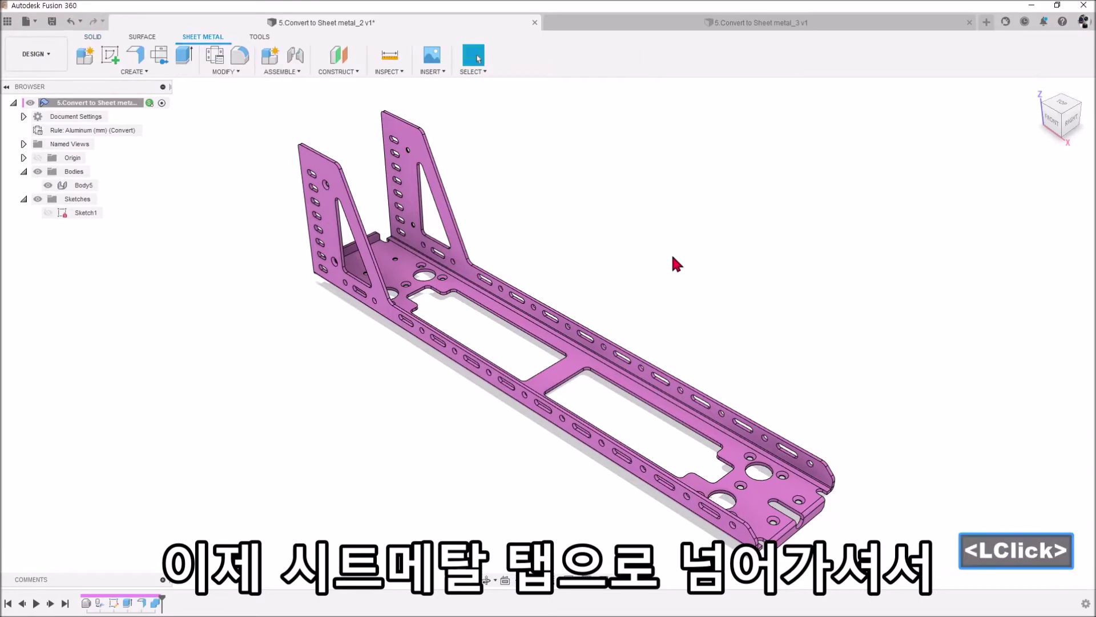
scroll(675, 231, "down", 3)
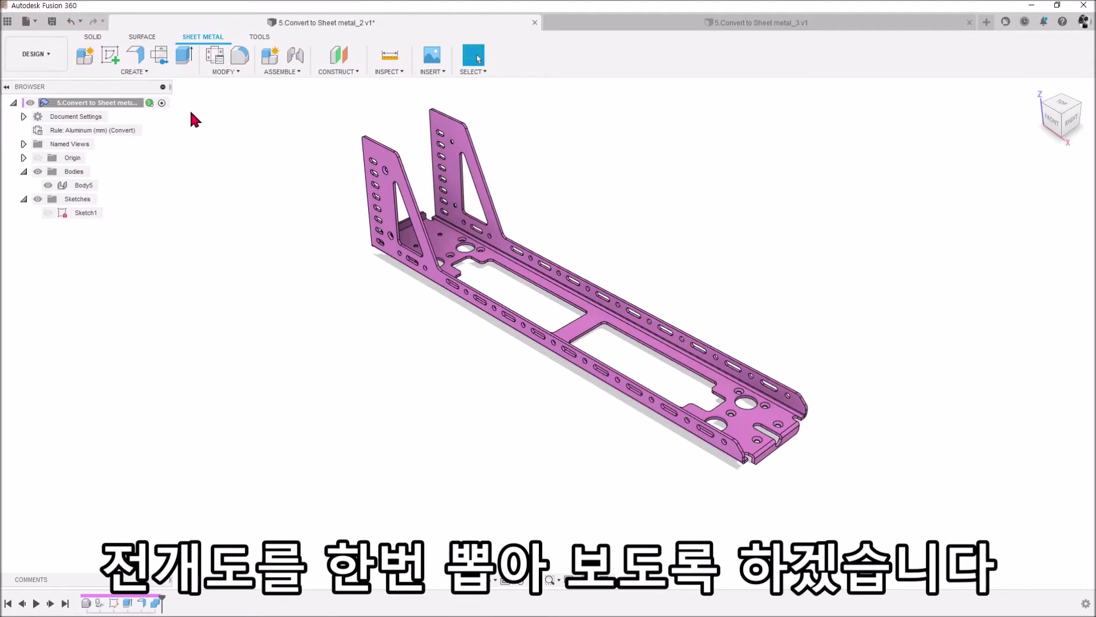
left_click(159, 55)
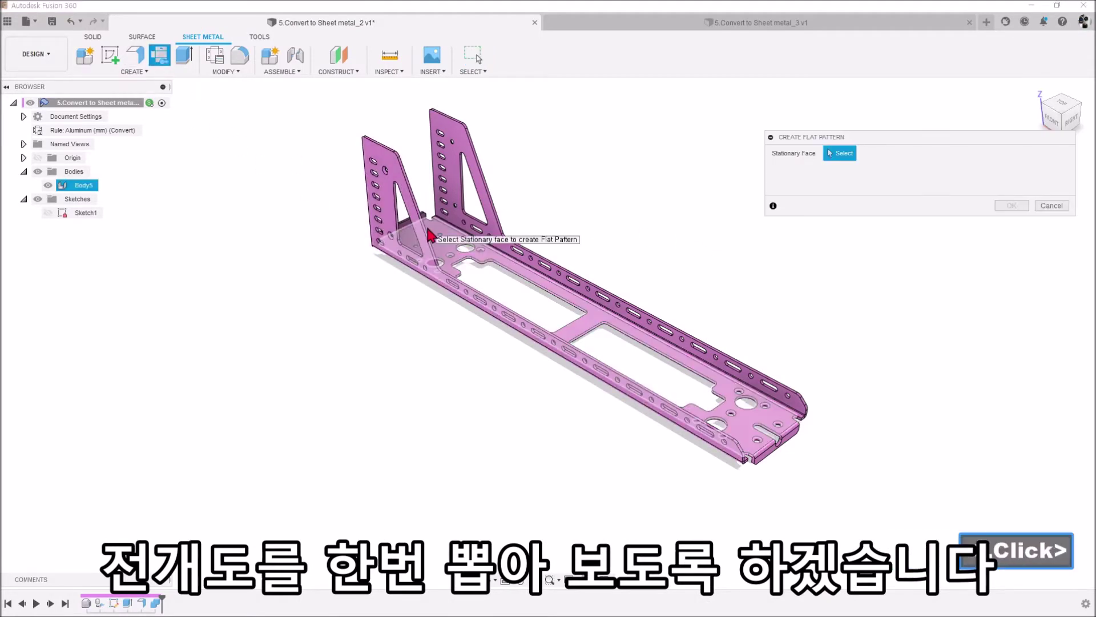
left_click(430, 232)
scroll(181, 385, "up", 1)
middle_click_drag(941, 352, 688, 421, "shift")
scroll(186, 372, "down", 1)
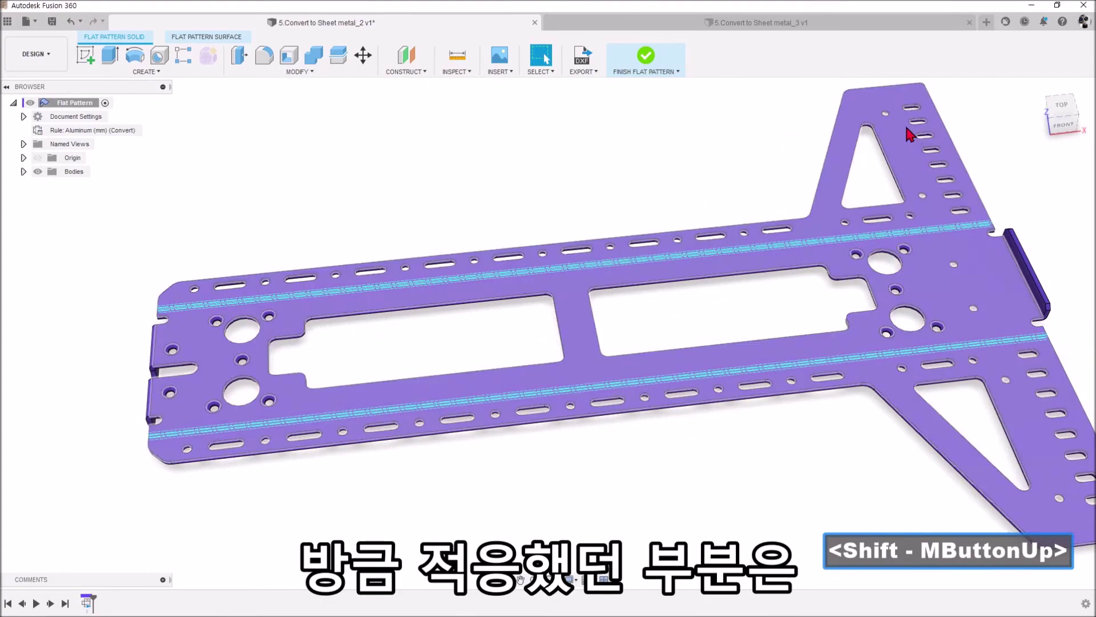
Inspect the unfolded bracket from the top view and finish the flat pattern.
left_click(1062, 106)
middle_click_drag(668, 222, 625, 82)
middle_click(648, 156)
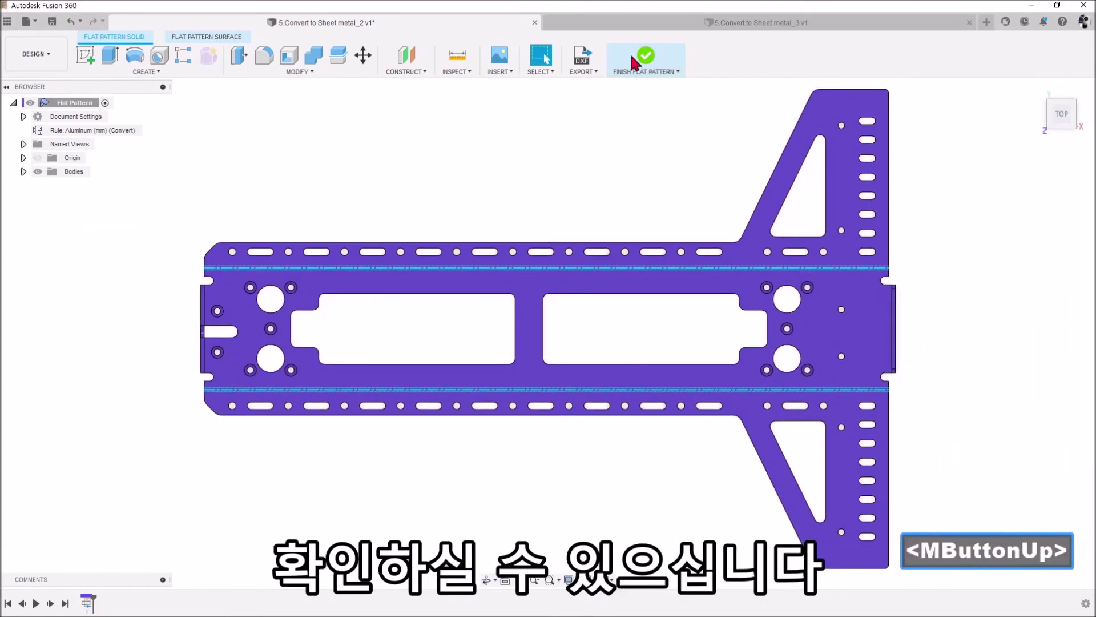
left_click(639, 55)
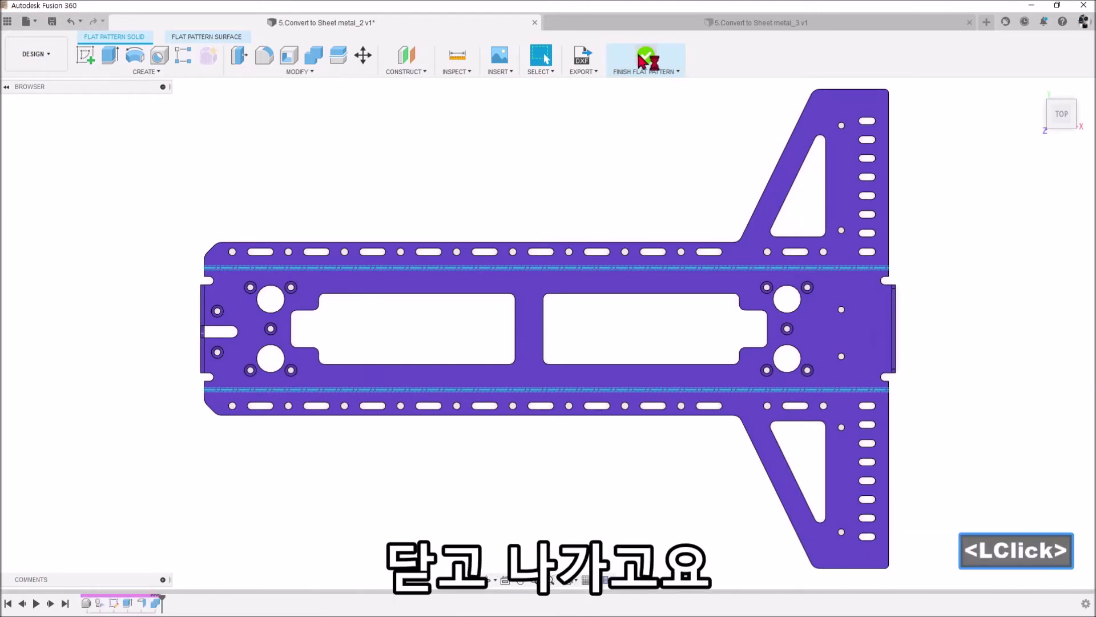
Unfold all bends of the bracket, keeping the base plate's upper face stationary.
left_click(239, 73)
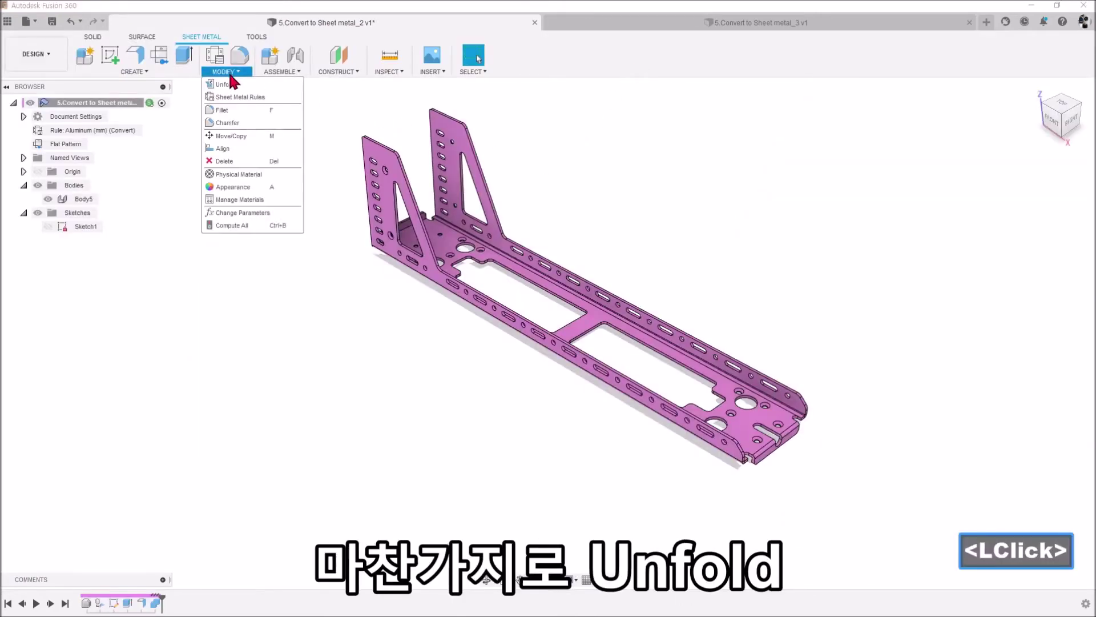
left_click(234, 90)
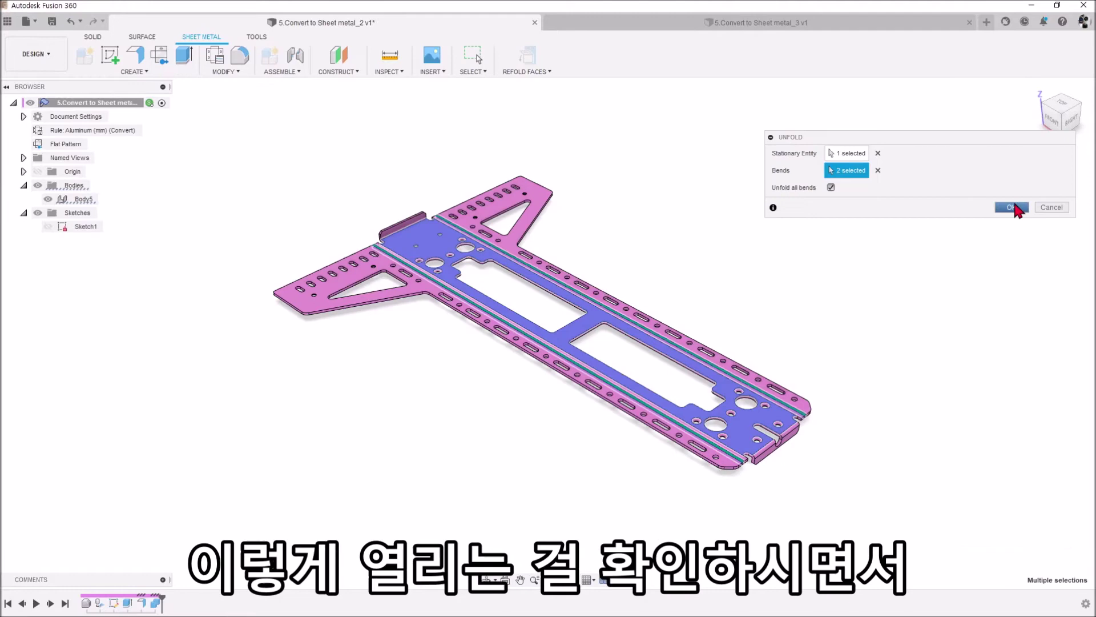
left_click(1013, 207)
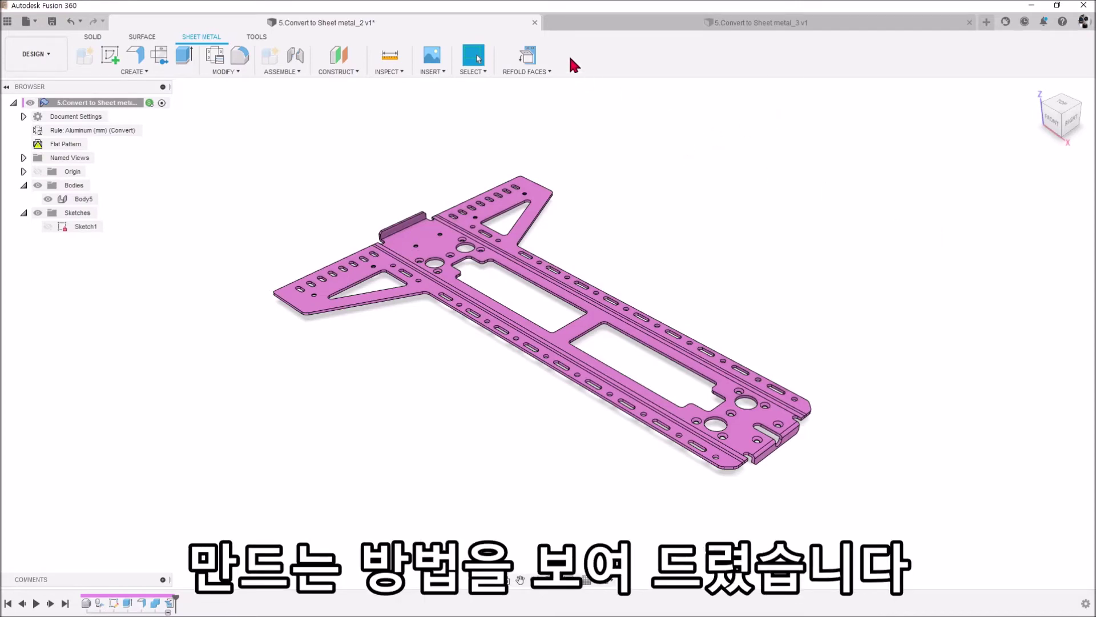
Close the 5.Convert to Sheet metal_2 design and focus on the slotted front end of the bracket in 5.Convert to Sheet metal_3.
left_click(535, 23)
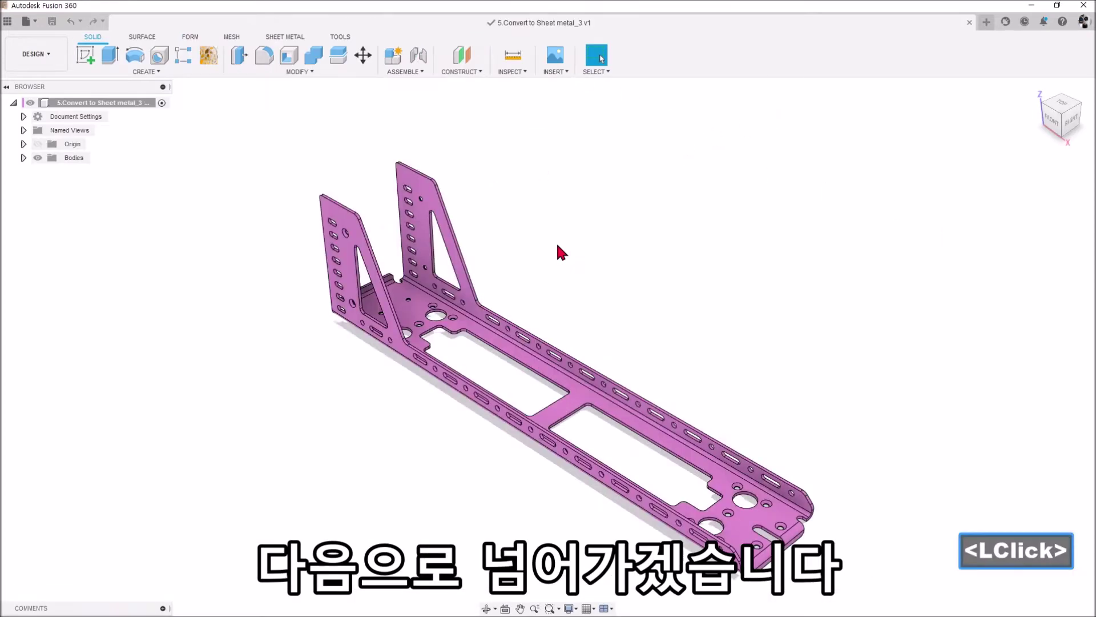
scroll(862, 337, "up", 3)
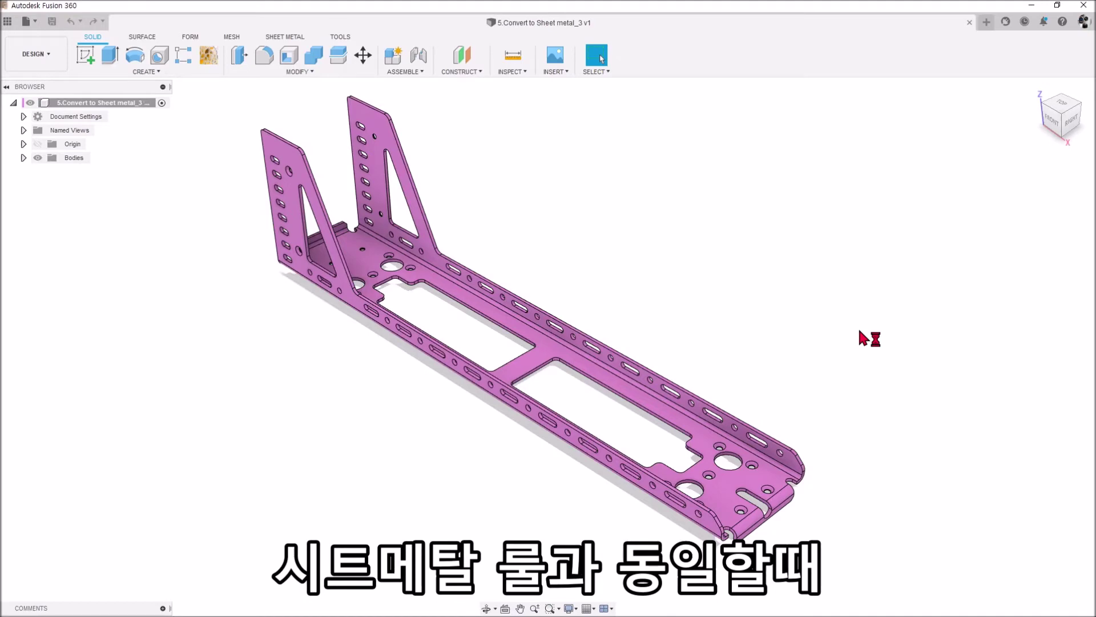
scroll(770, 448, "up", 10)
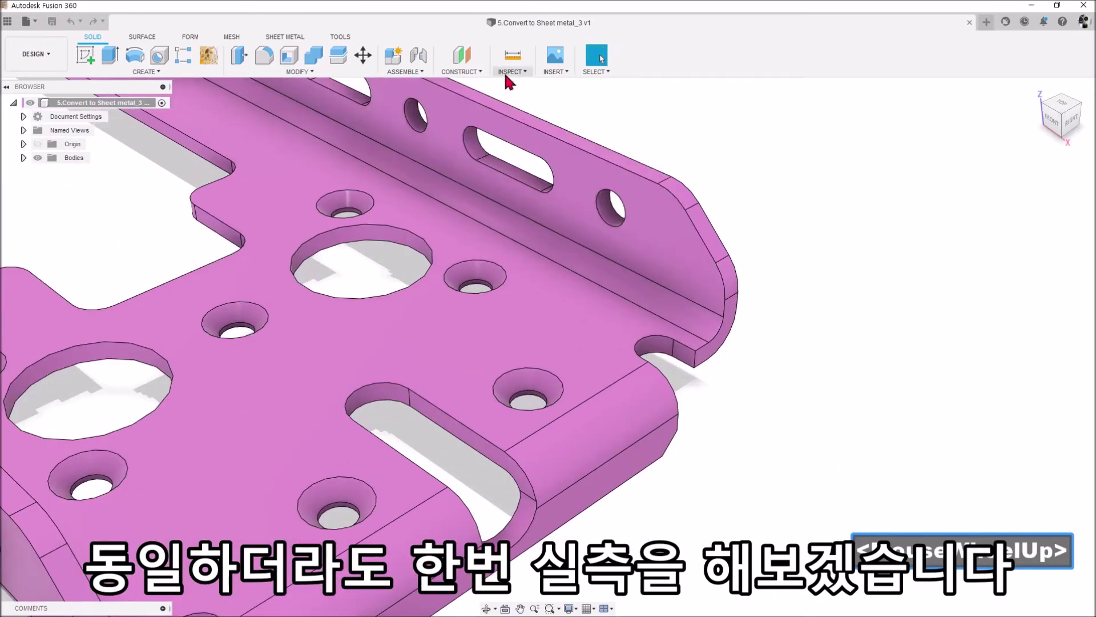
Measure the inner and outer bend edges at the front end of the slotted side flange.
left_click(512, 55)
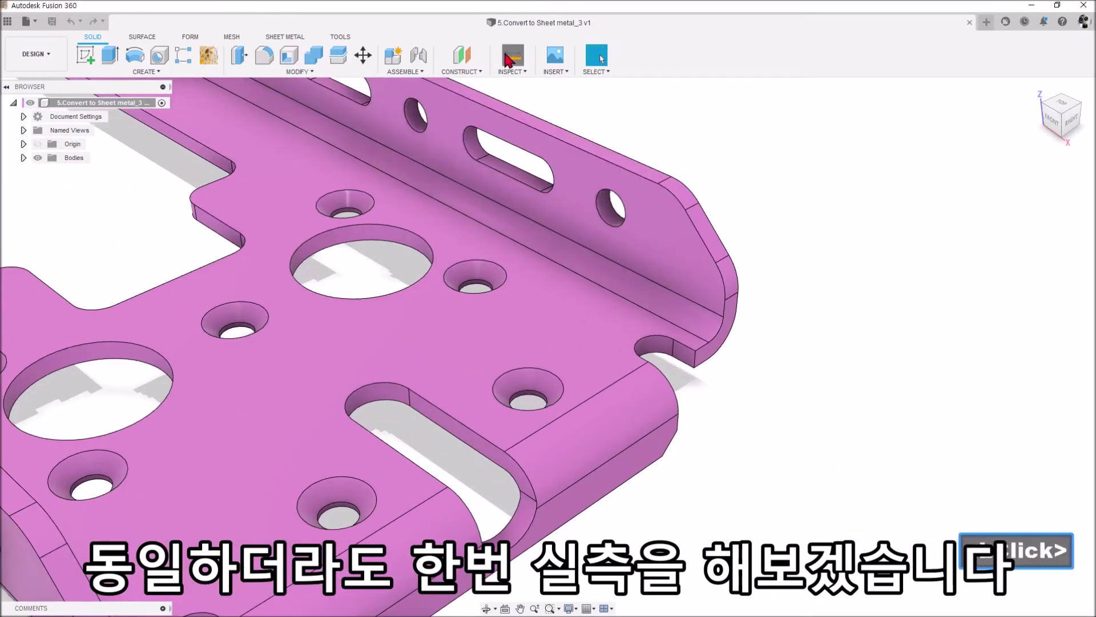
left_click(720, 331)
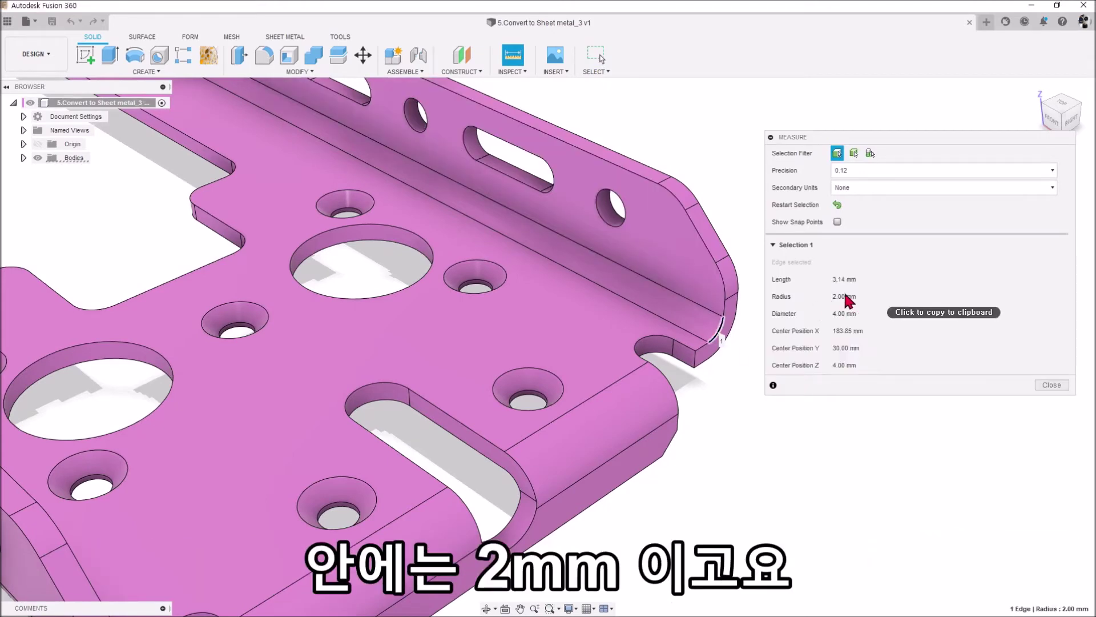
left_click(735, 334)
key("Escape")
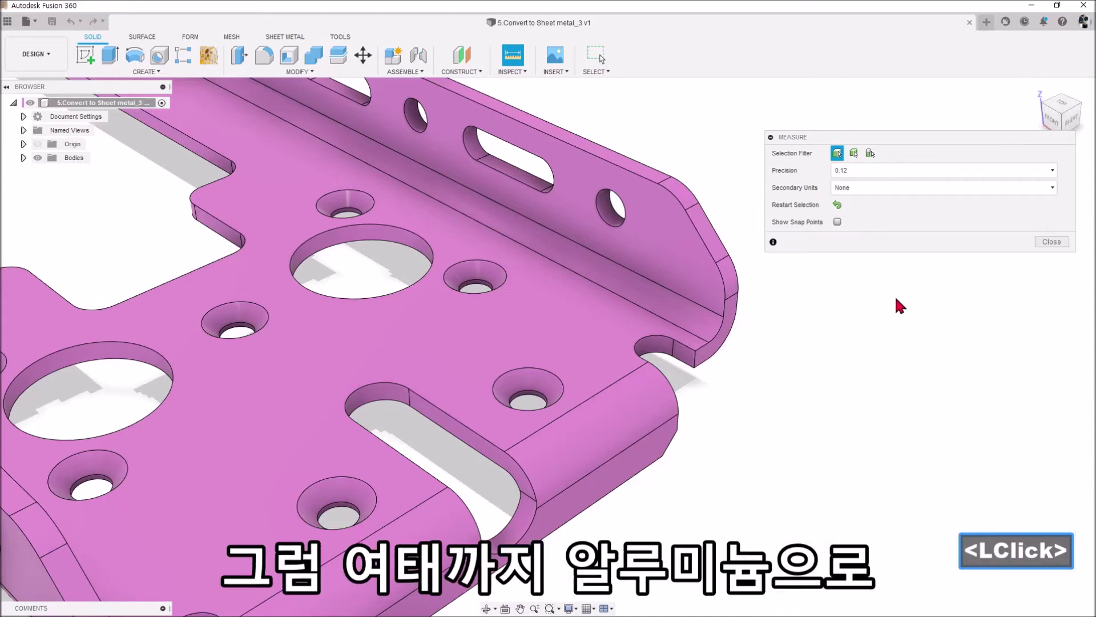
left_click(1052, 242)
Switch to the sheet metal tools and turn on design history capture for the bracket.
scroll(903, 303, "down", 5)
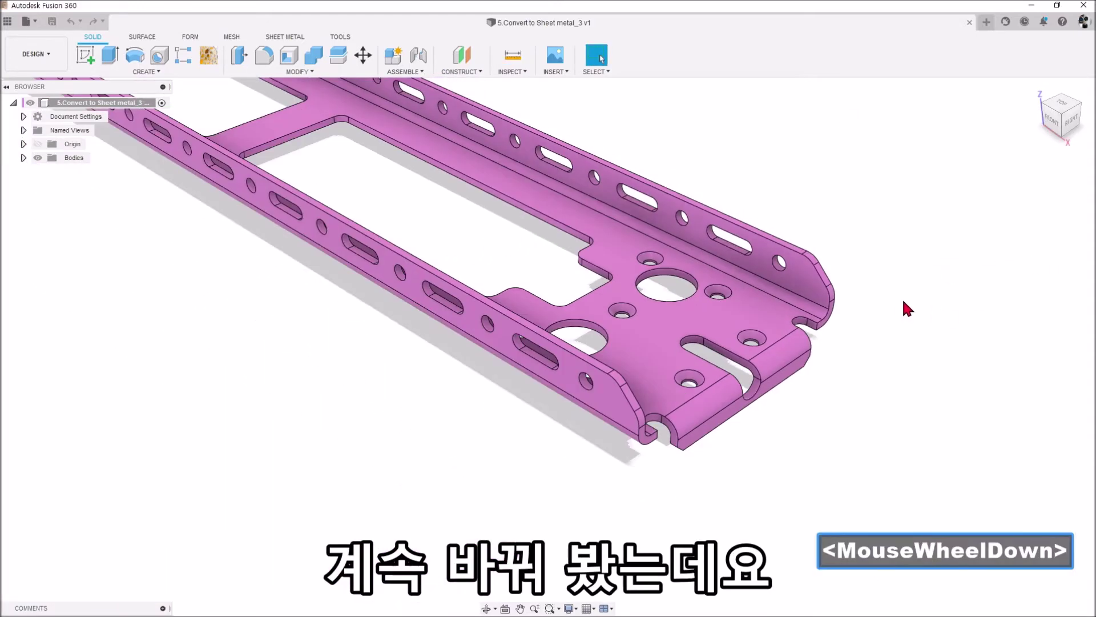
left_click(285, 36)
middle_click_drag(710, 152, 788, 205)
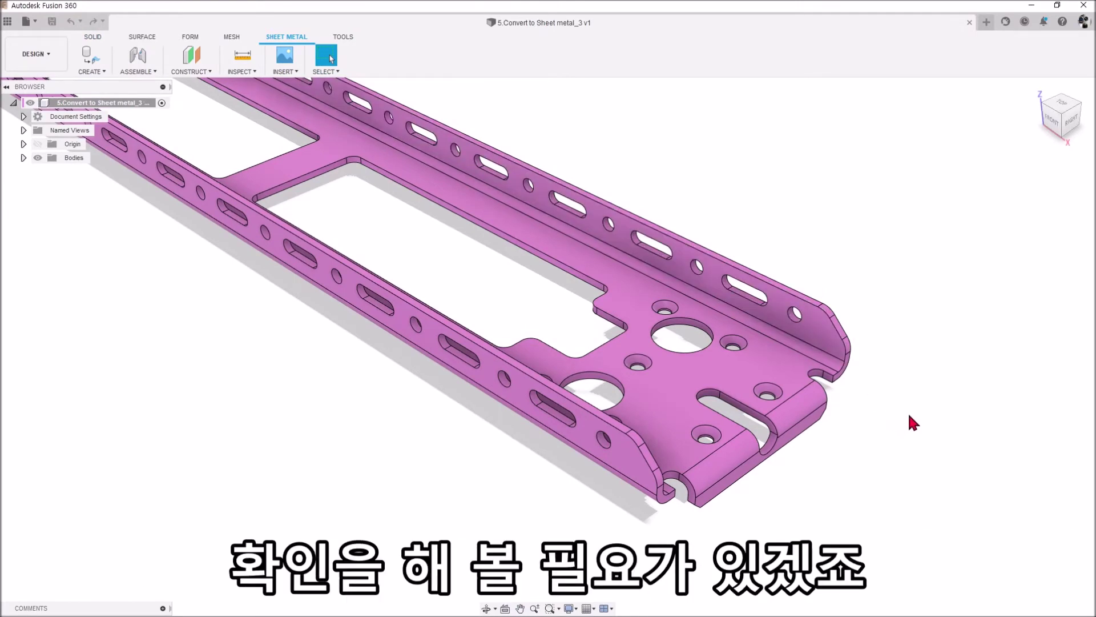
middle_click_drag(895, 401, 980, 416)
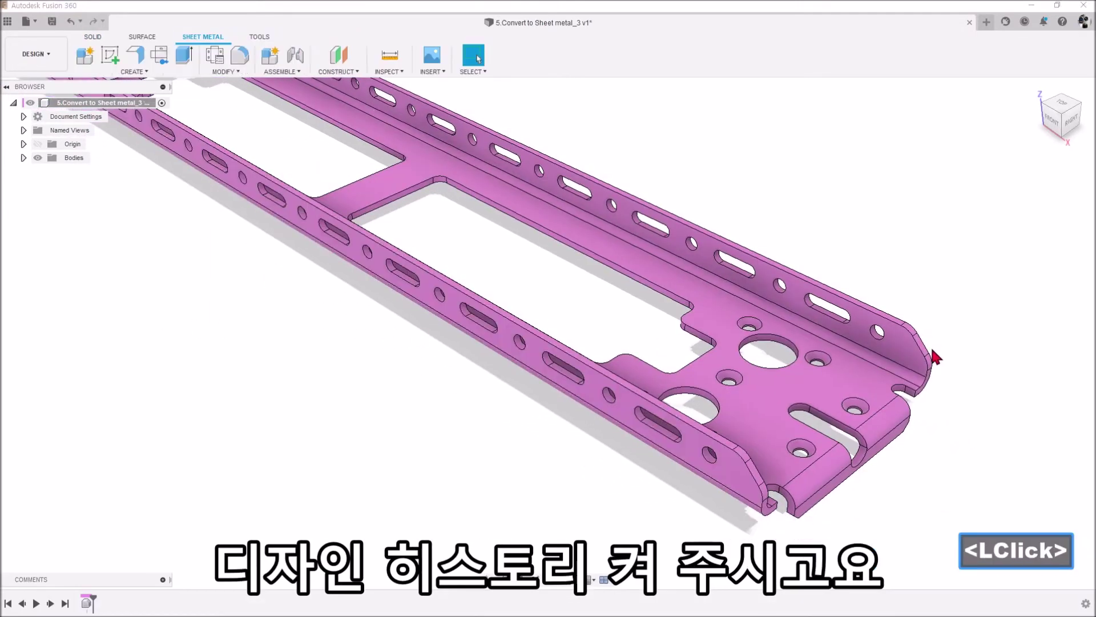
Check the thickness and bend conditions of the library's Steel (mm) sheet metal rule without changing it.
left_click(222, 72)
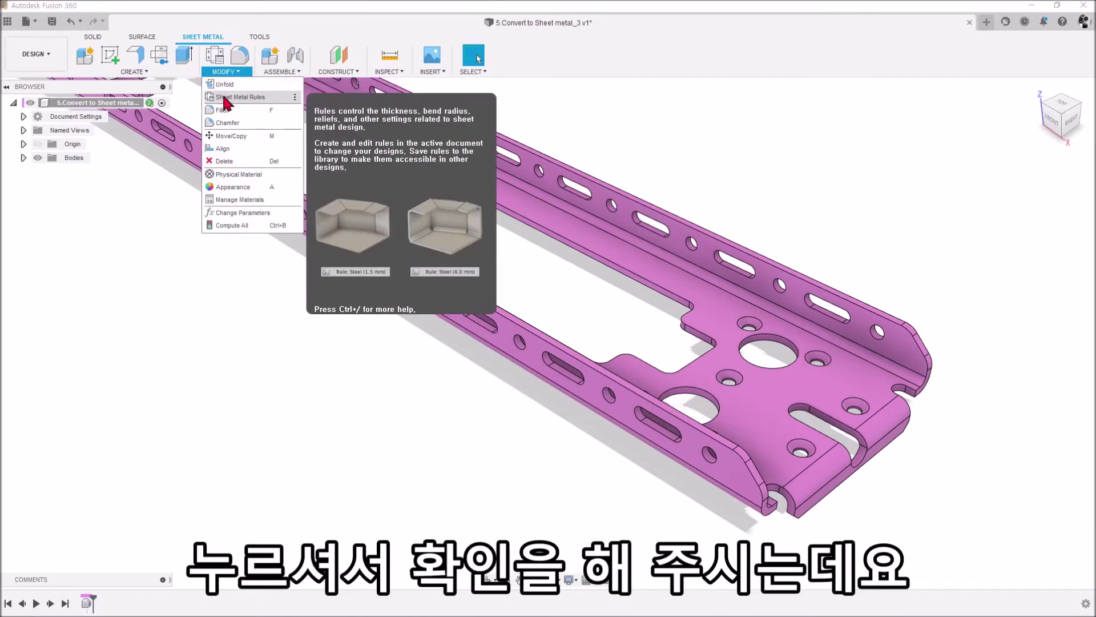
left_click(227, 99)
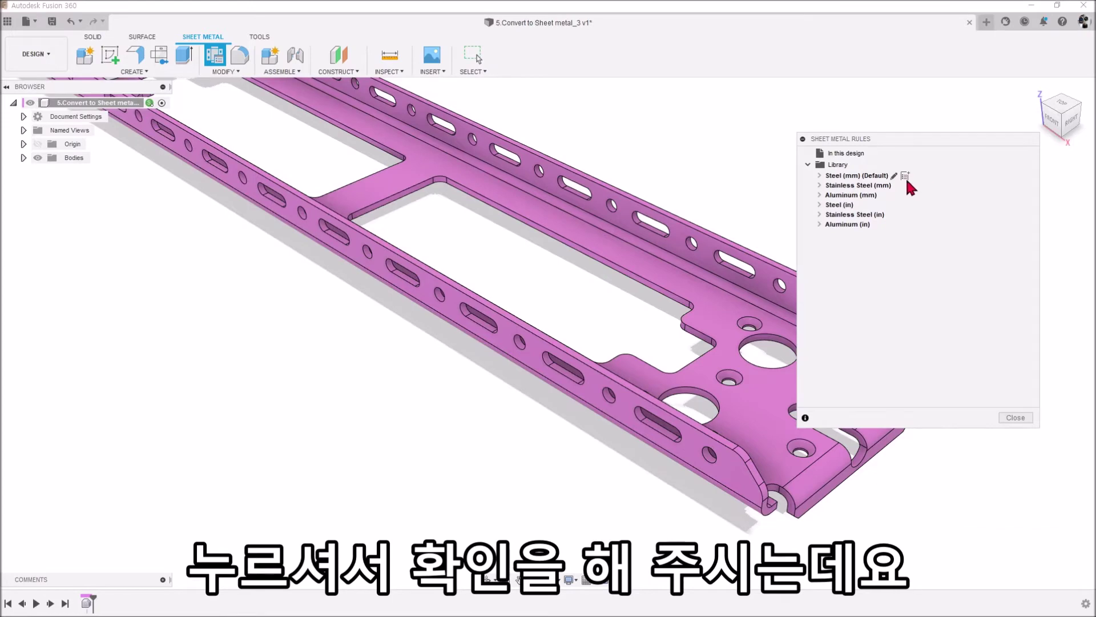
left_click(894, 176)
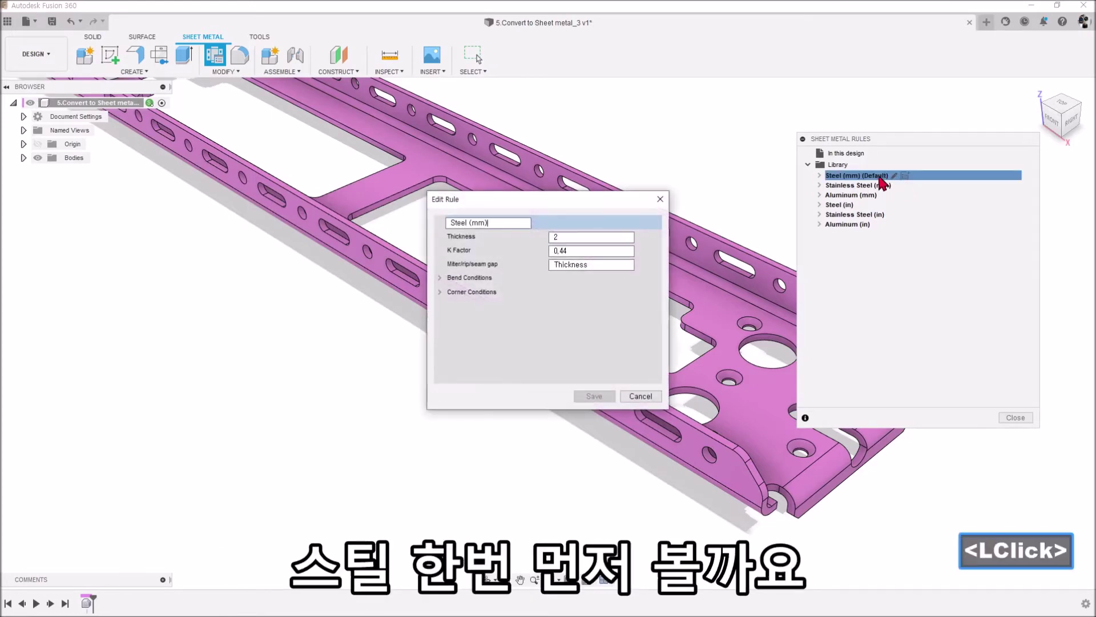
left_click(439, 276)
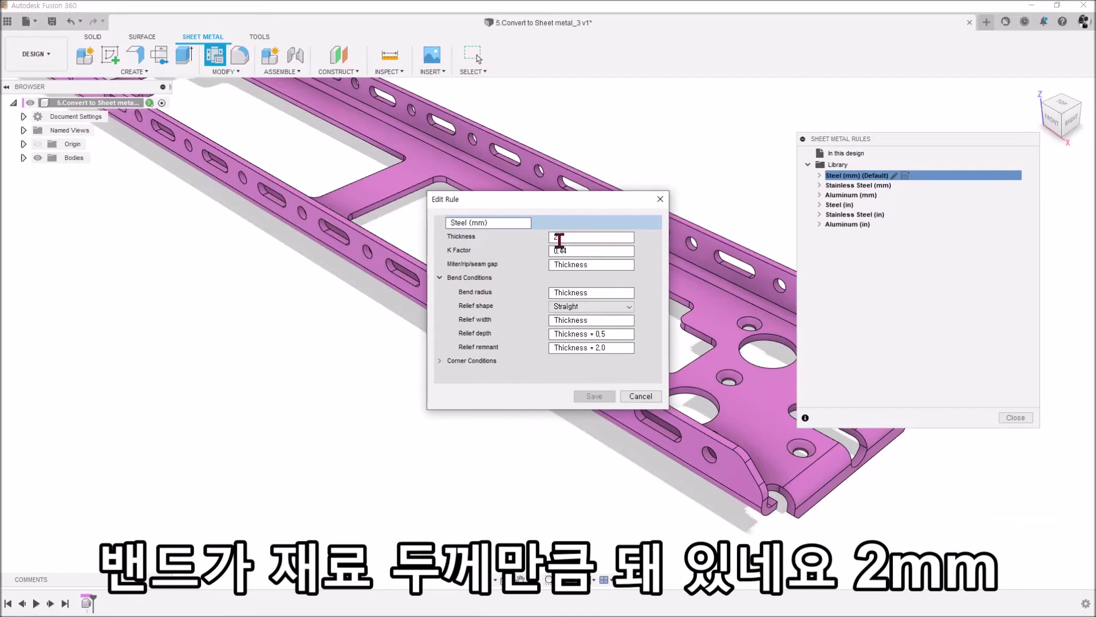
left_click(641, 396)
left_click(1022, 419)
Measure the inner bend edge of the side flange again to compare it with the steel rule.
scroll(1028, 400, "up", 6)
left_click(389, 55)
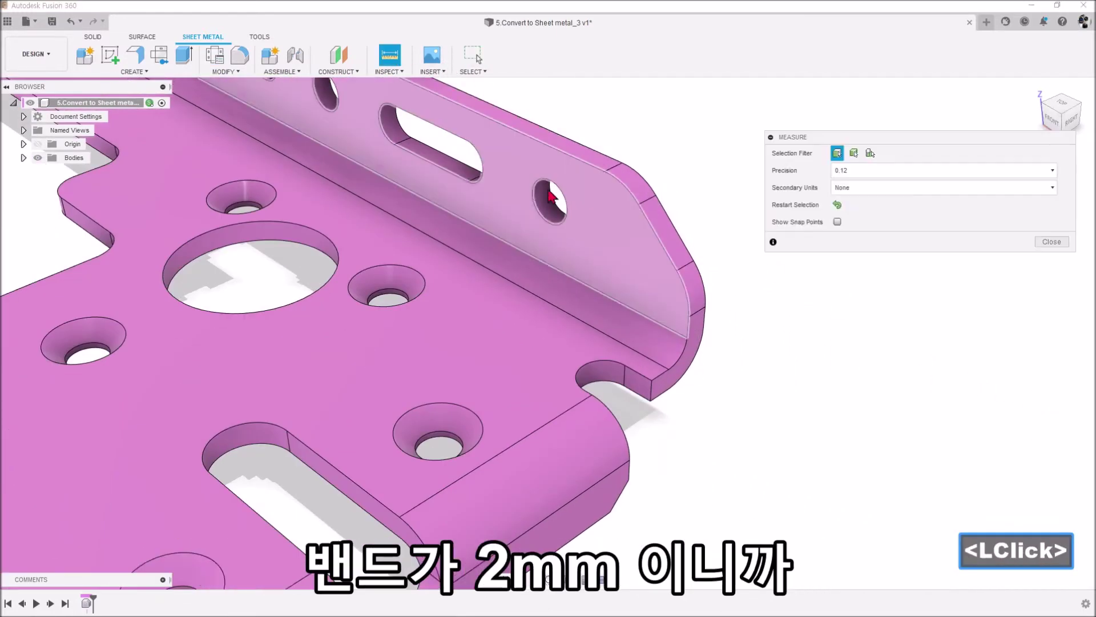
left_click(674, 357)
left_click(1047, 384)
scroll(855, 317, "down", 5)
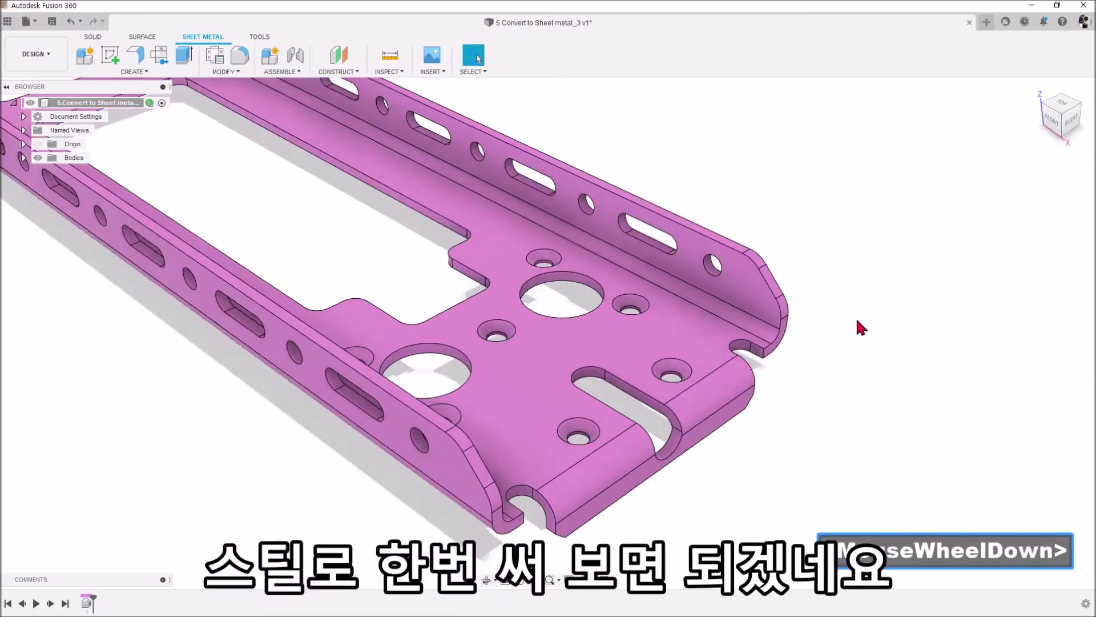
Convert the bracket to sheet metal from the base plate's upper face with the Steel (mm) rule, and list its bodies.
middle_click_drag(907, 294, 681, 317)
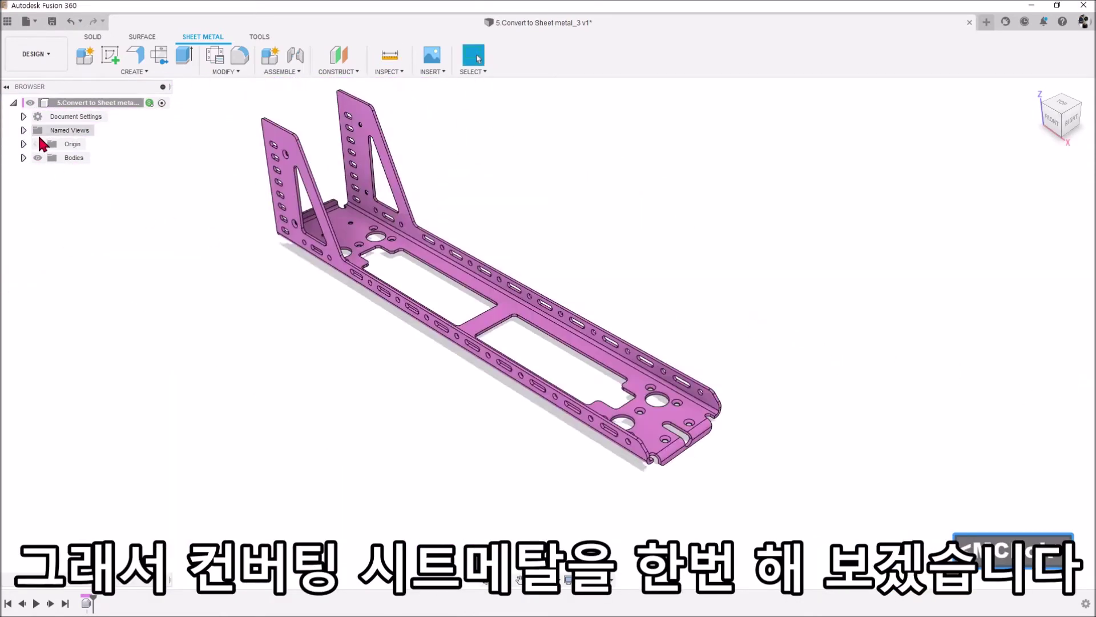
left_click(130, 70)
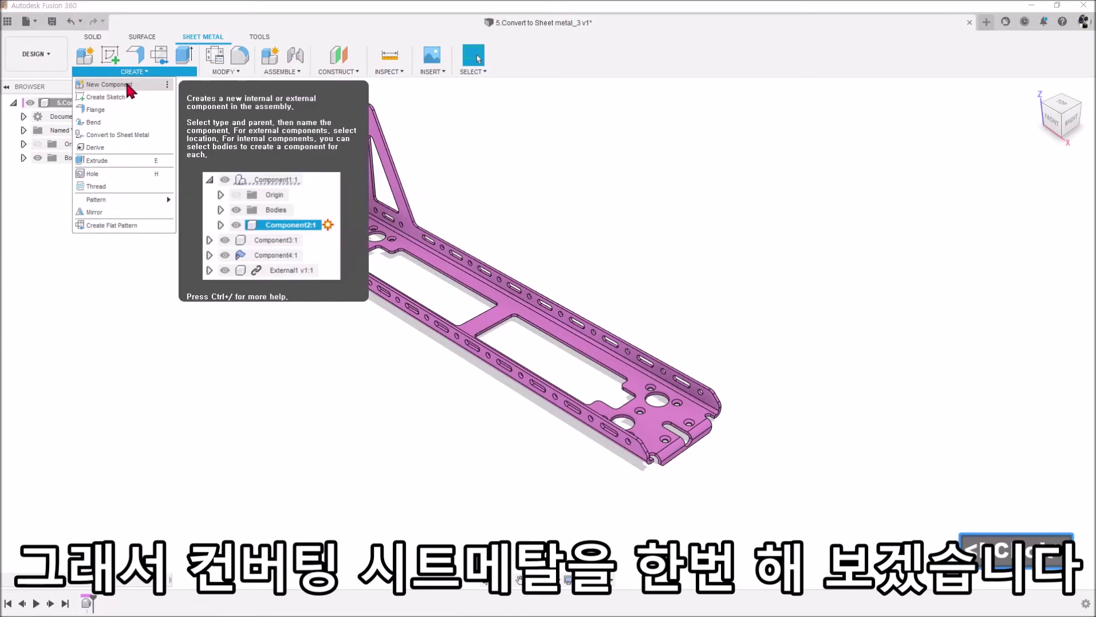
left_click(118, 135)
left_click(344, 225)
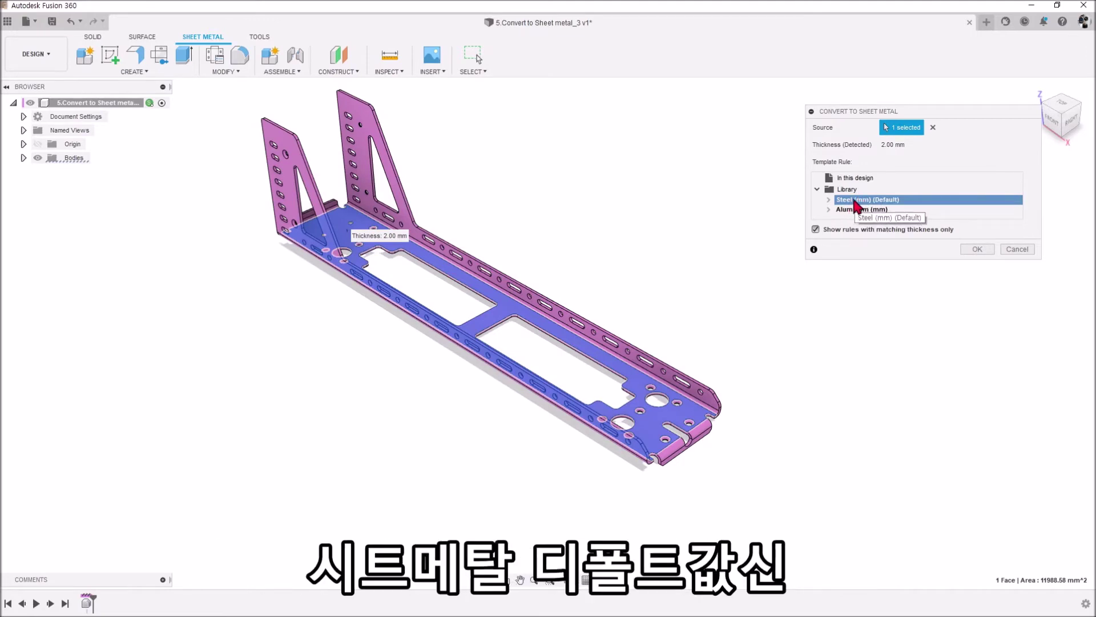
left_click(978, 249)
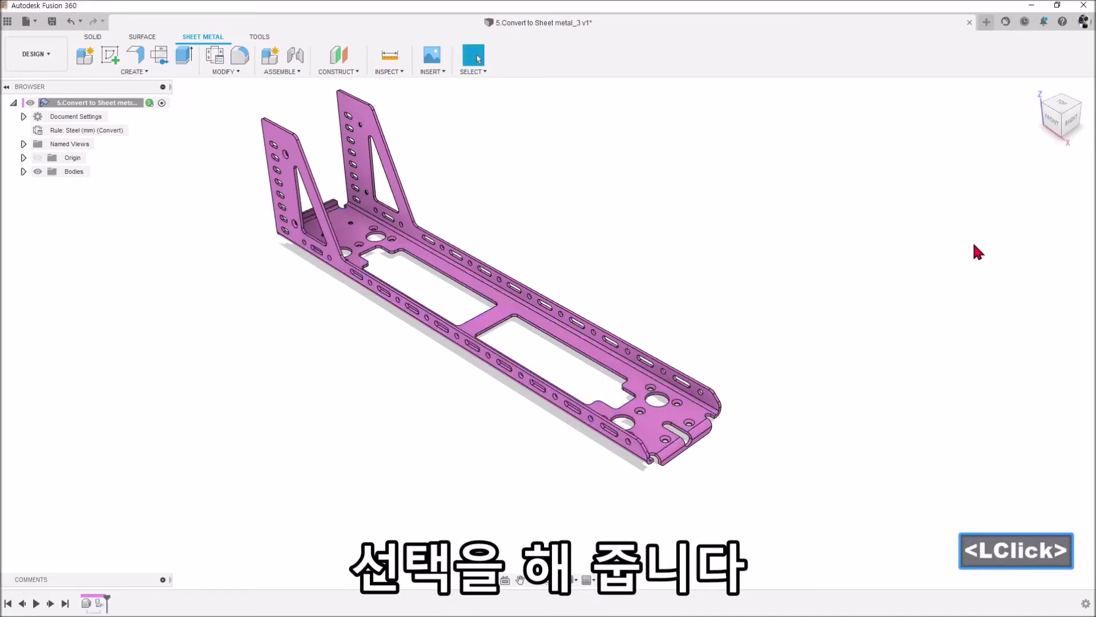
left_click(24, 171)
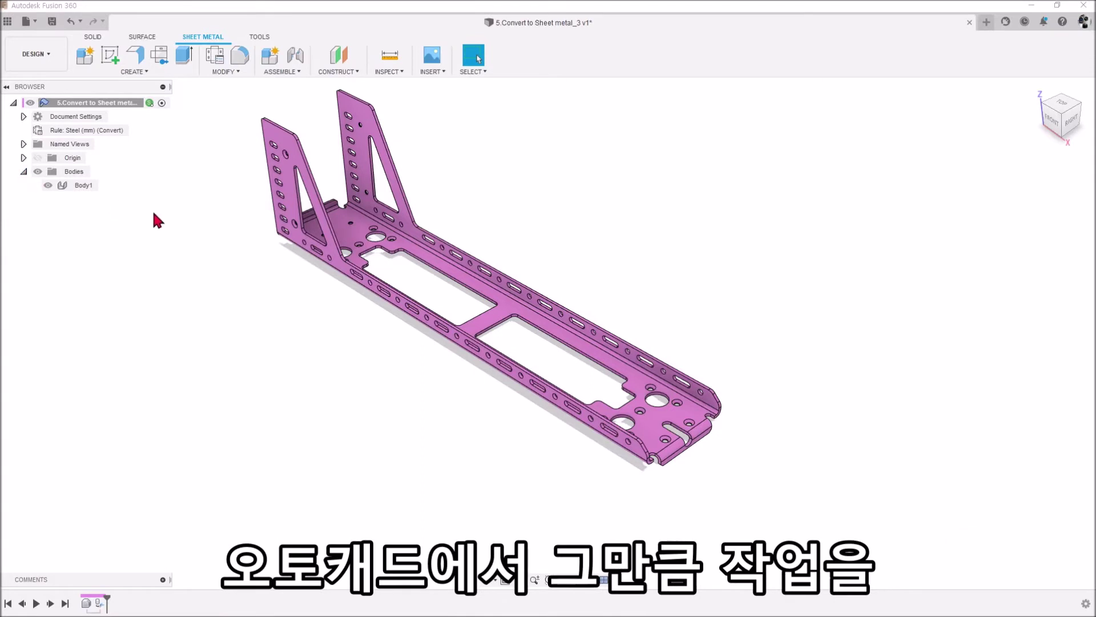
Create a flat pattern of the converted steel bracket with the base plate's upper face stationary, and return to the folded model.
middle_click_drag(294, 345, 355, 345)
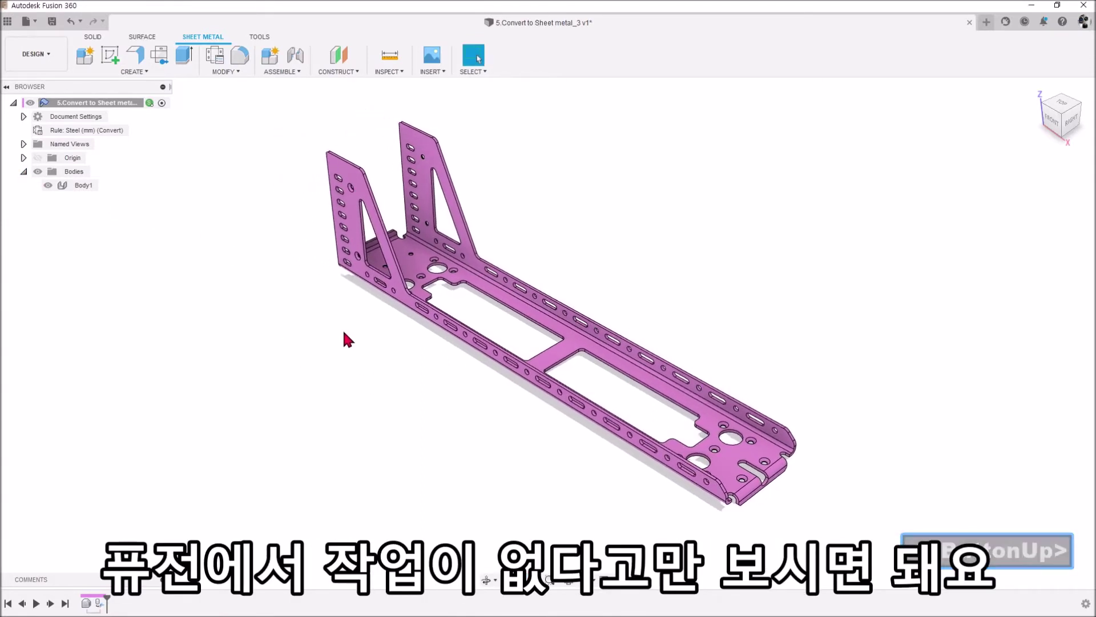
left_click(137, 72)
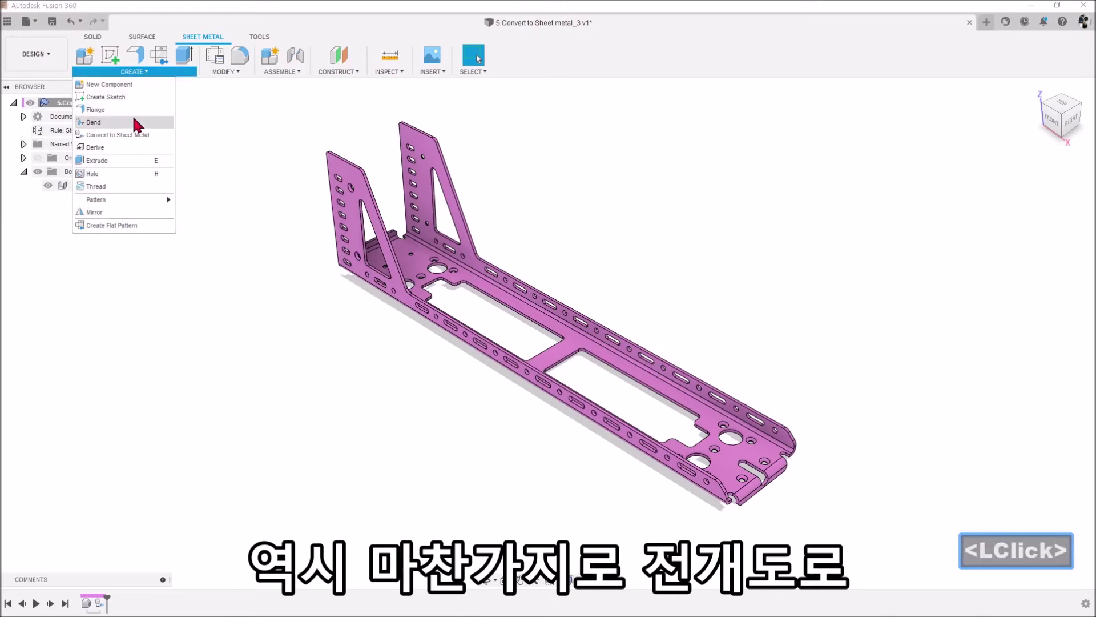
left_click(124, 224)
left_click(372, 265)
scroll(542, 189, "down", 3)
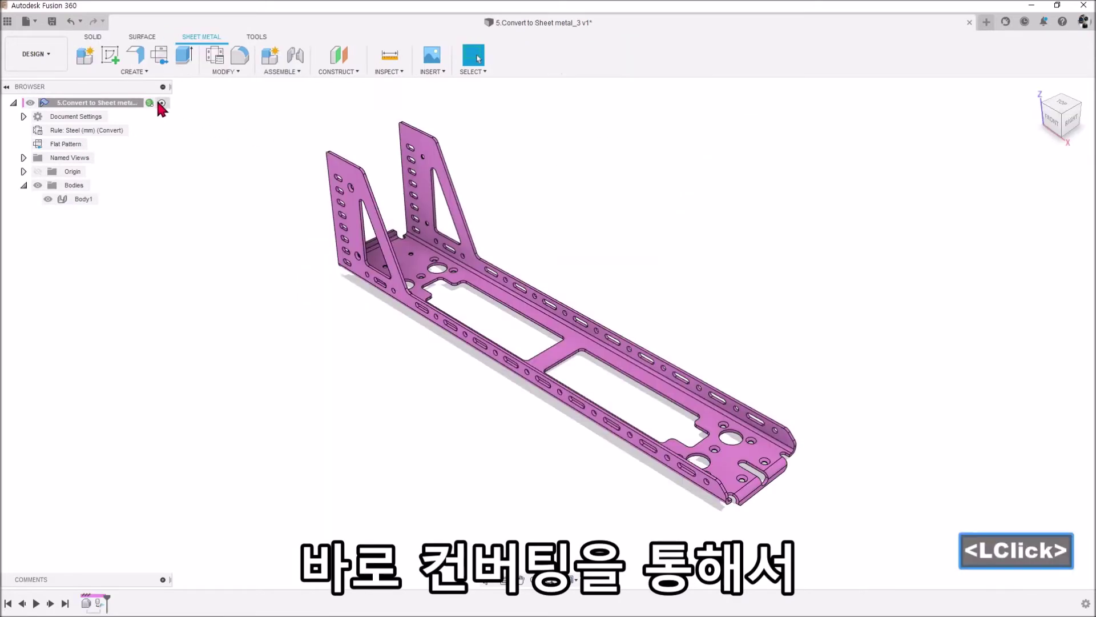
Check which sheet metal rule the converted bracket uses in this design.
left_click(132, 71)
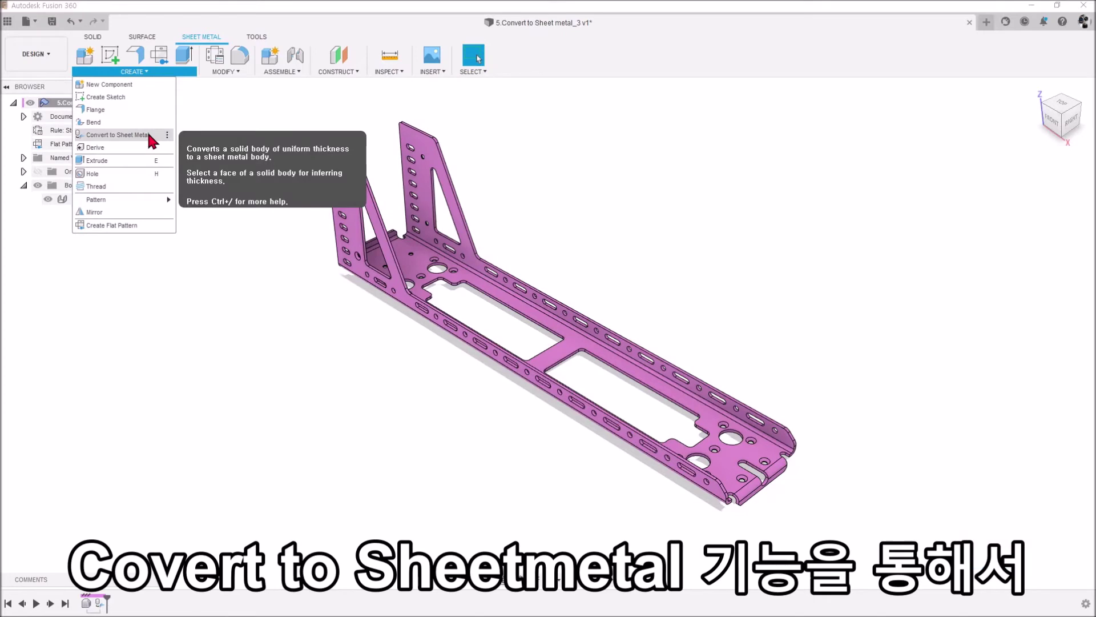
left_click(273, 104)
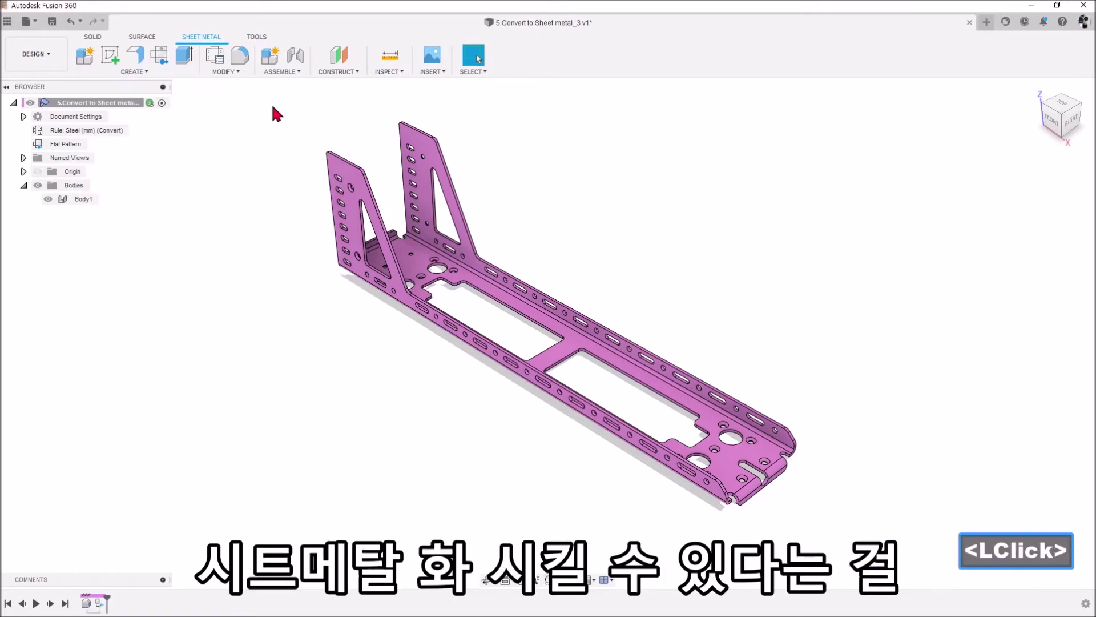
left_click(222, 70)
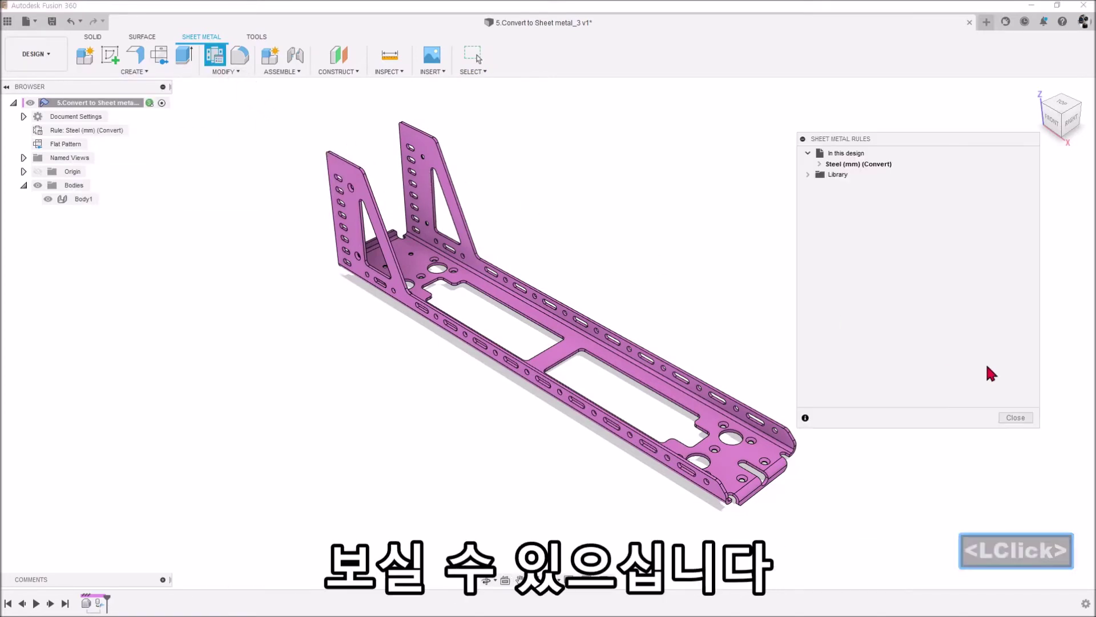
left_click(1016, 417)
Unfold all bends of the bracket, keeping the tall rear side flange's inner face stationary.
left_click(225, 71)
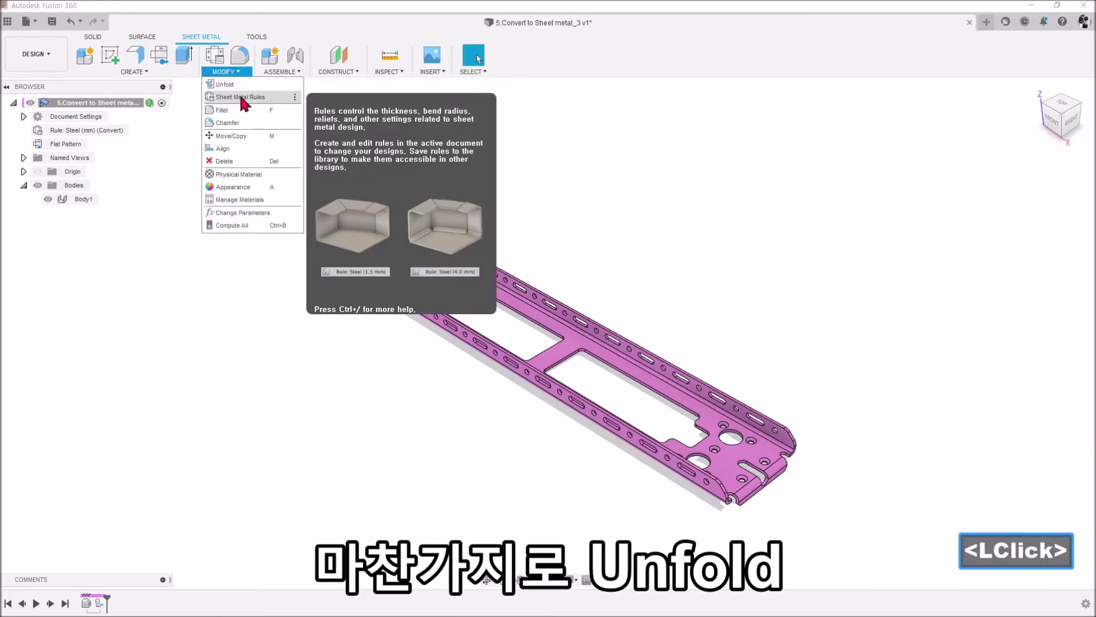
left_click(225, 84)
left_click(421, 189)
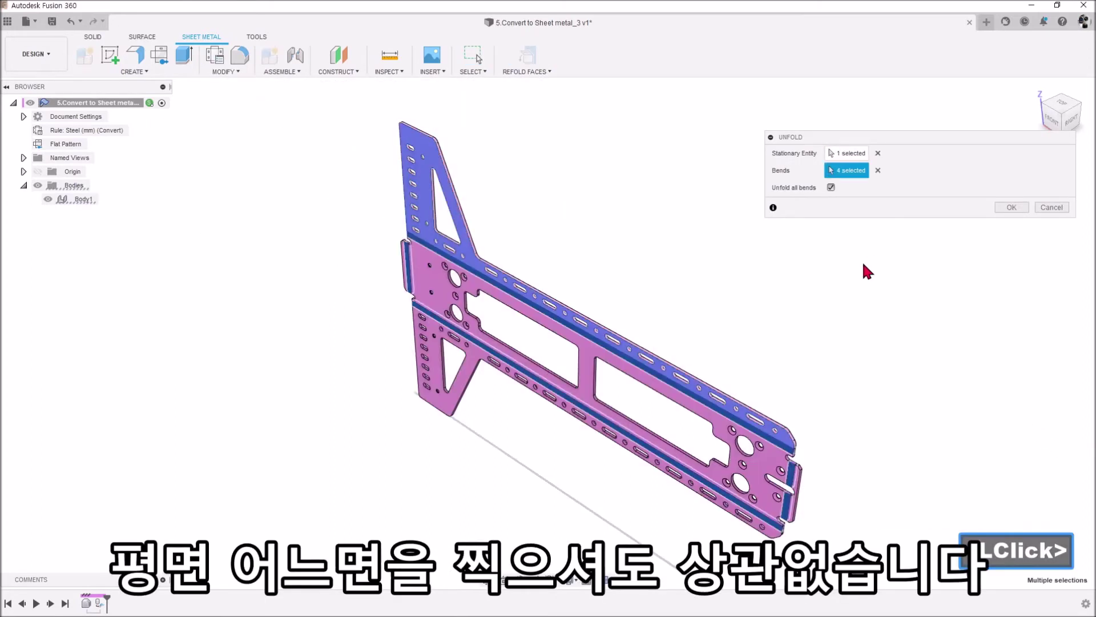
left_click(1012, 207)
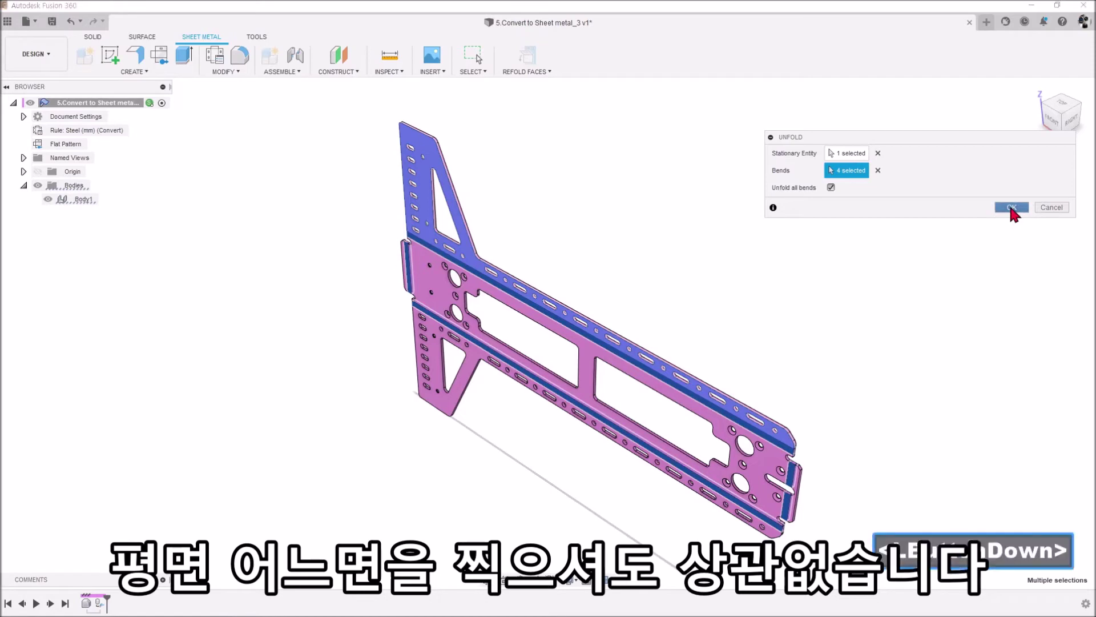
View the unfolded bracket face-on, refold its faces and restore the home view.
middle_click_drag(501, 462, 555, 403, "shift")
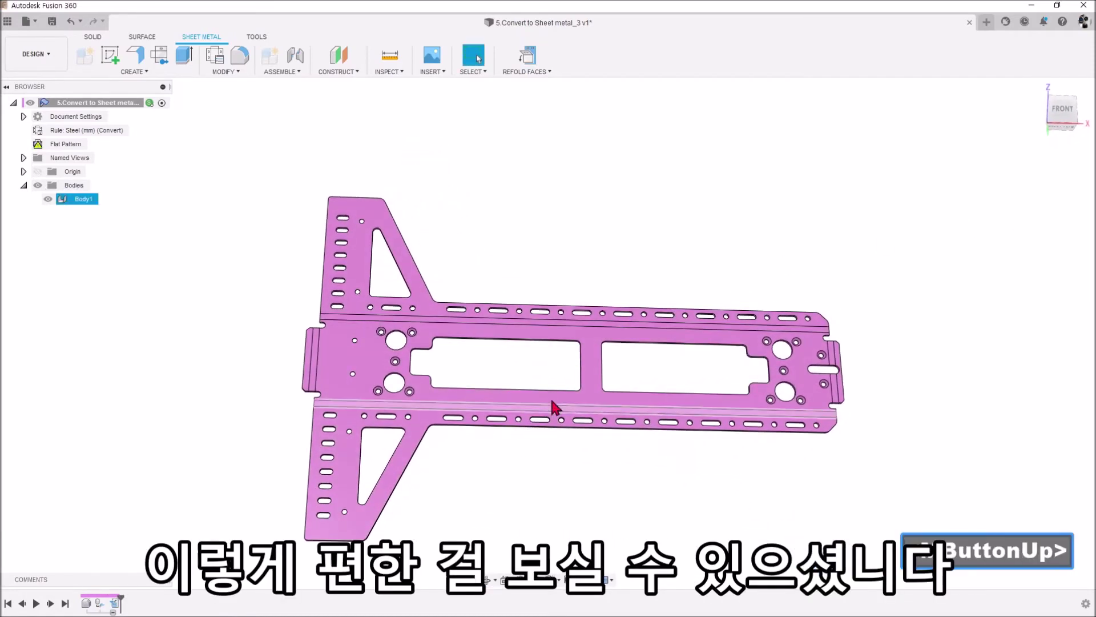
left_click(525, 55)
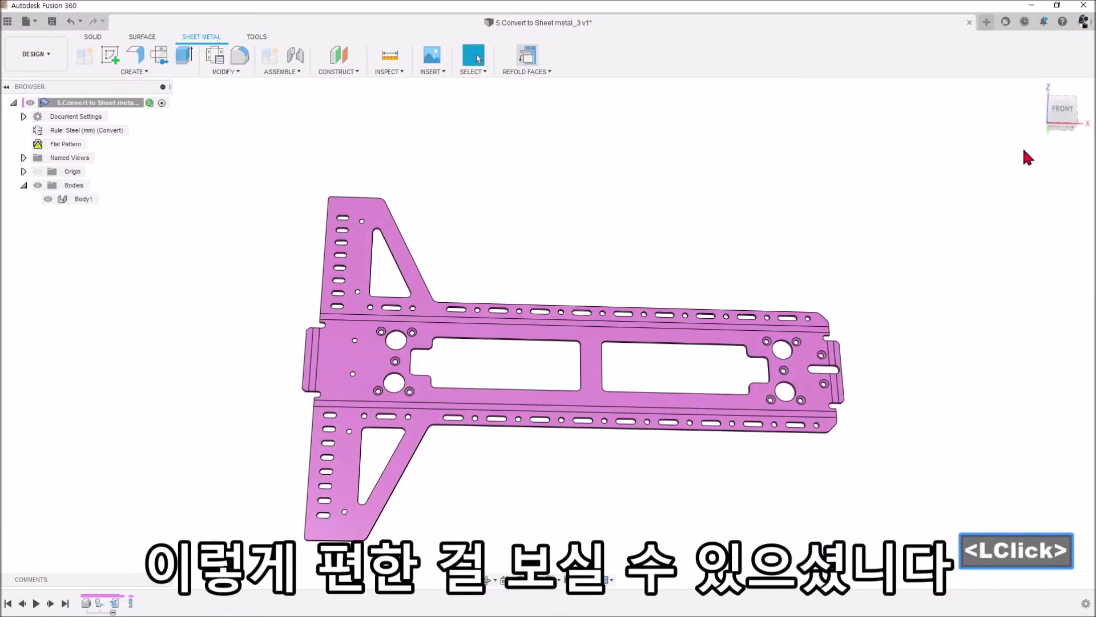
left_click(1050, 96)
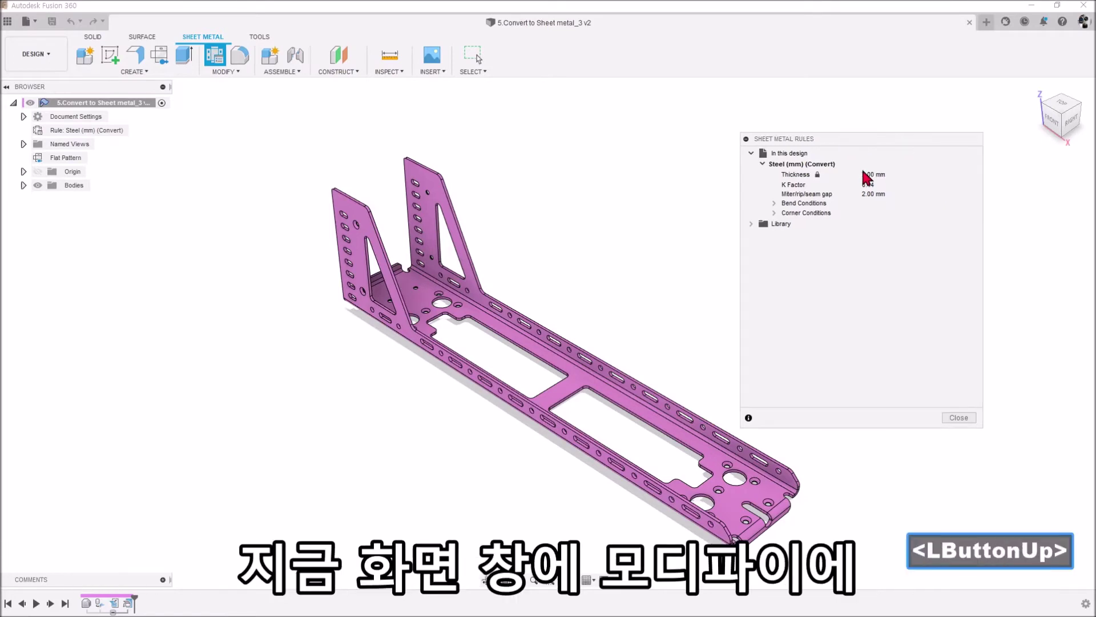
Examine the thickness, K factor and gap settings of the design's Steel (mm) (Convert) rule.
left_click(1015, 417)
left_click(240, 71)
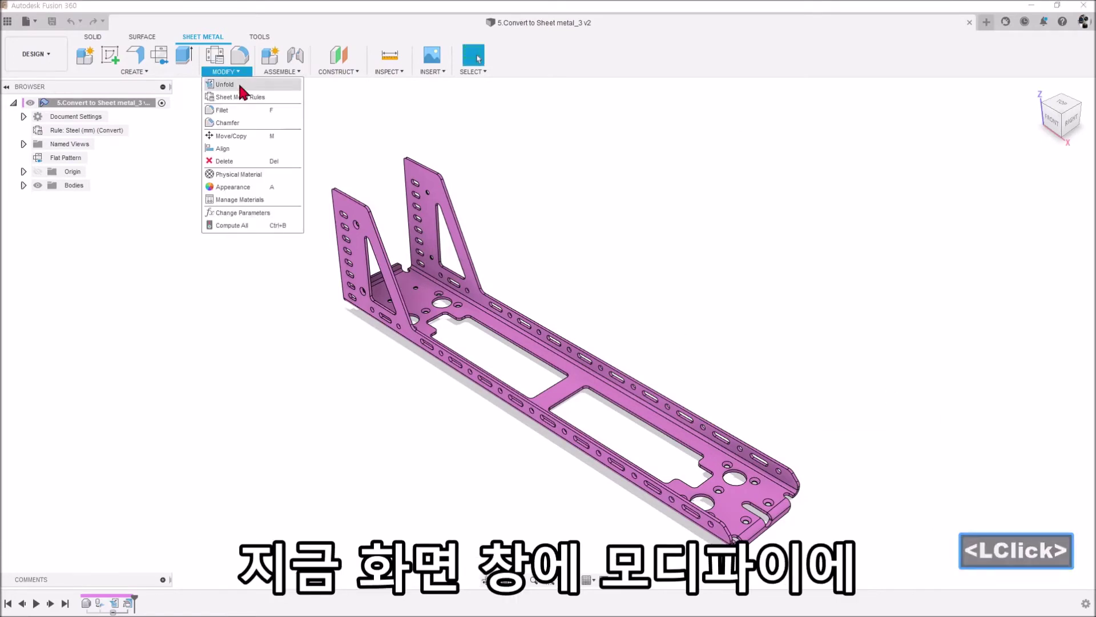
left_click(246, 98)
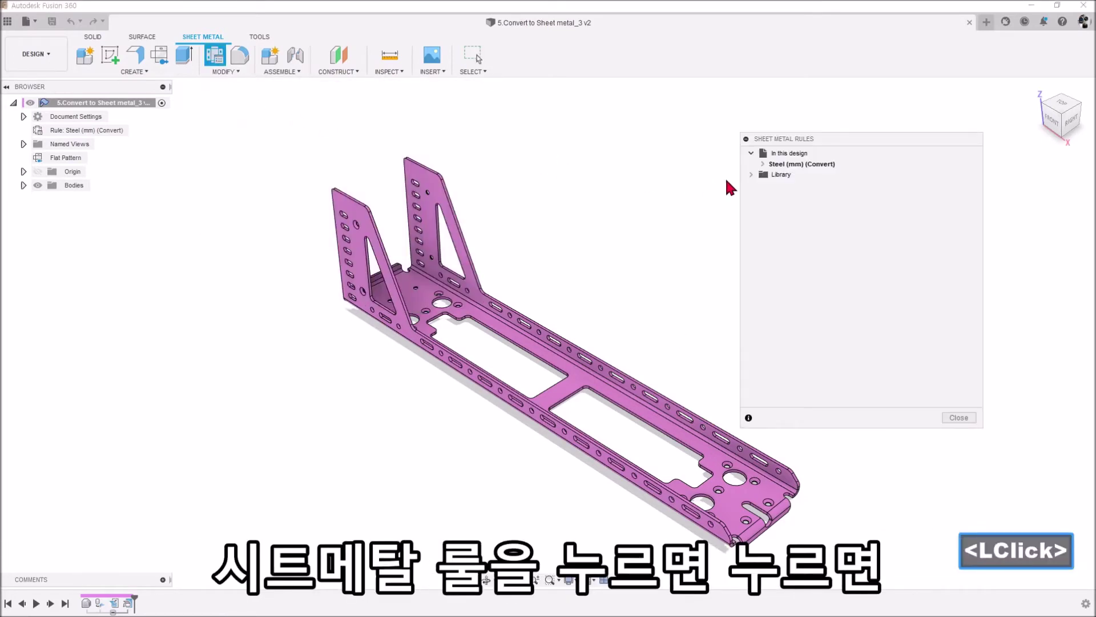
left_click(763, 164)
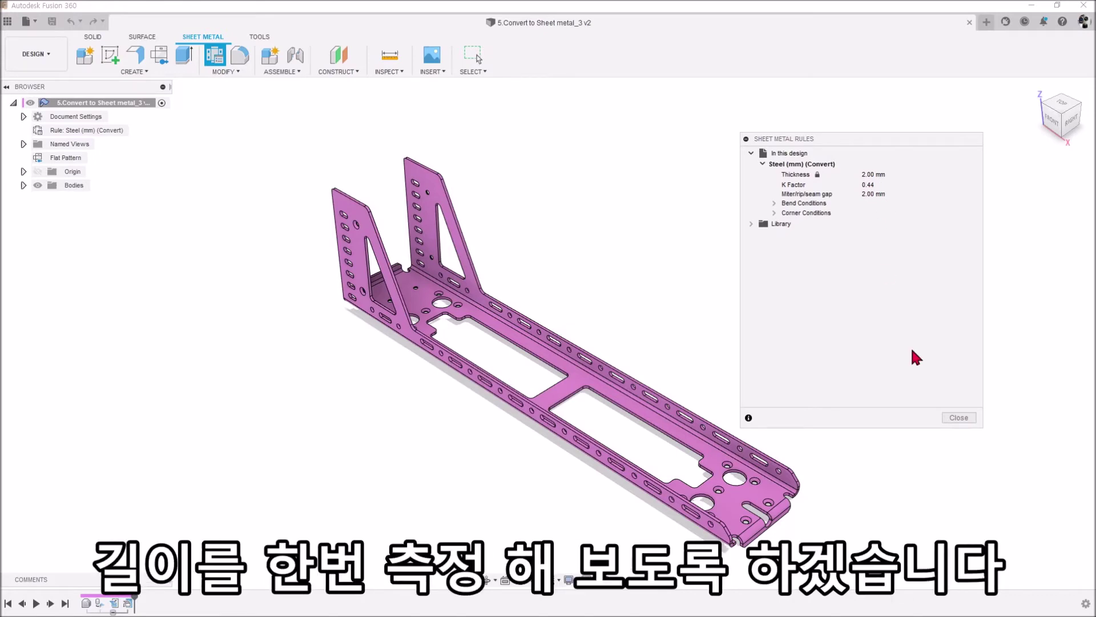
left_click(950, 421)
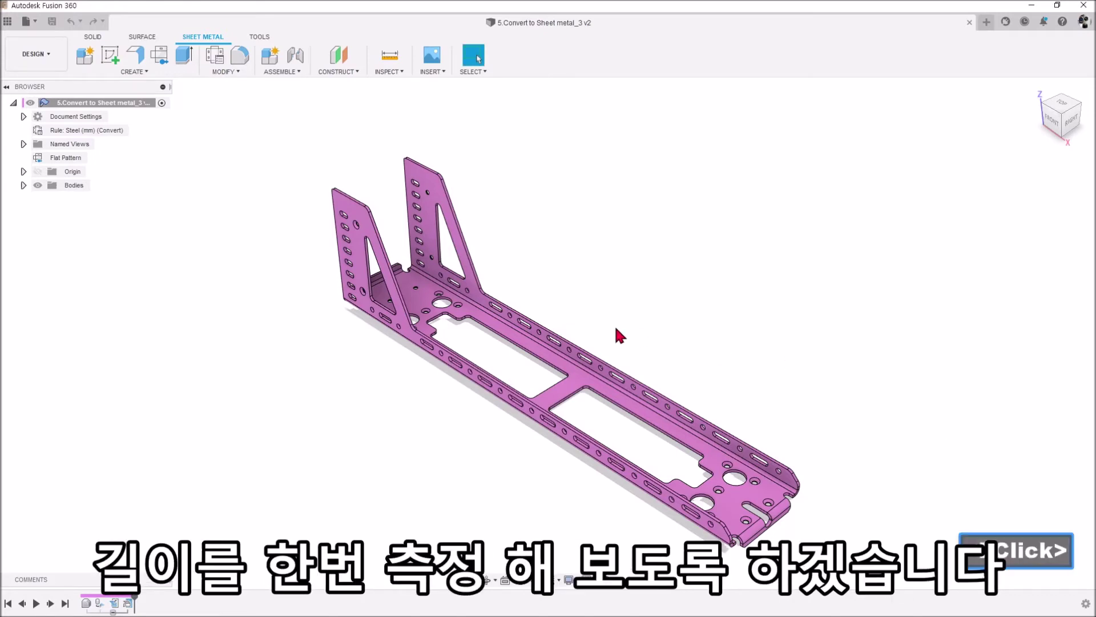
Activate the bracket's existing flat pattern, using the inner base face as the stationary face.
scroll(617, 328, "down", 2)
left_click(137, 71)
left_click(121, 225)
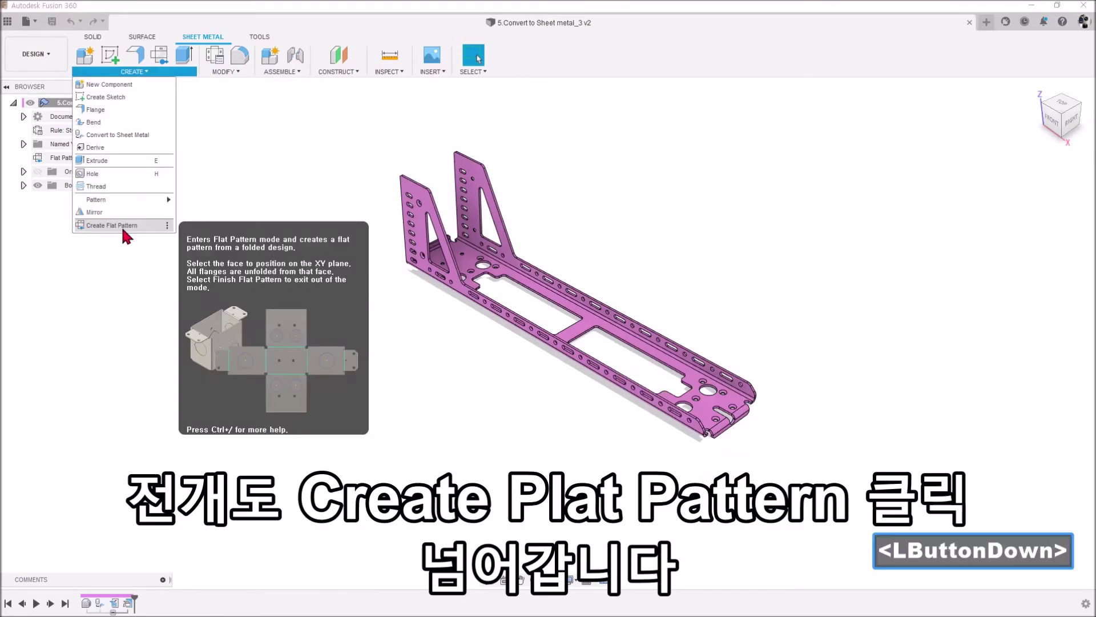
scroll(440, 242, "up", 4)
left_click(440, 242)
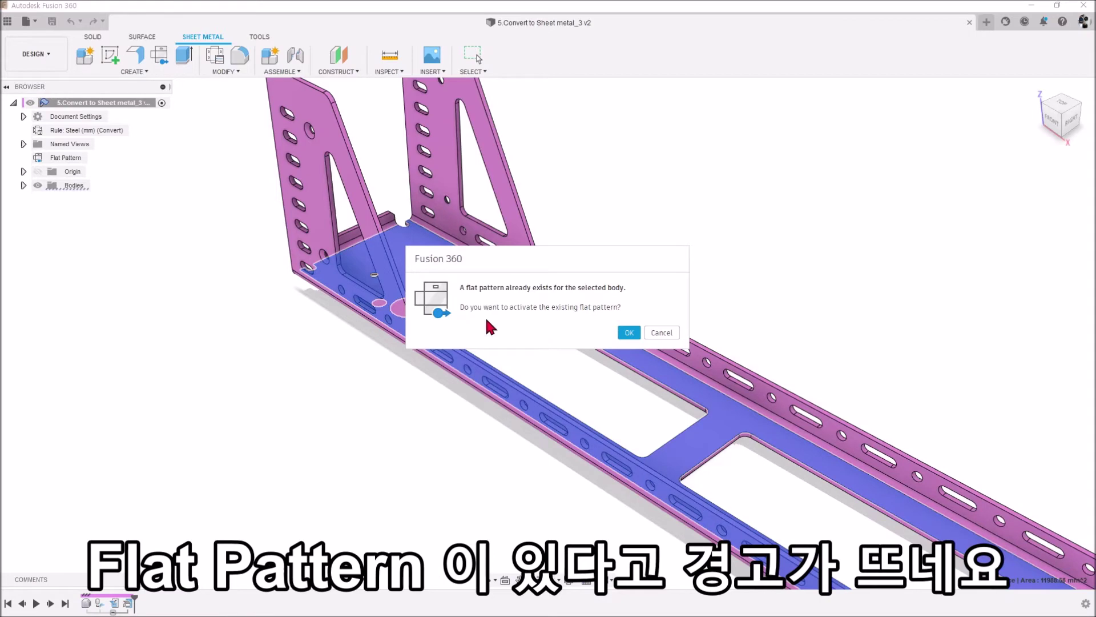
left_click(651, 334)
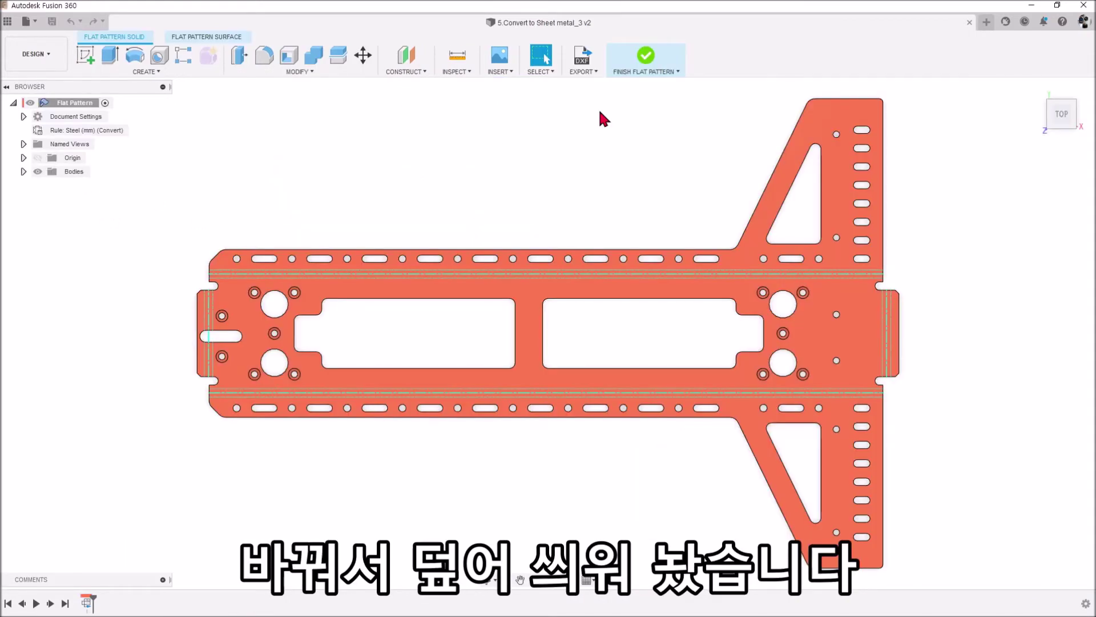
Measure the distance between the two long outer edges of the flat pattern's narrow section.
left_click(456, 55)
scroll(297, 217, "up", 4)
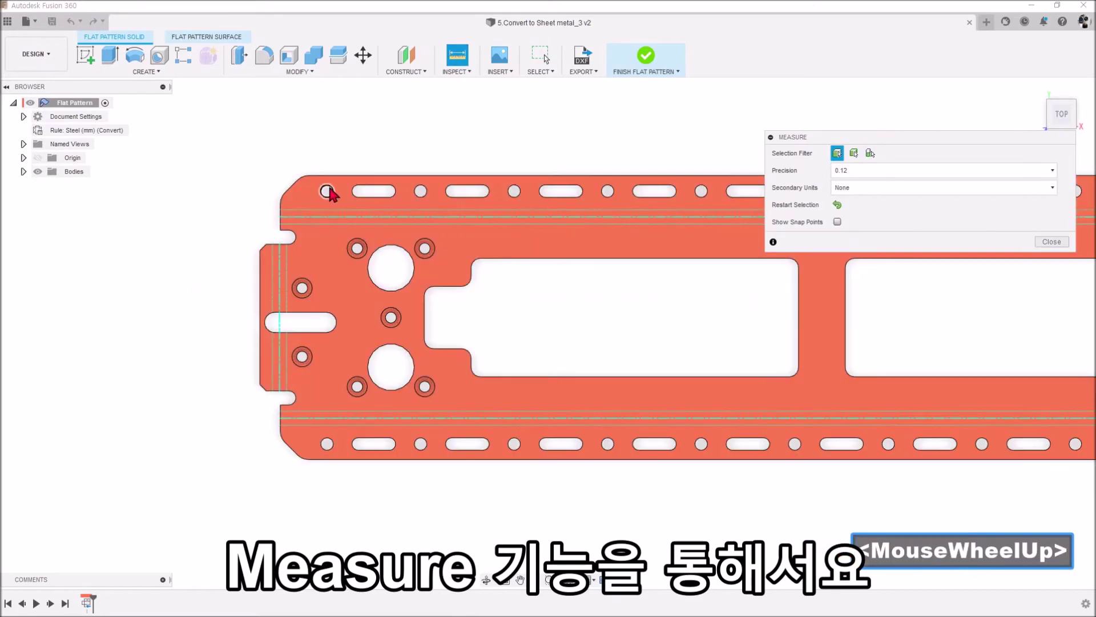
left_click(331, 176)
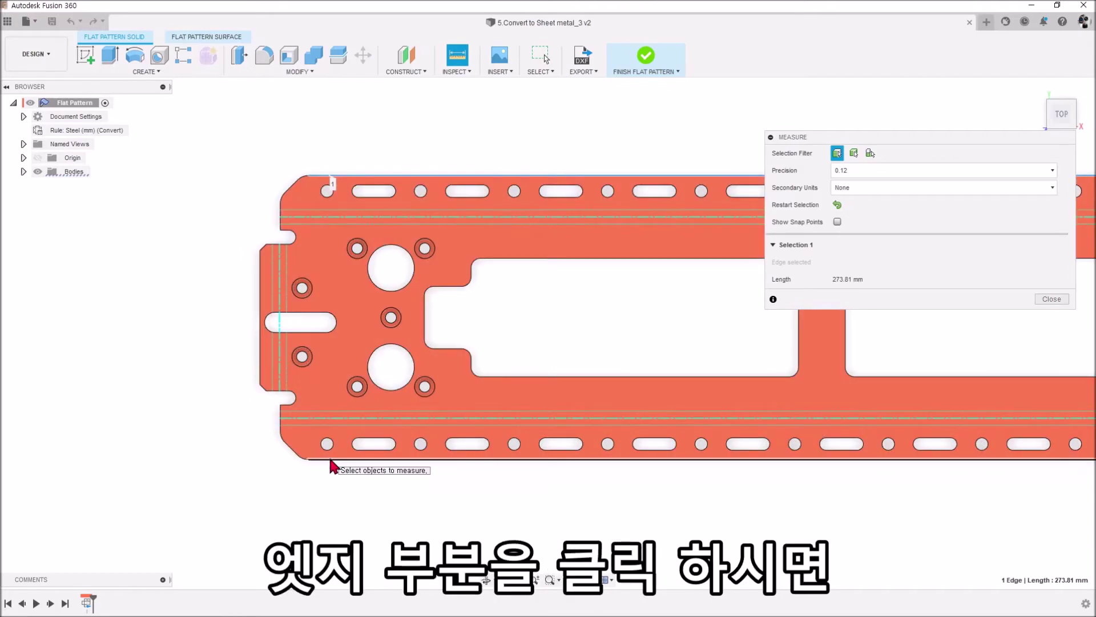
left_click(331, 459)
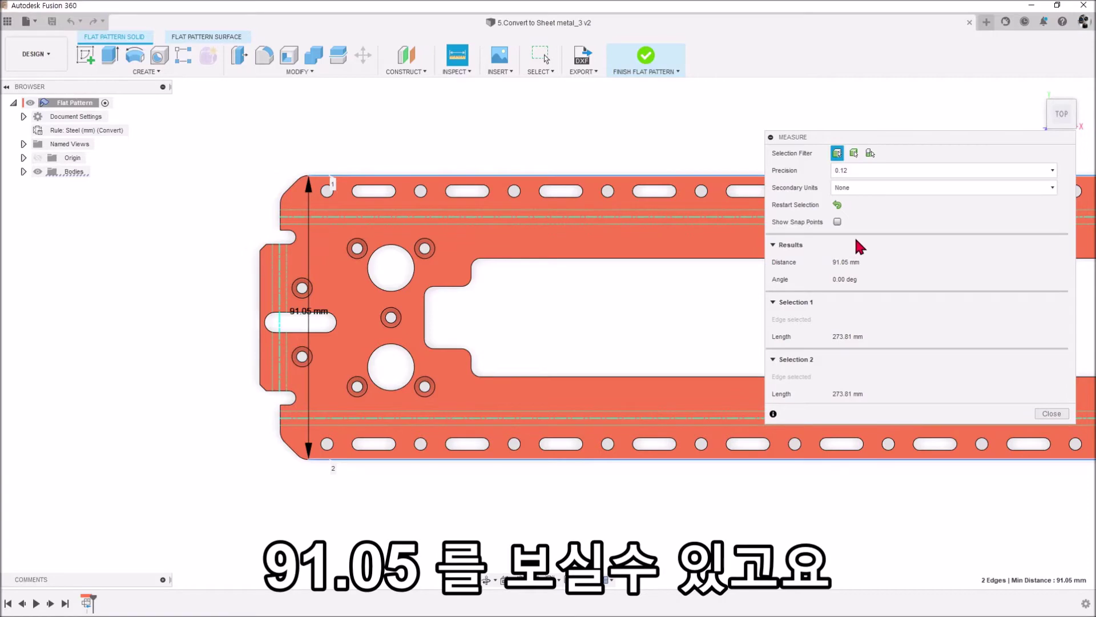
left_click(1048, 417)
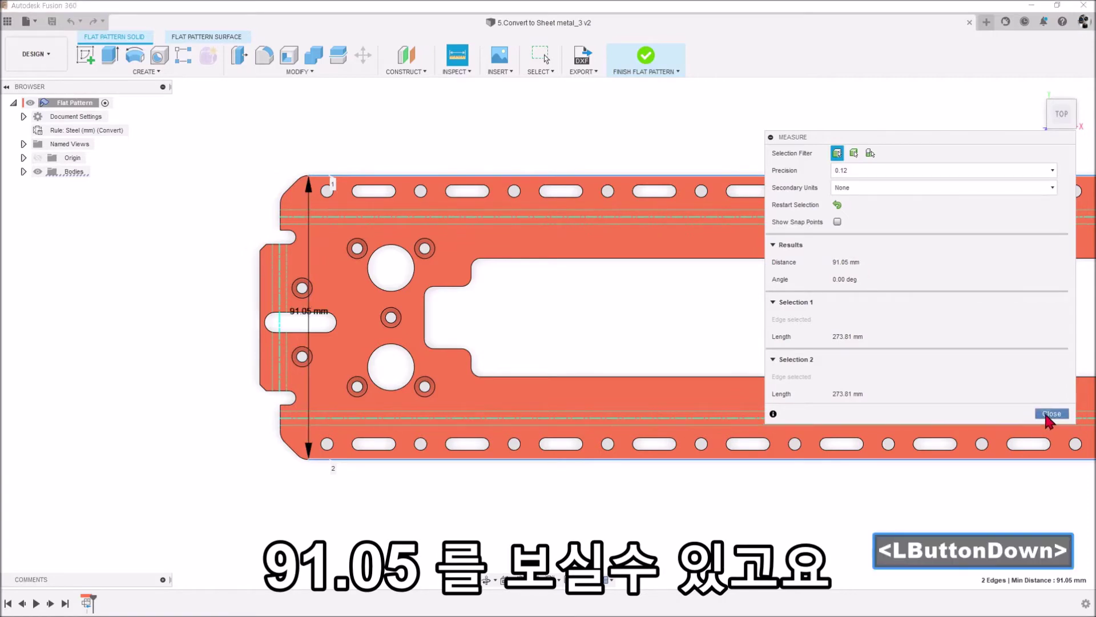
Measure the flat pattern's overall width between the outer end edges of the two triangular flanges.
scroll(773, 166, "up", 3)
scroll(696, 100, "down", 2)
left_click(732, 259)
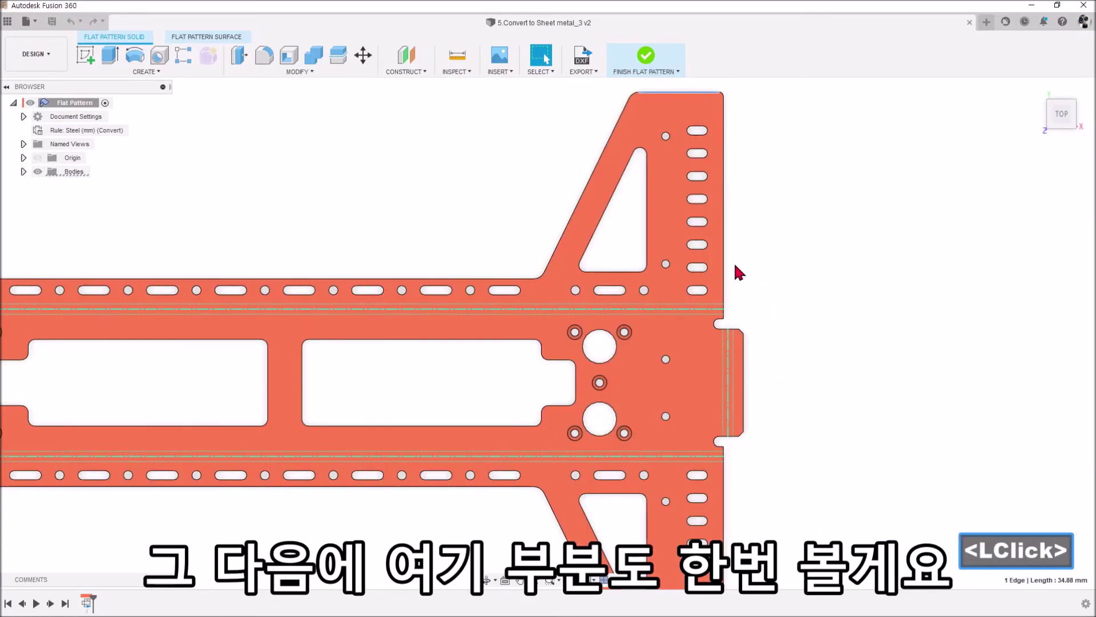
scroll(734, 262, "down", 2)
left_click(697, 149)
left_click(697, 544)
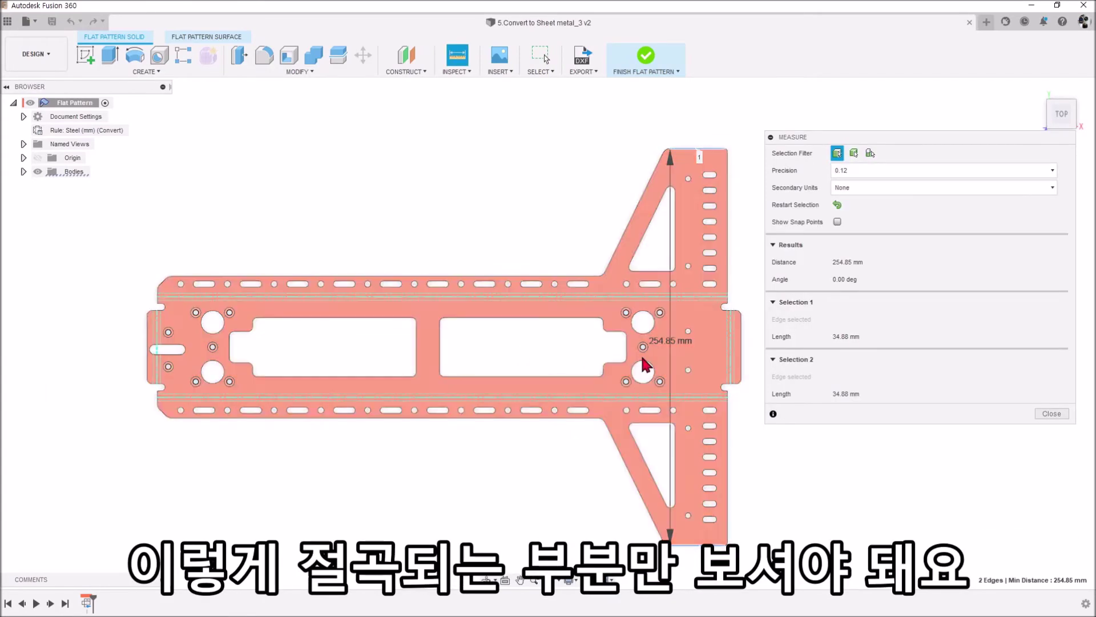
Restart the measurement and measure lengthwise from the narrow end's chamfer corner to the wide end's straight edge.
left_click(730, 174)
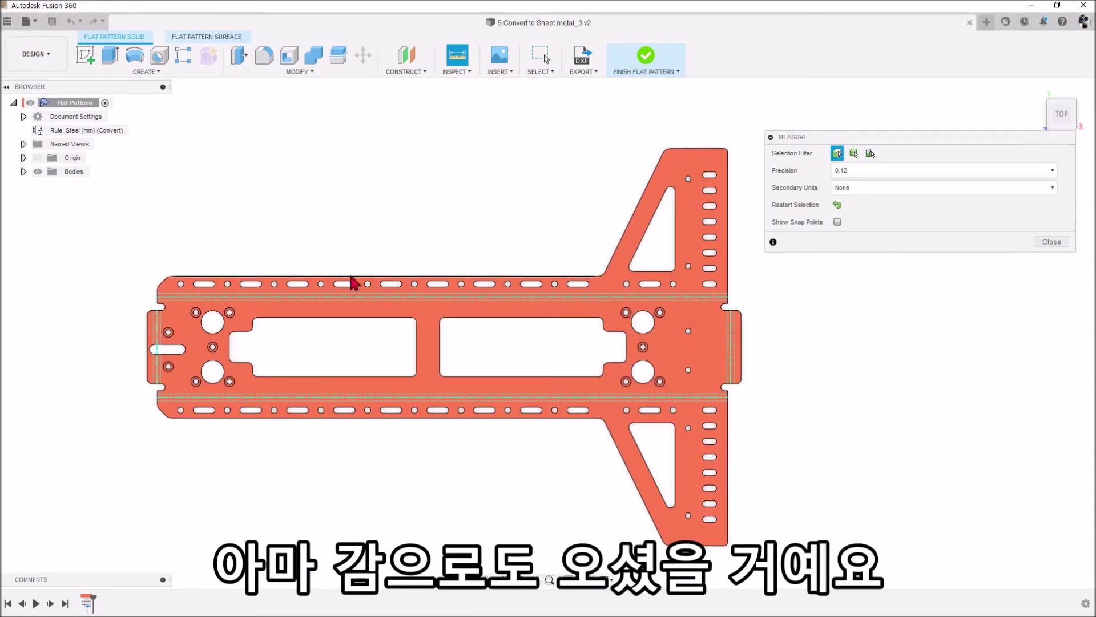
left_click(165, 281)
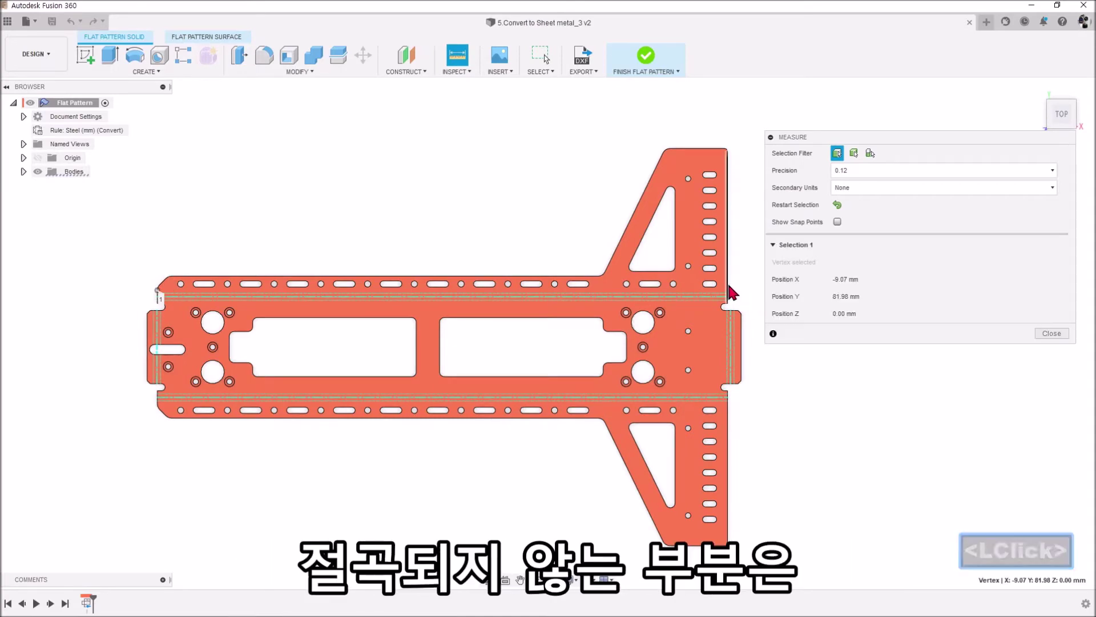
left_click(728, 285)
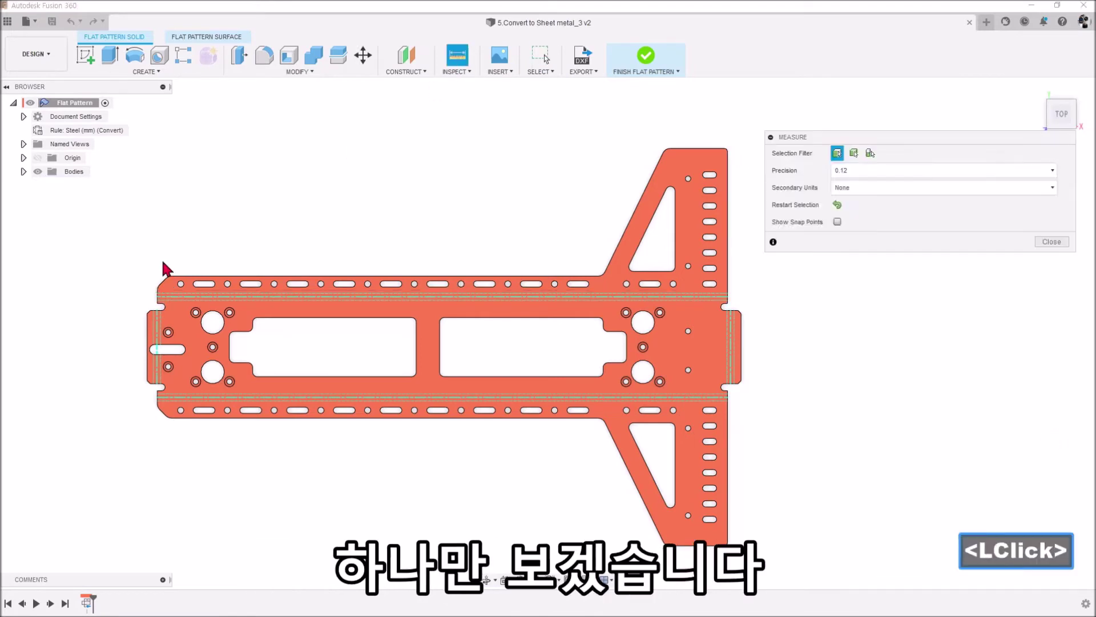
Measure the distance between the triangular flanges' end edges again and finish the flat pattern.
middle_click_drag(167, 269, 599, 220)
scroll(460, 152, "up", 3)
left_click(525, 140)
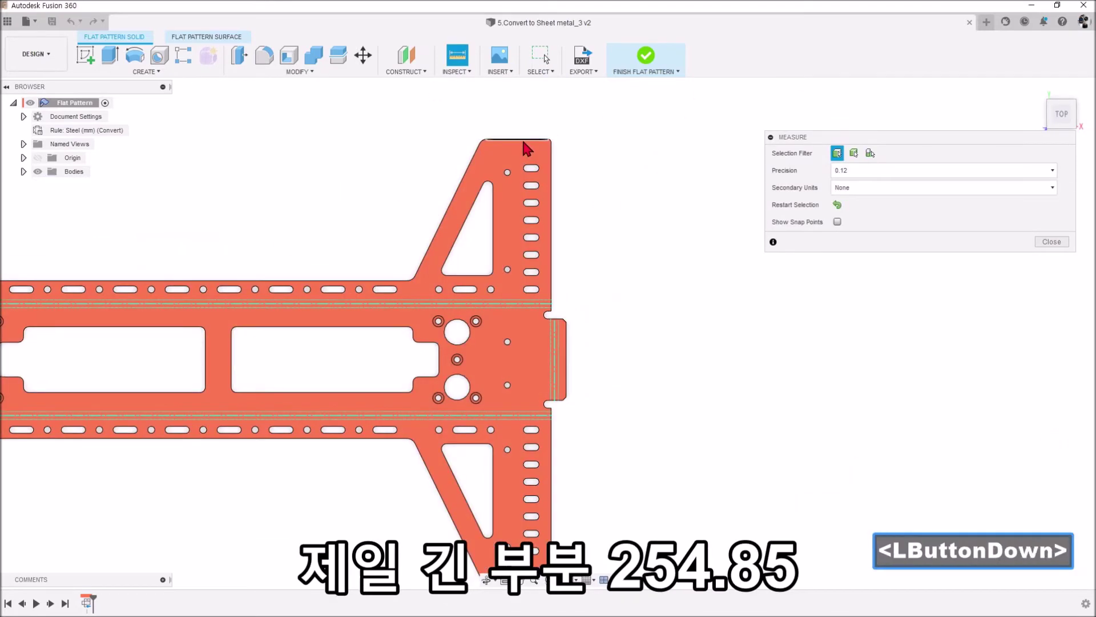
middle_click_drag(607, 472, 625, 387)
left_click(537, 493)
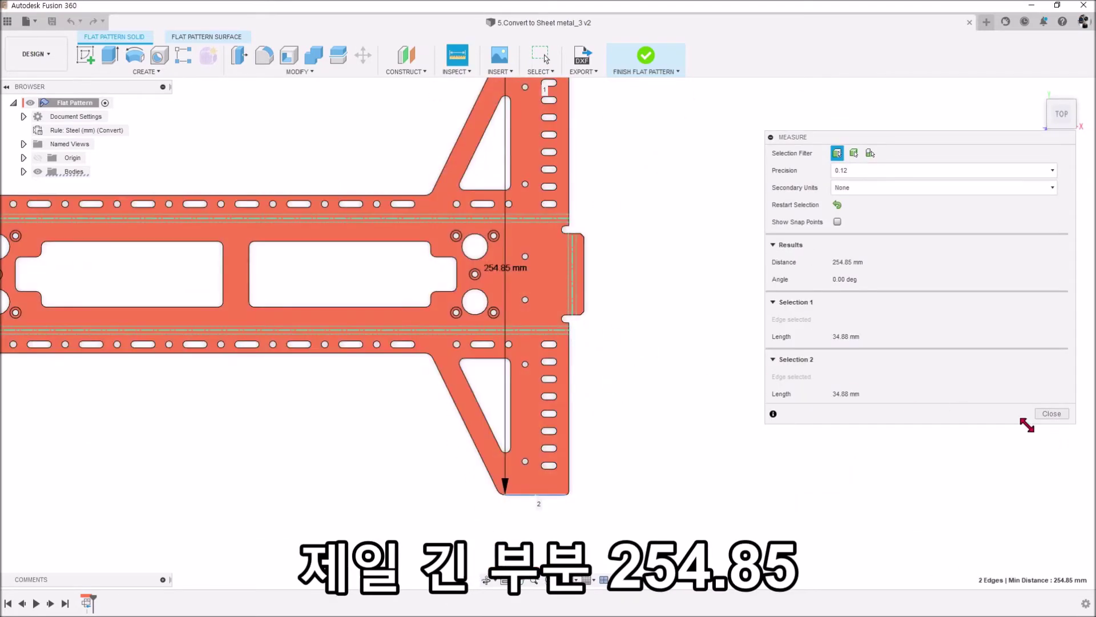
left_click(1052, 413)
left_click(646, 56)
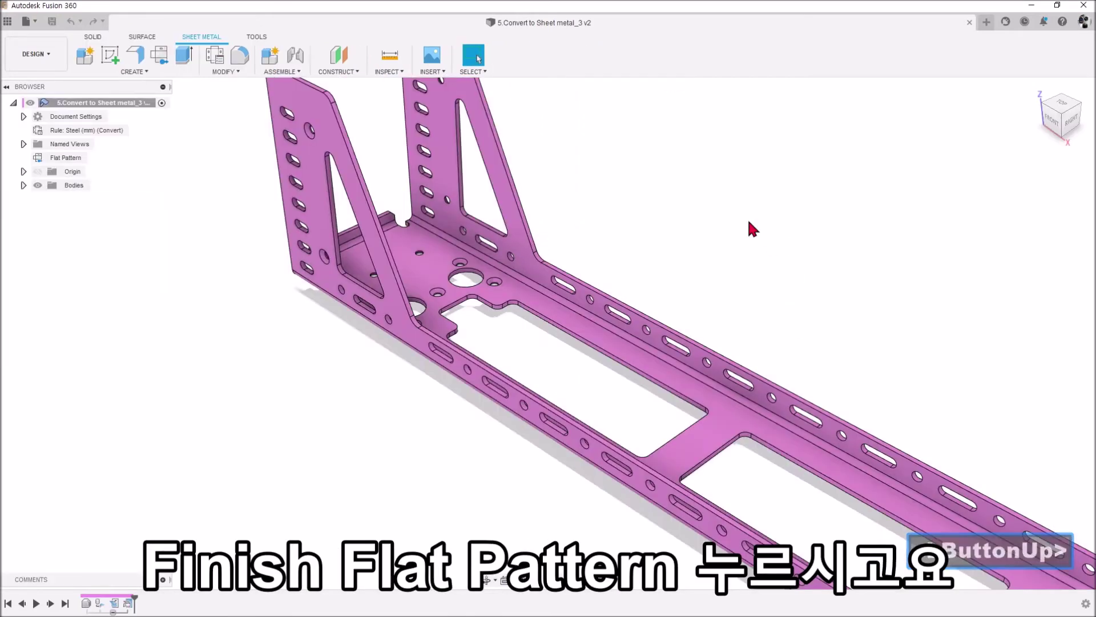
scroll(747, 213, "down", 3)
middle_click_drag(744, 207, 567, 209)
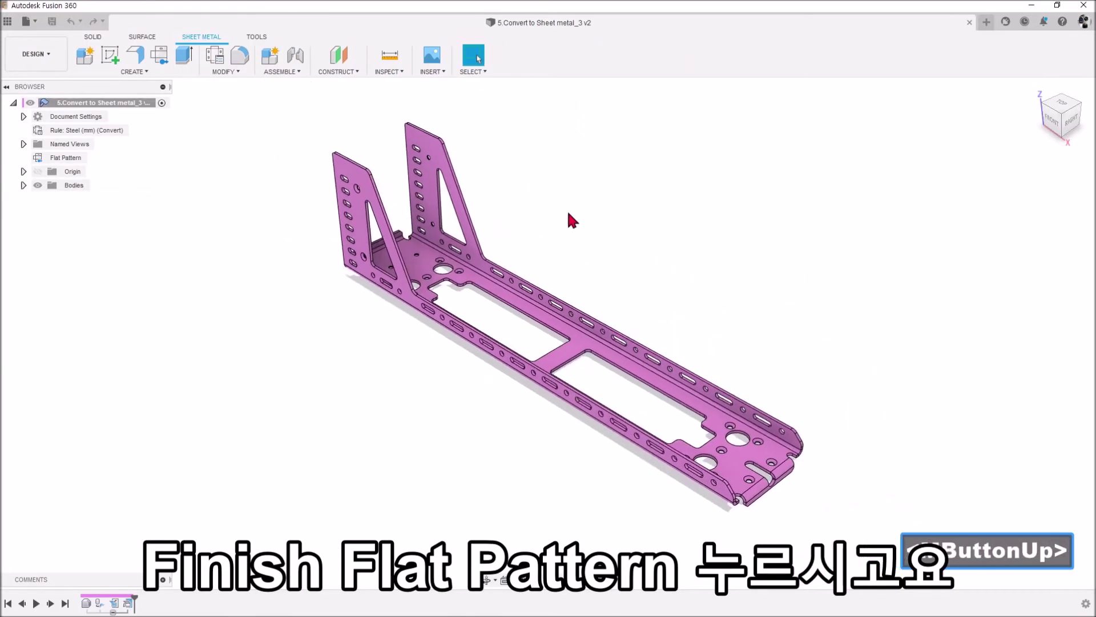
Set the K Factor of the design's Steel (mm) (Convert) sheet metal rule to 0.4.
left_click(222, 71)
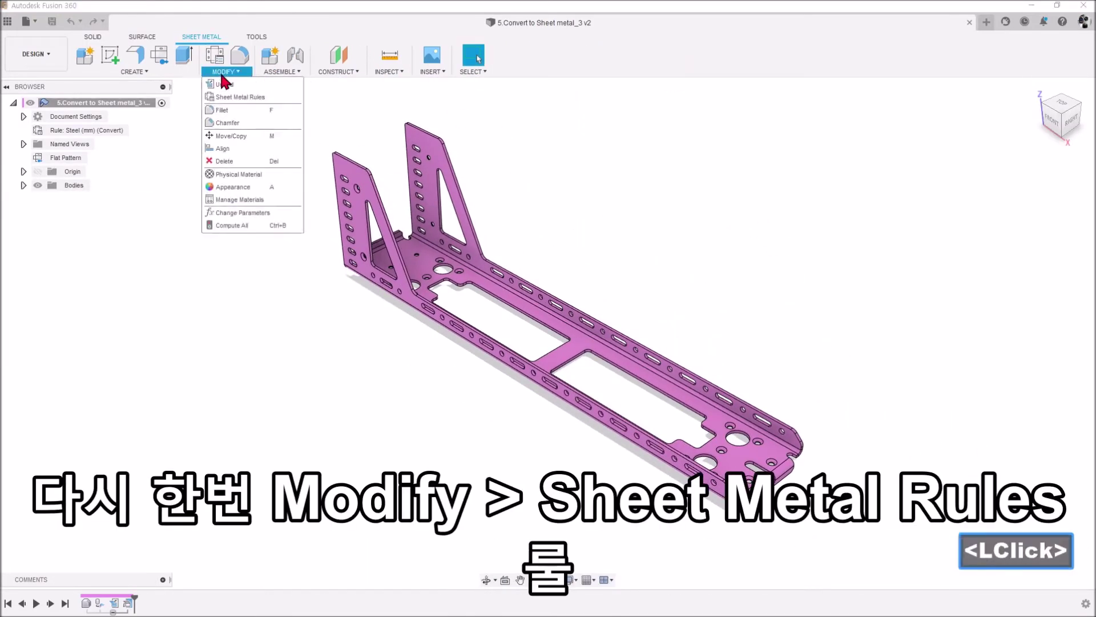
left_click(254, 98)
left_click(766, 164)
left_click(841, 164)
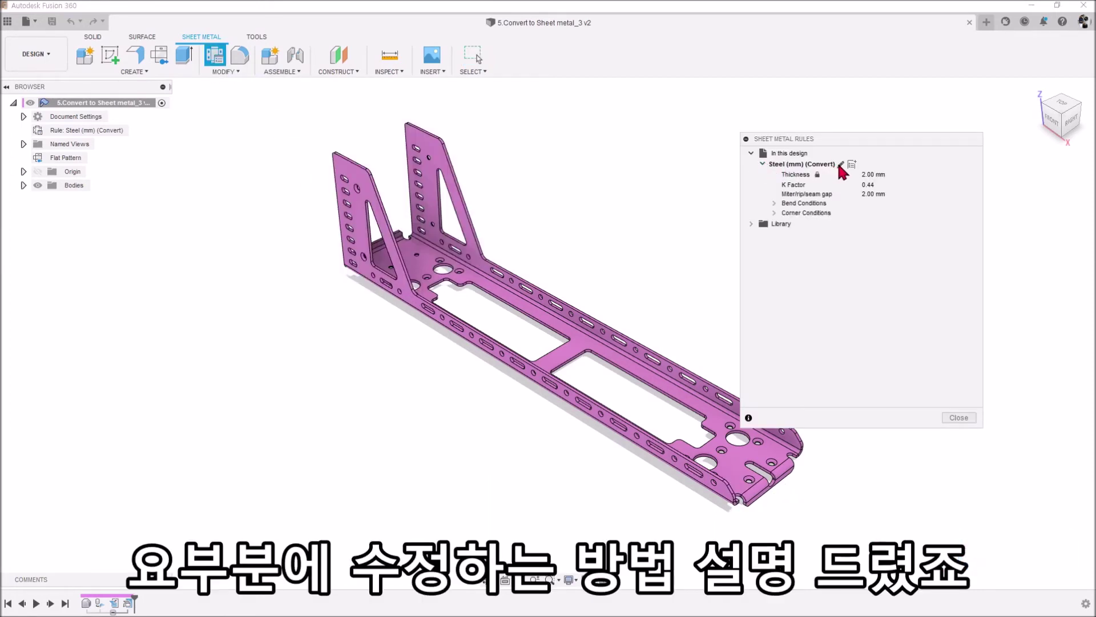
left_click(593, 251)
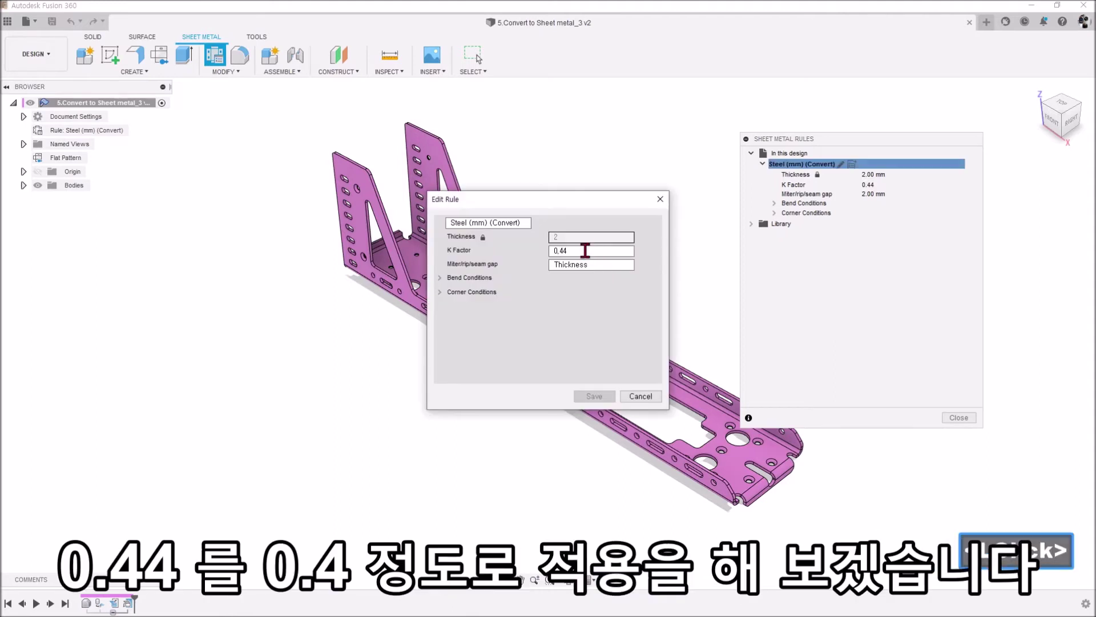
key("BackSpace")
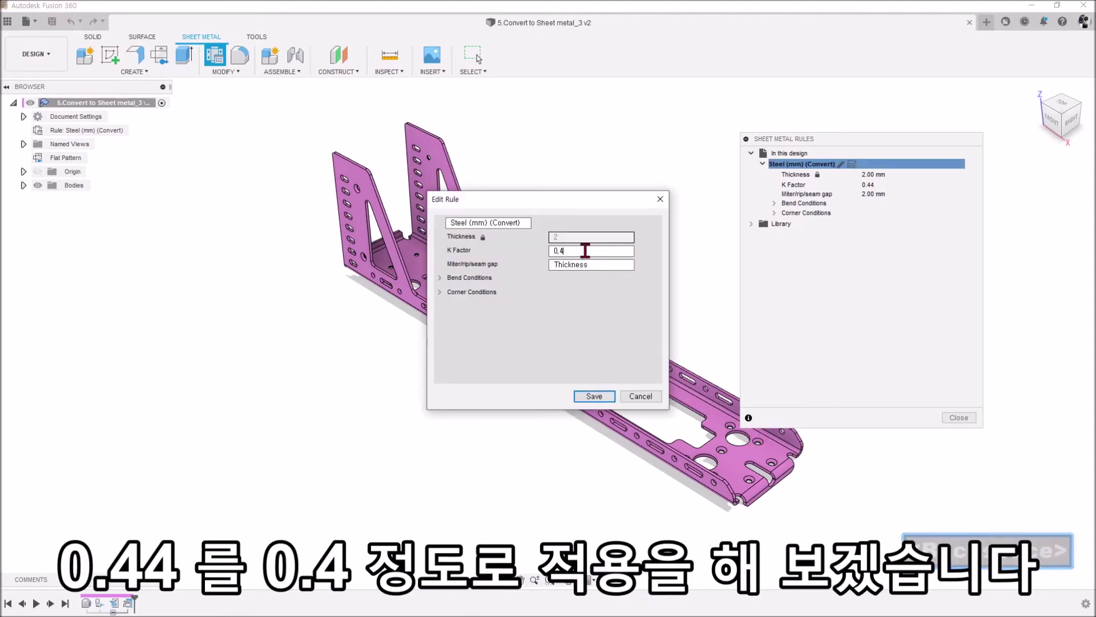
left_click(581, 399)
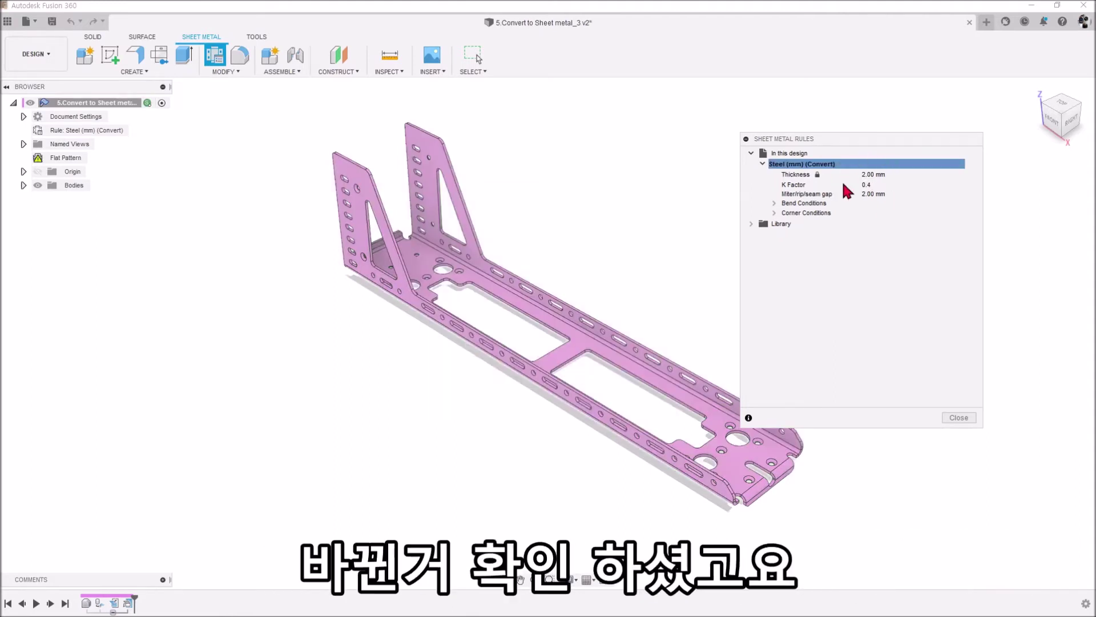
left_click(959, 418)
Reopen the bracket's flat pattern from the inner base face so that it uses the edited rule.
left_click(132, 72)
left_click(604, 350)
left_click(622, 334)
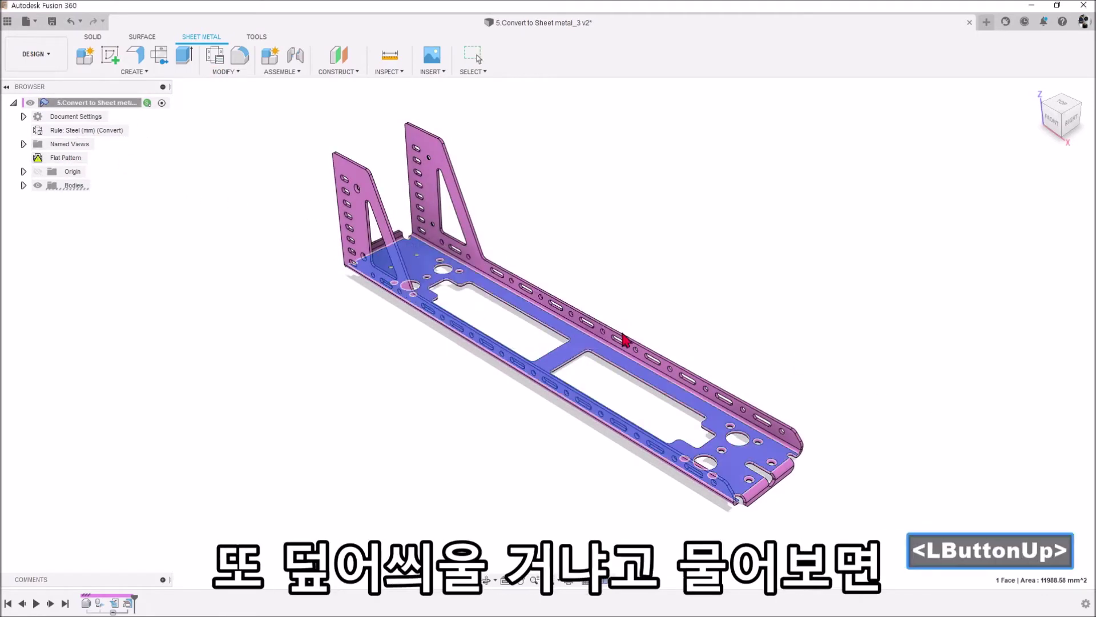
Examine the distance between the triangular flanges' end edges in the updated flat pattern, and finish the flat pattern.
scroll(742, 296, "down", 2)
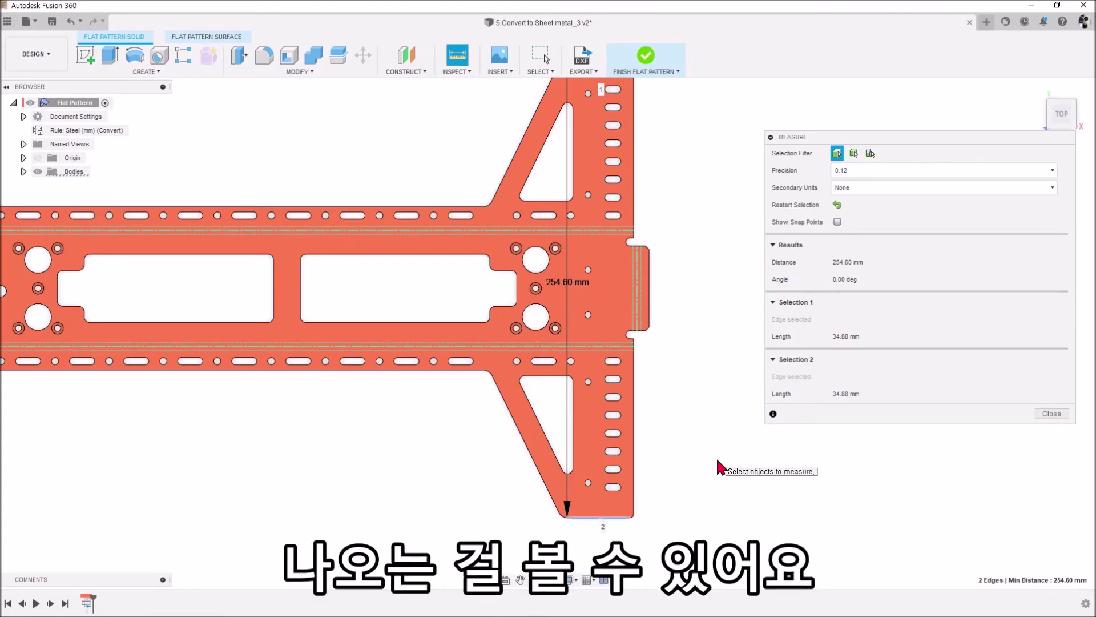
scroll(708, 440, "down", 1)
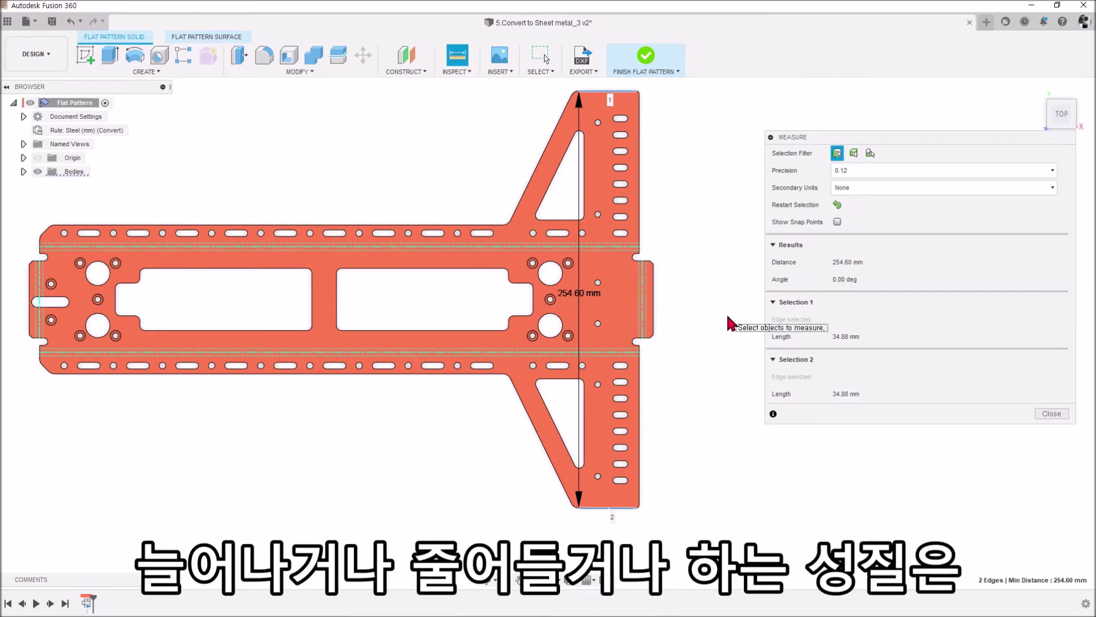
middle_click_drag(705, 321, 721, 337)
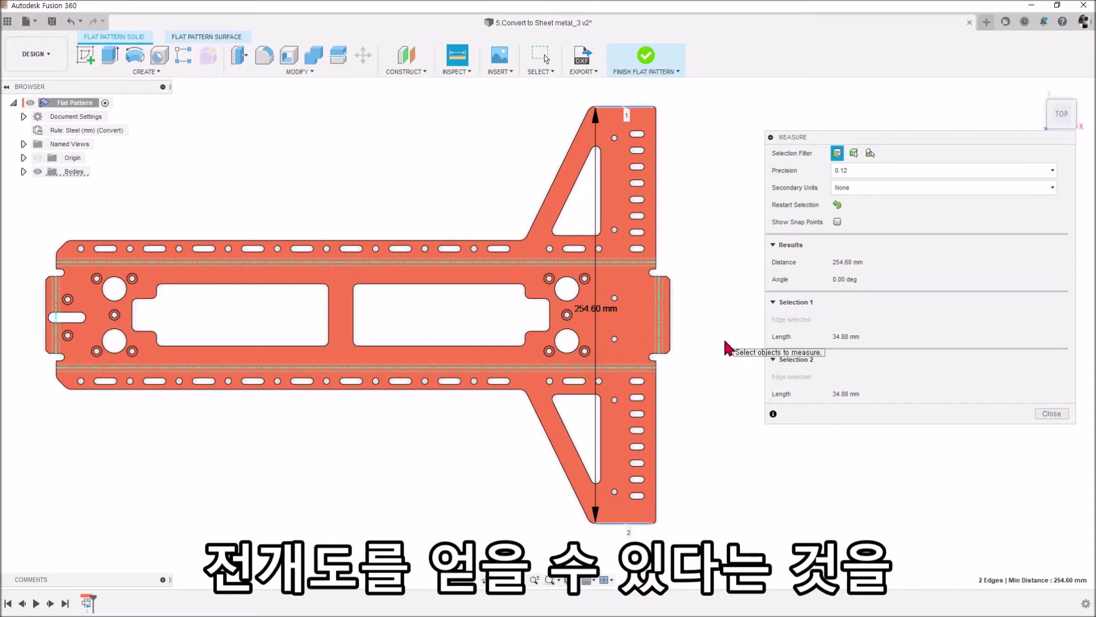
left_click(1039, 415)
scroll(813, 270, "down", 2)
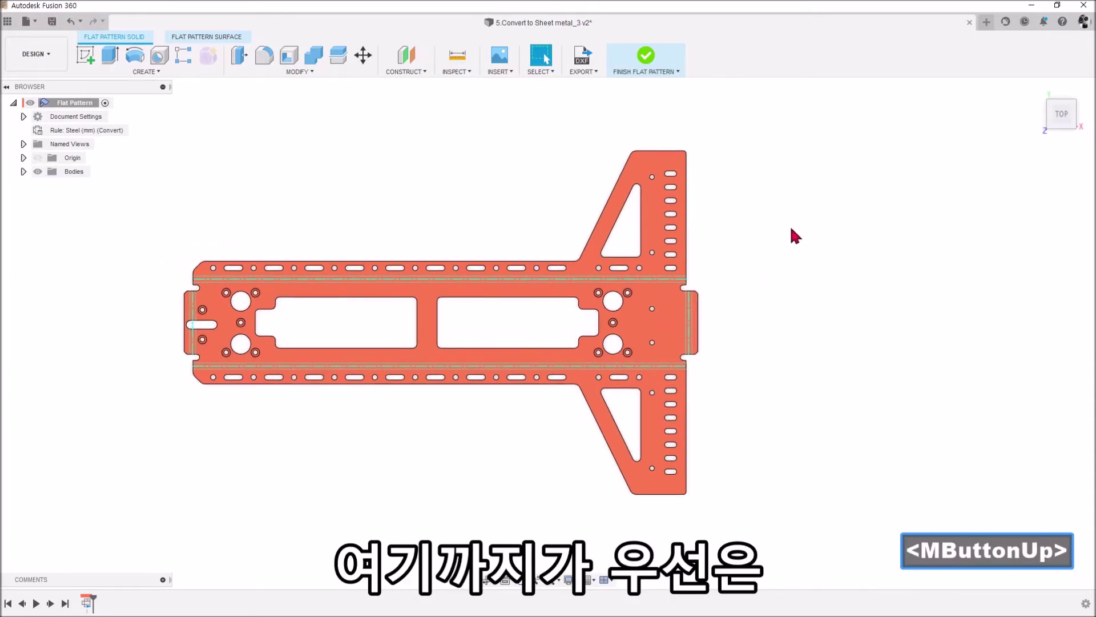
left_click(648, 52)
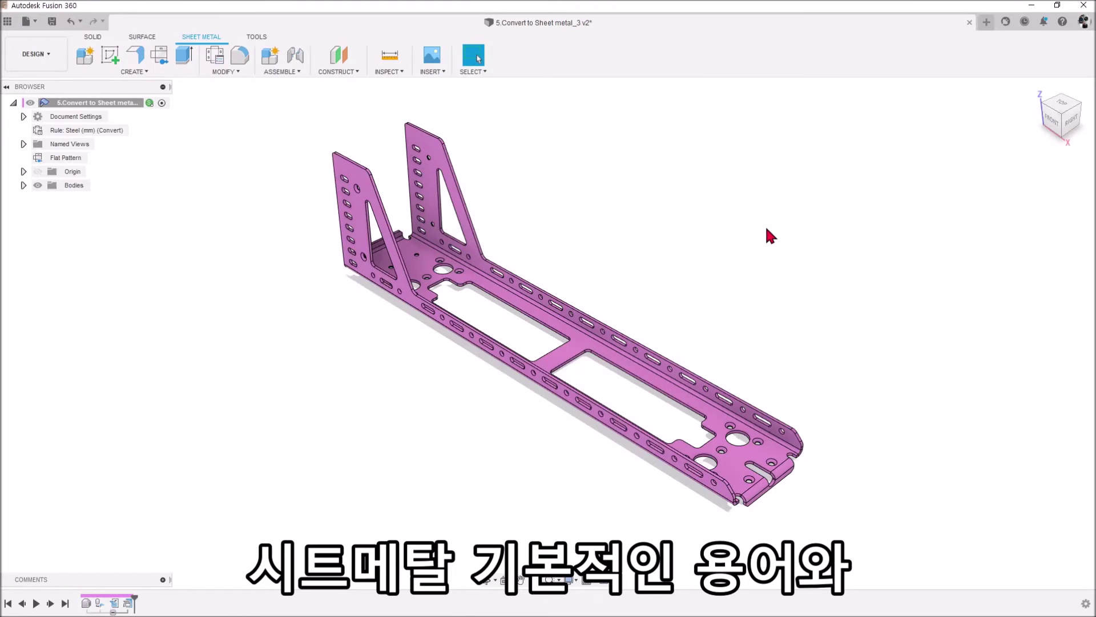
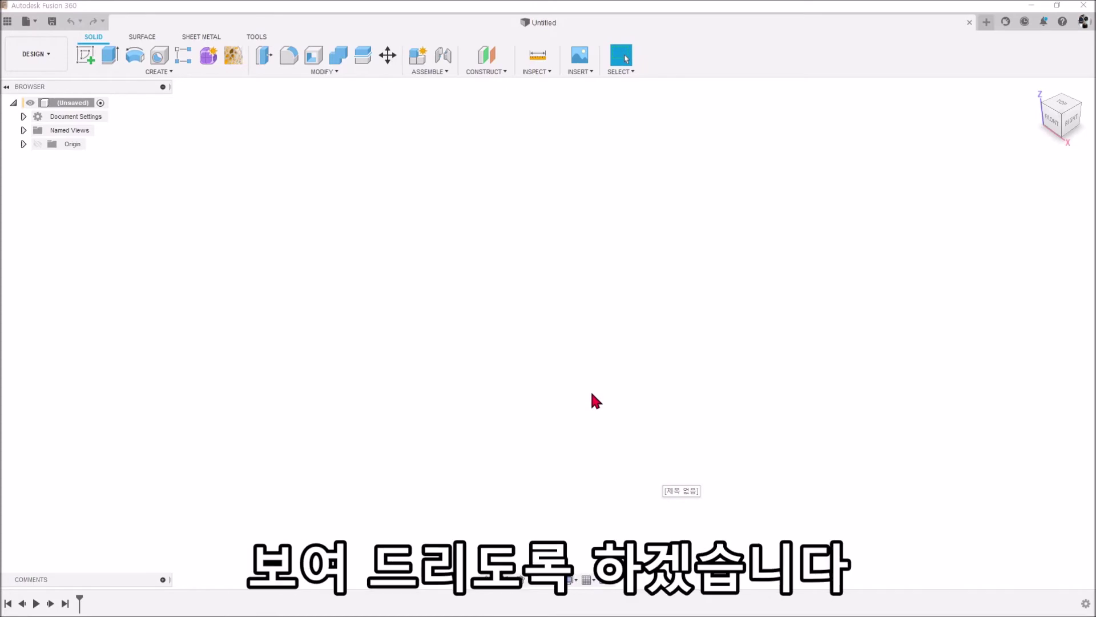
Sketch on the right-side origin plane a vertical line about 120 mm up from the origin and a horizontal line about 100 mm long from its upper end.
left_click(85, 54)
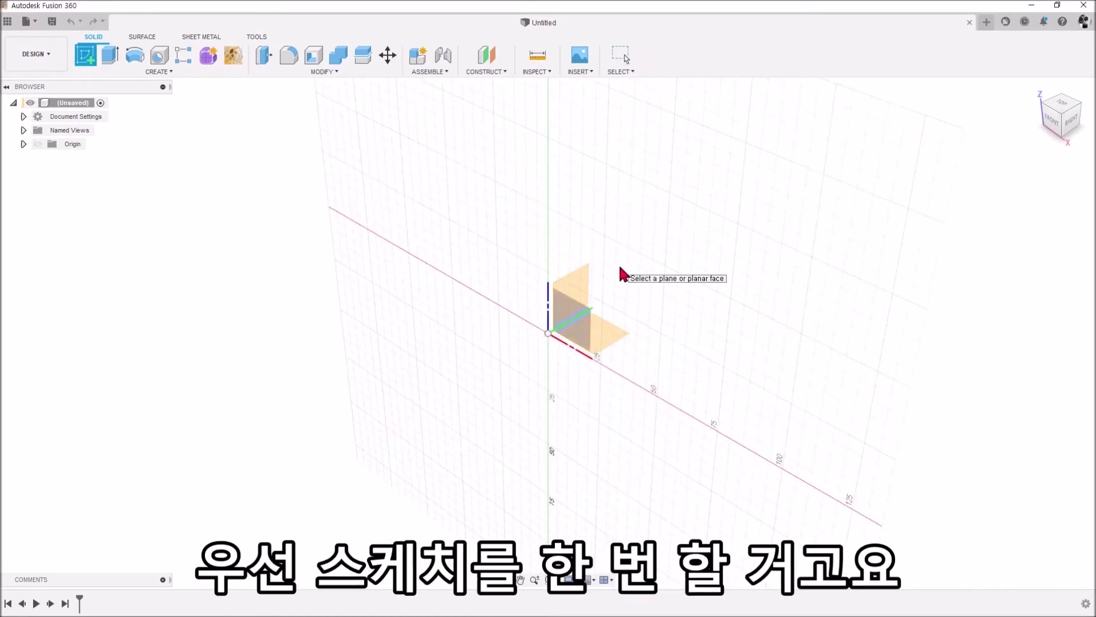
left_click(583, 276)
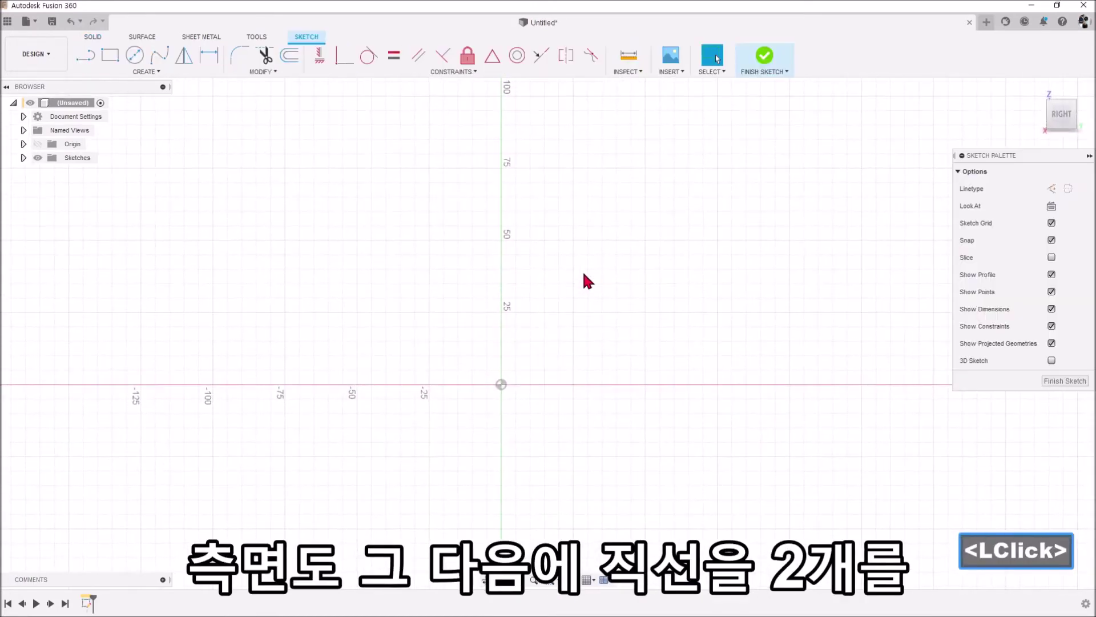
key("l")
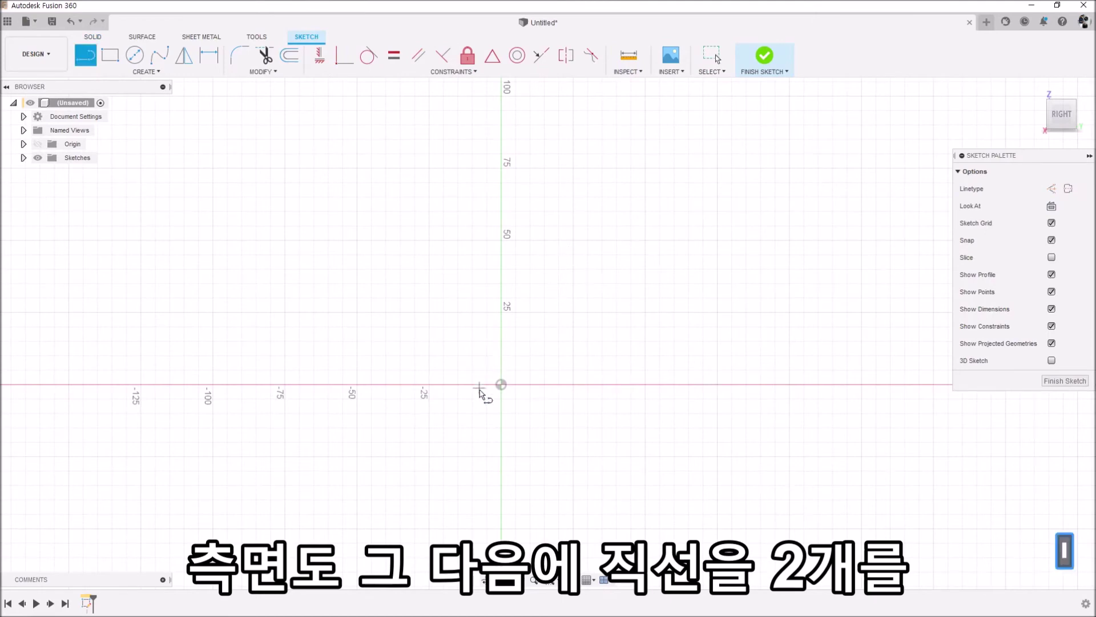
left_click(501, 384)
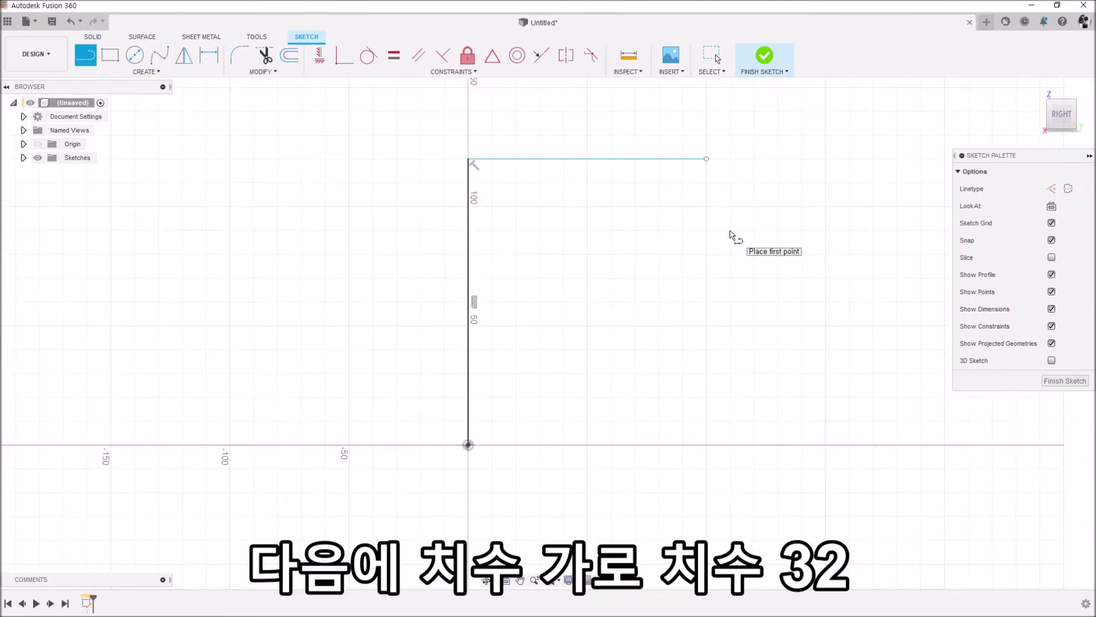
Dimension the horizontal line's length as 32 mm.
key("d")
left_click(656, 159)
left_click(590, 115)
type("32")
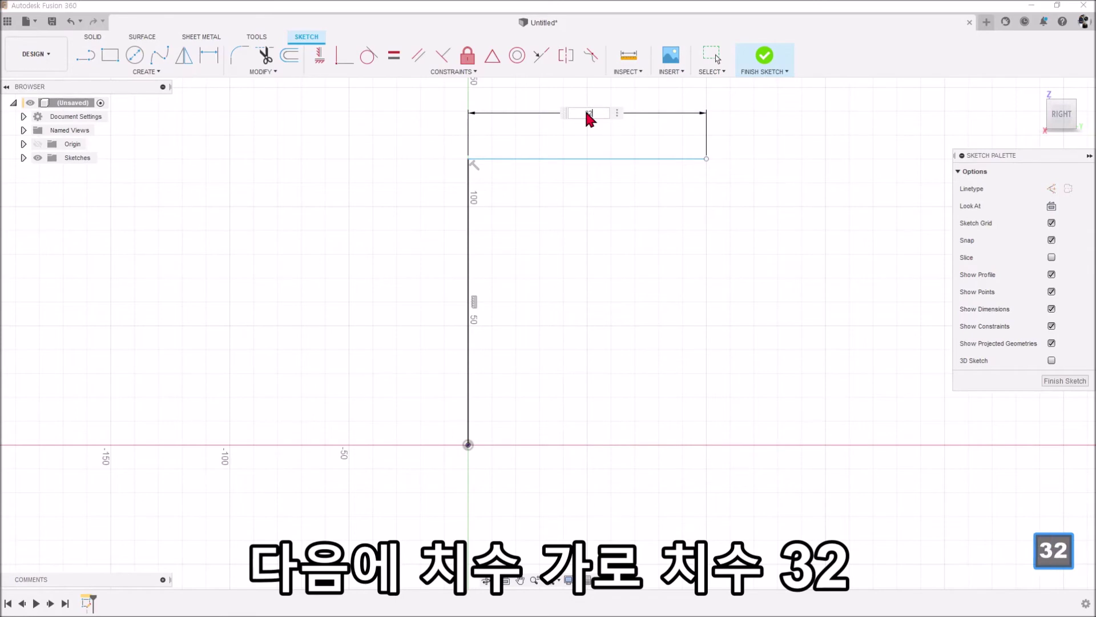
key("Return")
Dimension the vertical line's height as 94.5 mm.
scroll(484, 388, "up", 3)
left_click(457, 352)
double_click(382, 371)
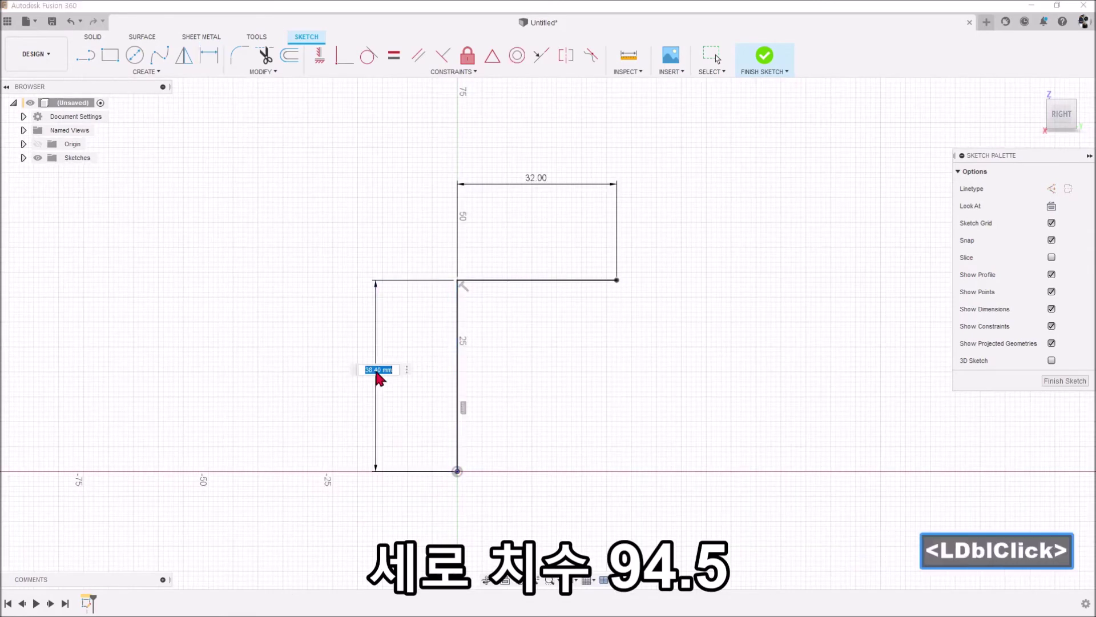
type("94.5")
key("Return")
scroll(377, 434, "down", 3)
middle_click(472, 283)
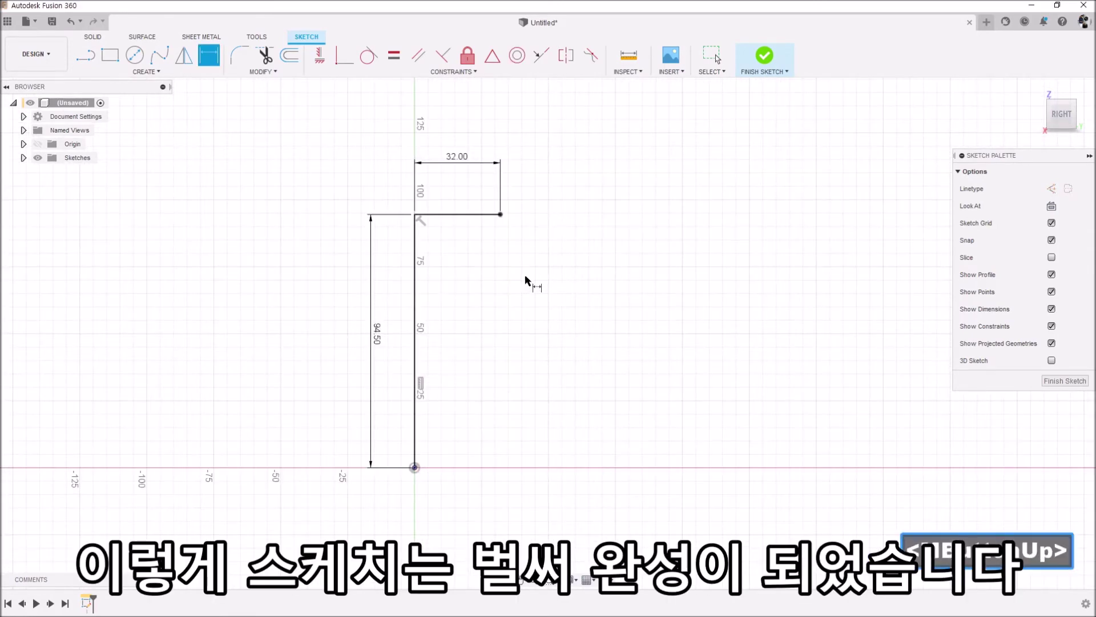
Finish the sketch and start a flange from the whole L-shaped profile, with its direction set to Symmetric.
left_click(772, 72)
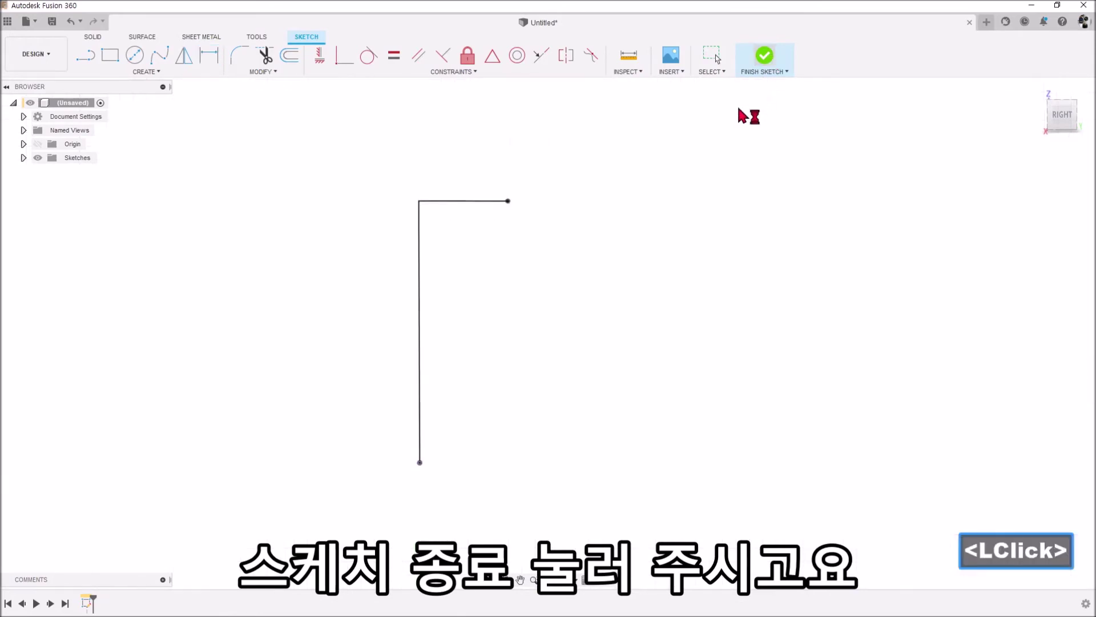
mouse_move(742, 164)
middle_mouse_down("shift")
mouse_move(612, 298)
mouse_move(565, 403)
mouse_move(529, 358)
middle_mouse_up("shift")
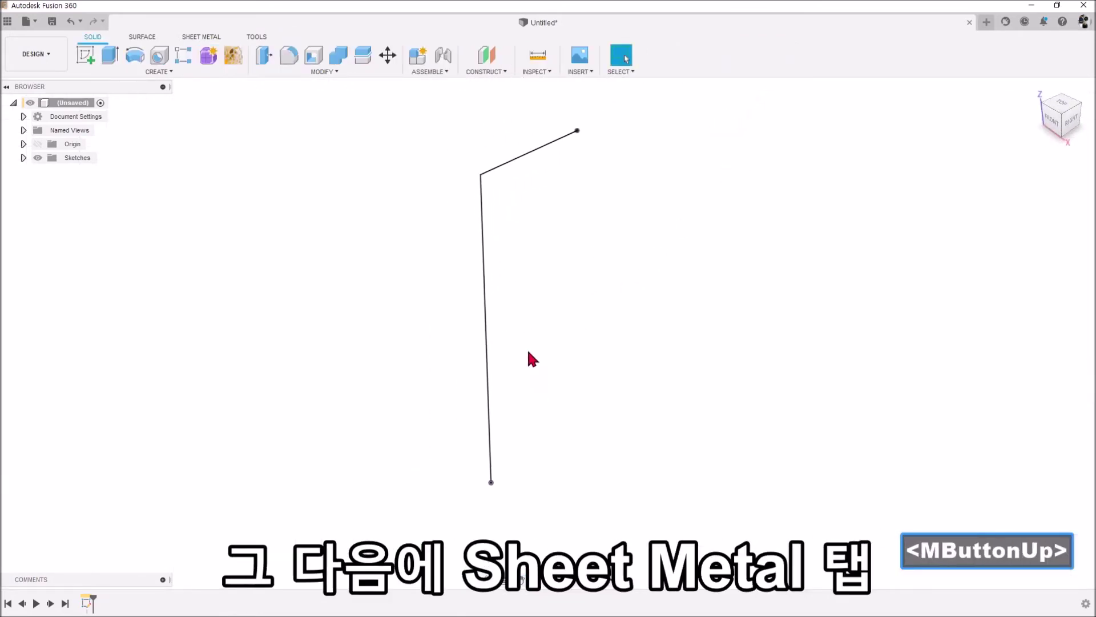
key("Escape")
left_click(212, 37)
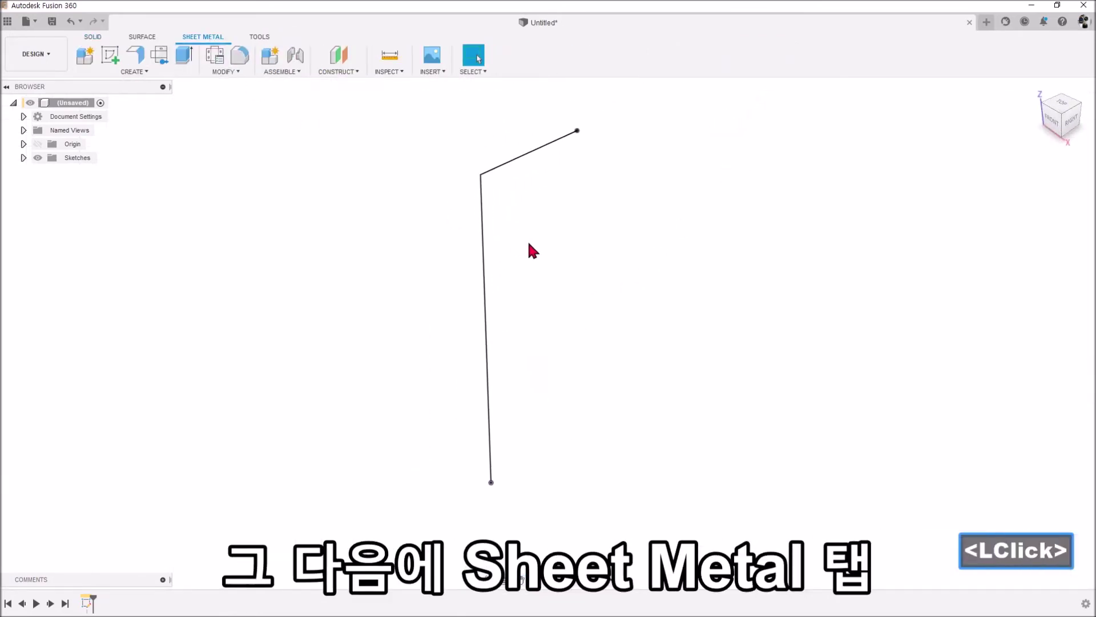
left_click(135, 54)
left_click(489, 286)
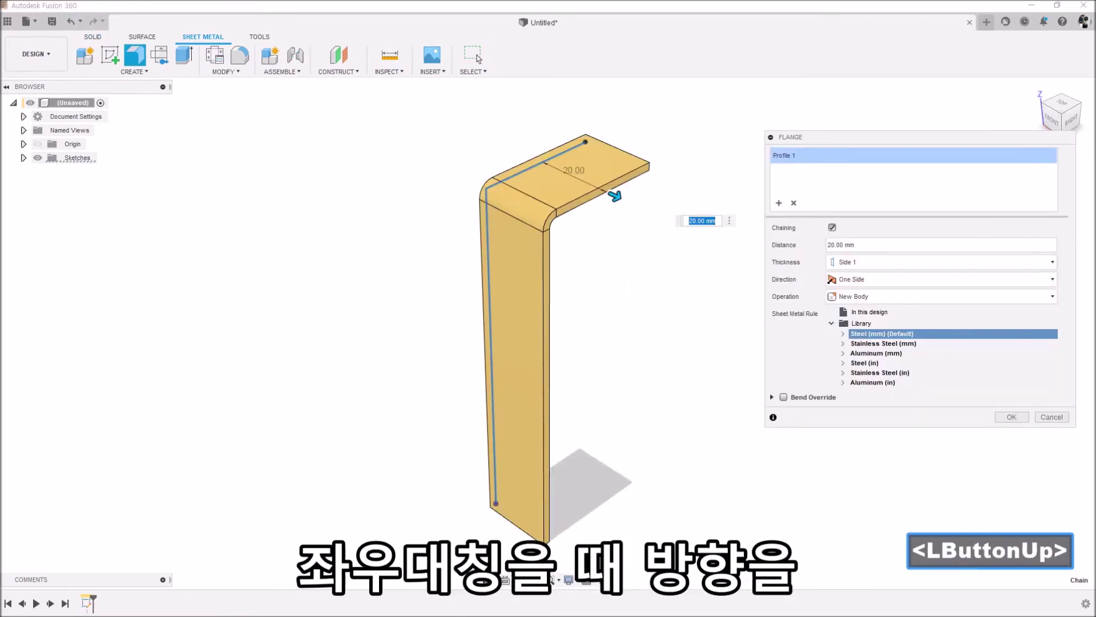
left_click(888, 280)
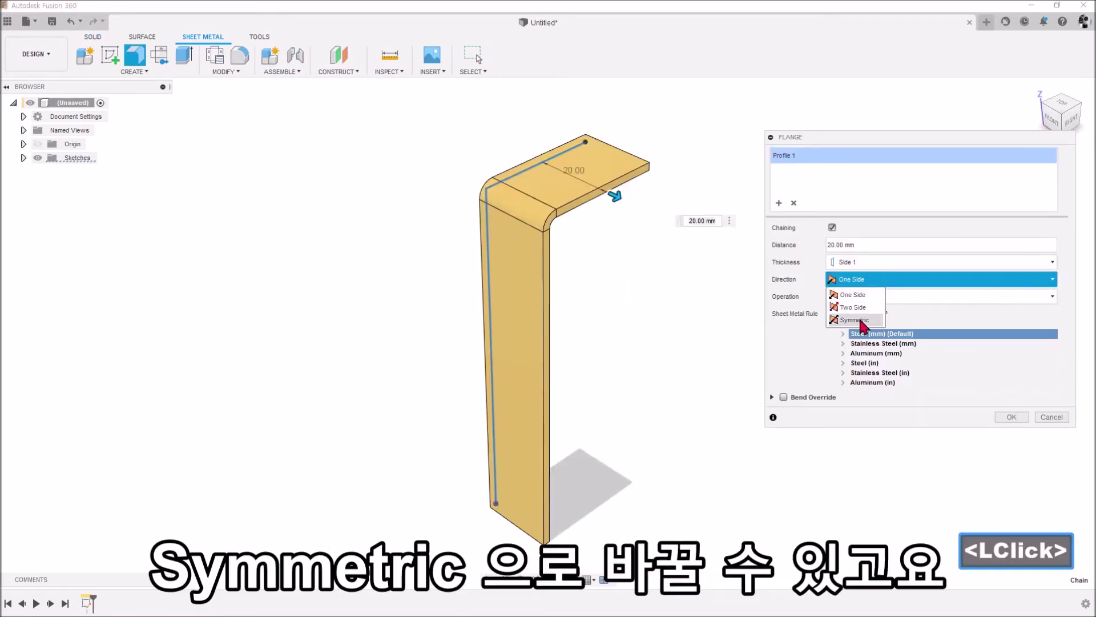
left_click(856, 317)
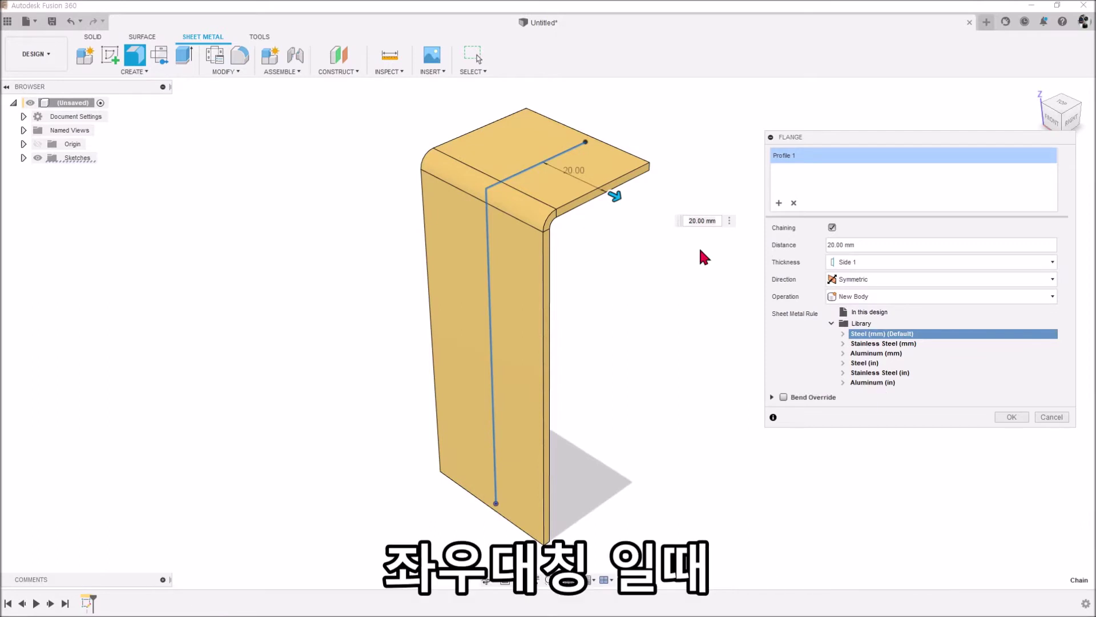
Set the symmetric flange's distance to 70.5/2 mm and create it as a new body with the Steel (mm) rule.
left_click(839, 244)
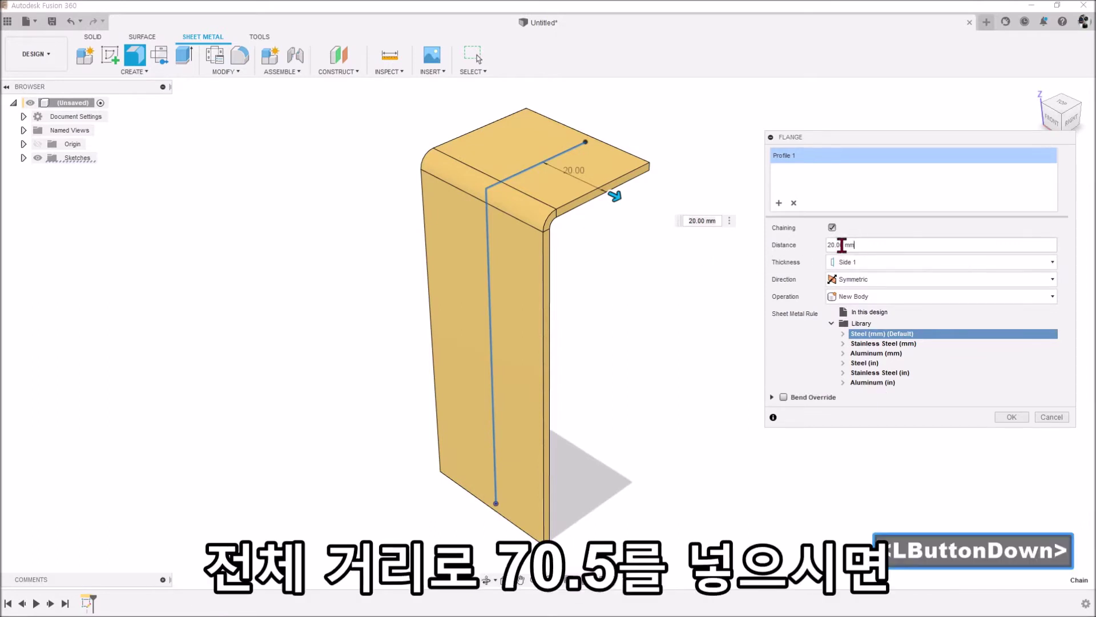
type("70.5")
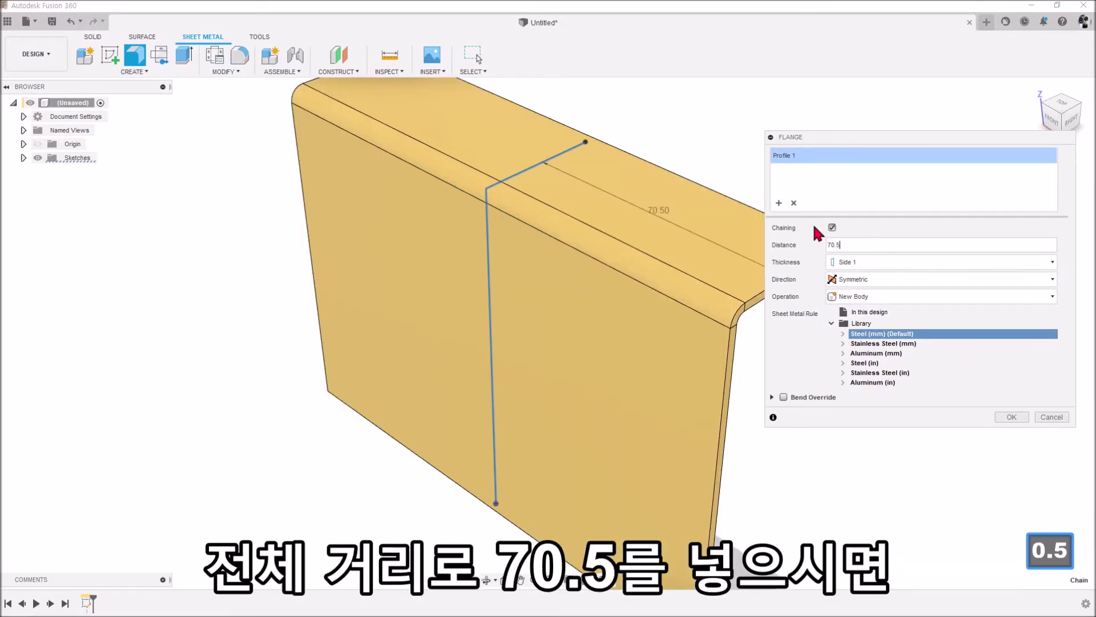
scroll(548, 201, "down", 3)
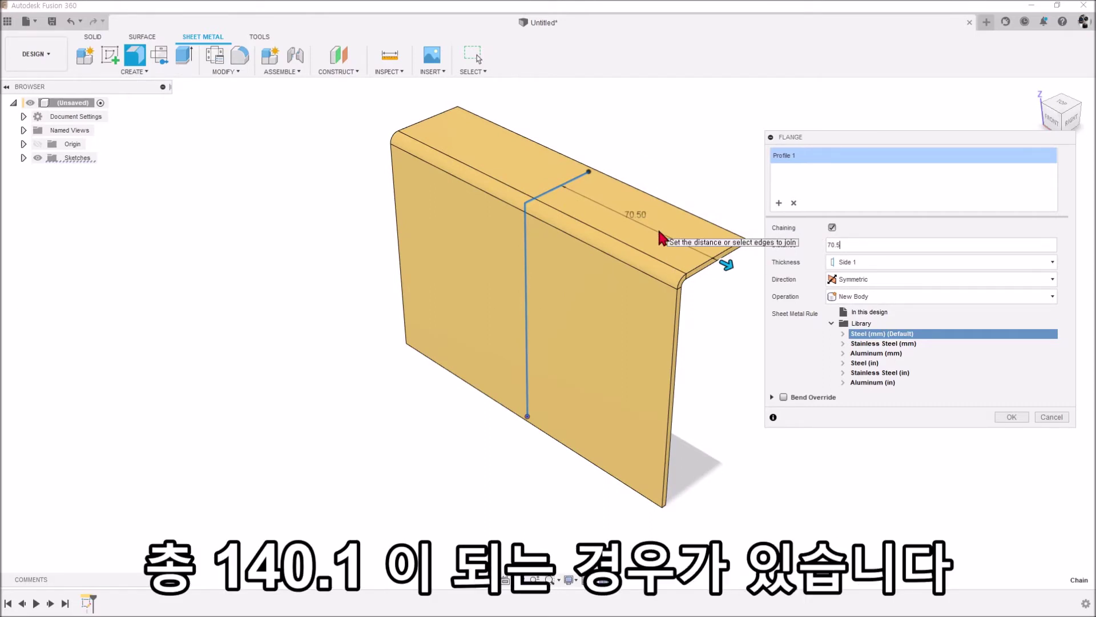
left_click(860, 244)
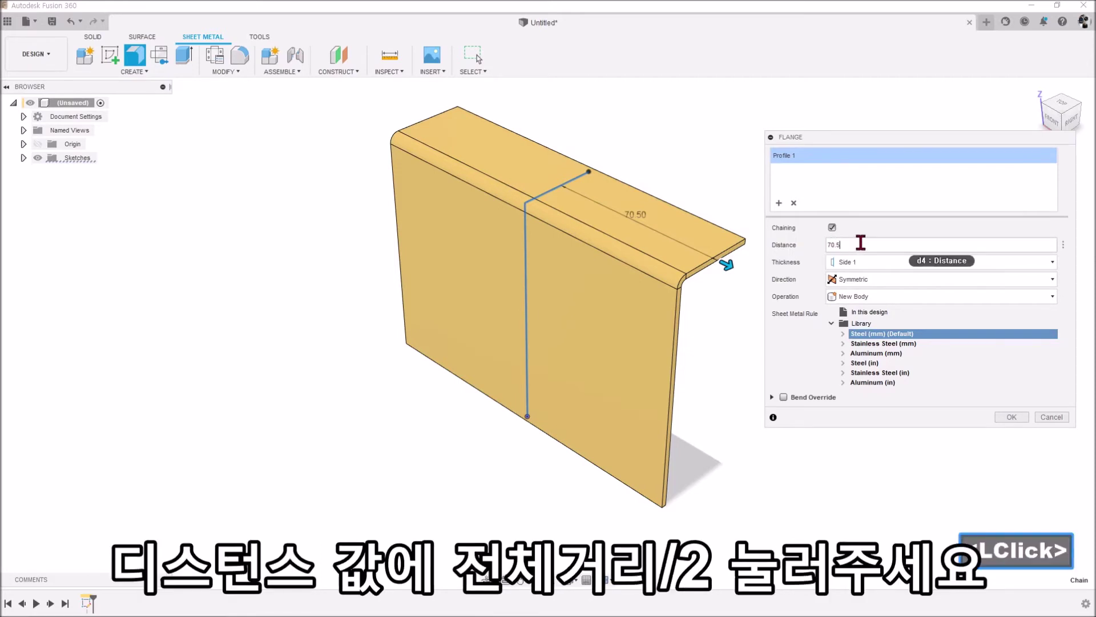
type("/2")
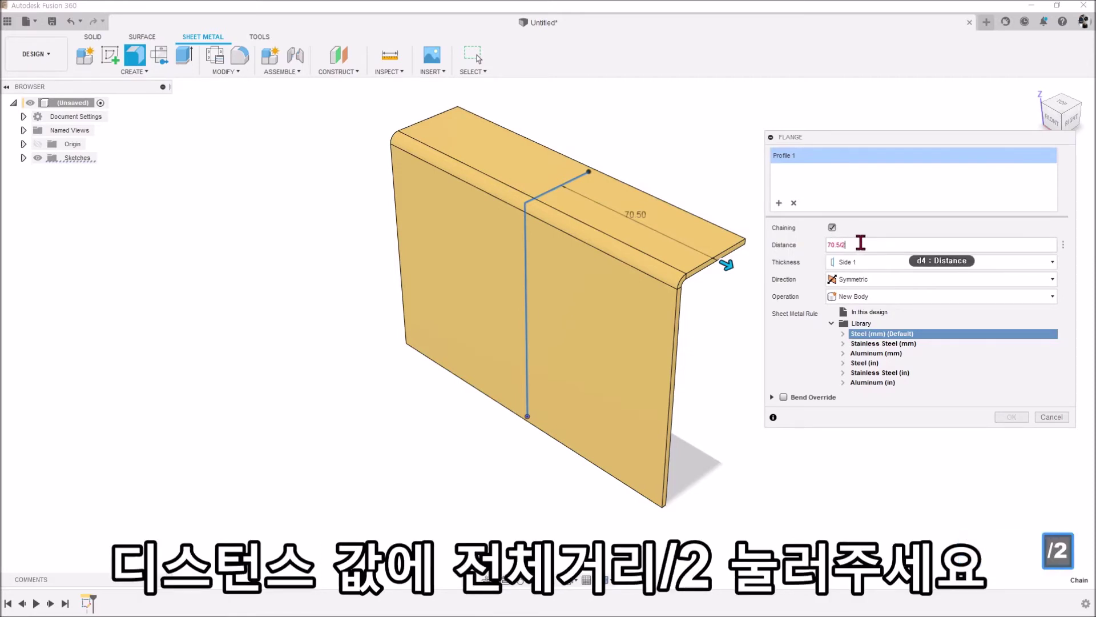
scroll(586, 128, "up", 2)
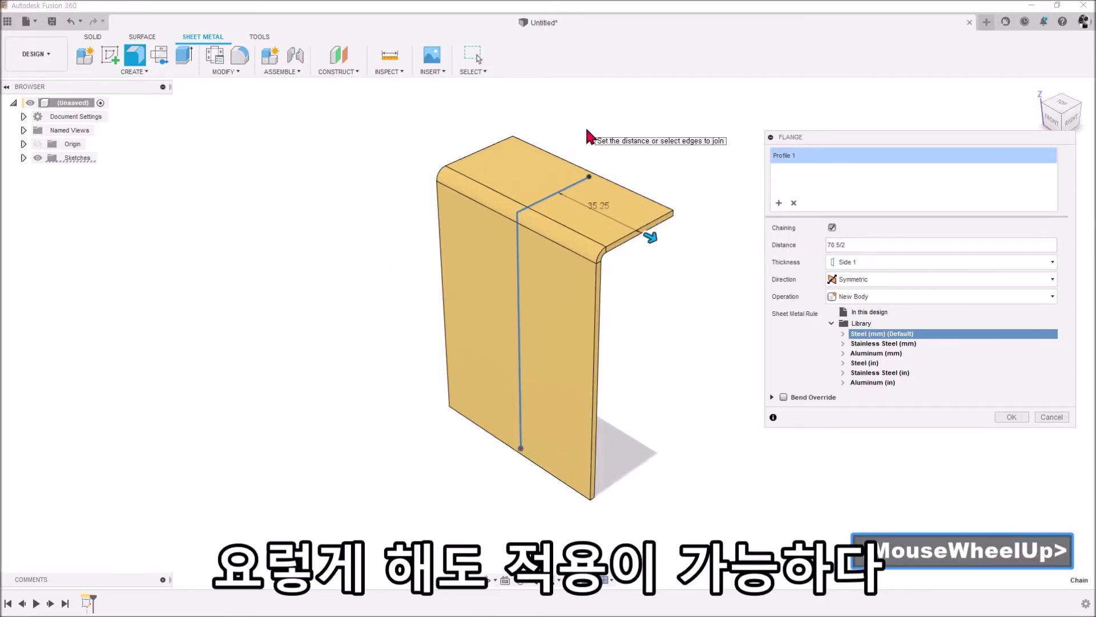
left_click(879, 277)
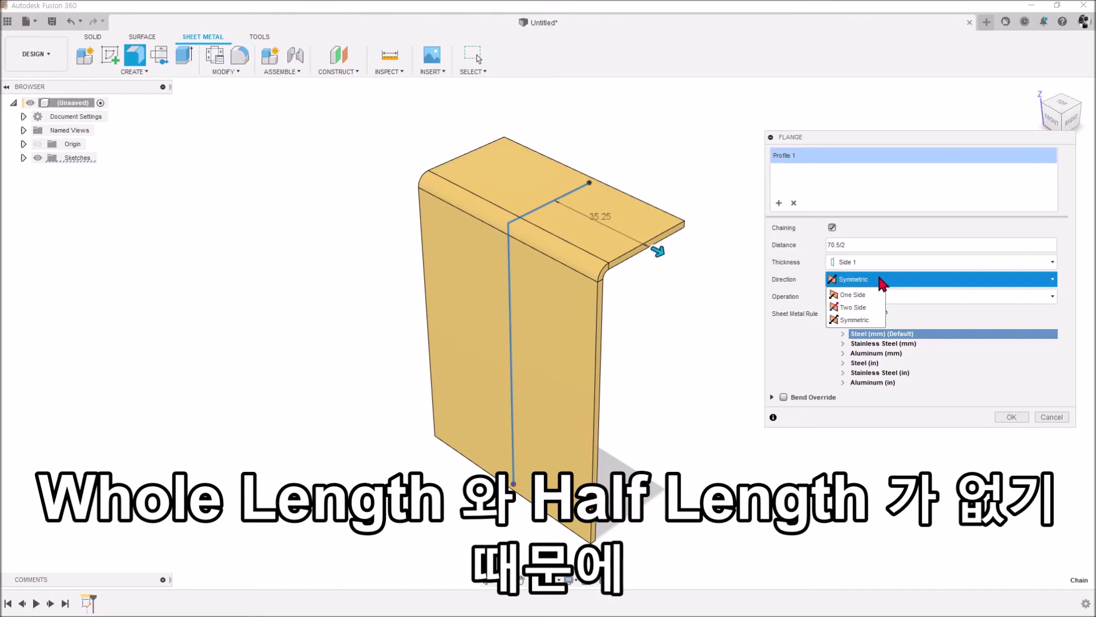
left_click(878, 231)
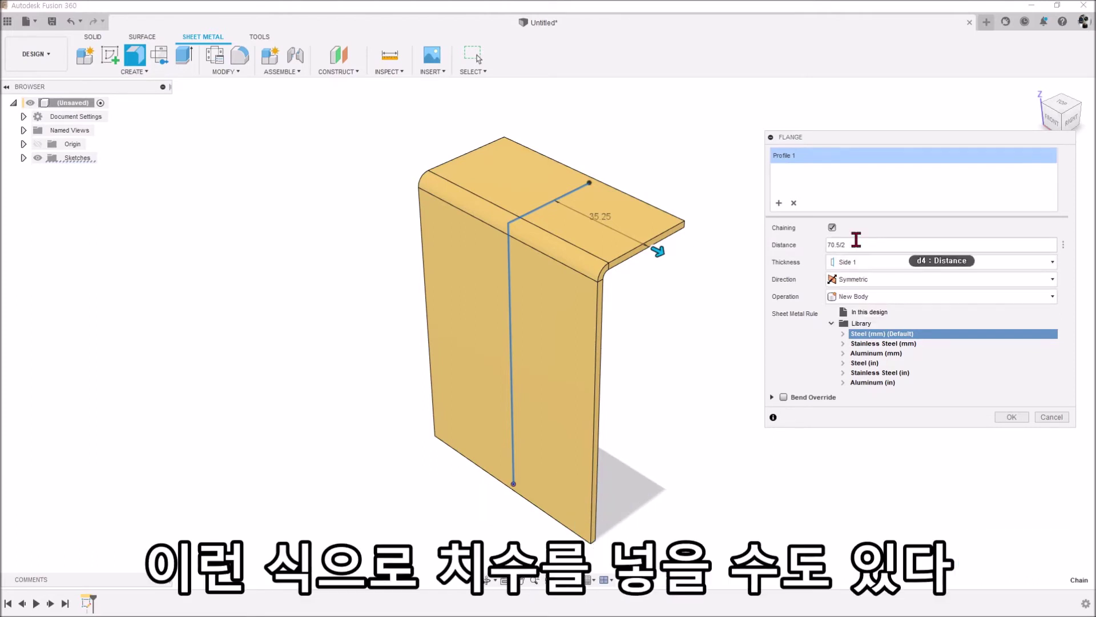
left_click(1010, 417)
Start an edge flange on the four inner side edges of the horizontal and vertical plates.
left_click(132, 53)
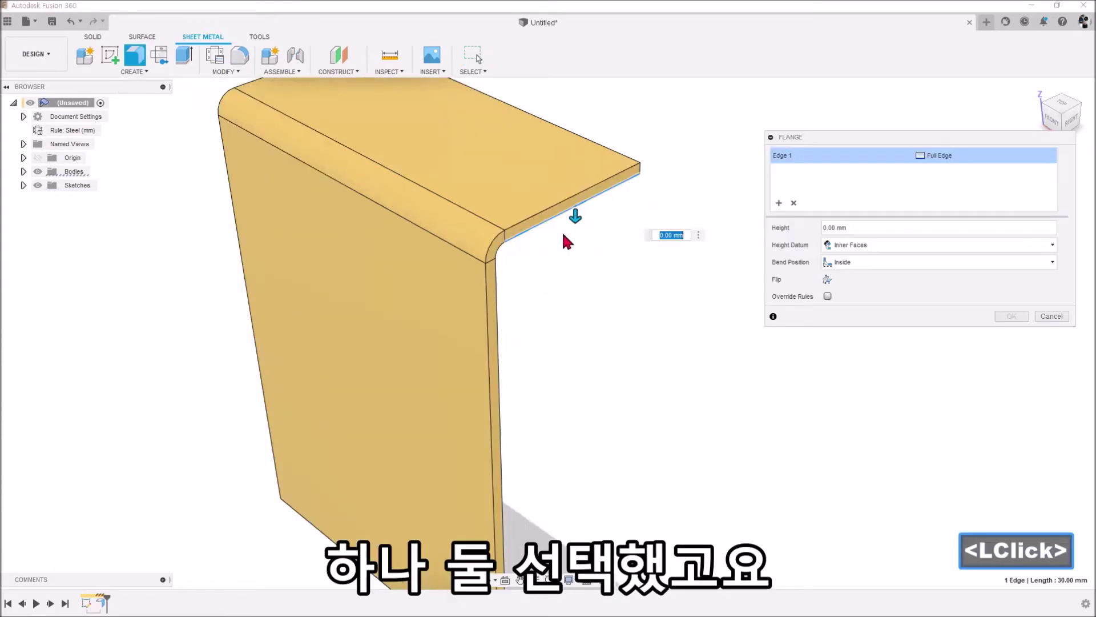
left_click(499, 349)
scroll(669, 365, "down", 4)
middle_click_drag(708, 368, 743, 337, "shift")
scroll(556, 195, "up", 4)
left_click(556, 194)
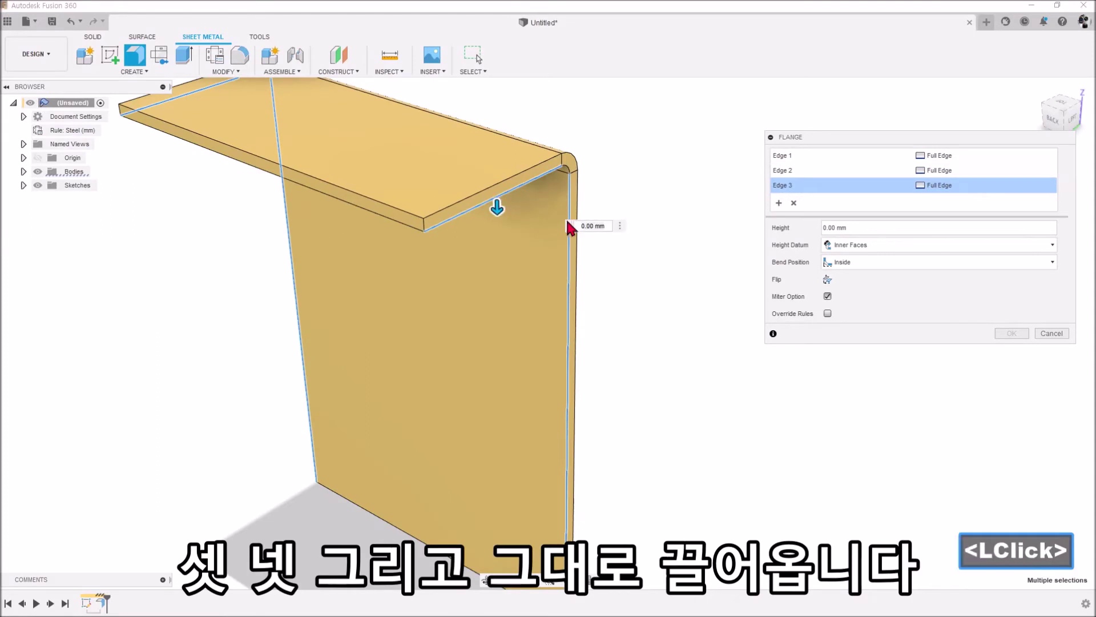
left_click(551, 208)
Set the side flanges' height to 6 mm and create them at 90 degrees with mitered corners.
left_click_drag(497, 208, 668, 297)
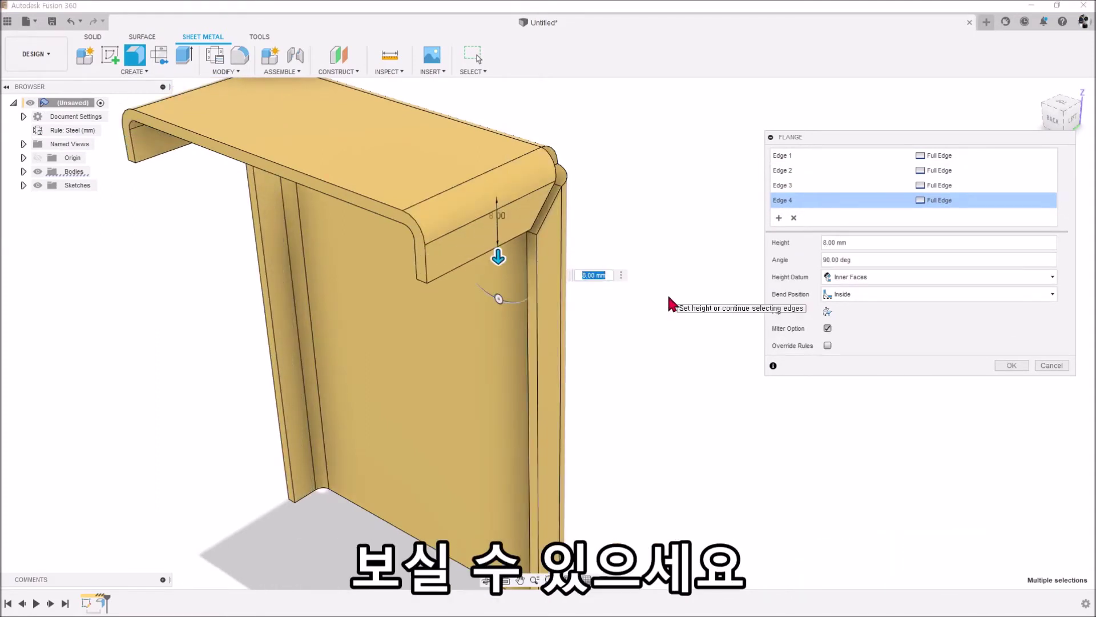
scroll(670, 298, "down", 3)
middle_click_drag(669, 298, 658, 275, "shift")
type("6")
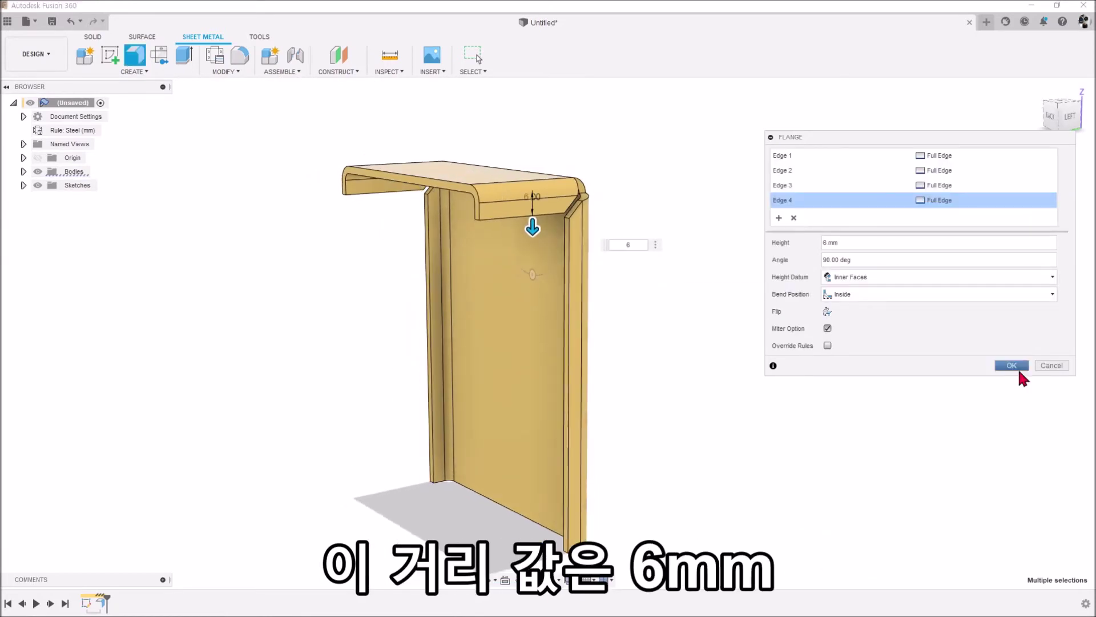
left_click(1014, 367)
Measure the bend edges at the upper corner and the outer bend arc of the top plate's side flange.
scroll(407, 103, "up", 3)
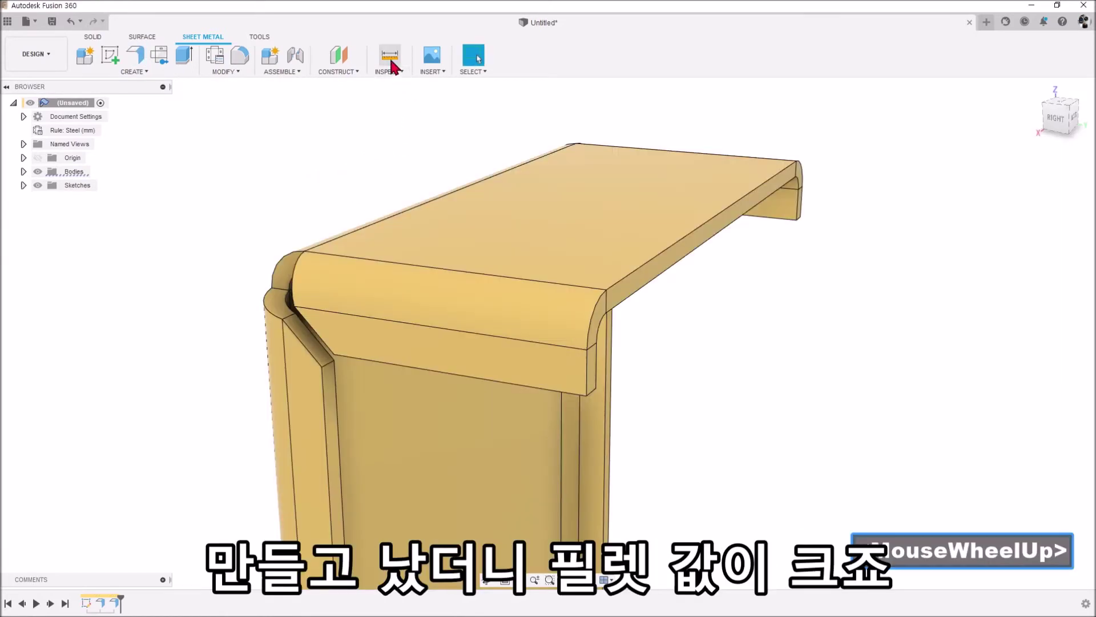
left_click(389, 56)
middle_click_drag(685, 343, 632, 338, "shift")
left_click(620, 346)
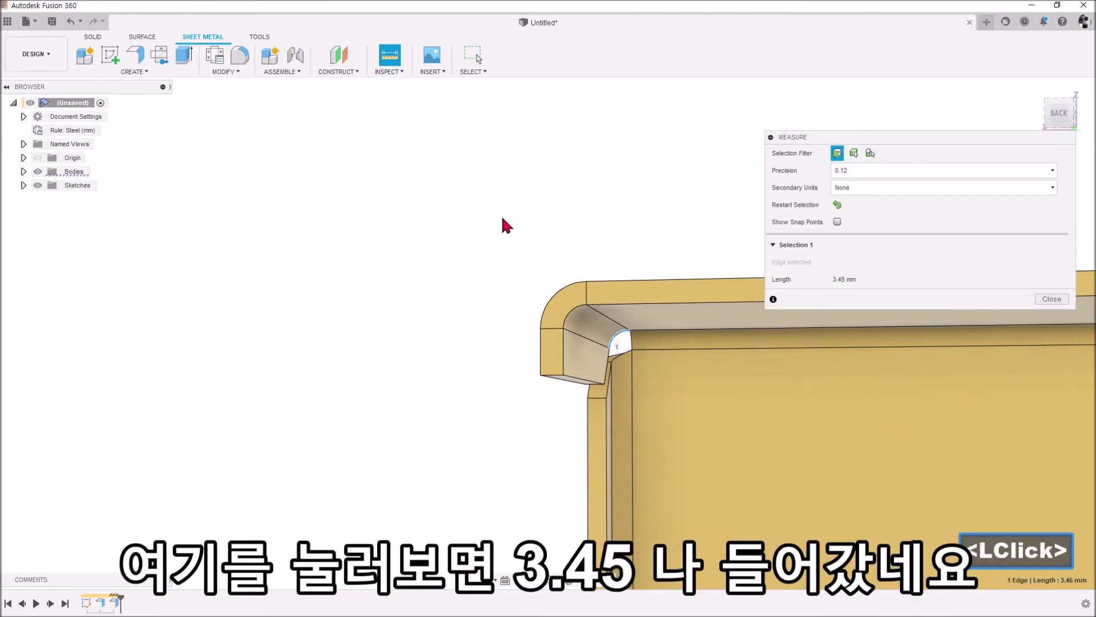
left_click(556, 312)
left_click(406, 234)
scroll(450, 282, "down", 3)
middle_click_drag(450, 281, 496, 325, "shift")
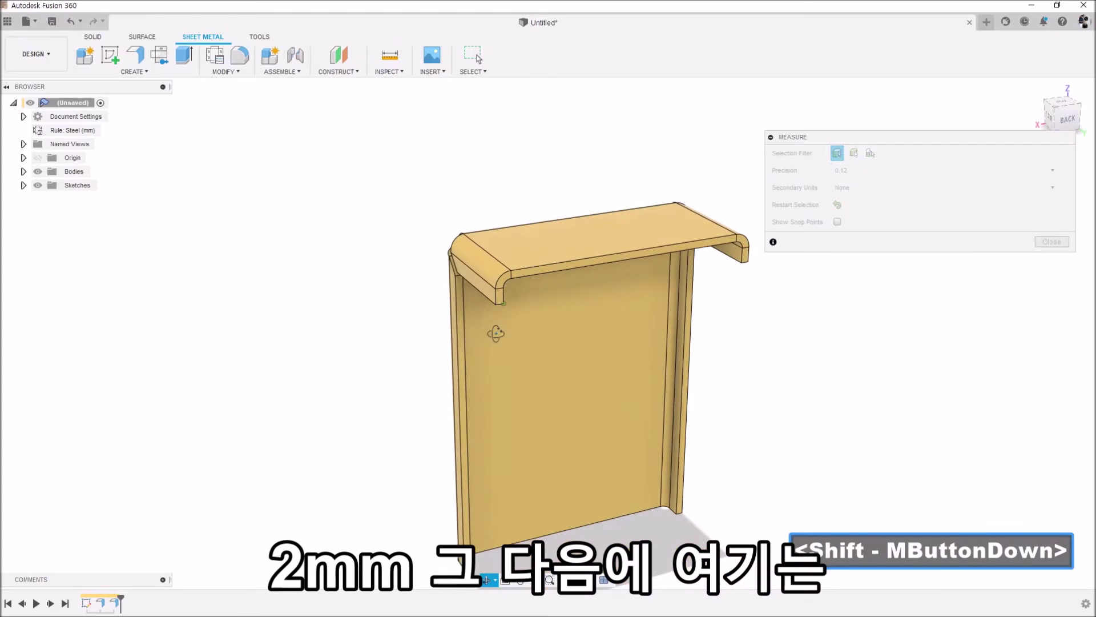
scroll(490, 236, "up", 3)
scroll(488, 234, "up", 2)
left_click(521, 346)
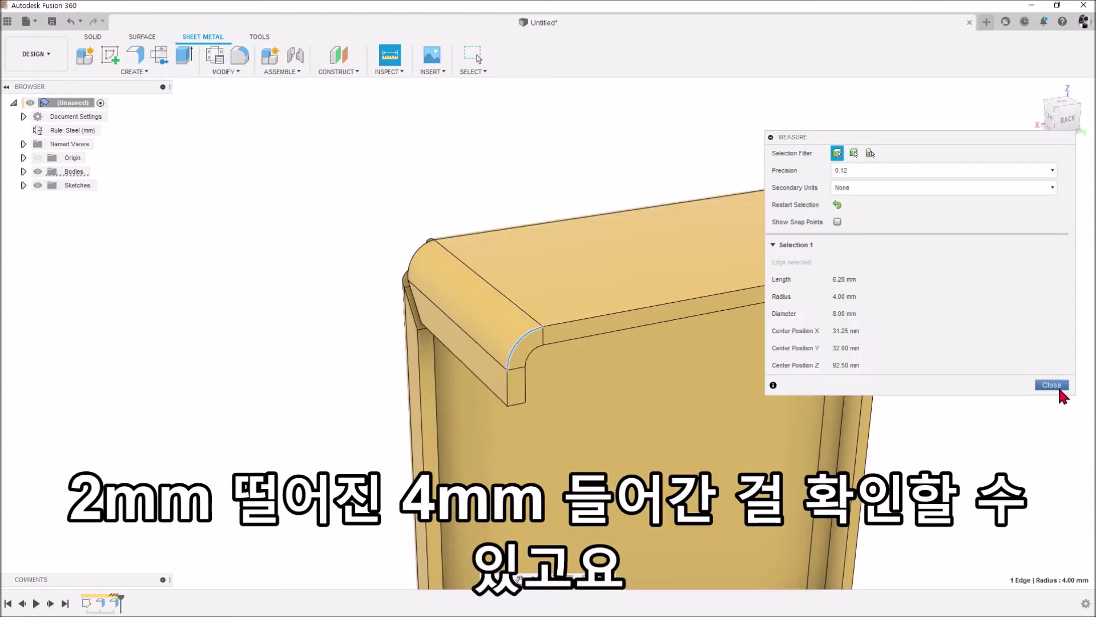
left_click(1052, 385)
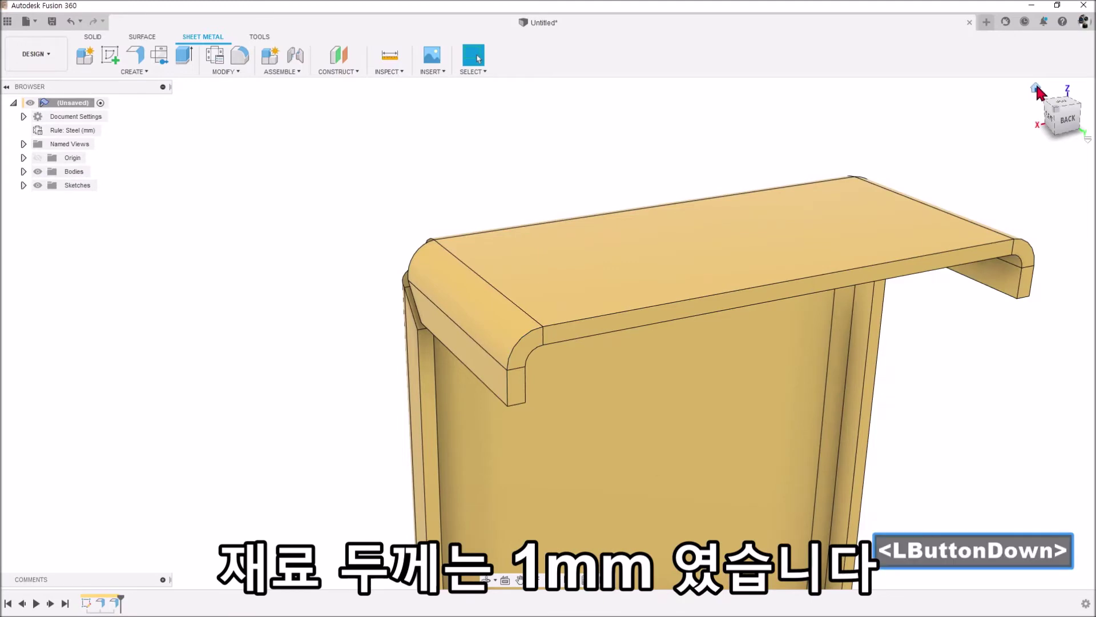
Set the thickness in this design's Steel (mm) sheet metal rule to 1 mm and save the rule.
left_click(1036, 88)
left_click(216, 70)
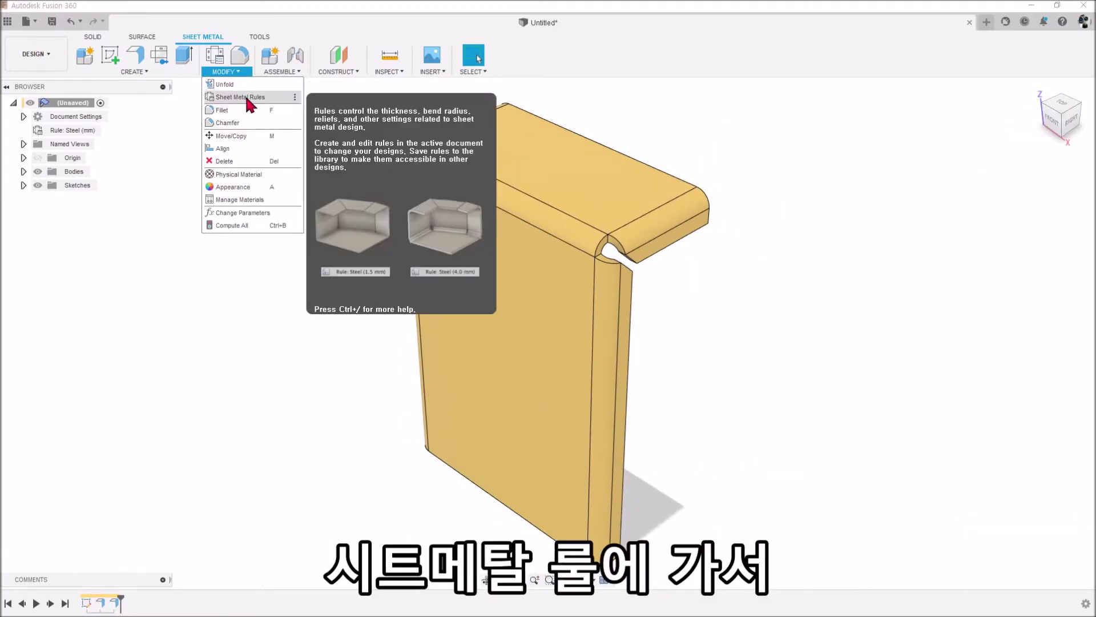
left_click(247, 98)
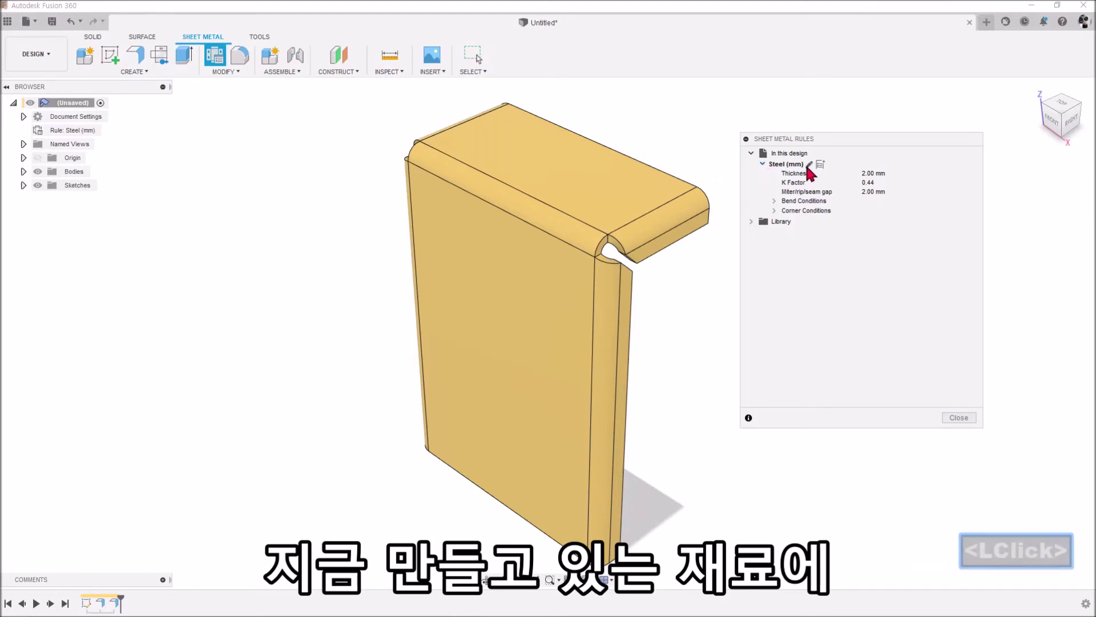
left_click(808, 164)
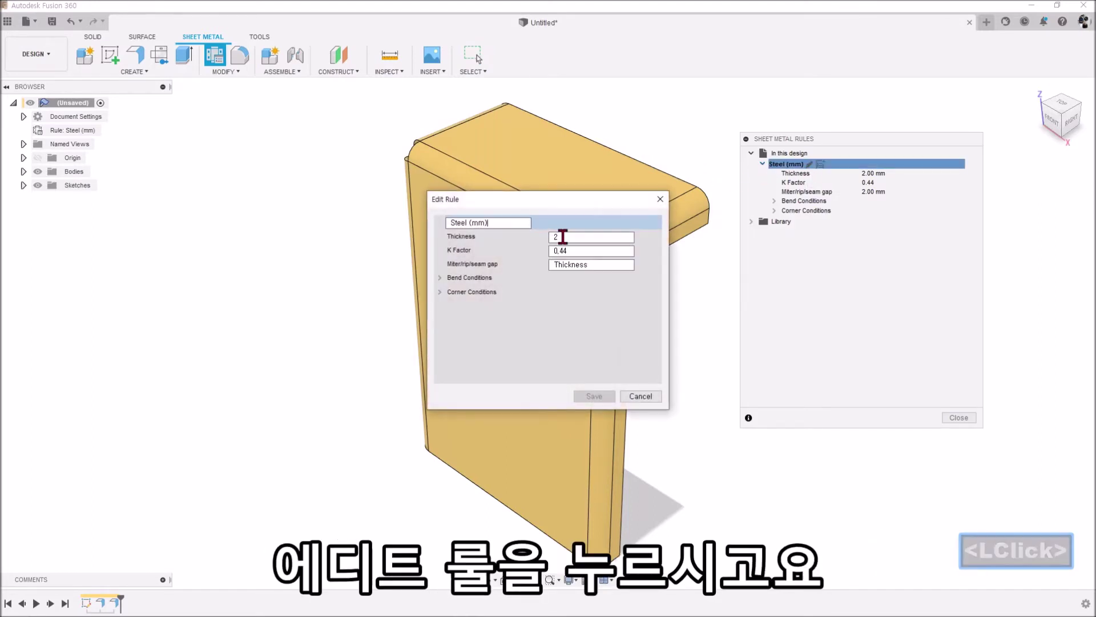
double_click(631, 238)
type("1")
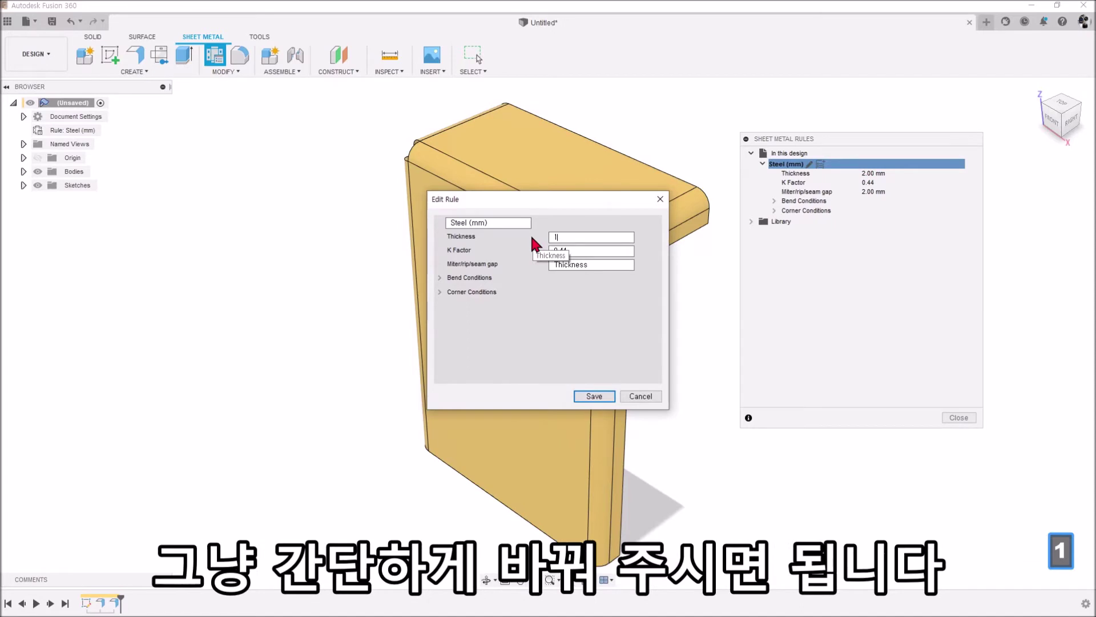
left_click(594, 396)
middle_click_drag(673, 358, 558, 313, "shift")
left_click(958, 417)
Start an equal-distance chamfer on the free end corners of the two side flanges along the top plate.
middle_click_drag(760, 351, 793, 348, "shift")
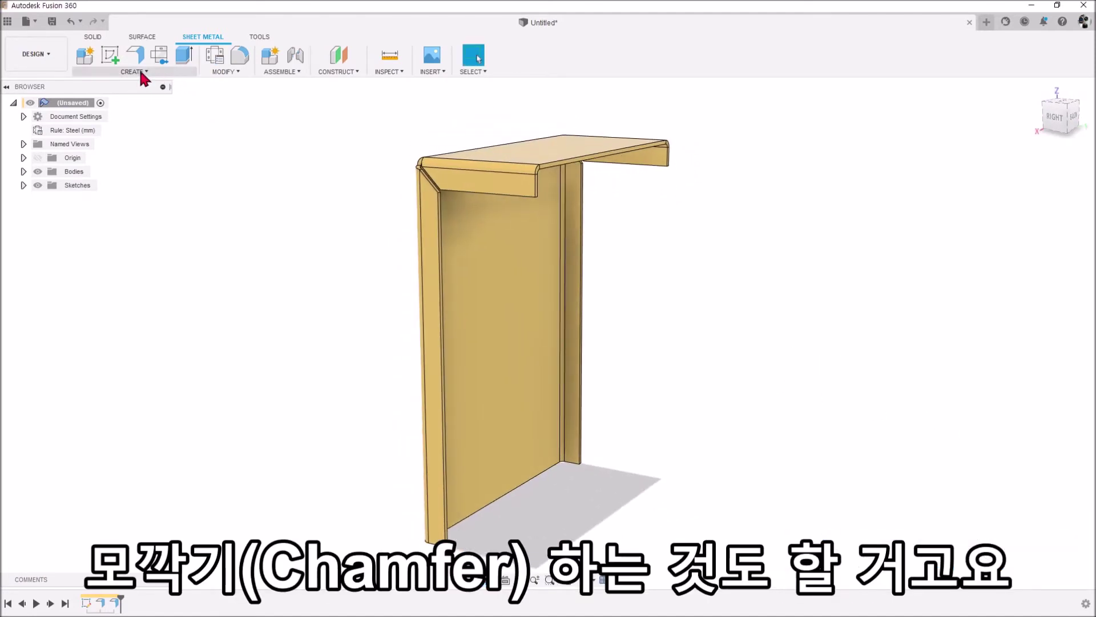
left_click(226, 72)
left_click(227, 123)
scroll(421, 171, "up", 3)
left_click_drag(420, 166, 495, 231)
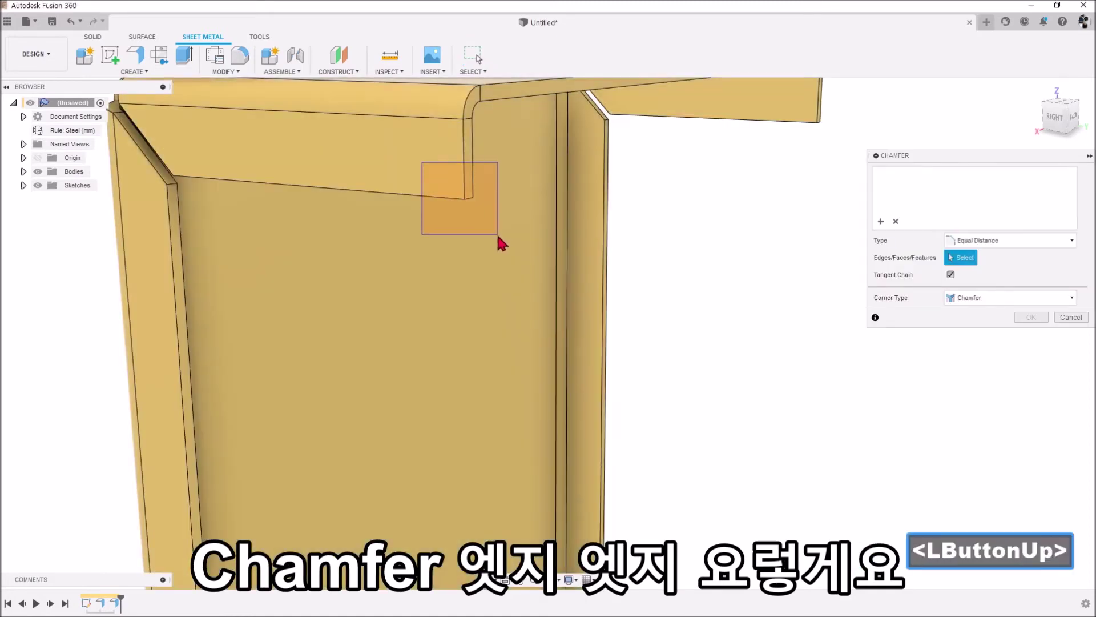
scroll(599, 224, "down", 3)
left_click_drag(717, 142, 758, 181)
Add the lower end corners of the two vertical side flanges and chamfer all four corners by 4 mm.
scroll(758, 182, "down", 3)
left_click_drag(482, 457, 521, 497)
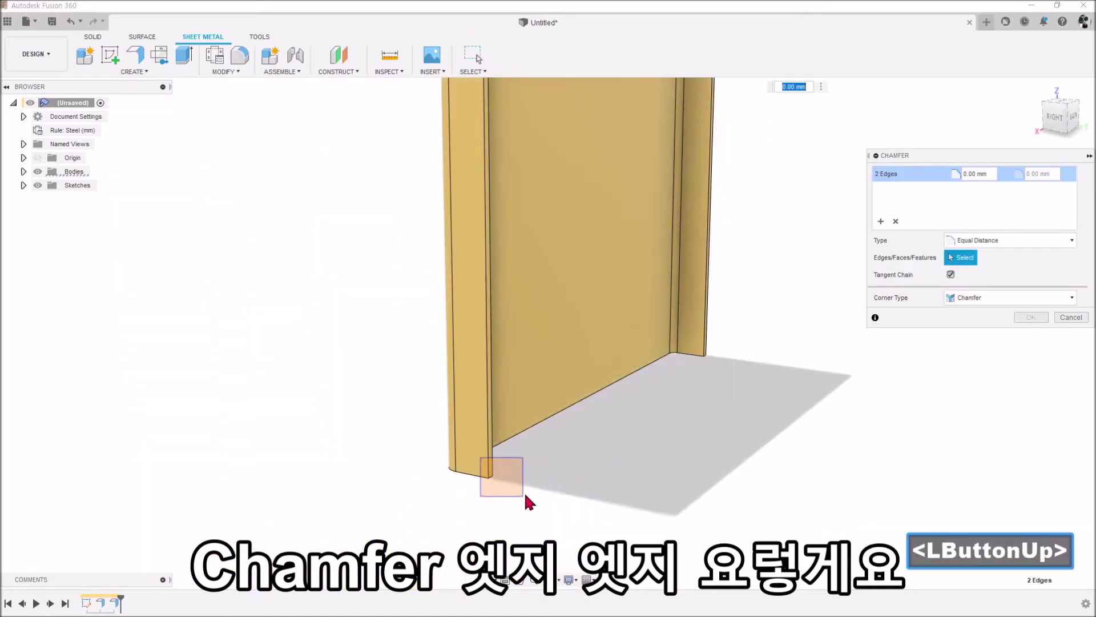
scroll(654, 301, "up", 5)
scroll(722, 390, "down", 3)
type("4")
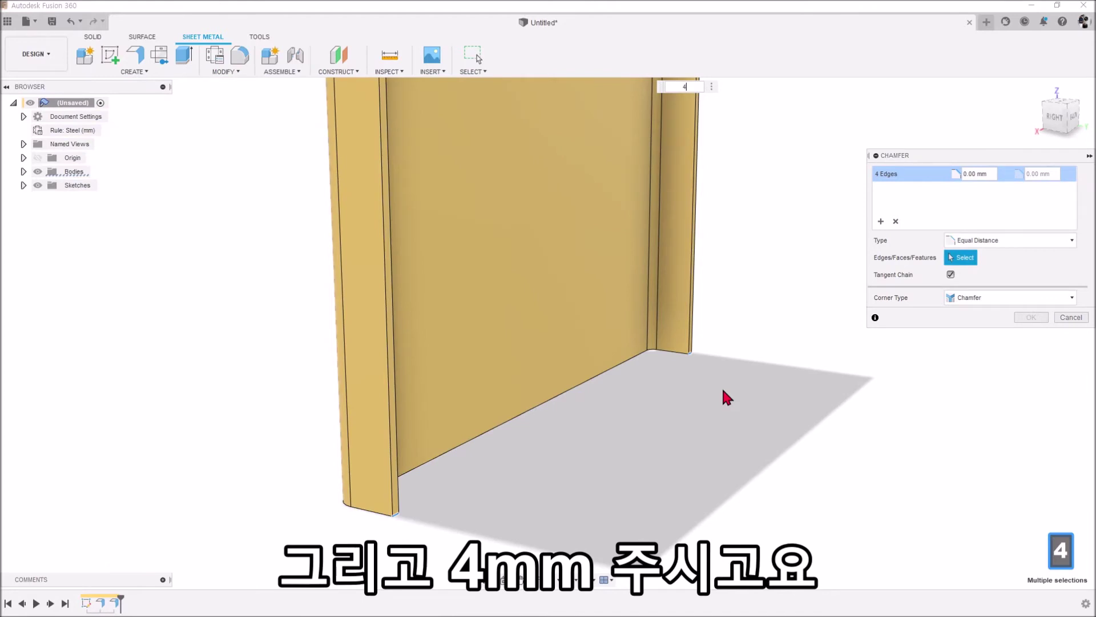
scroll(722, 387, "down", 2)
left_click(1031, 317)
Unfold all bends of the bracket, keeping the large vertical plate's face stationary.
scroll(739, 377, "down", 3)
middle_click_drag(739, 377, 618, 155, "shift")
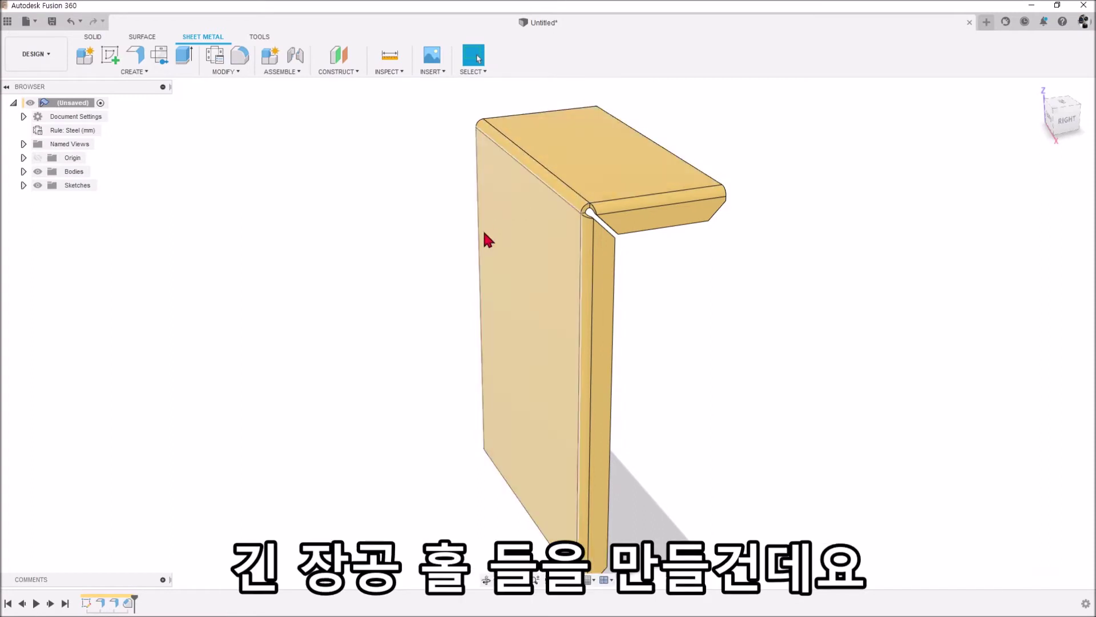
scroll(281, 202, "down", 2)
left_click(226, 72)
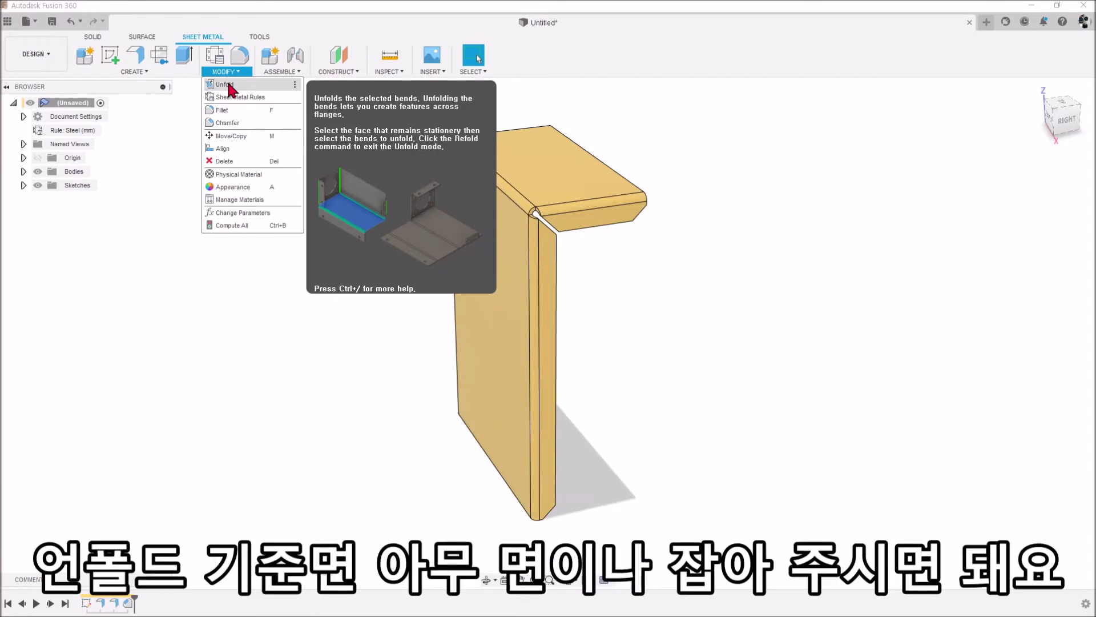
left_click(228, 85)
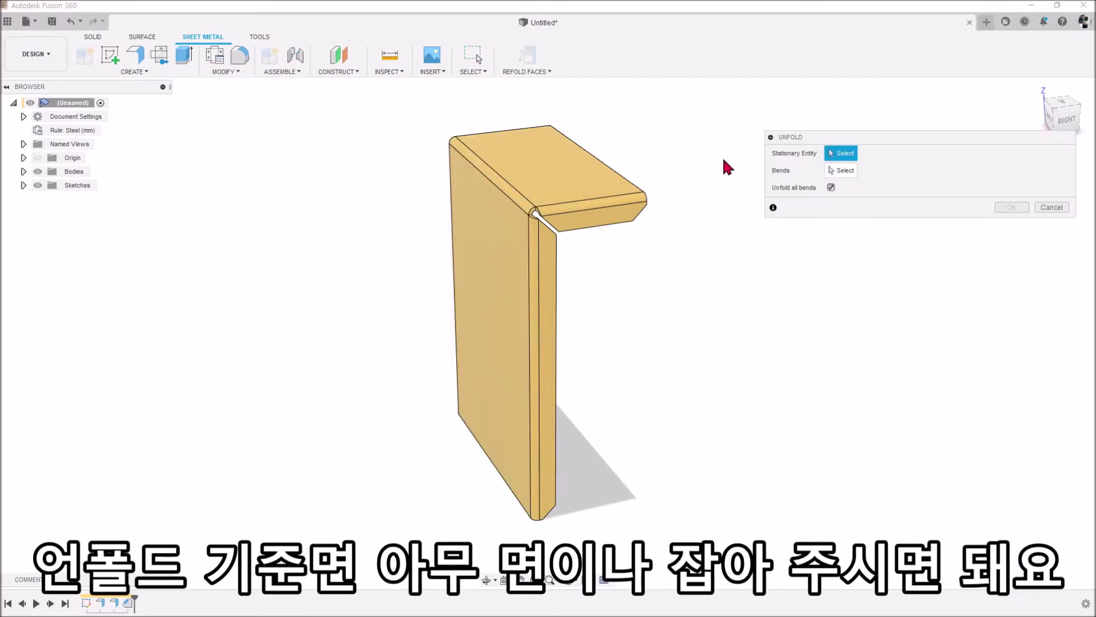
left_click(487, 296)
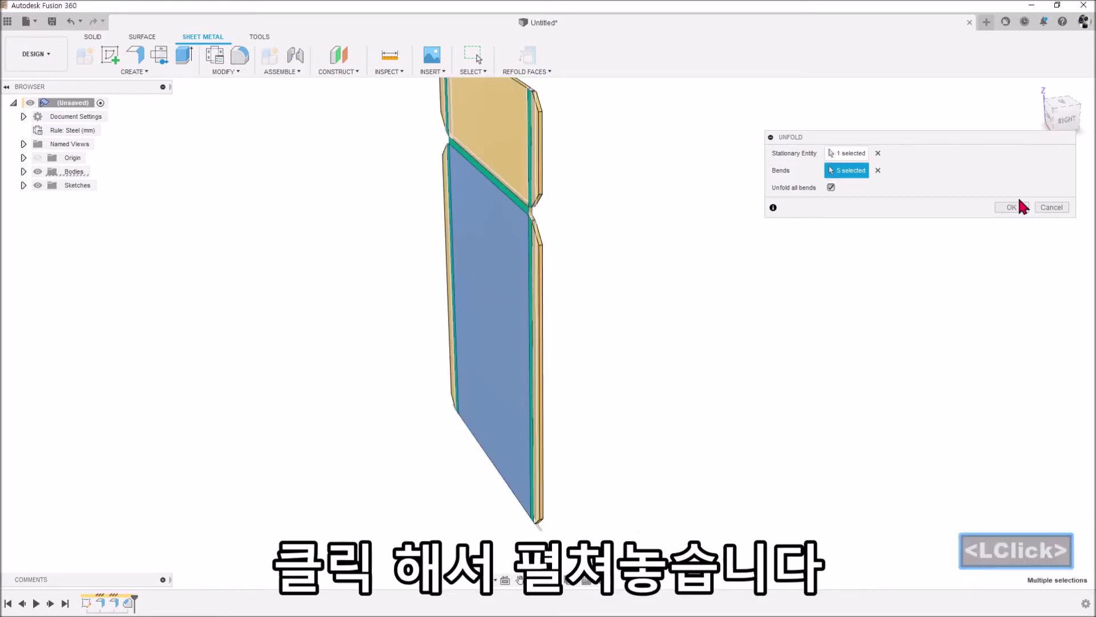
left_click(1013, 207)
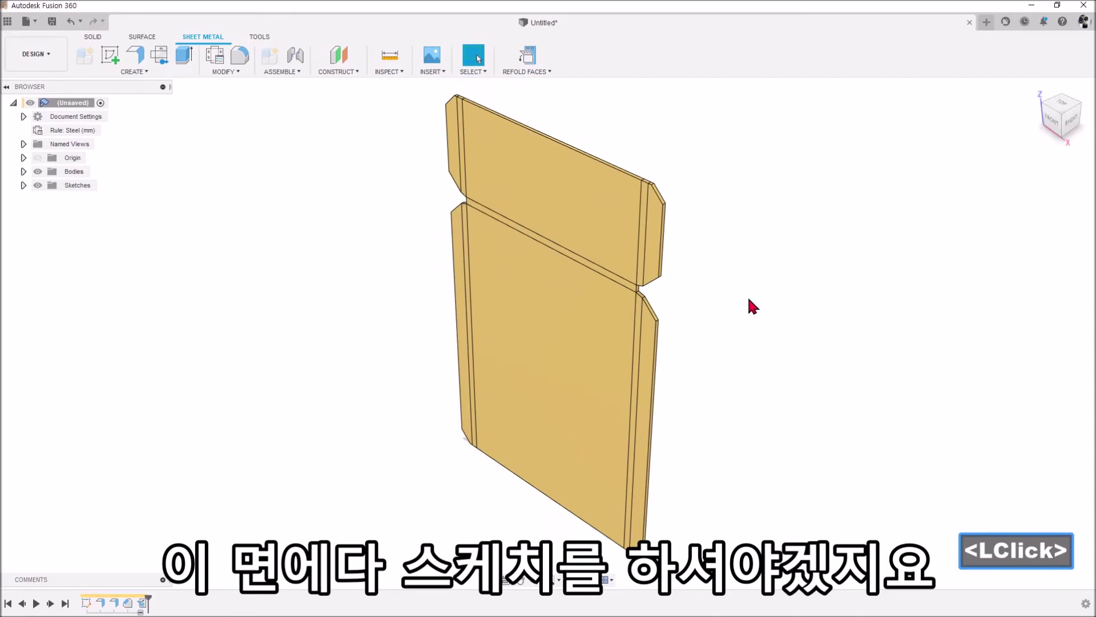
Sketch on the flattened large plate's face and draw a vertical center-to-center slot 3 mm wide across the middle bend.
left_click(109, 56)
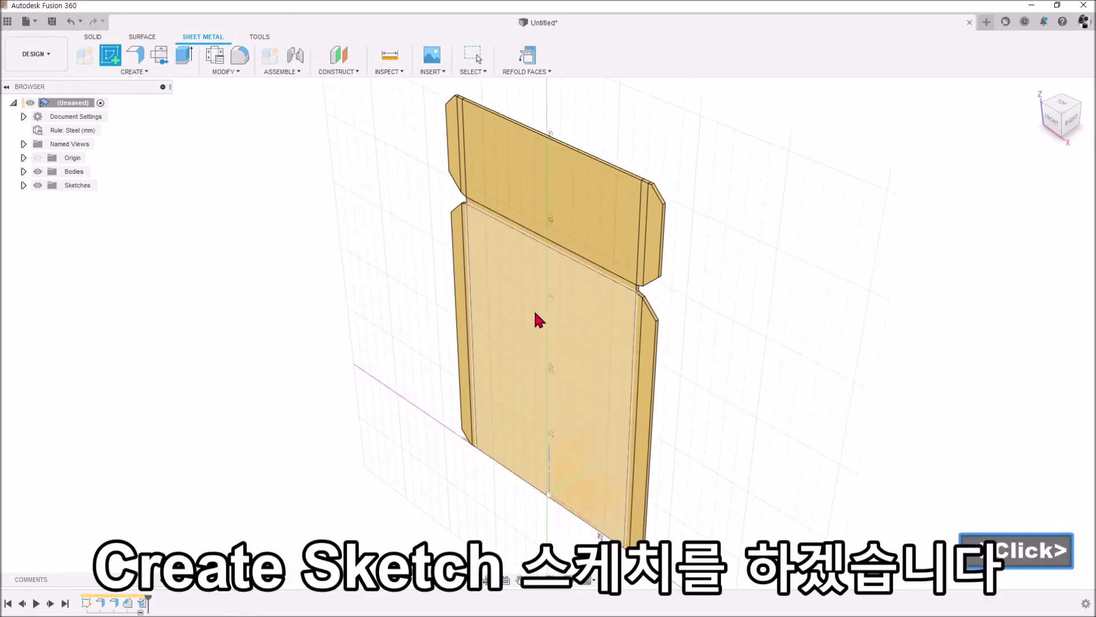
left_click(558, 299)
left_click(154, 72)
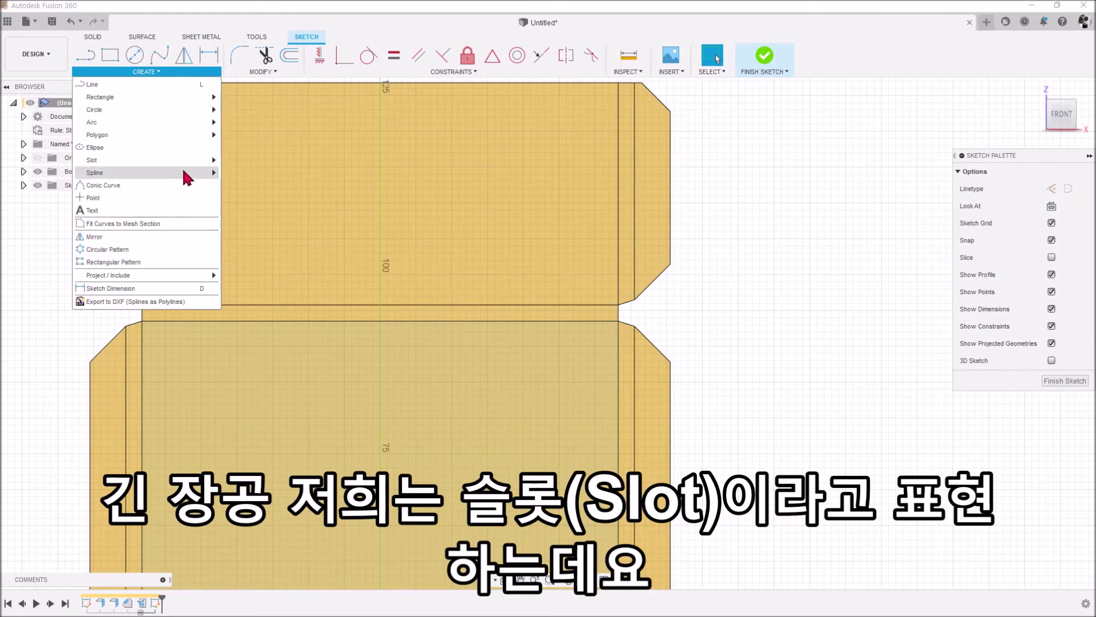
mouse_move(190, 159)
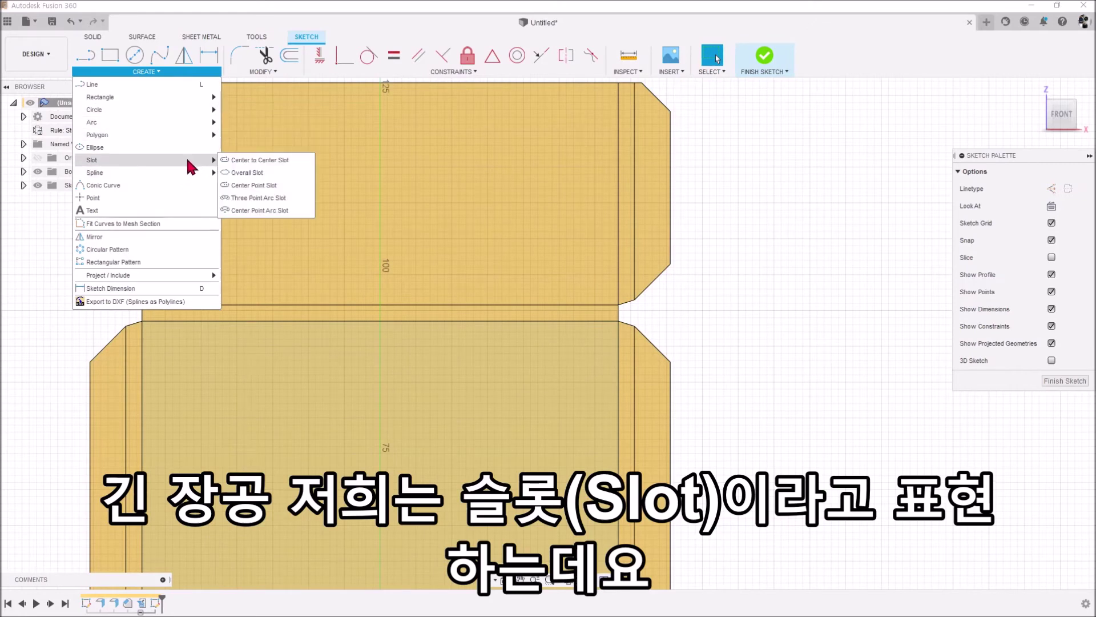
left_click(254, 160)
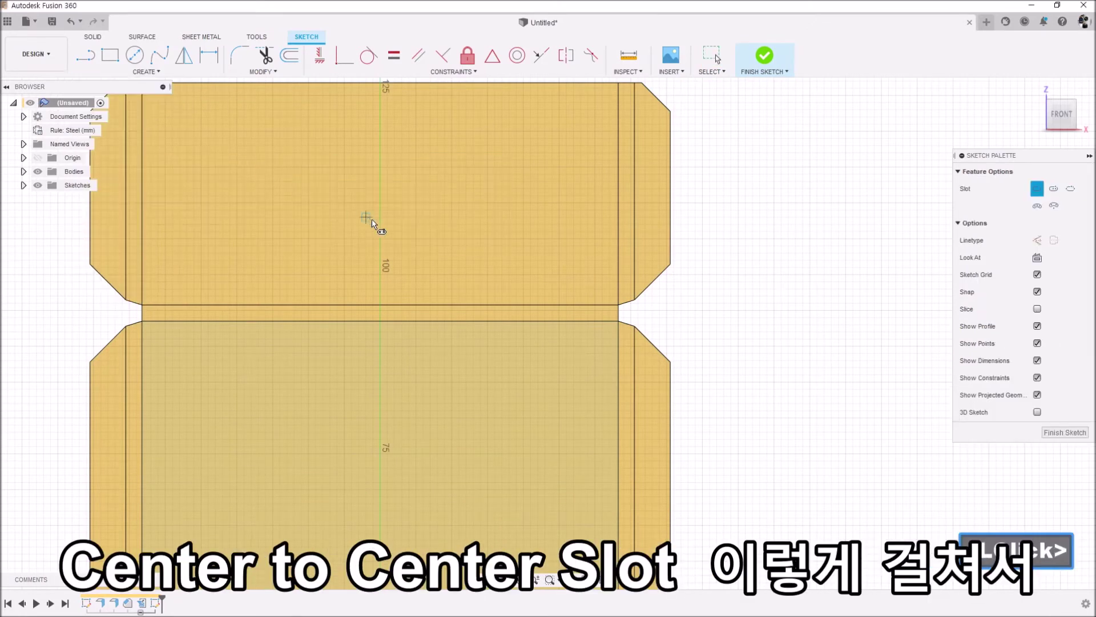
left_click(379, 217)
left_click(380, 396)
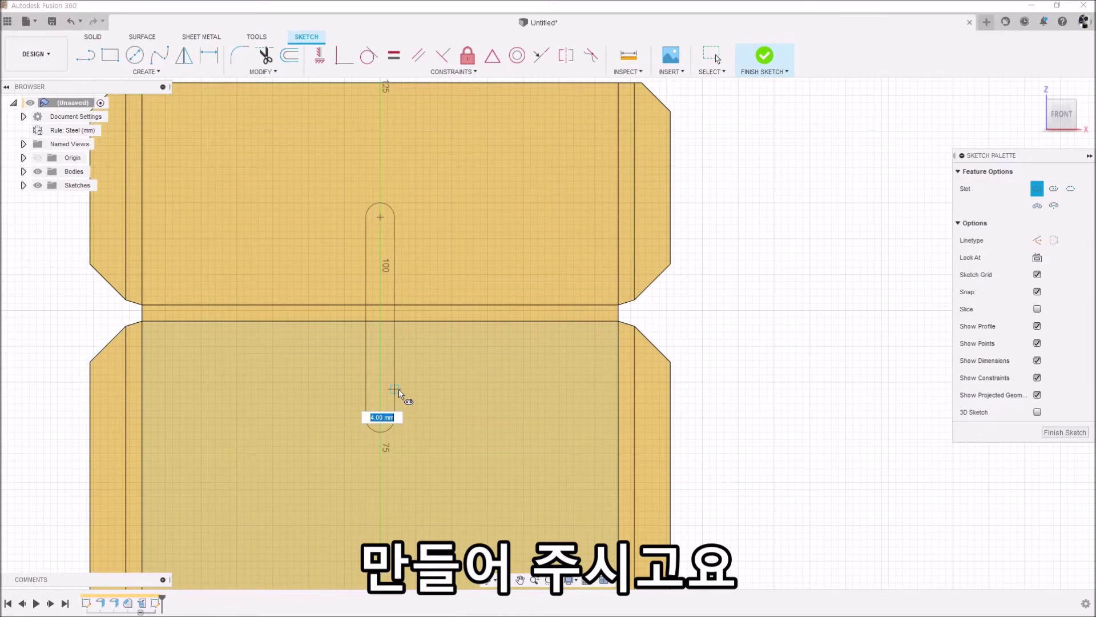
type("3")
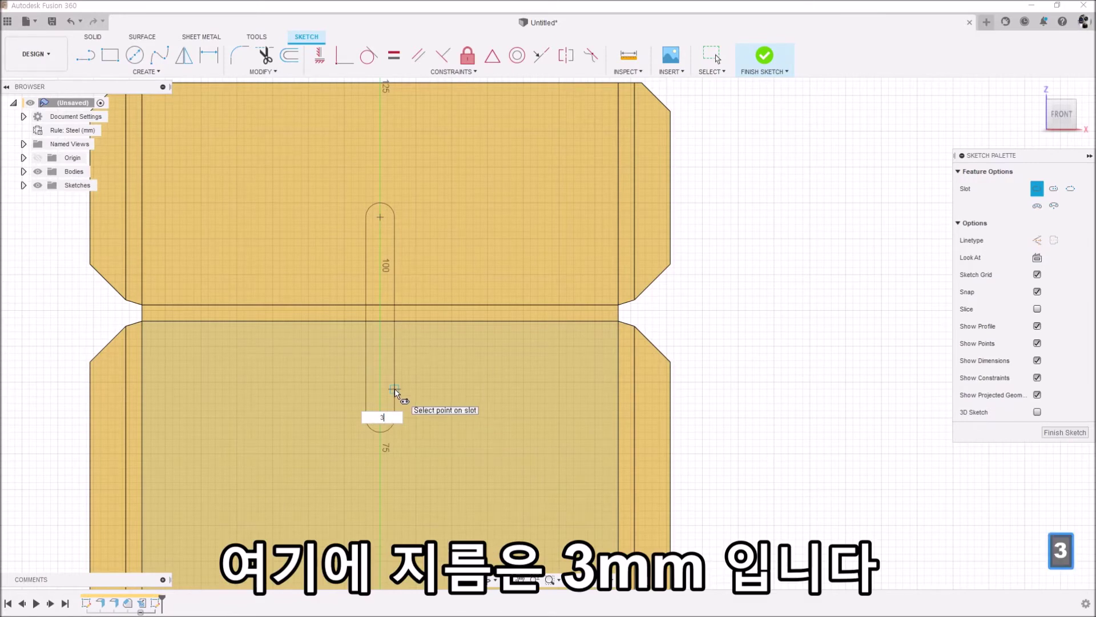
key("Return")
Dimension the slot's upper arc tangent to the upper bend line at 15 mm.
scroll(463, 197, "up", 3)
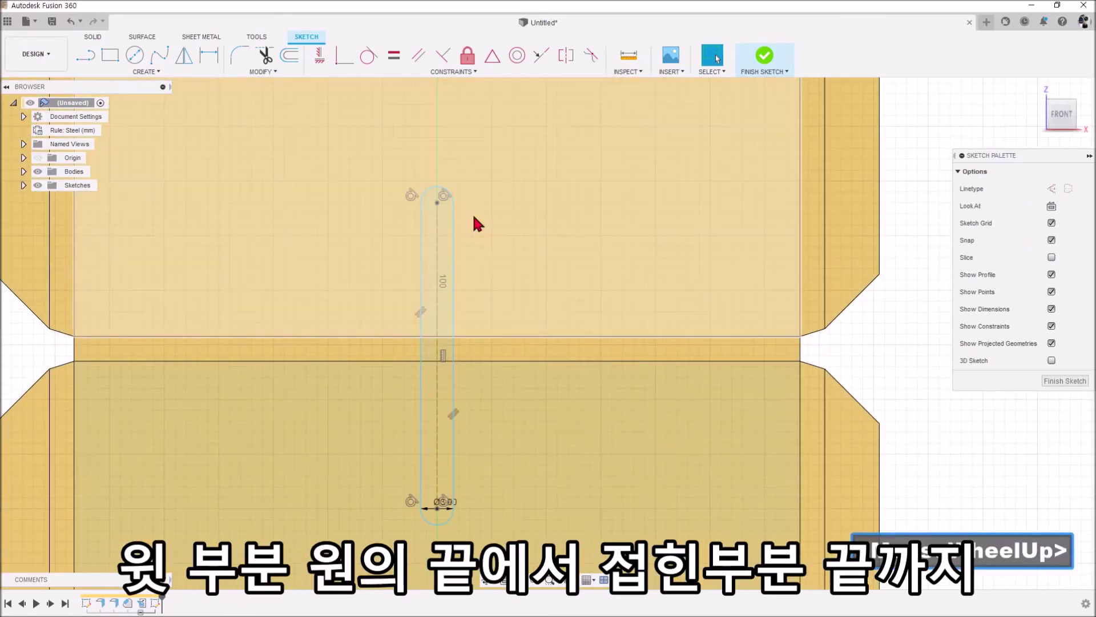
scroll(512, 337, "down", 2)
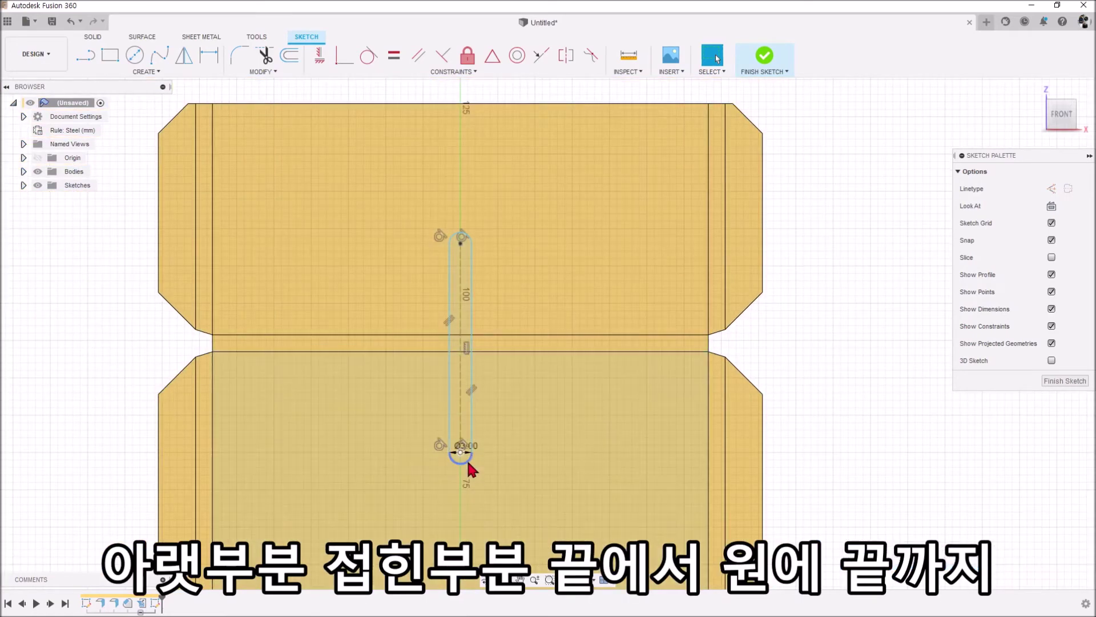
key("d")
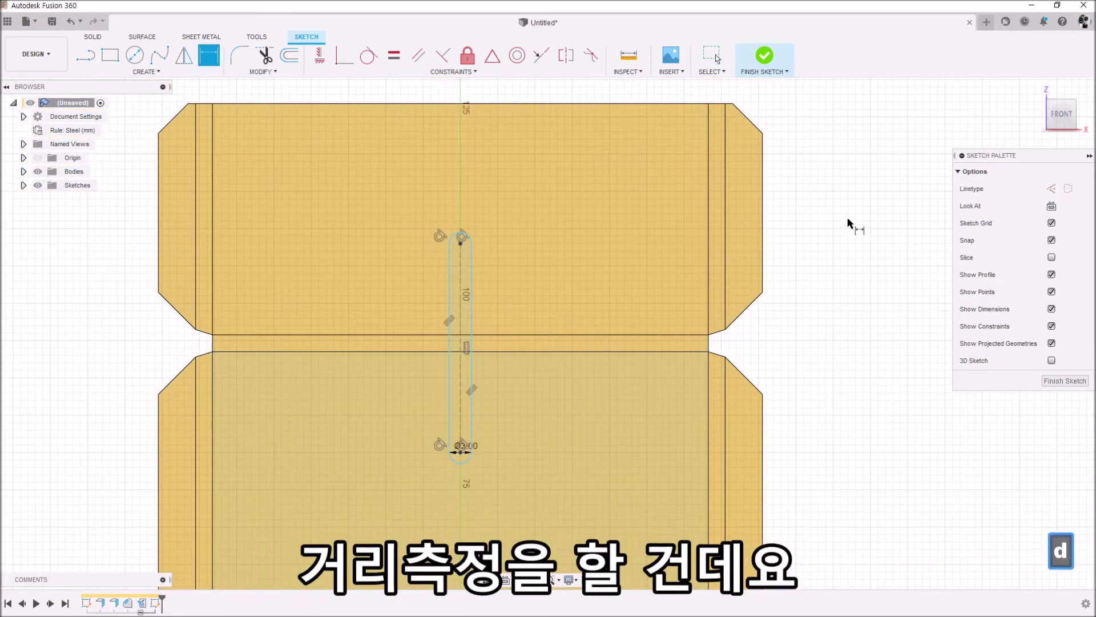
right_click(545, 209)
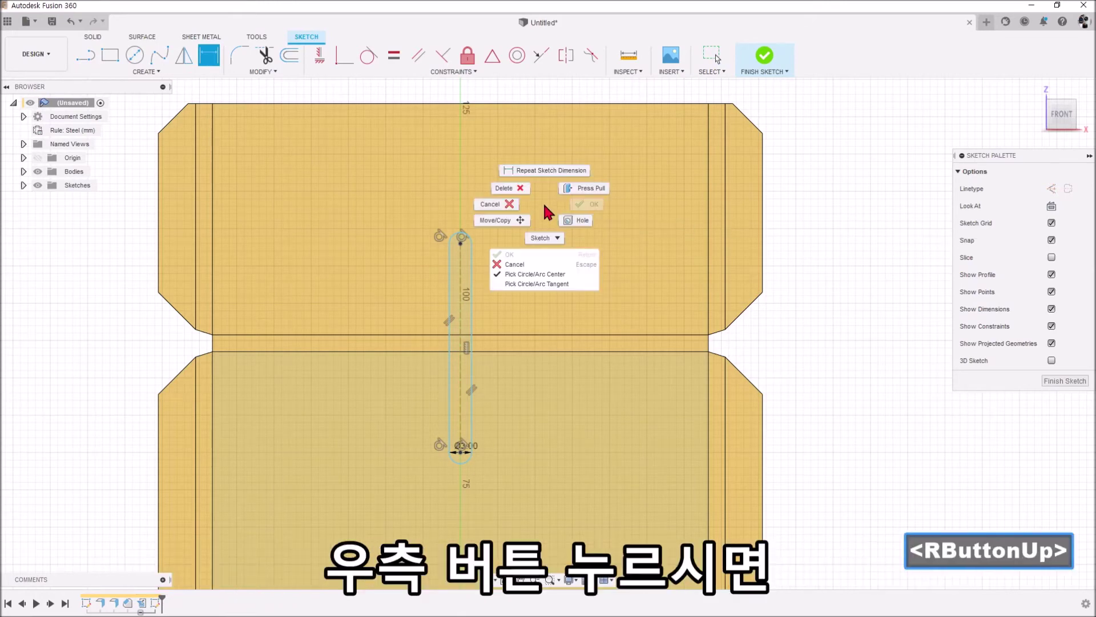
left_click(537, 285)
scroll(519, 286, "up", 3)
left_click(437, 208)
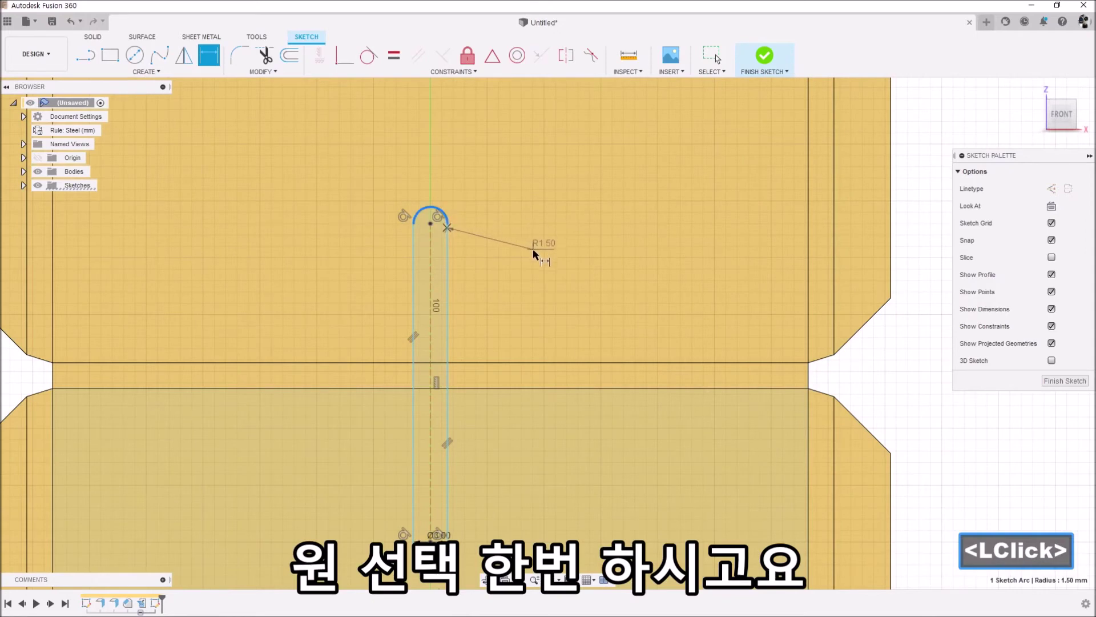
left_click(500, 362)
left_click_drag(523, 296, 643, 314)
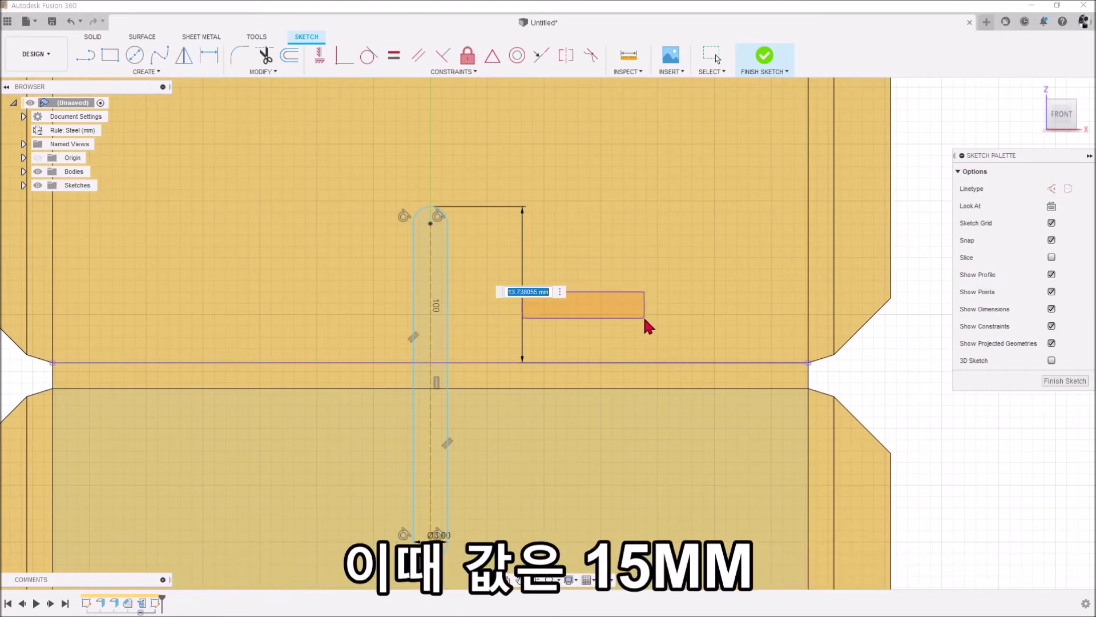
type("15")
key("Return")
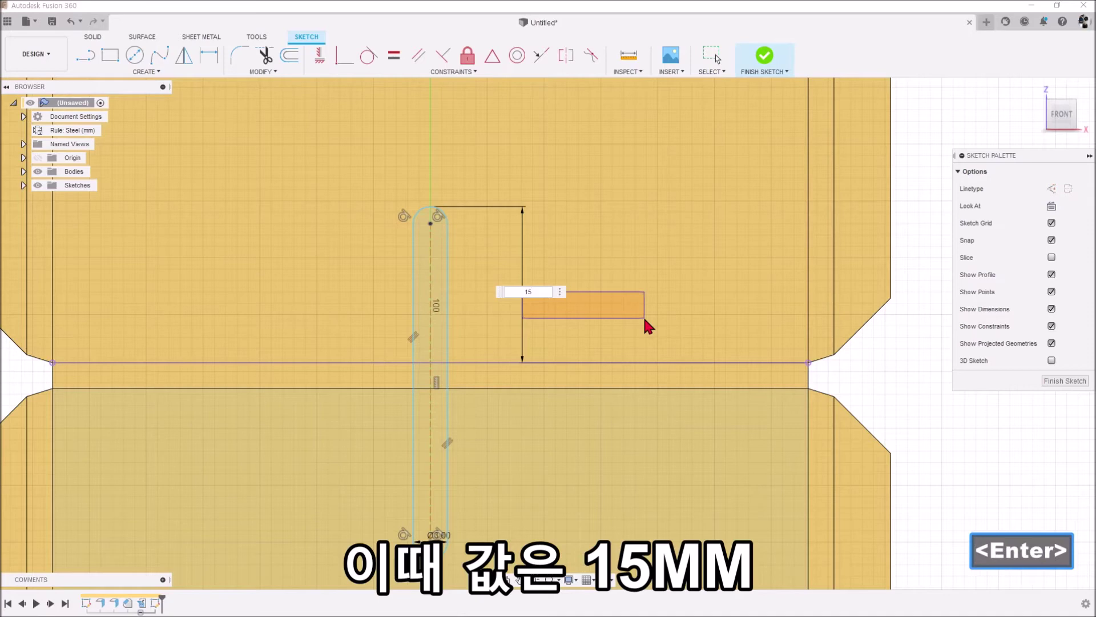
left_click(617, 331)
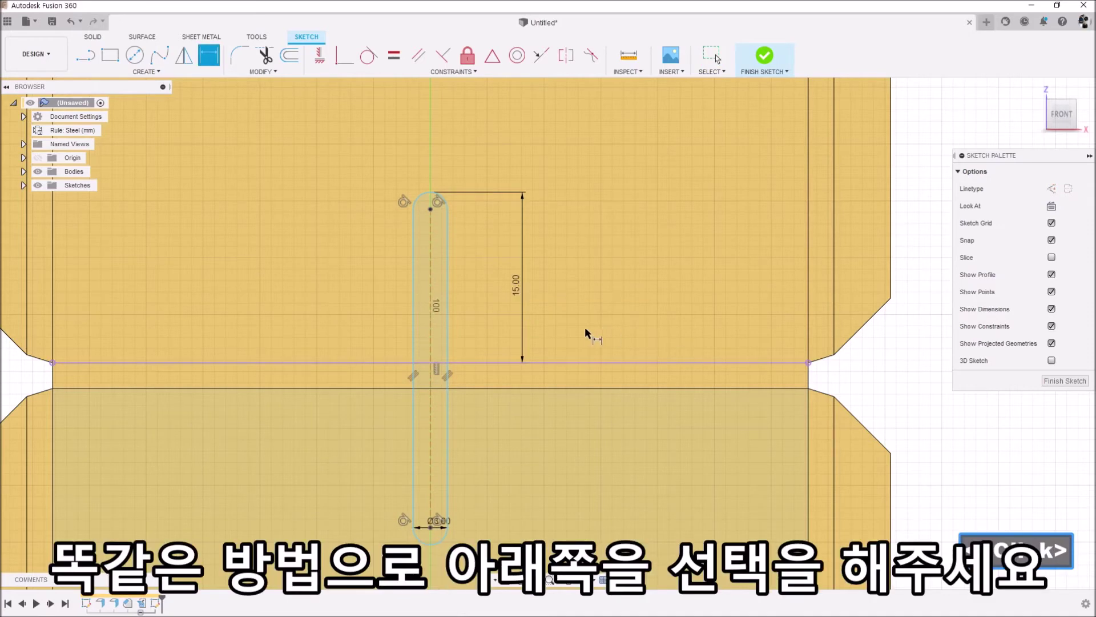
Dimension the slot's lower arc tangent to the lower bend line, linking its value to the upper 15 mm dimension.
right_click(649, 297)
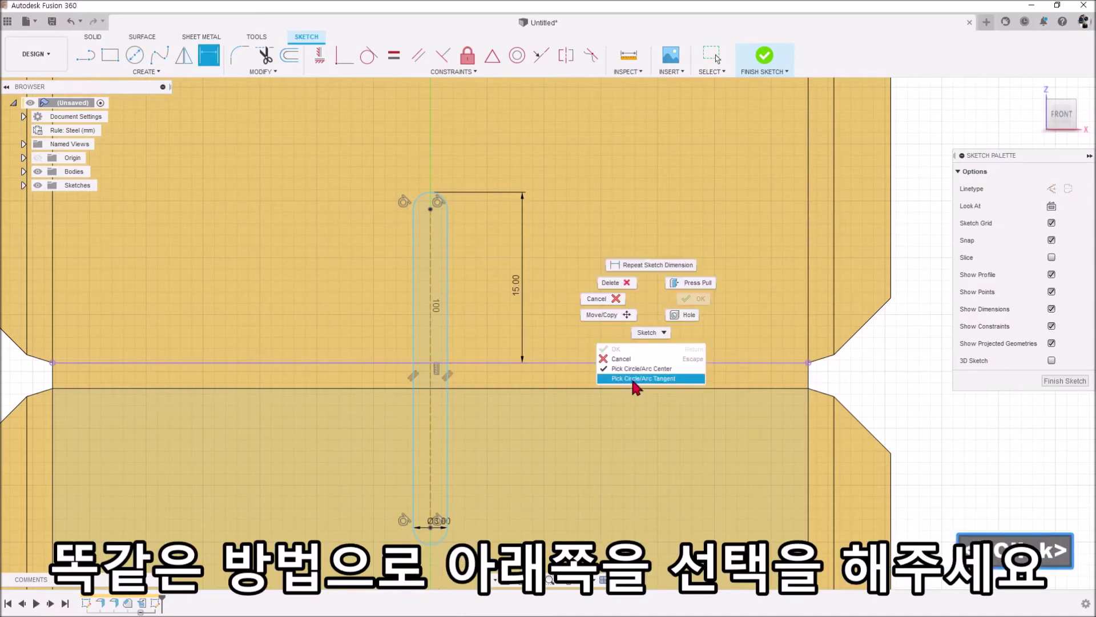
left_click(633, 379)
left_click(520, 280)
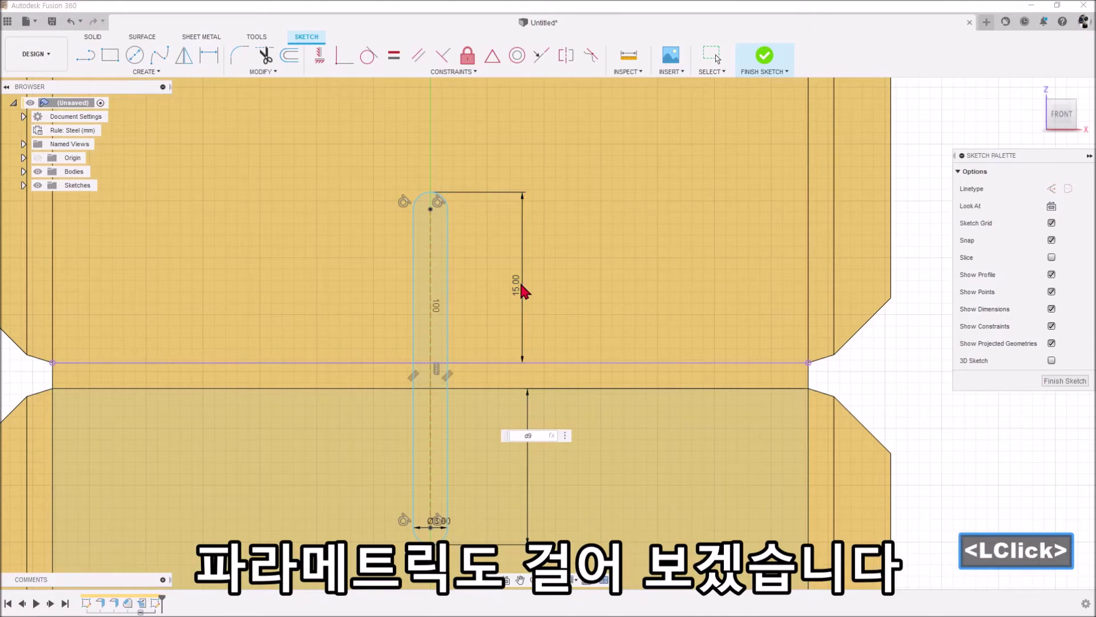
key("Return")
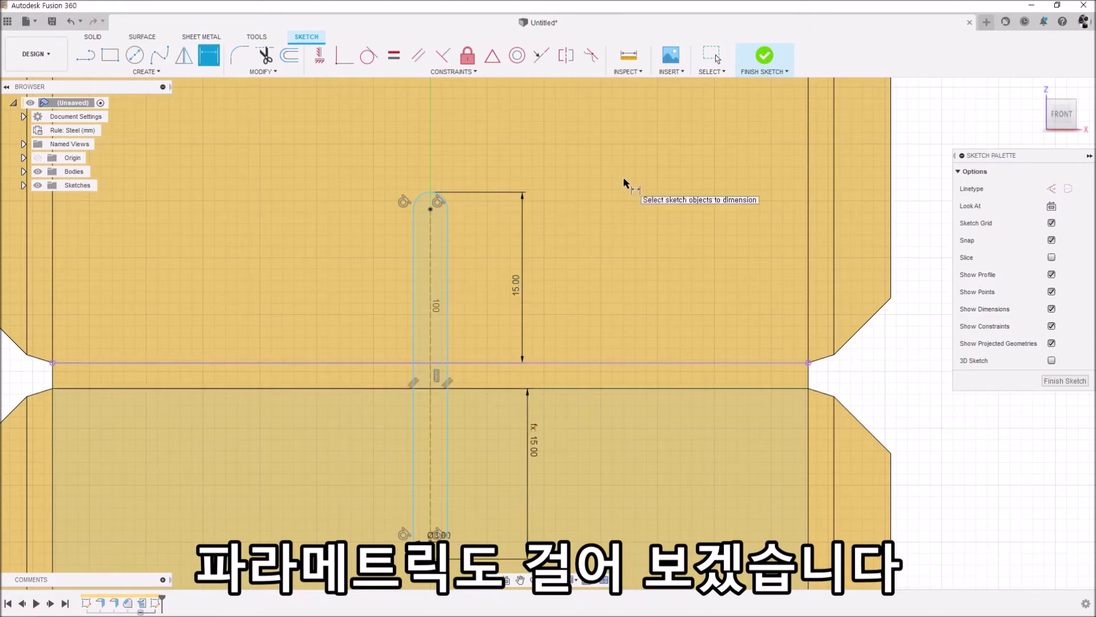
Constrain the slot's lower arc centre vertically to the sketch origin.
left_click(318, 67)
scroll(539, 251, "down", 3)
scroll(540, 351, "down", 2)
mouse_move(540, 351)
middle_mouse_down()
mouse_move(583, 376)
mouse_move(577, 234)
middle_mouse_up()
left_click(534, 495)
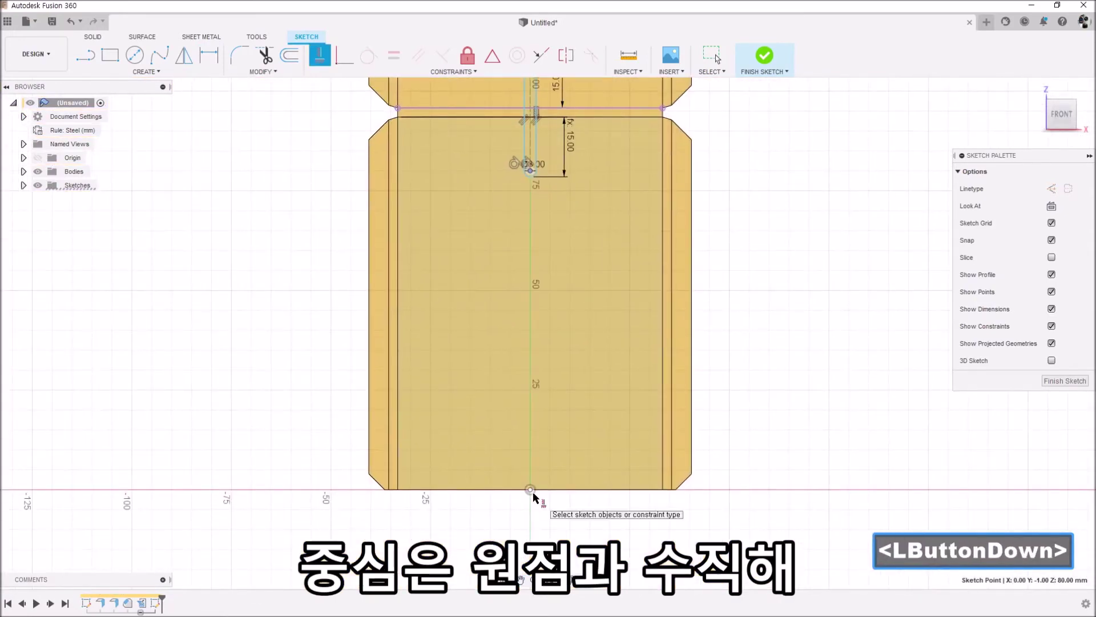
middle_click_drag(729, 300, 724, 420)
scroll(740, 289, "up", 5)
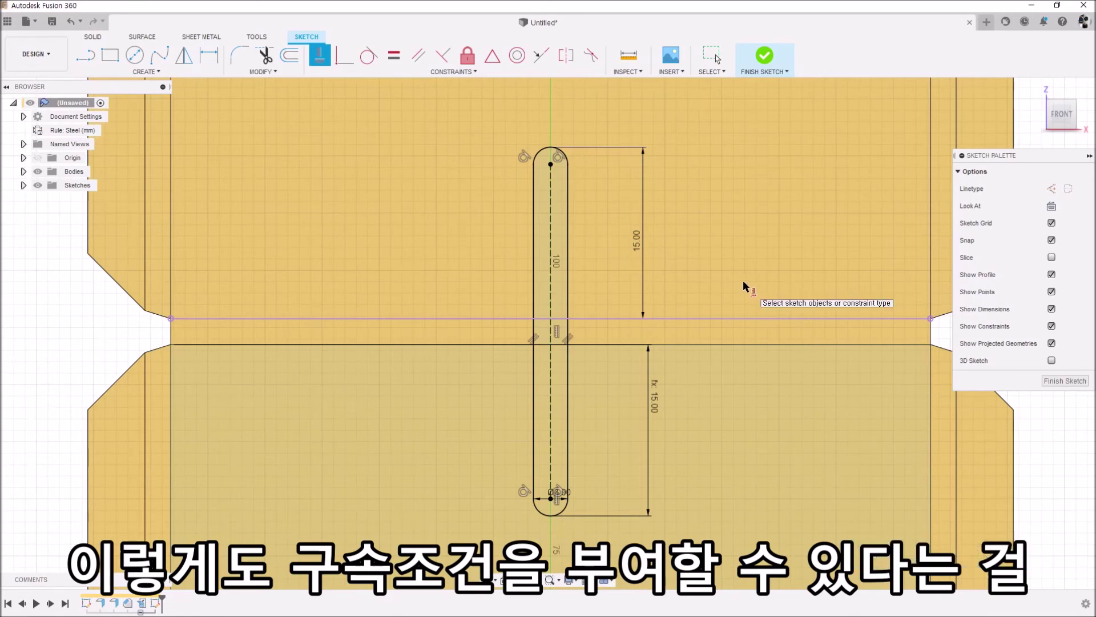
Start a rectangular pattern of the whole slot in the horizontal direction with an extent of 17 mm.
scroll(542, 220, "down", 3)
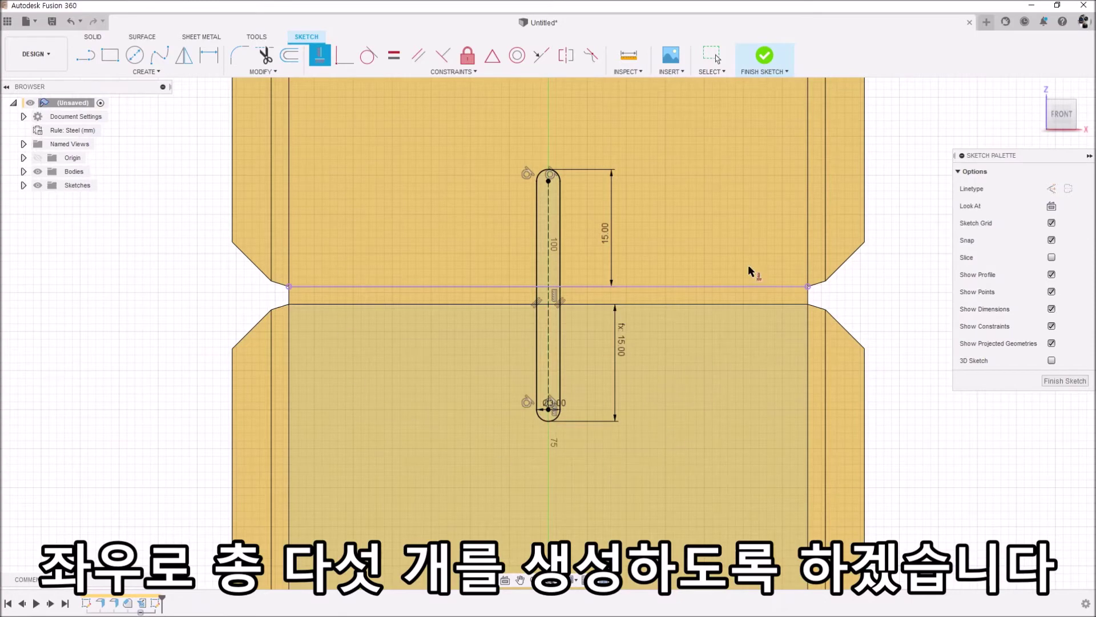
middle_click_drag(885, 309, 853, 323)
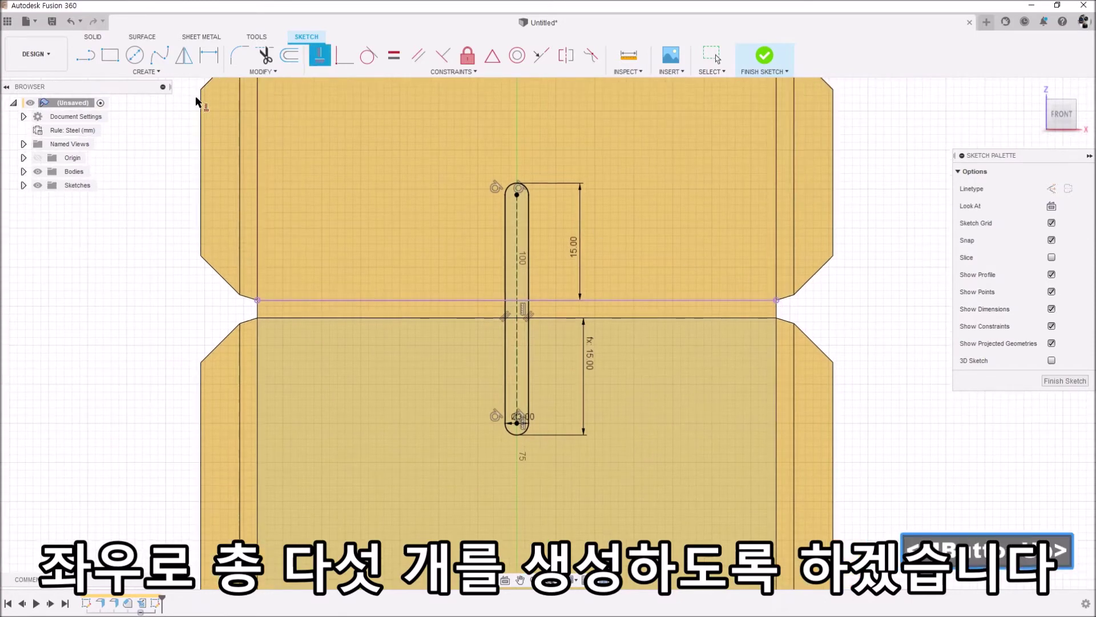
left_click(146, 72)
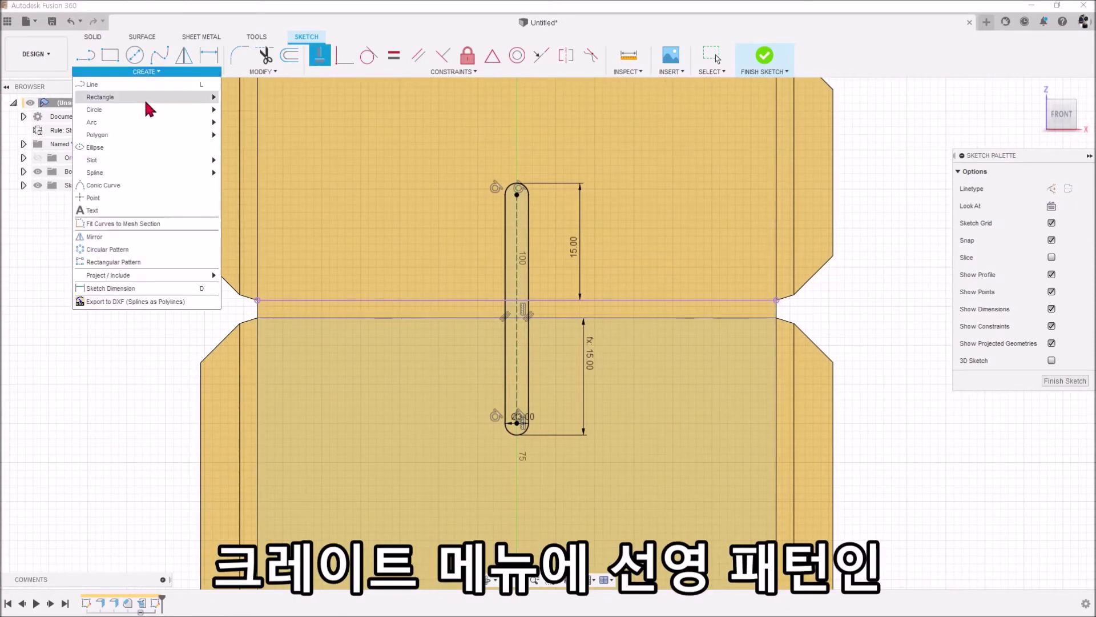
left_click(145, 264)
left_click_drag(435, 153, 563, 466)
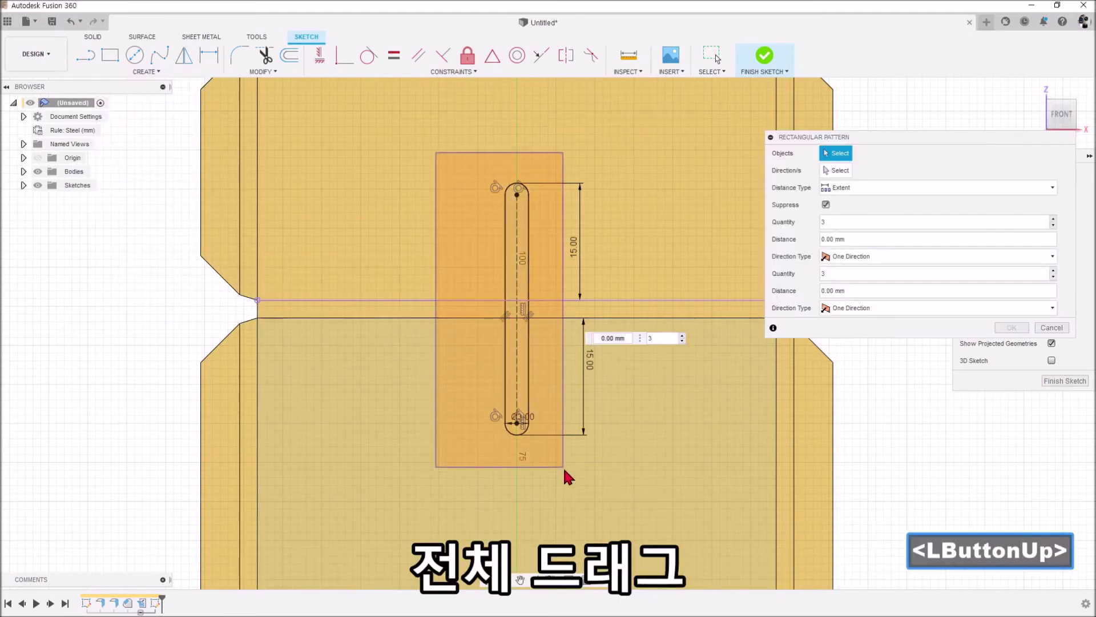
left_click_drag(534, 309, 715, 332)
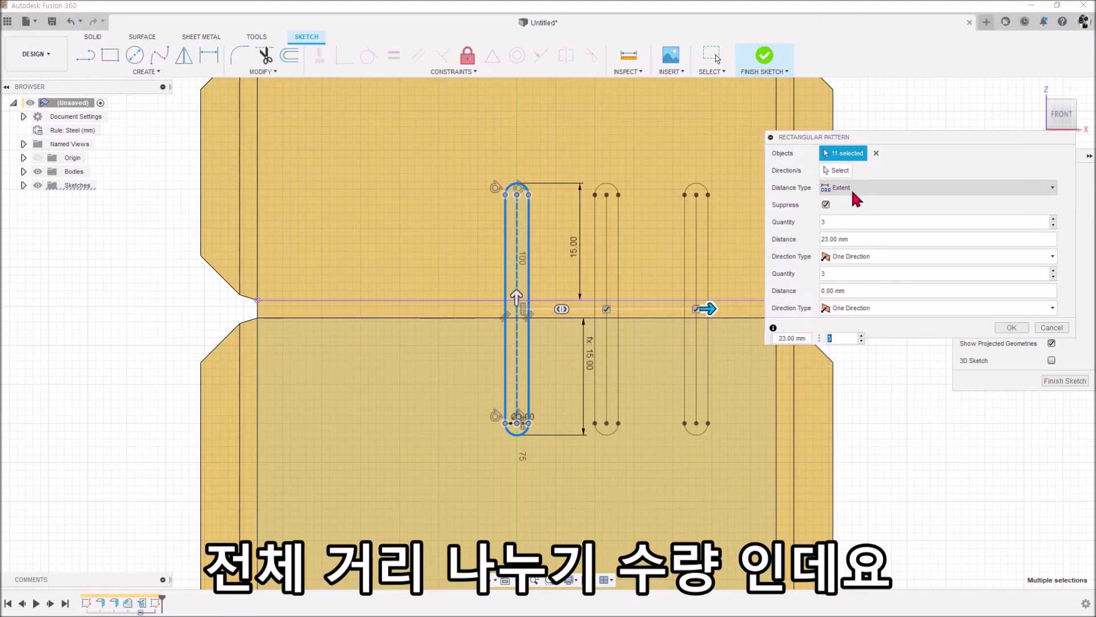
left_click_drag(708, 309, 657, 365)
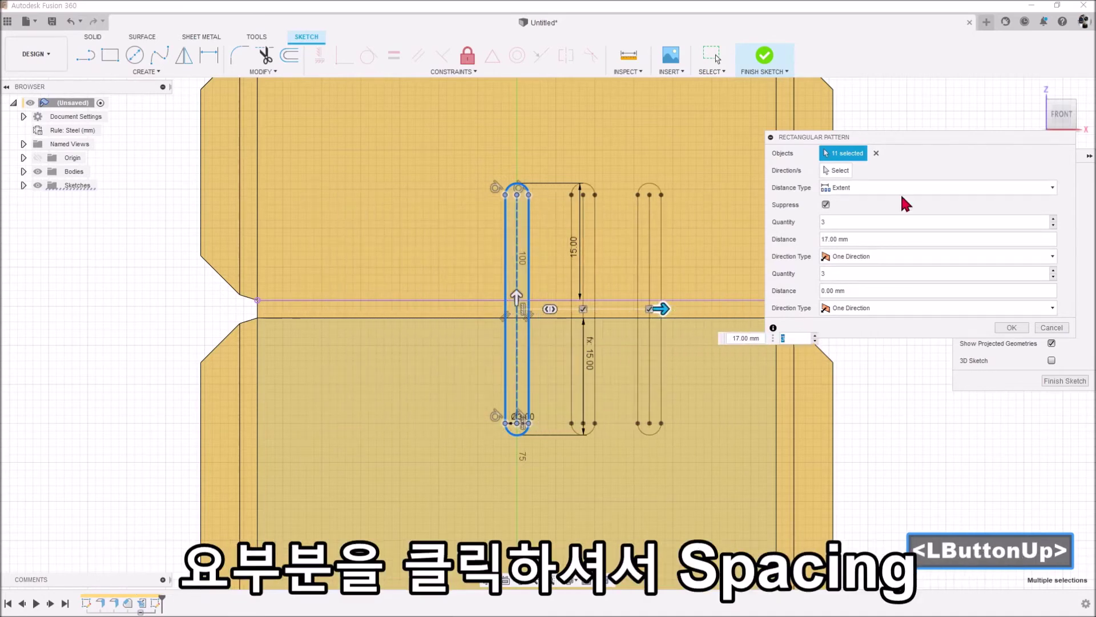
Switch the slot pattern's distance type to Spacing and set the horizontal distance to 10 mm.
left_click(902, 187)
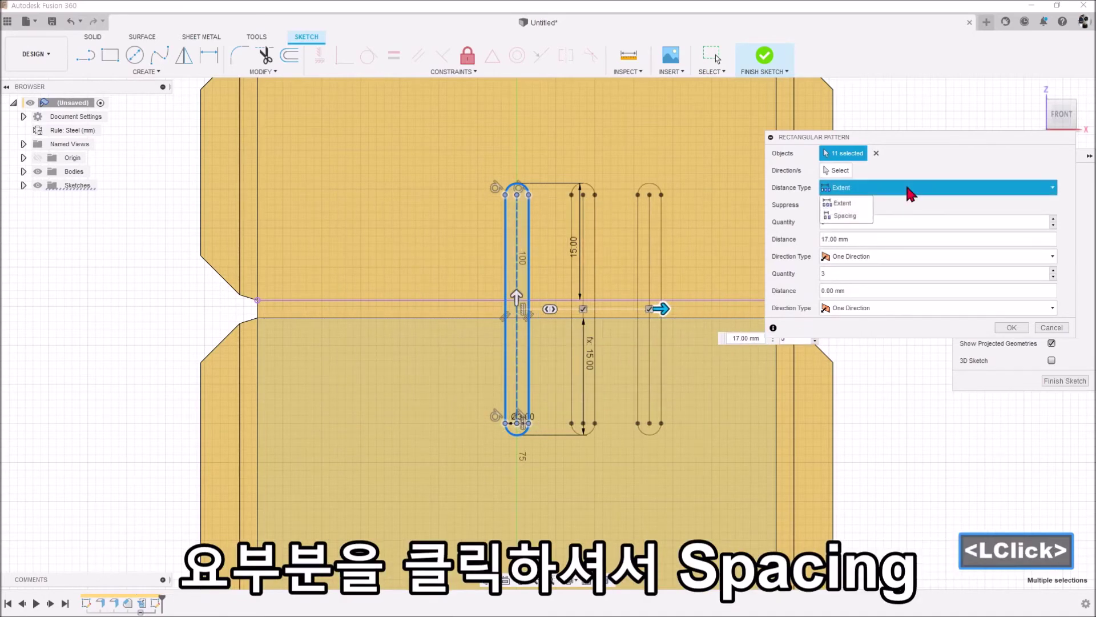
left_click(846, 216)
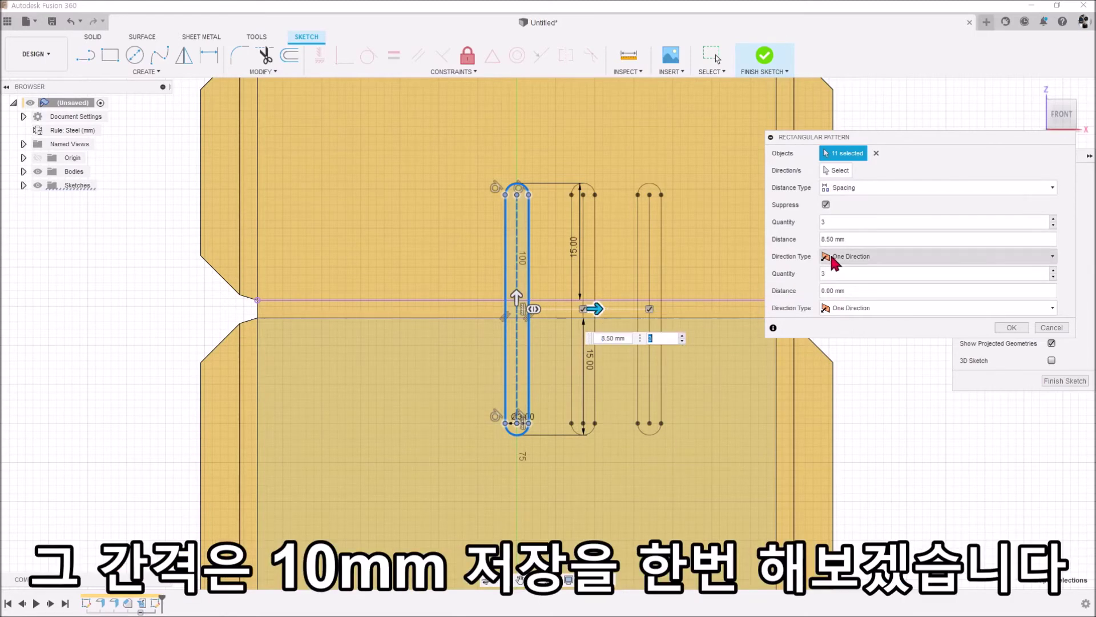
left_click(823, 239)
type("10")
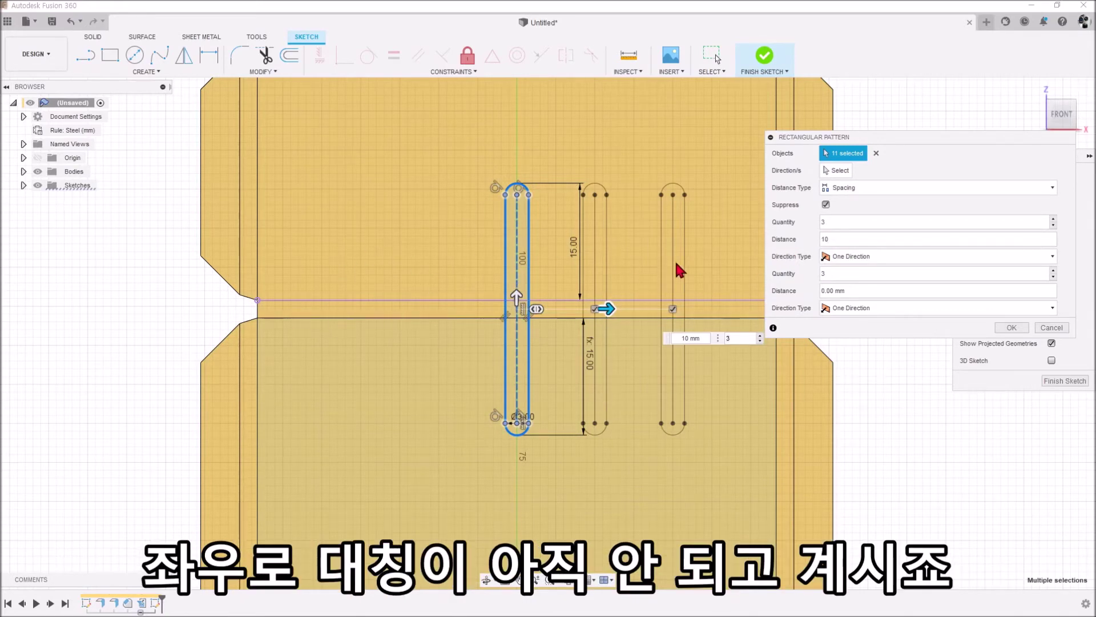
left_click(844, 222)
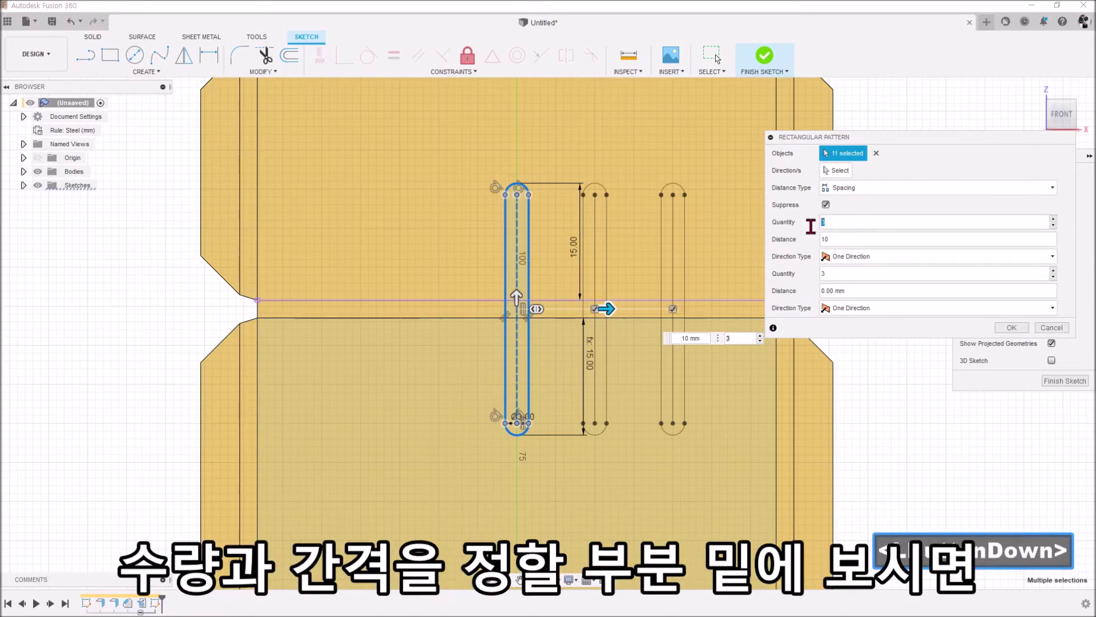
left_click_drag(837, 240, 796, 251)
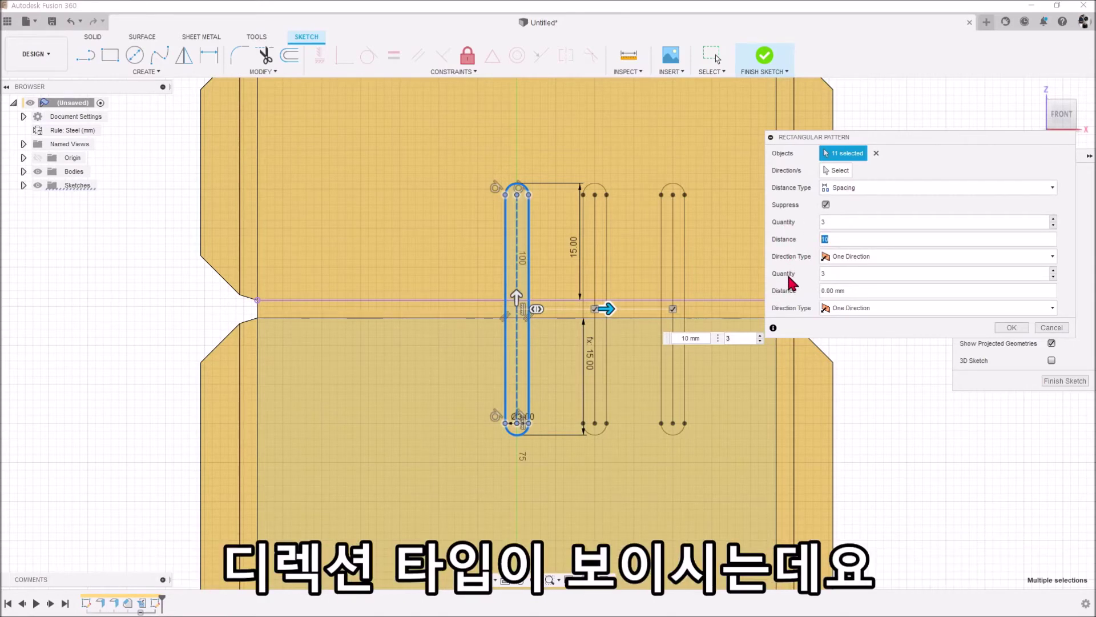
Make the slot pattern symmetric with a quantity of 5 and create it.
left_click(864, 259)
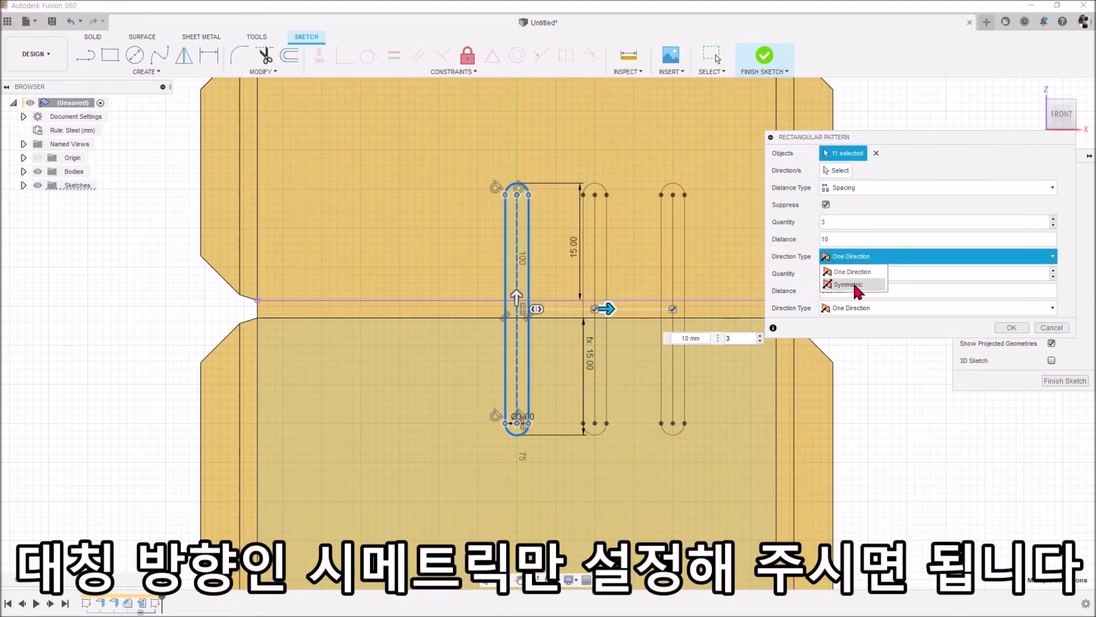
left_click(854, 284)
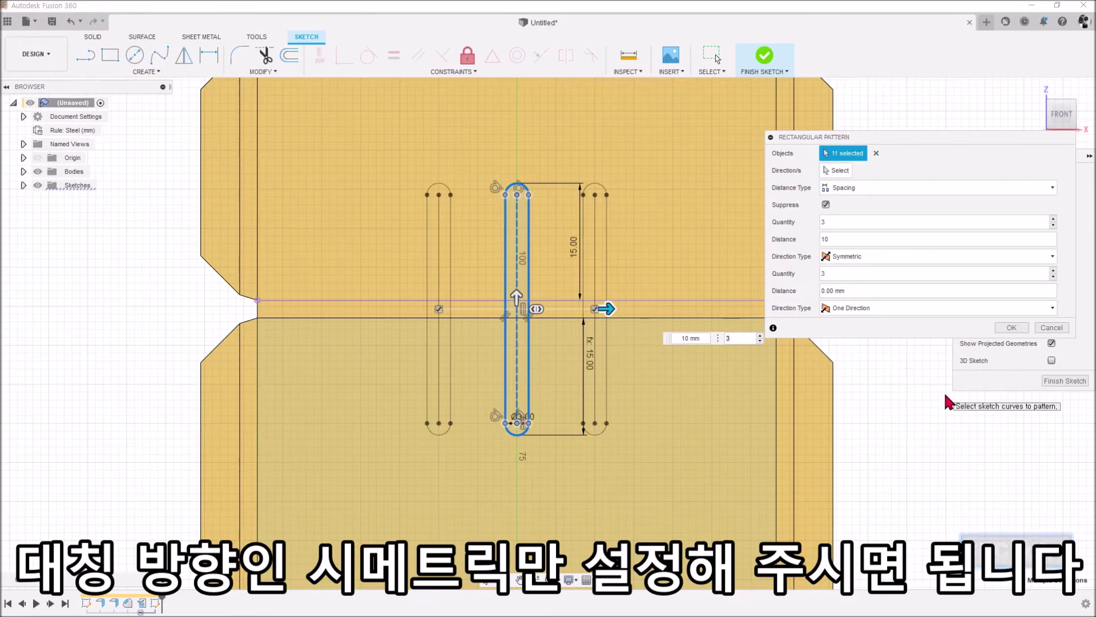
left_click_drag(838, 224, 815, 226)
type("5")
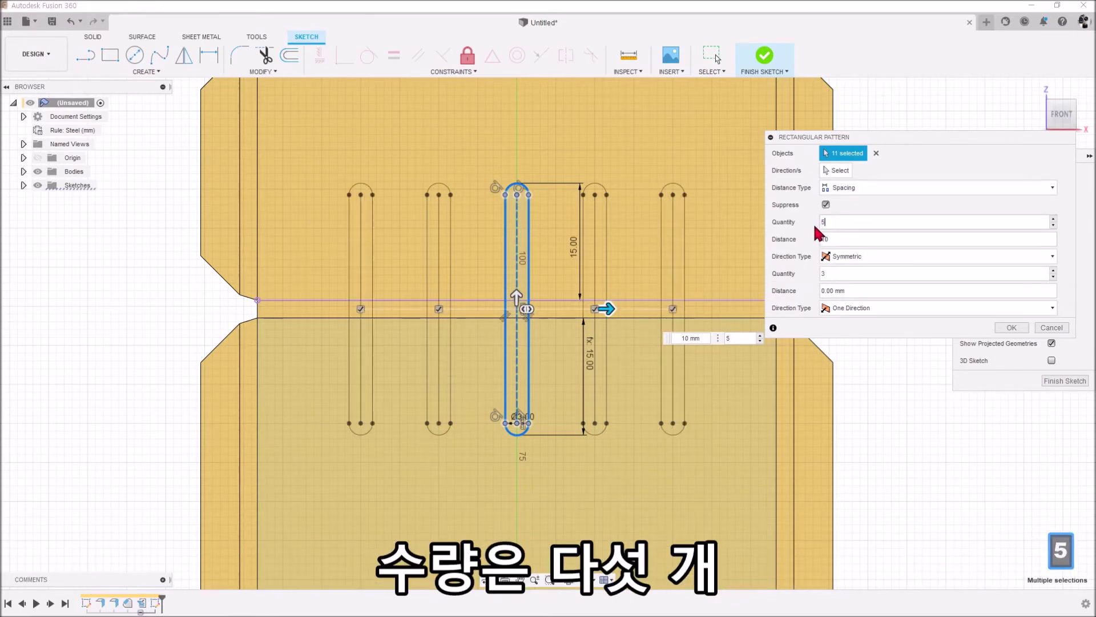
left_click(1009, 329)
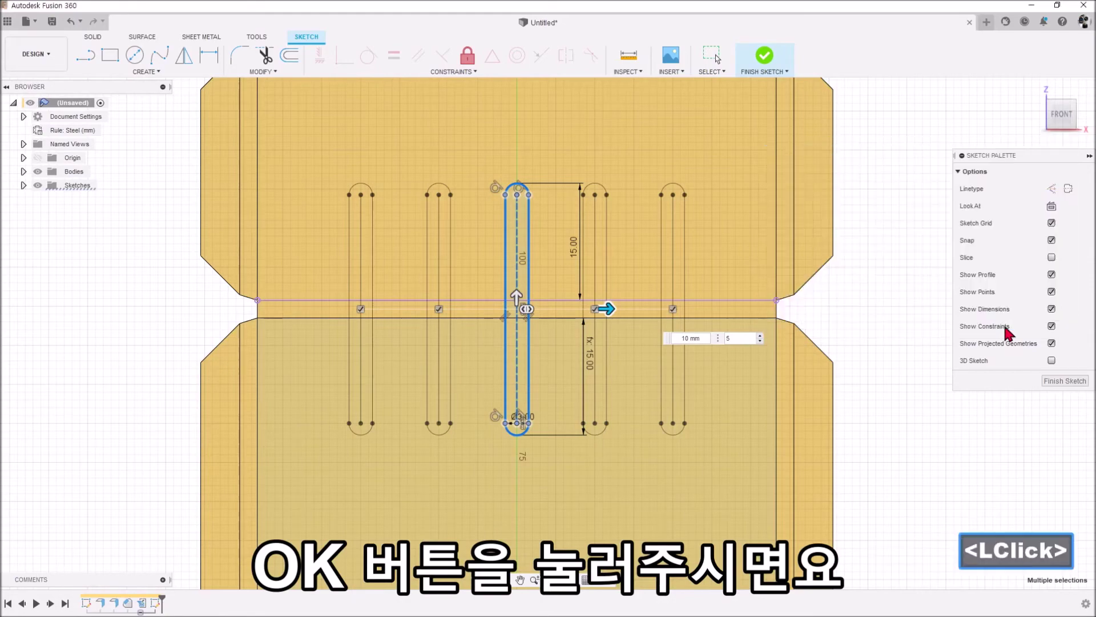
Sketch a circle about 23 mm in diameter on the lower panel's centreline, centred about 30 mm above its bottom edge.
scroll(865, 281, "down", 3)
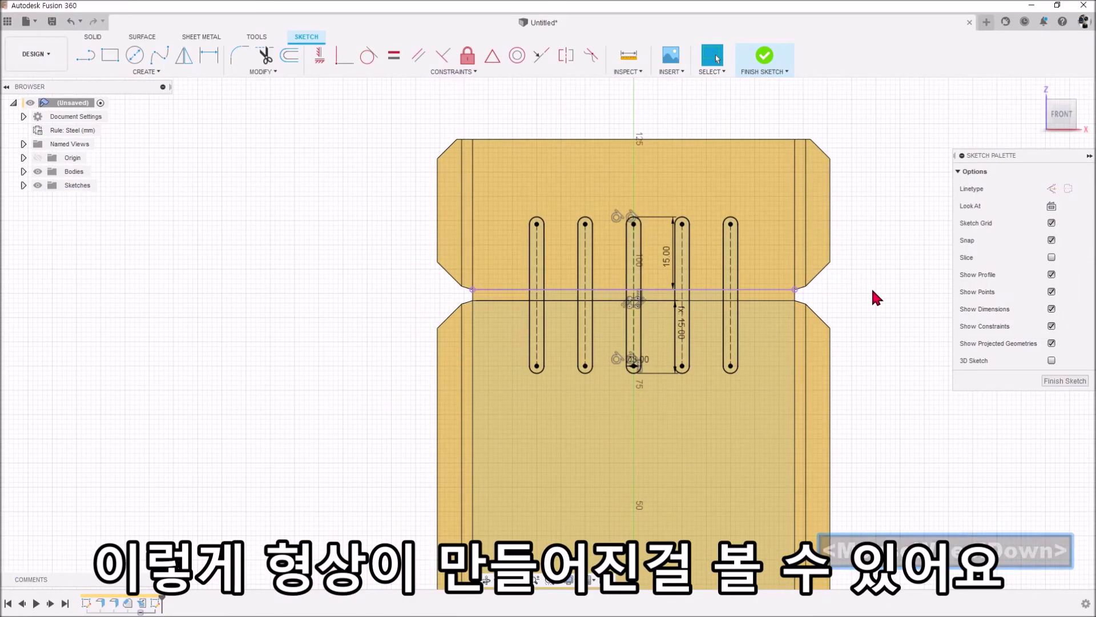
middle_click_drag(895, 396, 783, 293)
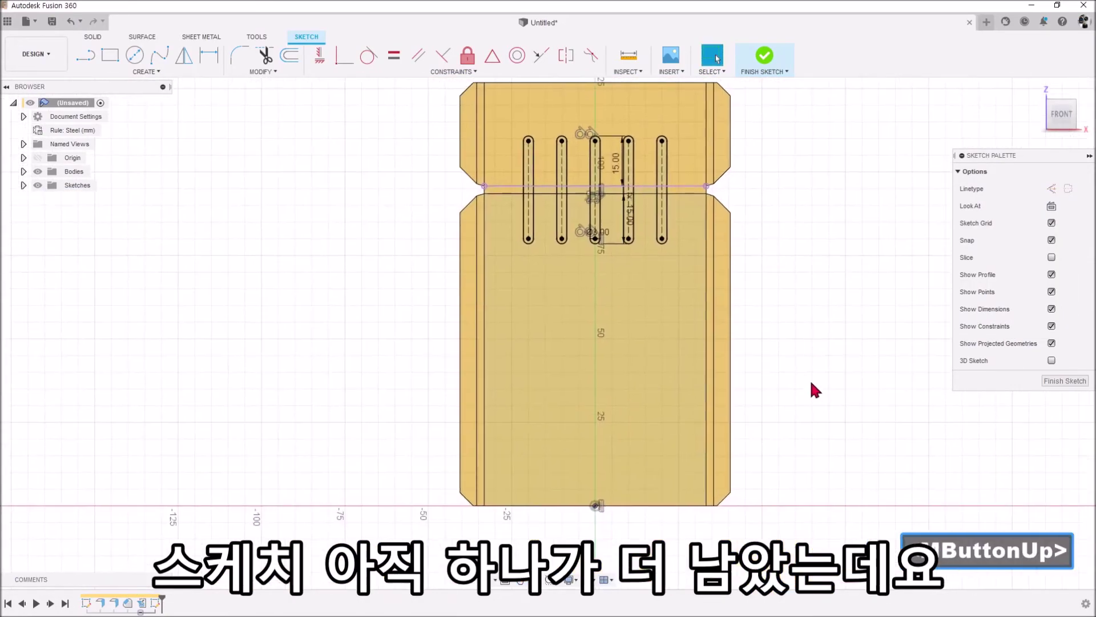
scroll(810, 383, "up", 5)
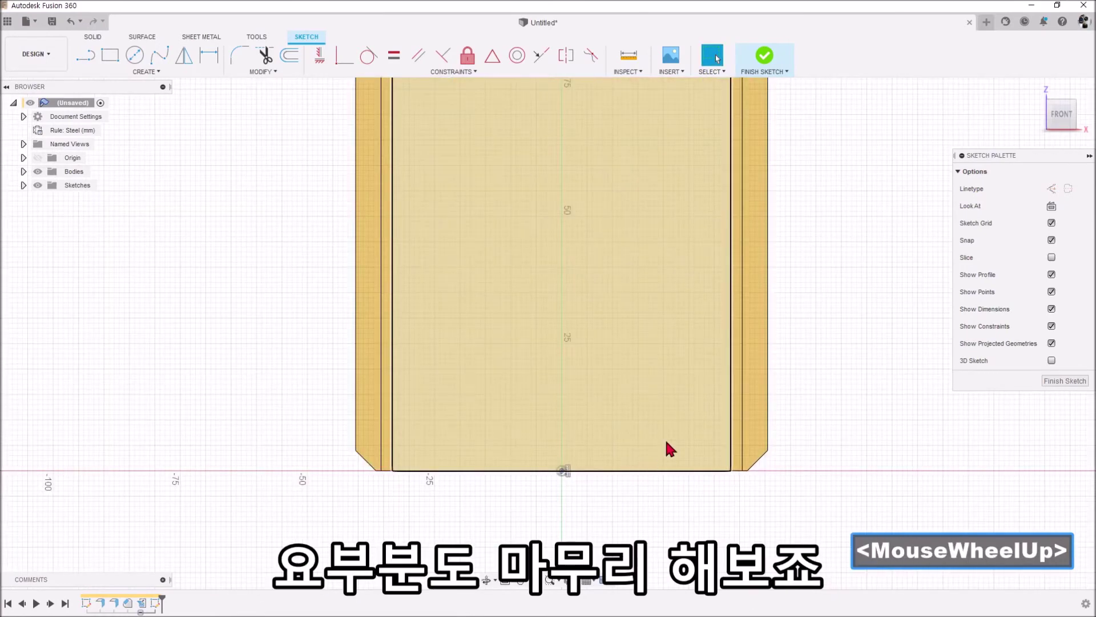
scroll(625, 443, "up", 1)
key("c")
left_click(547, 289)
left_click(586, 352)
Draw two vertical lines from the circle's left and right sides down to the panel's bottom edge.
key("l")
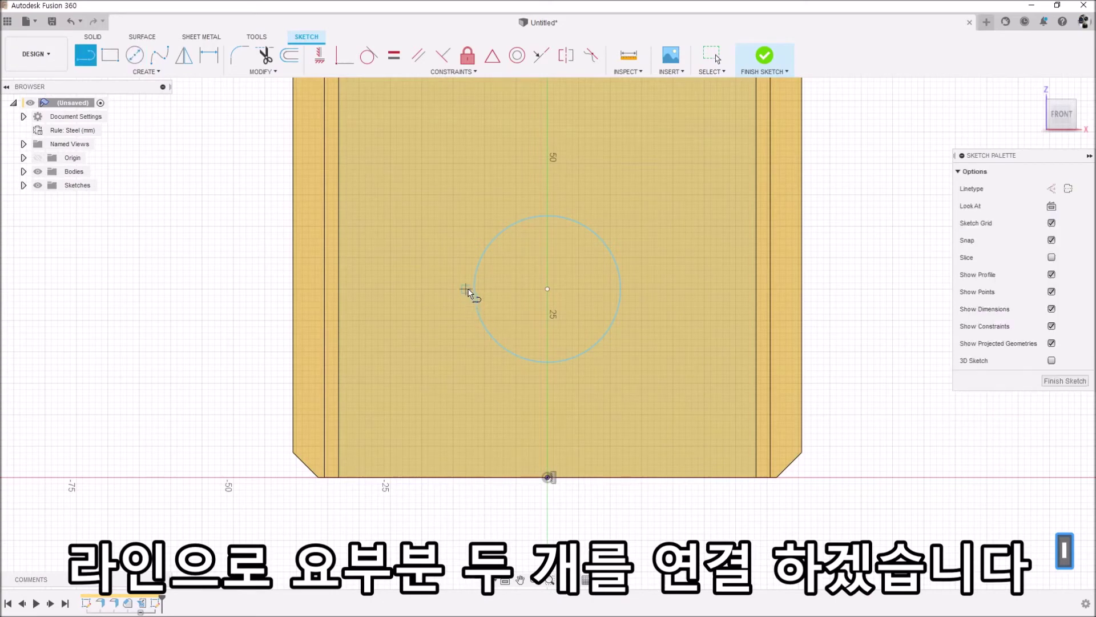
left_click(475, 292)
double_click(474, 477)
left_click(621, 292)
double_click(621, 477)
Constrain both vertical lines tangent to the circle.
left_click(368, 55)
left_click(475, 362)
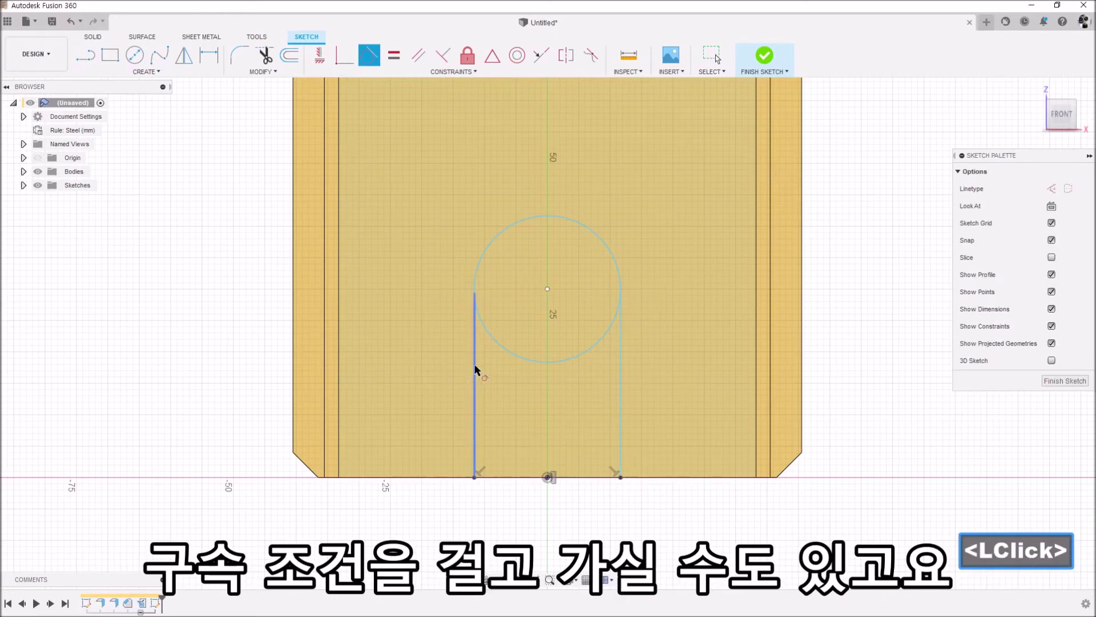
left_click(492, 341)
left_click(621, 378)
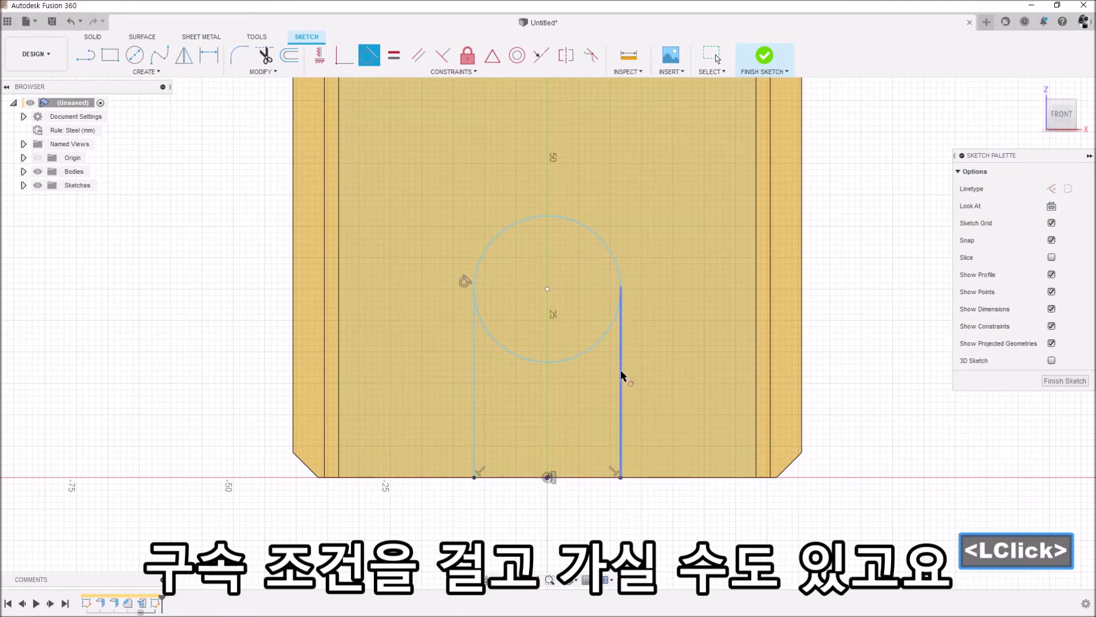
left_click(610, 332)
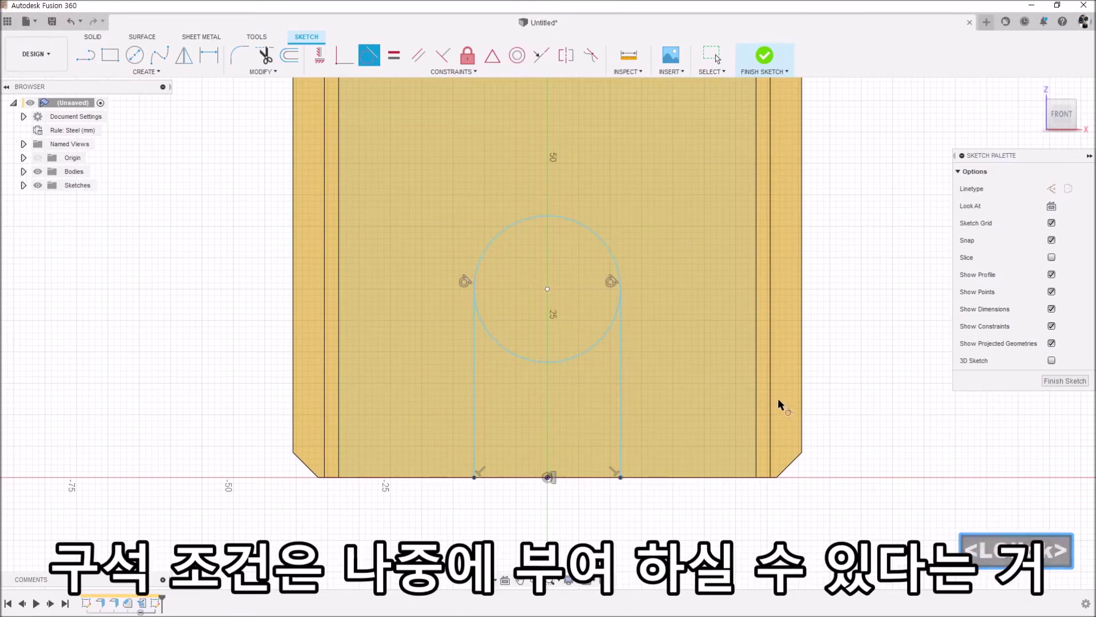
Constrain the circle's centre vertically to the sketch origin.
left_click(320, 55)
left_click(548, 289)
left_click(548, 477)
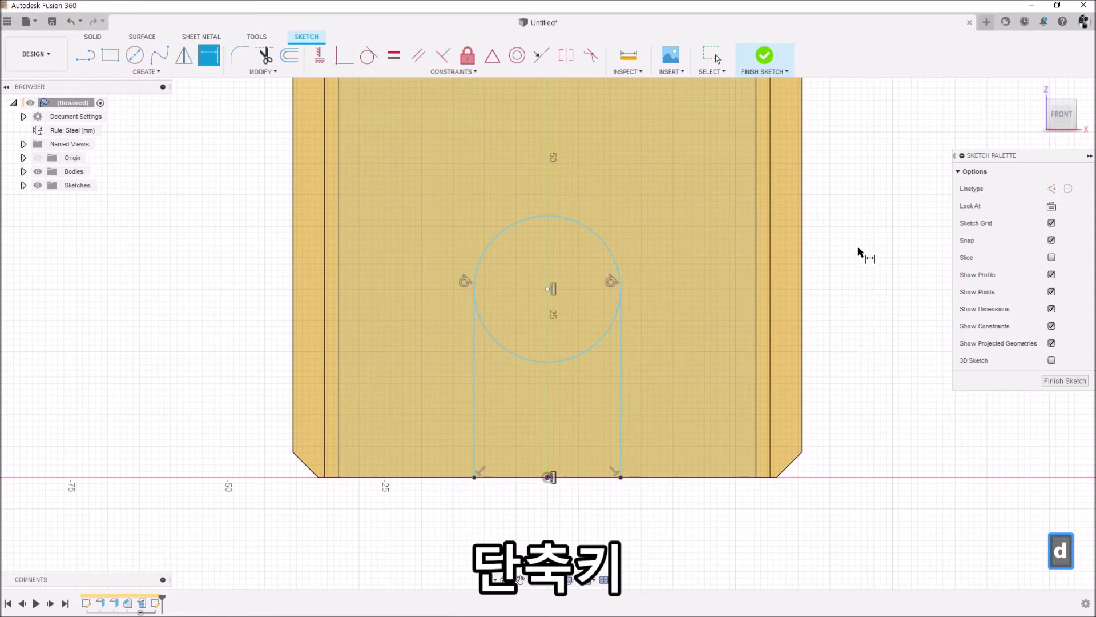
Dimension the circle's upper tangent to the panel's bottom edge at 41.5 mm, using the Pick Circle/Arc Tangent option.
right_click(671, 260)
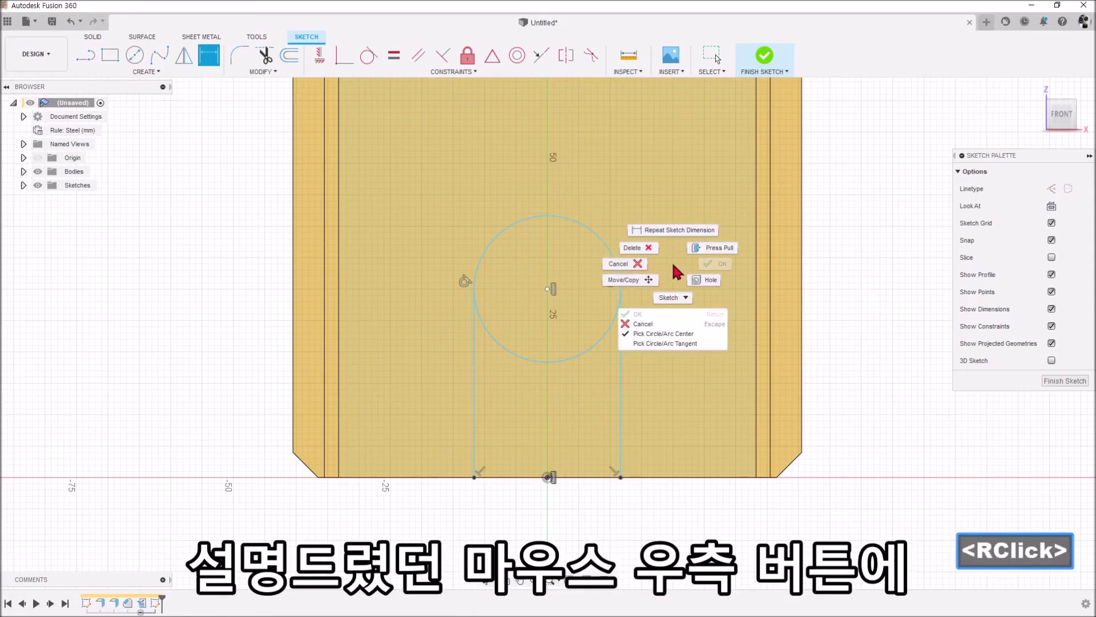
left_click(671, 343)
left_click(542, 217)
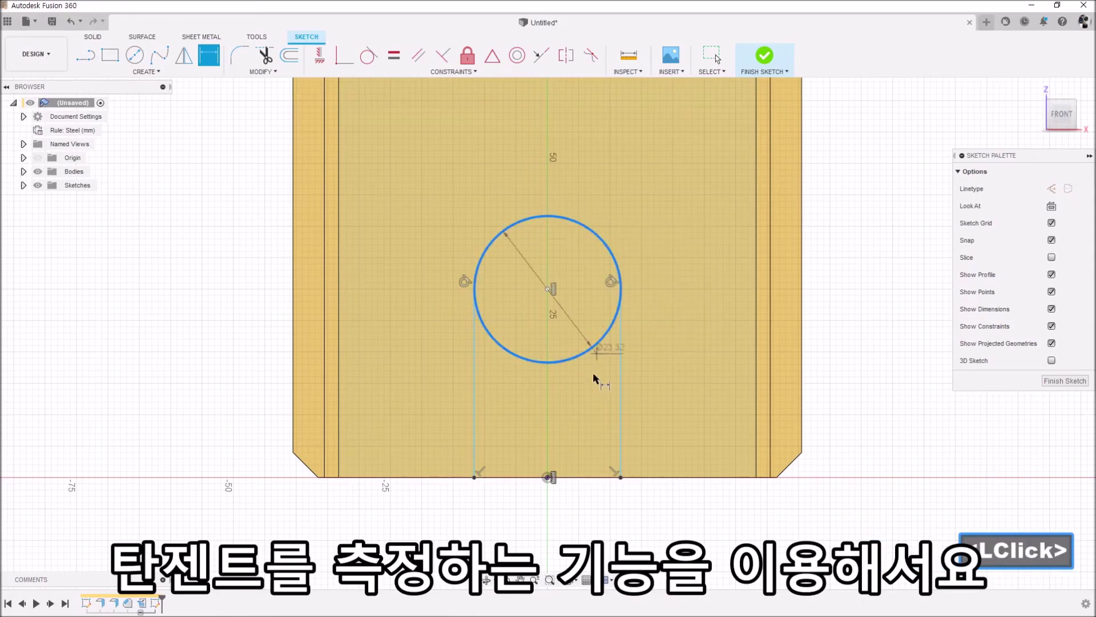
left_click(566, 476)
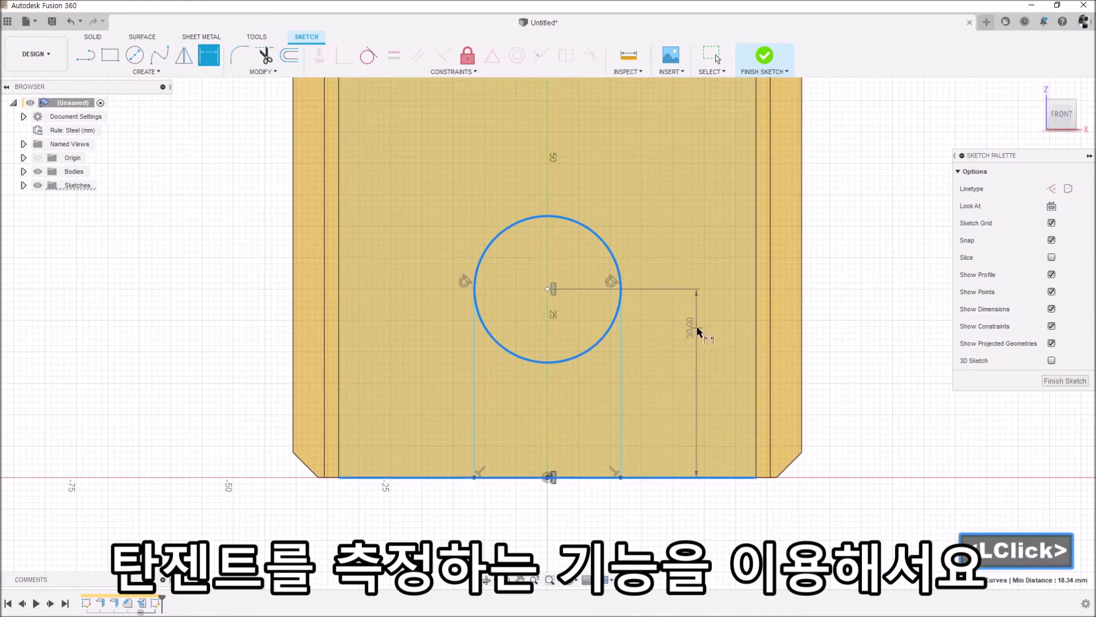
key("Escape")
left_click(556, 217)
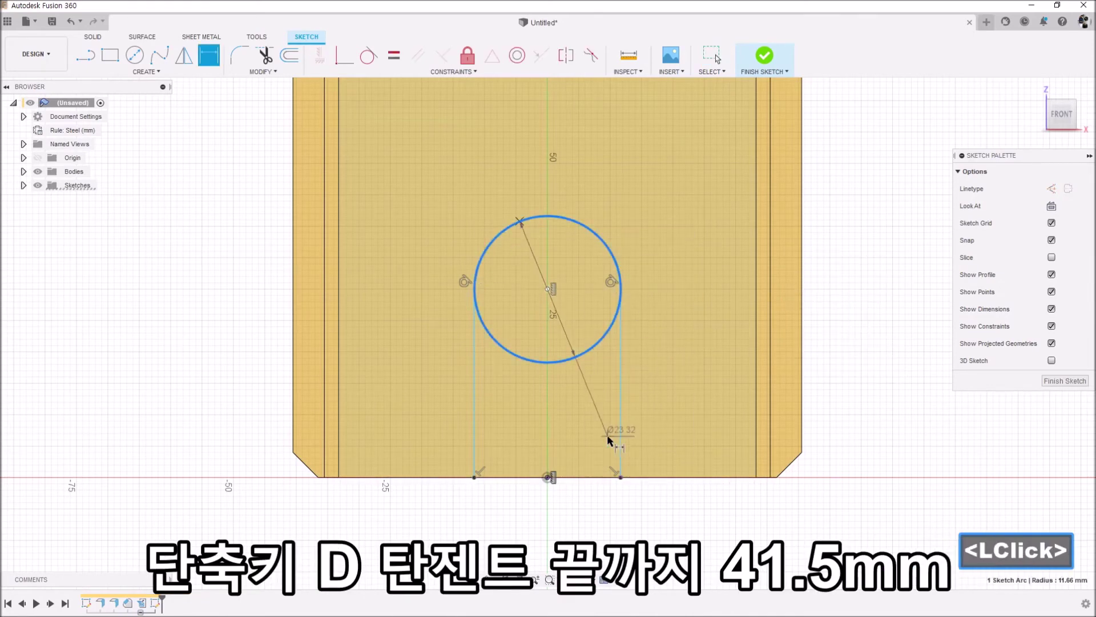
left_click(607, 476)
left_click(685, 363)
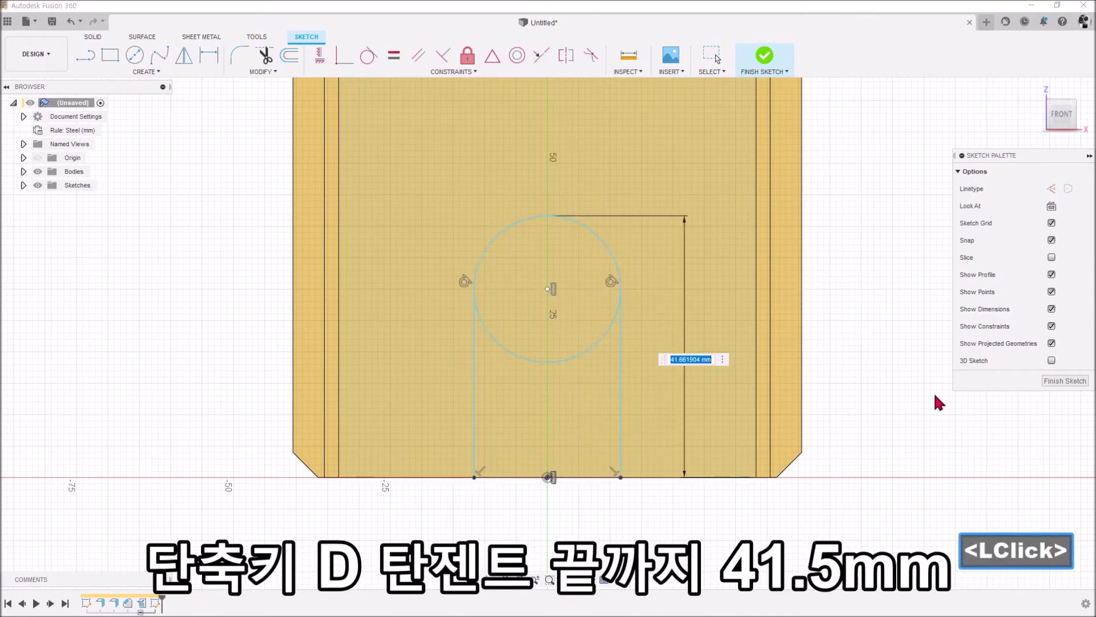
type("41.5")
key("Return")
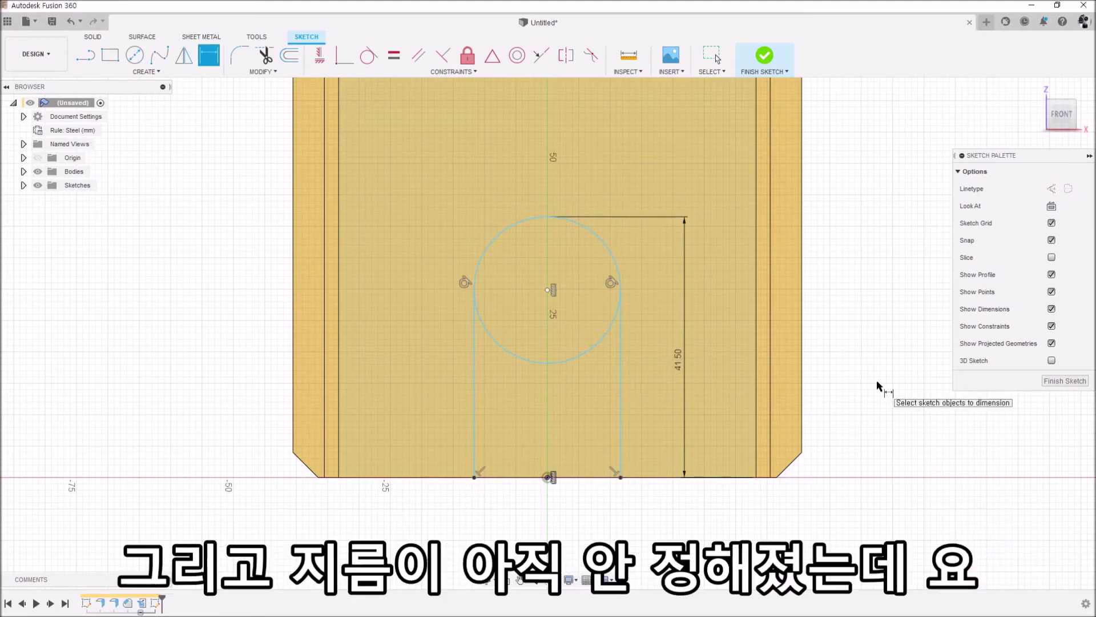
Dimension the circle's diameter at 35 mm and leave the dimension command.
left_click(532, 362)
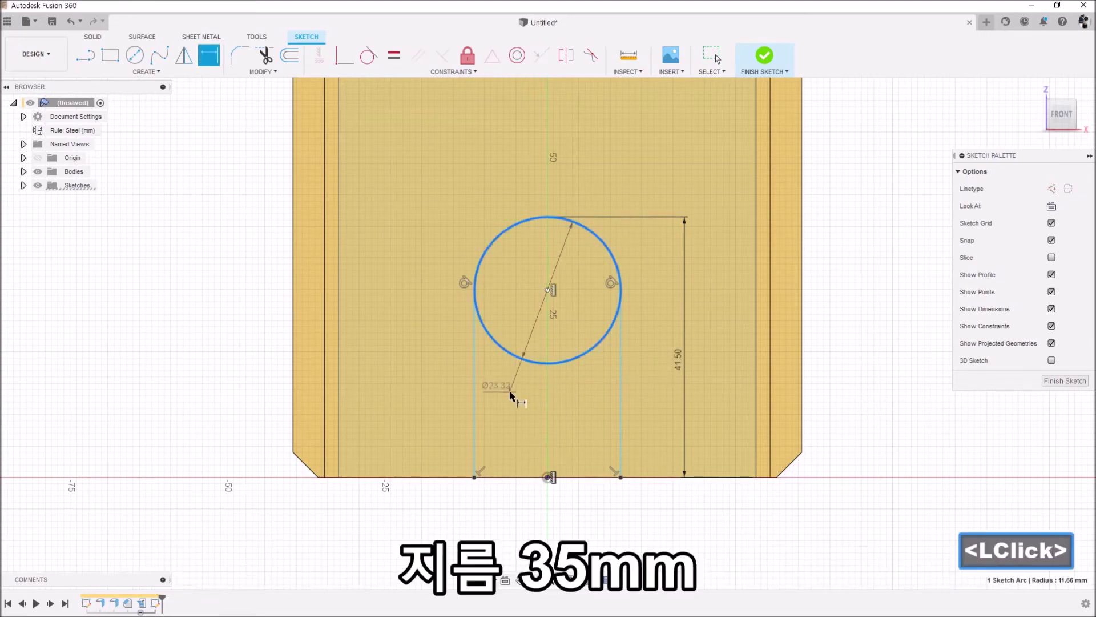
left_click(432, 397)
type("35")
key("Return")
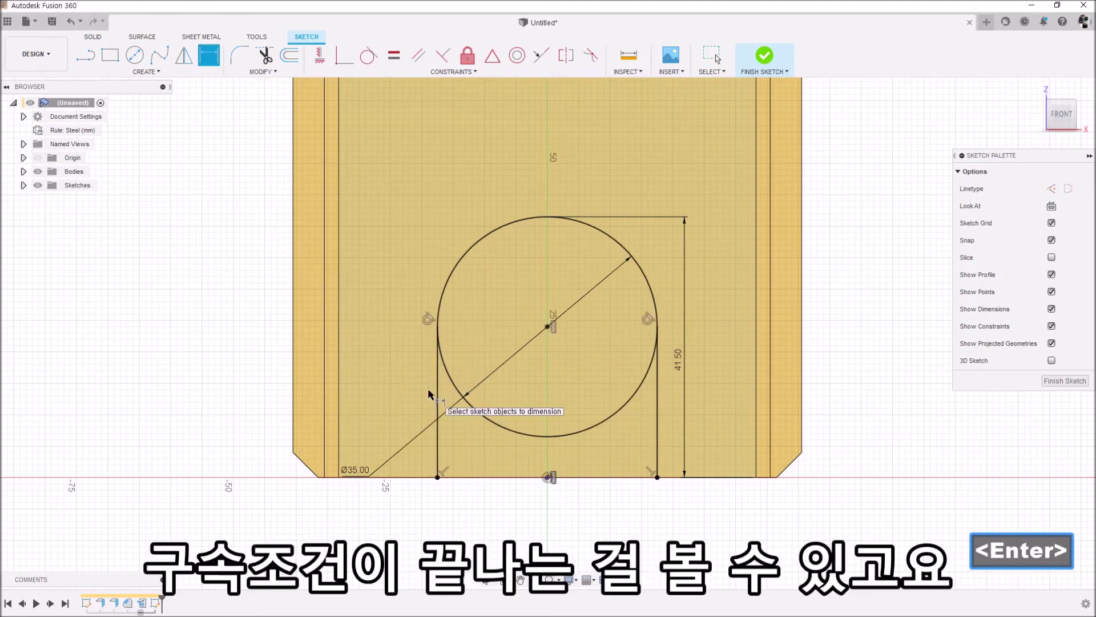
left_click_drag(430, 394, 487, 489)
key("Escape")
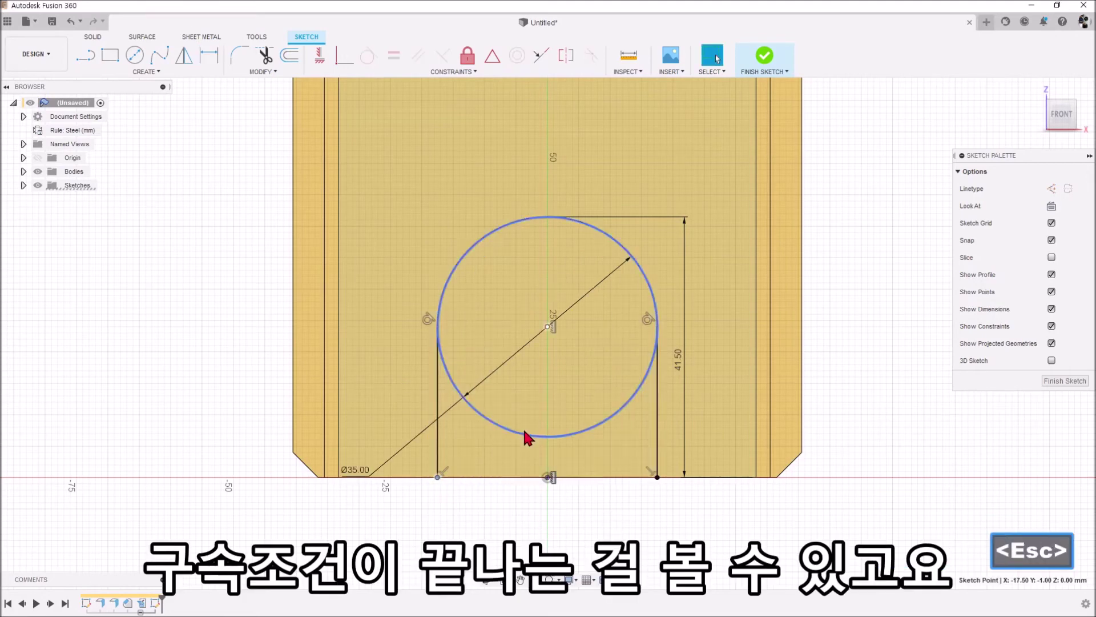
left_click(656, 513)
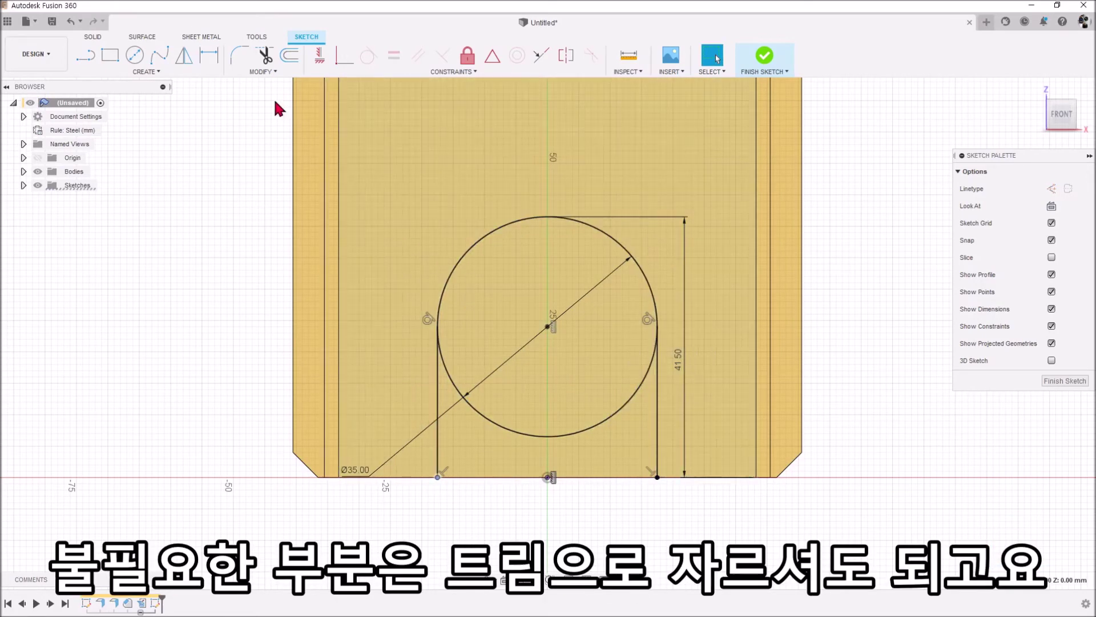
Break the circle where the vertical lines meet it and convert its lower arc to construction geometry.
left_click(262, 71)
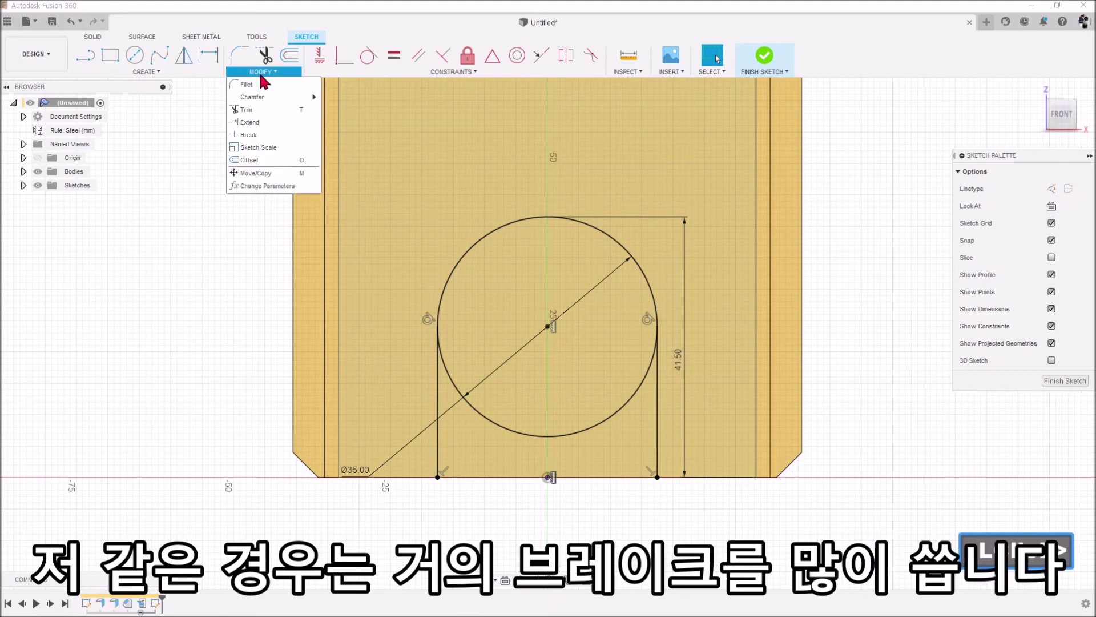
left_click(264, 145)
left_click(545, 437)
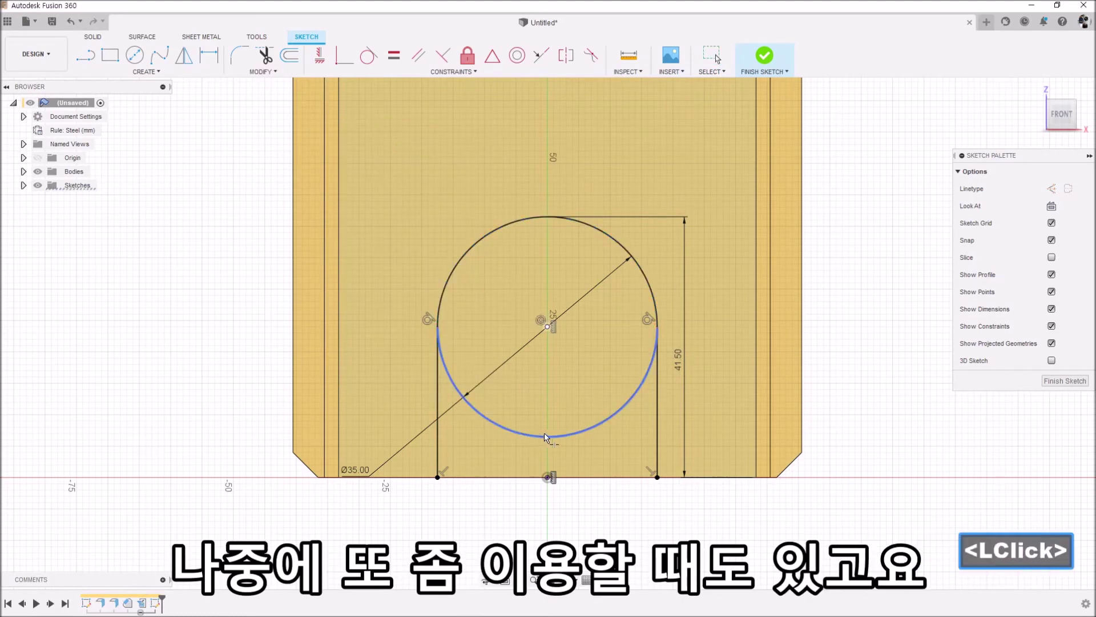
key("Escape")
left_click(598, 430)
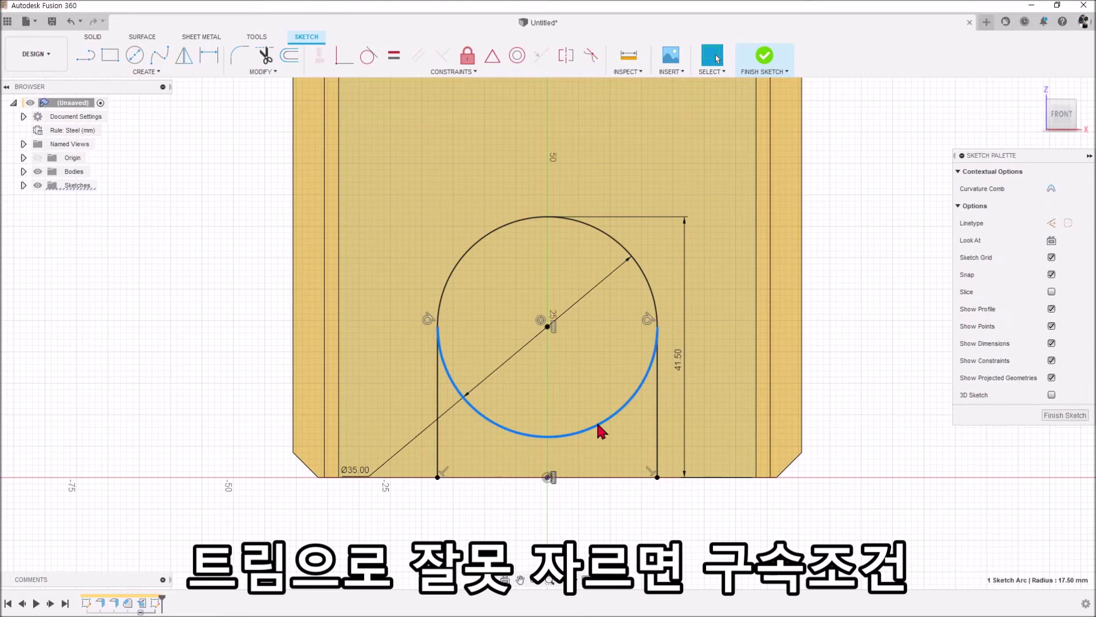
key("x")
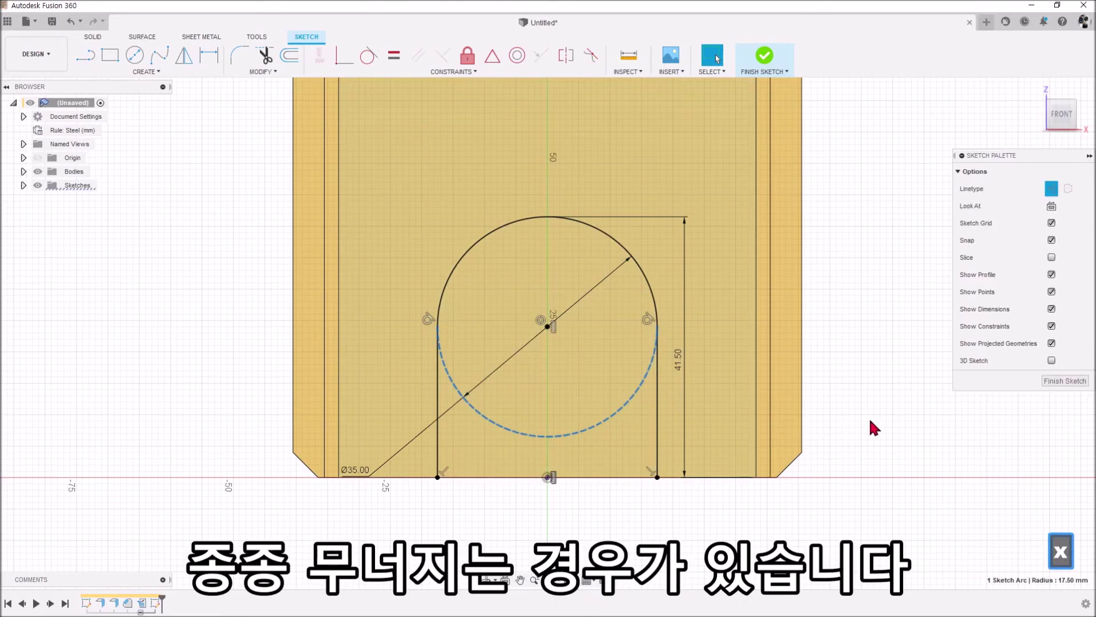
key("Escape")
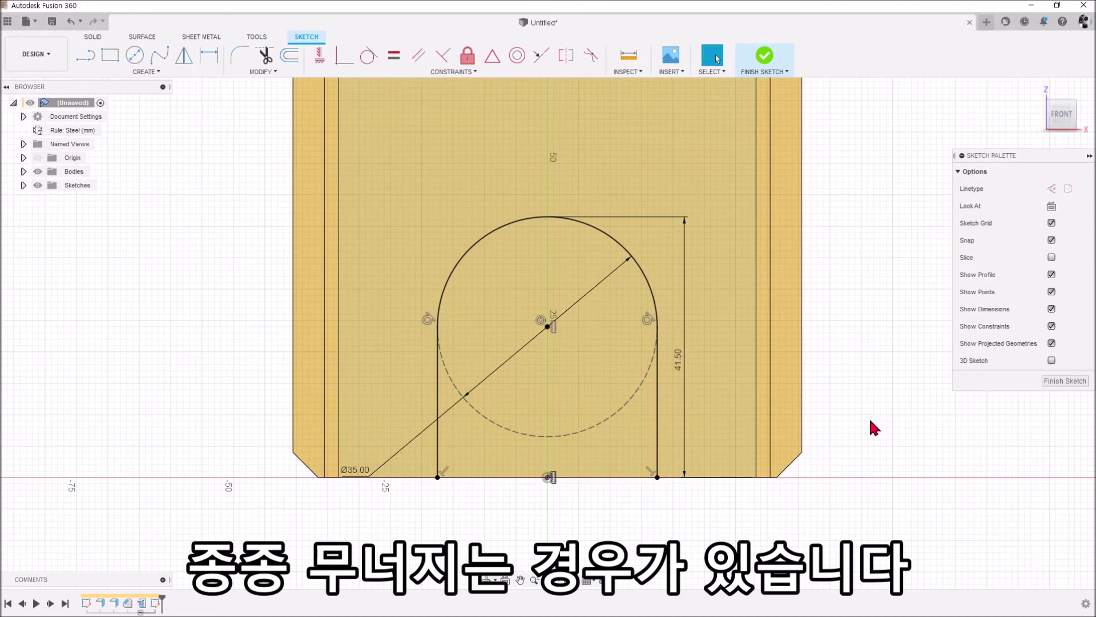
Move the 35 mm diameter dimension below the panel's bottom edge and finish the sketch.
left_click_drag(359, 470, 388, 514)
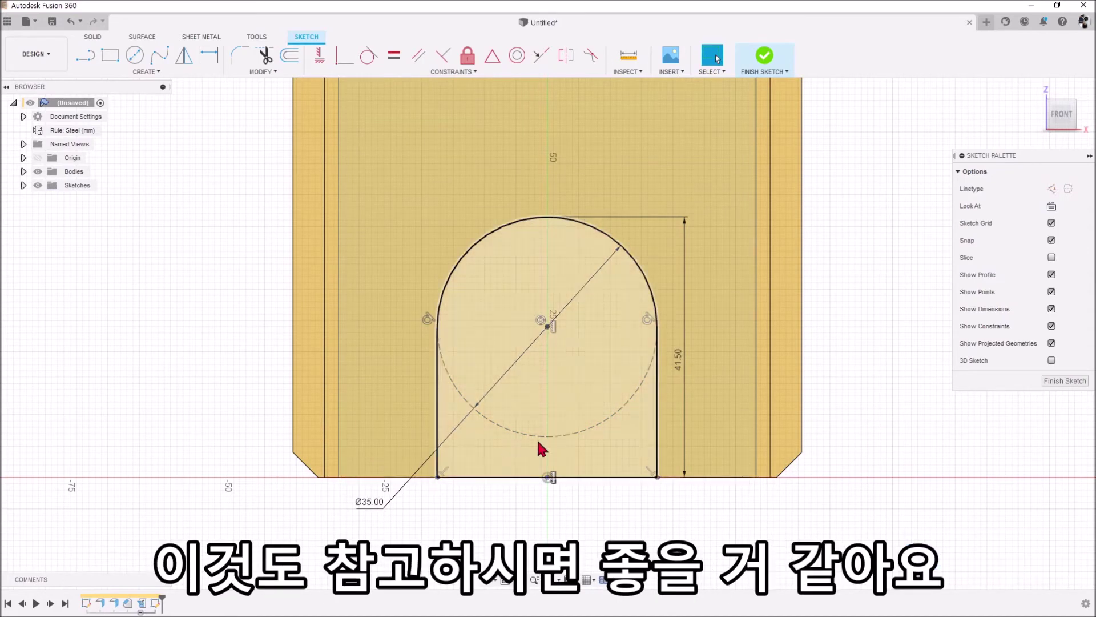
scroll(722, 252, "down", 3)
middle_click_drag(722, 252, 649, 362)
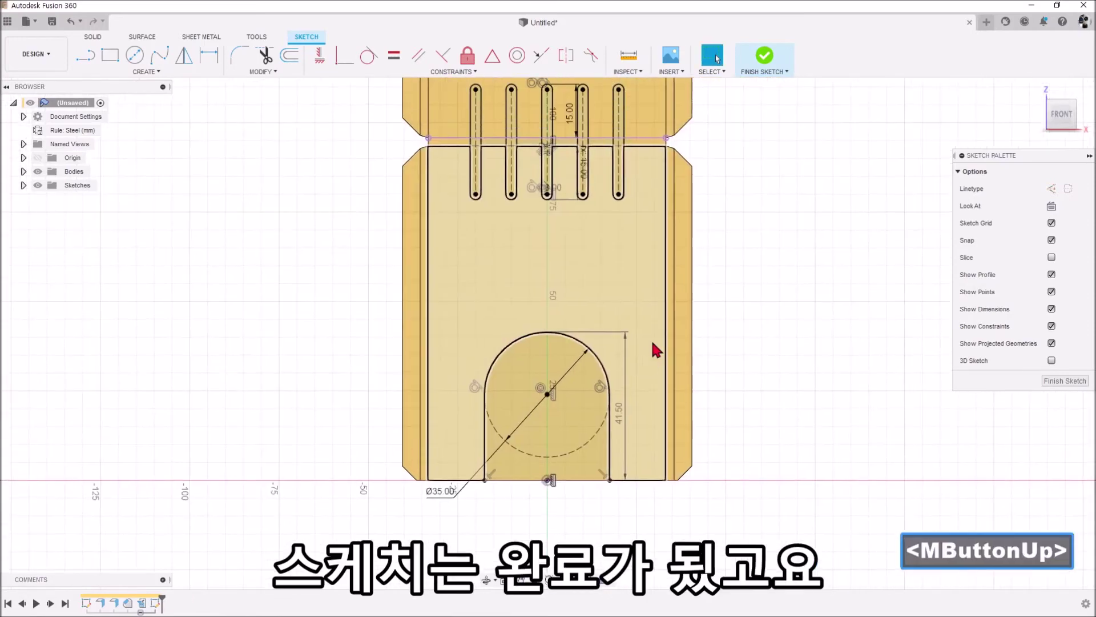
left_click(770, 59)
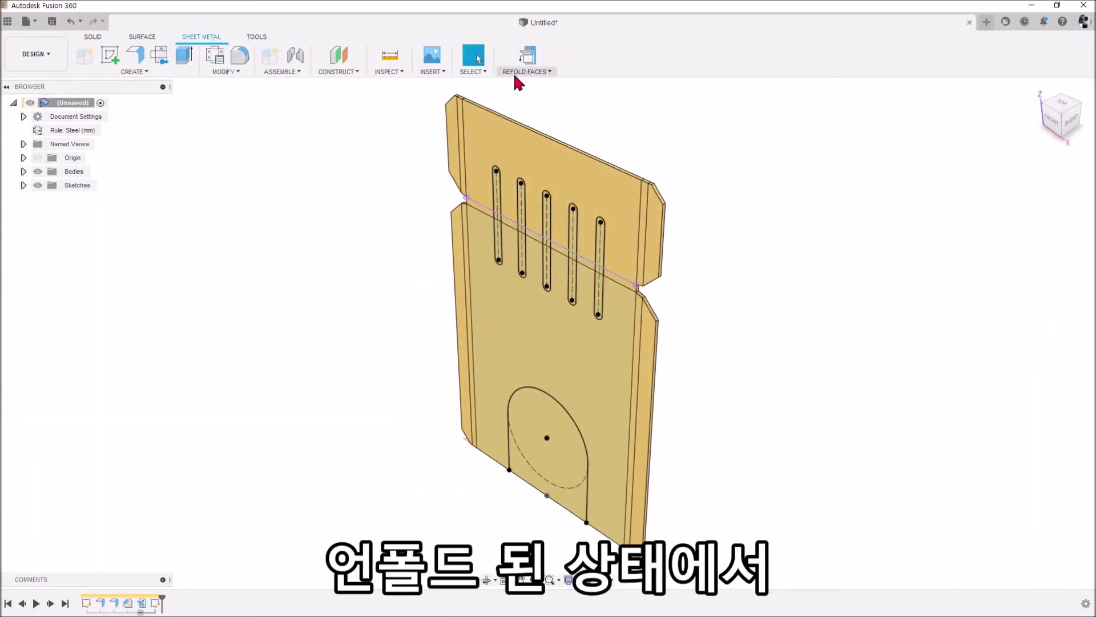
Start an Extrude and select all profile regions of the five slots across the bend.
left_click(184, 56)
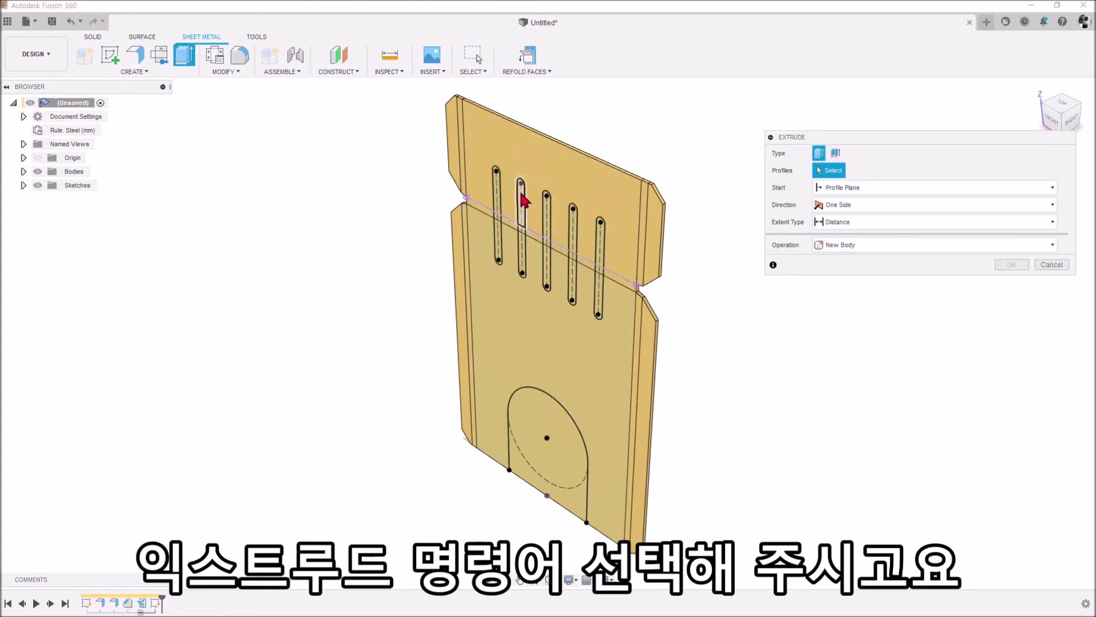
left_click(1055, 121)
left_click_drag(460, 146, 635, 303)
scroll(521, 295, "up", 5)
double_click(655, 137)
middle_click_drag(656, 137, 497, 321)
scroll(497, 320, "down", 5)
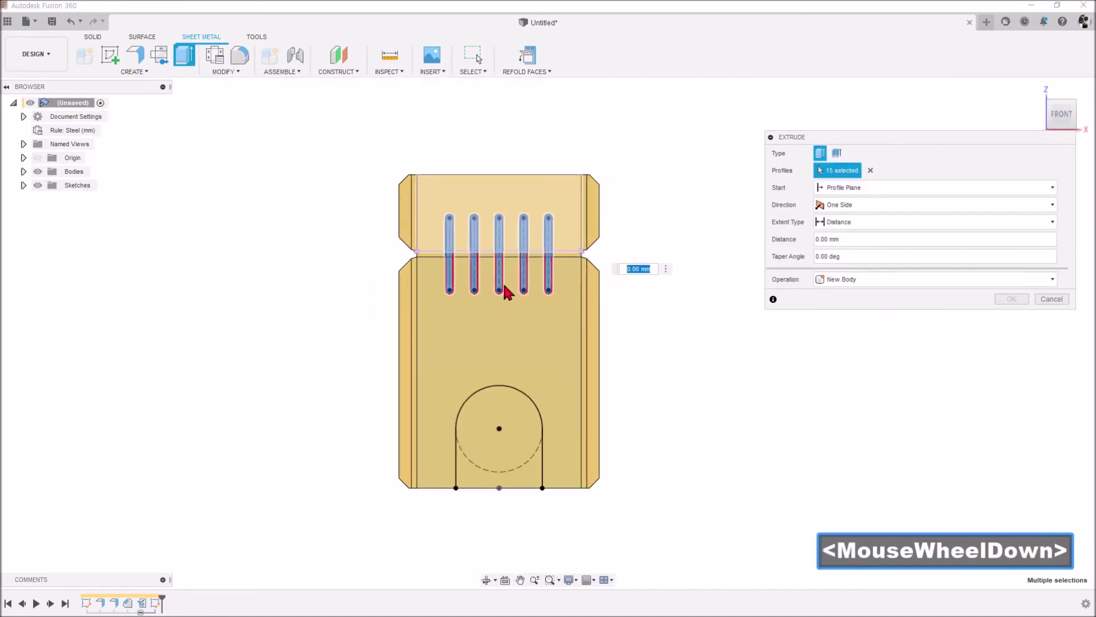
Add the arch profile to the extrusion and cut the slots and arch through the sheet's thickness.
middle_click_drag(496, 444, 621, 361, "shift")
scroll(621, 361, "up", 3)
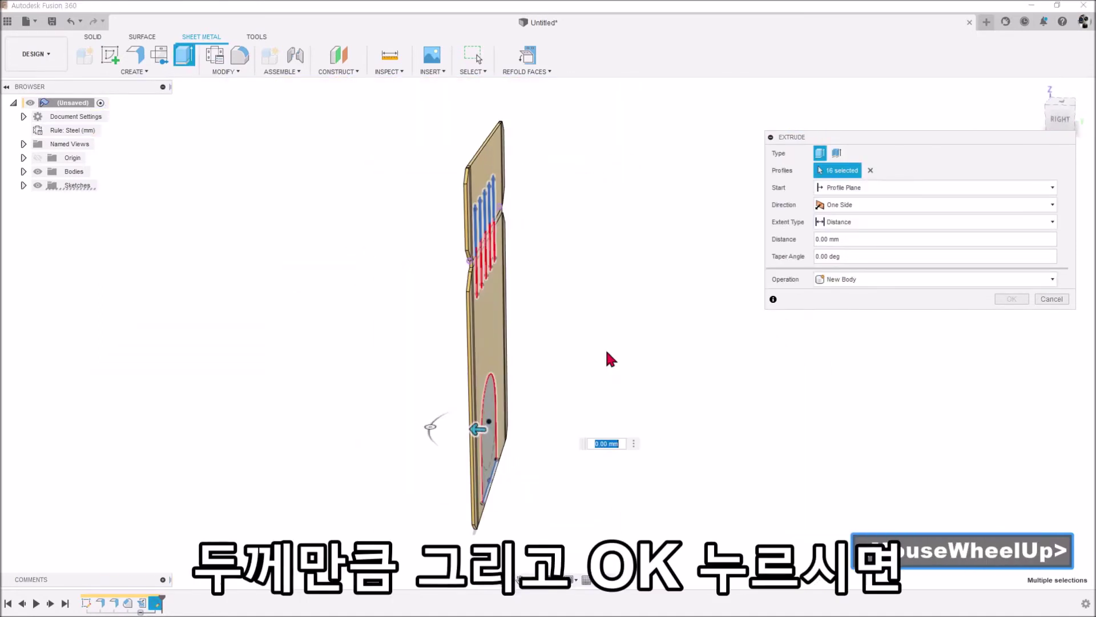
left_click(488, 319)
middle_click_drag(490, 324, 497, 436, "shift")
left_click(1012, 299)
mouse_move(742, 329)
middle_mouse_down("shift")
mouse_move(729, 333)
mouse_move(735, 343)
middle_mouse_up("shift")
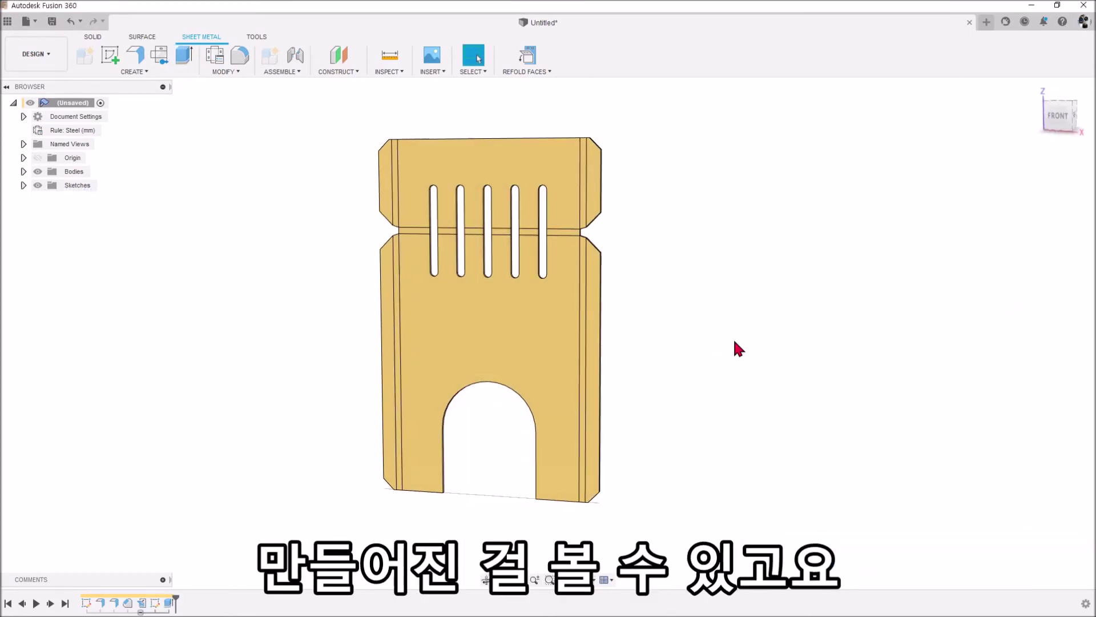
left_click(1039, 94)
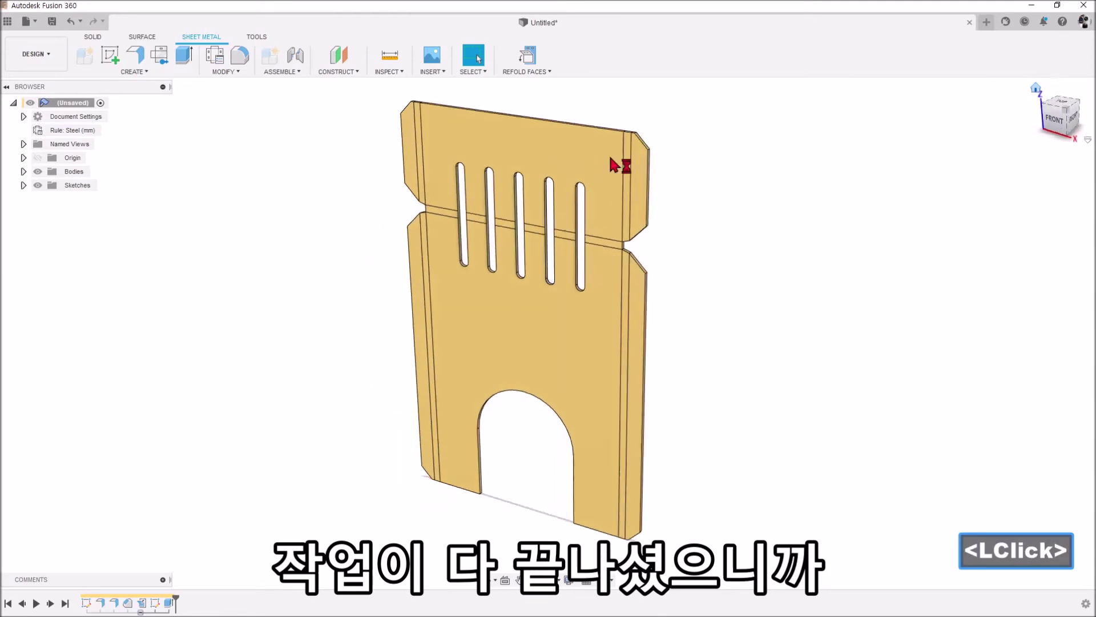
Refold the unfolded faces to return the bracket to its bent shape.
left_click(524, 60)
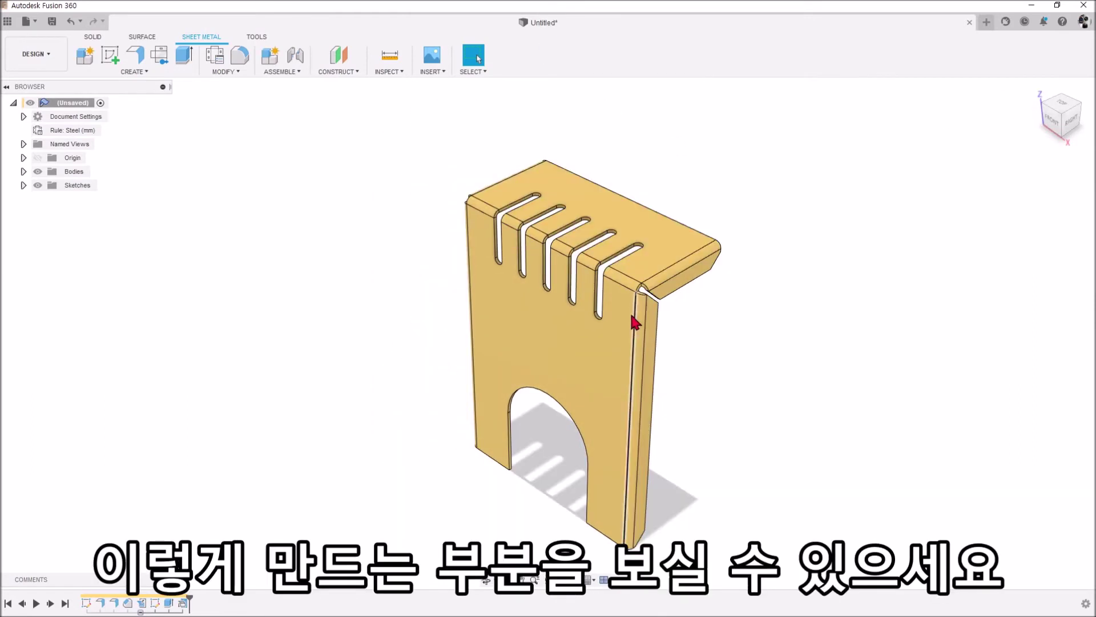
Examine the slots wrapping across the upper bend and the corner gap between the adjoining flanges.
scroll(634, 296, "up", 6)
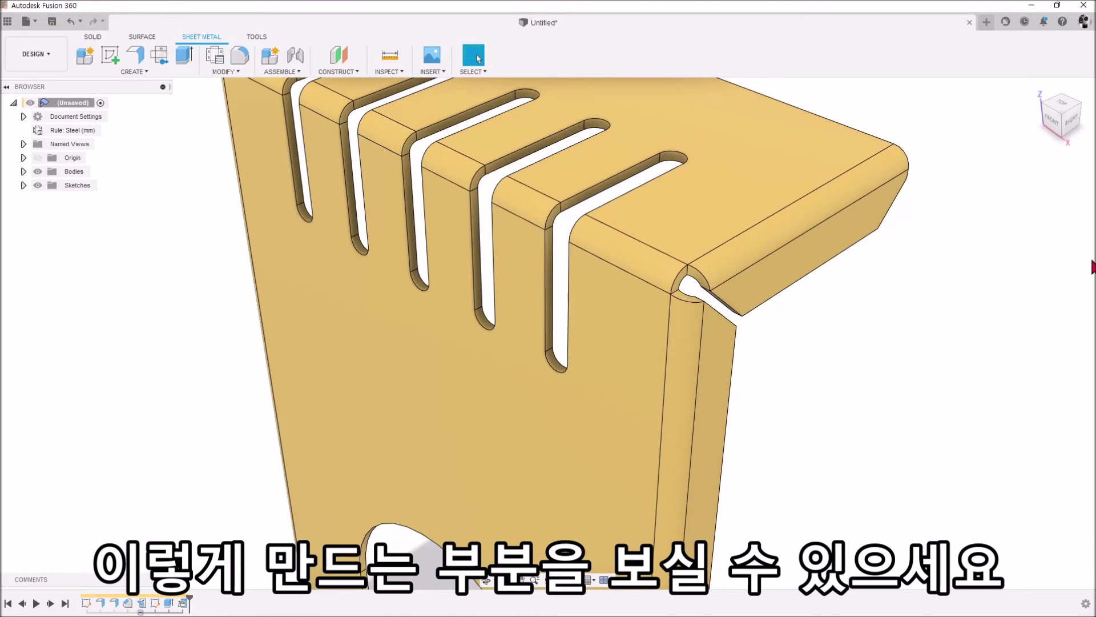
scroll(810, 341, "up", 2)
scroll(834, 337, "down", 3)
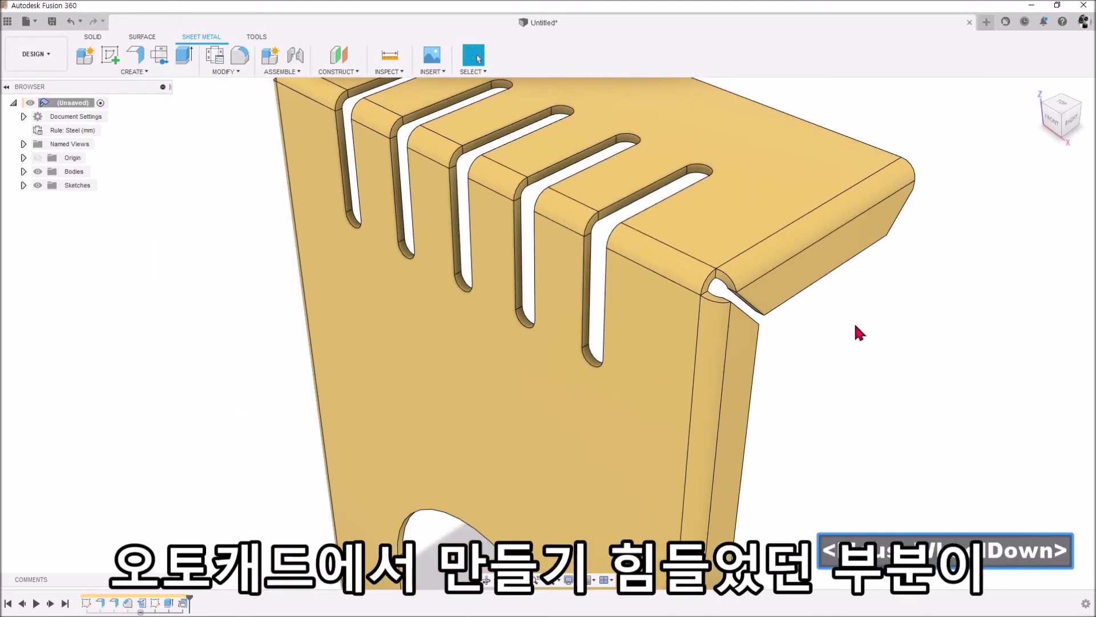
middle_click_drag(861, 295, 813, 393)
scroll(864, 338, "down", 1)
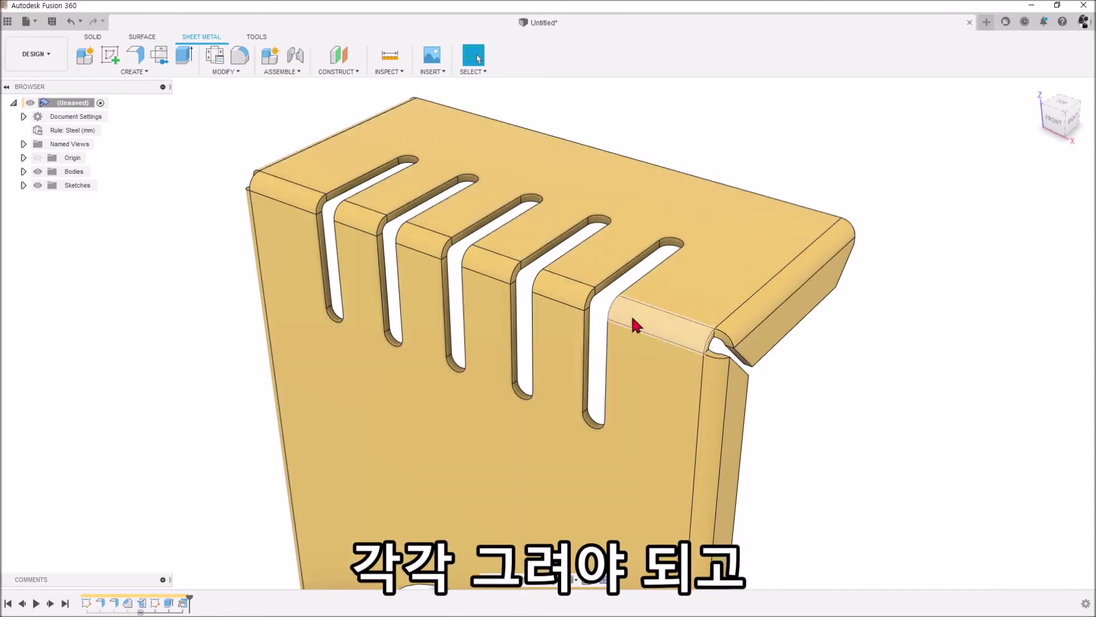
scroll(849, 362, "down", 3)
middle_click_drag(849, 362, 896, 362, "shift")
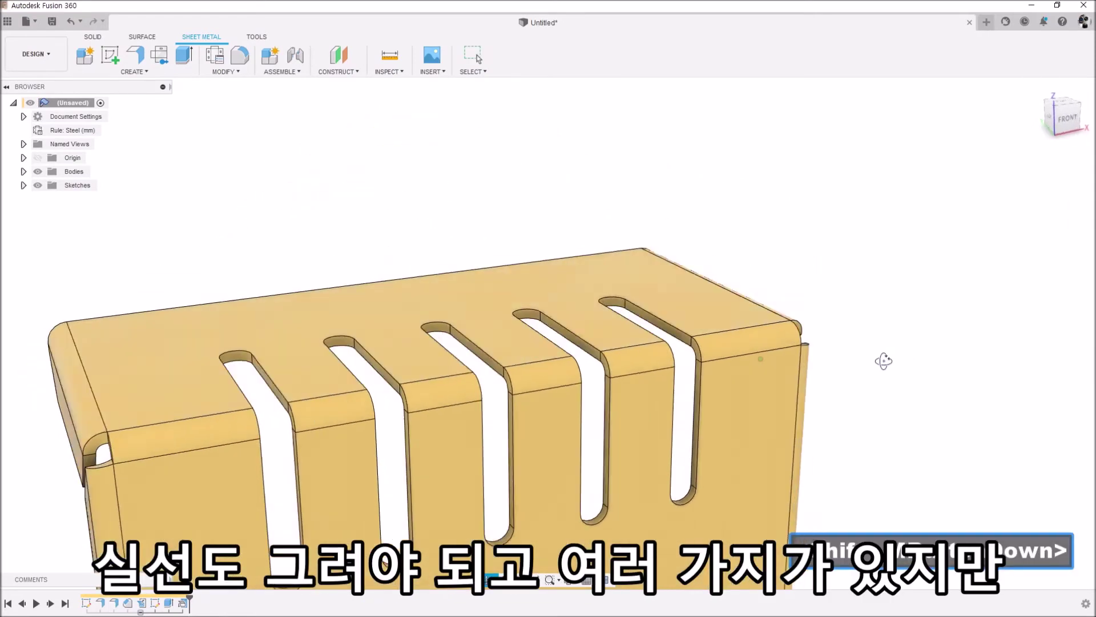
scroll(748, 363, "up", 6)
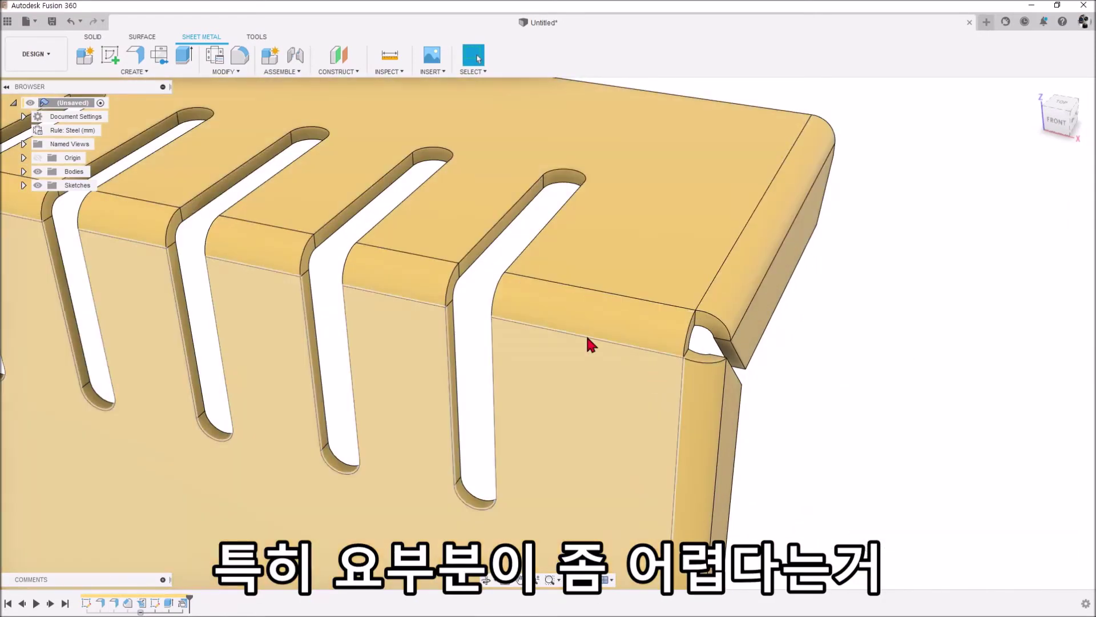
scroll(623, 265, "down", 5)
middle_click_drag(690, 315, 668, 310, "shift")
scroll(636, 222, "up", 6)
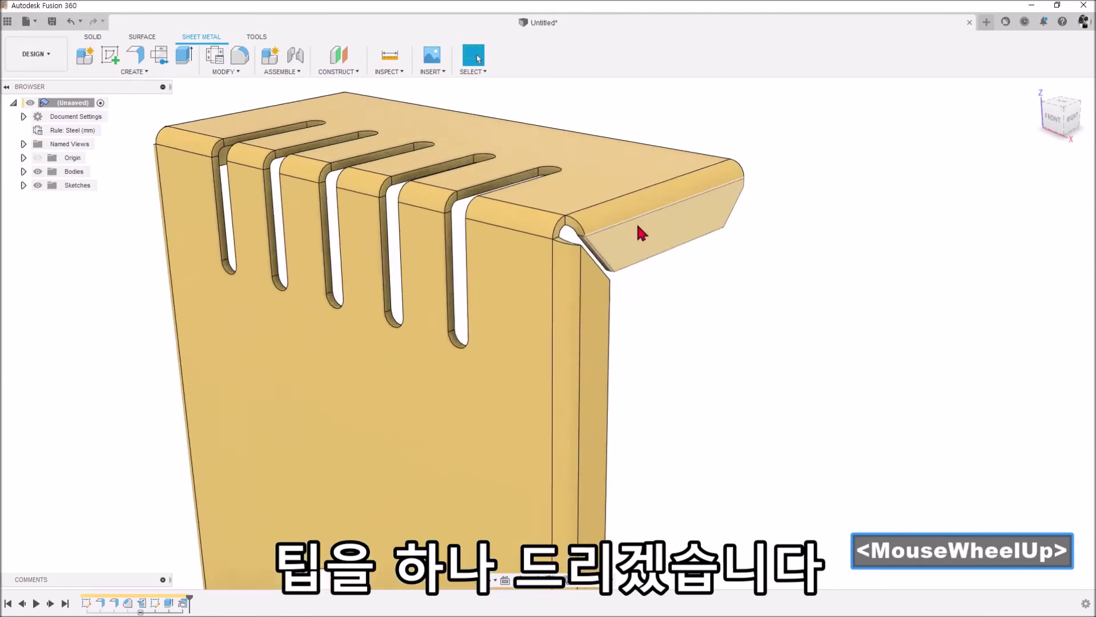
Measure the gap between the two facing chamfered flange edges at the upper corner.
left_click(384, 60)
scroll(557, 275, "up", 4)
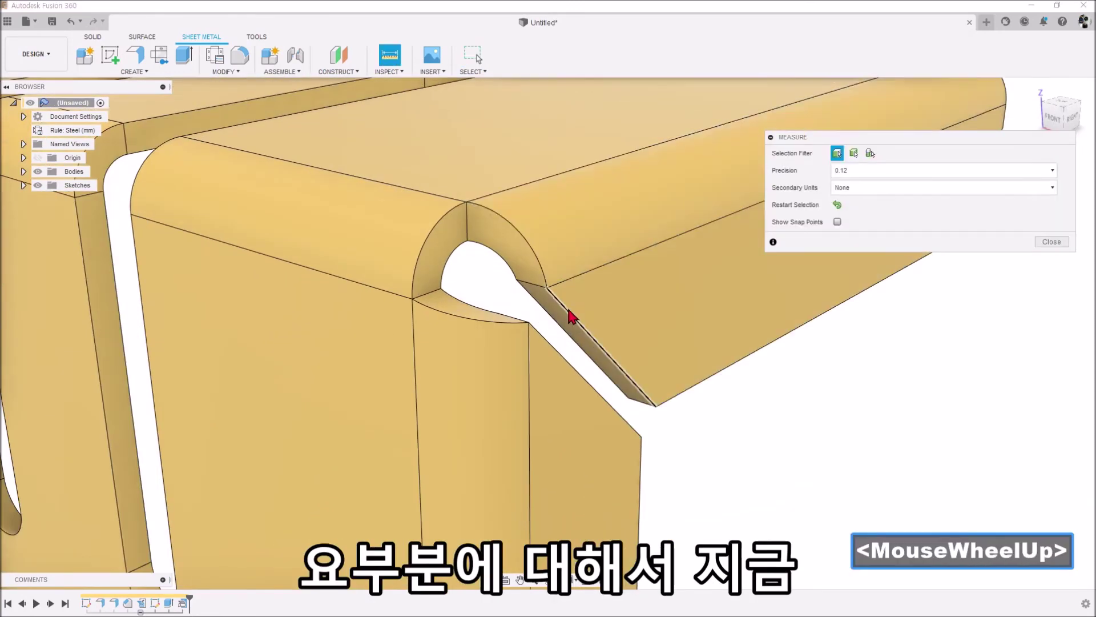
left_click(570, 344)
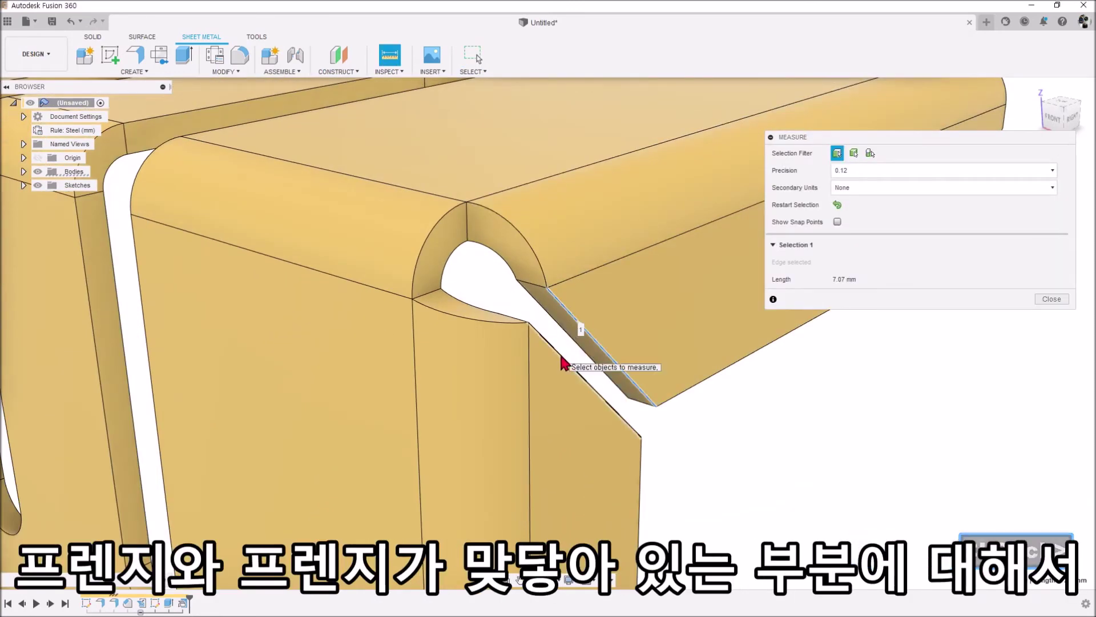
left_click(568, 360)
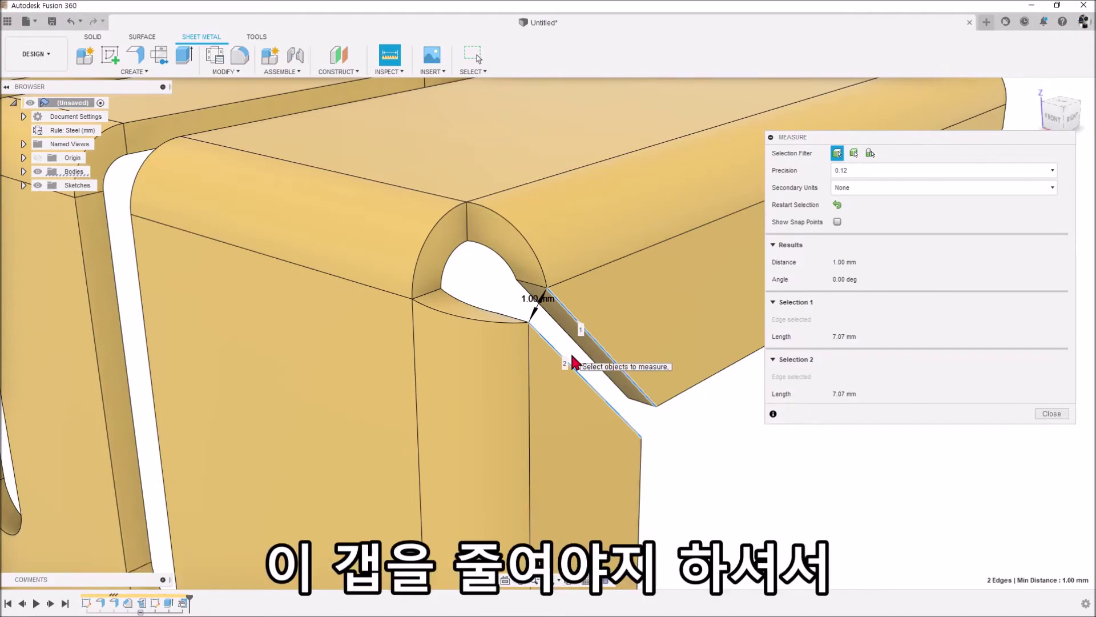
key("Escape")
Use Press Pull to offset the two facing chamfered flange faces at the corner by 0.4 mm.
scroll(701, 402, "down", 3)
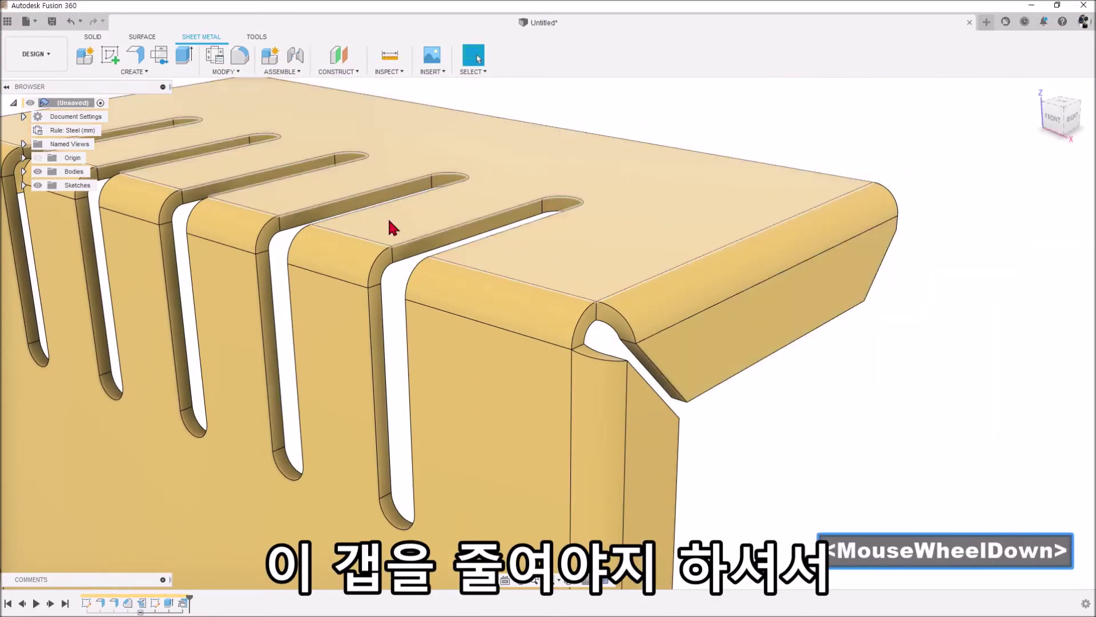
left_click(222, 72)
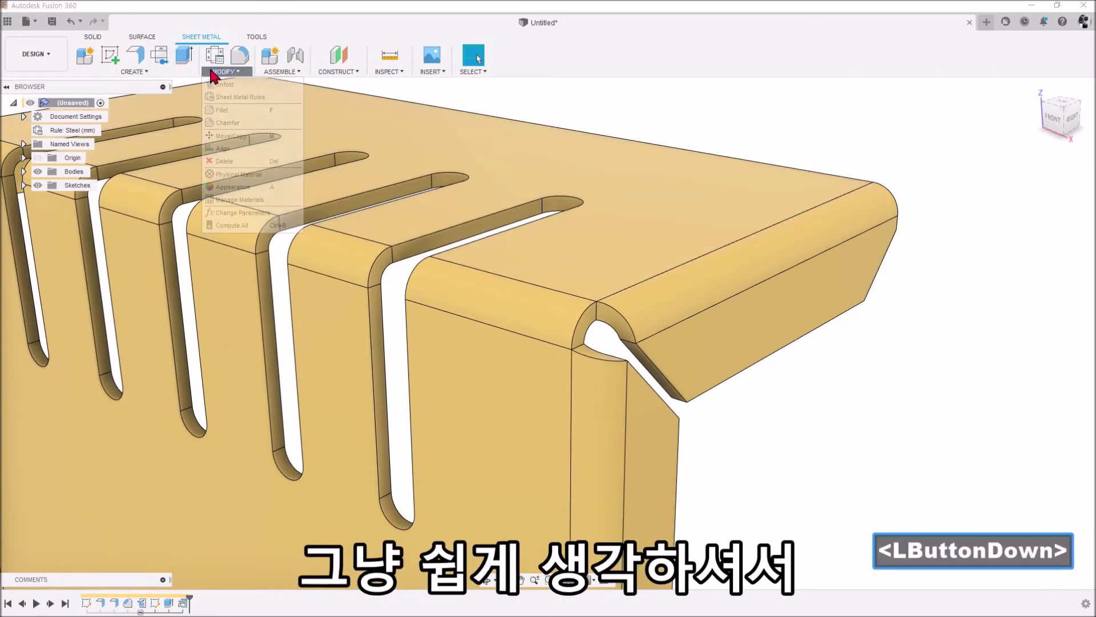
left_click(93, 37)
left_click(314, 72)
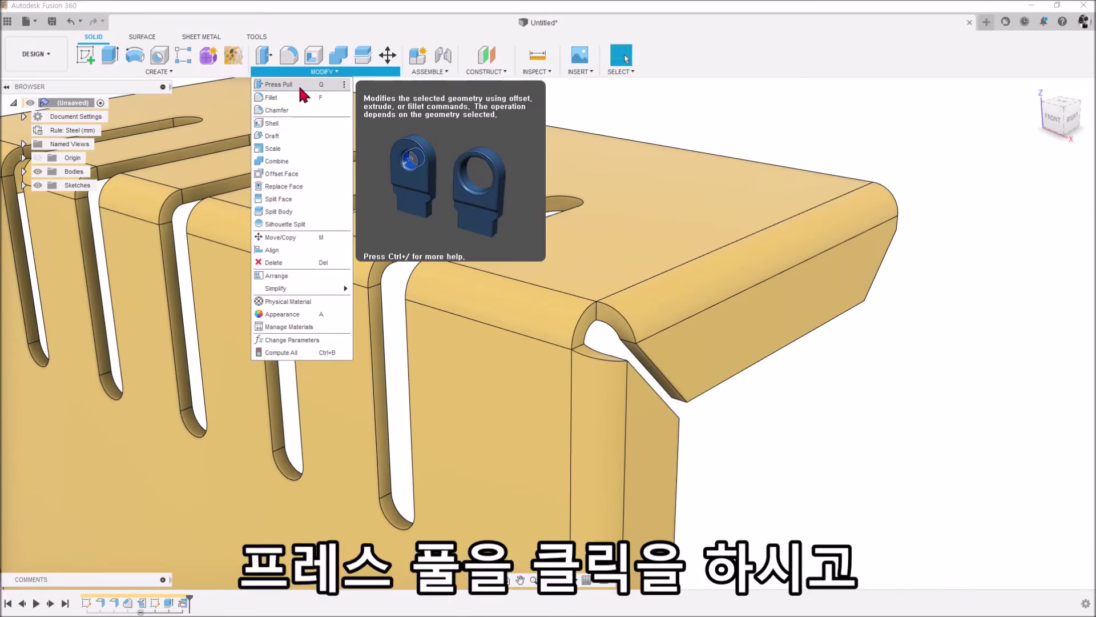
left_click(299, 86)
left_click(679, 368)
scroll(770, 459, "up", 3)
middle_click_drag(683, 386, 651, 388, "shift")
left_click(535, 337)
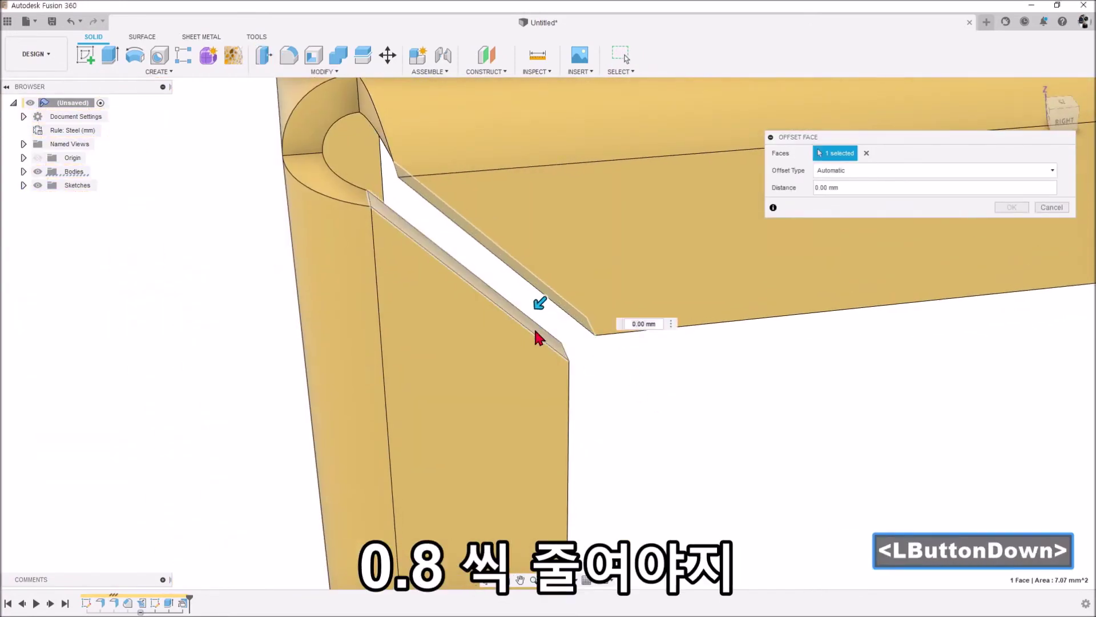
key("BackSpace")
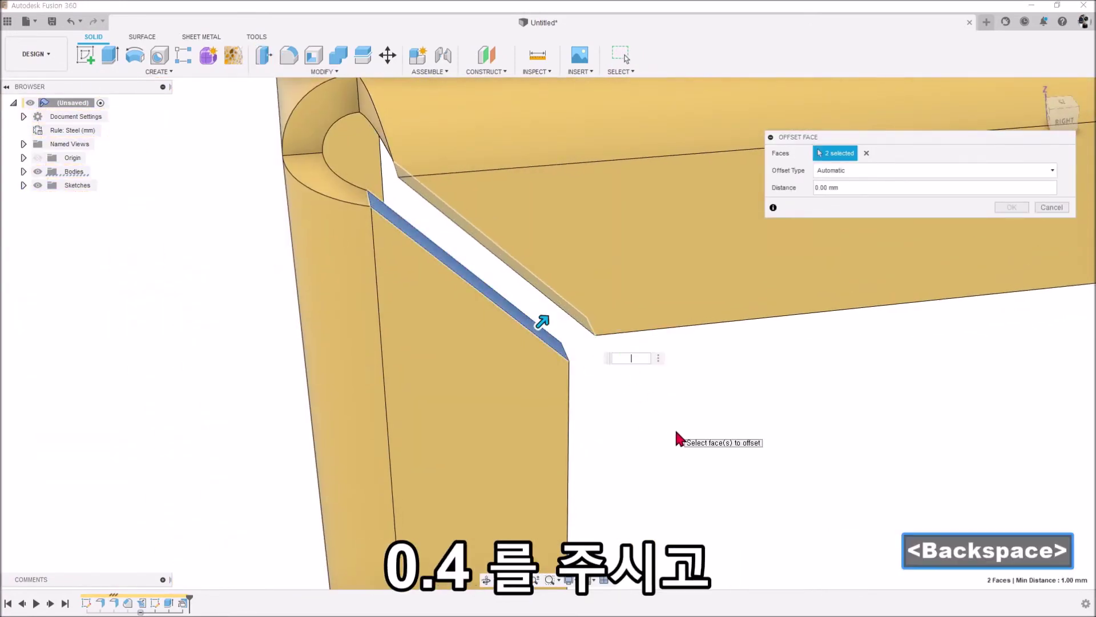
type("0.4")
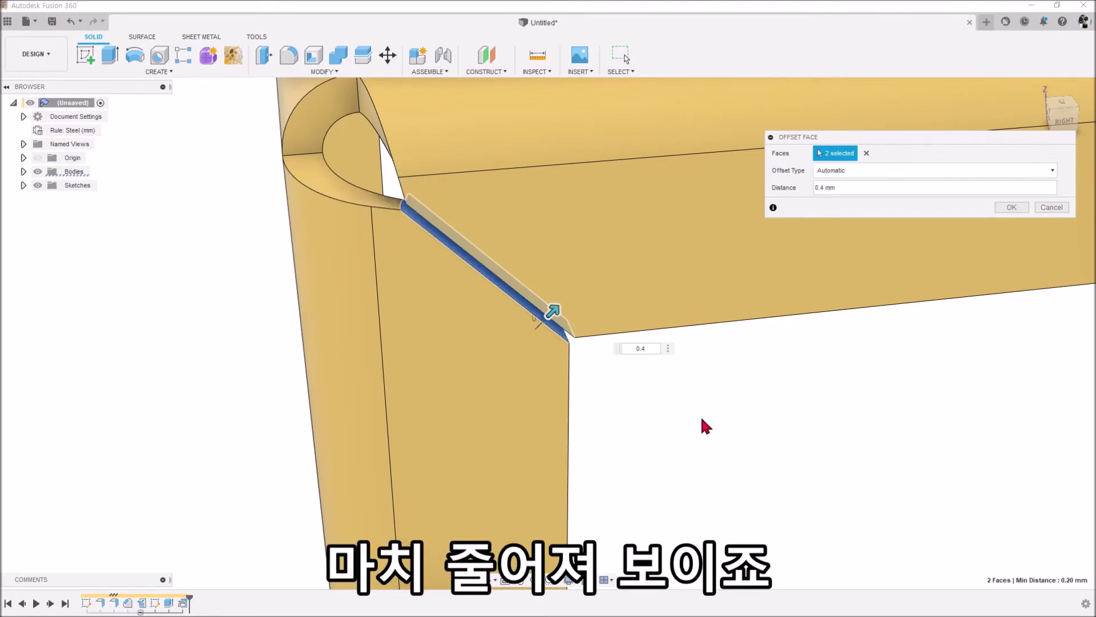
middle_click_drag(699, 422, 727, 405, "shift")
left_click(1012, 207)
Edit the face offset to include the two chamfered flange faces at the opposite corner.
scroll(661, 350, "down", 10)
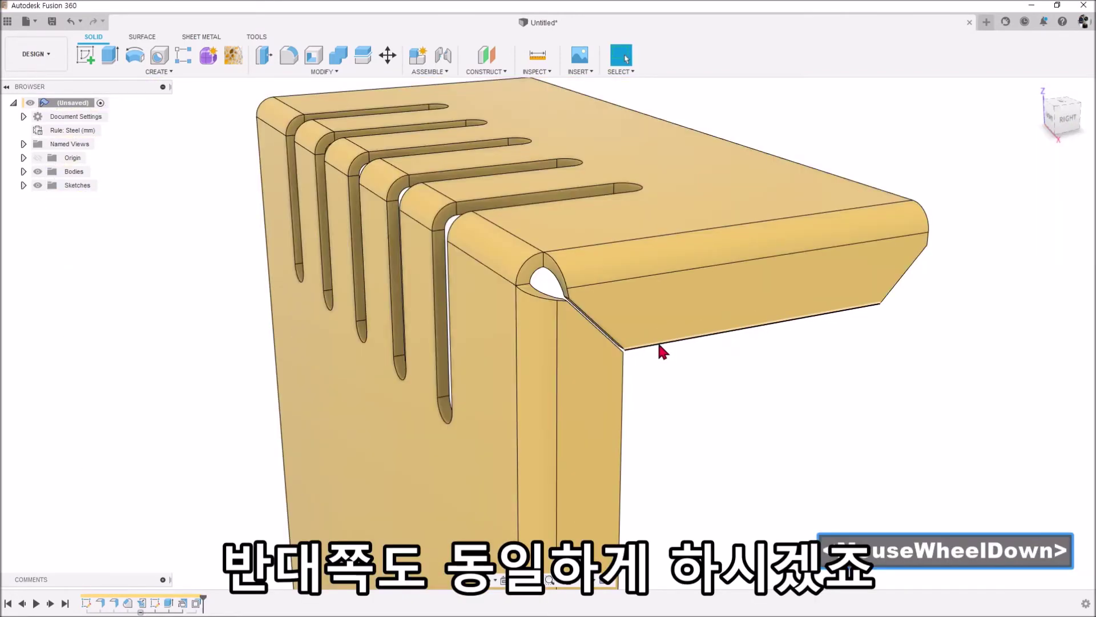
middle_click_drag(729, 402, 696, 394, "shift")
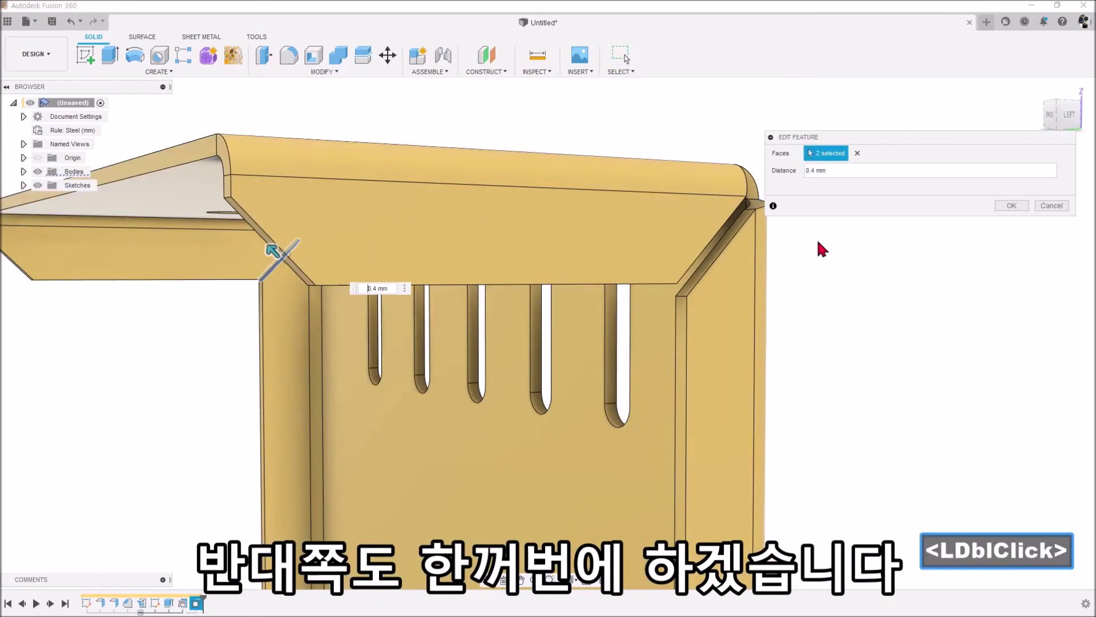
scroll(742, 238, "up", 5)
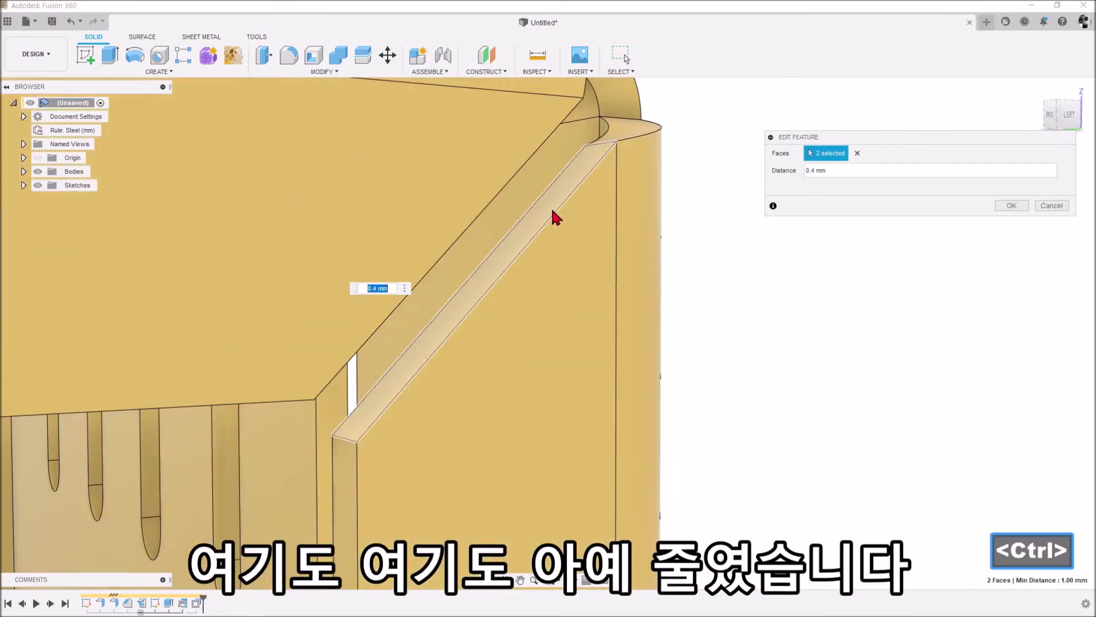
left_click(551, 207, "ctrl")
scroll(526, 210, "up", 3)
scroll(527, 210, "down", 3)
left_click(1012, 206)
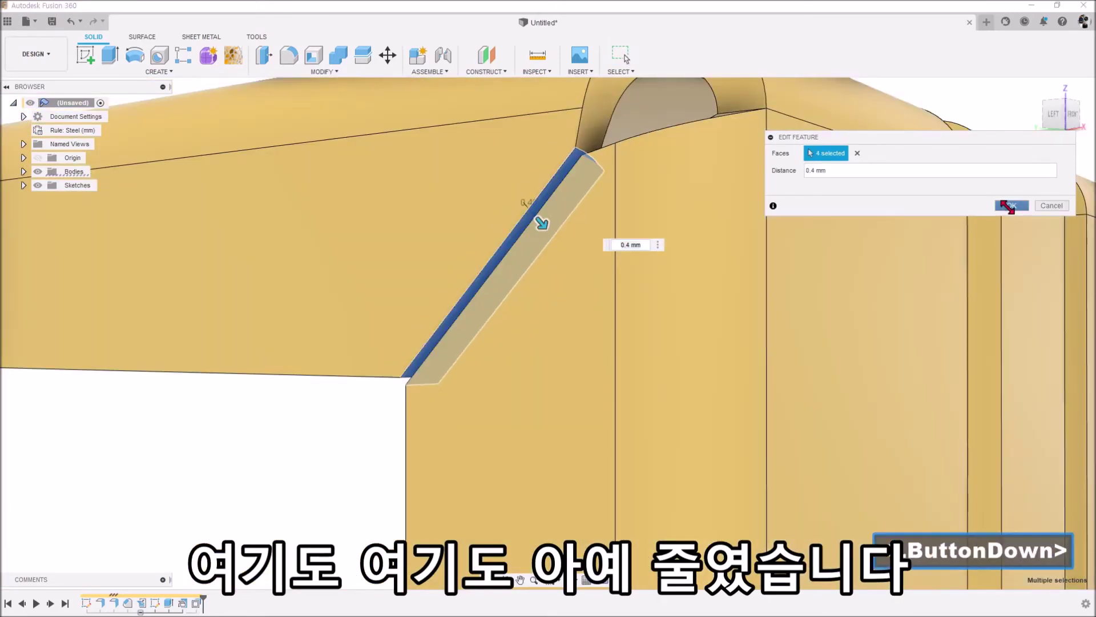
Try unfolding all bends with the front panel as the stationary entity, and cancel the command.
left_click(1035, 89)
left_click(201, 37)
left_click(226, 72)
left_click(229, 84)
left_click(461, 291)
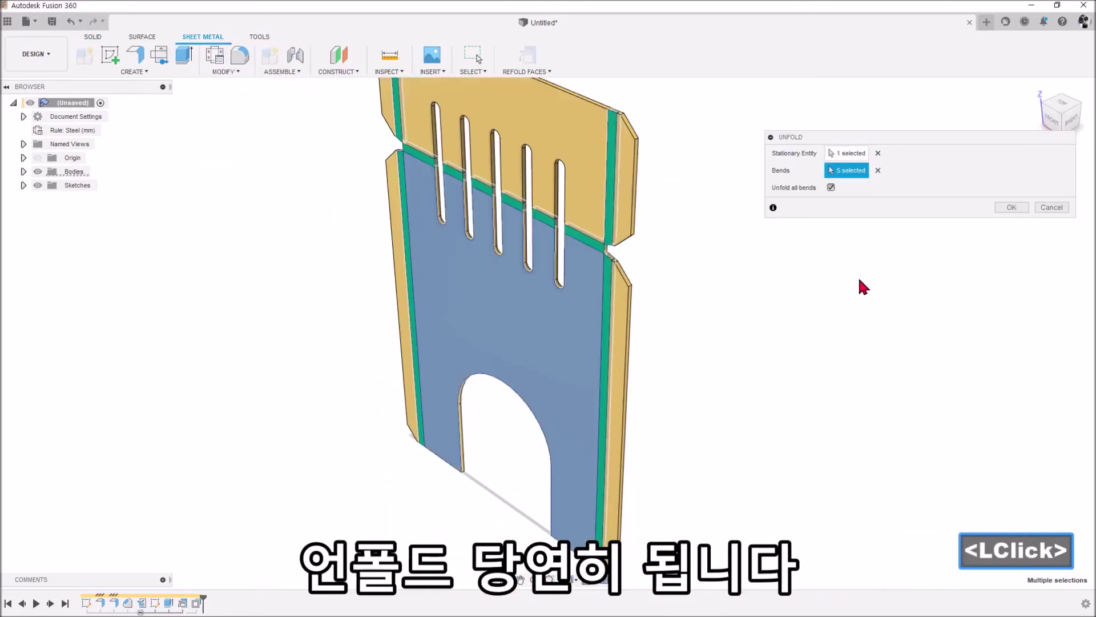
left_click(1051, 207)
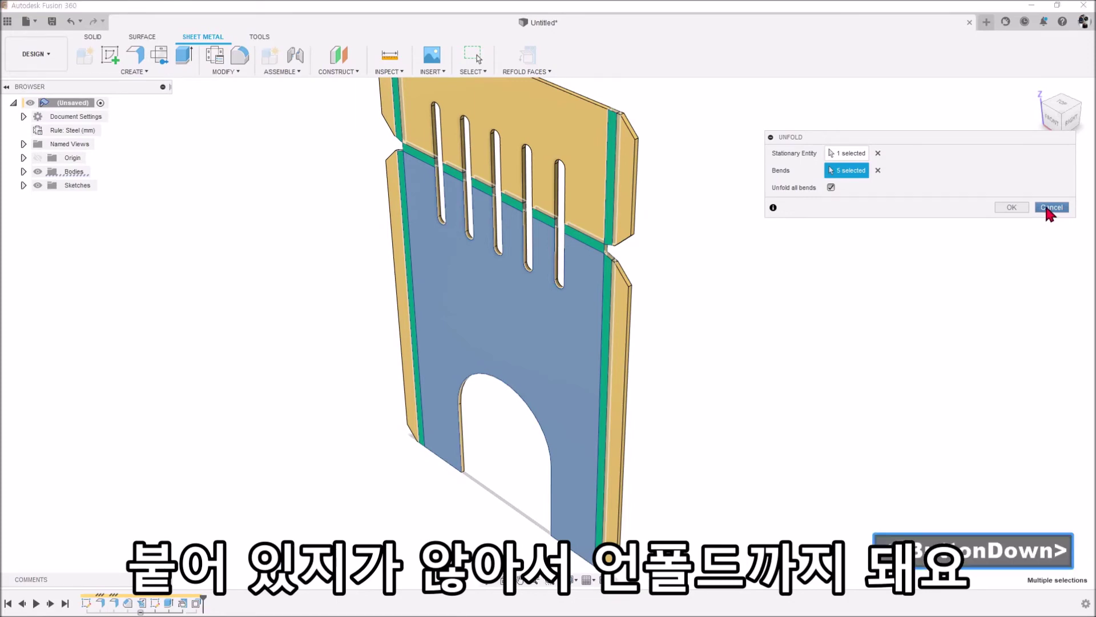
Try to create a flat pattern from the front panel face, and return to the folded model.
left_click(134, 71)
left_click(114, 224)
left_click(478, 303)
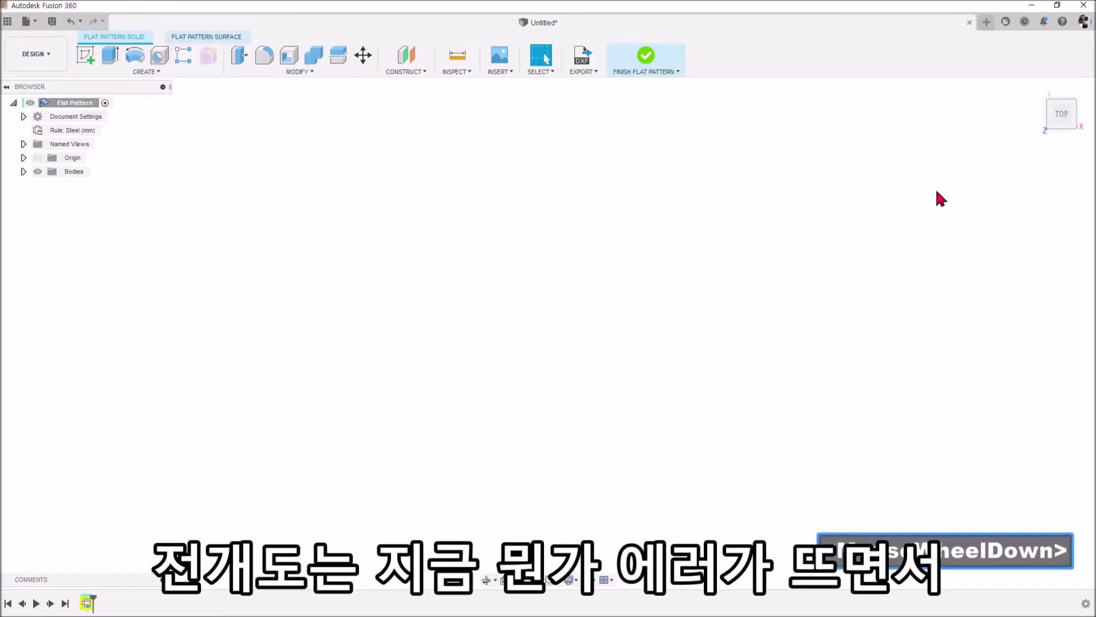
left_click(1036, 89)
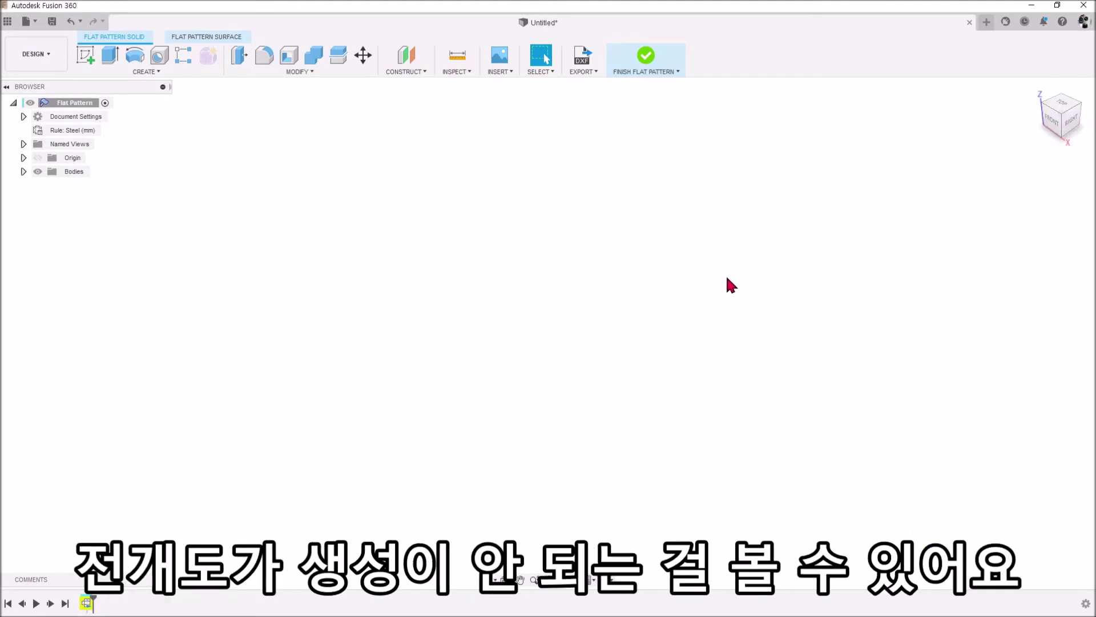
left_click(647, 63)
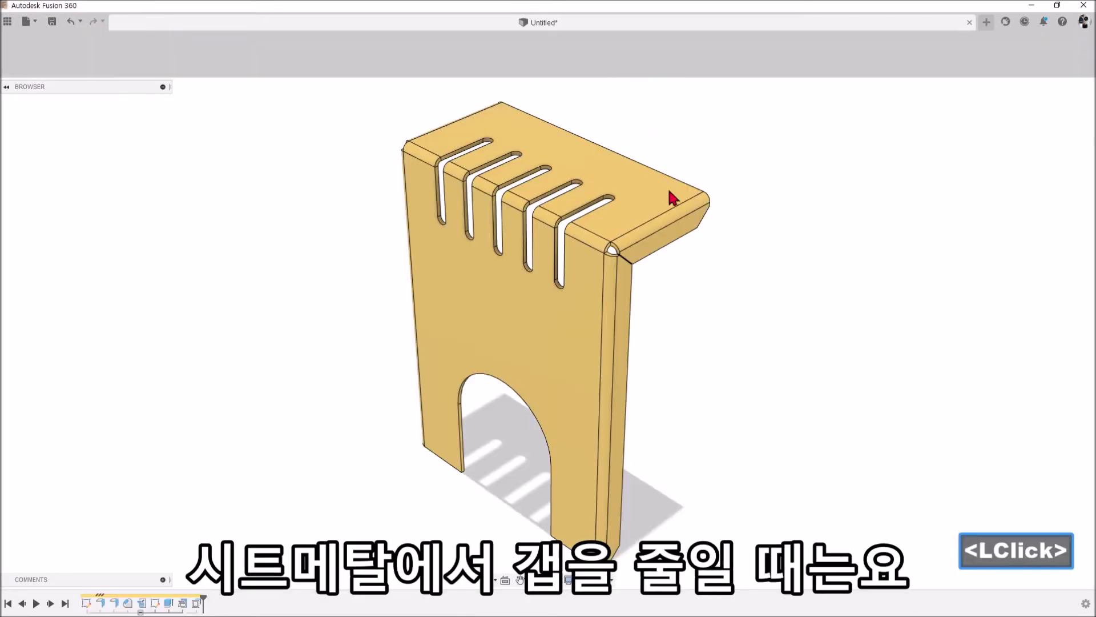
Delete the face offset feature from the model history.
scroll(619, 264, "up", 5)
scroll(675, 286, "down", 5)
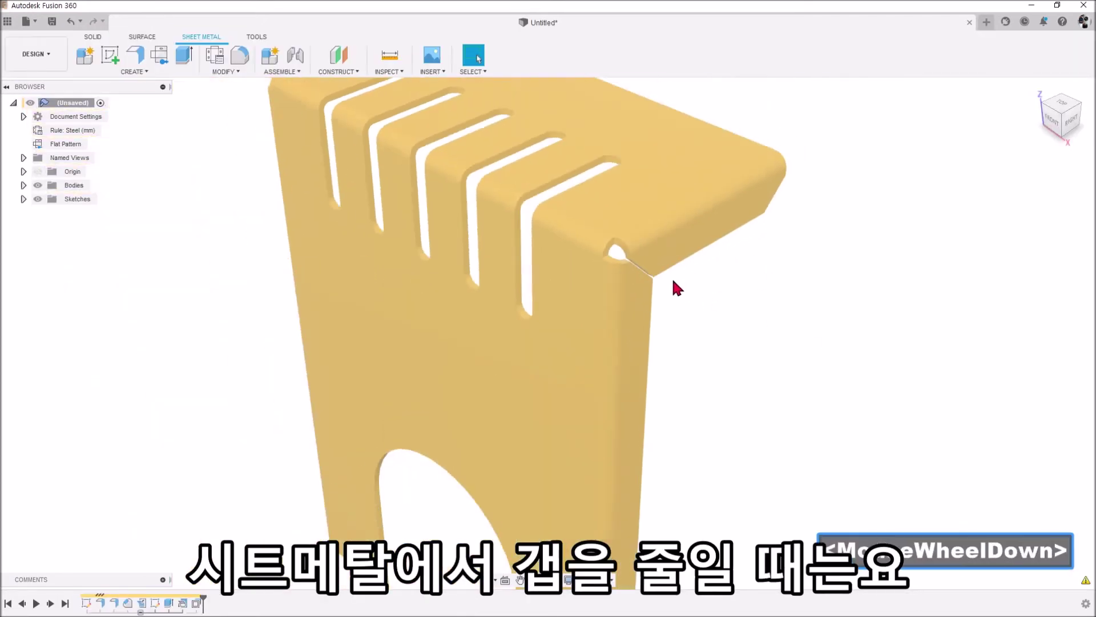
left_click(197, 603)
right_click(196, 603)
left_click(217, 527)
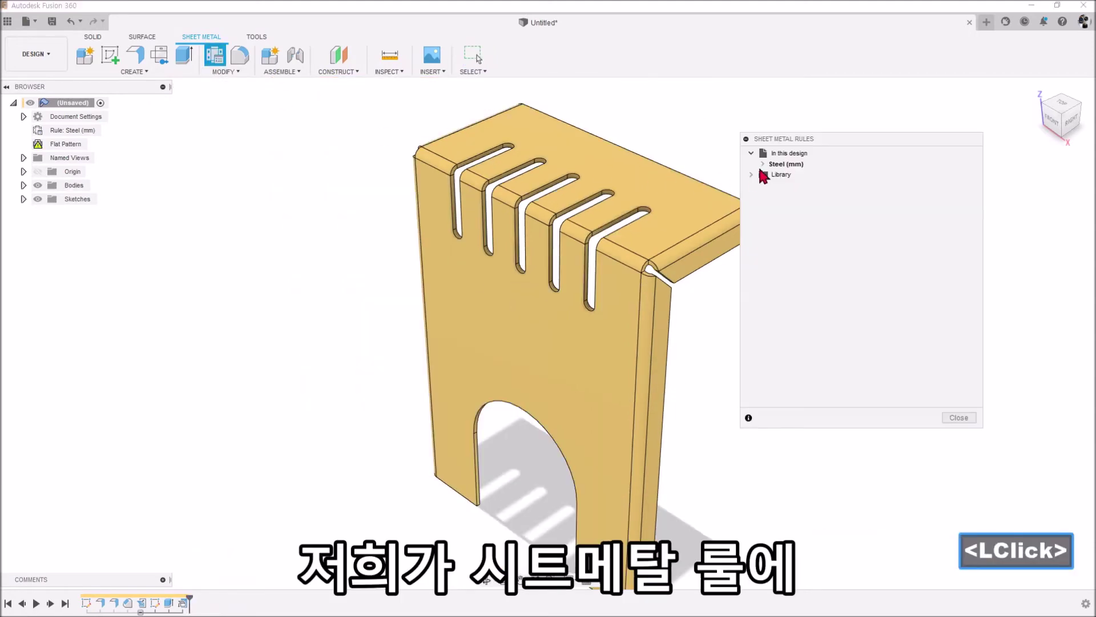
Review the Steel (mm) sheet metal rule's miter/rip/seam gap against the corner gap between the flanges.
left_click(762, 165)
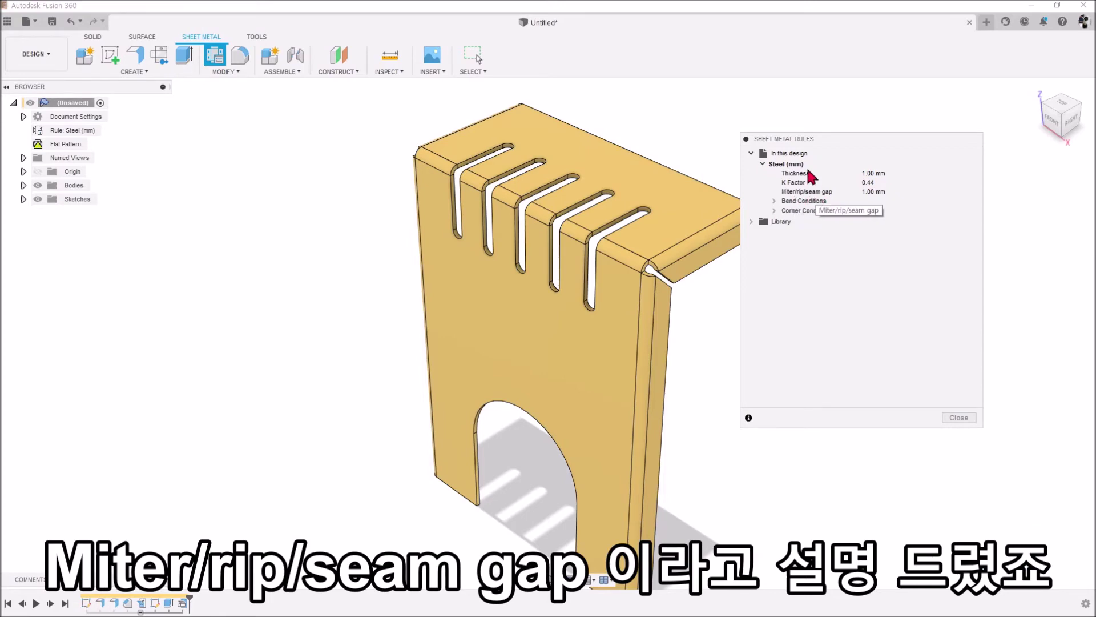
scroll(685, 288, "up", 5)
scroll(682, 282, "down", 4)
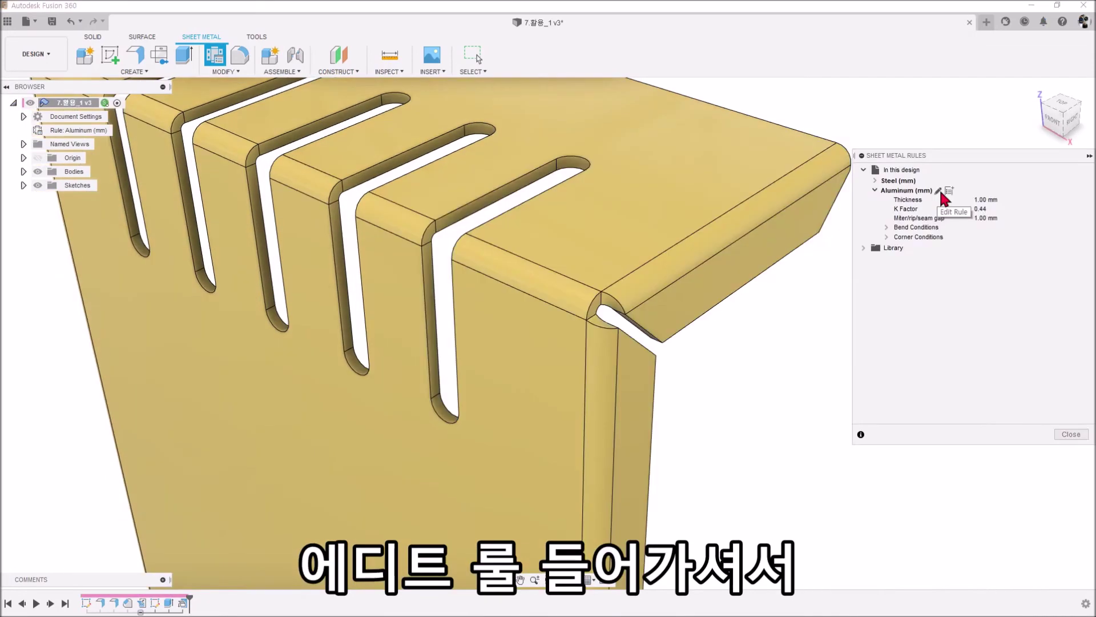
Set the Aluminum (mm) rule's miter/rip/seam gap to Thickness-0.4, save the rule, and close the sheet metal rules.
left_click(939, 190)
left_click_drag(463, 269, 845, 262)
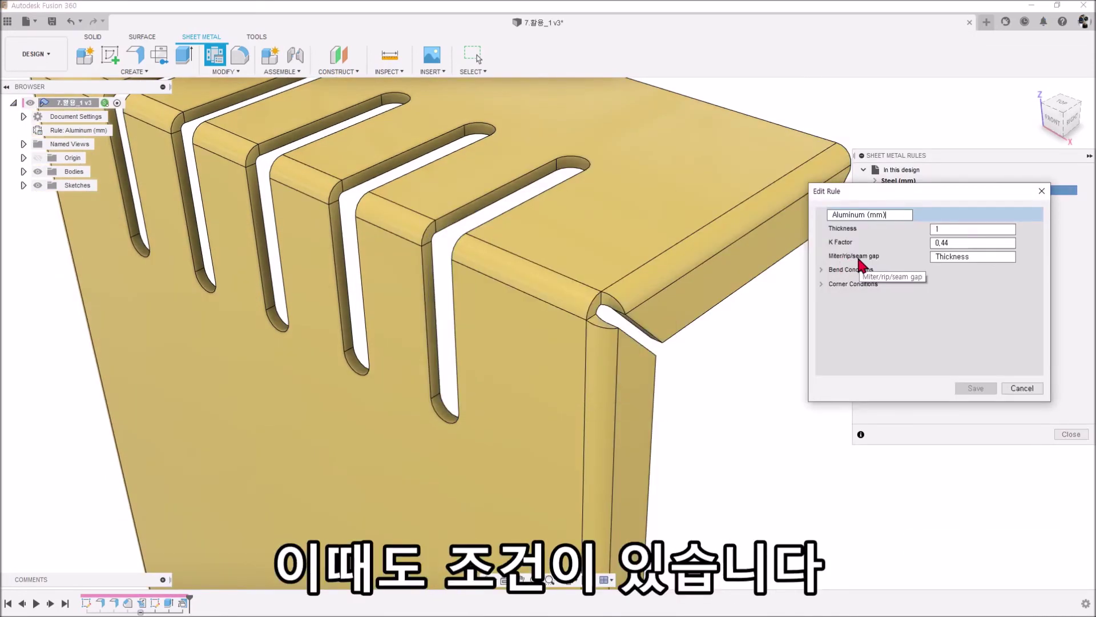
left_click(979, 257)
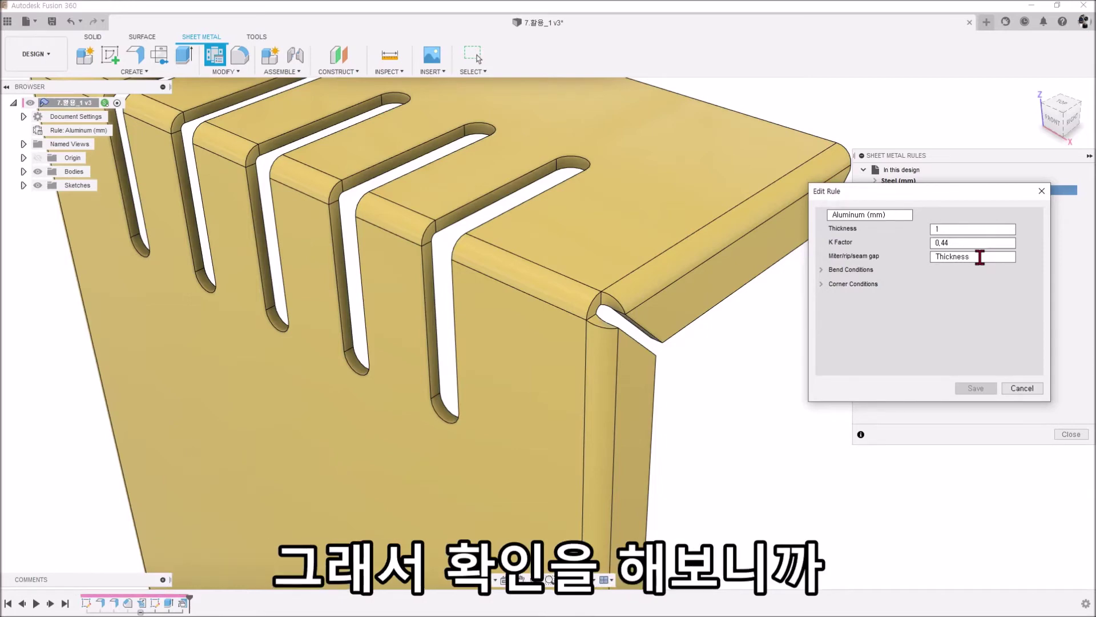
type("-")
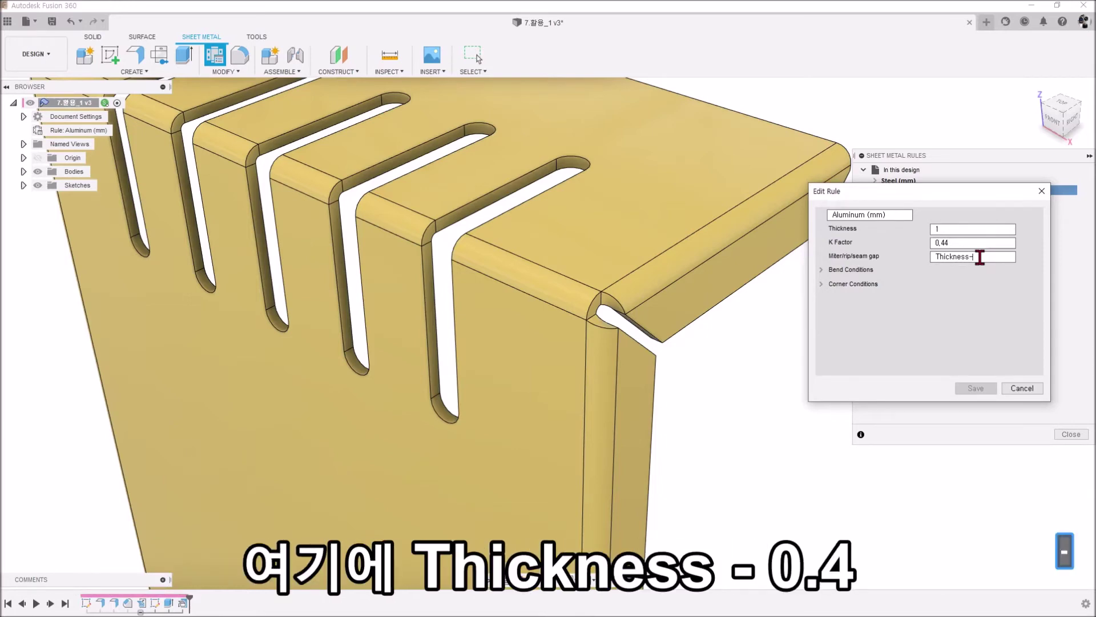
type("0,4")
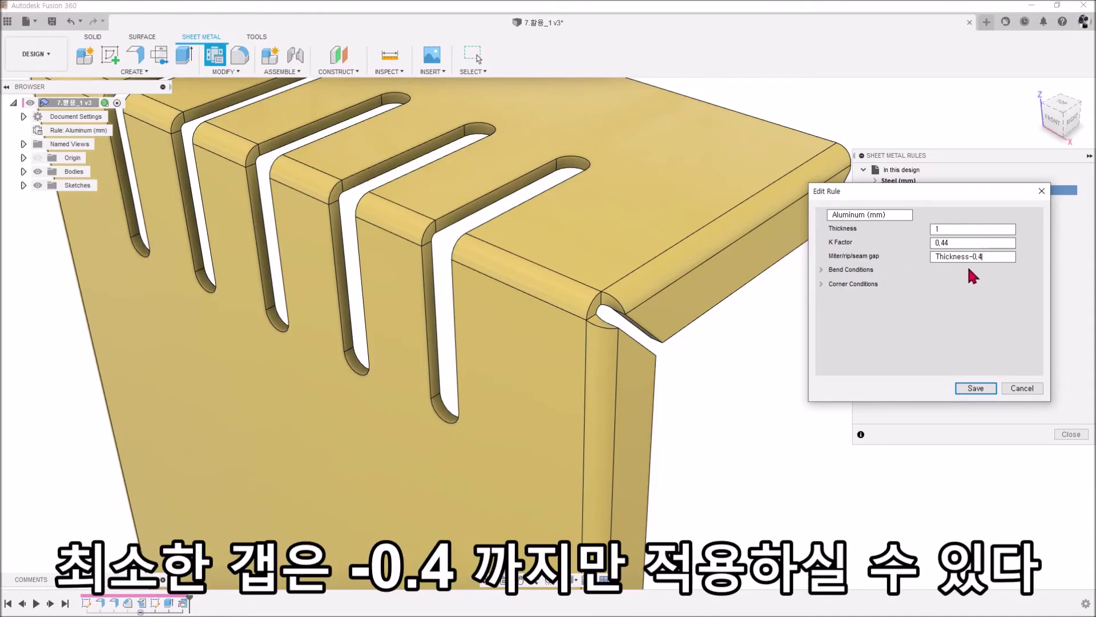
left_click(972, 390)
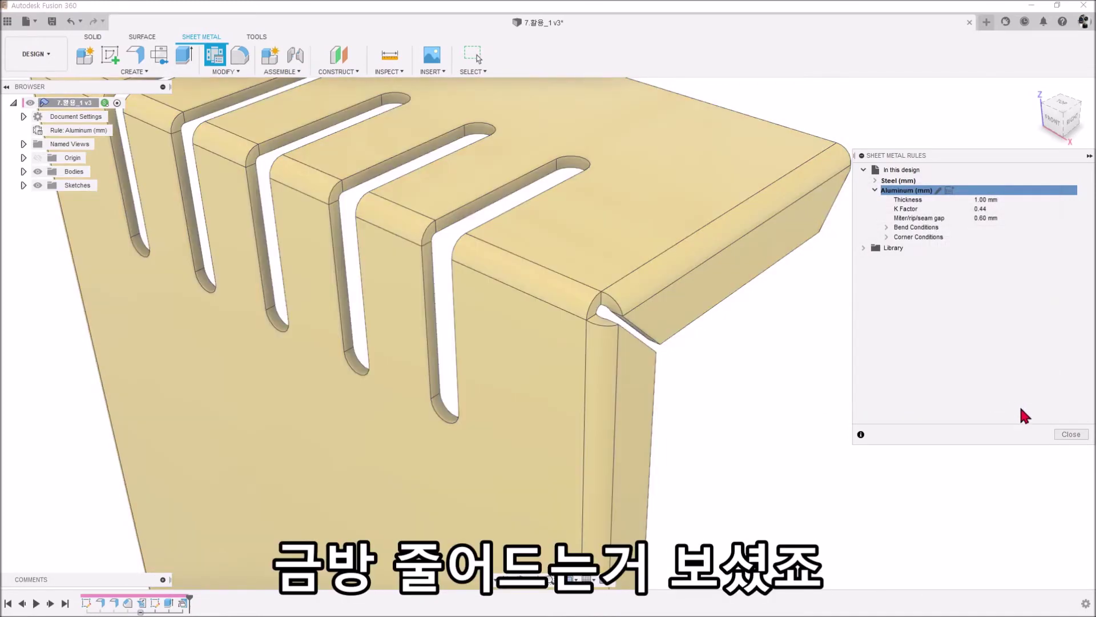
left_click(1068, 435)
scroll(906, 286, "down", 5)
middle_click_drag(905, 285, 769, 268)
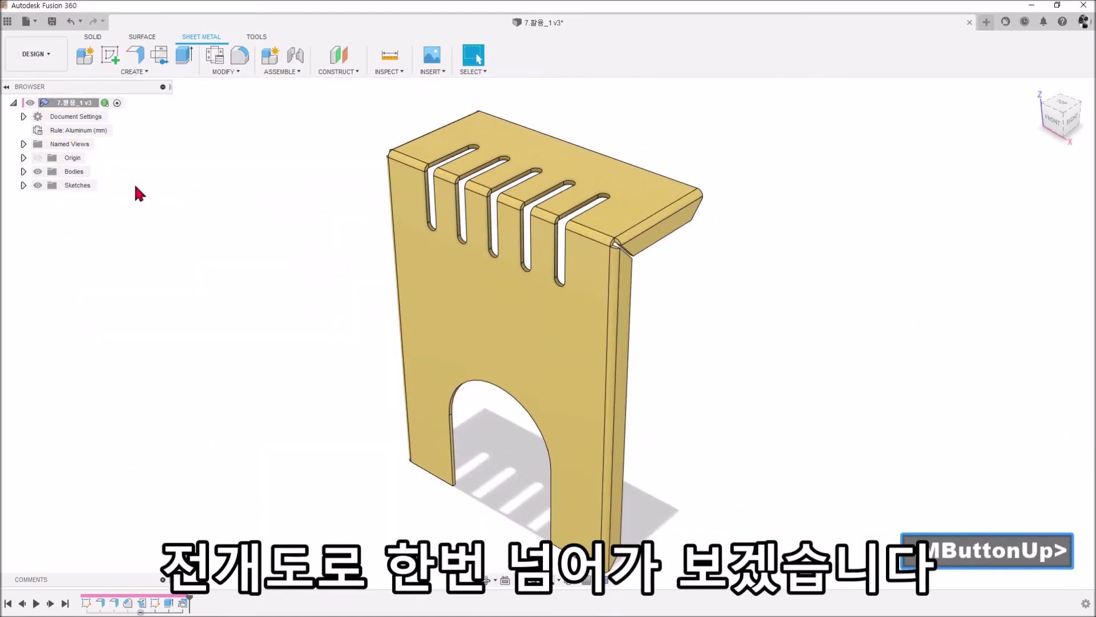
Create a flat pattern of the bracket using the front panel as the stationary face.
left_click(160, 55)
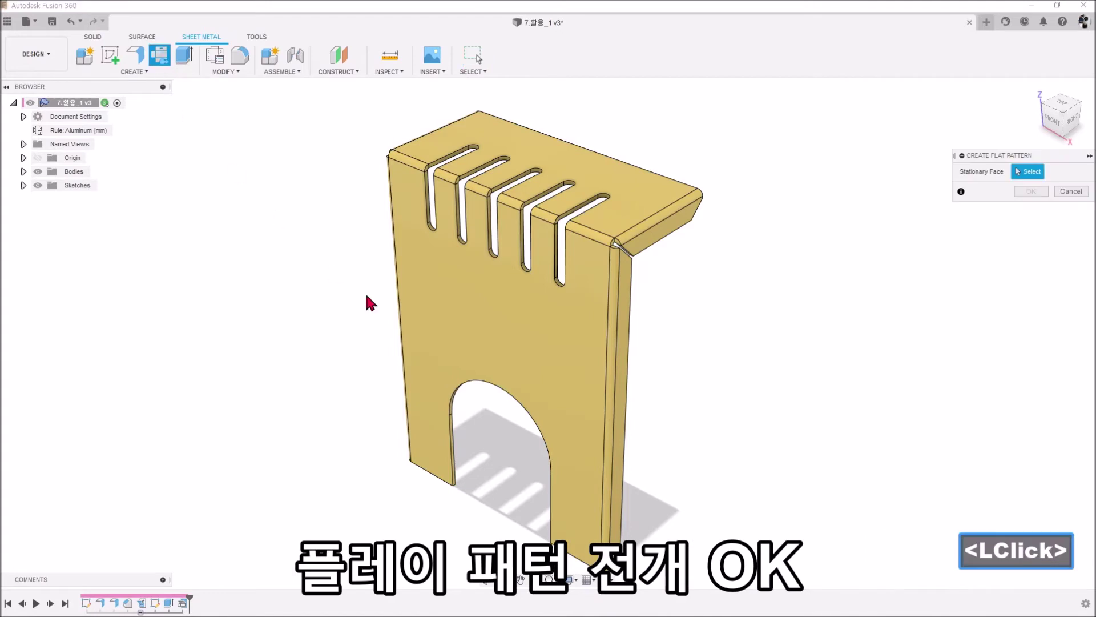
left_click(495, 327)
left_click(1031, 191)
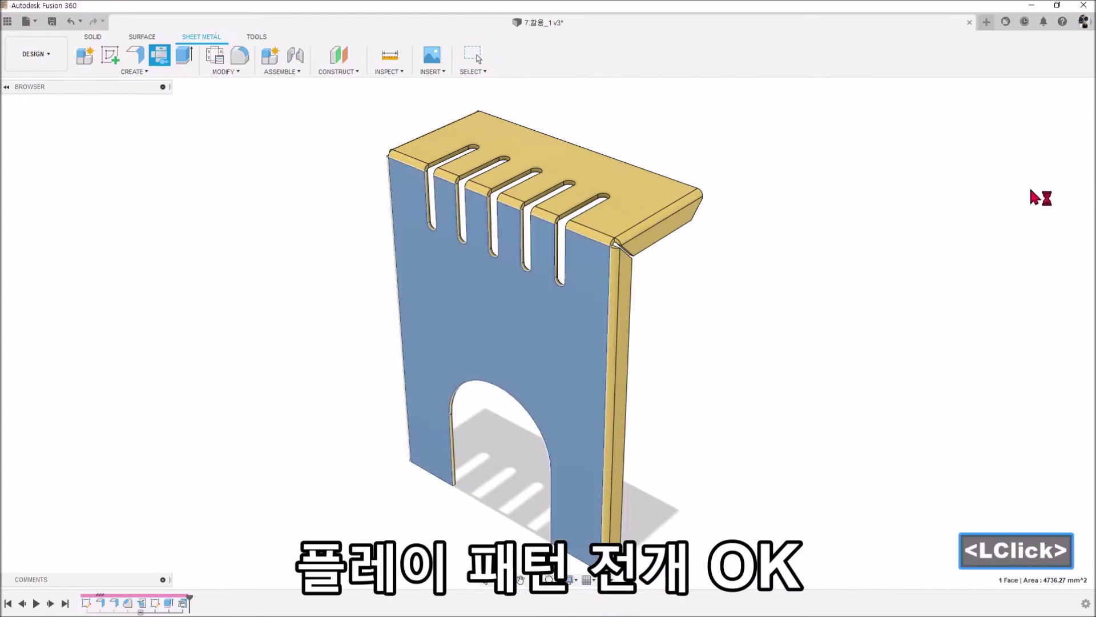
Examine the bend lines and corner notches along the flat pattern's edges, and return to the folded model.
middle_click_drag(162, 264, 208, 319)
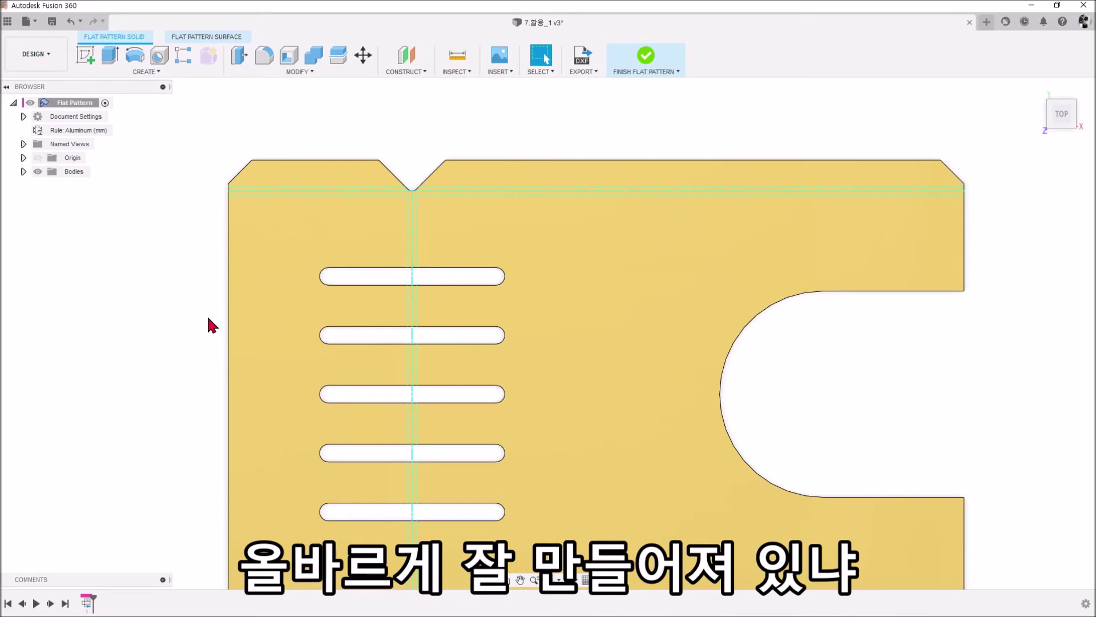
scroll(215, 171, "up", 4)
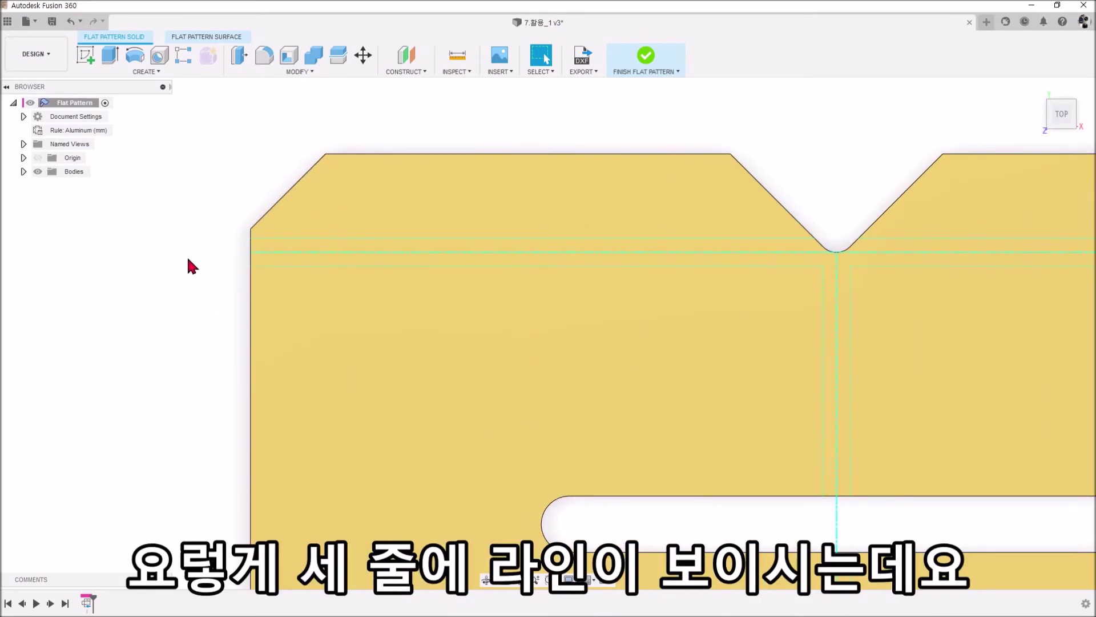
scroll(188, 260, "up", 2)
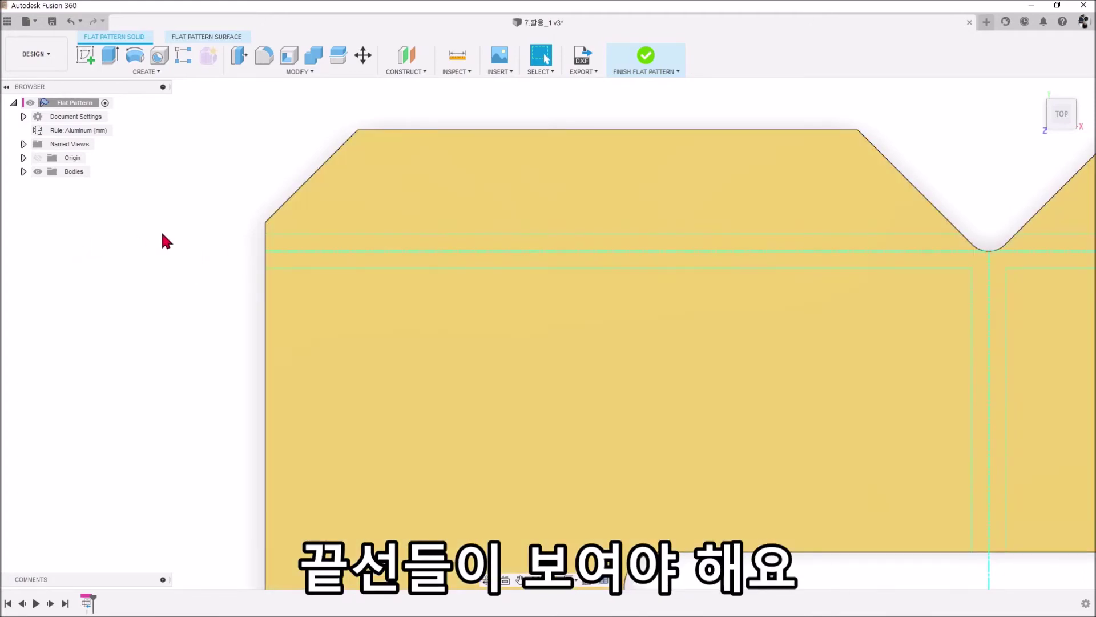
scroll(165, 237, "down", 5)
middle_click_drag(889, 394, 925, 285)
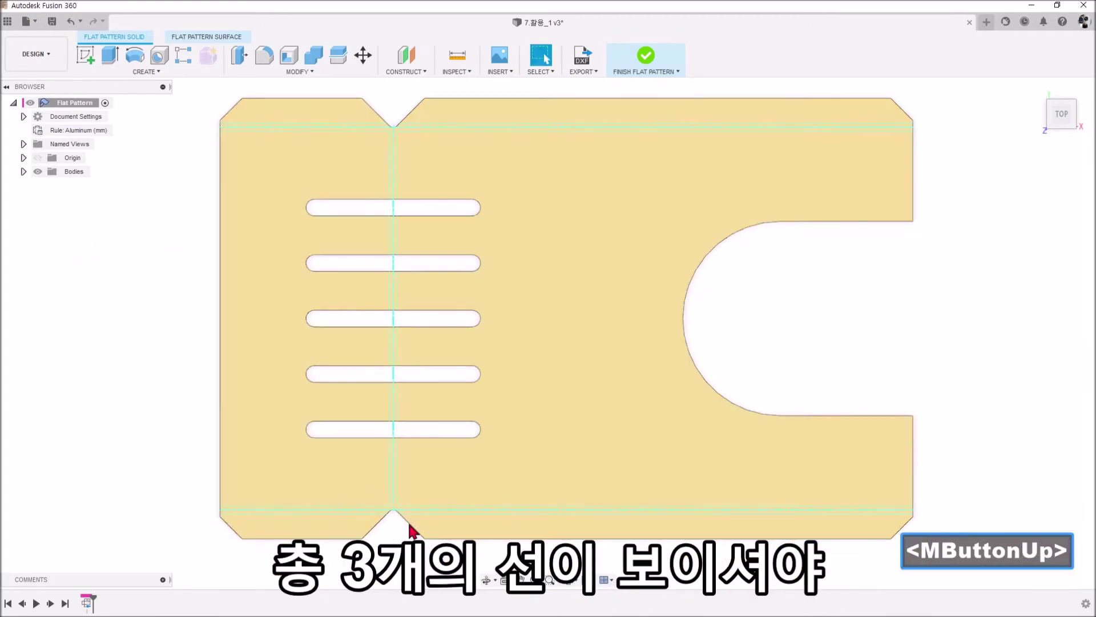
scroll(443, 343, "up", 5)
scroll(437, 431, "down", 5)
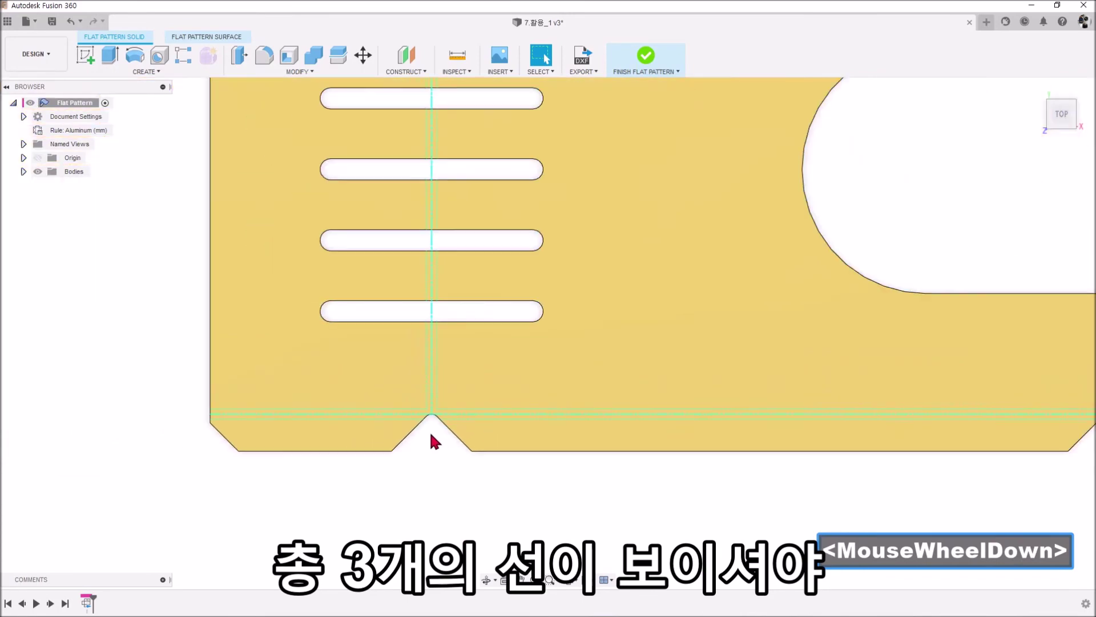
scroll(439, 427, "down", 5)
middle_click_drag(615, 436, 577, 516)
left_click(654, 70)
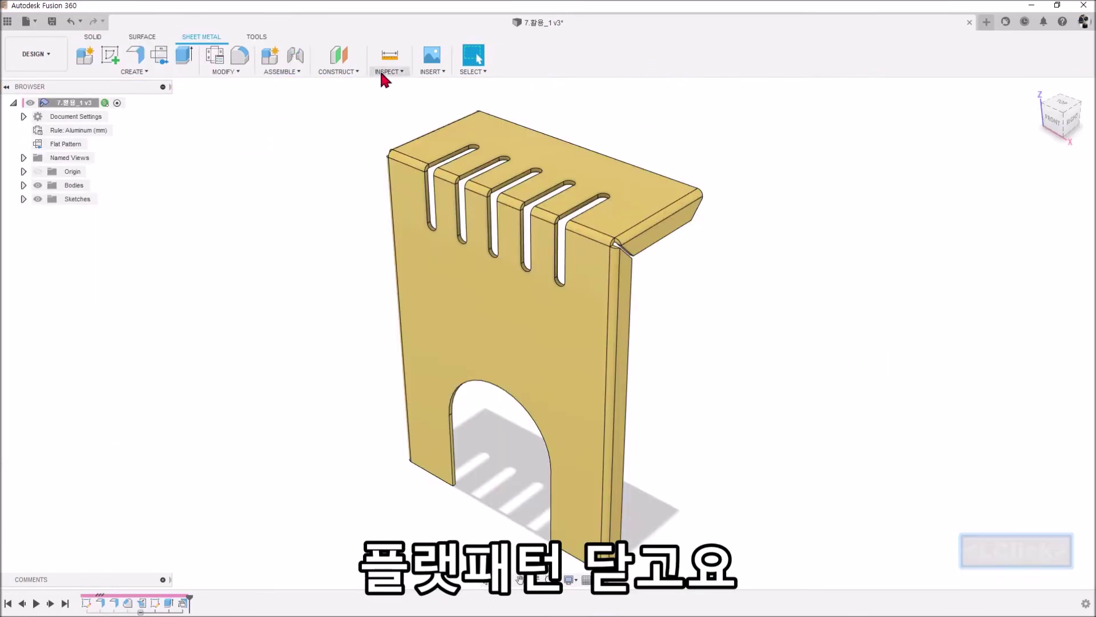
Unfold all the bracket's bends while keeping the front panel stationary, and refold the faces.
left_click(213, 62)
left_click(226, 72)
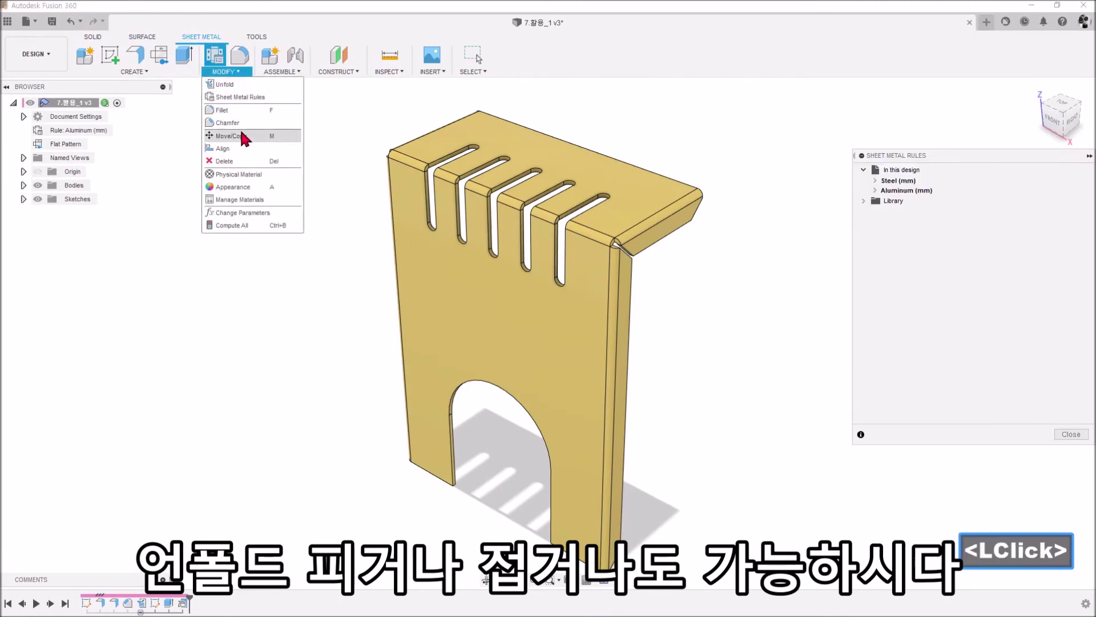
left_click(234, 85)
left_click(615, 301)
left_click(1022, 227)
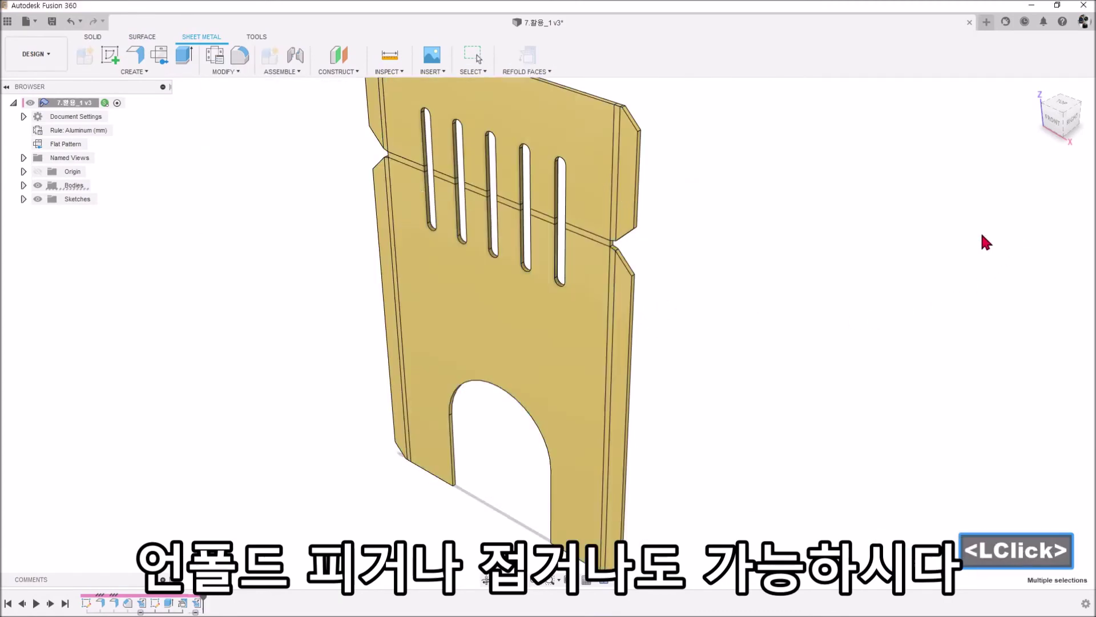
left_click(526, 56)
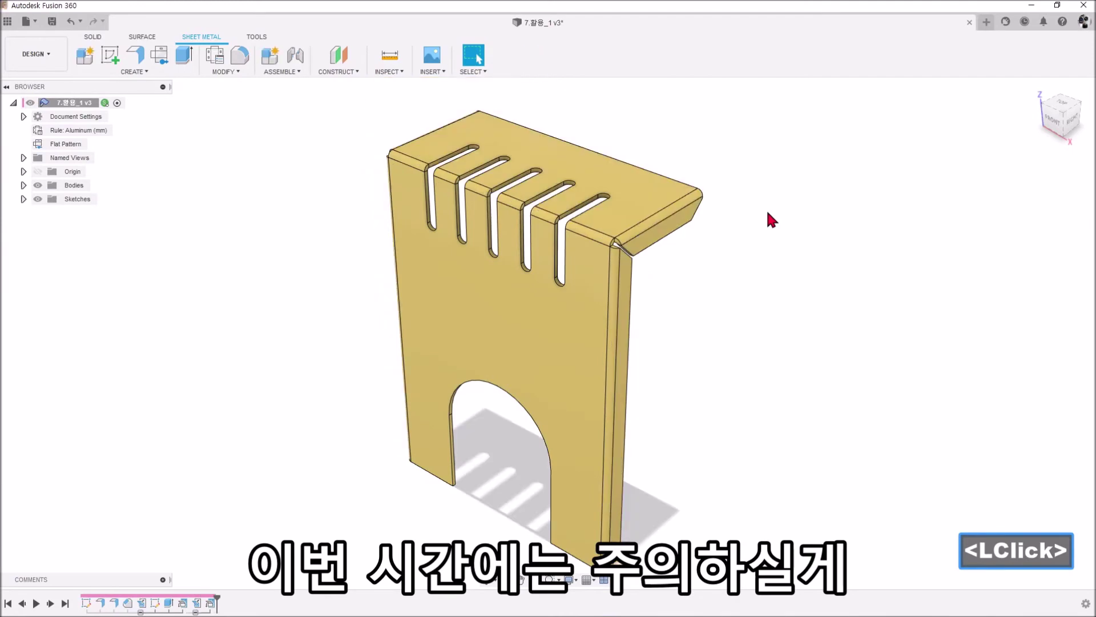
Open the design's Aluminum (mm) sheet metal rule for editing to check its miter/rip/seam gap.
left_click(227, 71)
left_click(240, 97)
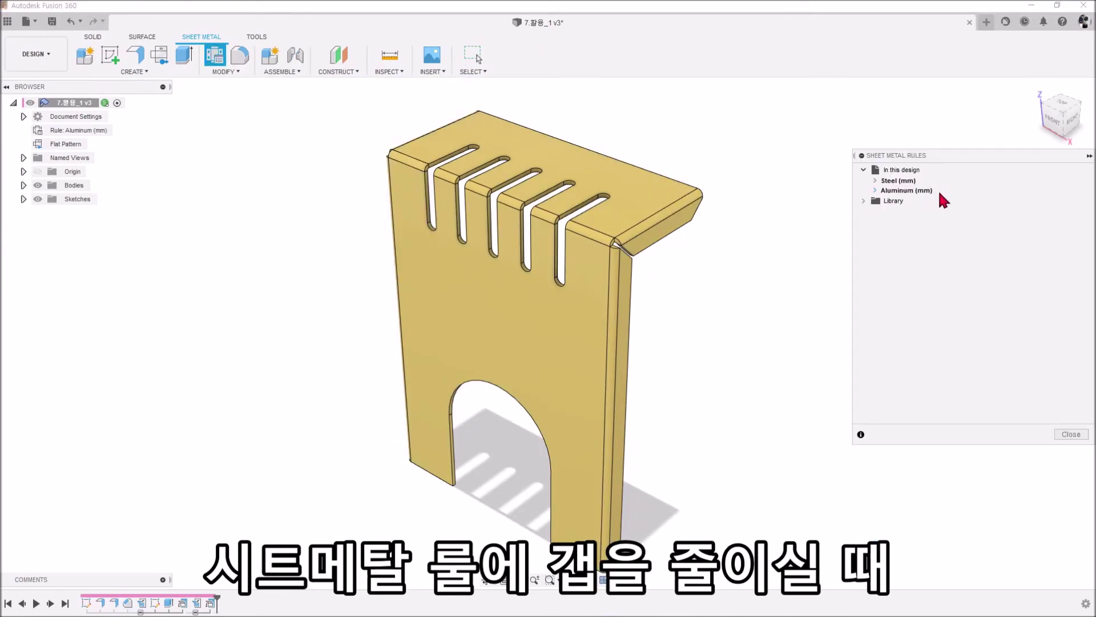
left_click(882, 191)
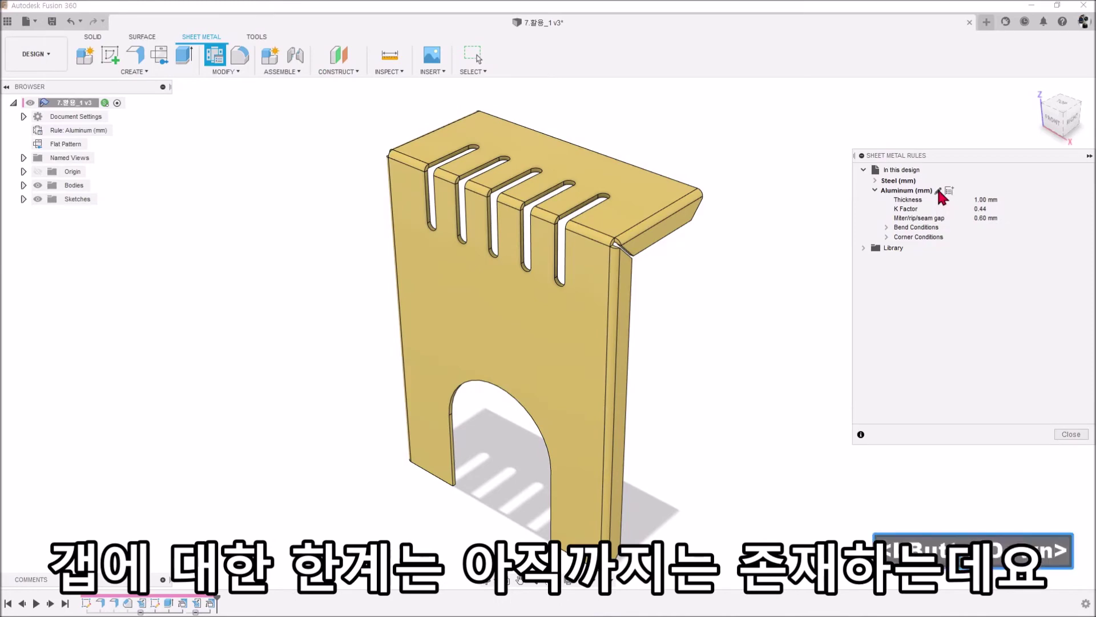
left_click(938, 190)
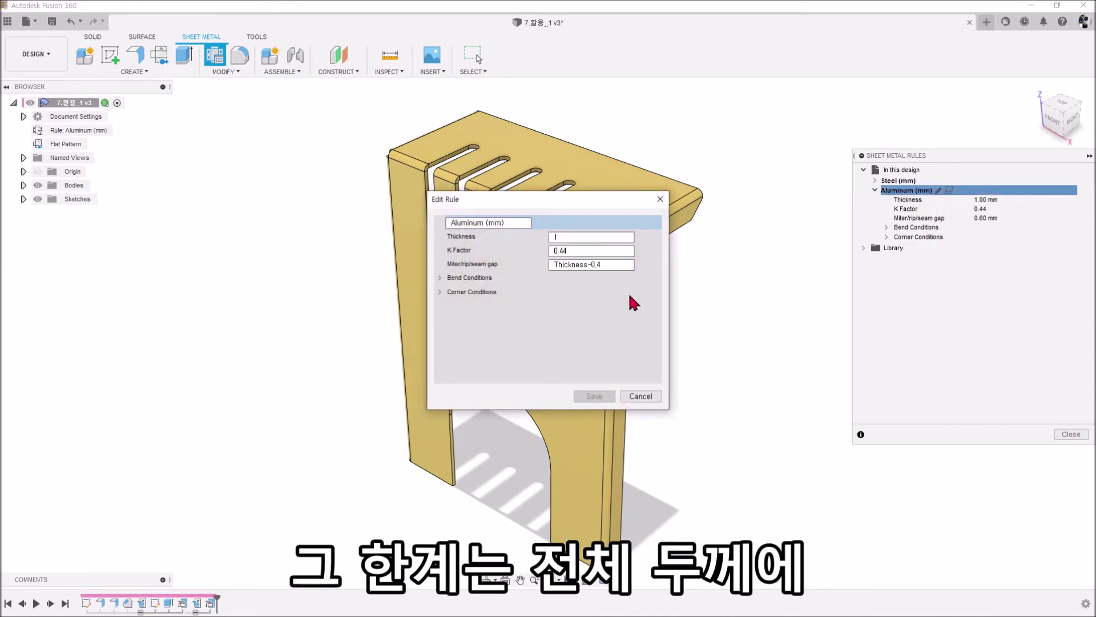